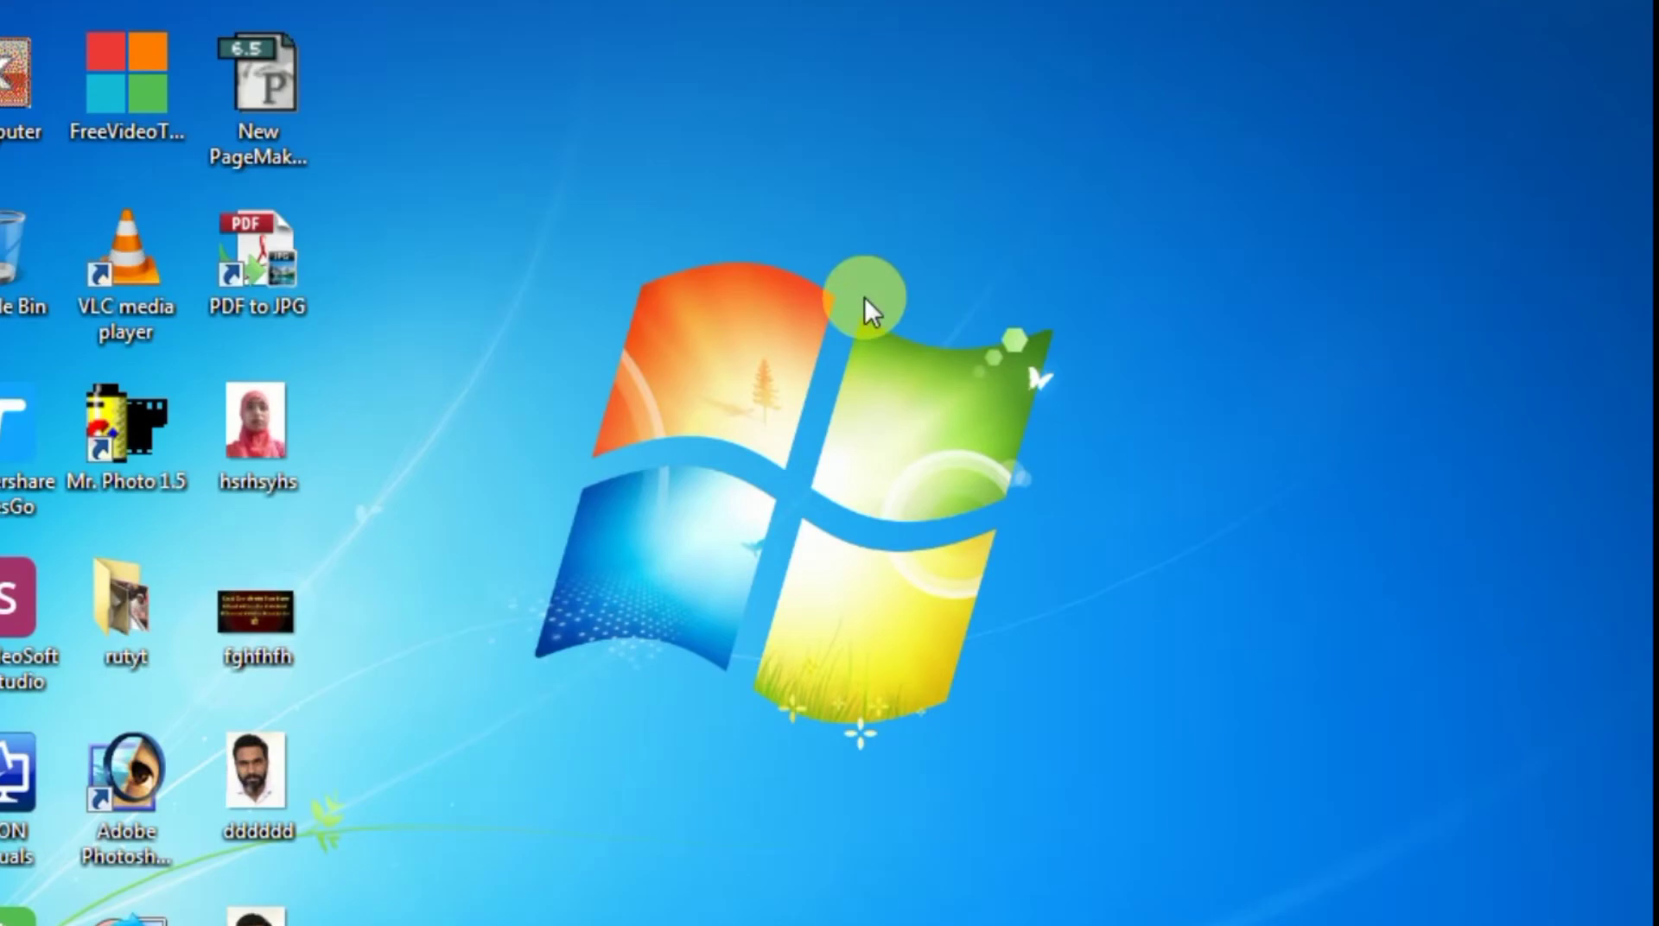
Open Notepad from the Accessories group of the installed programs, then close the empty window
left_click(77, 899)
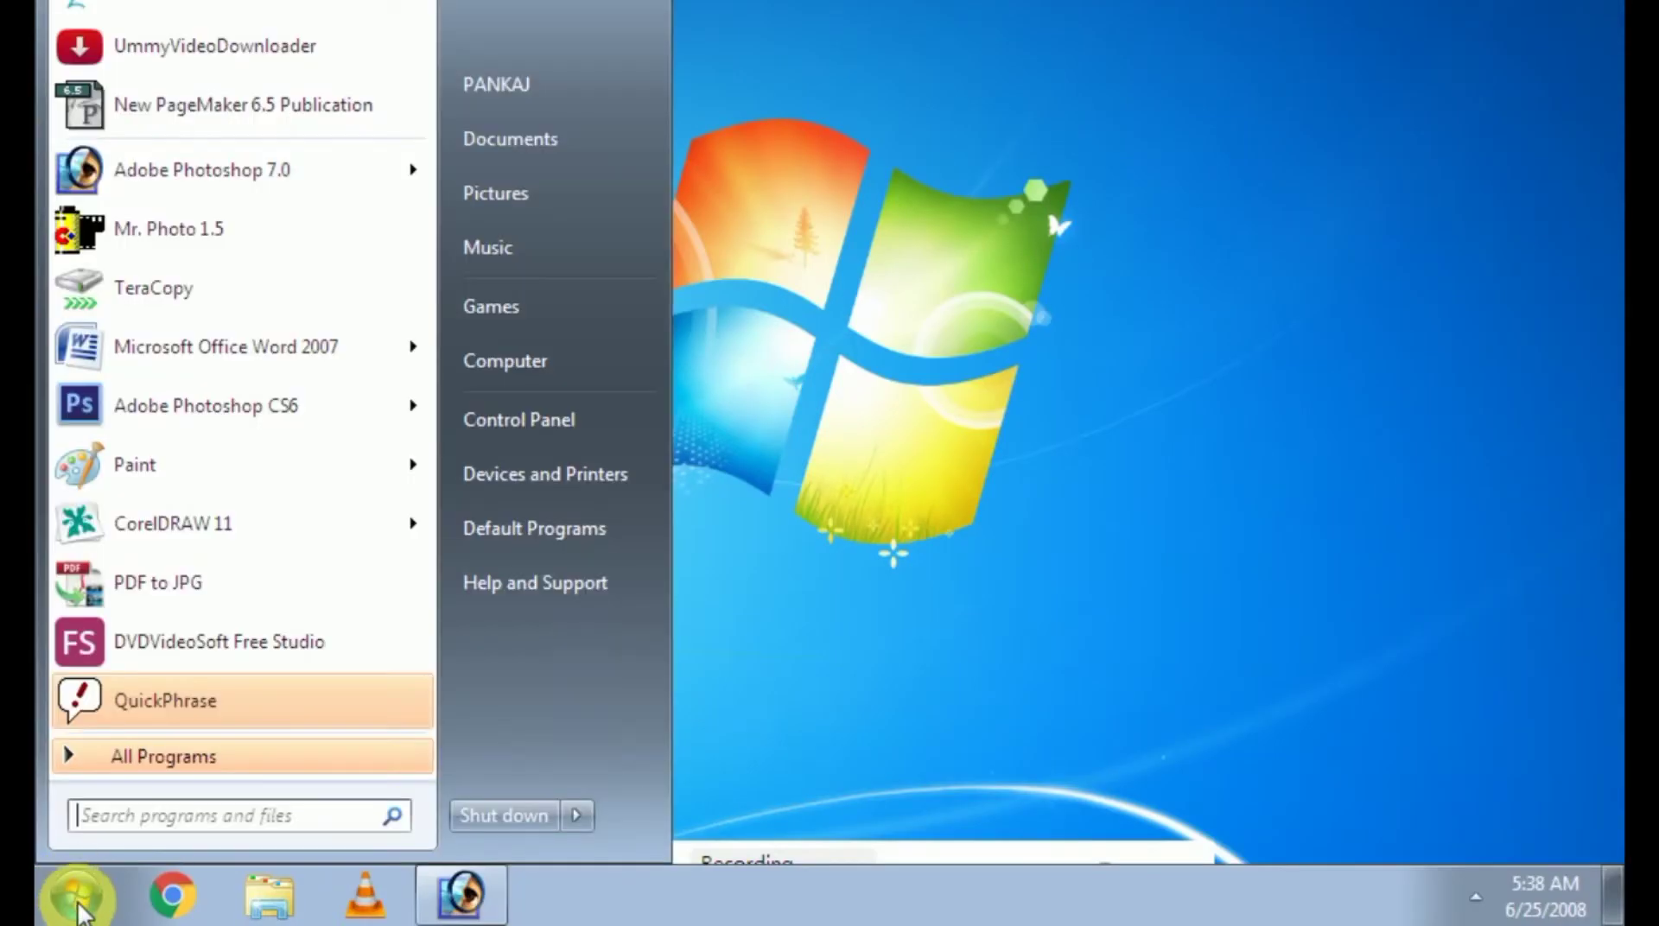
left_click(147, 761)
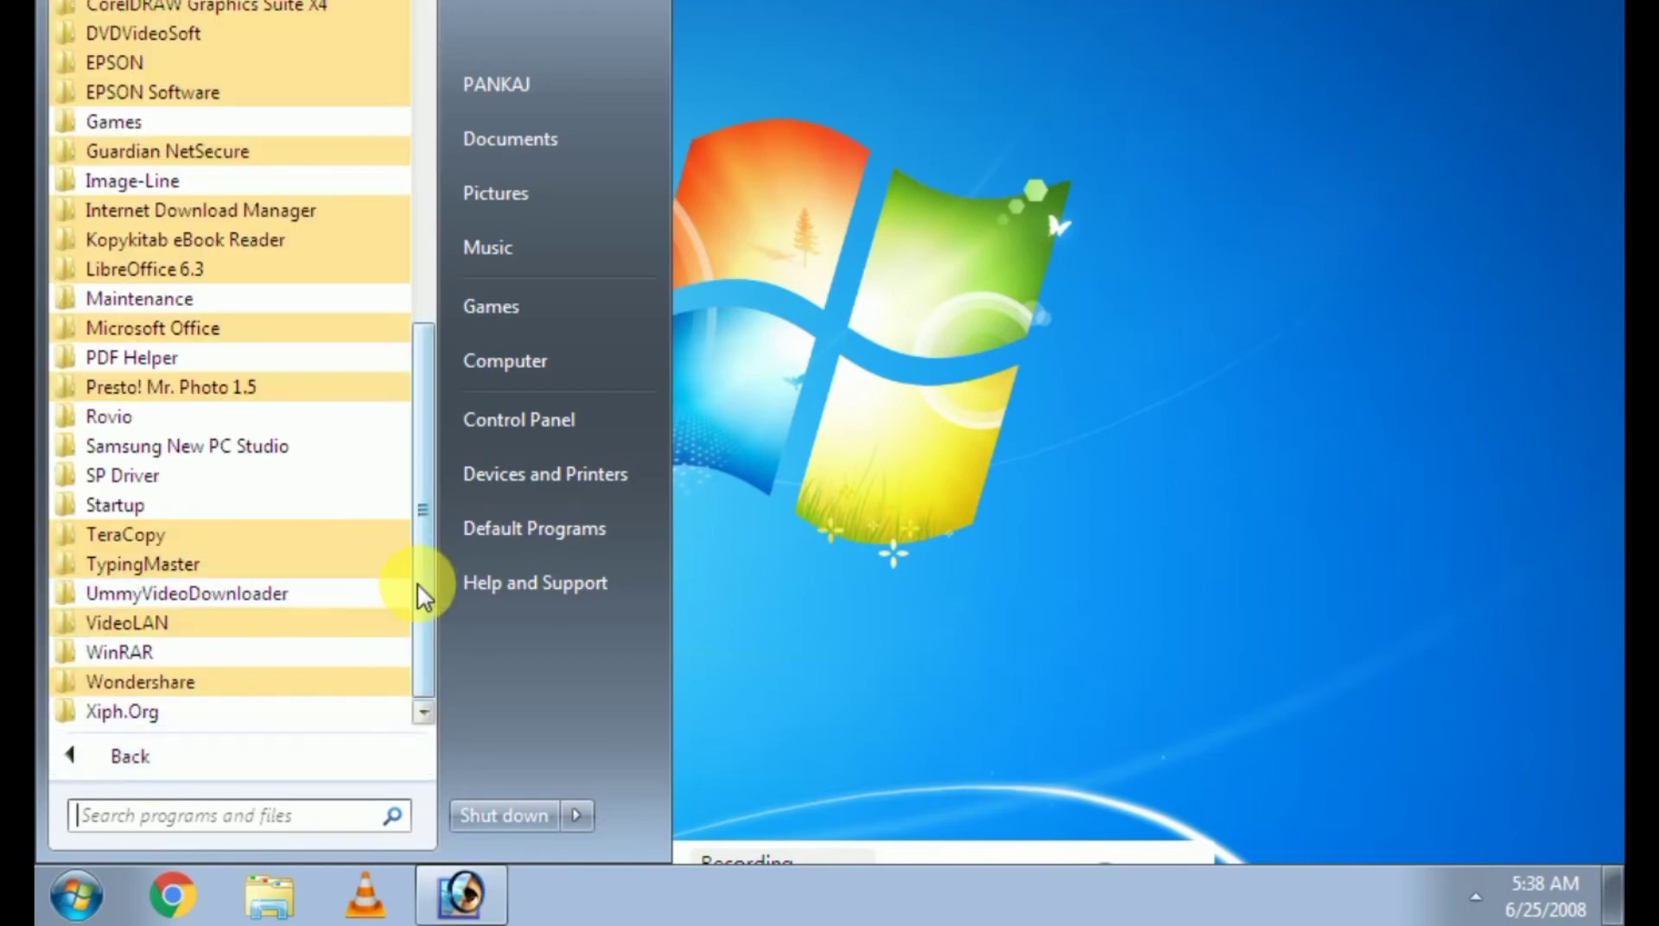
left_click_drag(417, 583, 433, 371)
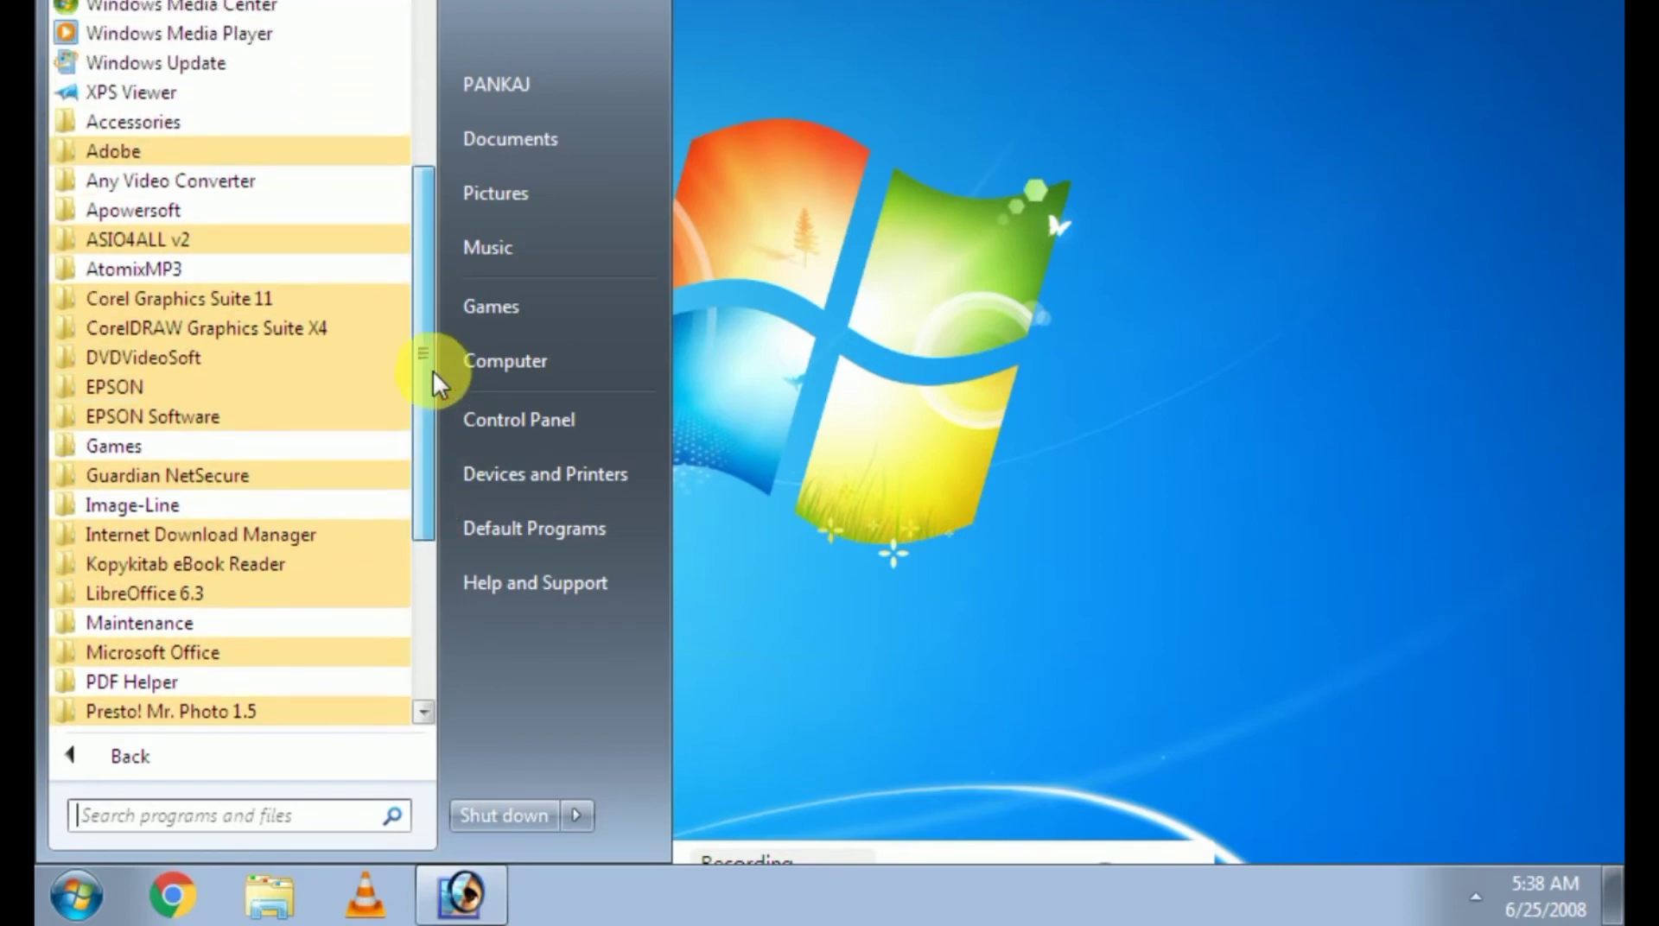
left_click(167, 122)
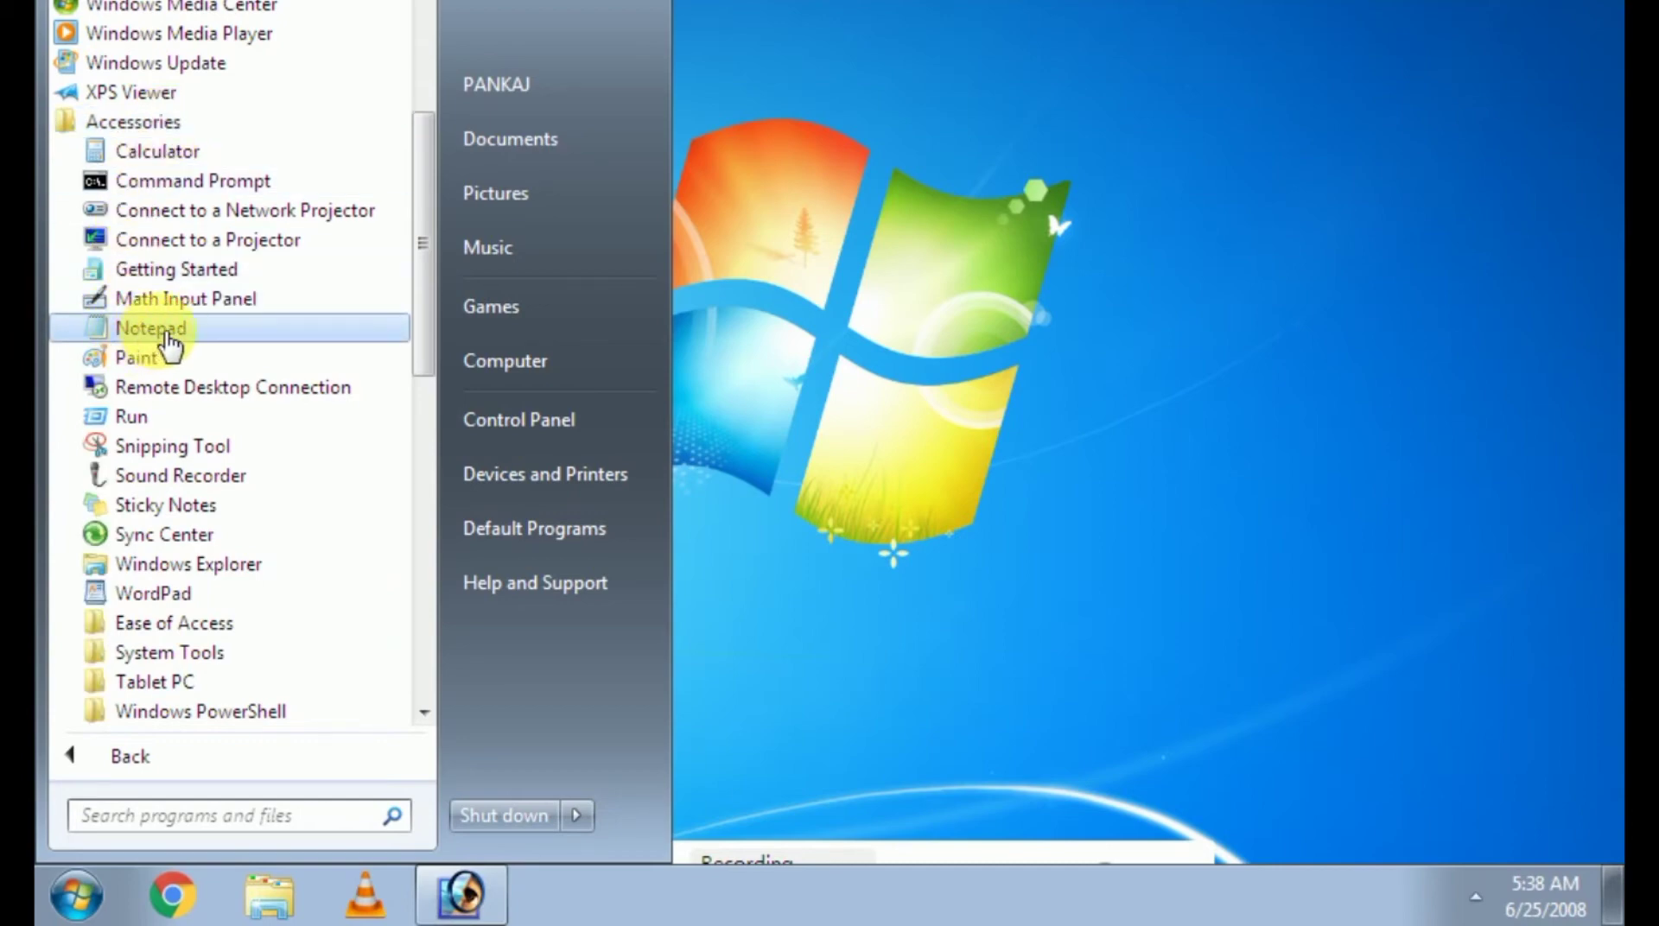
left_click(149, 331)
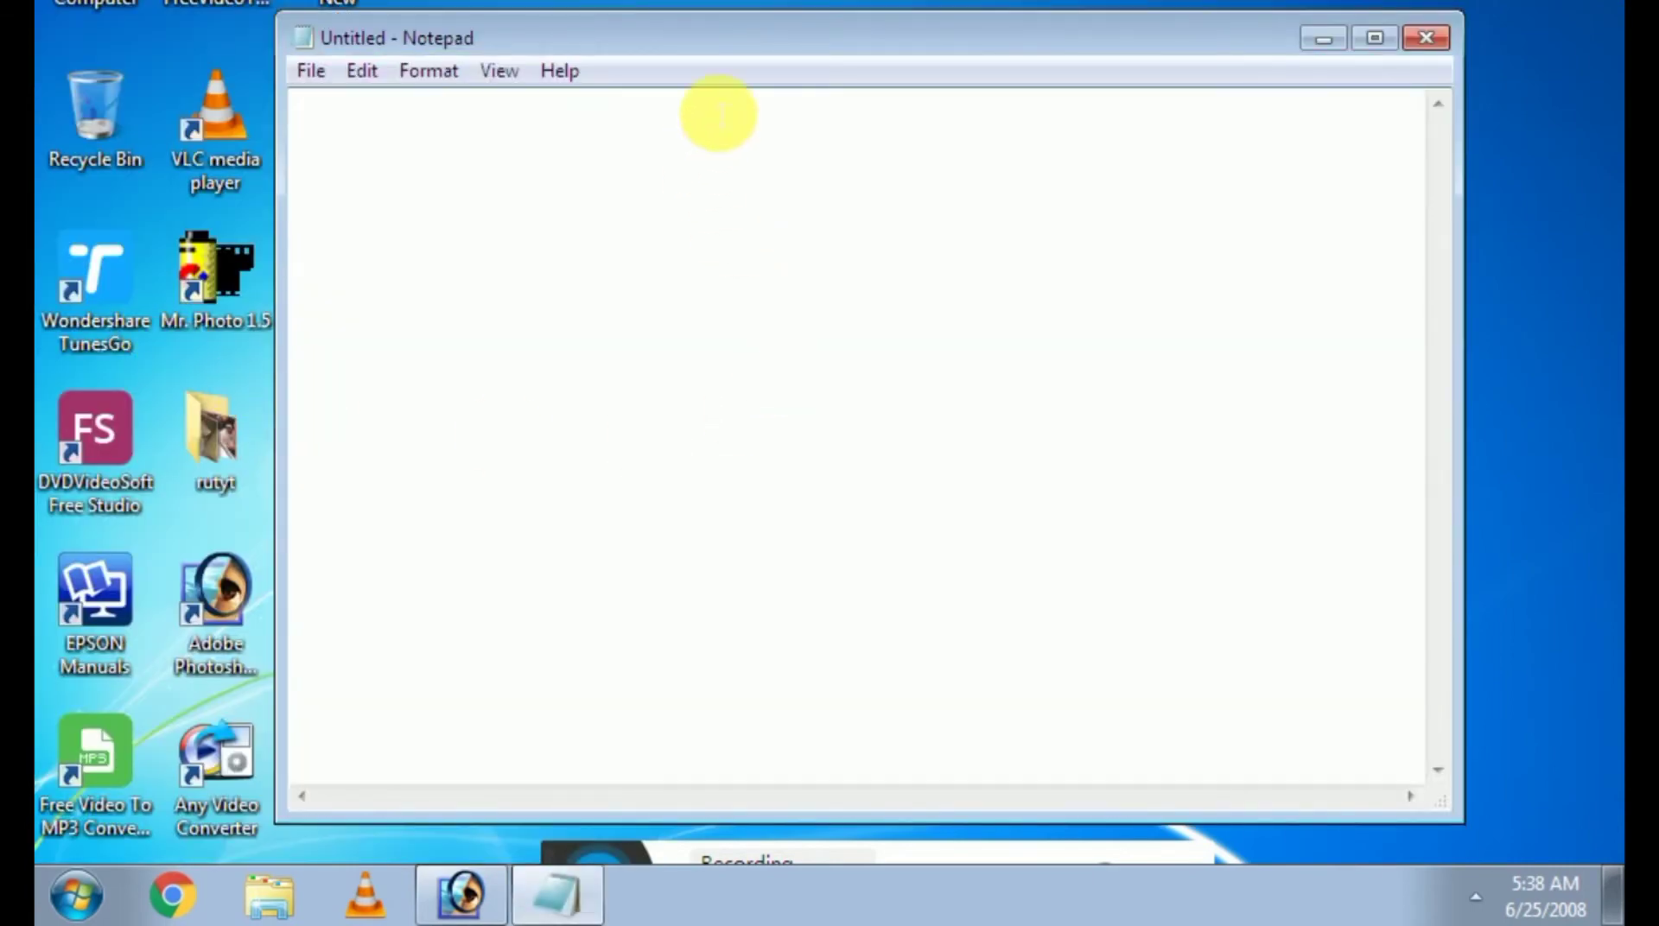
left_click_drag(749, 39, 752, 0)
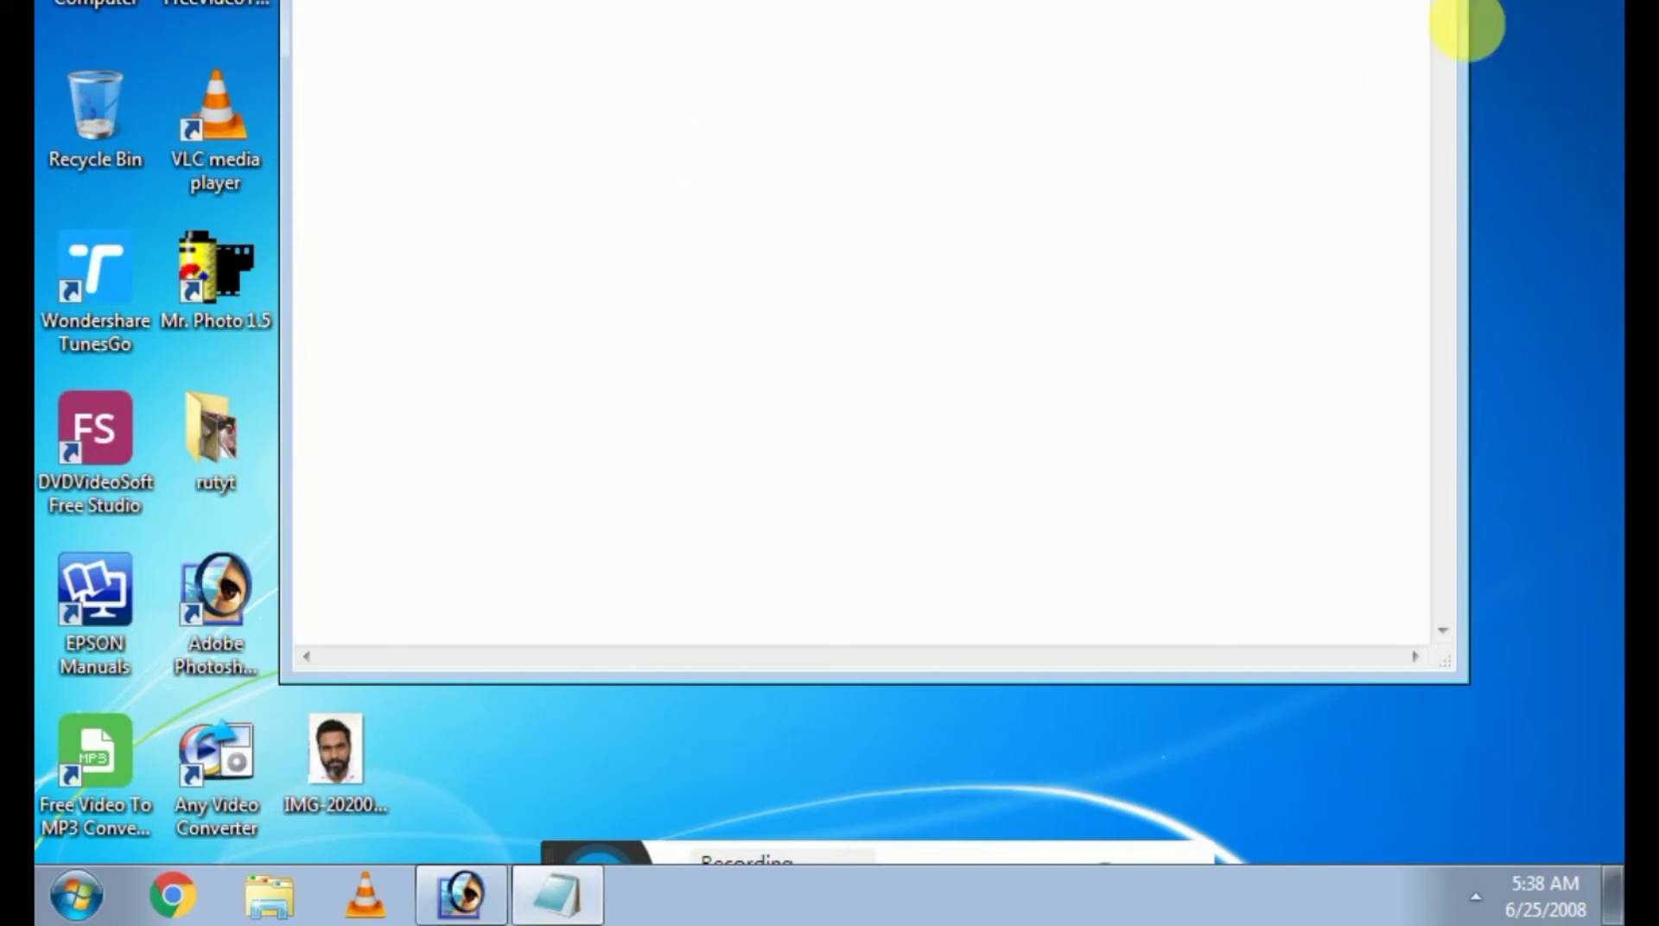
key("alt+F4")
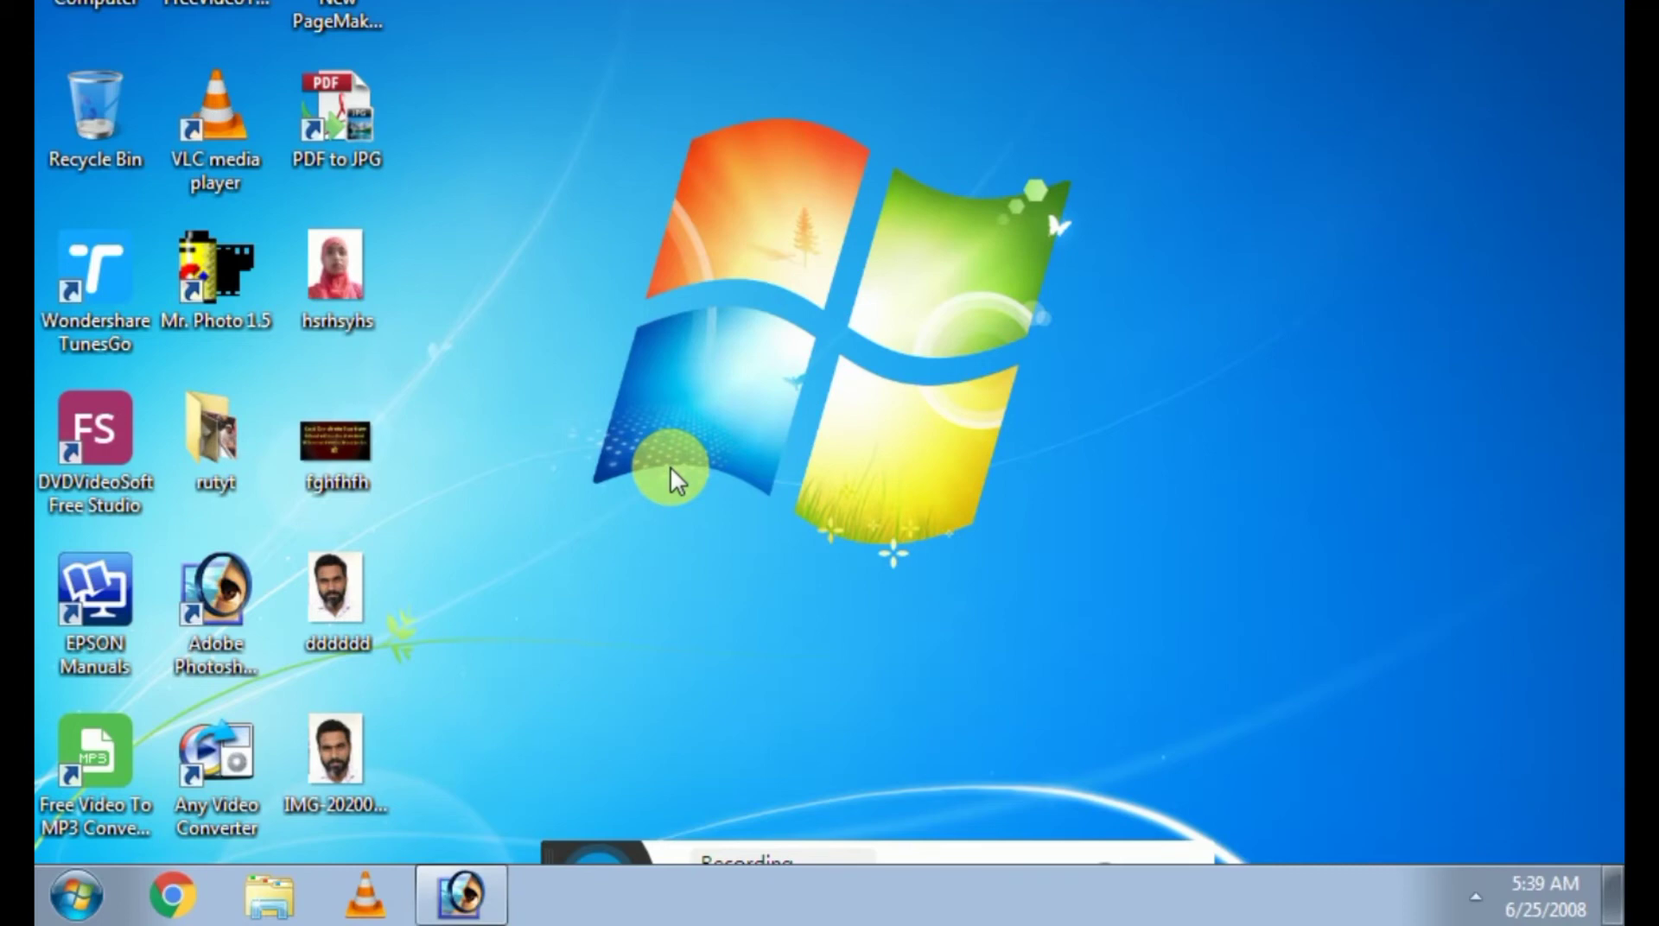
Launch Notepad from Accessories a second time and close it again
left_click(76, 896)
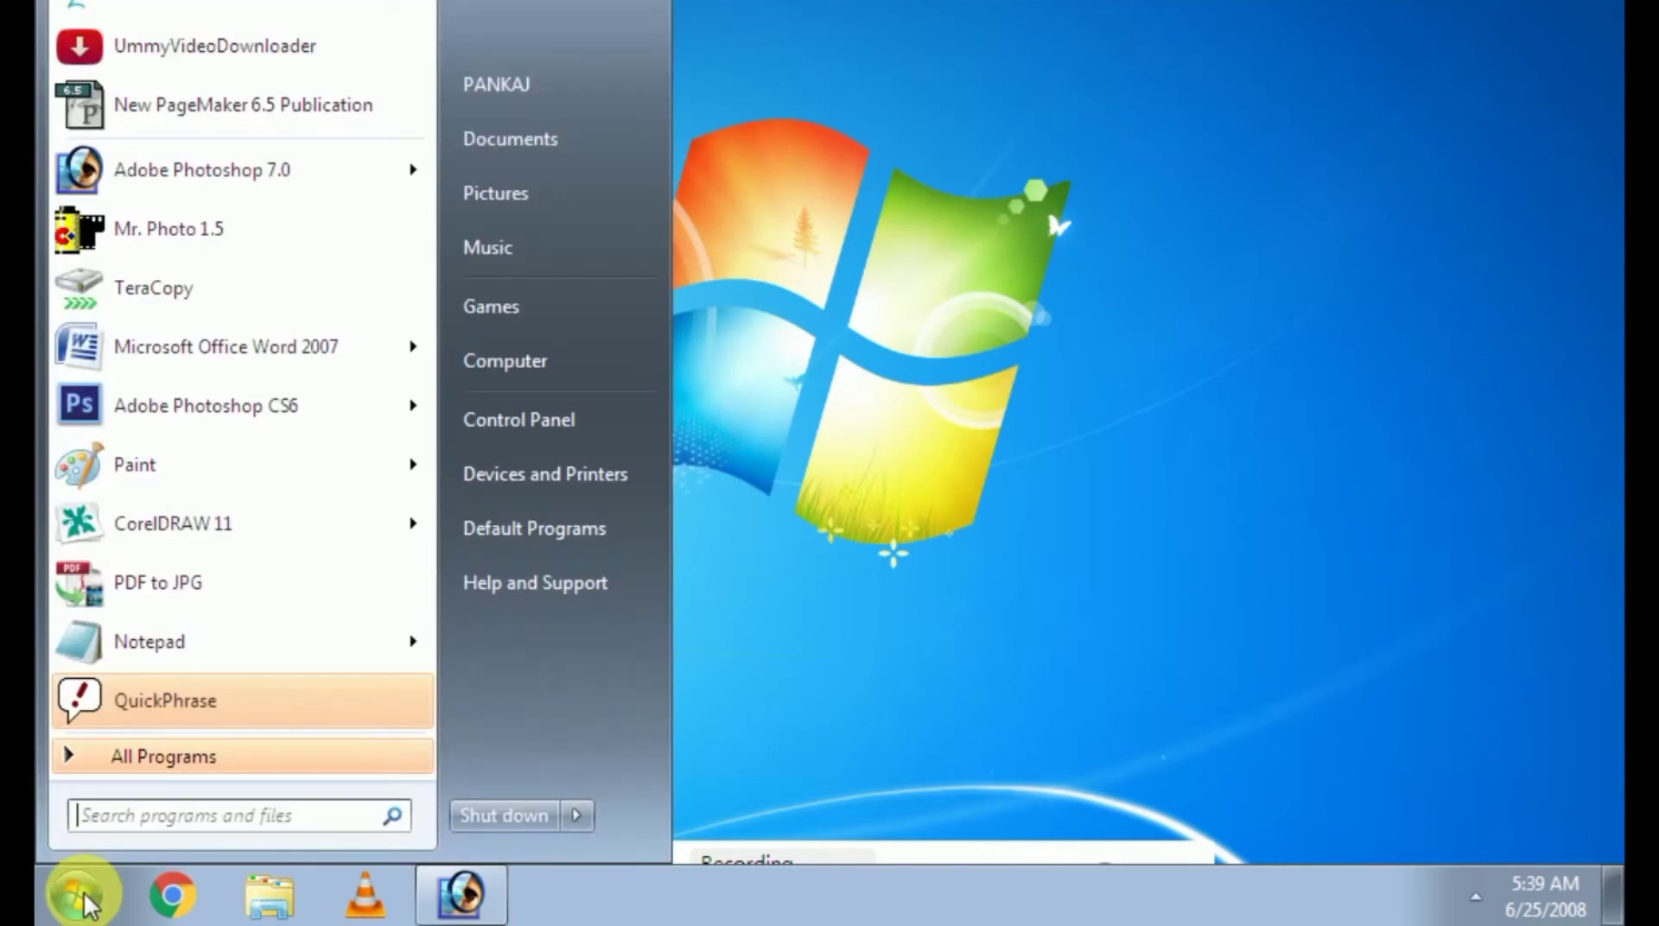
left_click(128, 746)
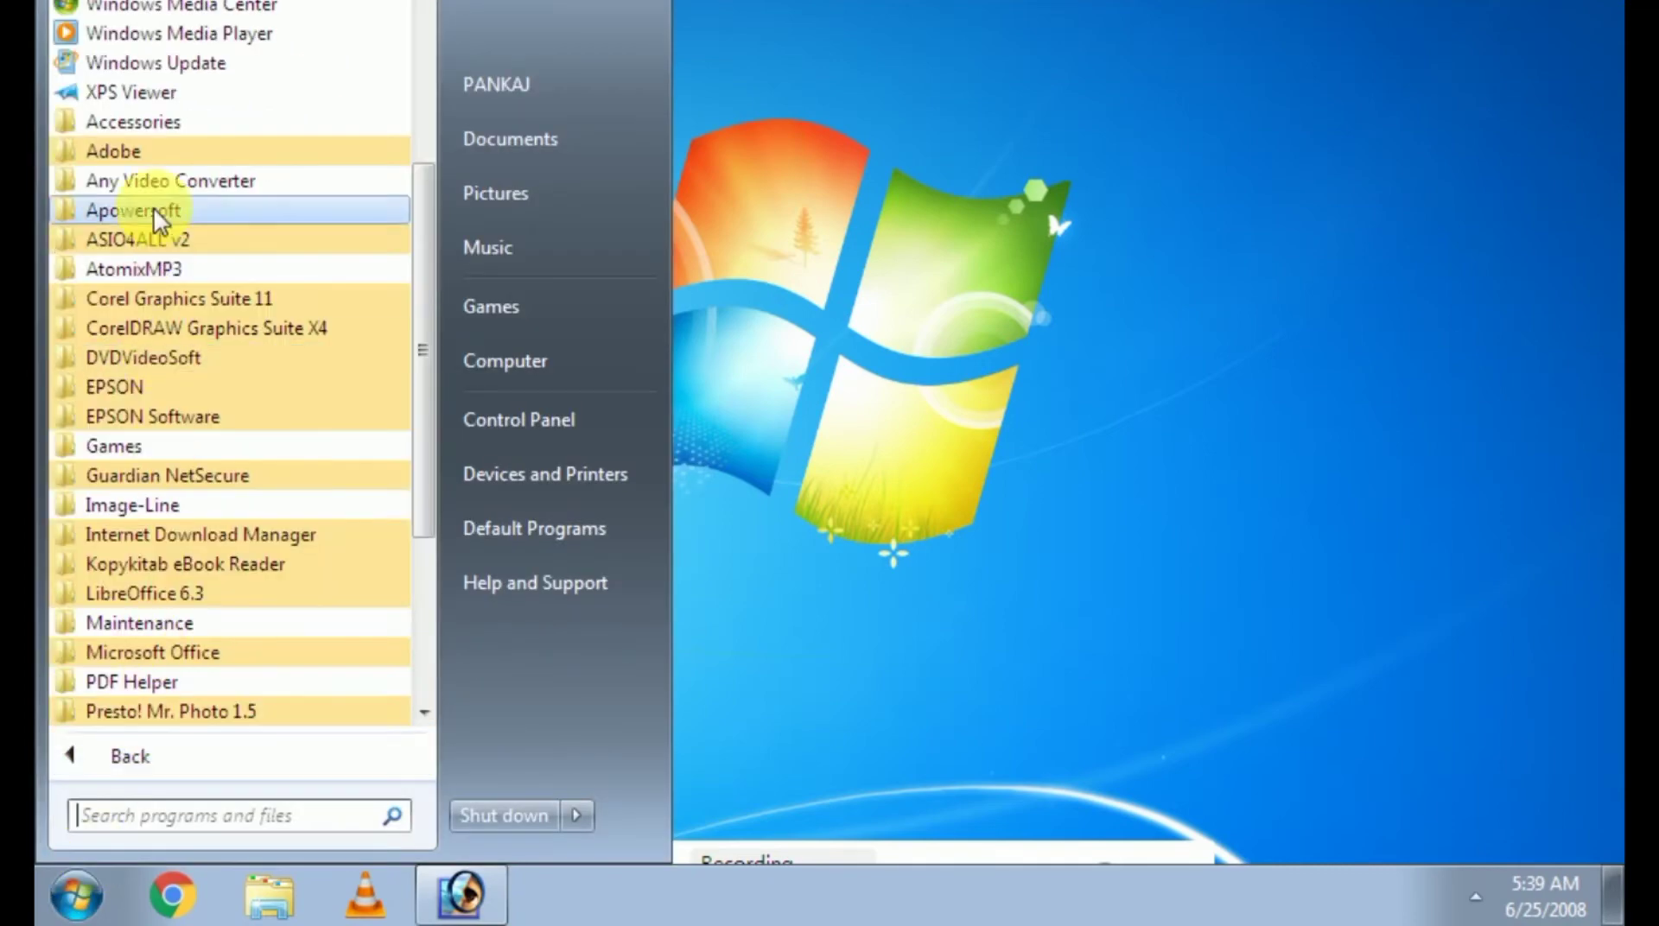
left_click(149, 128)
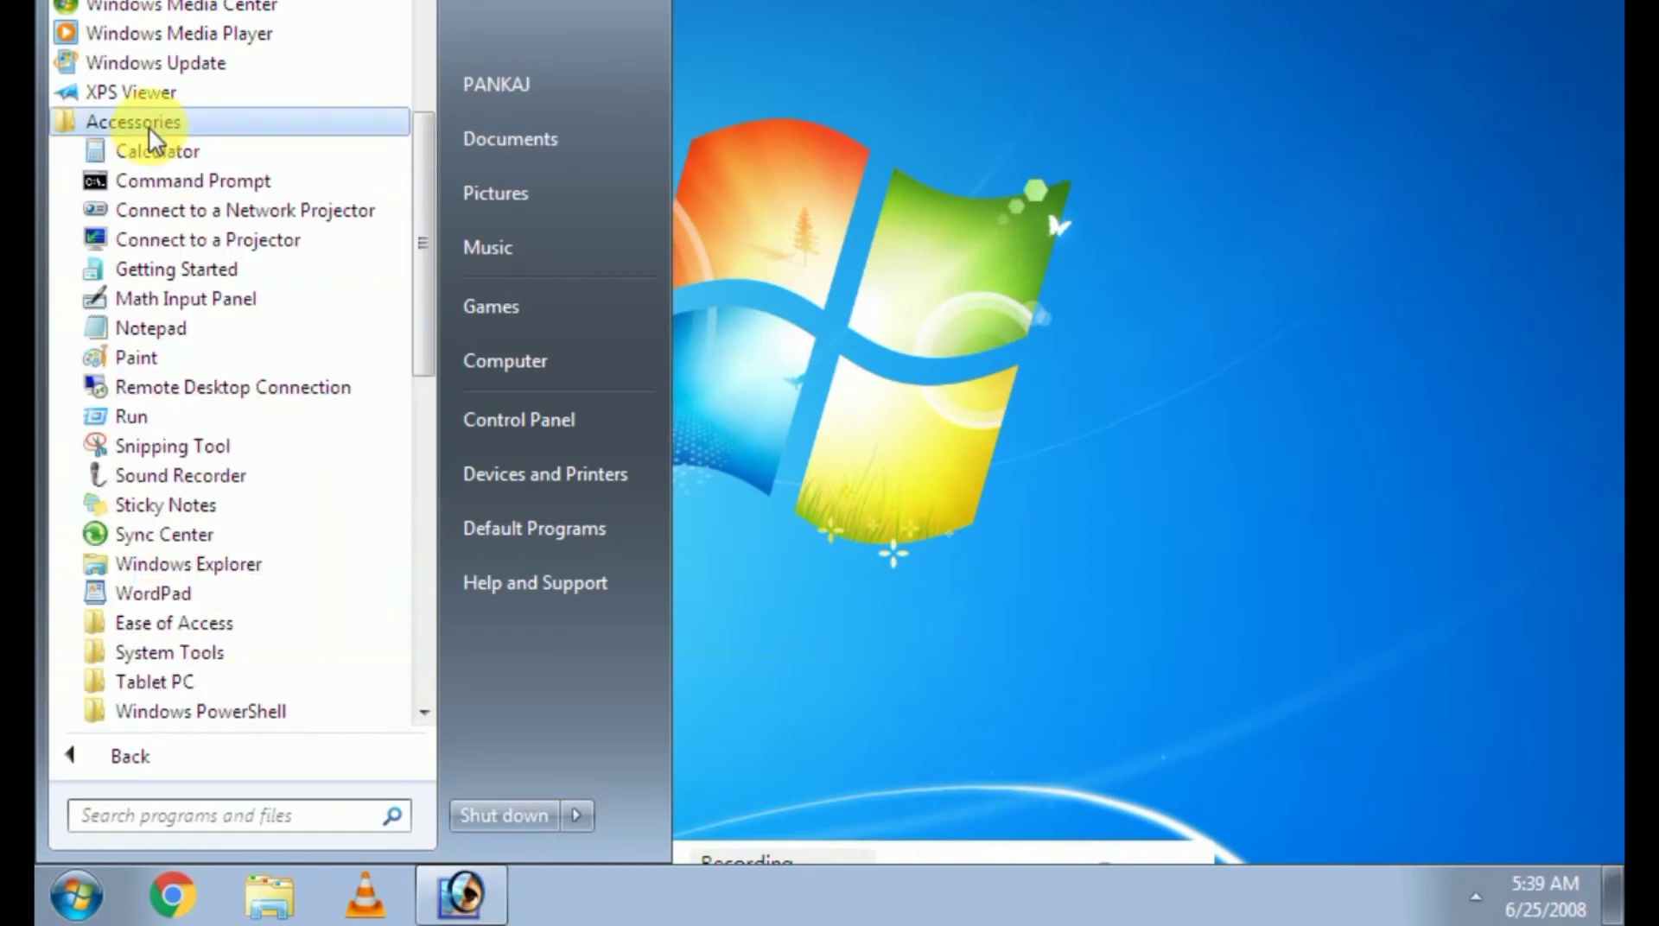
left_click(143, 332)
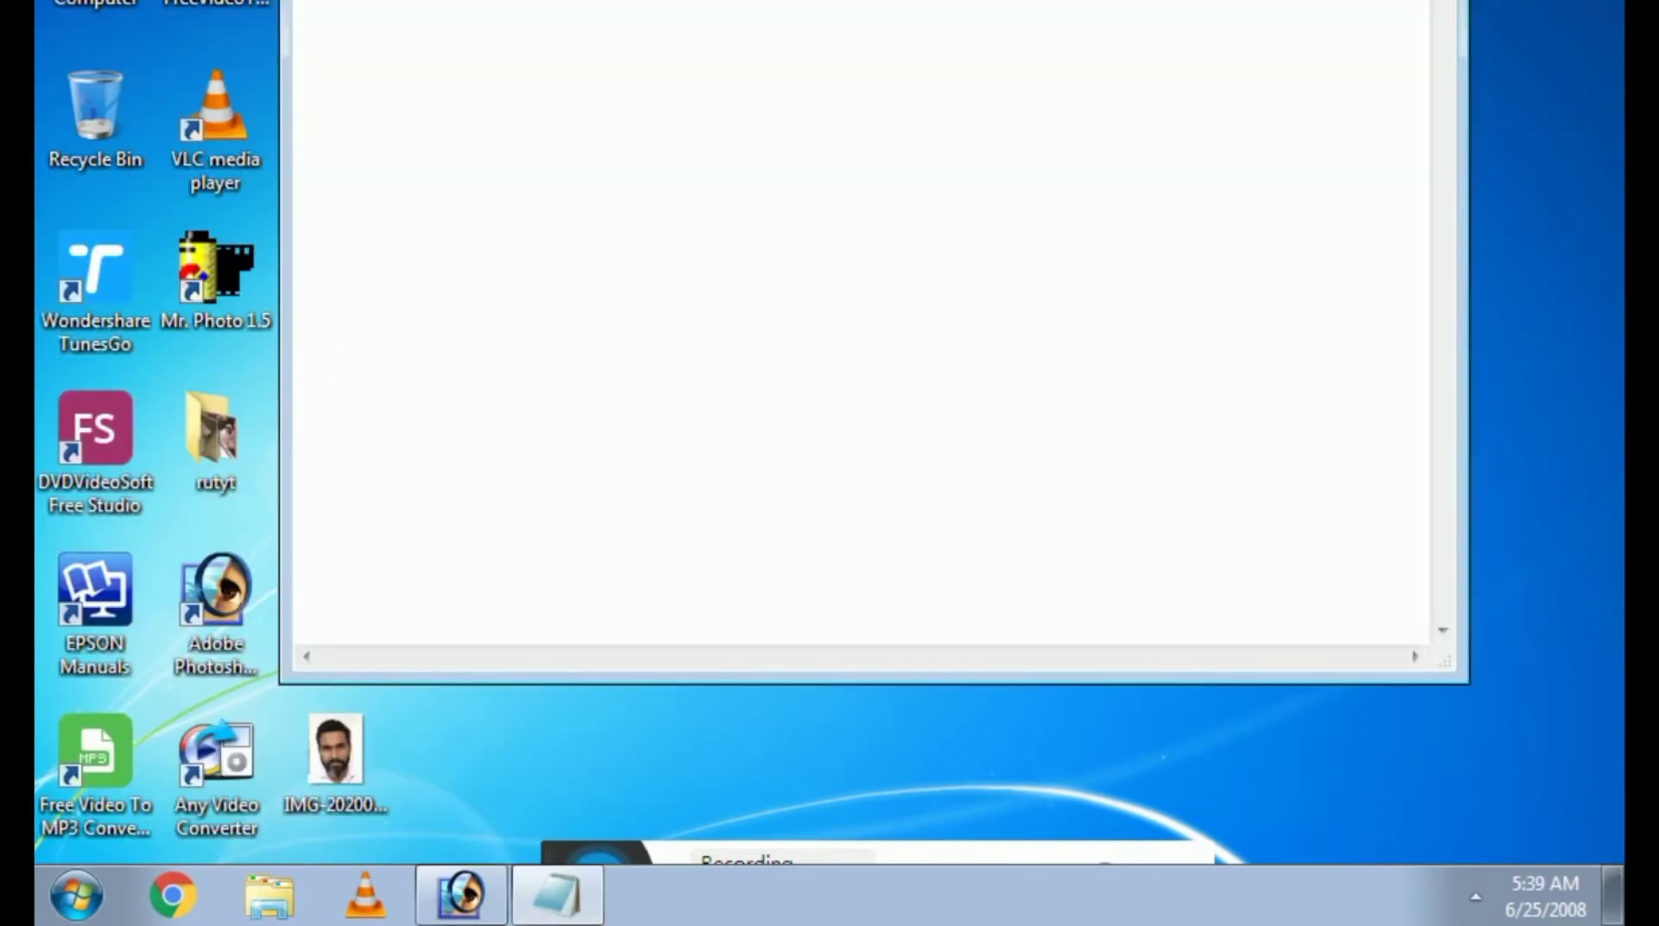
key("alt+F4")
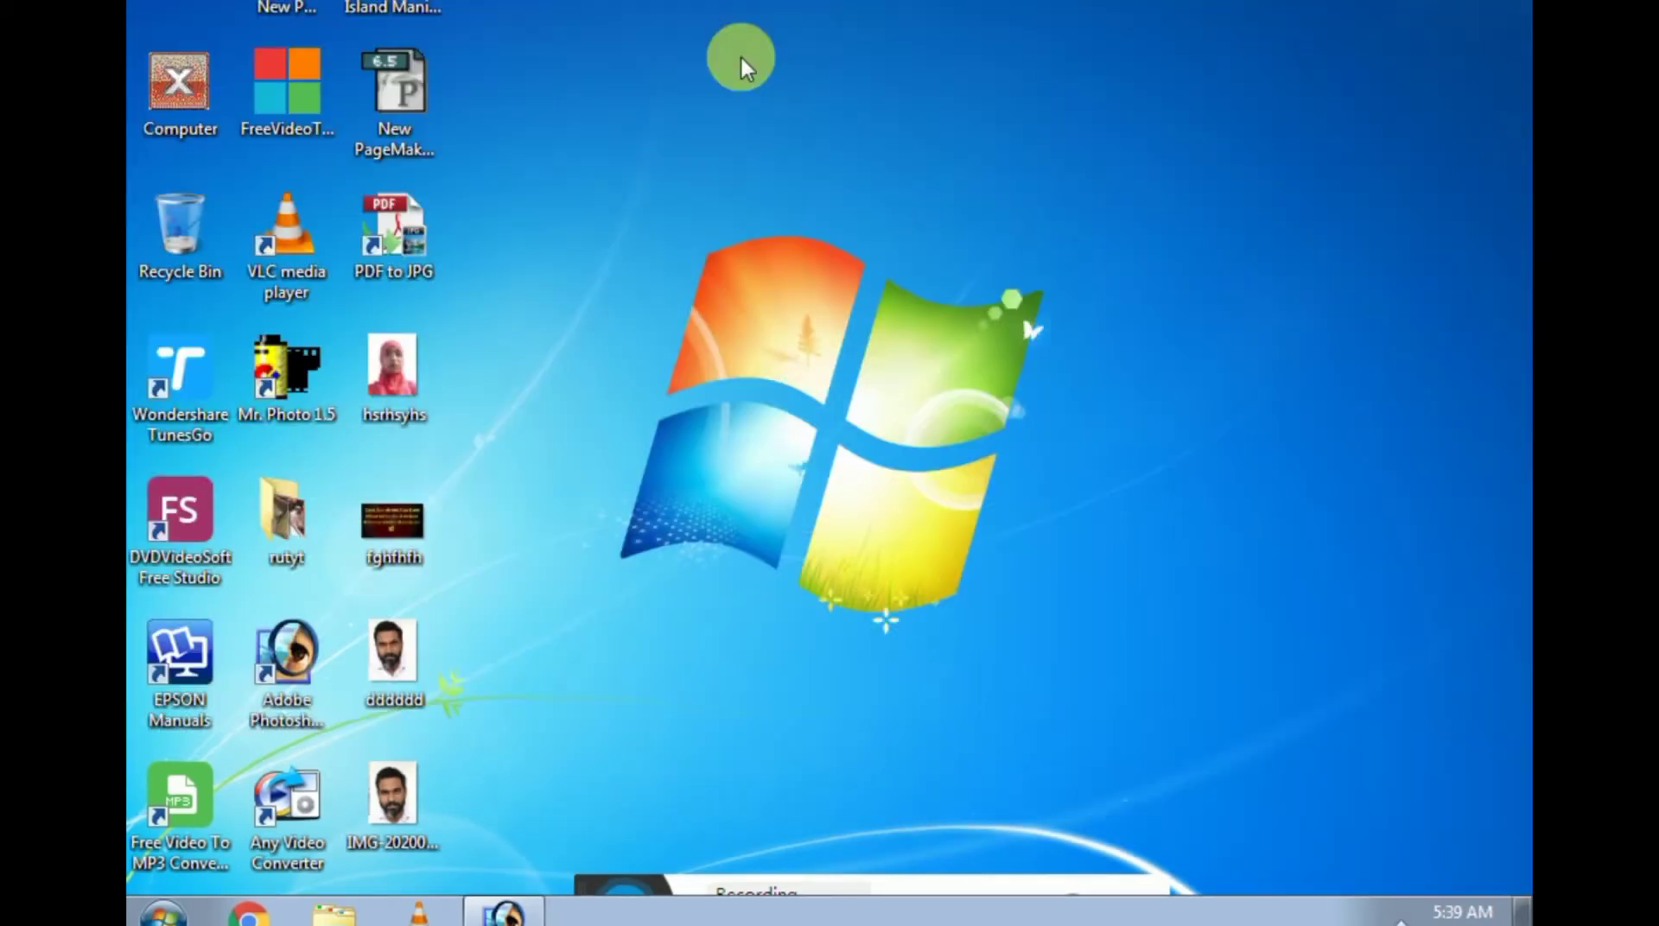
Create a new text document on the desktop with its default name and move it beside the PageMaker icon
right_click(742, 58)
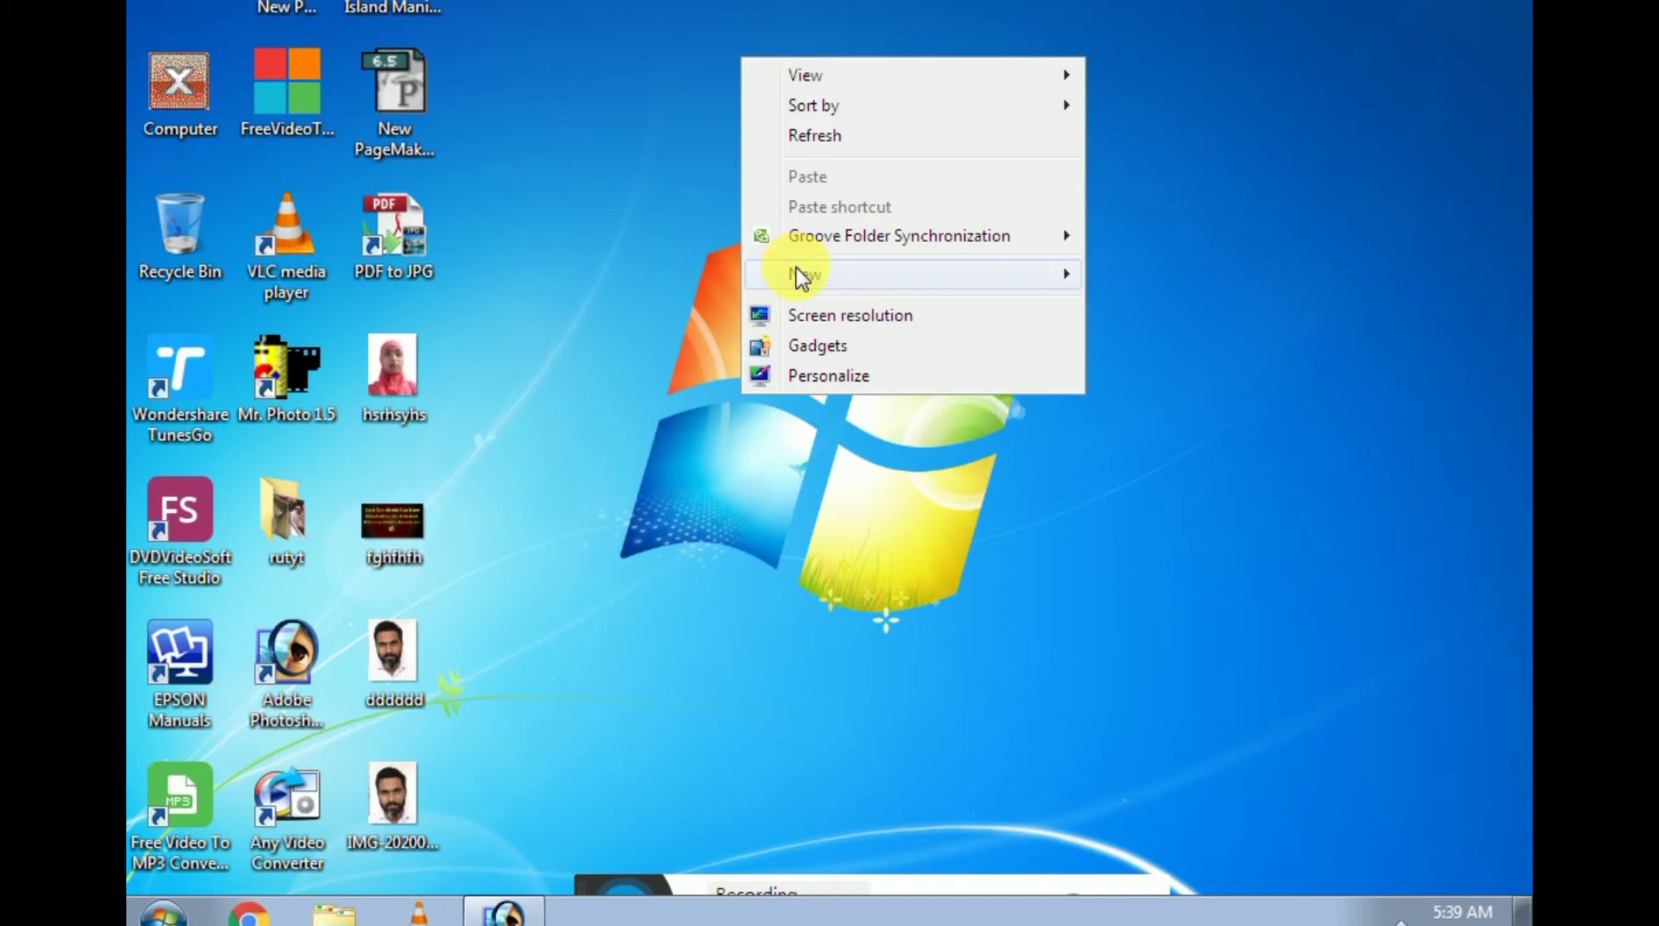
mouse_move(799, 276)
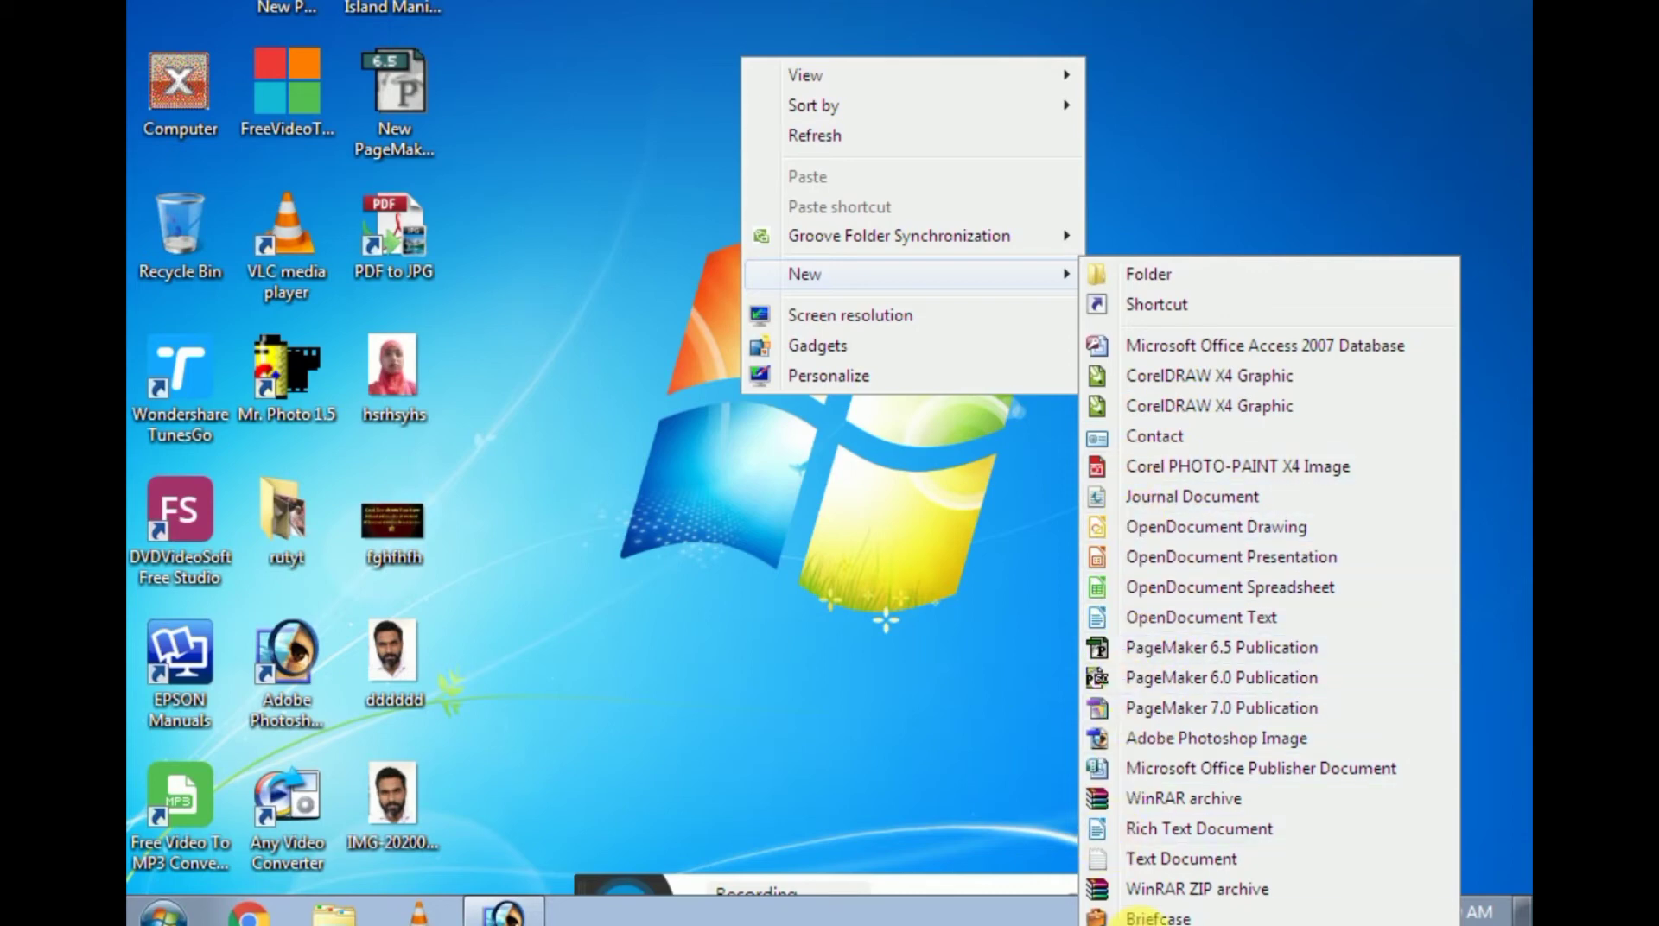
left_click(1164, 862)
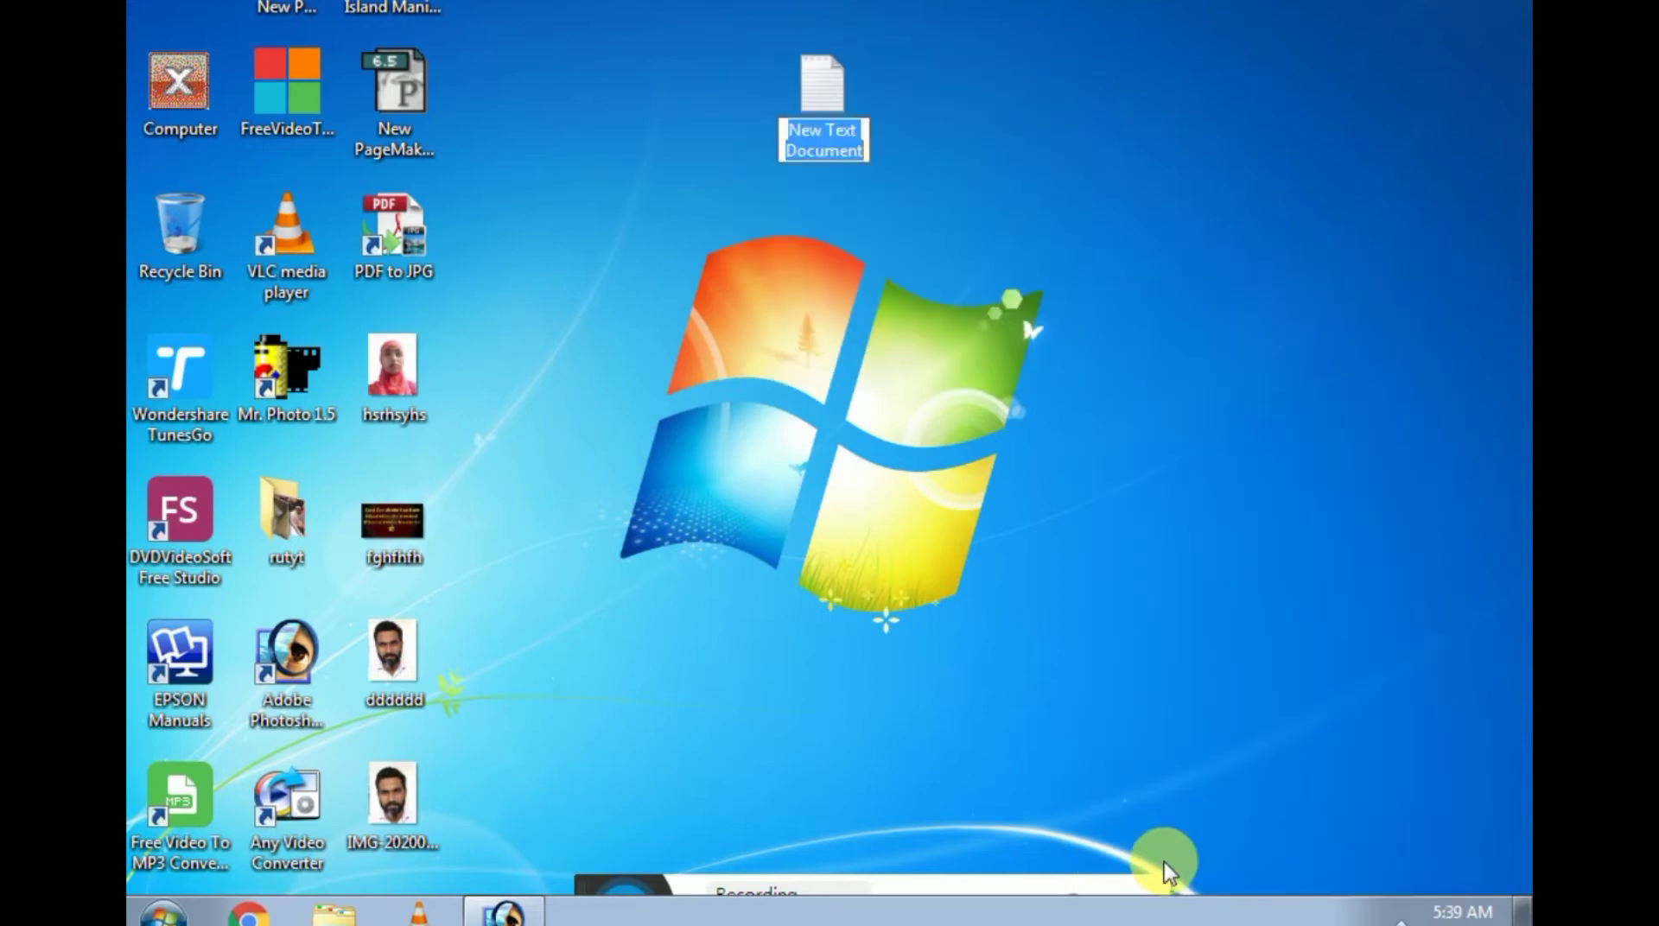
left_click(966, 177)
left_click(810, 129)
left_click_drag(810, 130, 545, 65)
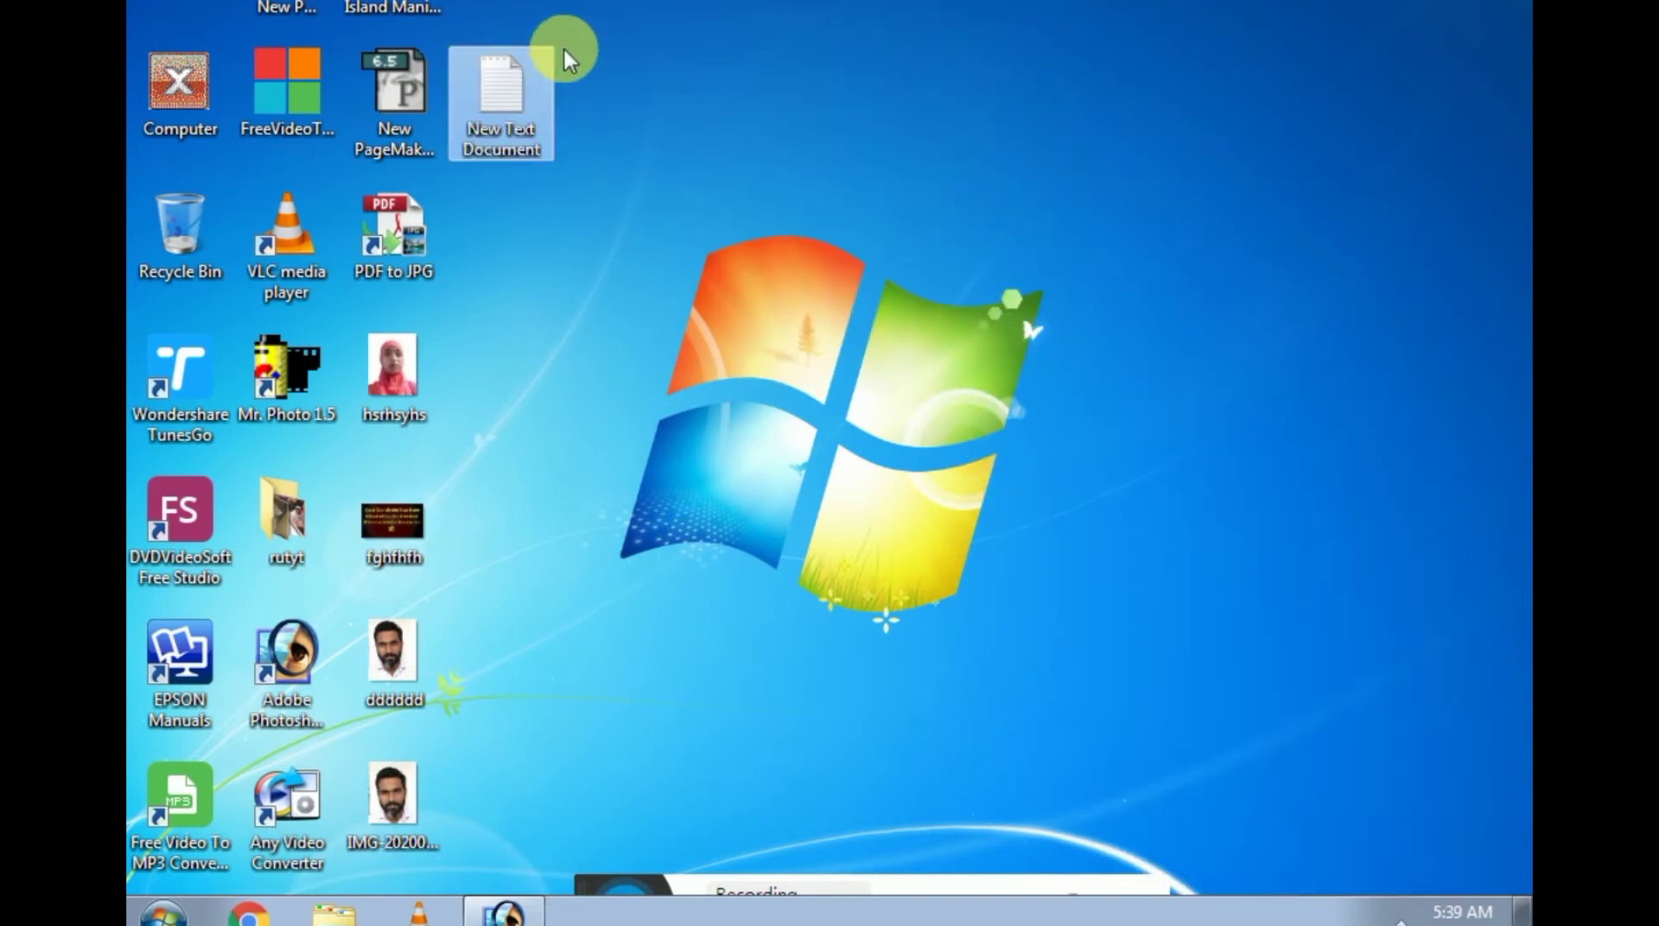
Open the New Text Document from the desktop in Notepad and close it without changes
left_click(695, 31)
double_click(486, 95)
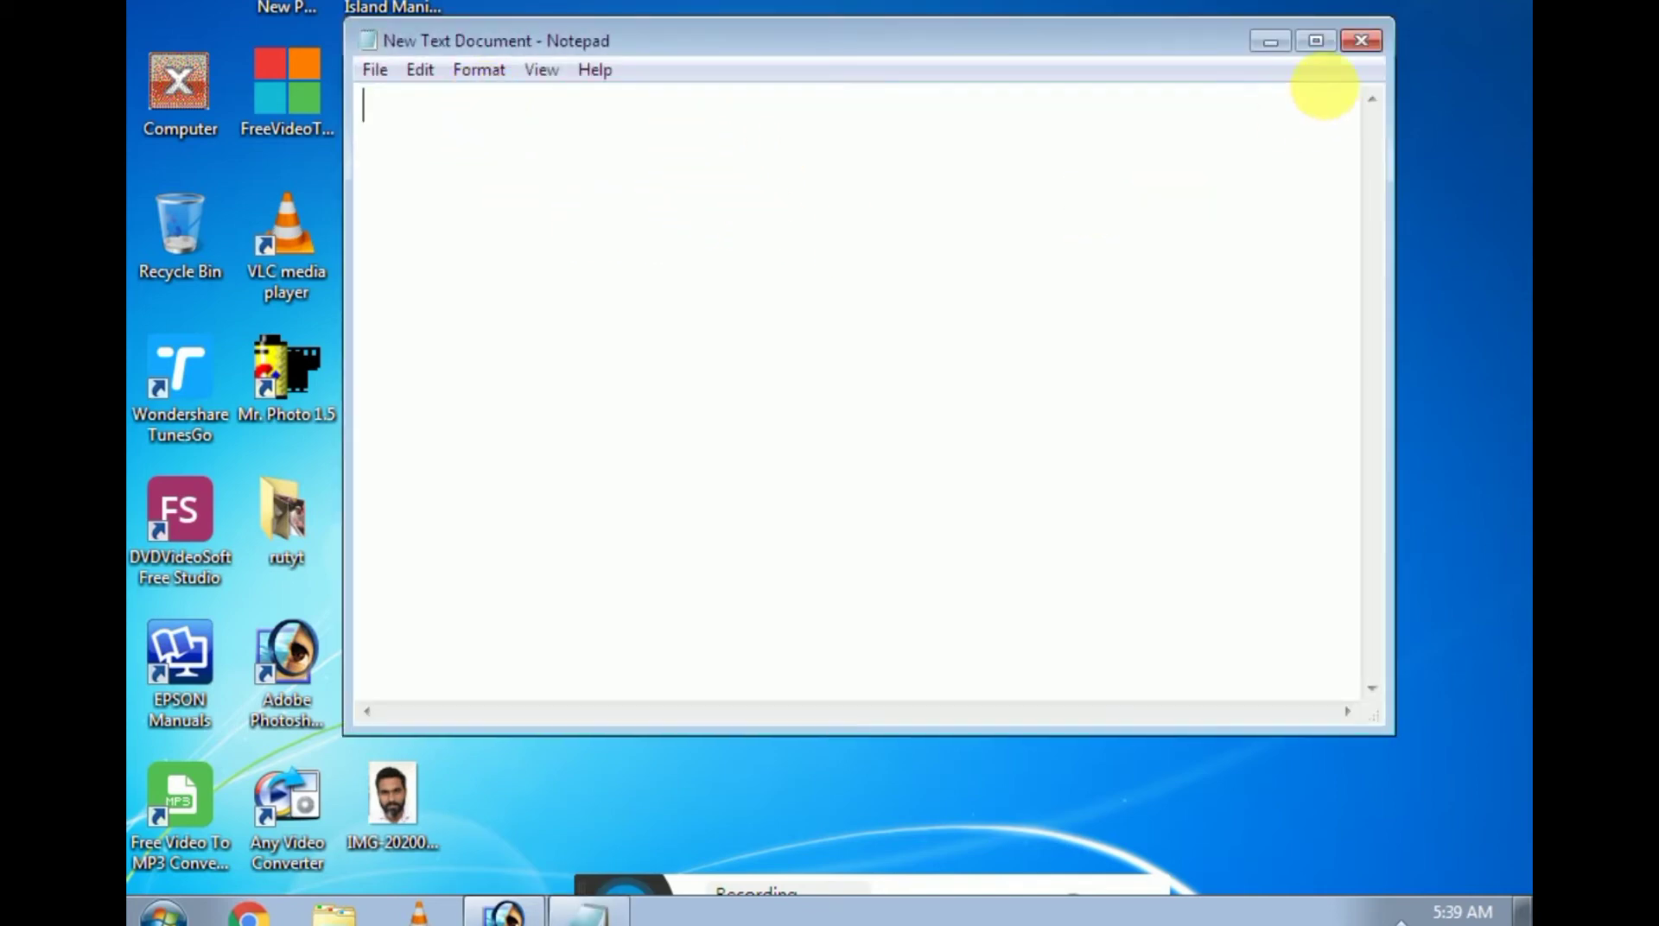
left_click(1360, 43)
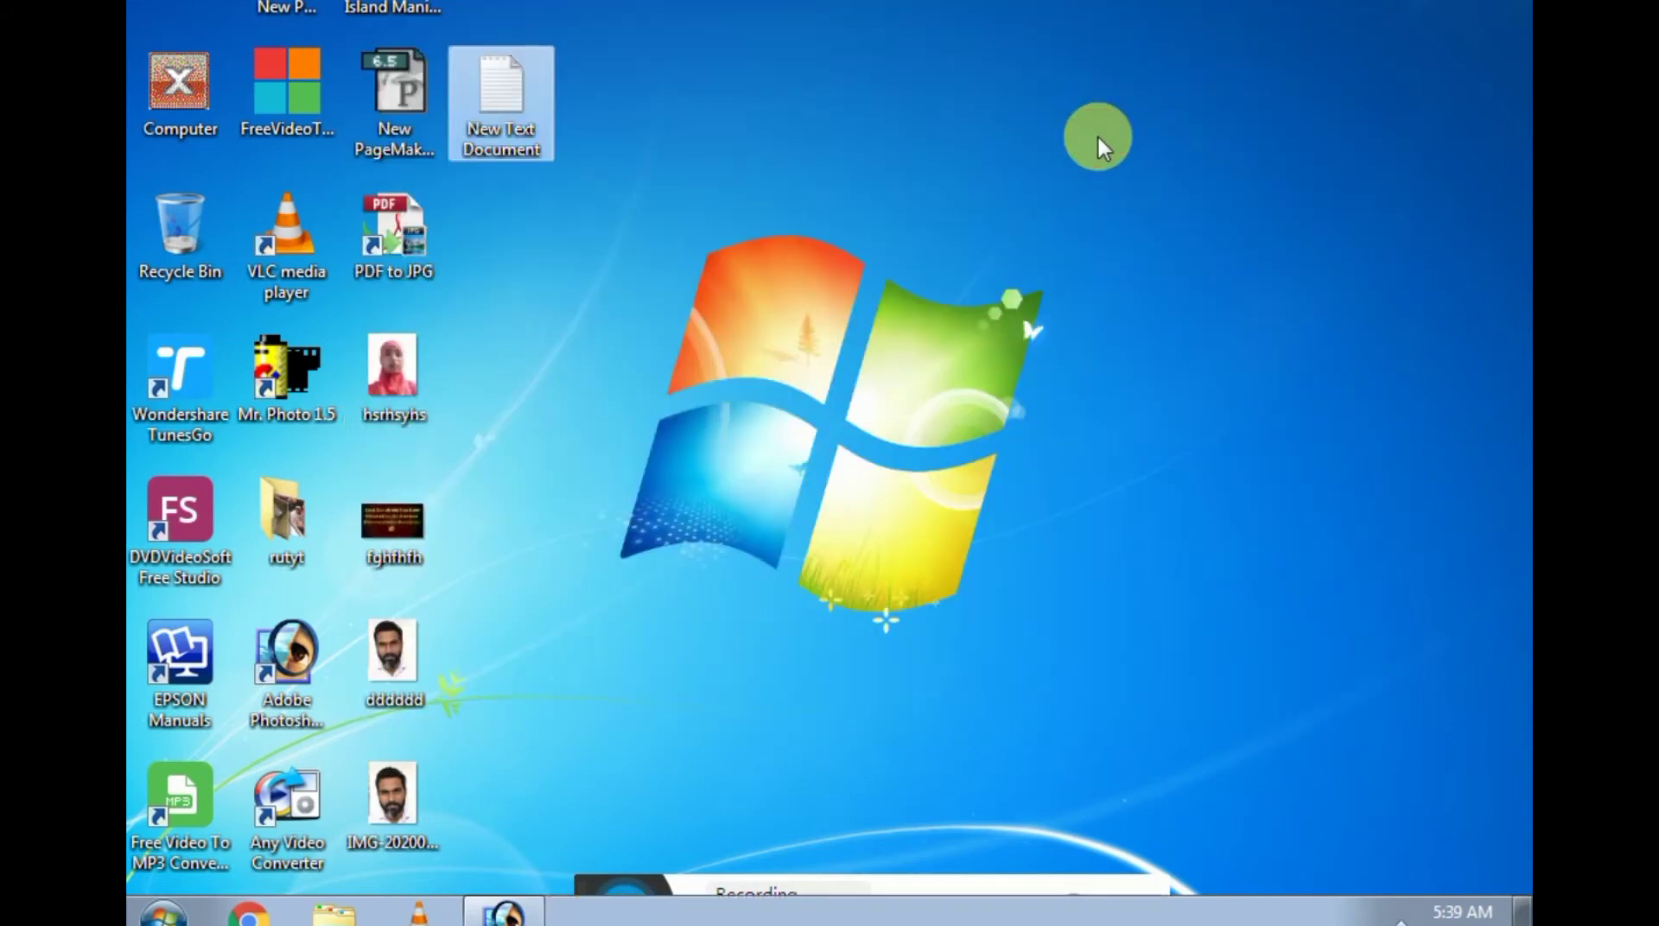
right_click(967, 159)
left_click(1025, 236)
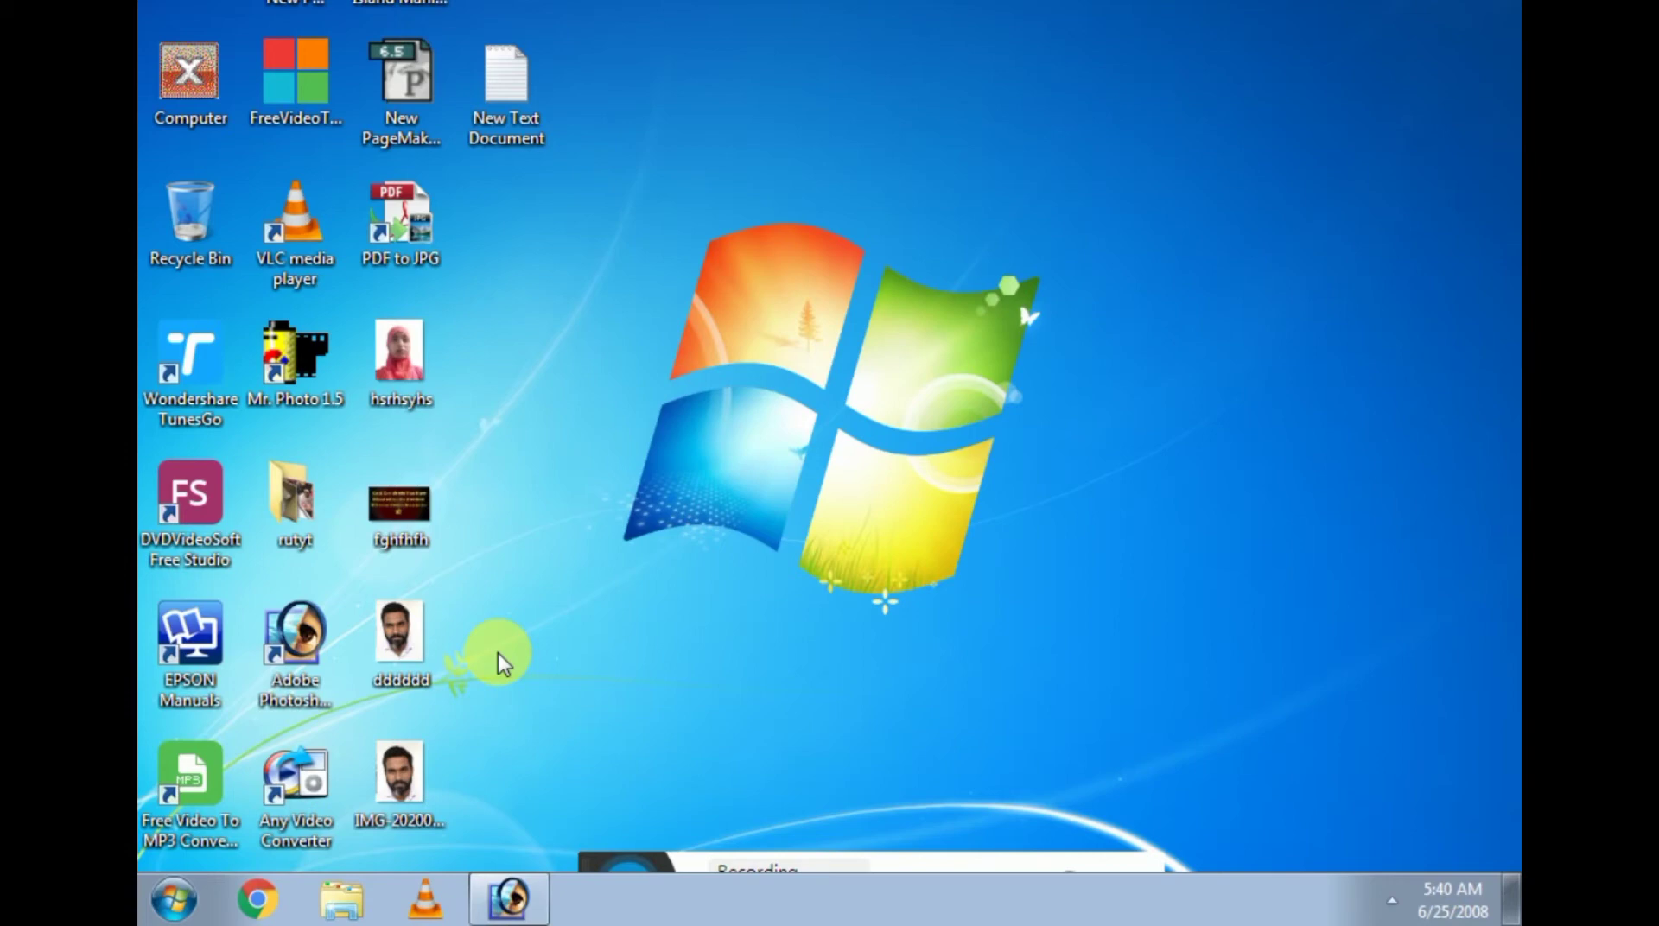
Launch Notepad by running the command "notepad" from the Run dialog and maximize its window
key("super+r")
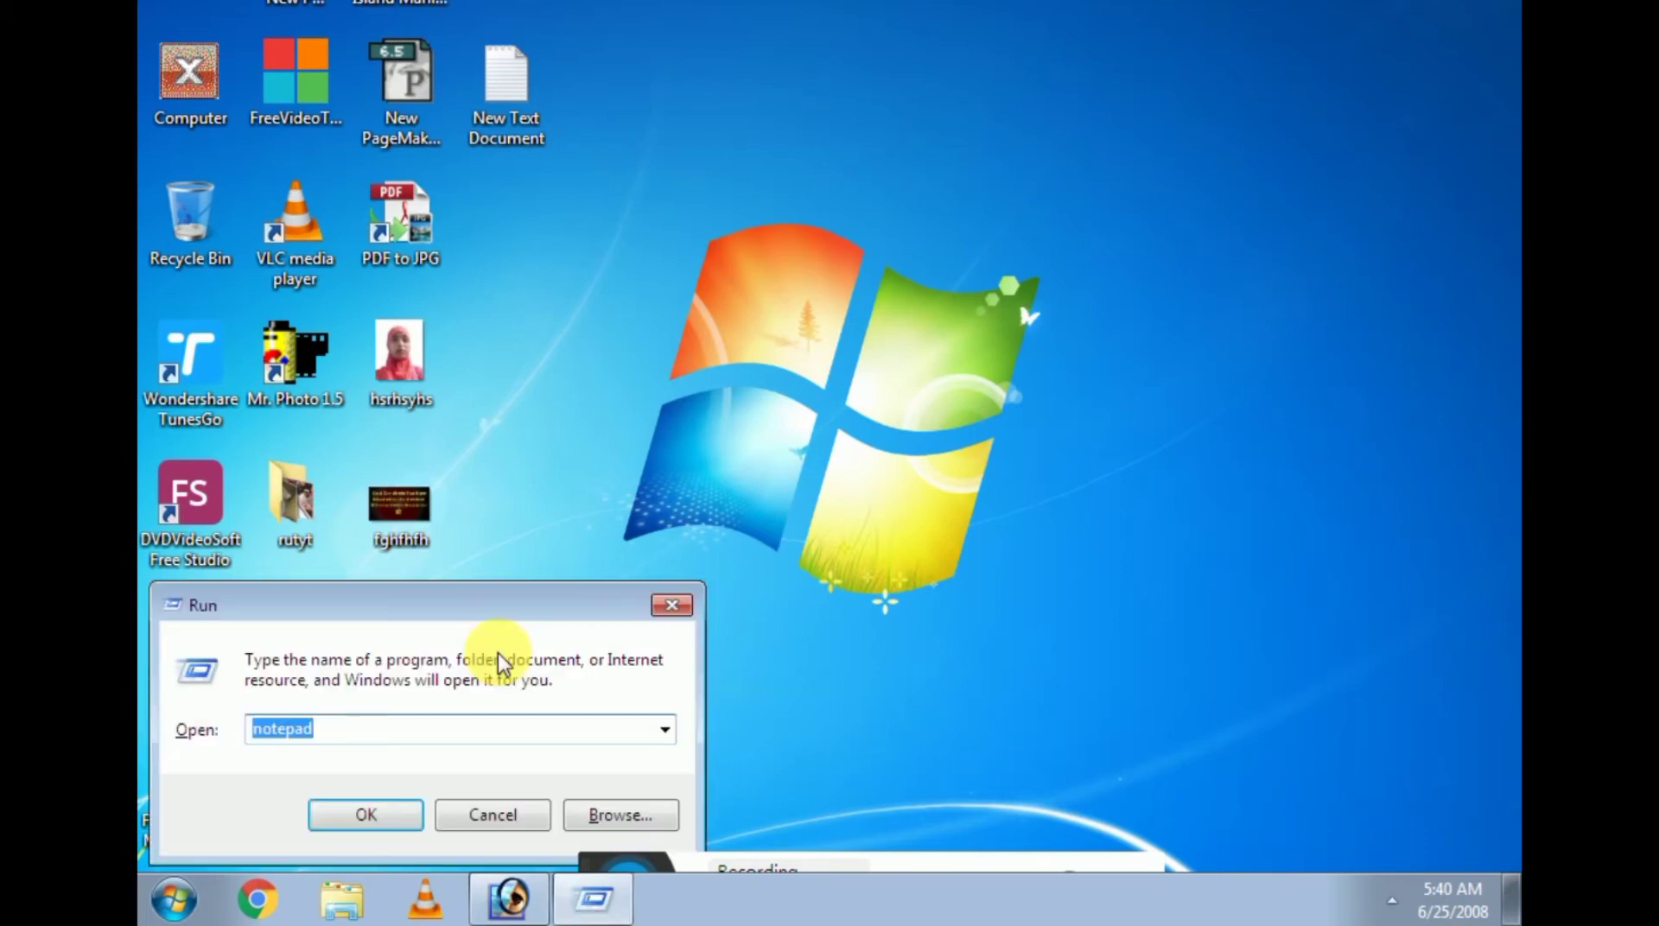
left_click_drag(444, 584, 661, 420)
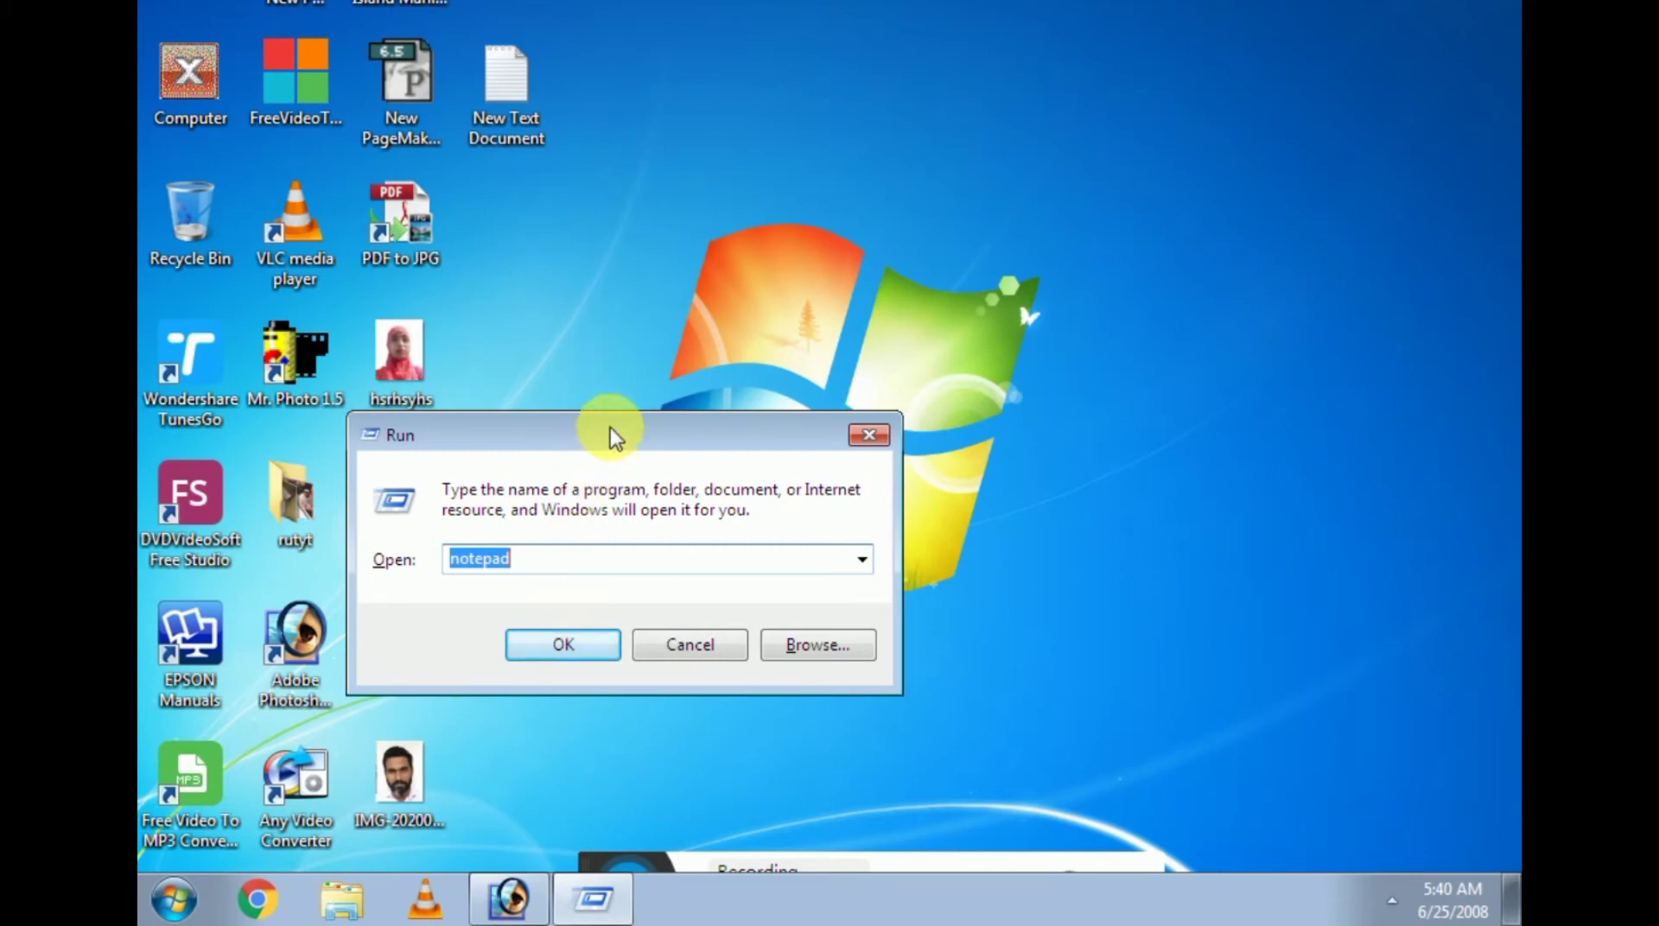
left_click_drag(610, 427, 410, 599)
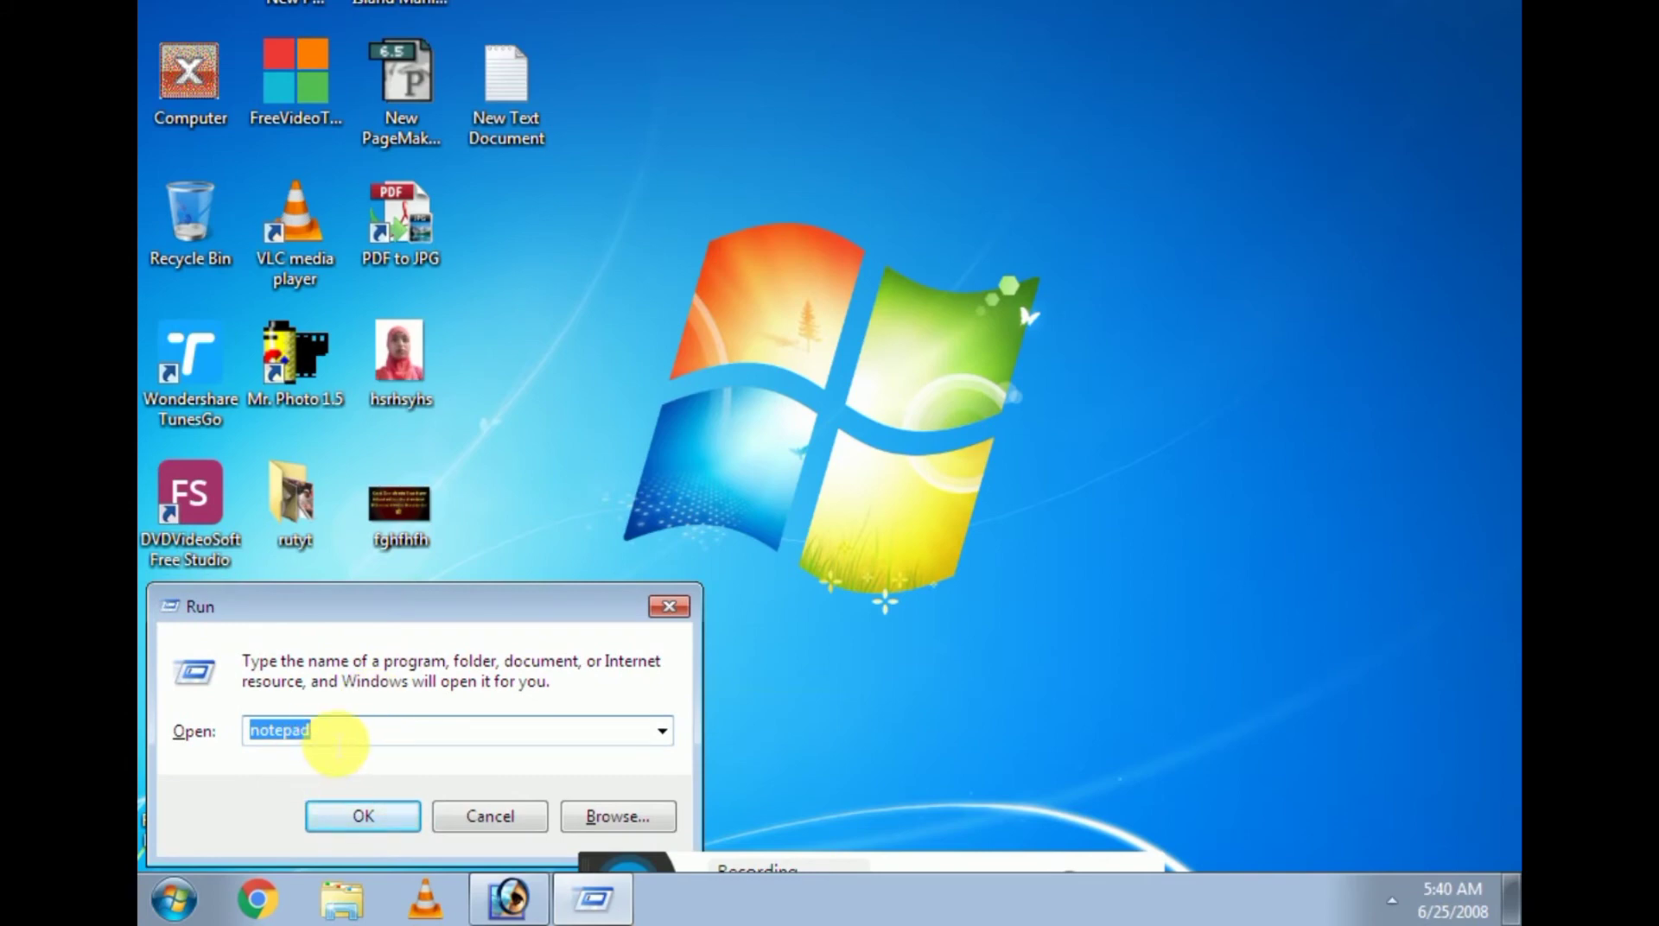
type("n")
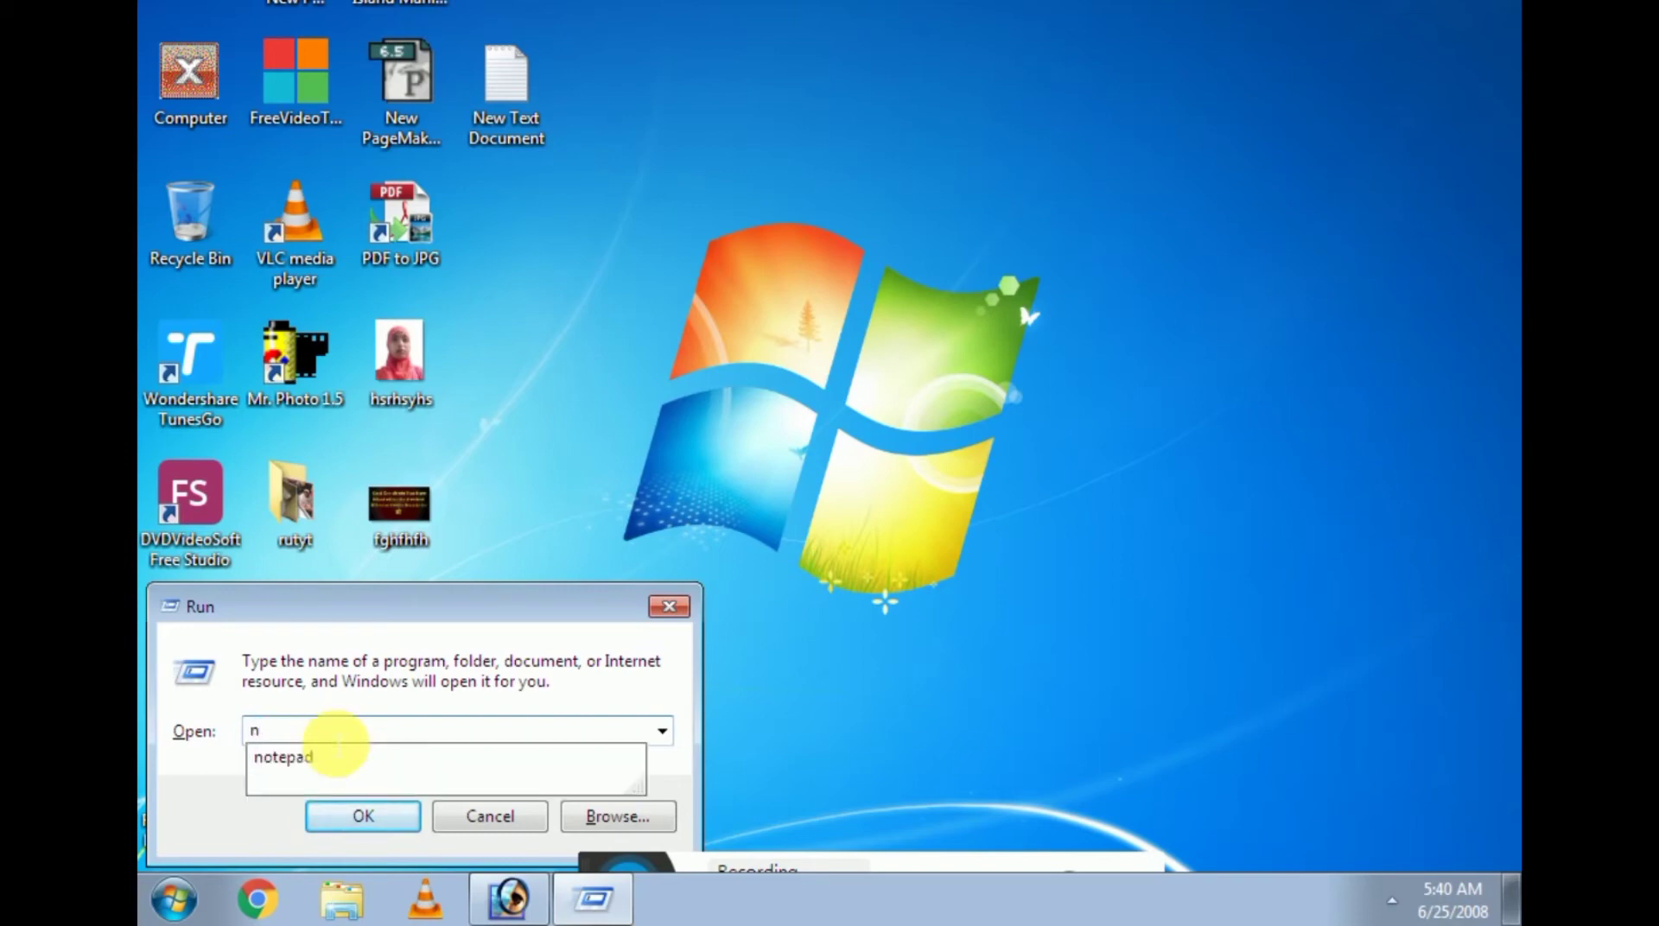
type("otepad")
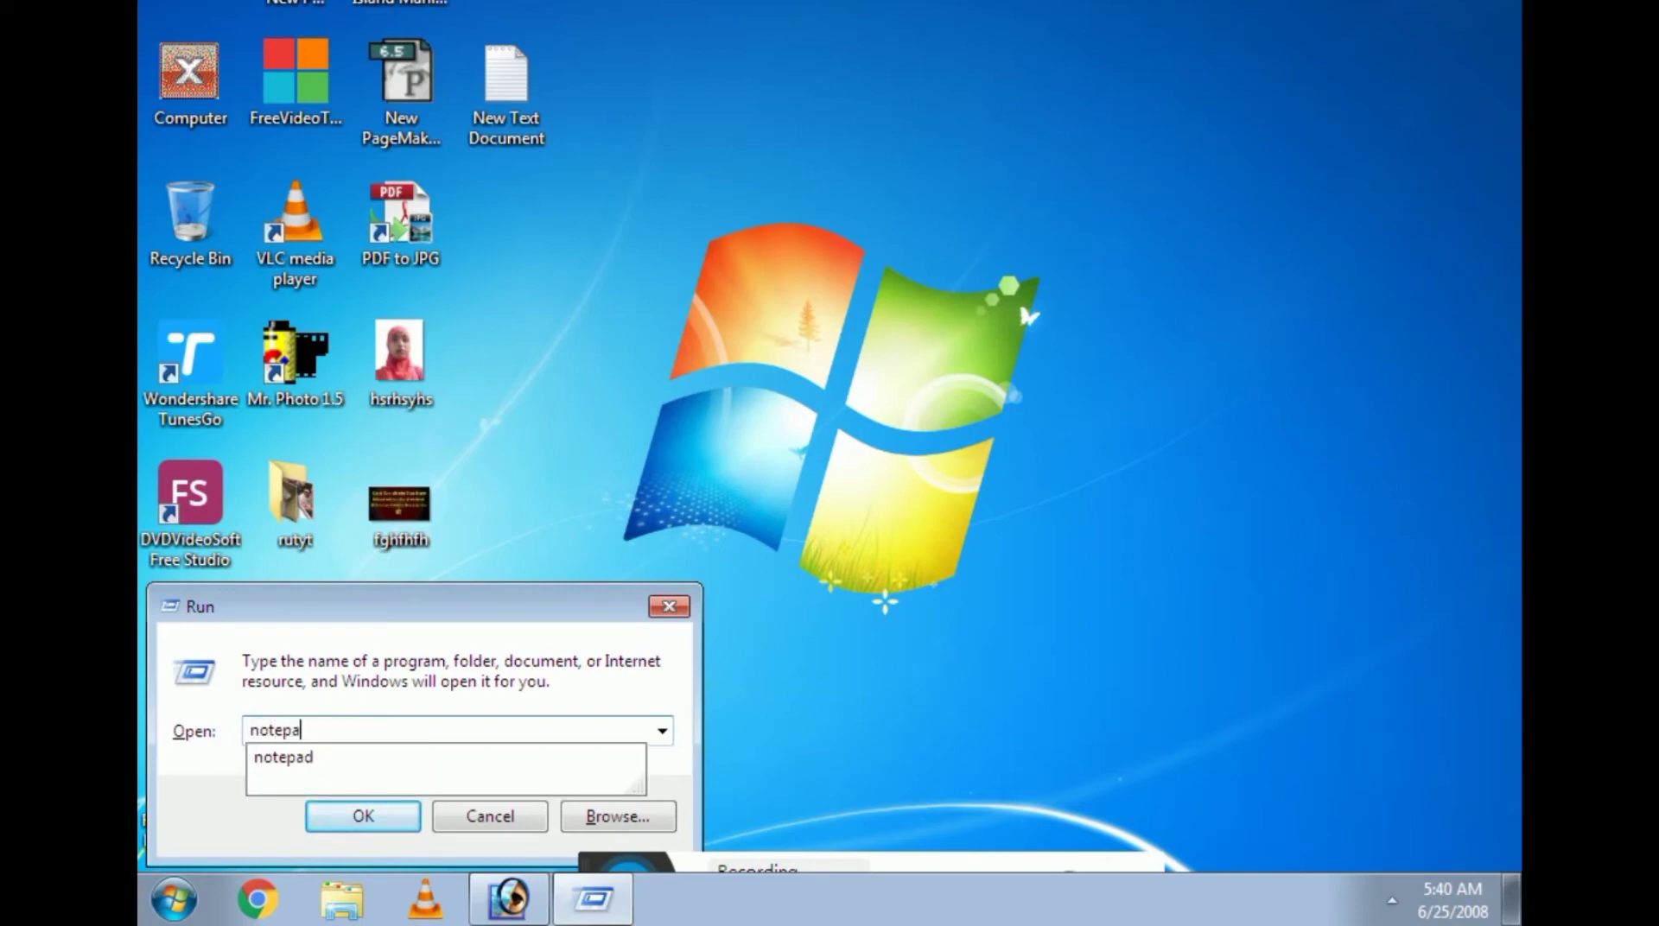
left_click(335, 743)
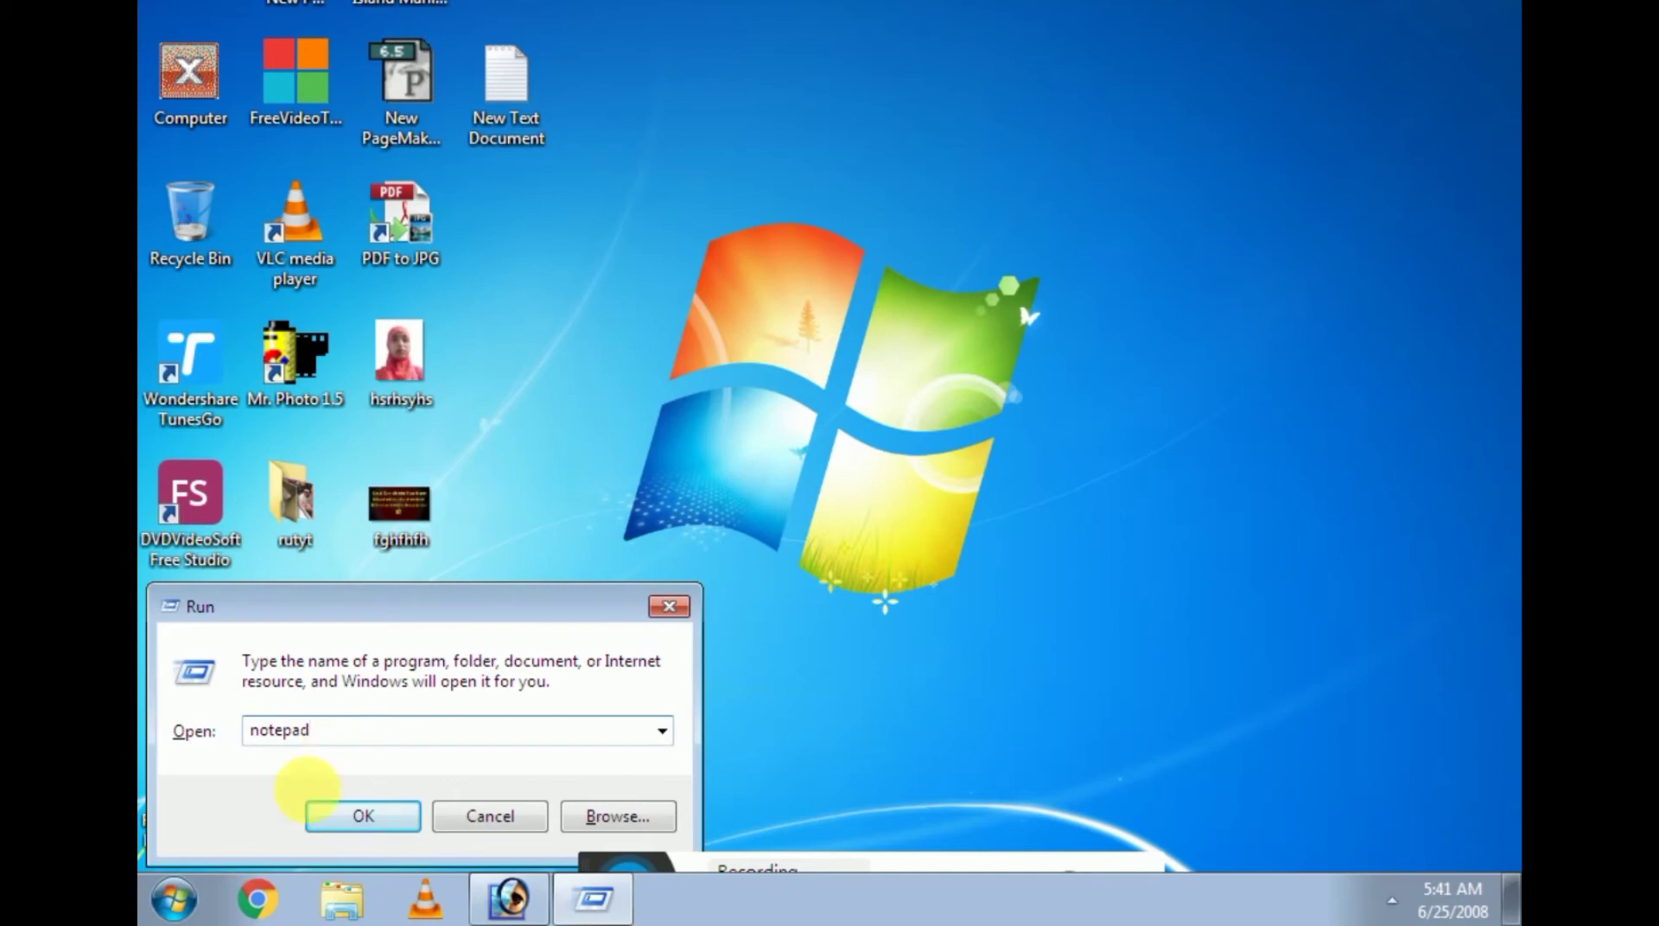
left_click(362, 808)
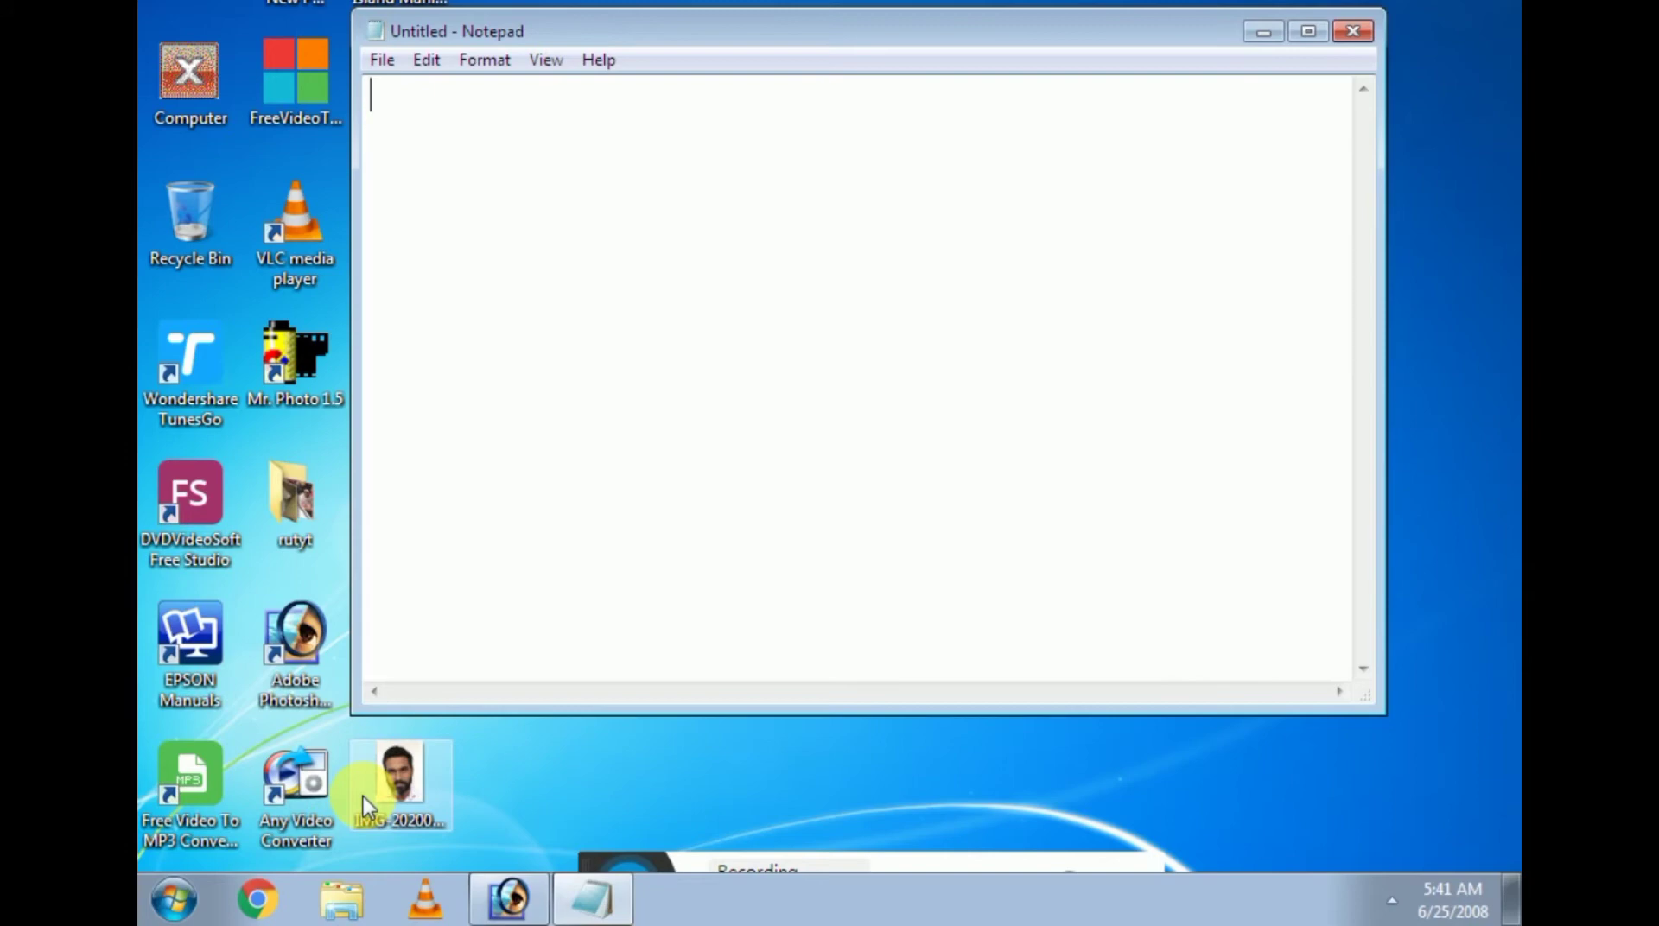
left_click(1306, 36)
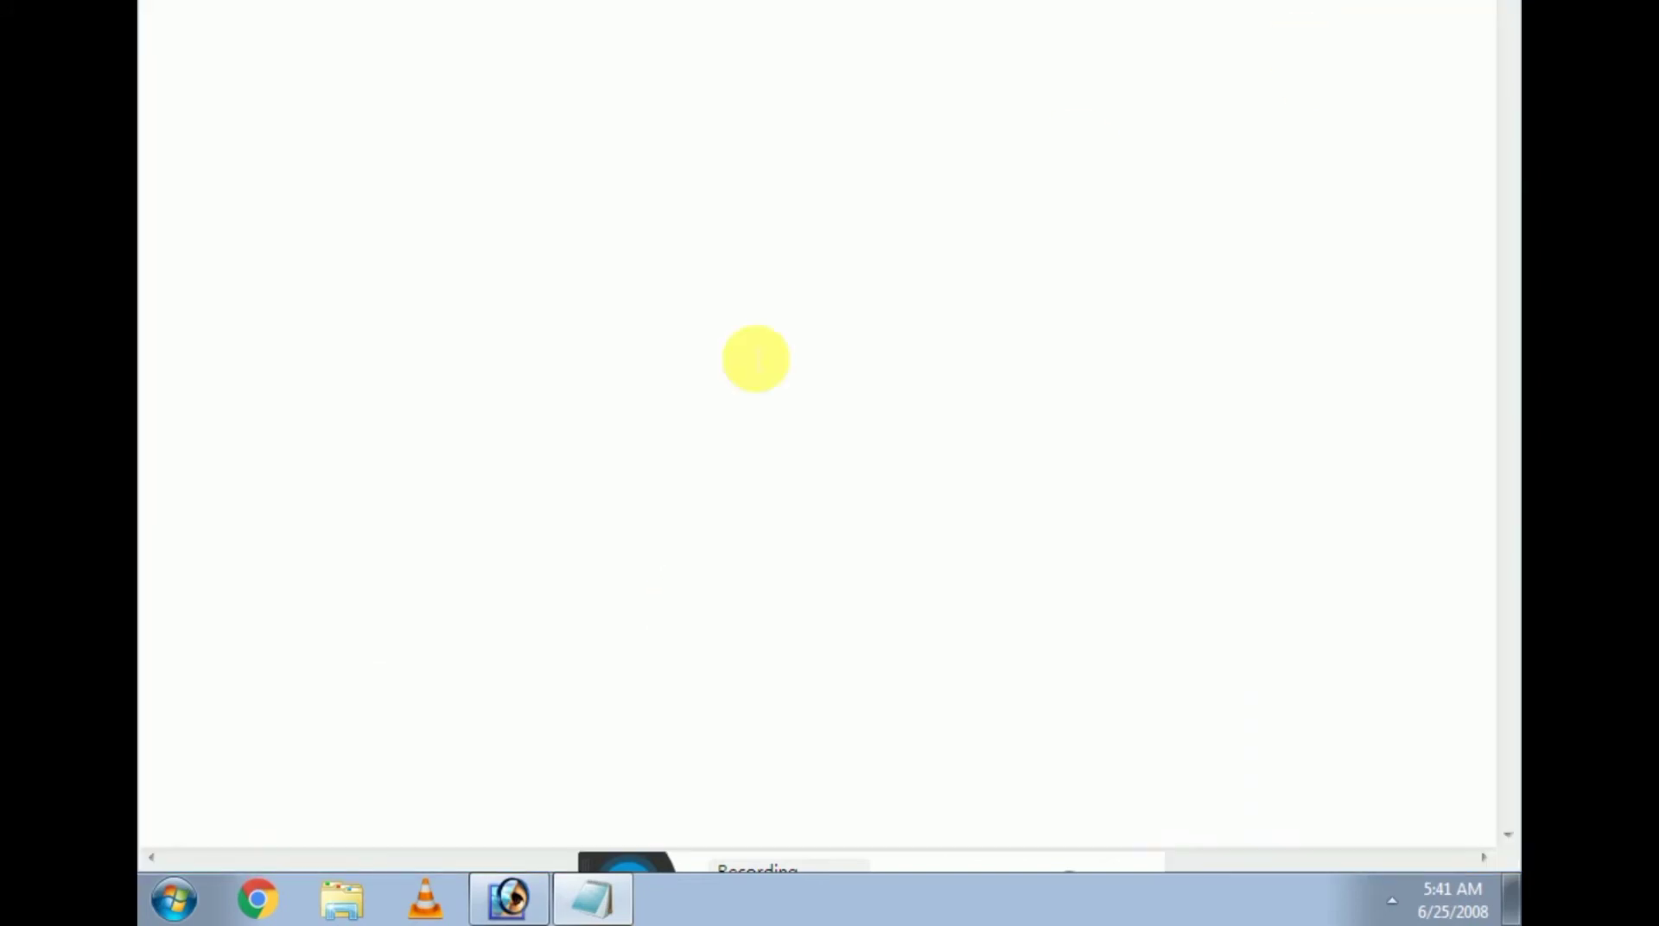
left_click(186, 901)
left_click(215, 777)
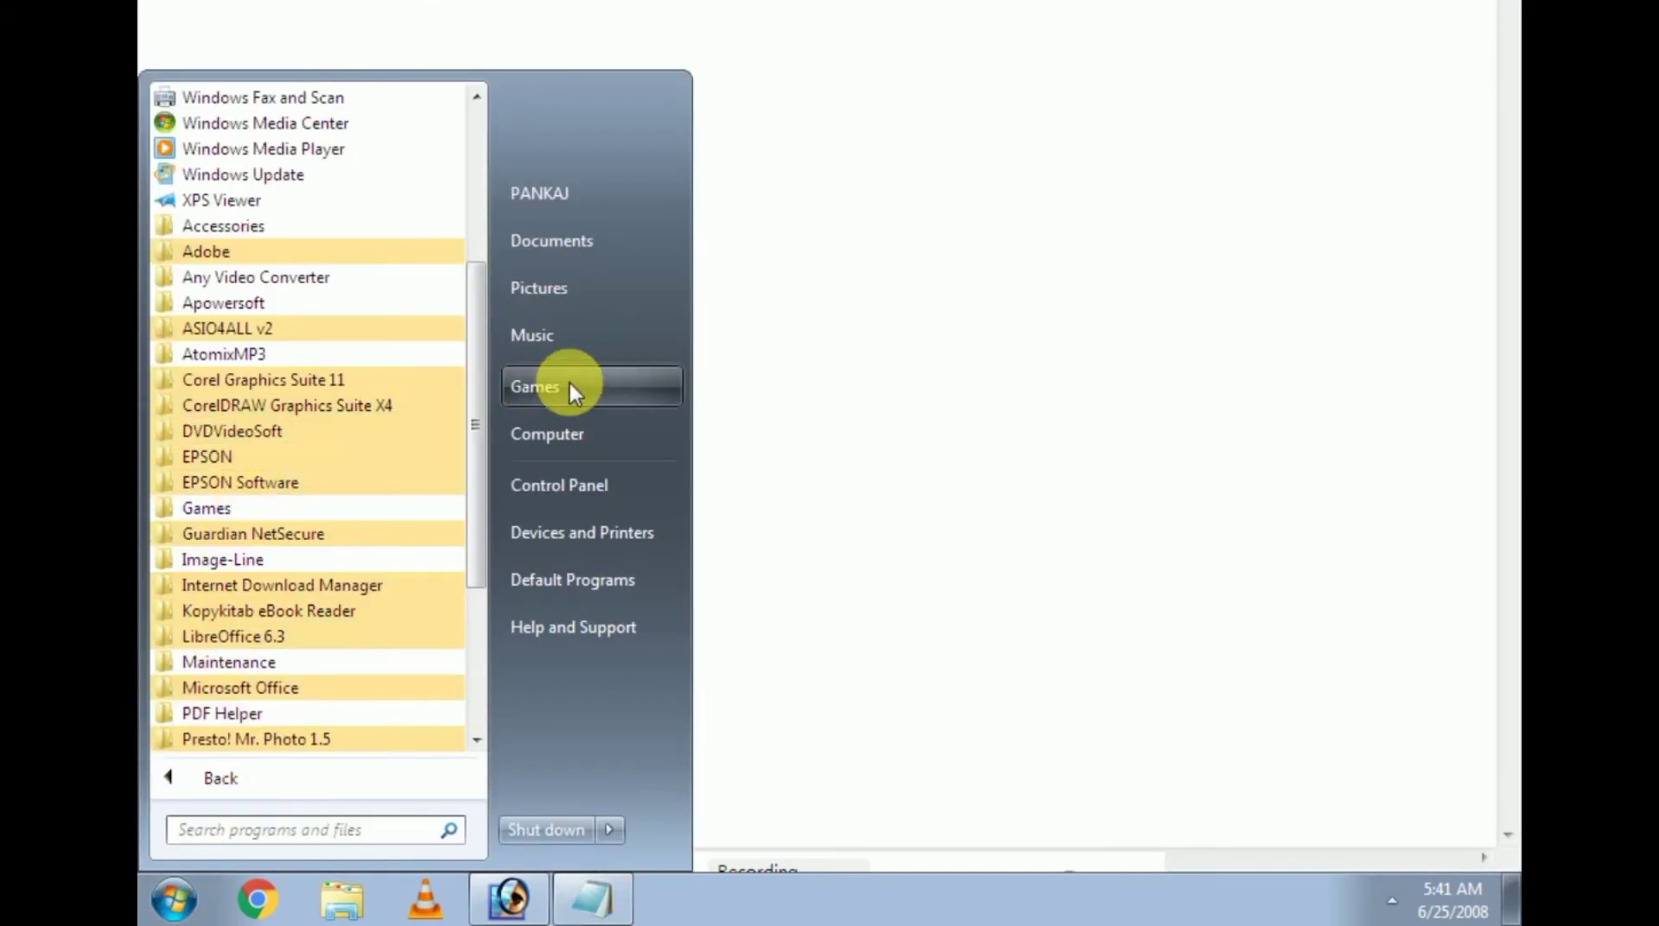
left_click(803, 224)
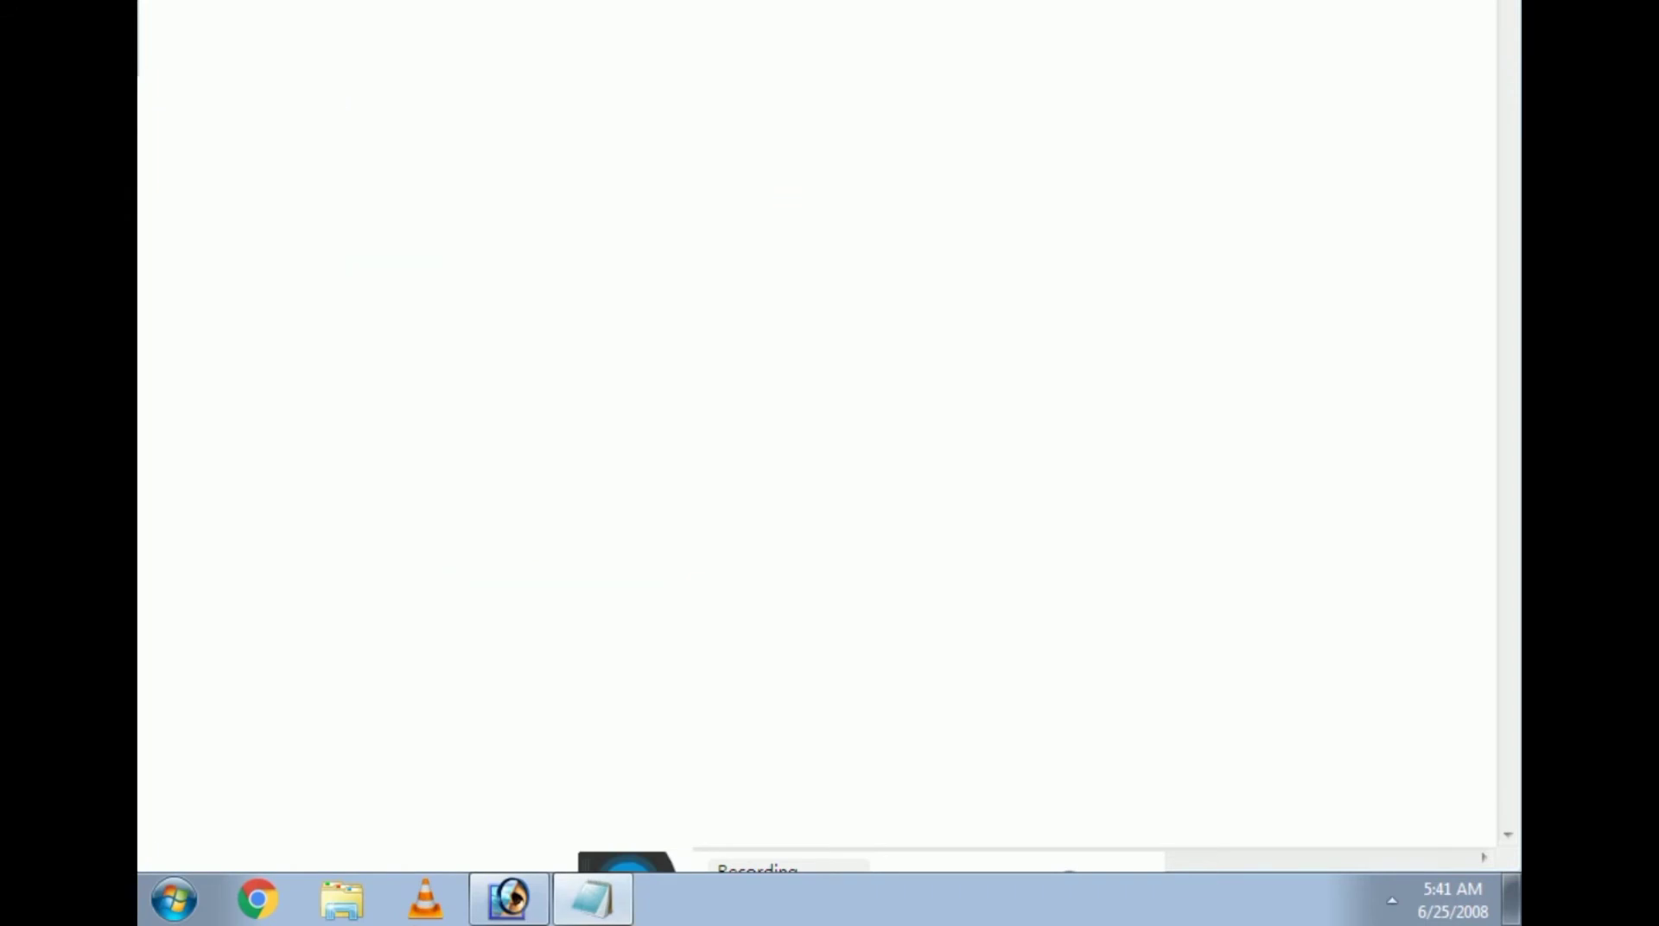
Start the first line of the blank document with "1. Start Bottom - All programe - "
type("1. Start ")
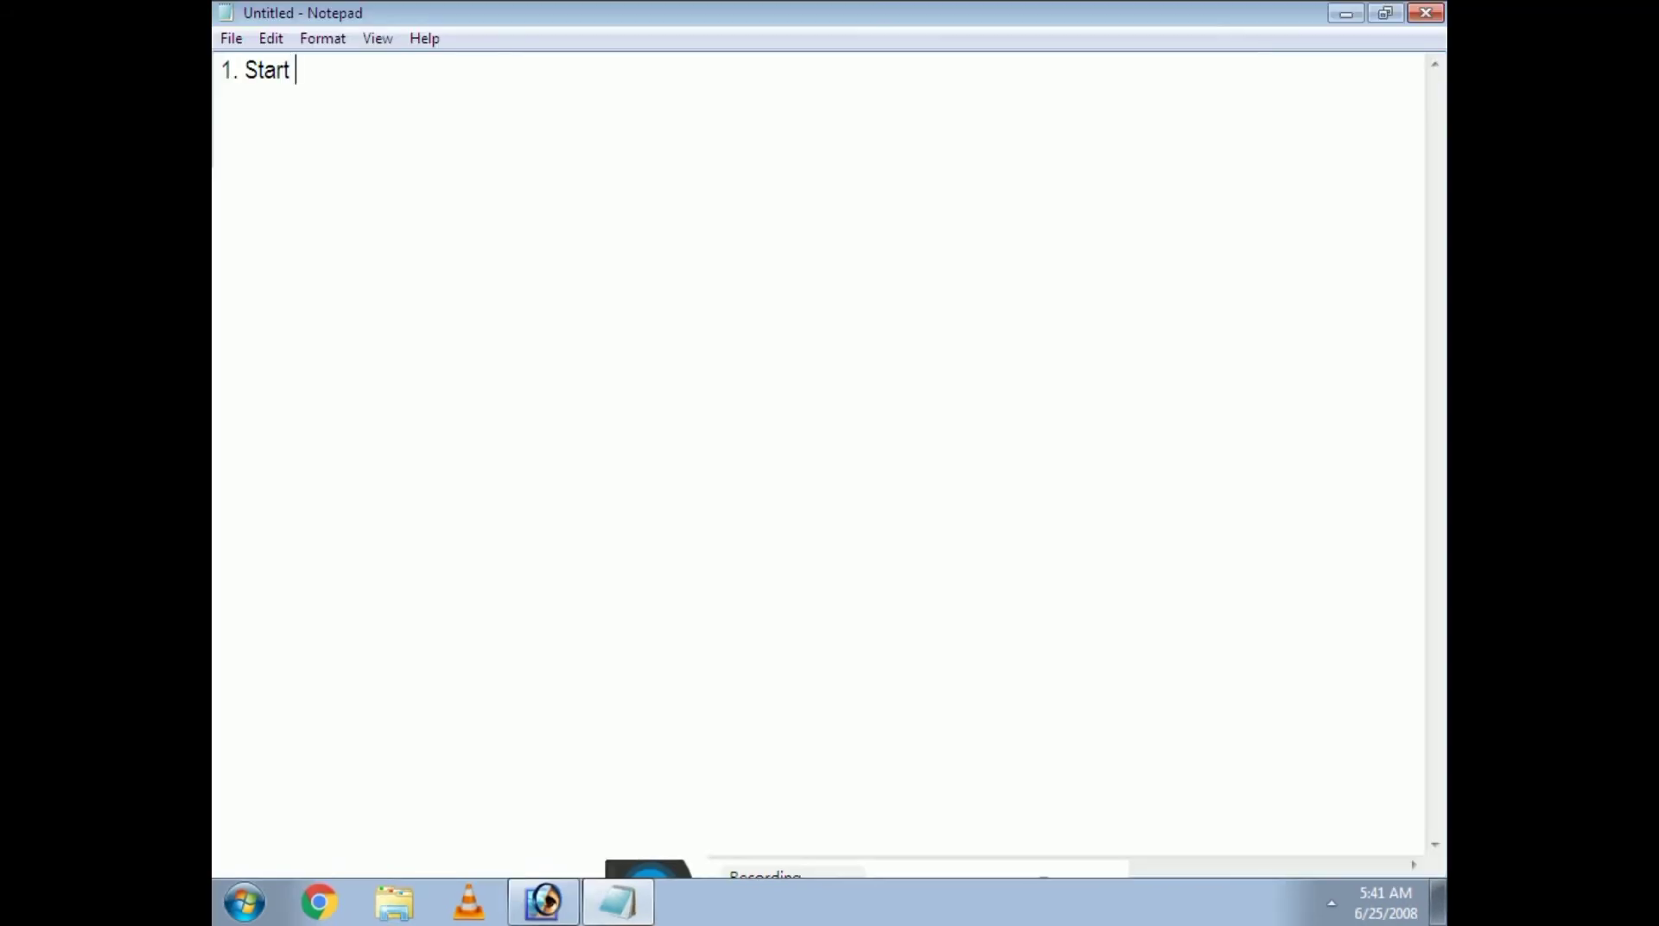
type("Bottom")
key("BackSpace")
key("BackSpace")
key("BackSpace")
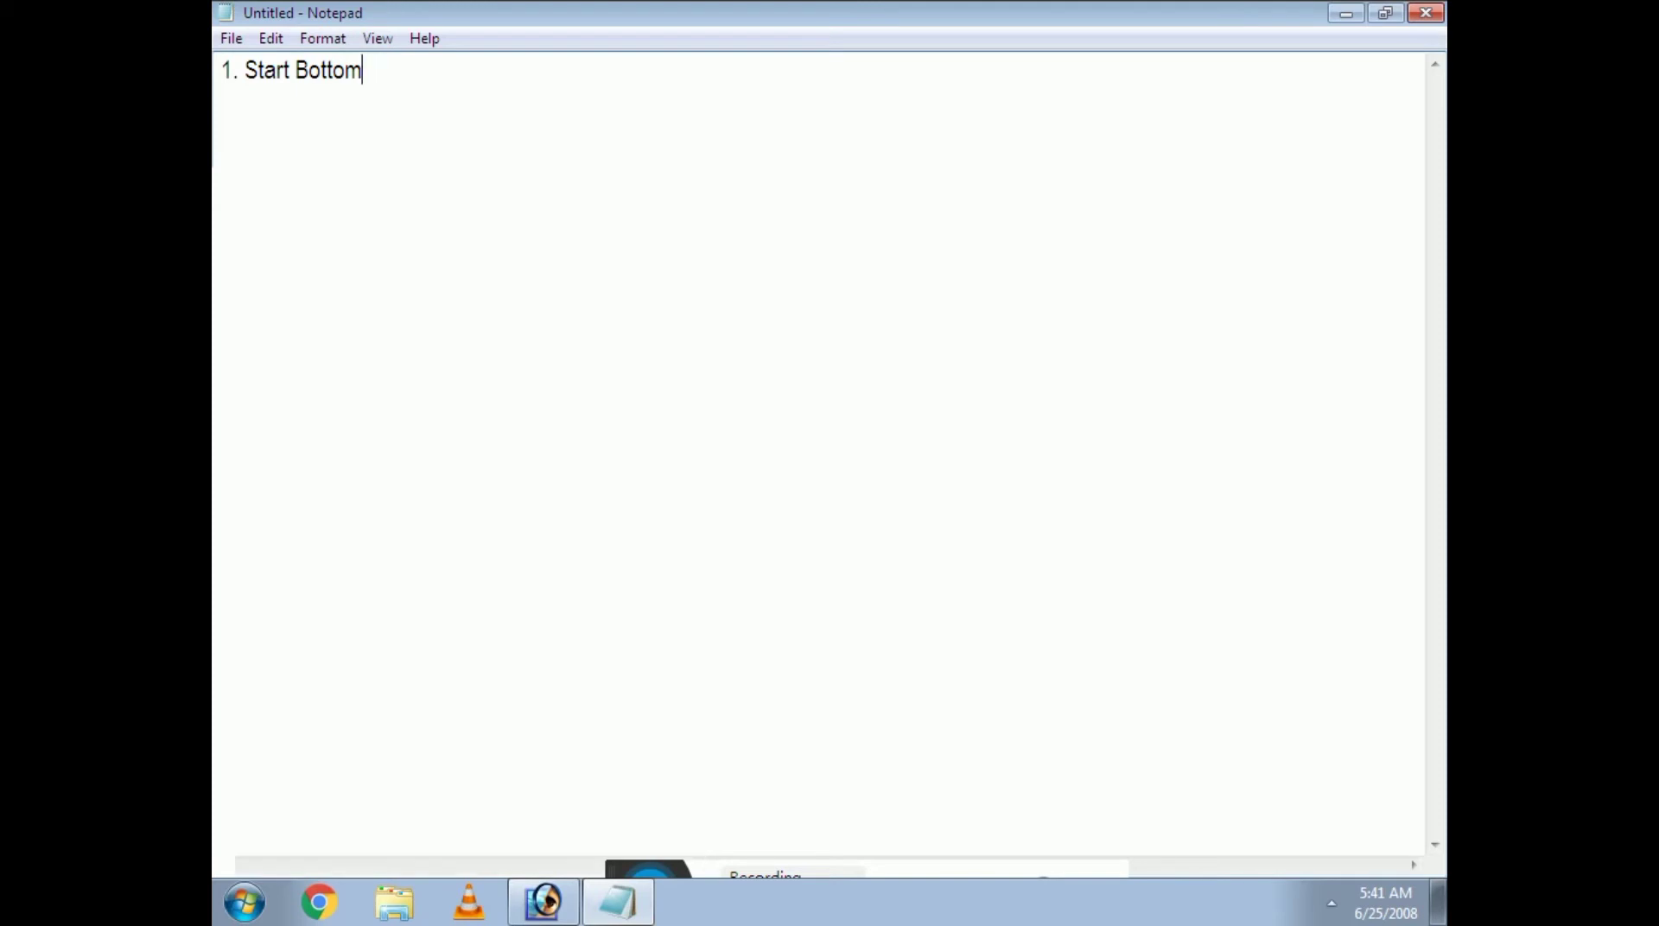
type("- All")
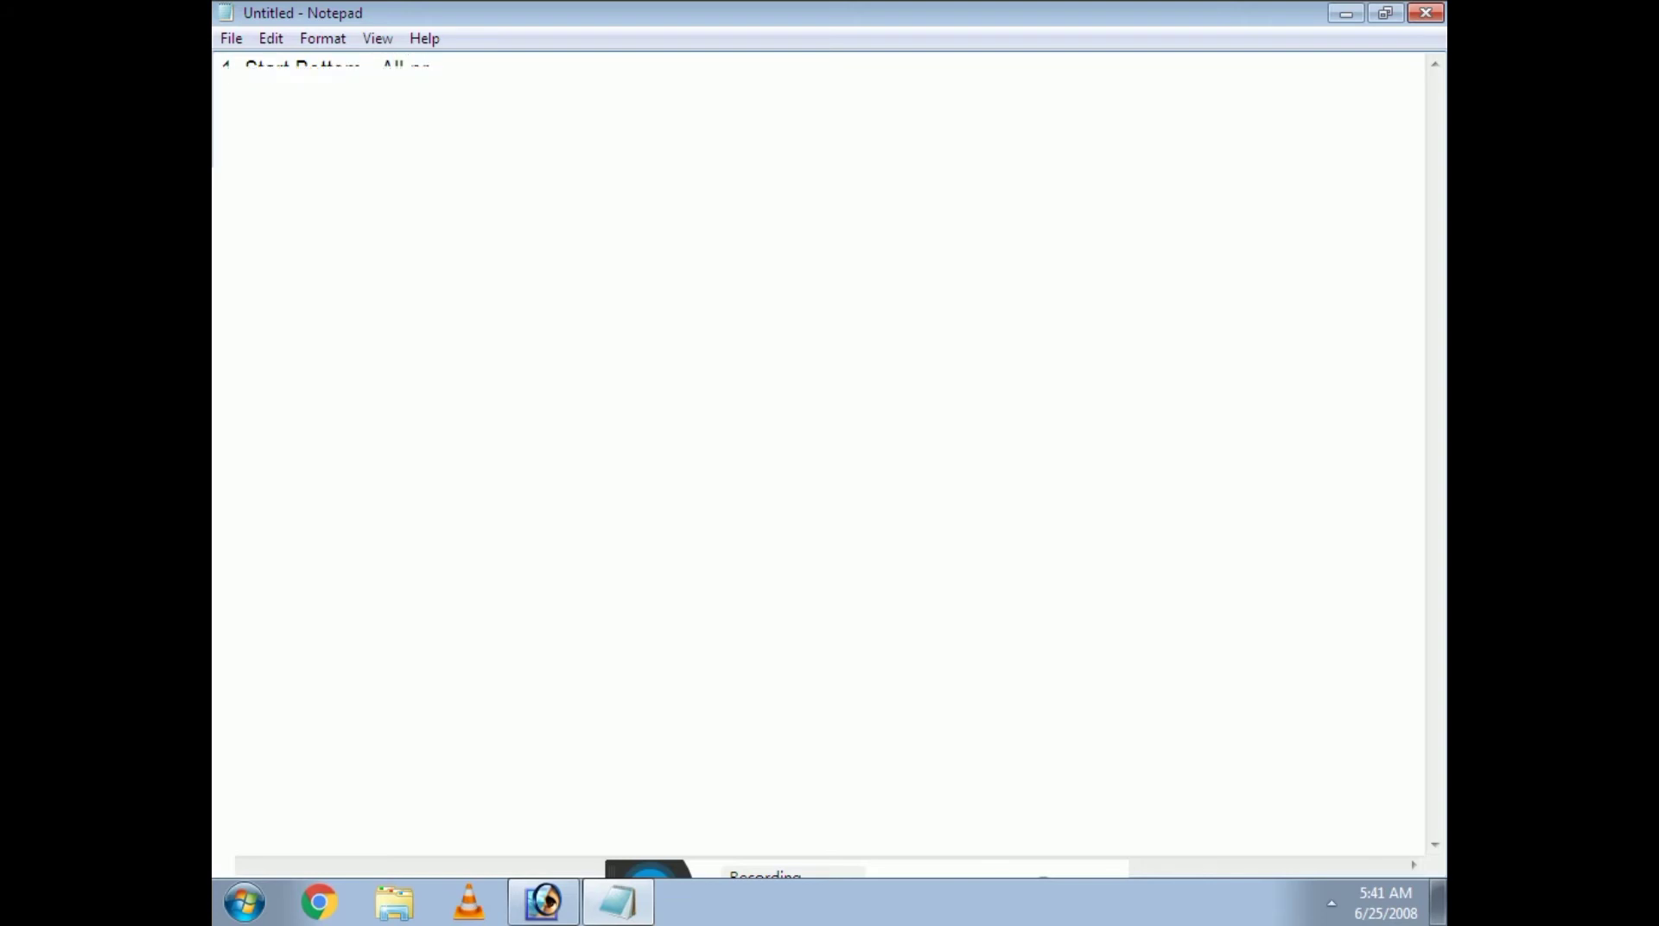
type("rograme - ")
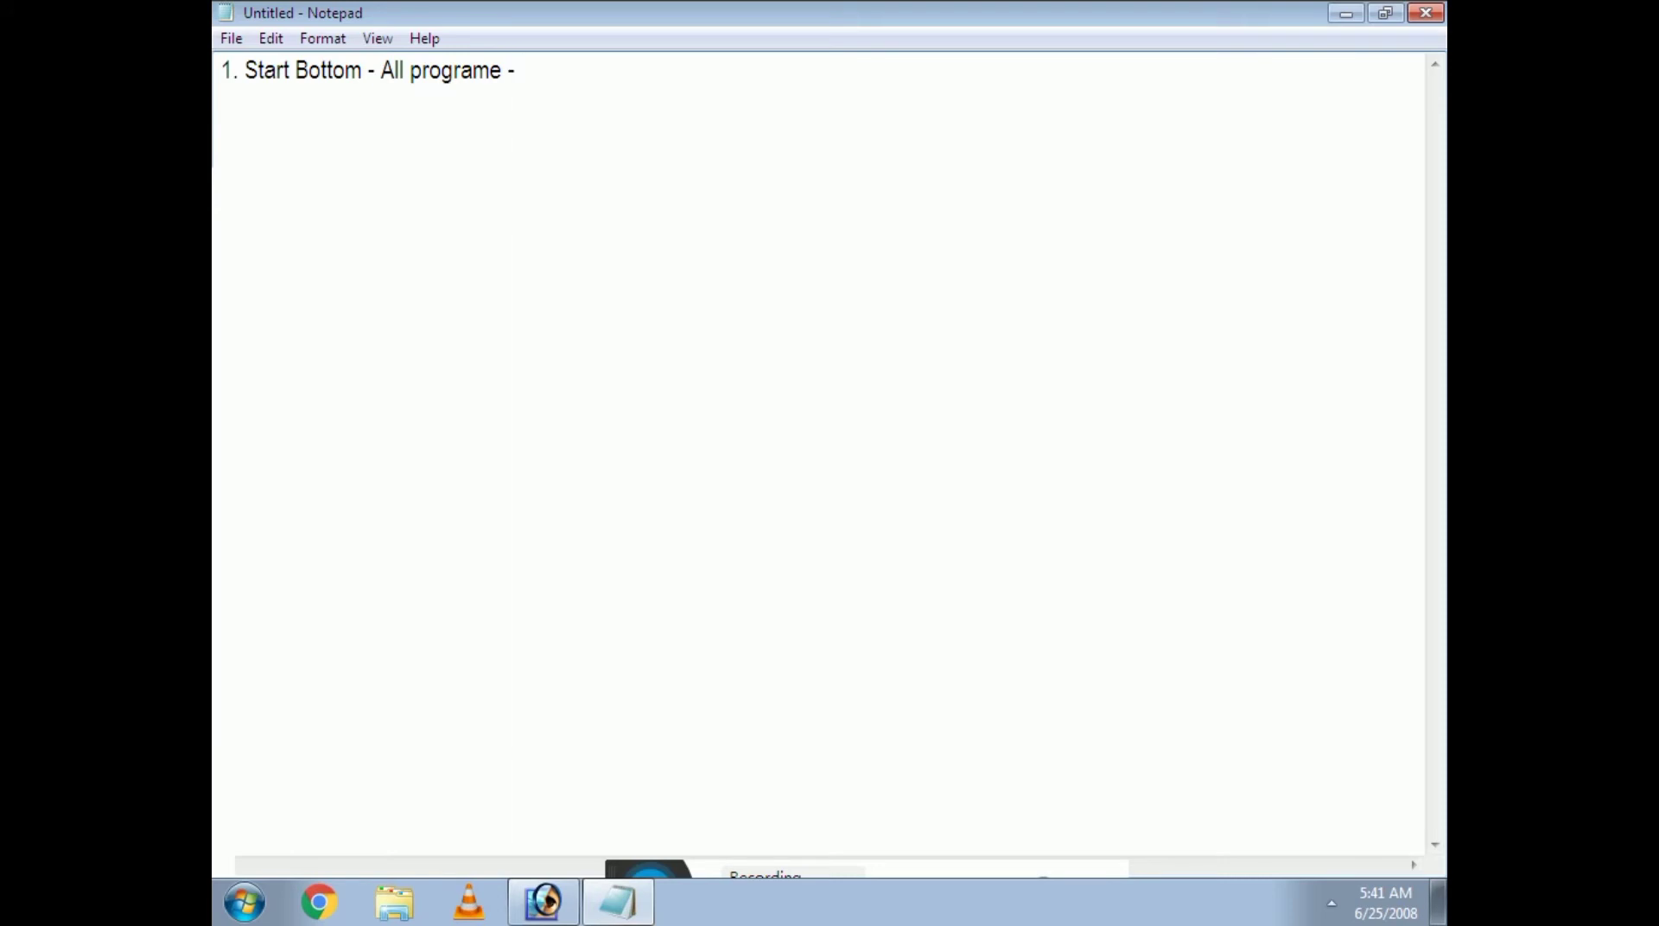
Complete the first line with "Accessories- notepad", correcting the misspelled ending of Accessories
type("Accessoroes")
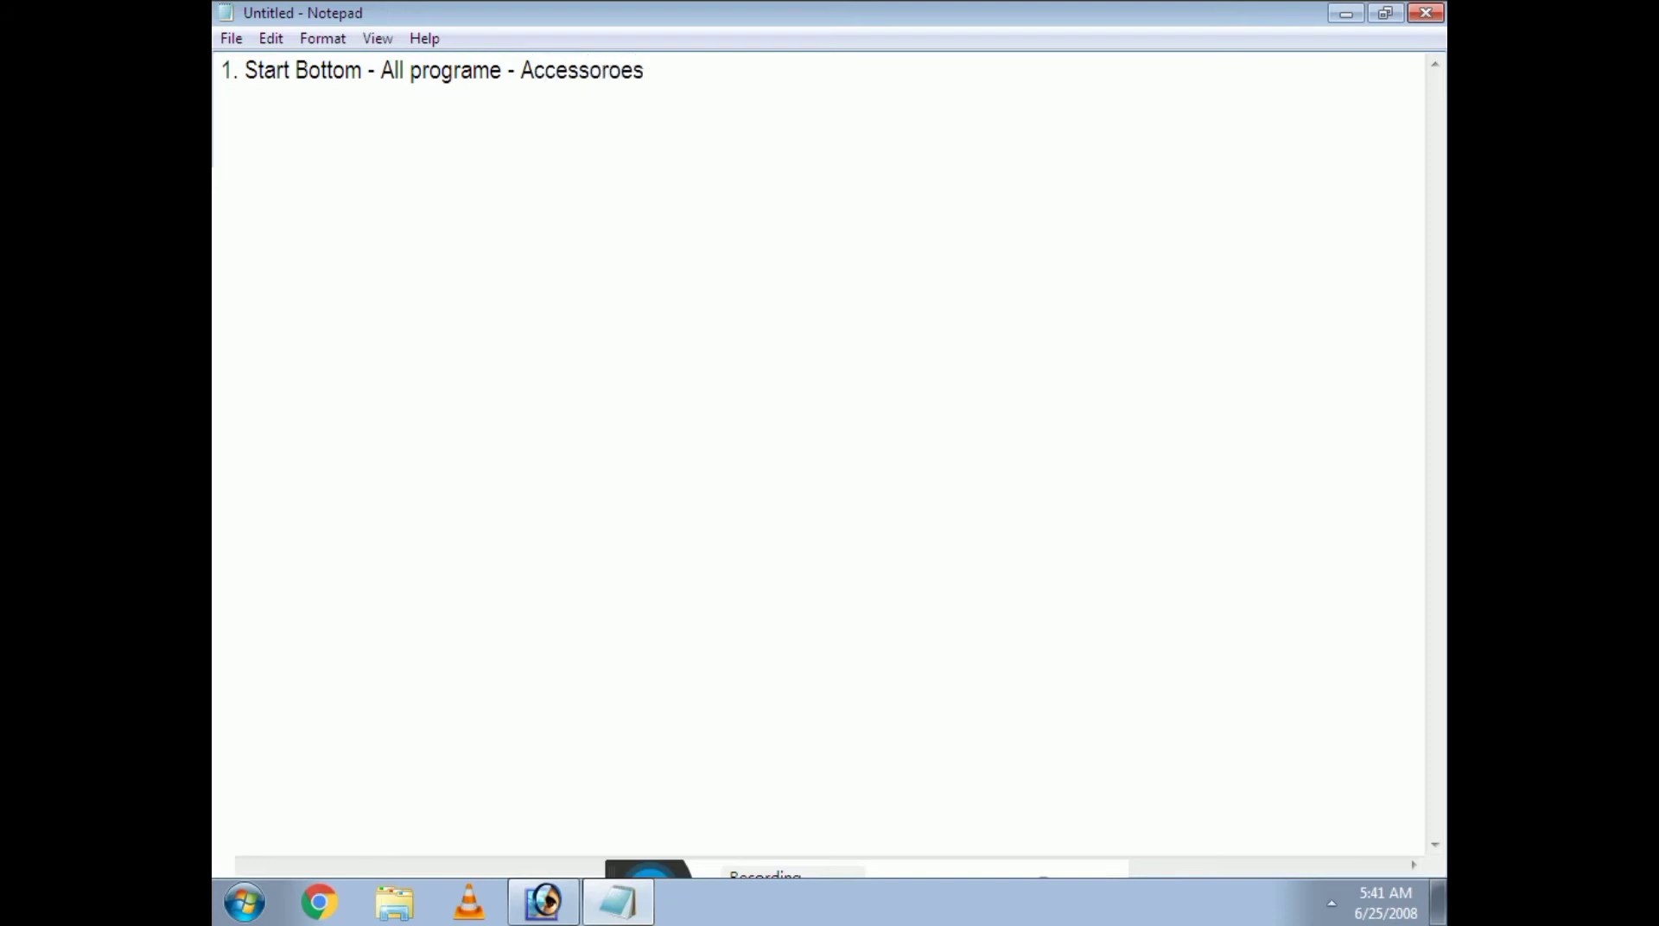
key("BackSpace")
key("BackSpace")
key("BackSpace")
type("ies- notepad ")
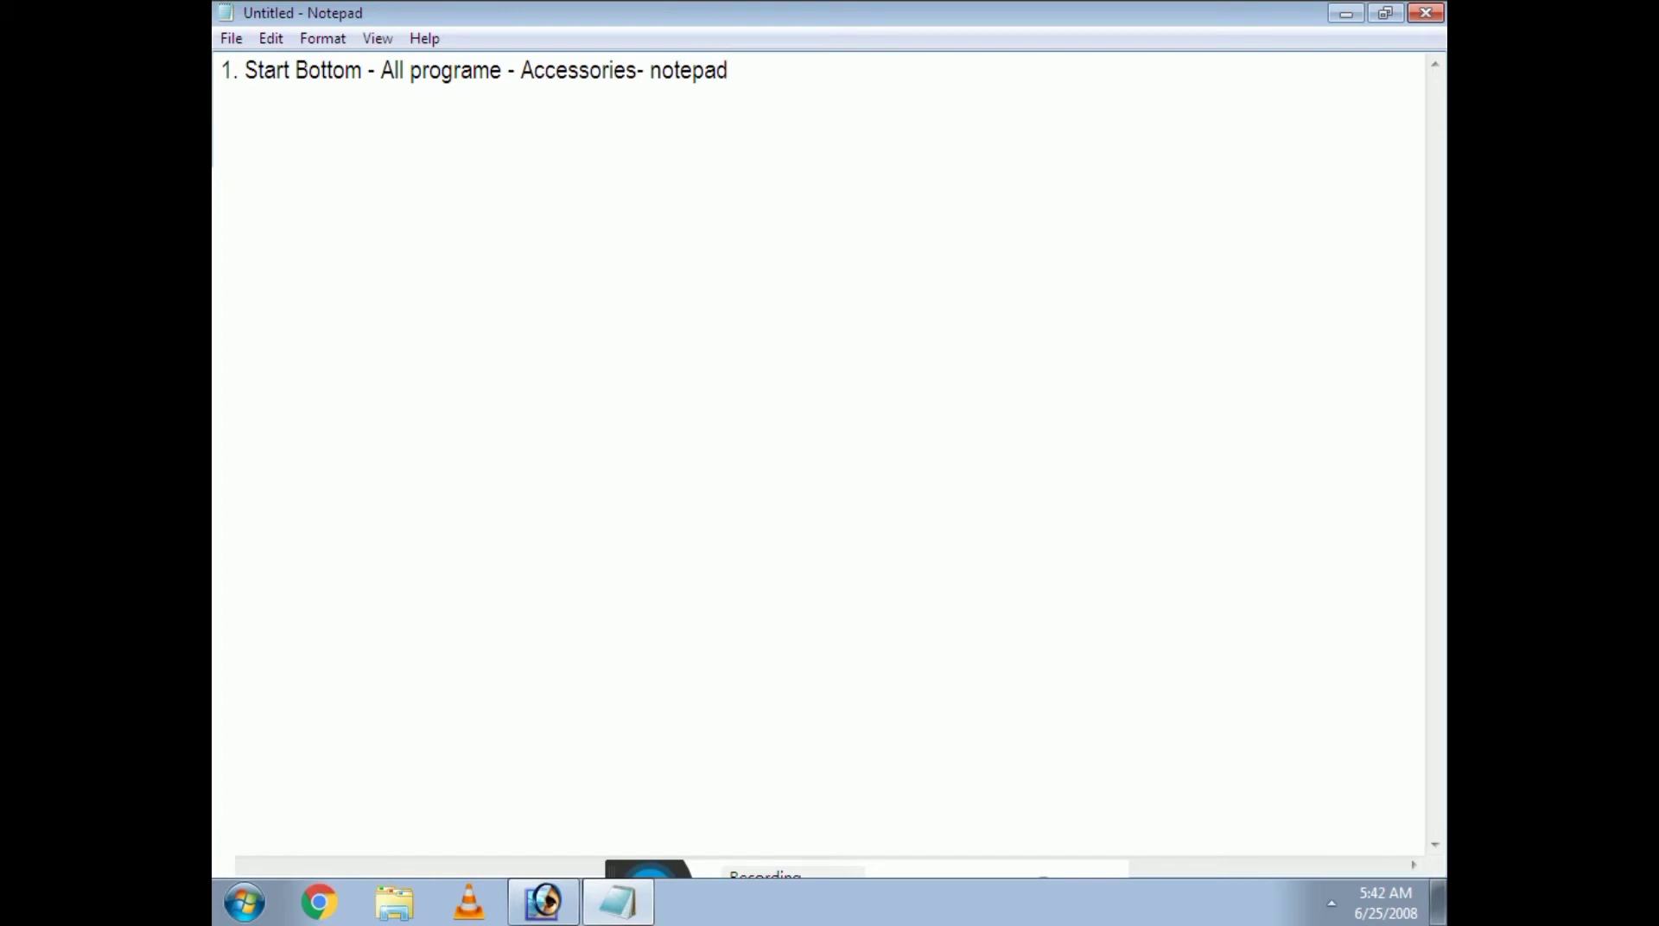
Write the second list line as "2. Right click- New - Text Document-Show the desktop-duble click open"
type("2. Right clict")
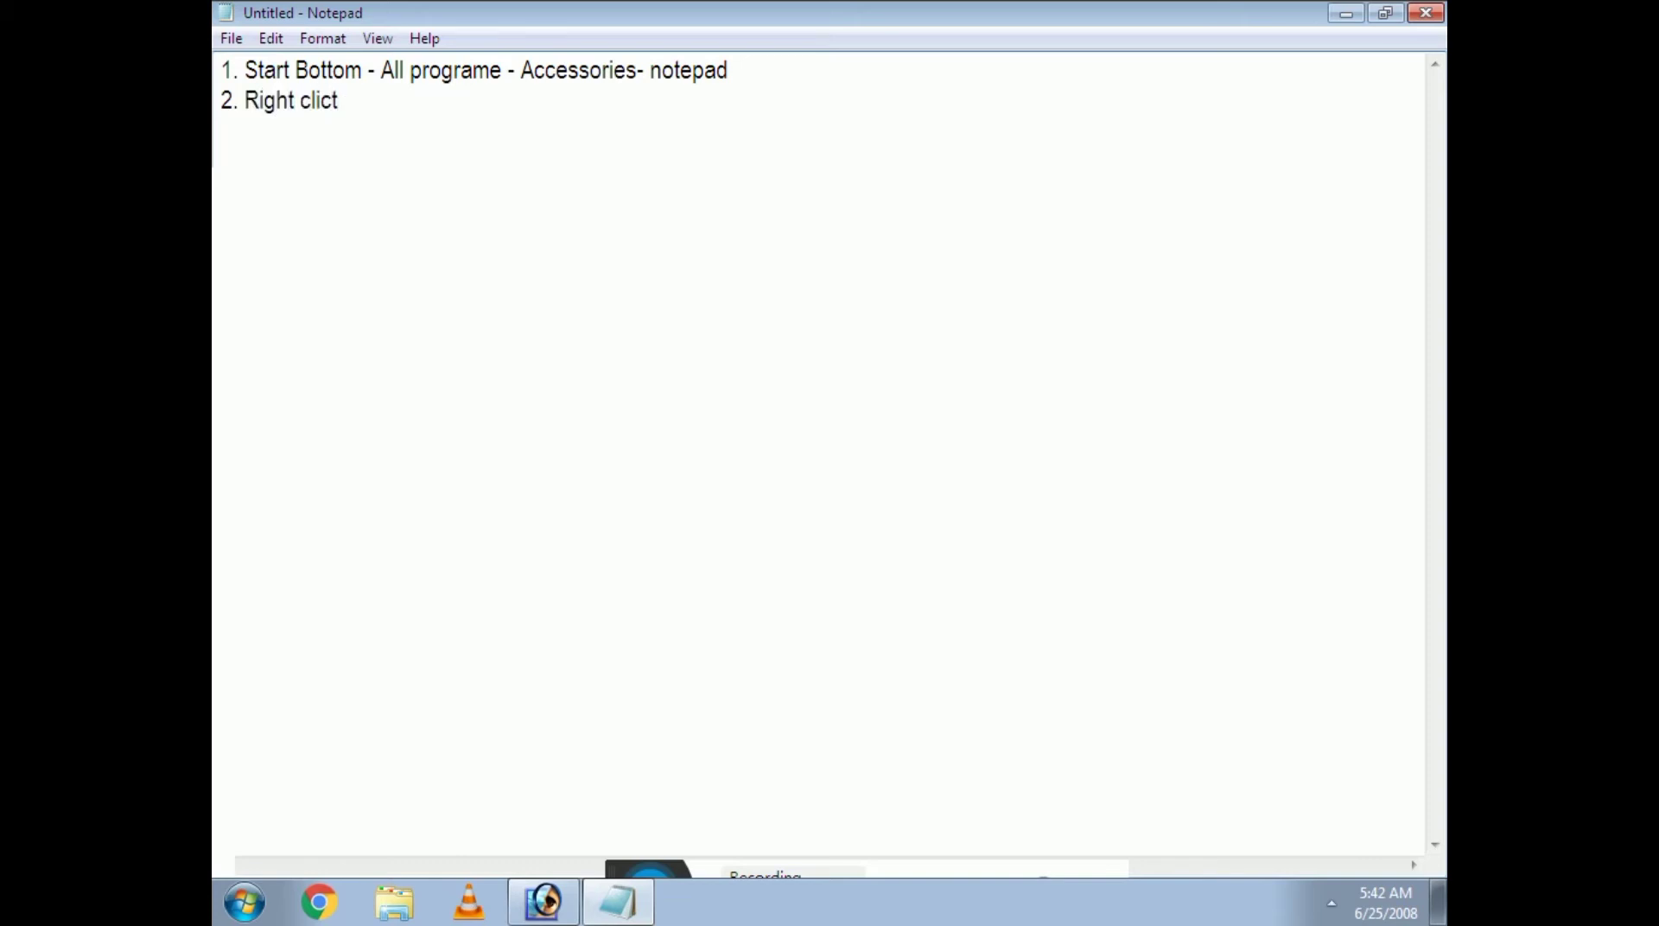
key("BackSpace")
type("k- n")
key("BackSpace")
type("New - Text Document")
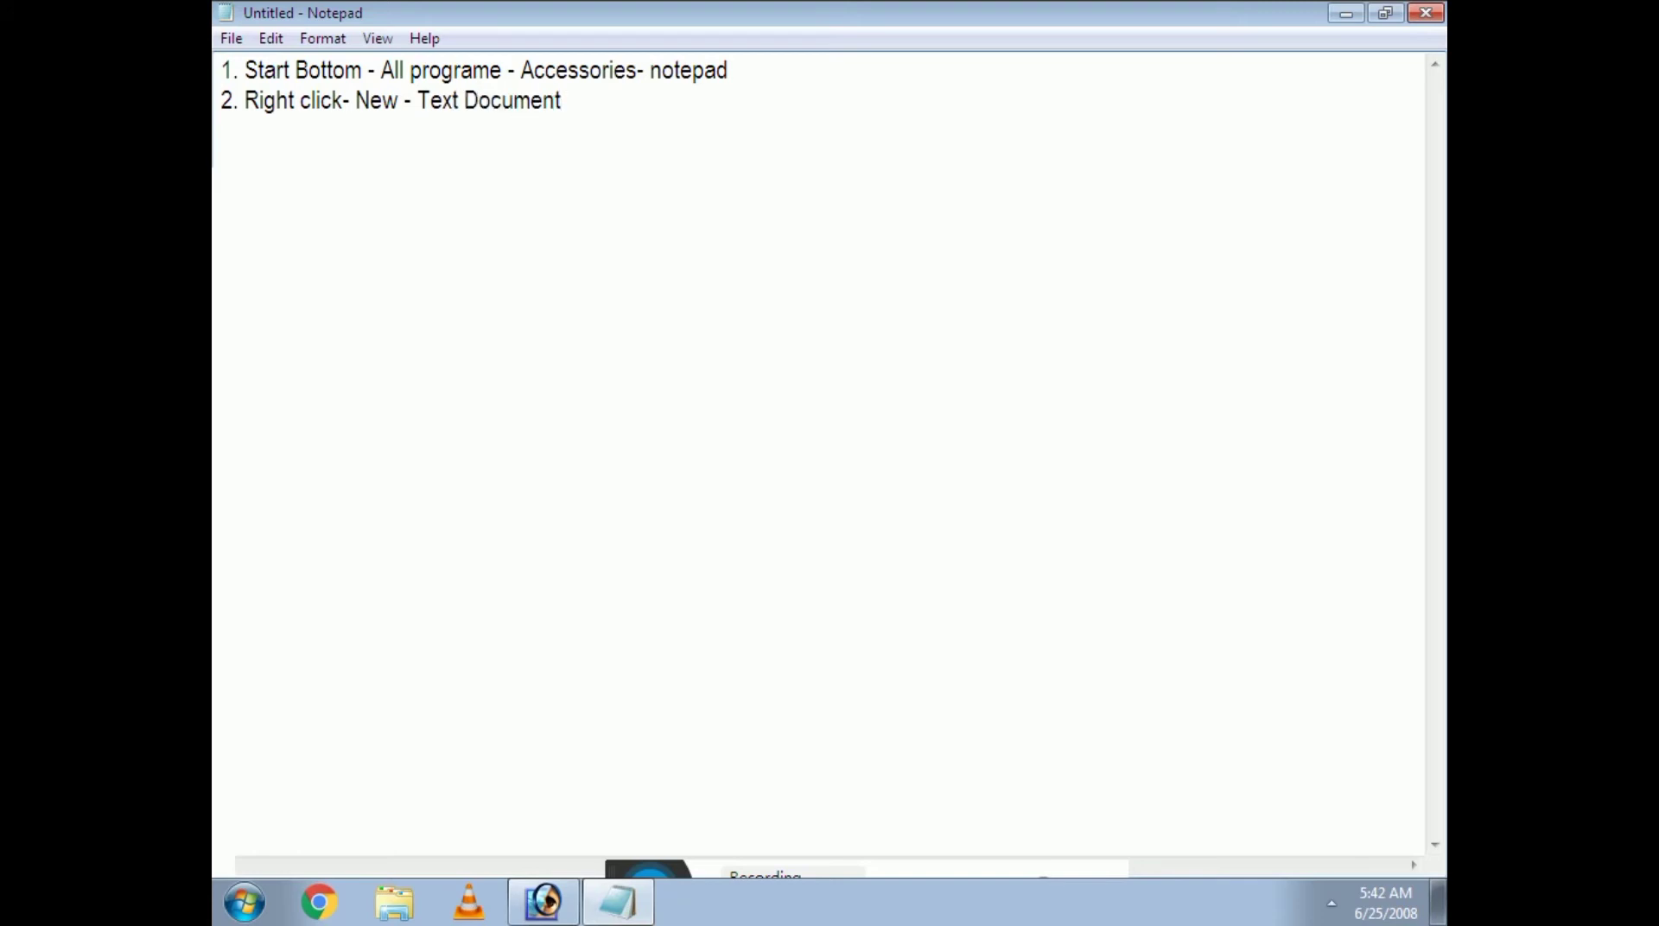
type("-Show the desktop")
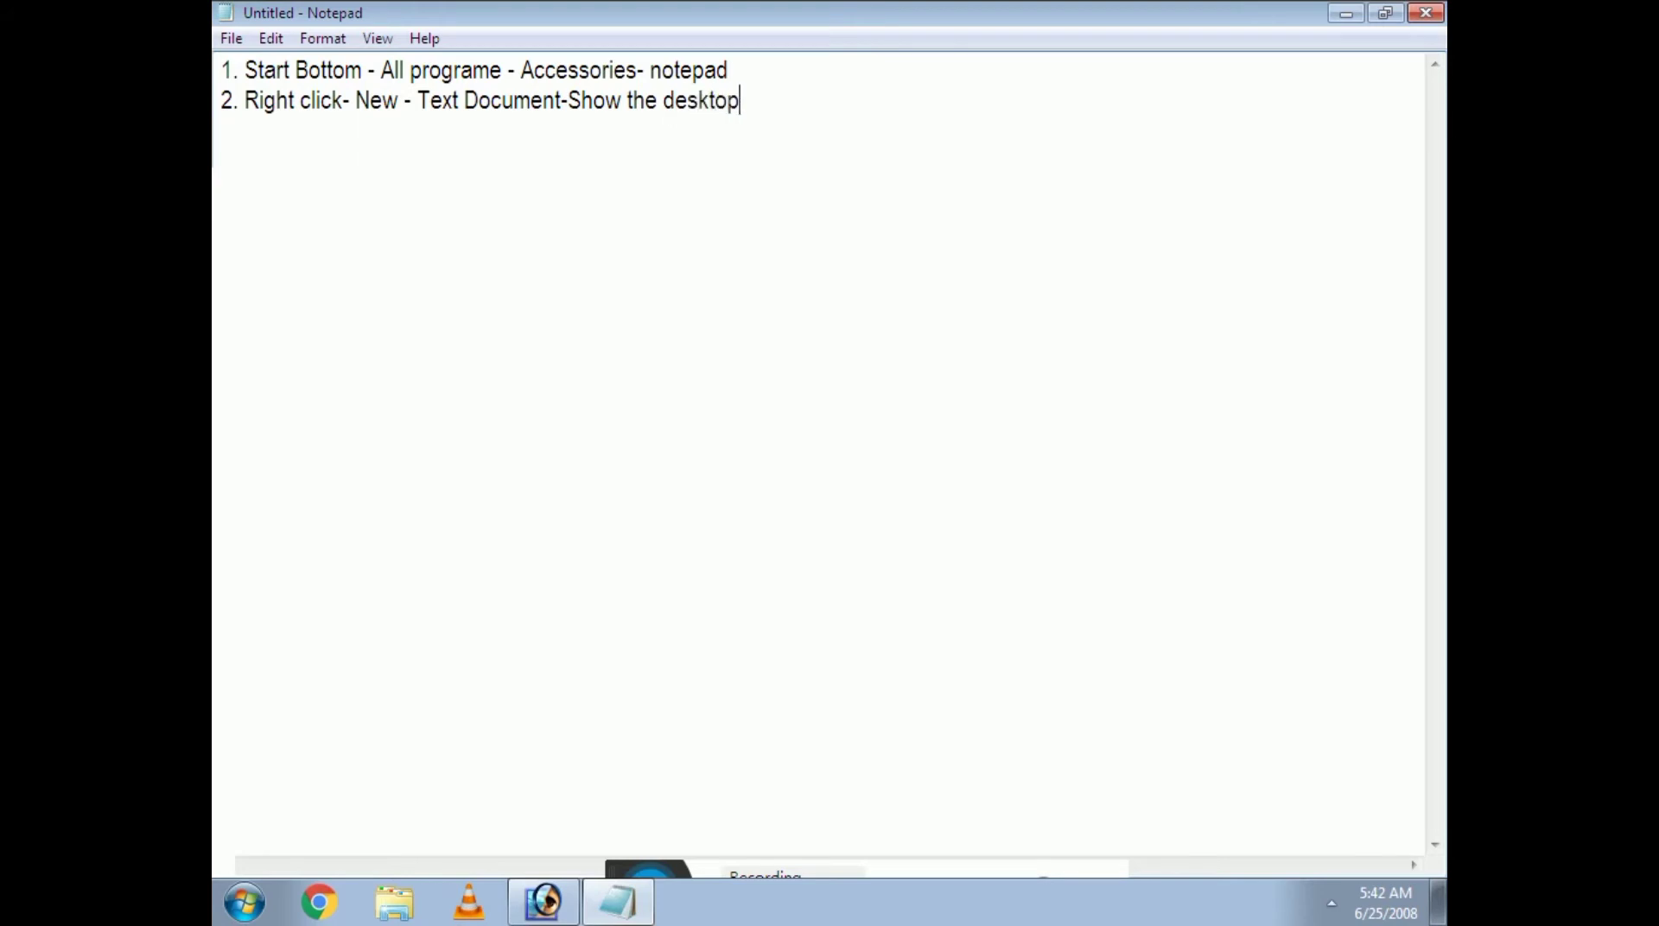
type("-duble click open")
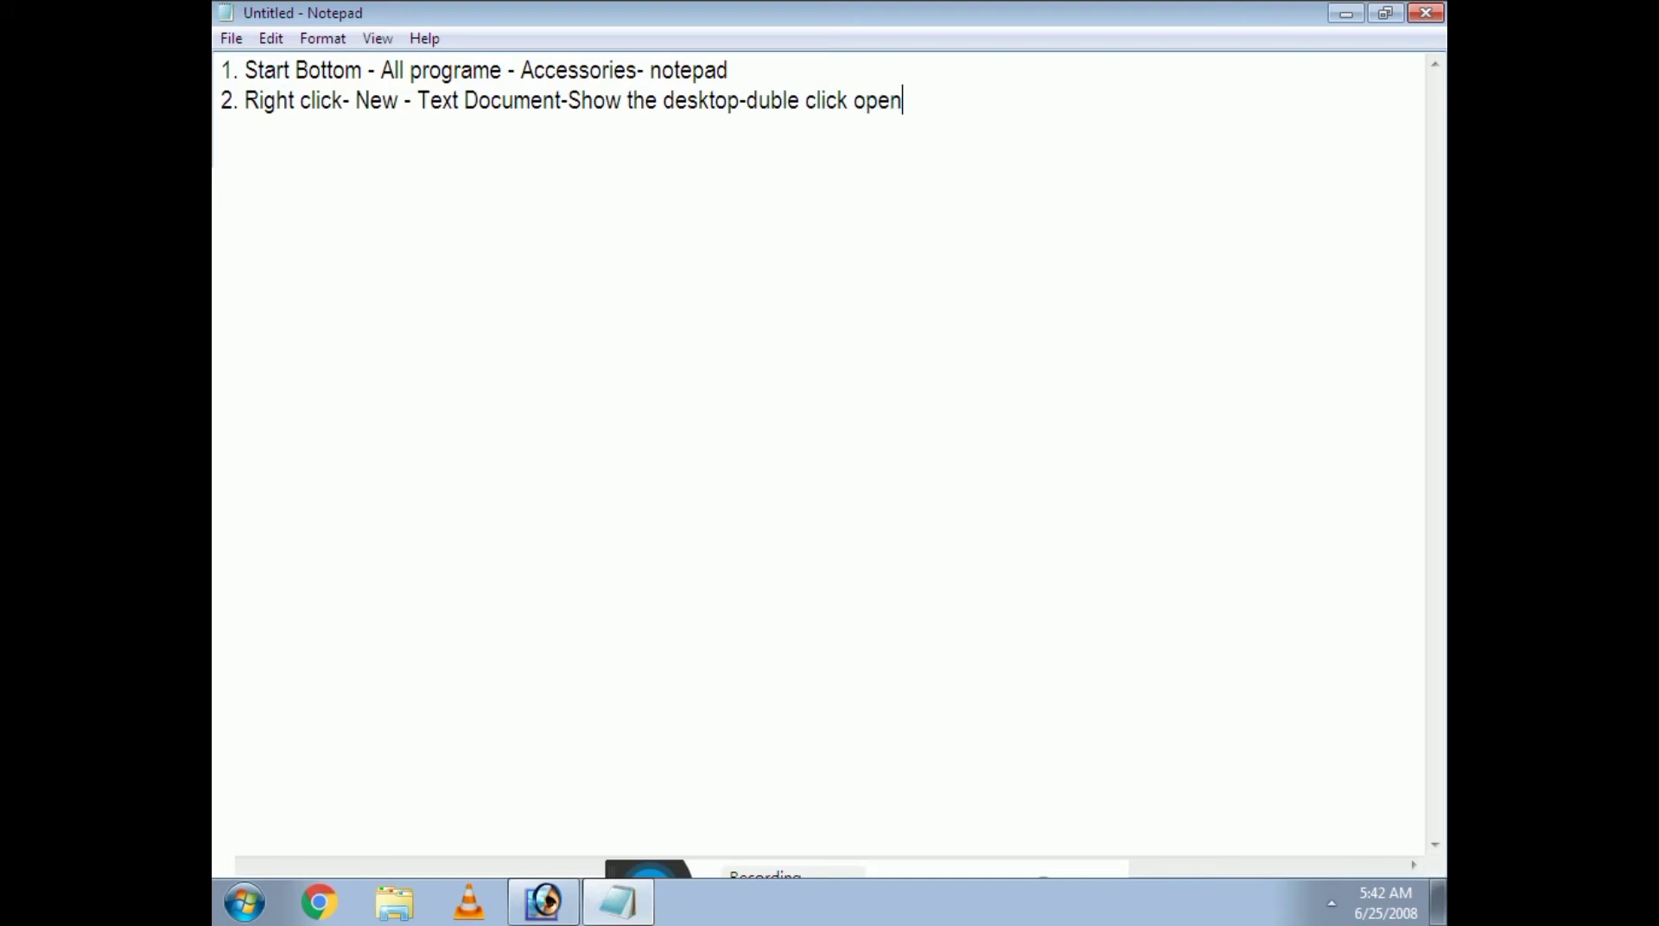
Start the third list line with "3. Window+R-Open Run Box-", correcting the mistyped letters
key("Return")
type("3")
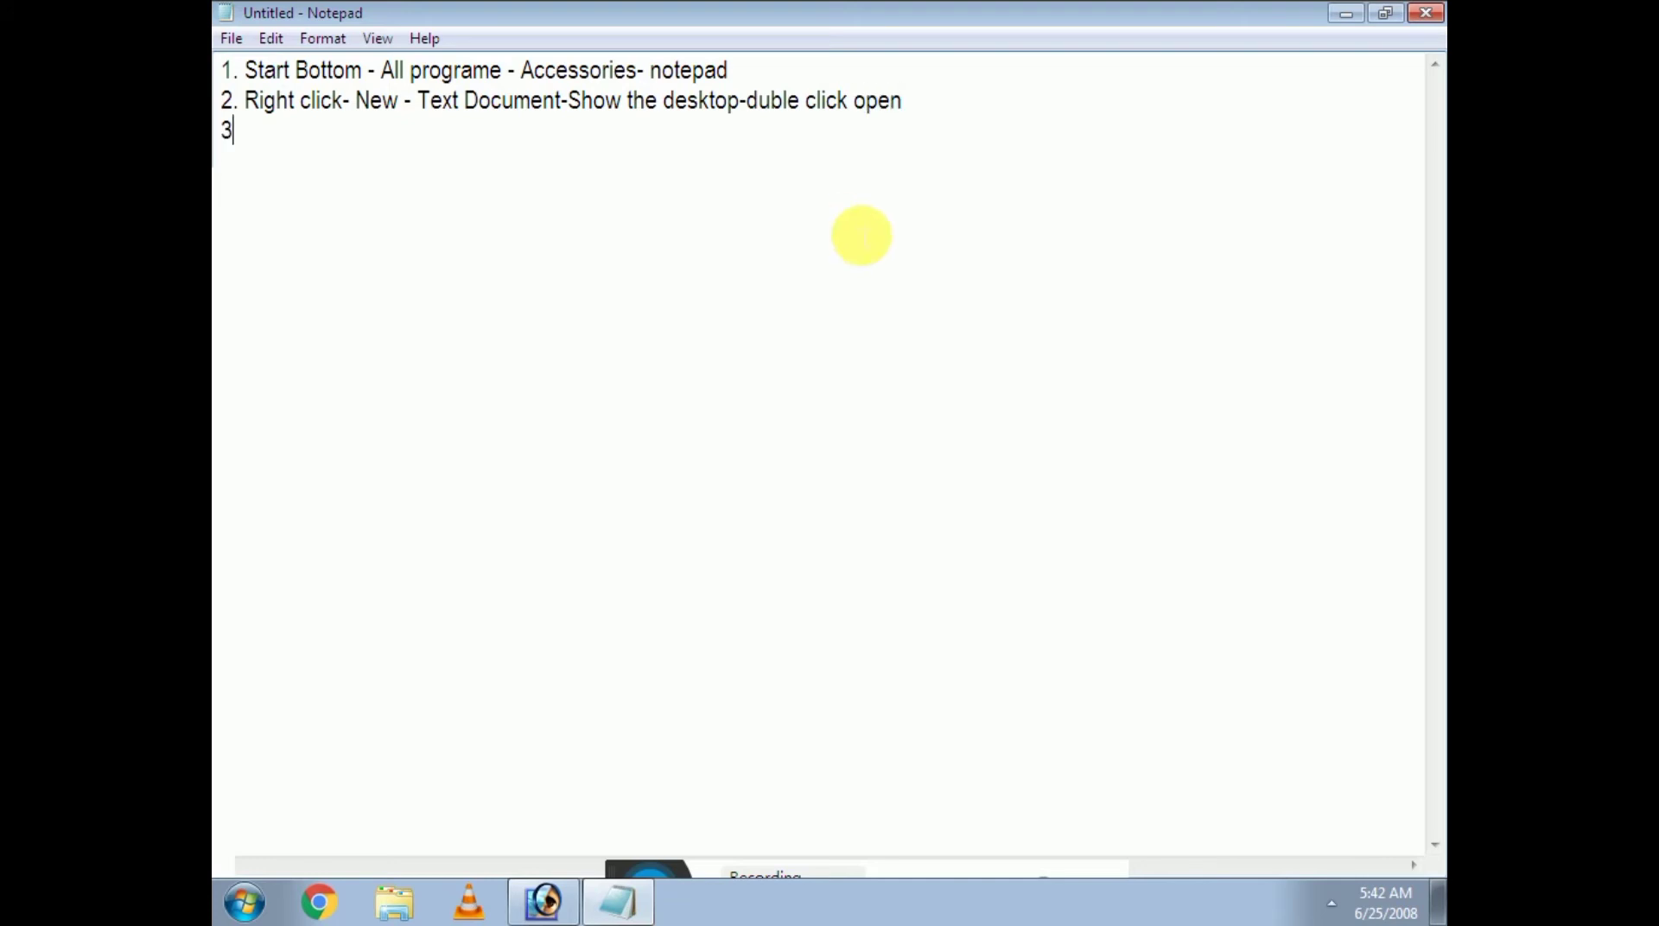
type(". W")
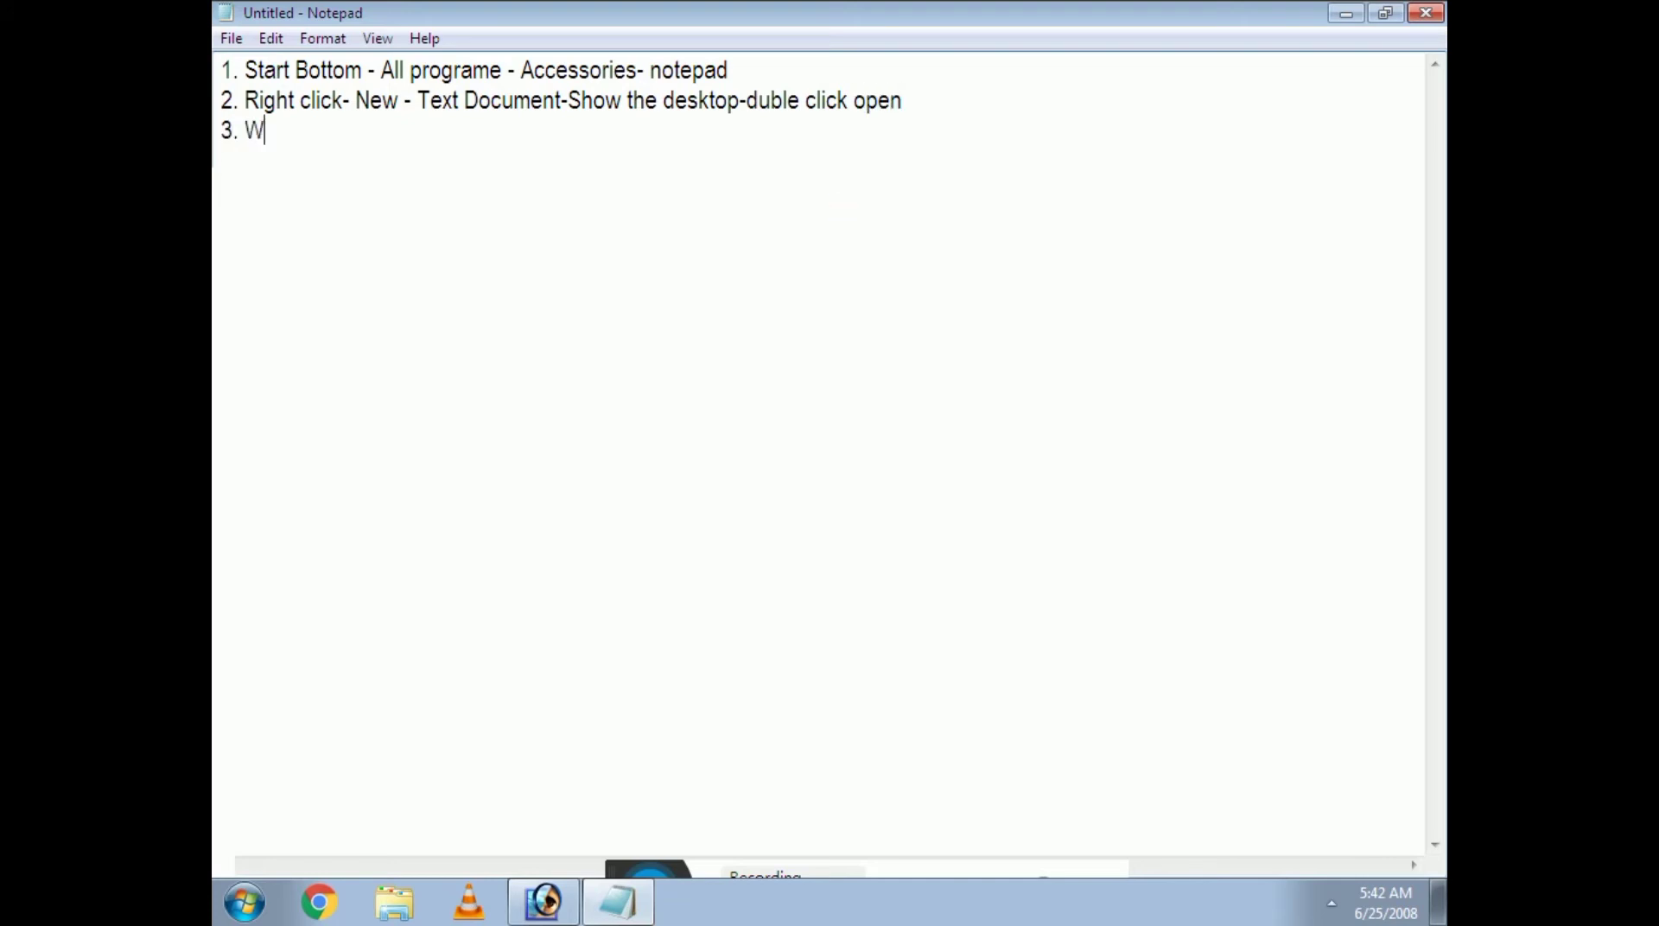
type("indow+R-Opent")
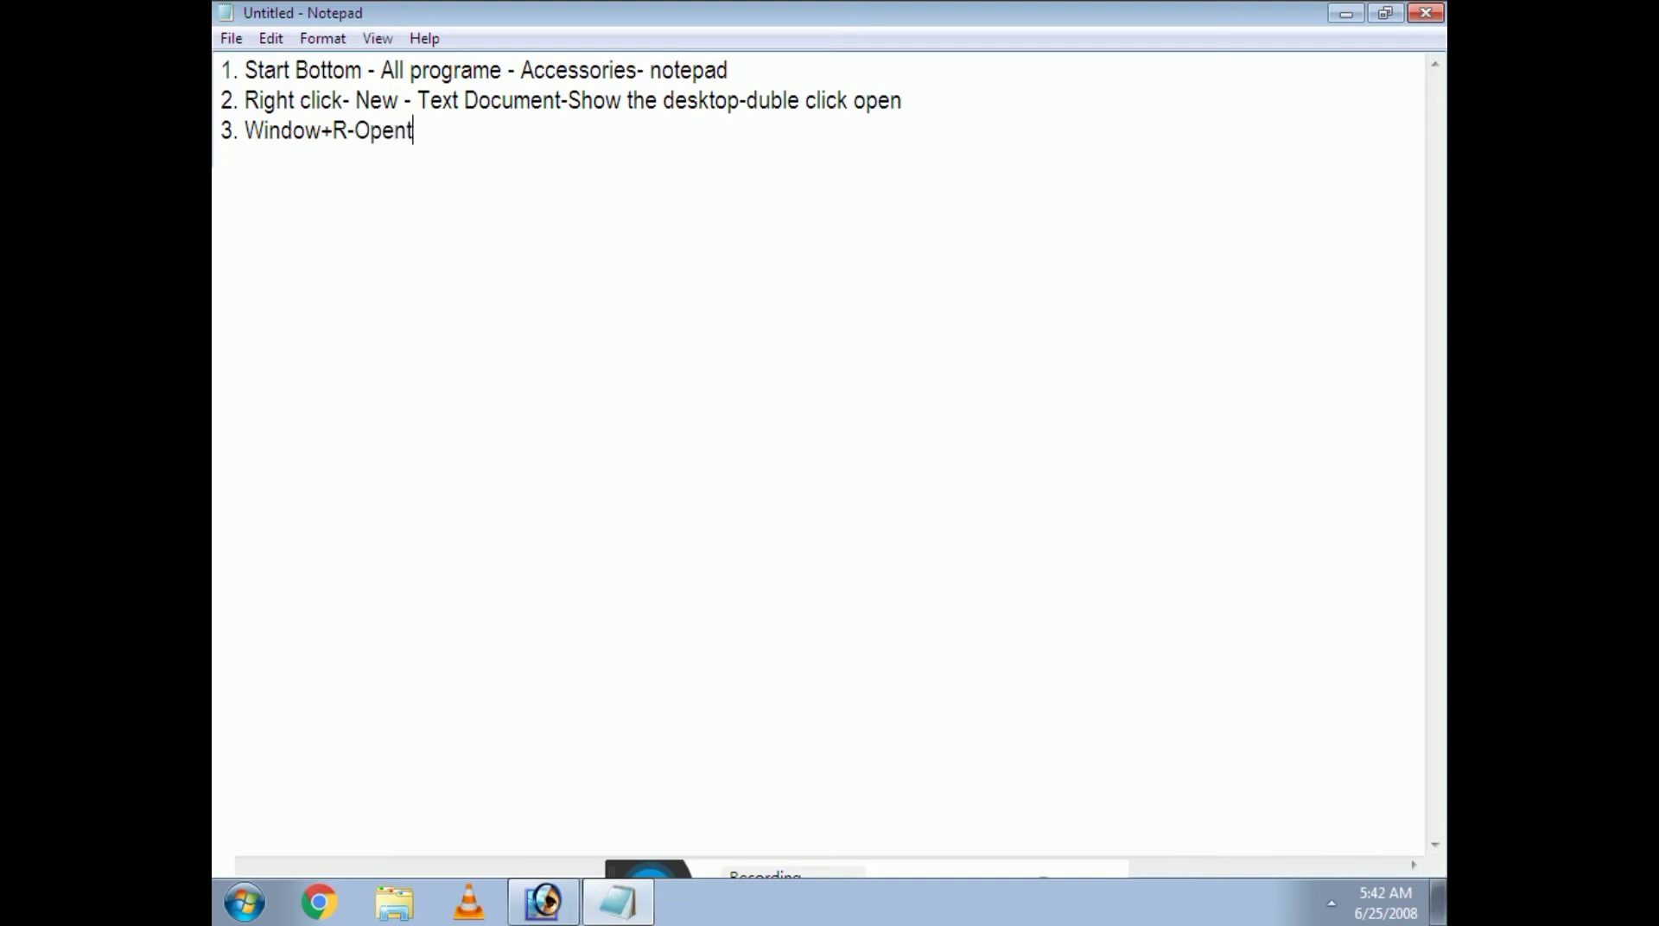
key("BackSpace")
type("Run")
type(" Bo")
type("x-vb")
key("BackSpace")
key("BackSpace")
Complete the third list line with "type-Notepad-press Enter" and place the cursor on a new line below it
type("type")
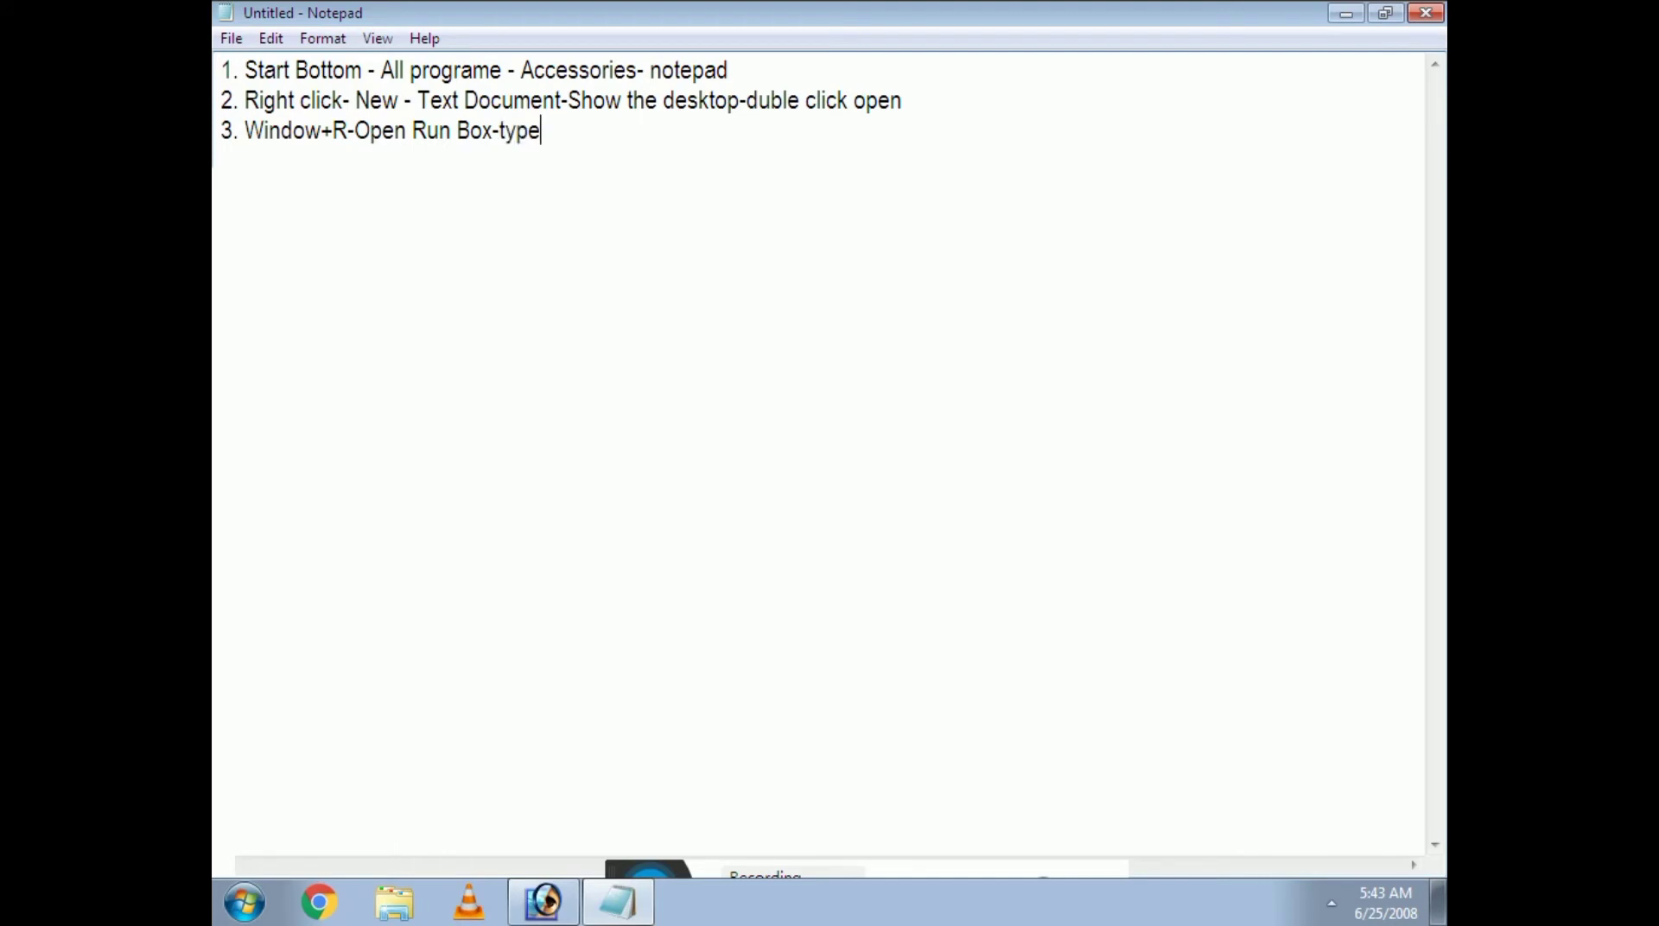
type("-Notepad-press ")
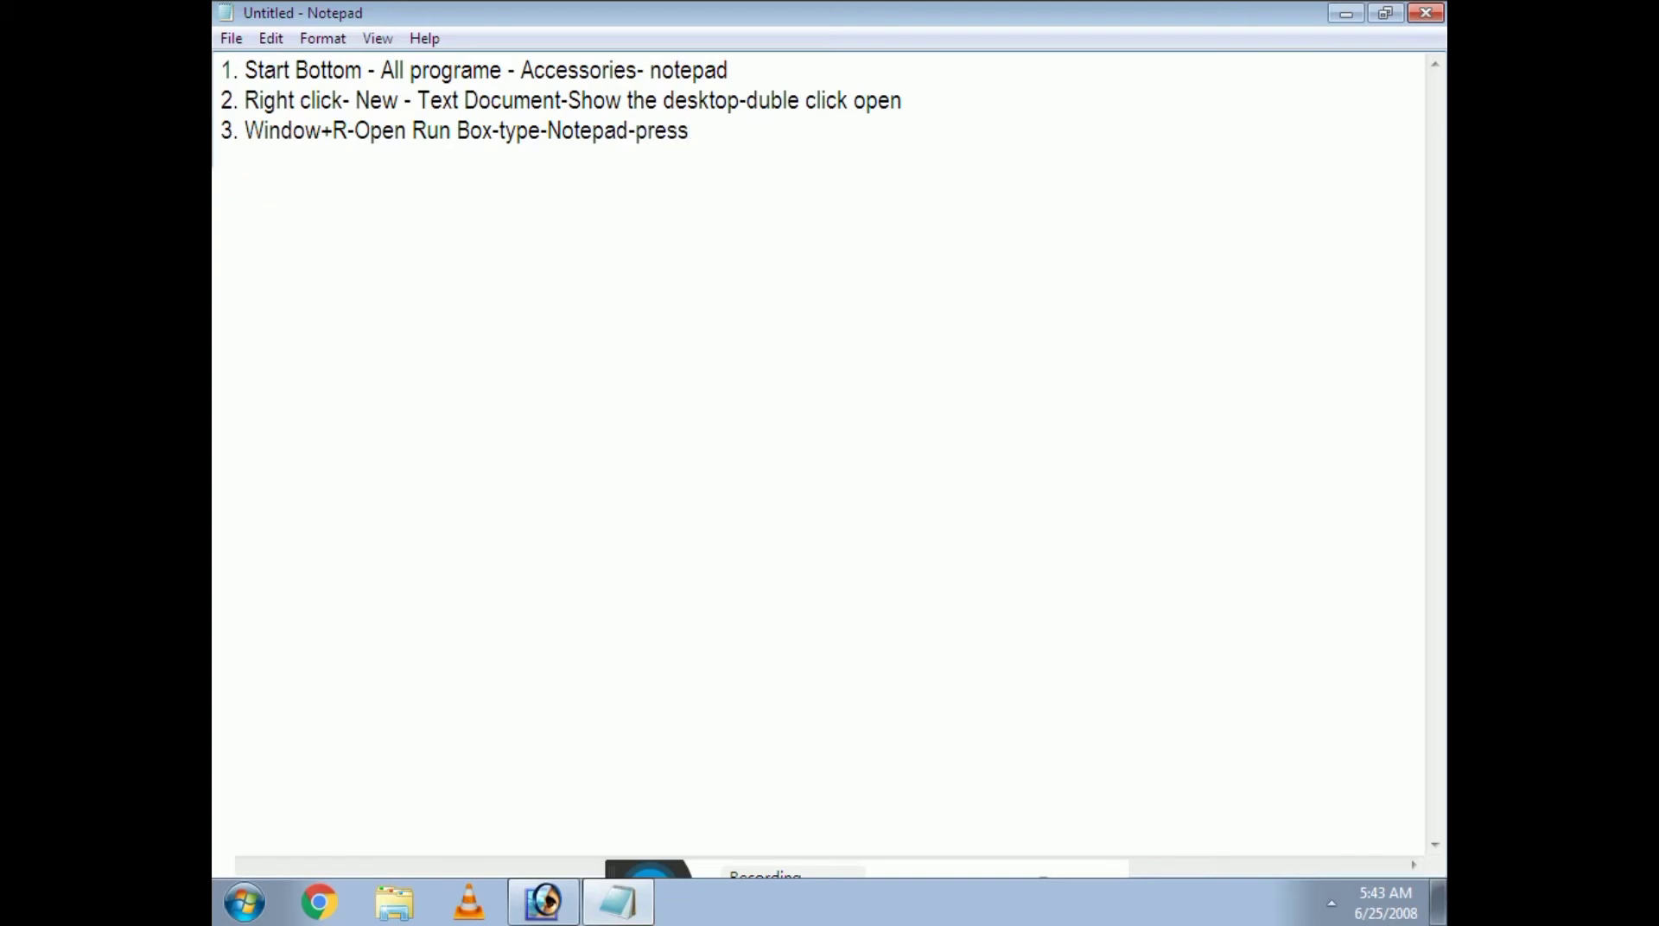
type("Enter")
left_click_drag(750, 137, 546, 192)
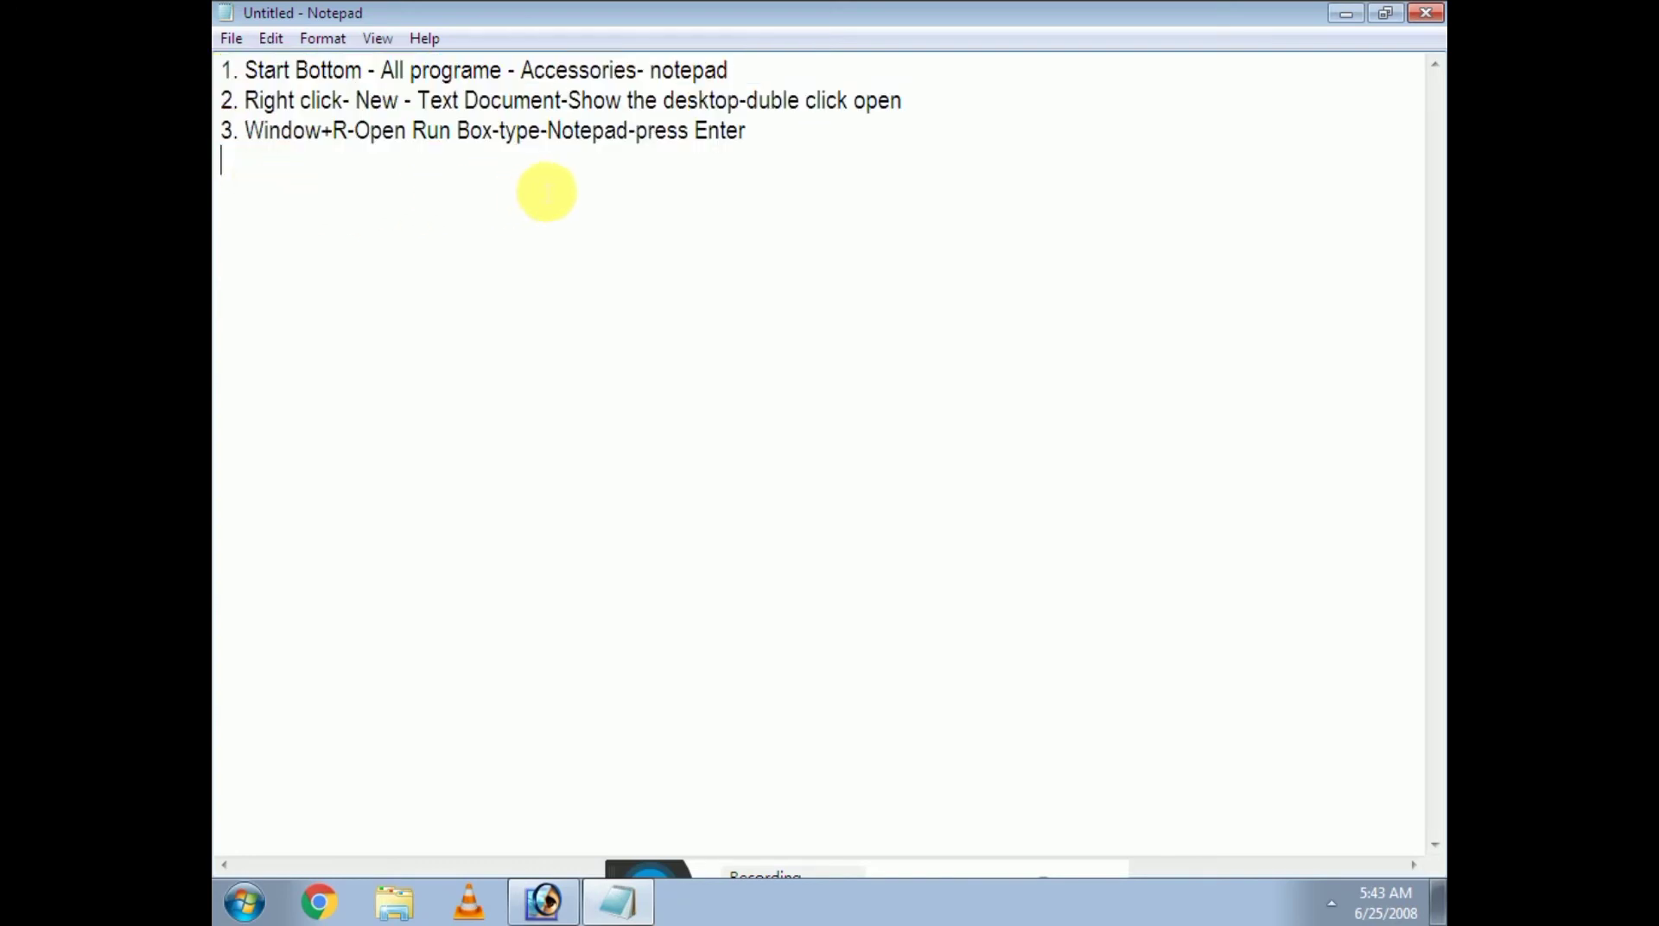
left_click_drag(822, 156, 337, 214)
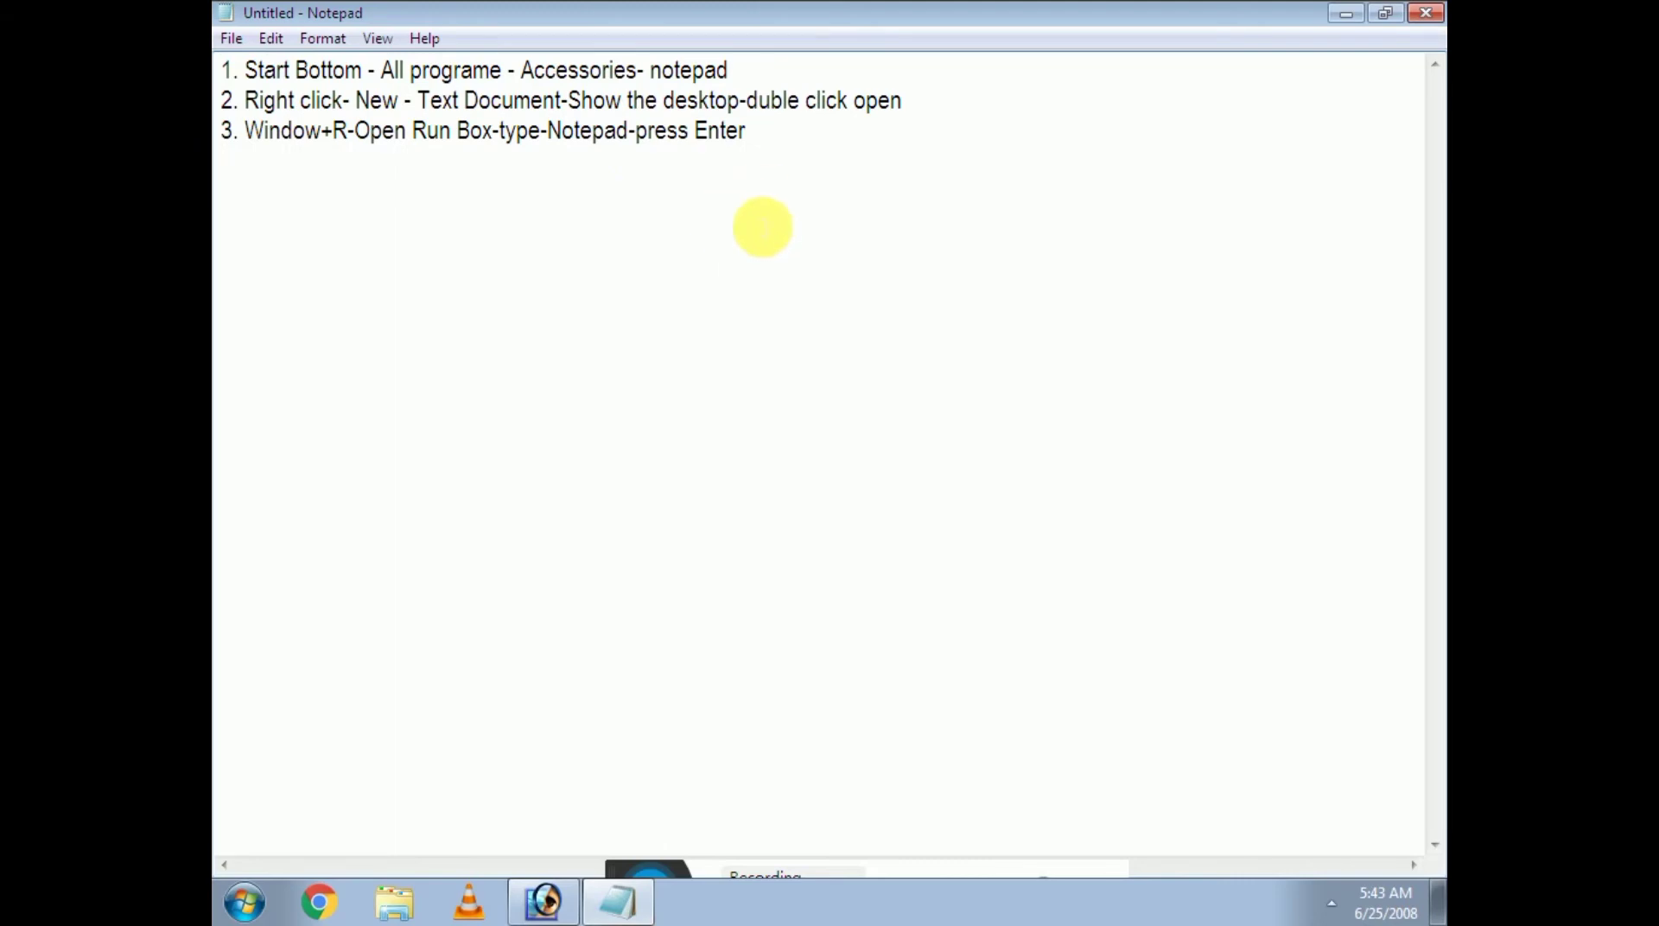
Add the tab-indented heading "What is notepad:-" below the numbered list, leaving an empty line above it
key("Tab")
key("Tab")
key("Tab")
key("Tab")
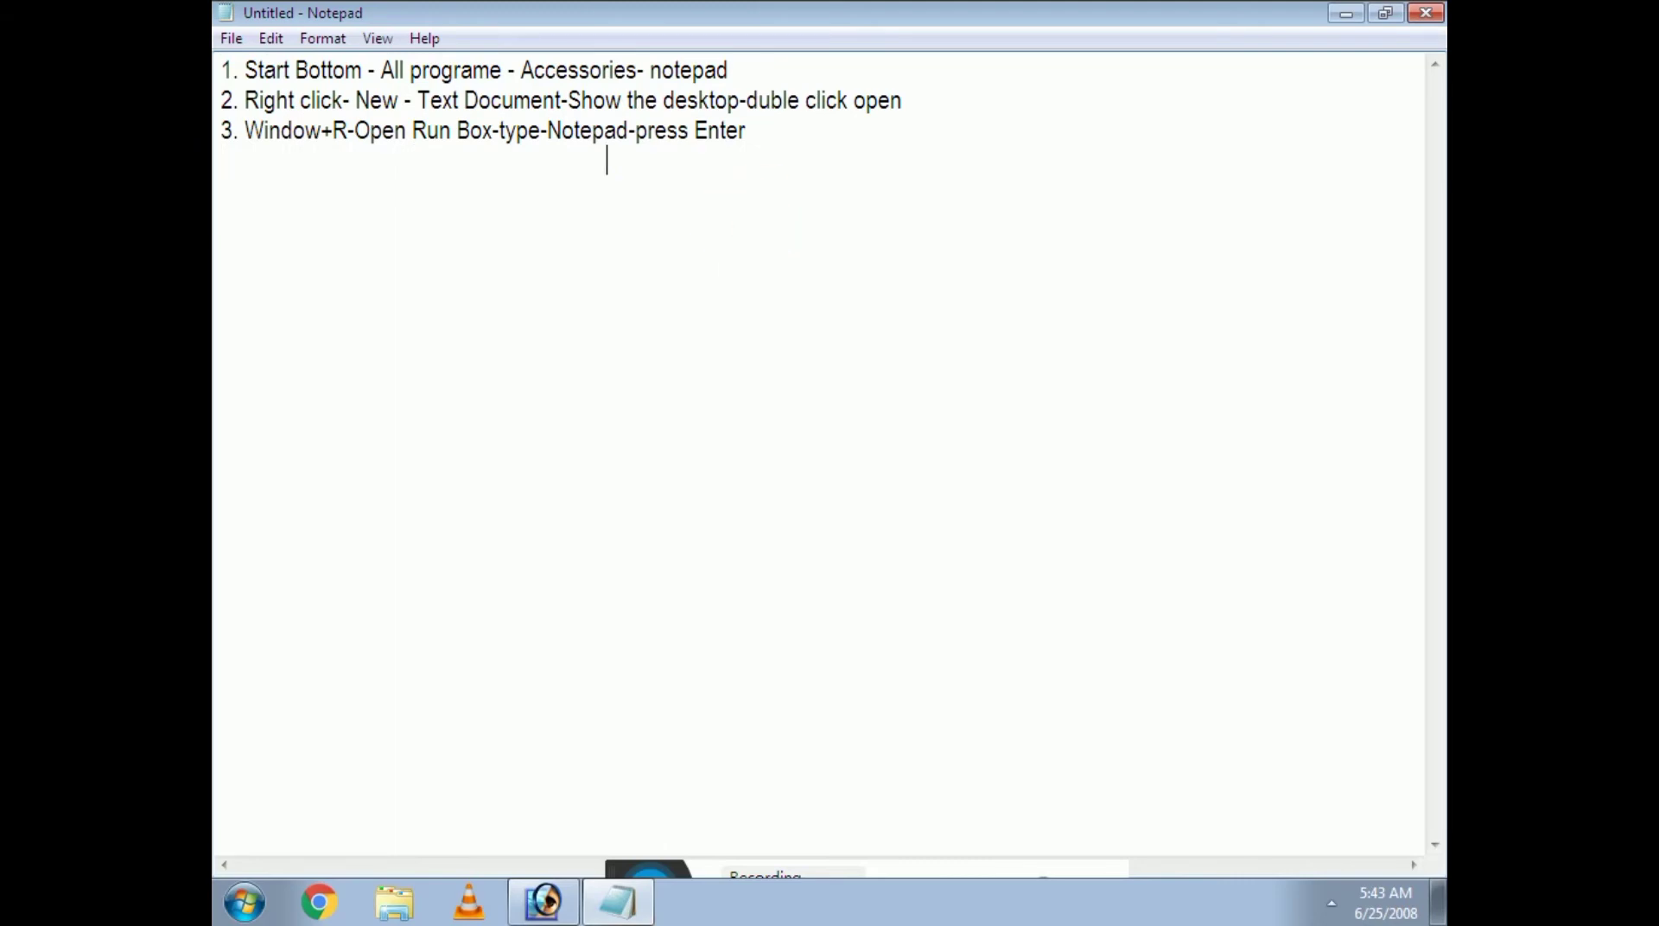
key("Tab")
key("Tab")
key("Tab")
type("What is no")
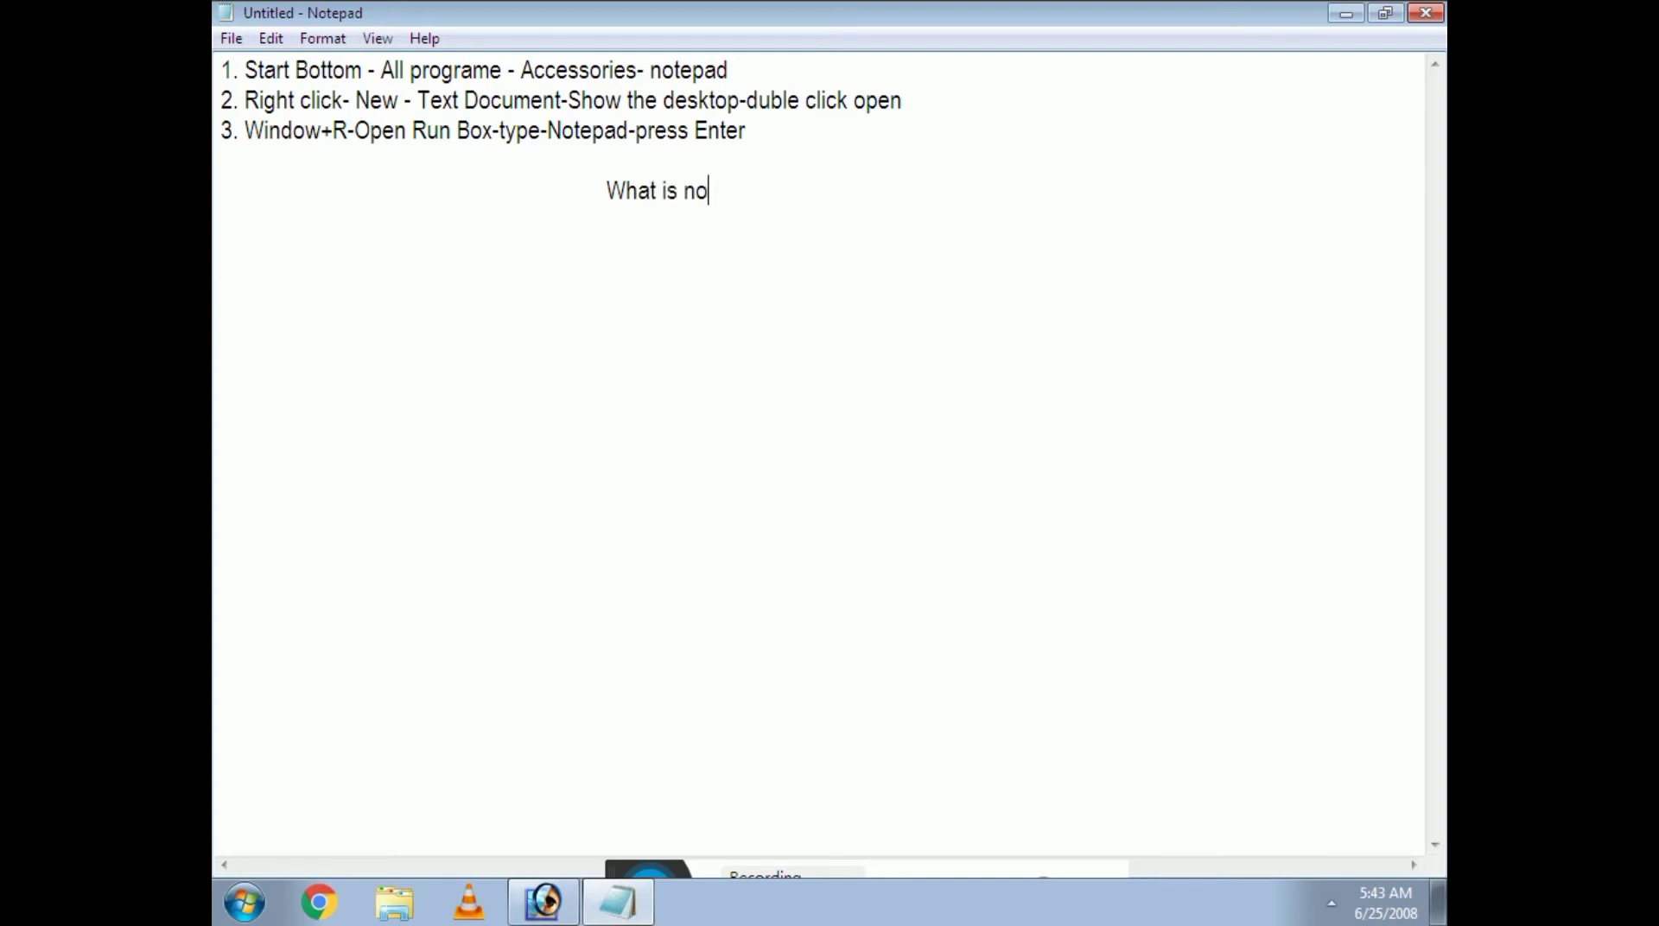
type("te")
key("BackSpace")
type("pad:-")
Begin an indented definition under the heading with "Notepad is a text editting programe"
key("Tab")
type("Note")
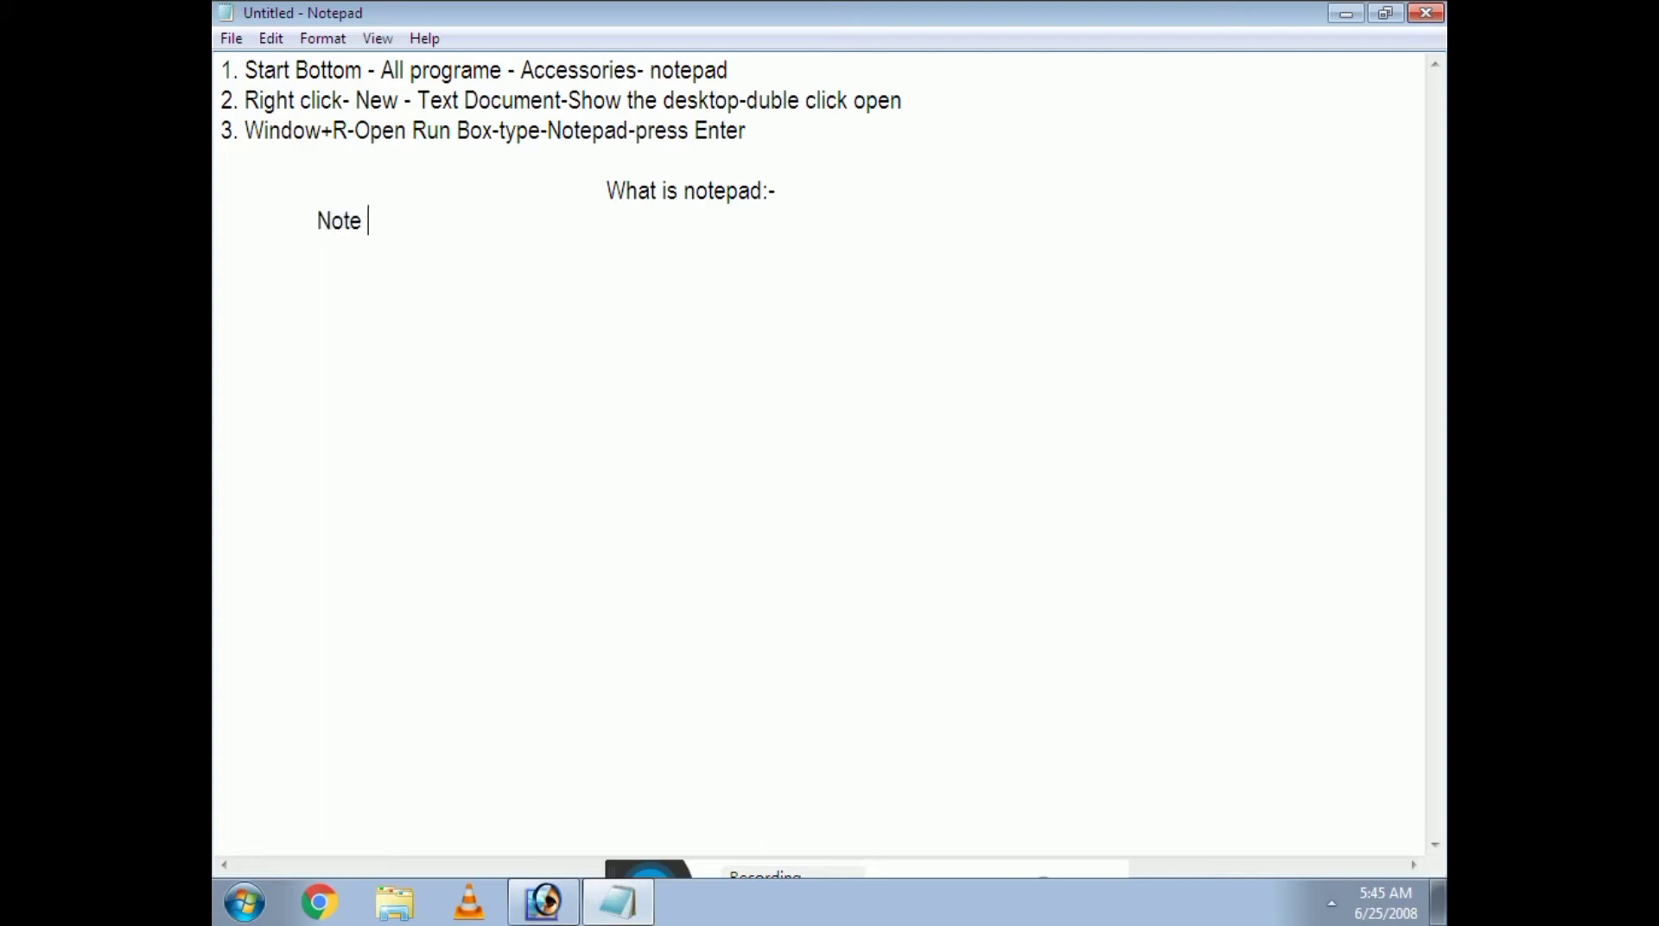
key("BackSpace")
key("BackSpace")
type("epad is a text ")
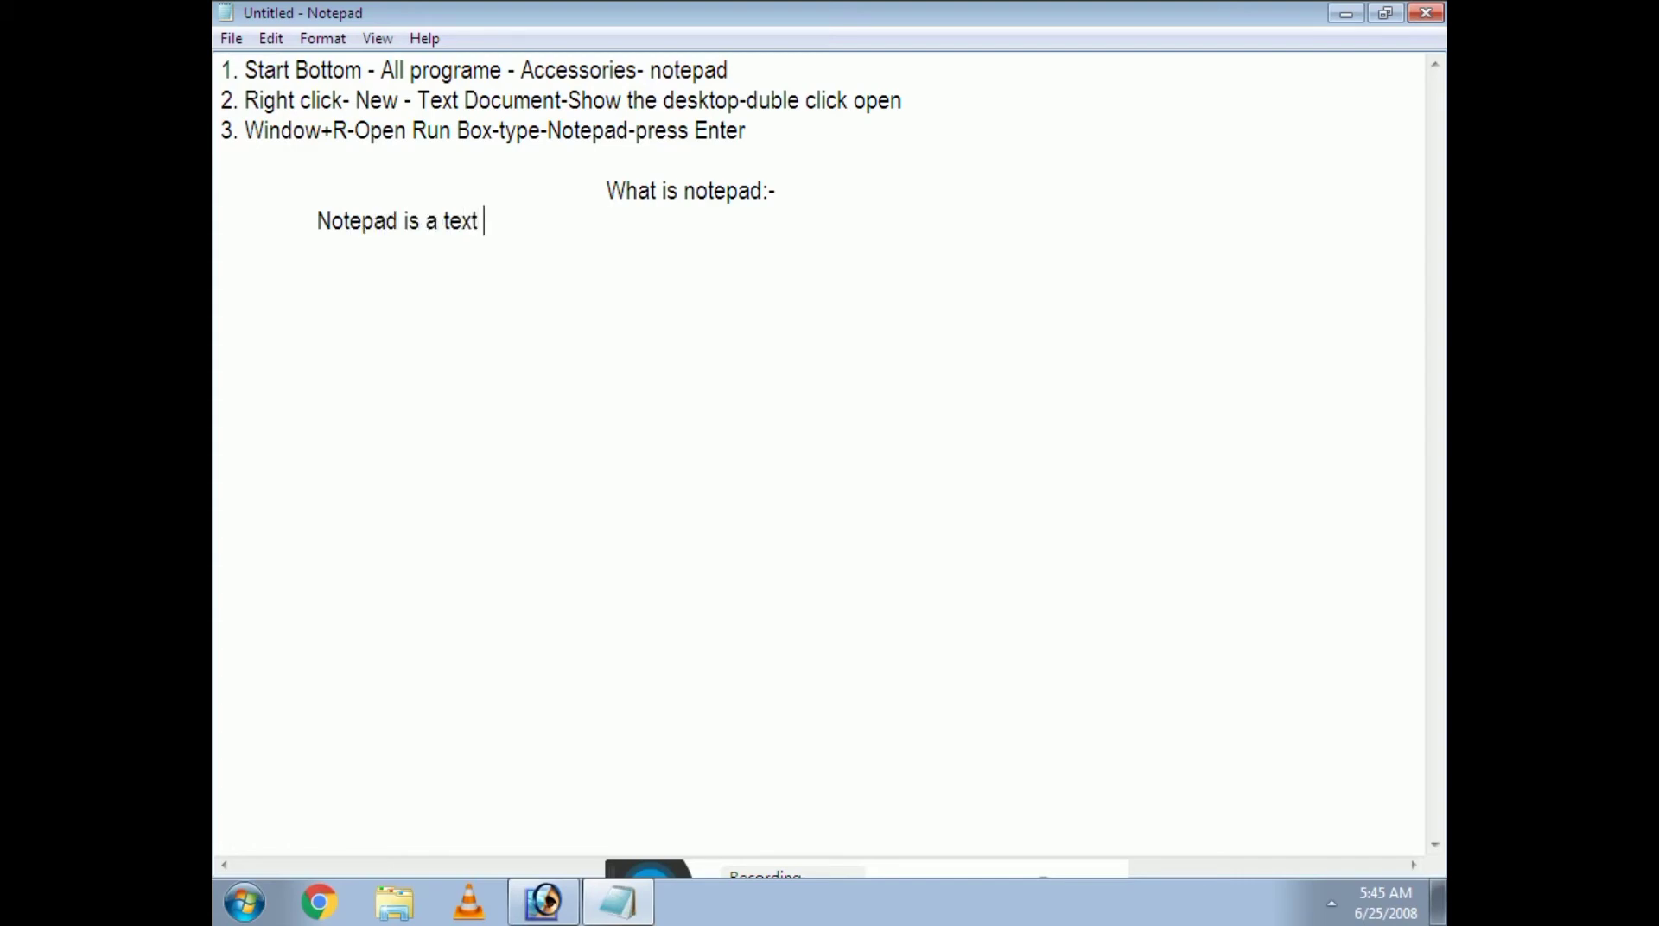
type("editting pro")
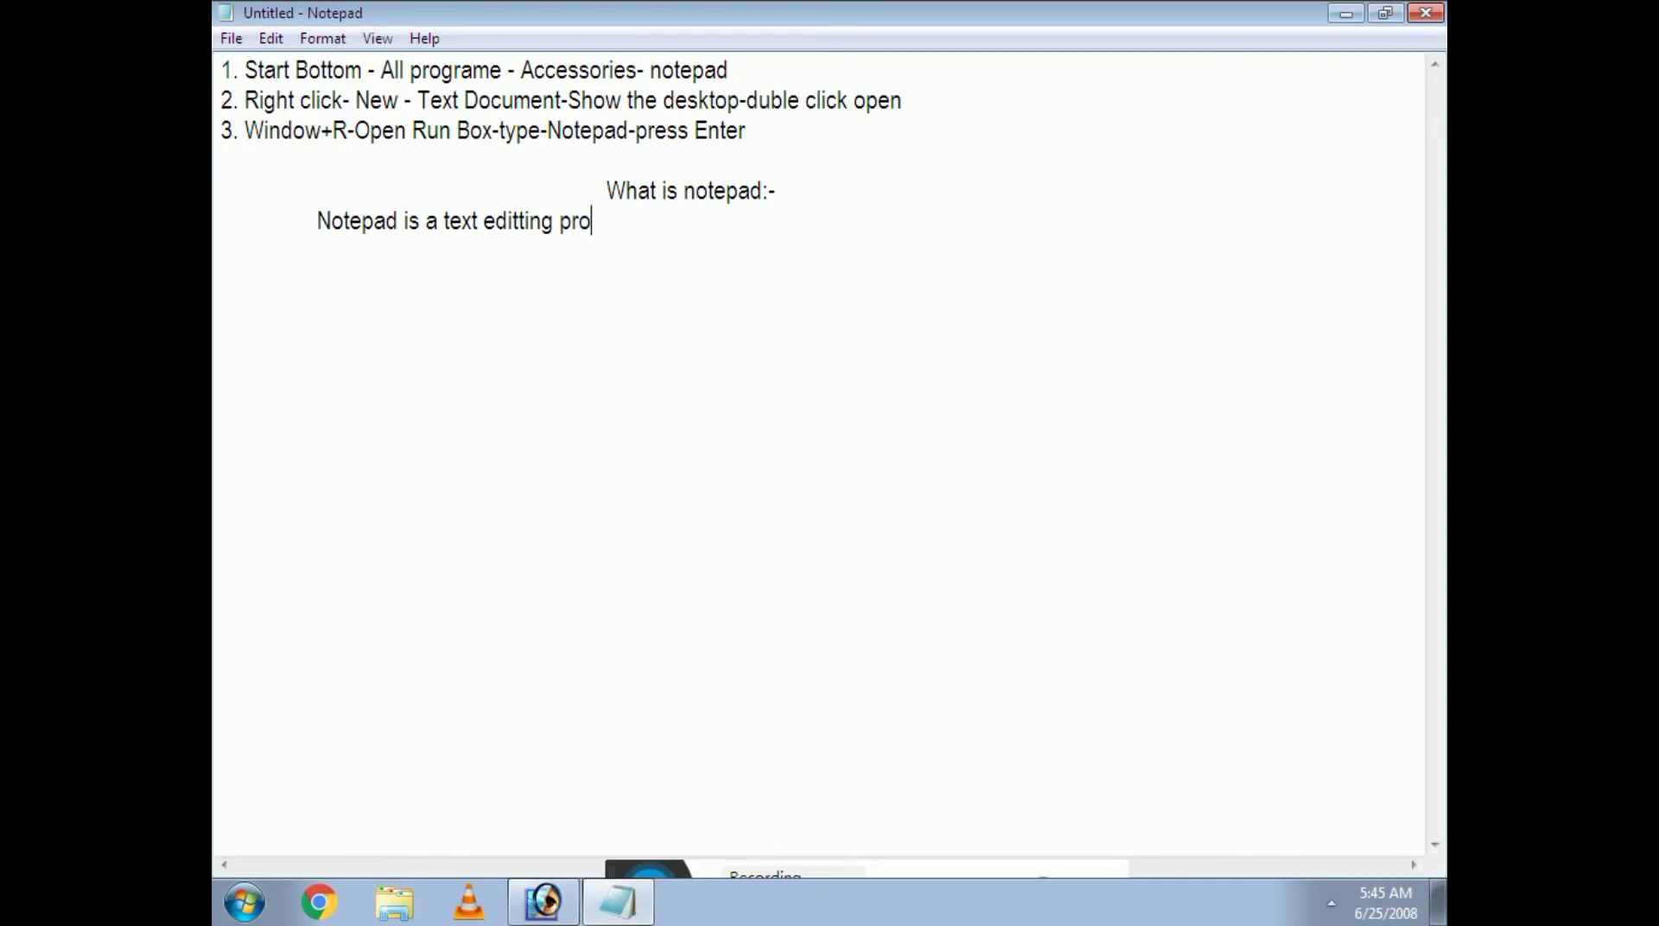
type("grame")
Insert the word "basic" before "programe" in the definition
key("Left")
key("Left")
key("Left")
key("Left")
key("Left")
key("Left")
key("Left")
key("Left")
type("basic")
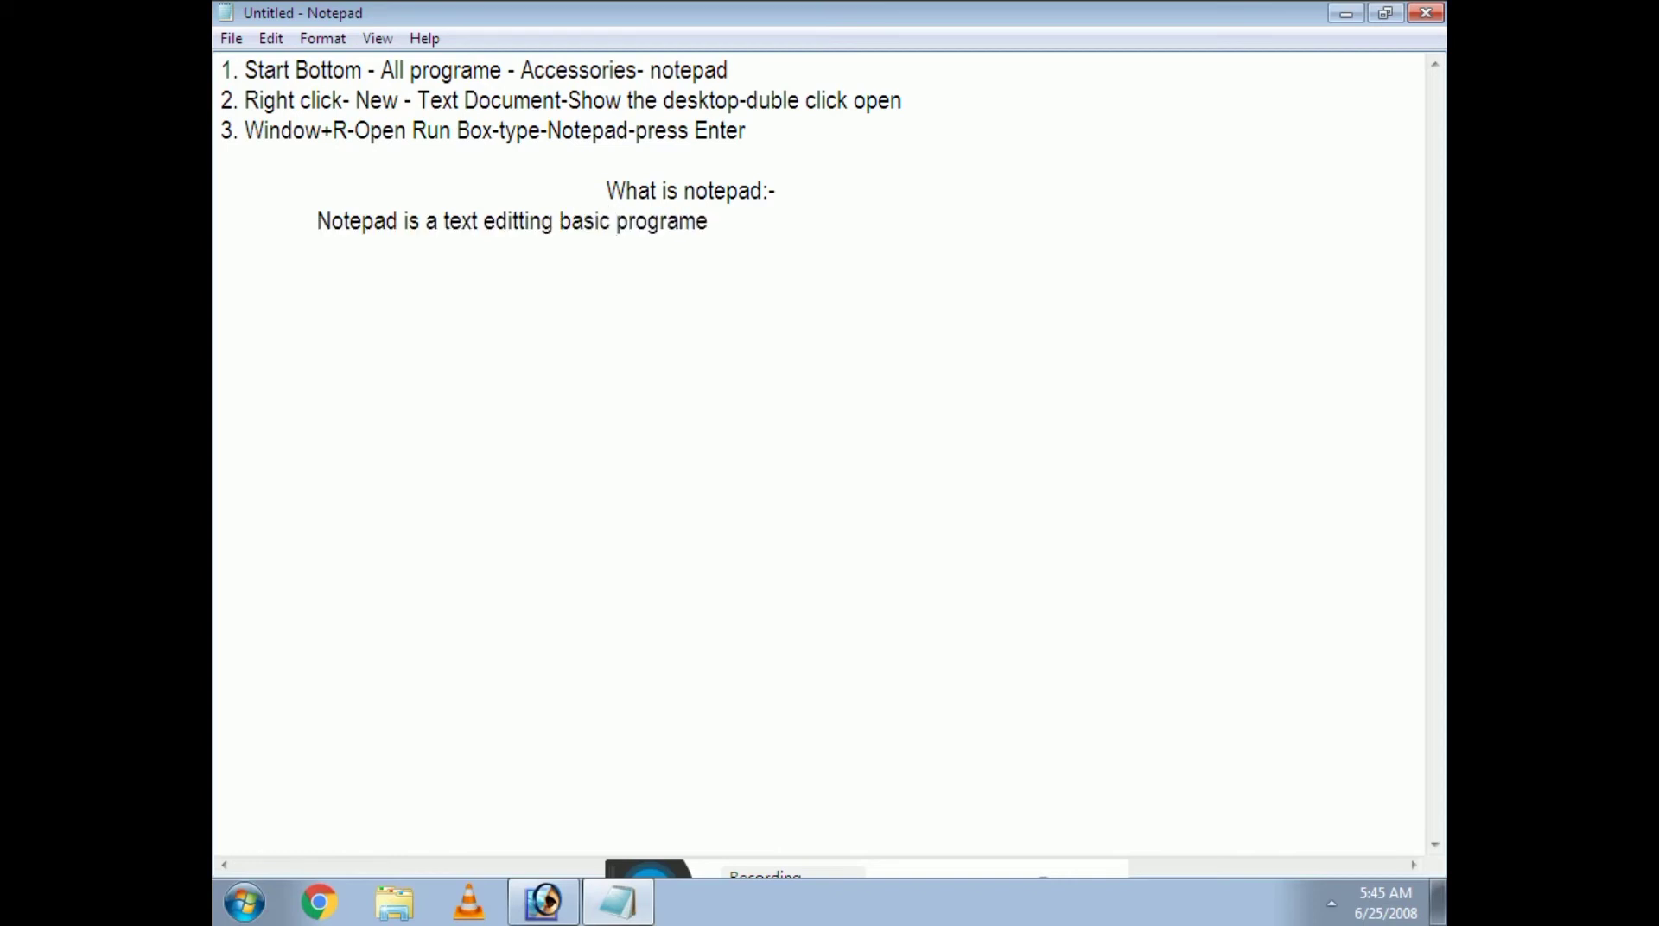
Continue the definition after "programe" with "we can use to write text"
key("Right")
key("Right")
key("Right")
key("Right")
key("Right")
key("Right")
key("Right")
key("Right")
key("Right")
type("we can")
type(" o")
key("BackSpace")
type("use to")
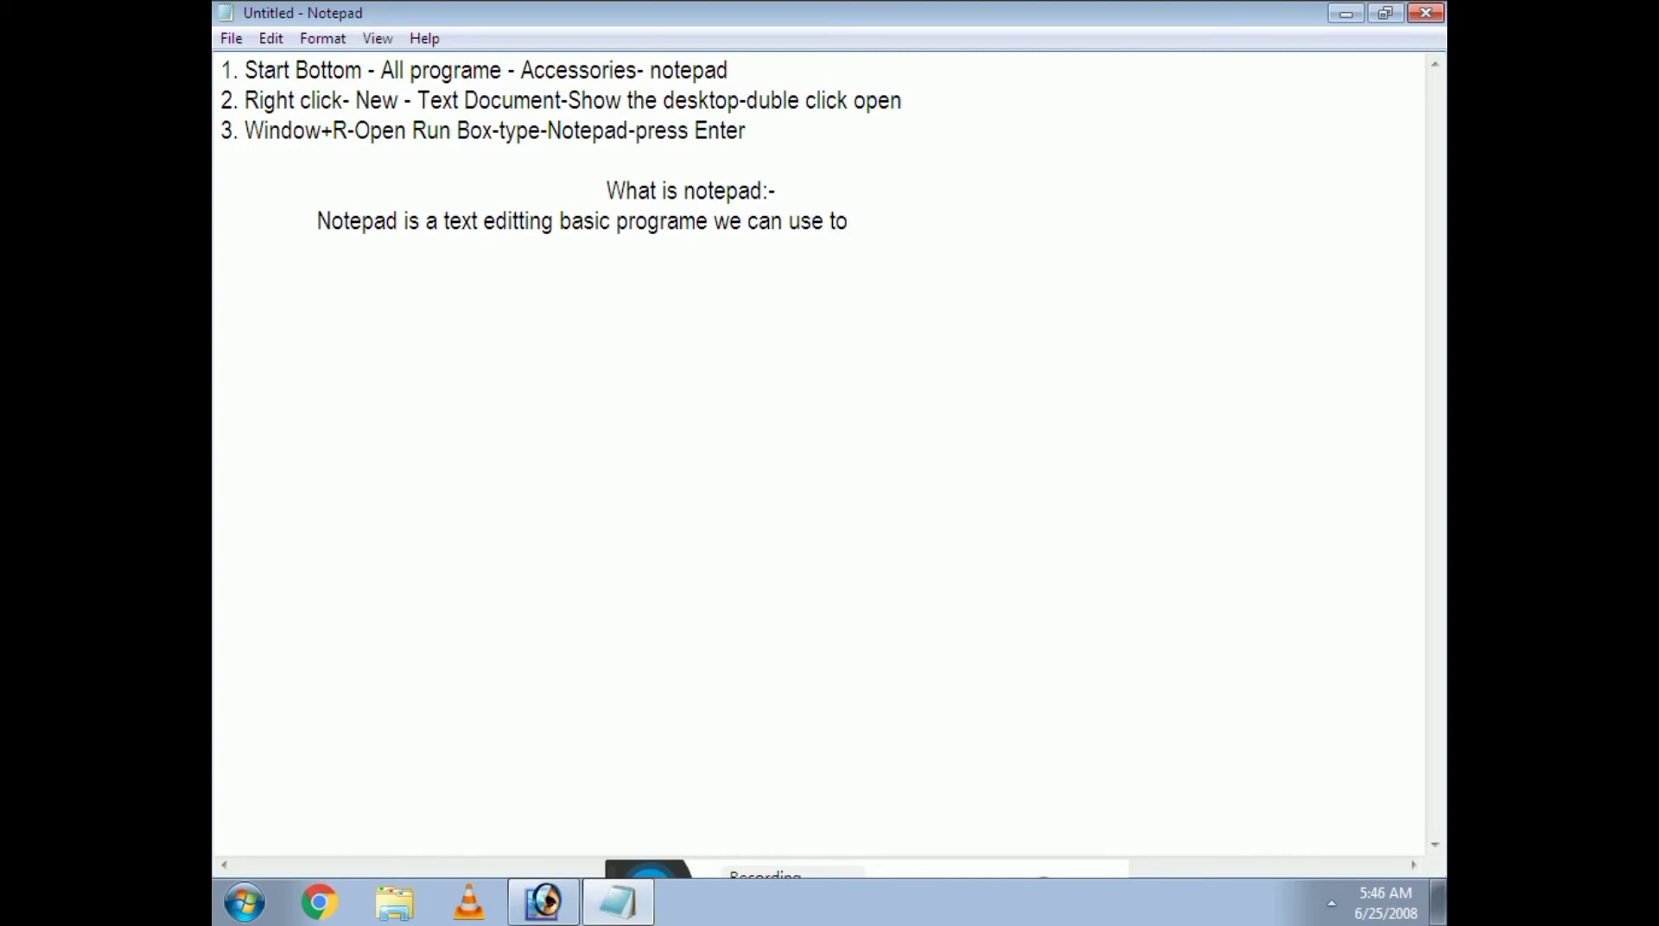
type(" write text")
Select the whole text of the document and delete it
left_click_drag(944, 222, 230, 60)
key("Delete")
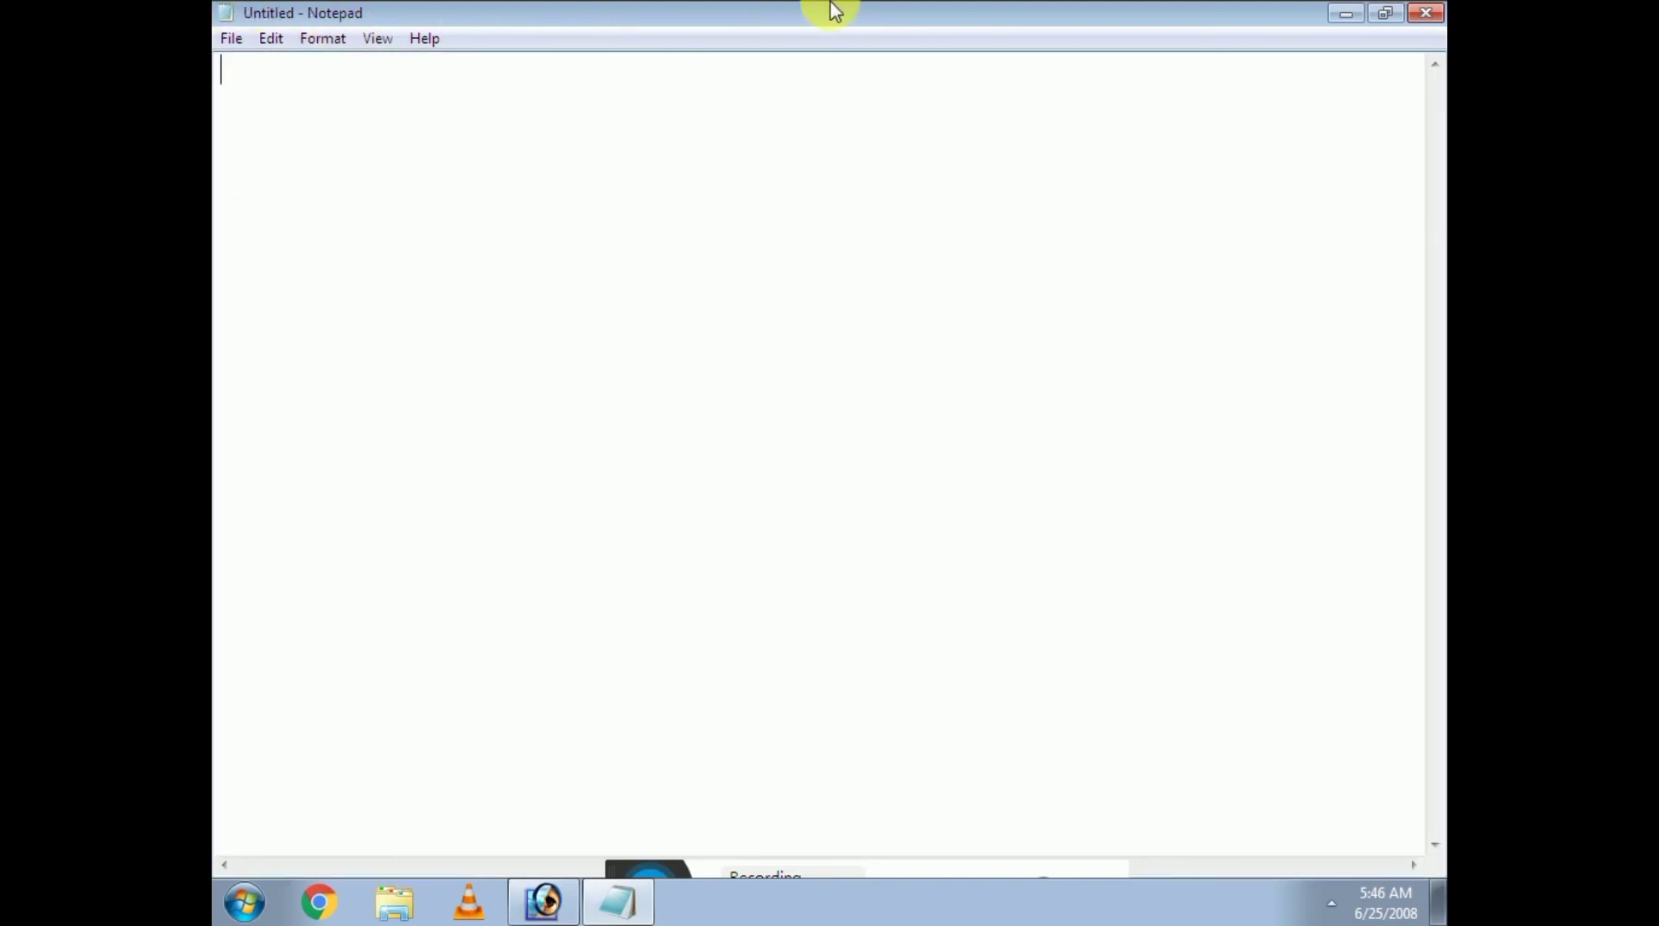
Restore the Notepad window to its smaller size and move it toward the middle of the desktop
double_click(566, 10)
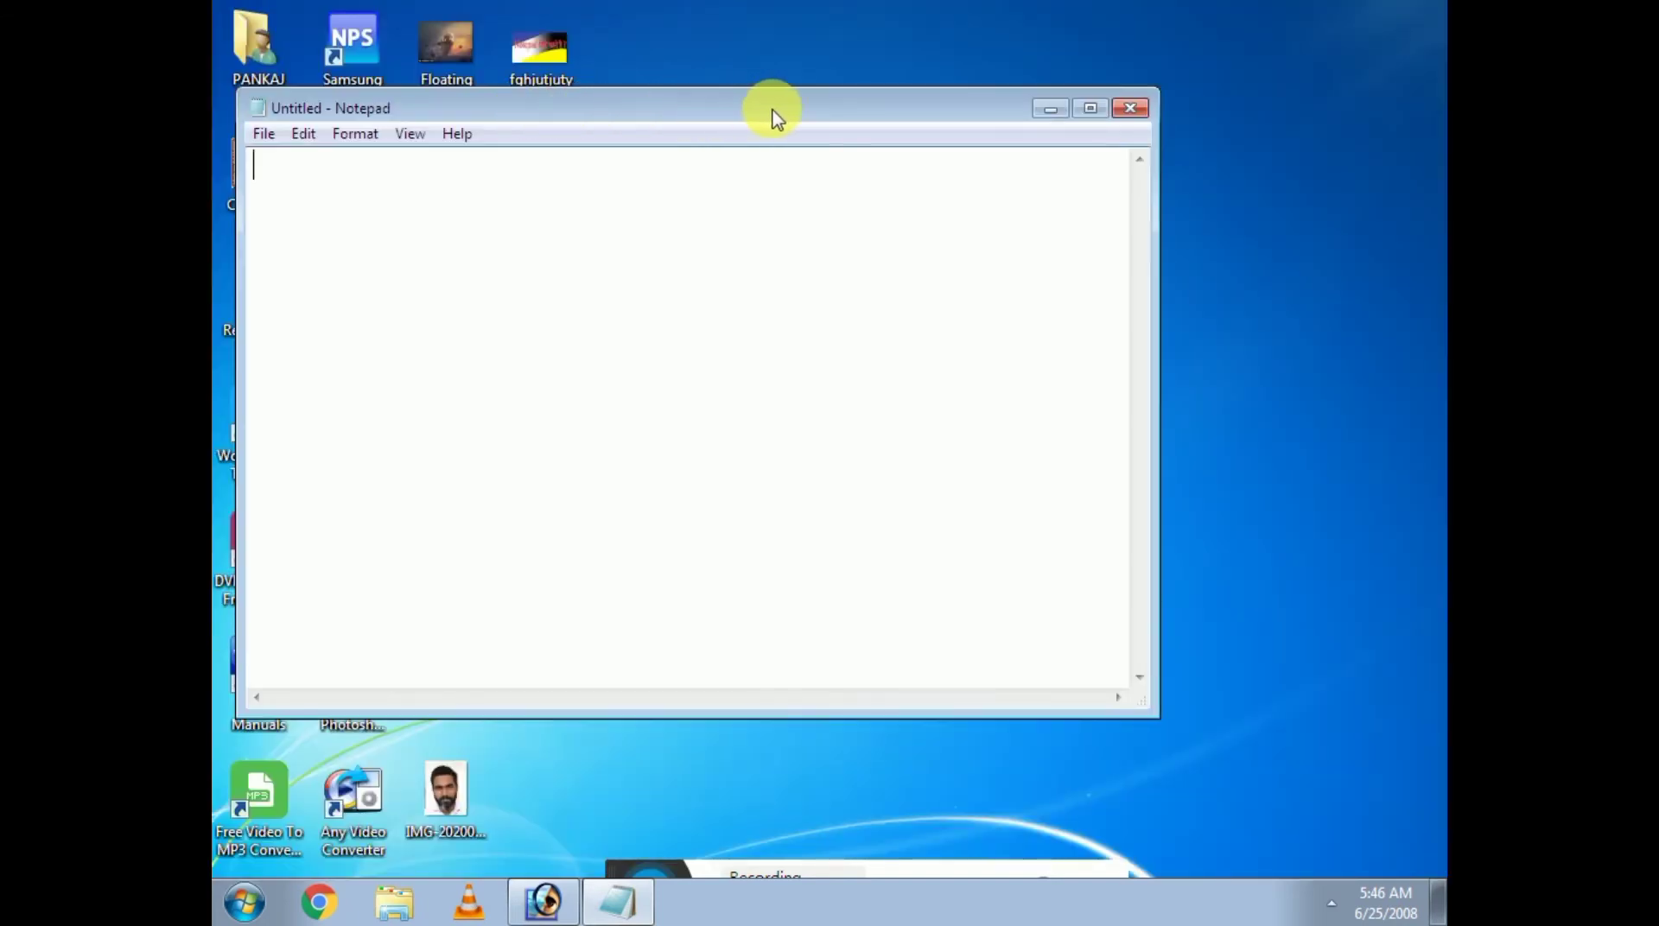
left_click_drag(786, 115, 889, 123)
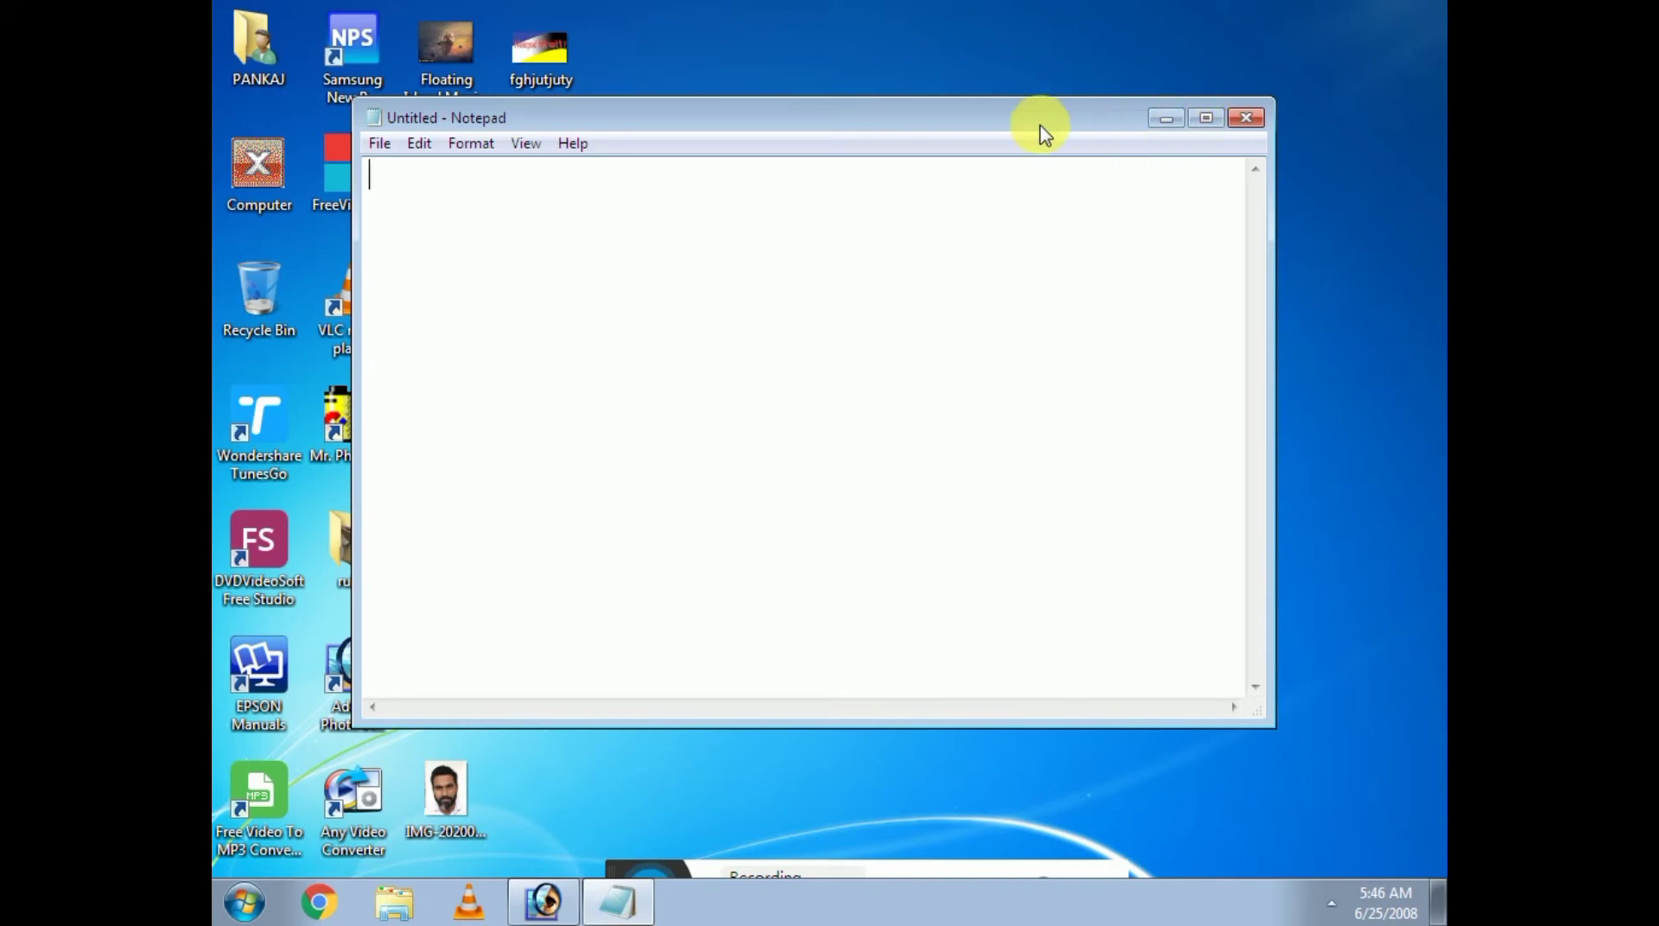
left_click_drag(795, 131, 887, 185)
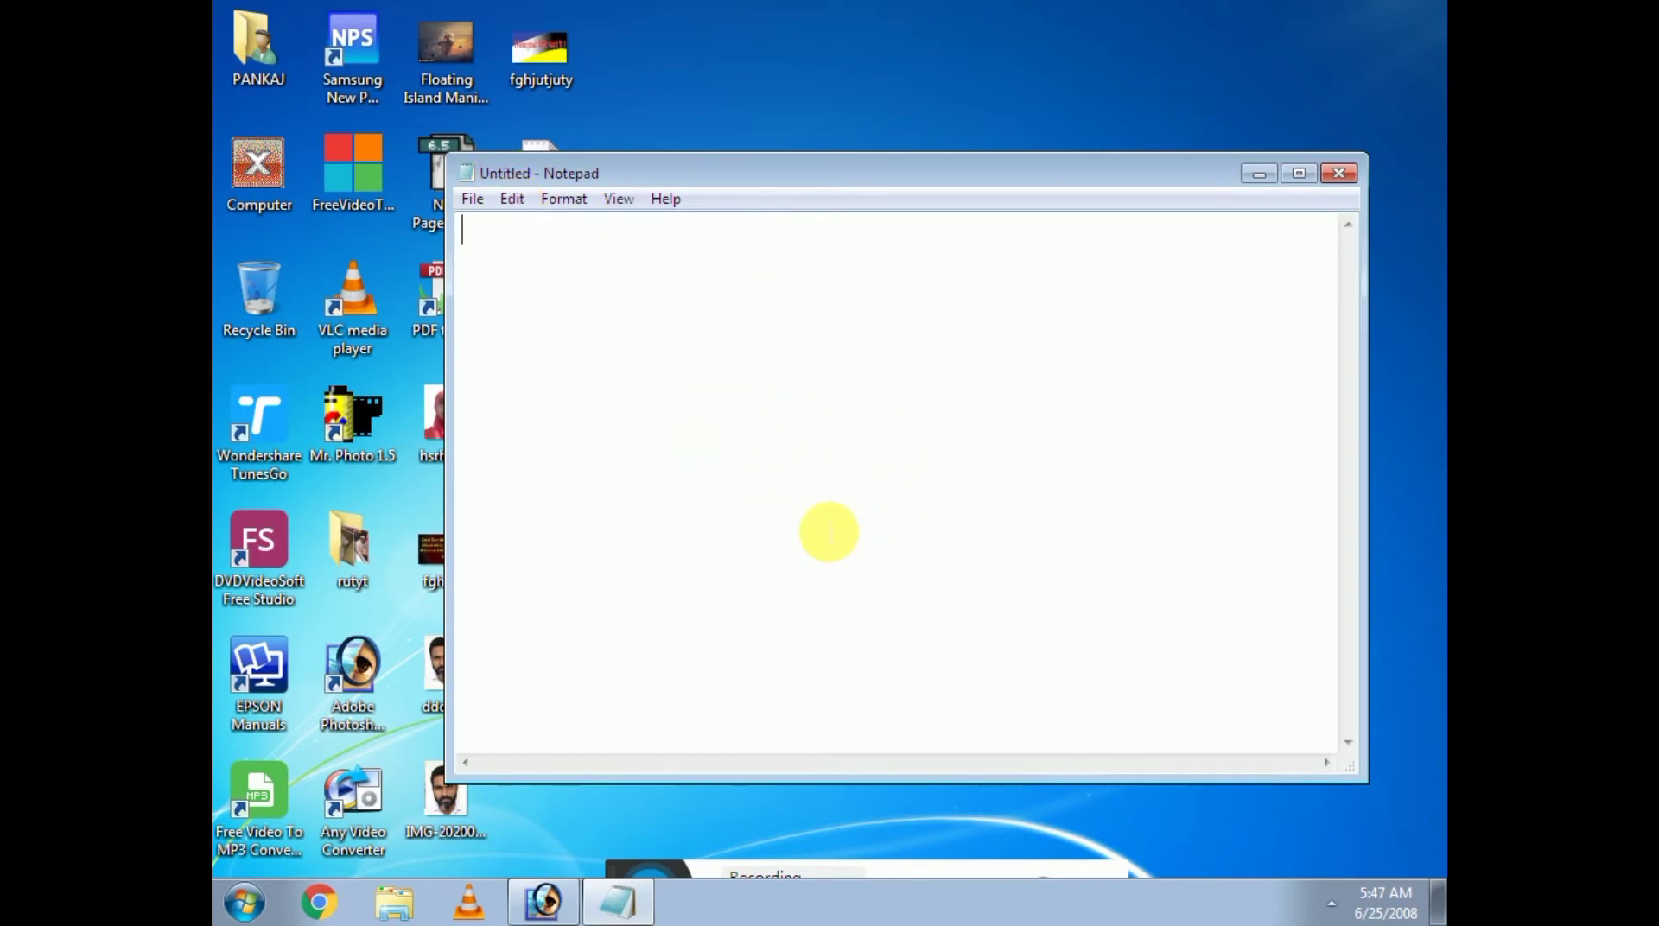
Undo the deletion of the document's text and clear the selection
key("ctrl+z")
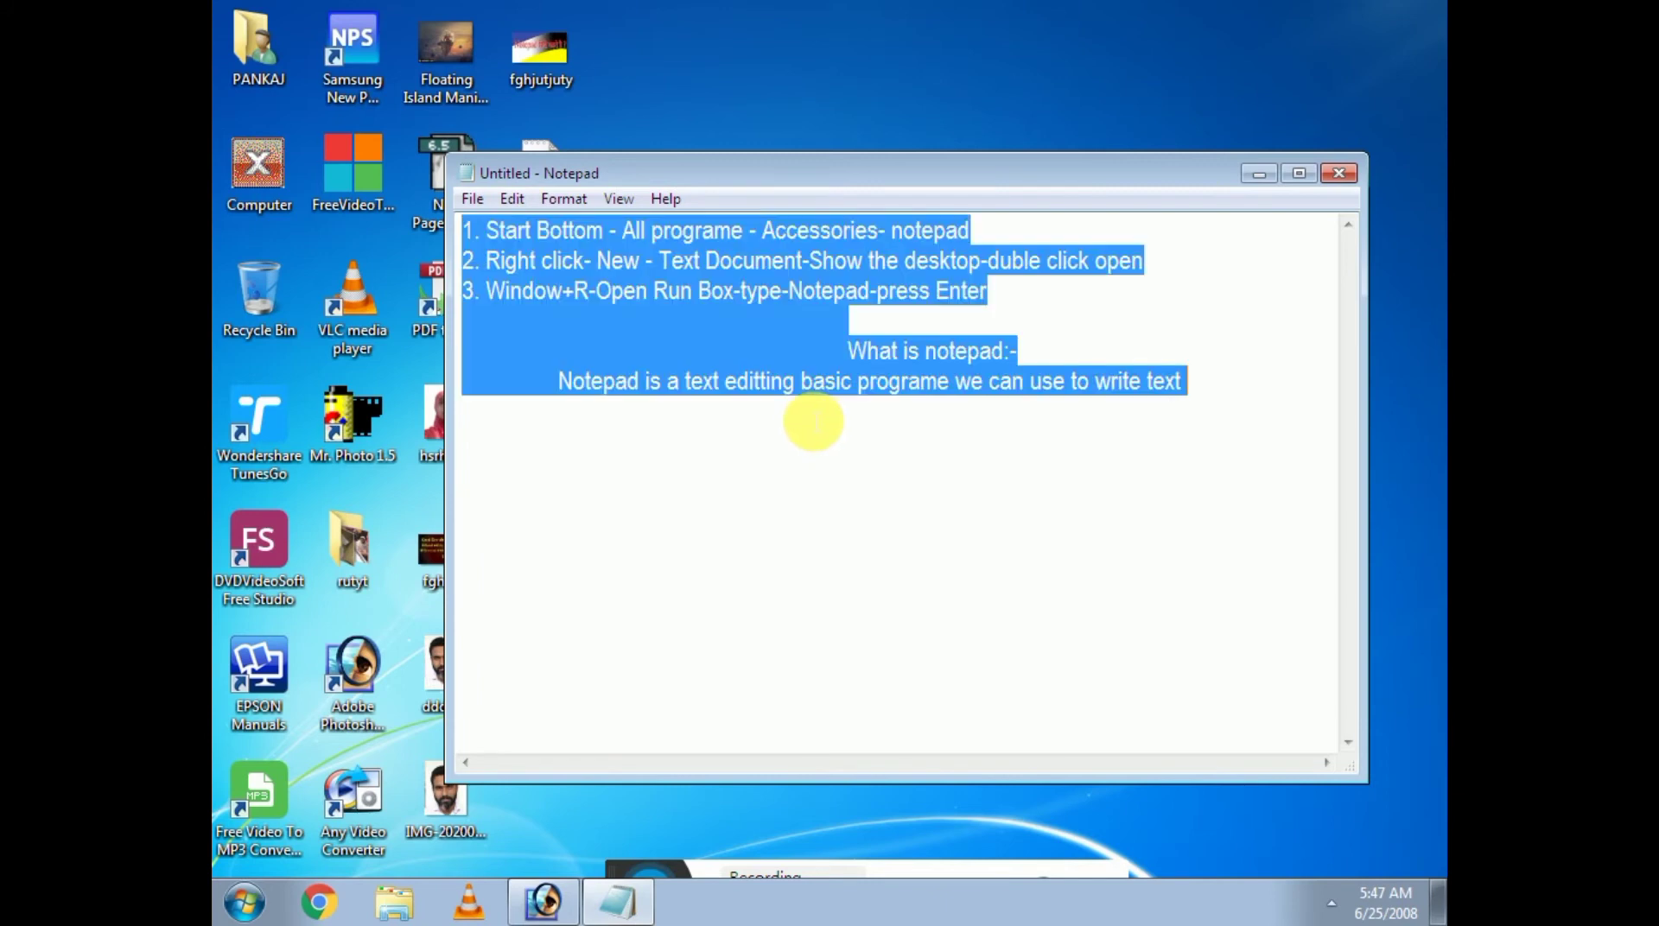
left_click(858, 383)
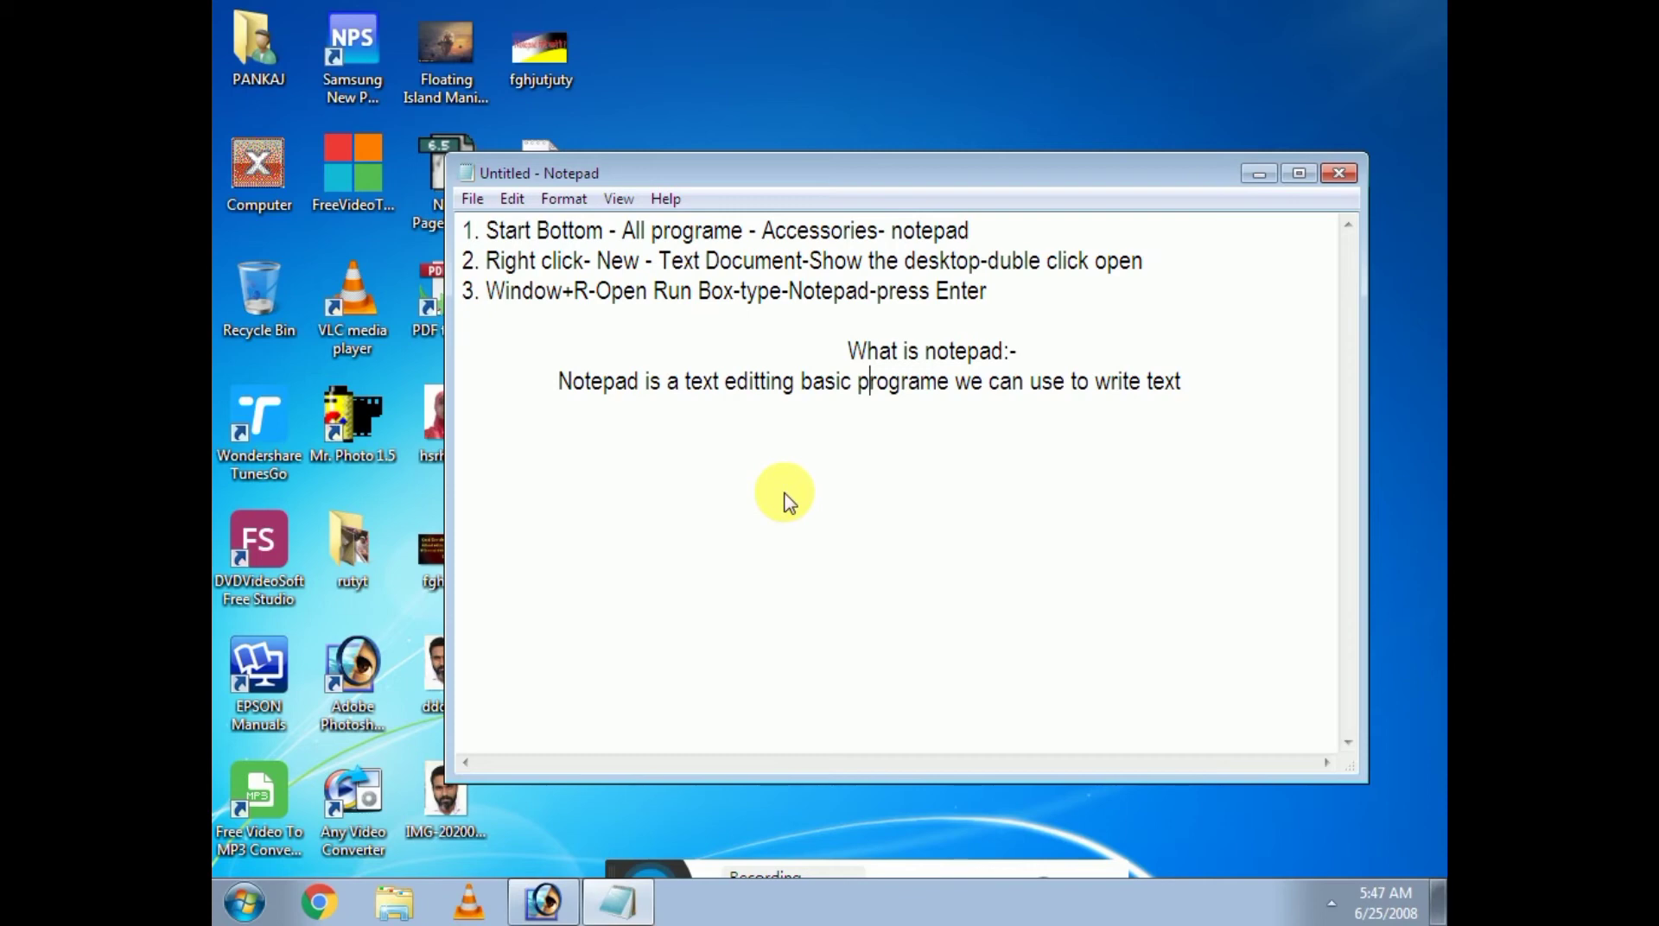
Save the document to the Desktop as a text document named "tttt"
key("ctrl+s")
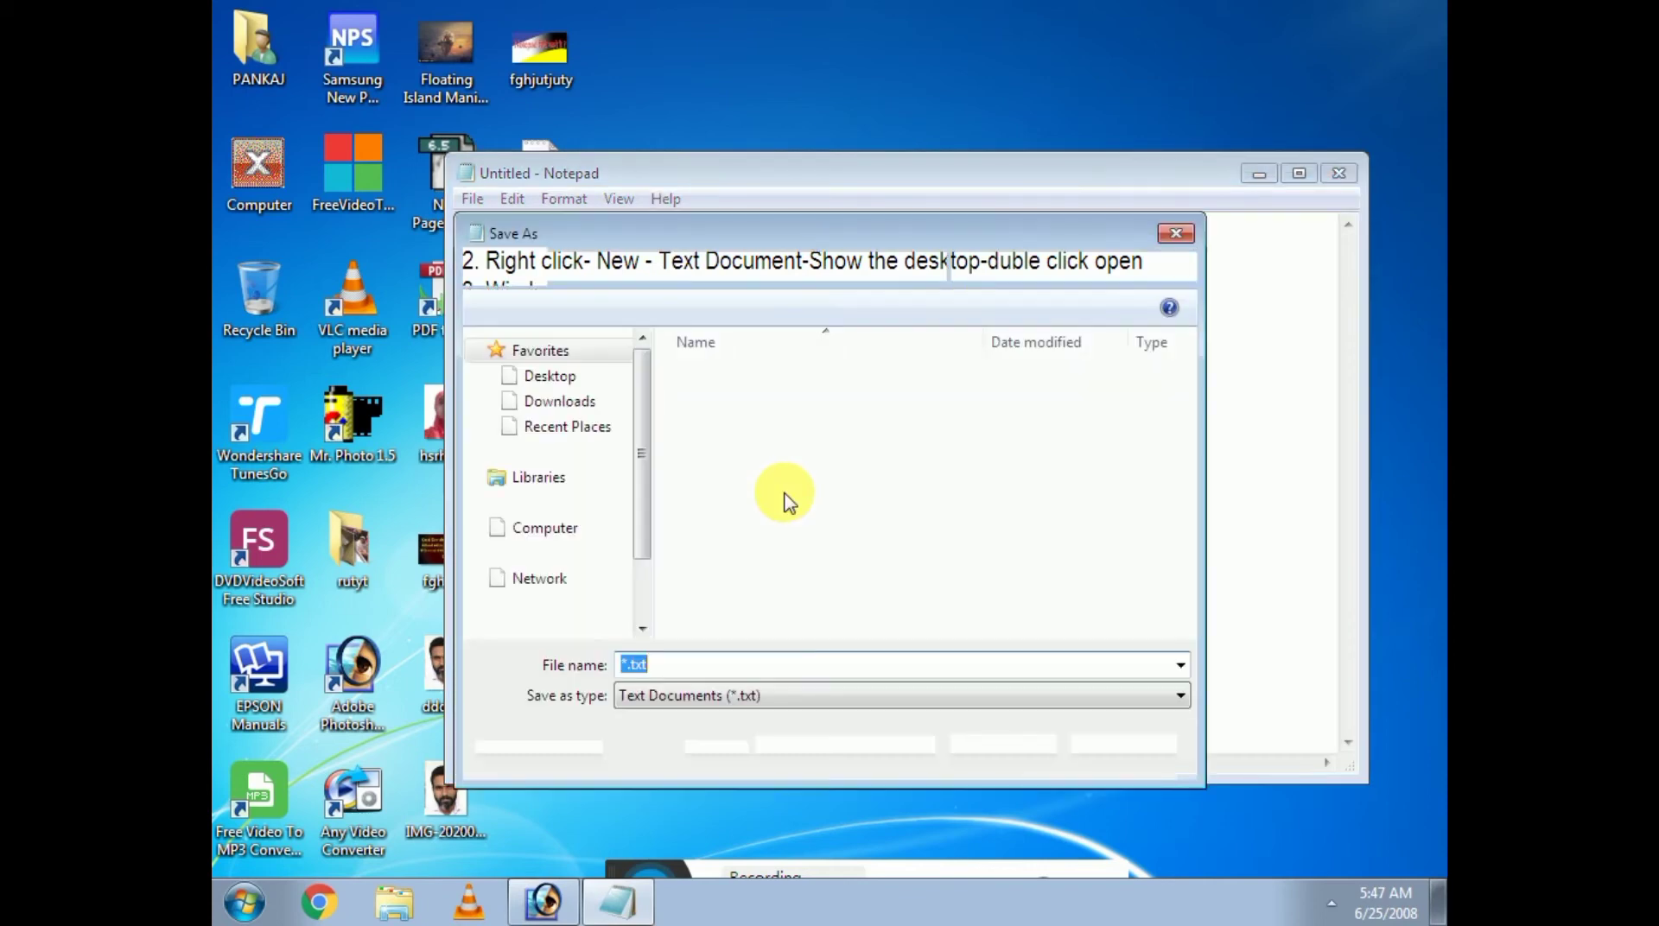
left_click(553, 376)
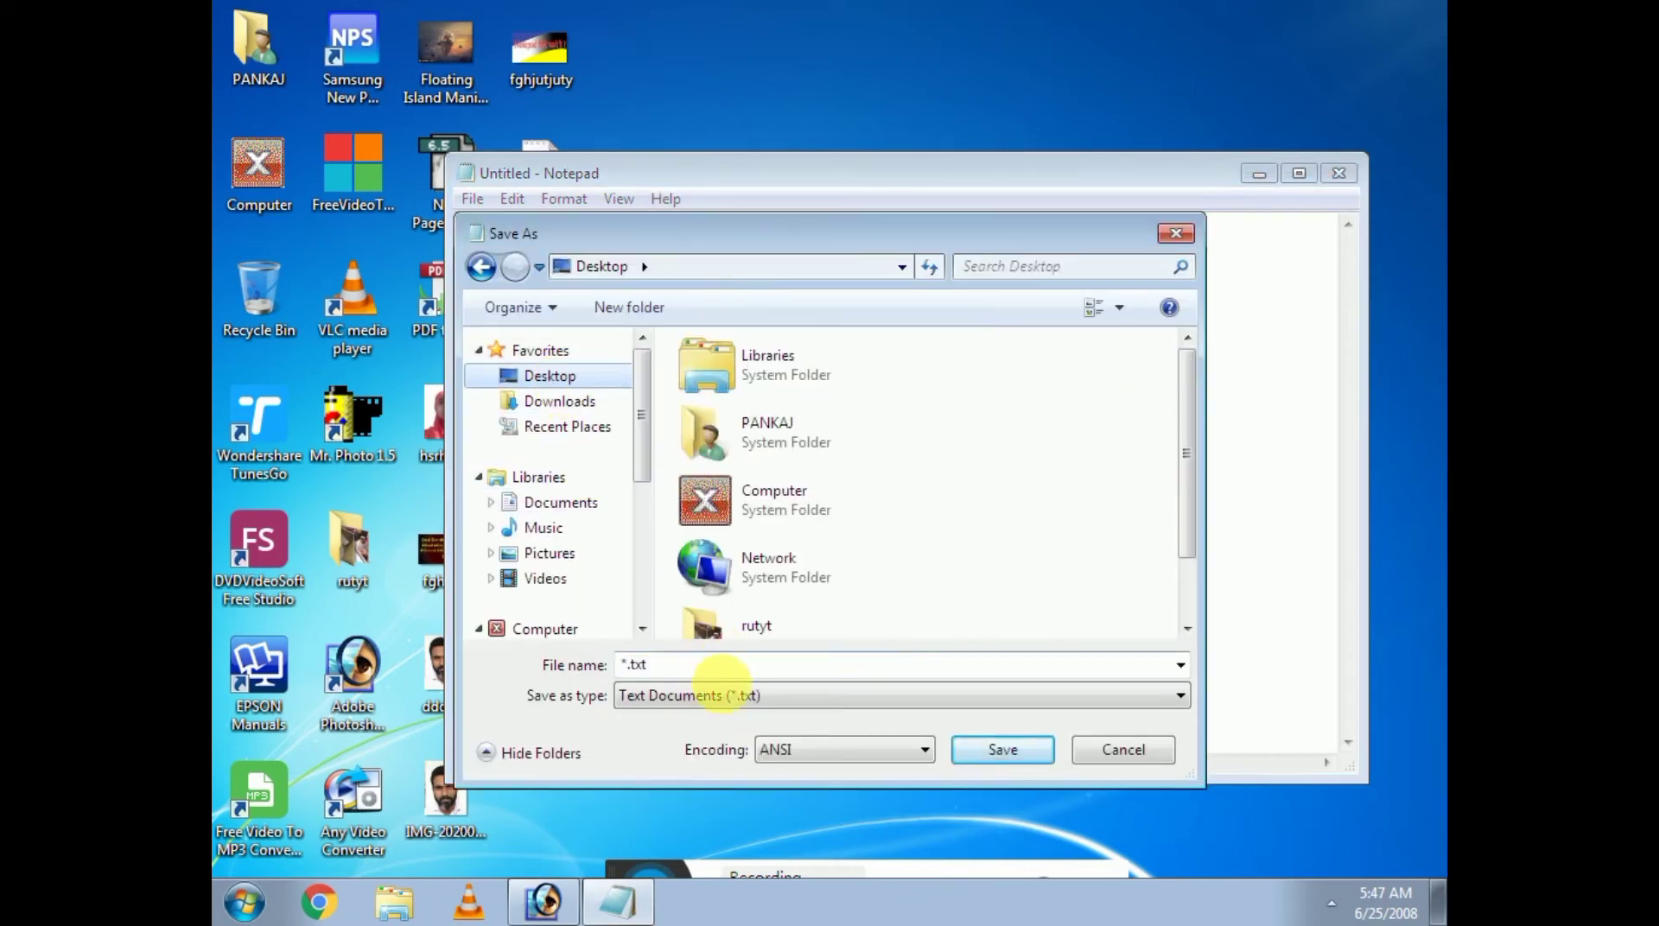
double_click(635, 663)
type("tt")
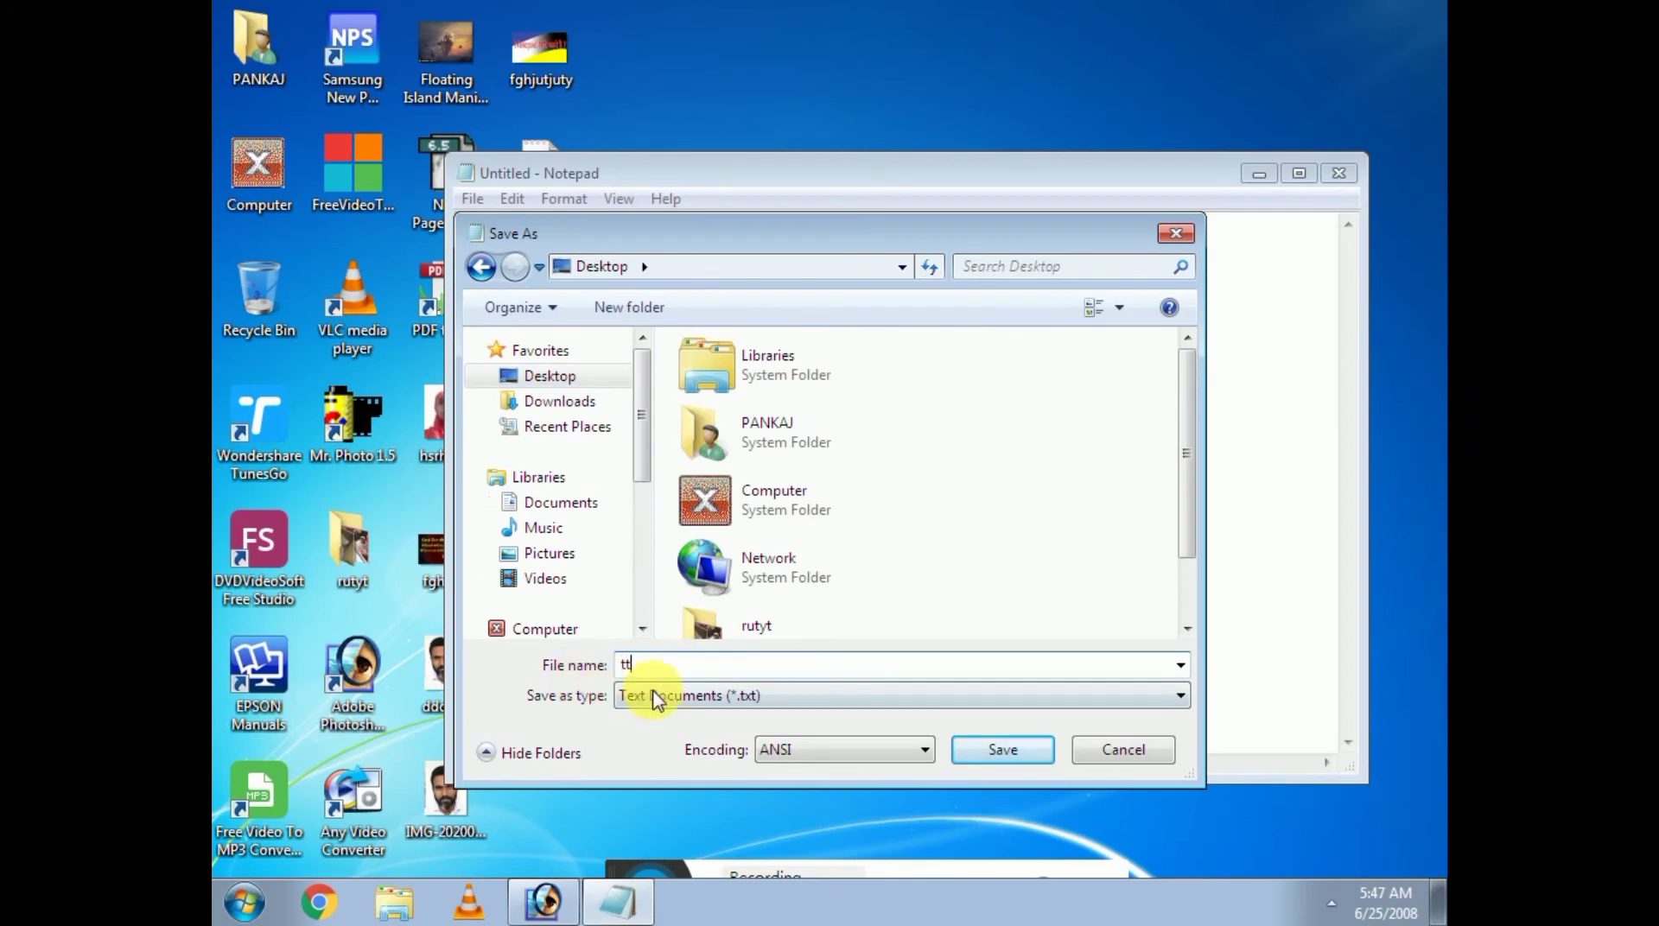
type("tt")
left_click(1007, 747)
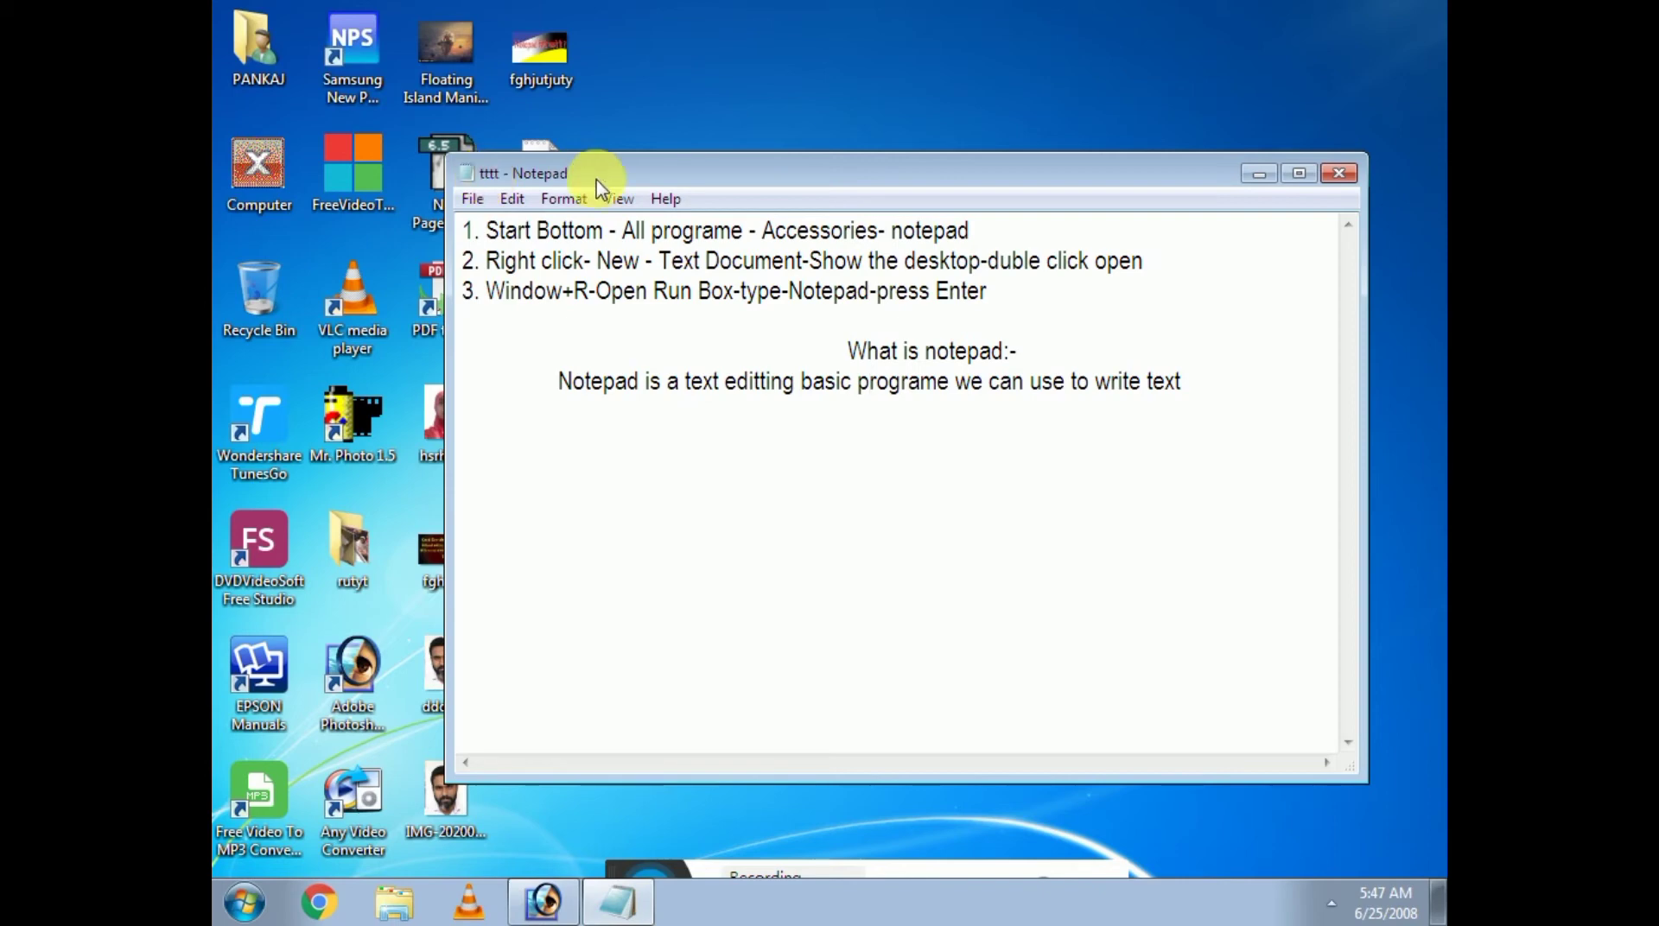
Reposition and maximize the tttt document's window, and minimize it to show the desktop
left_click_drag(705, 179, 714, 182)
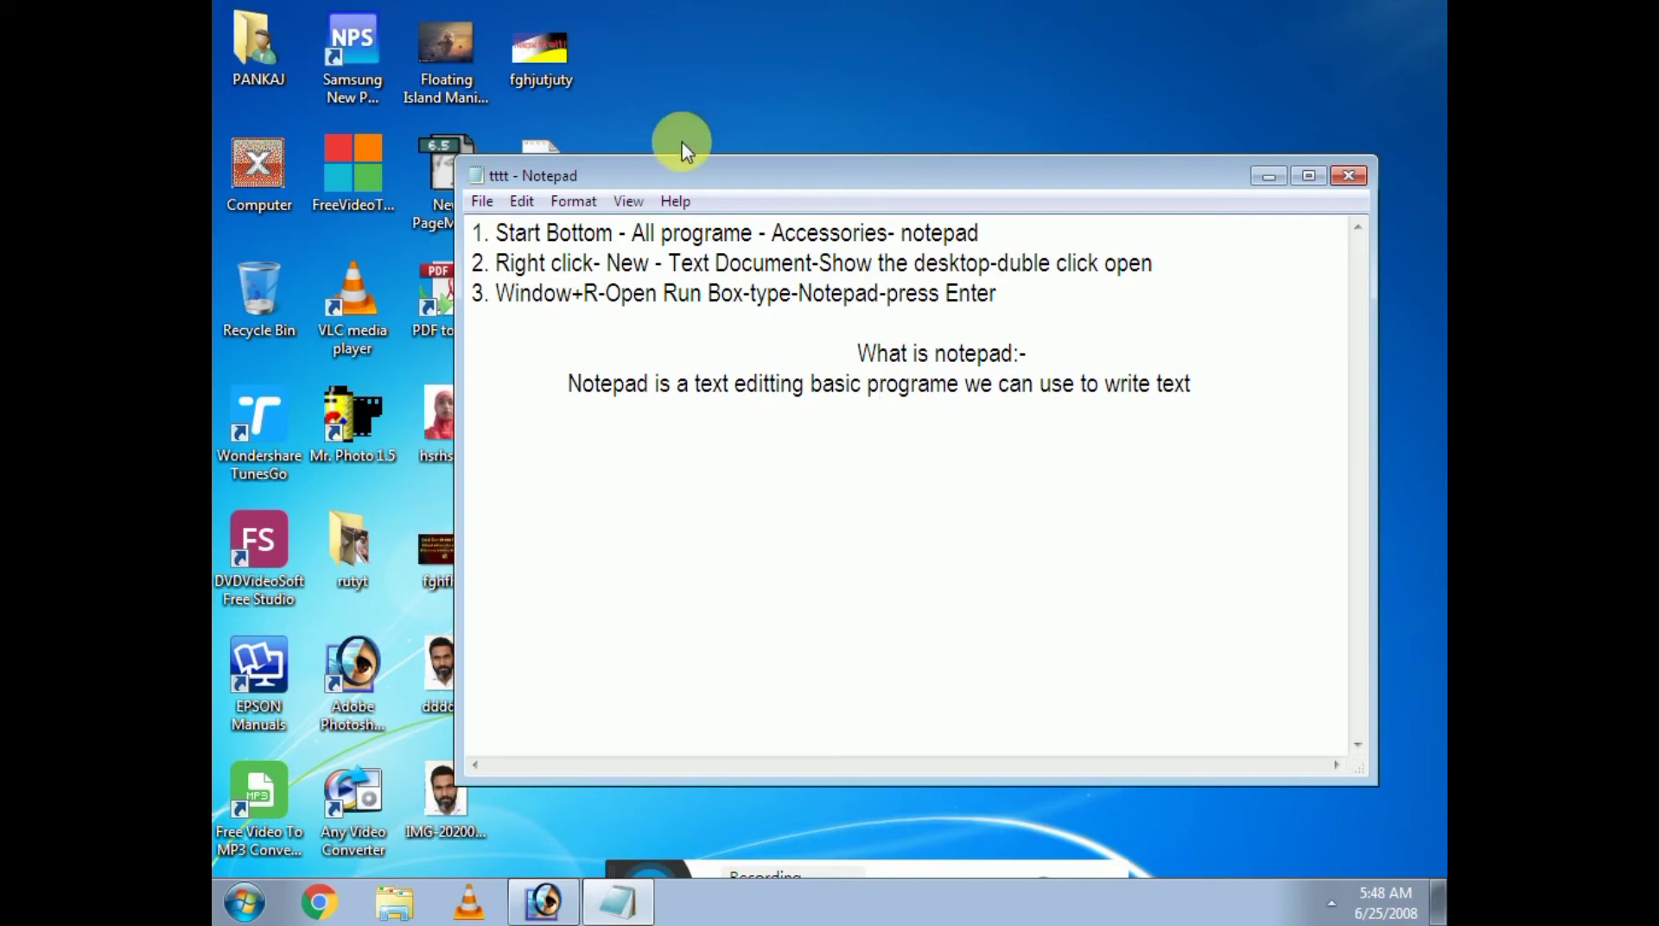
left_click(717, 180)
left_click_drag(719, 180, 563, 30)
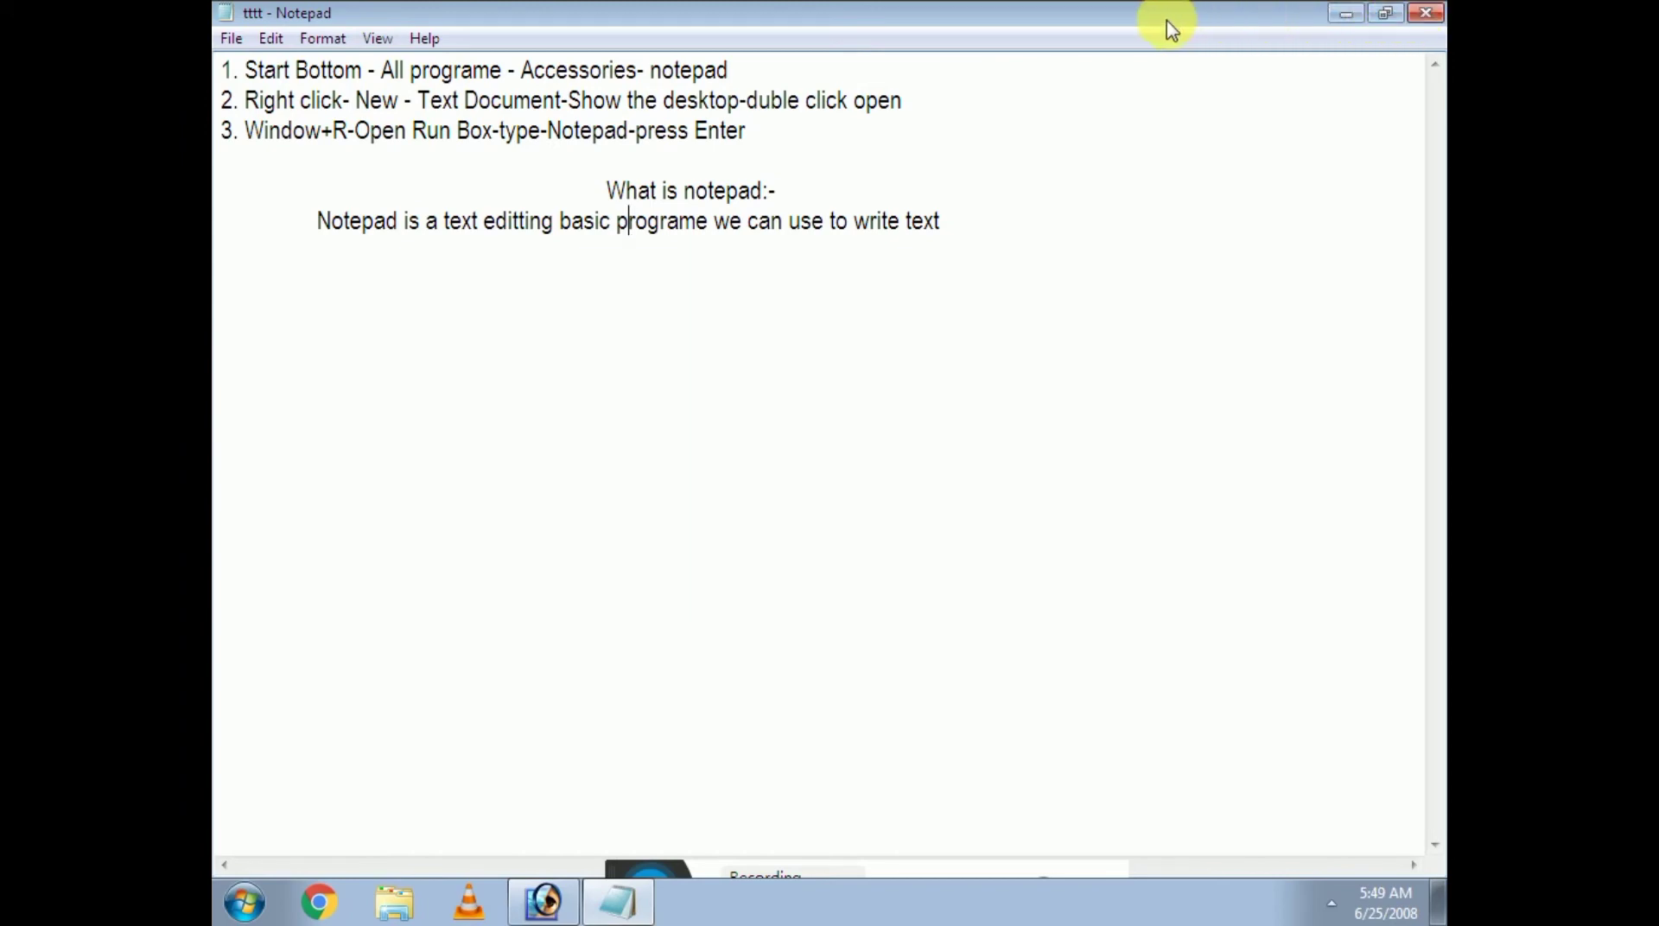
double_click(1056, 19)
left_click_drag(1066, 71, 964, 9)
left_click(1345, 17)
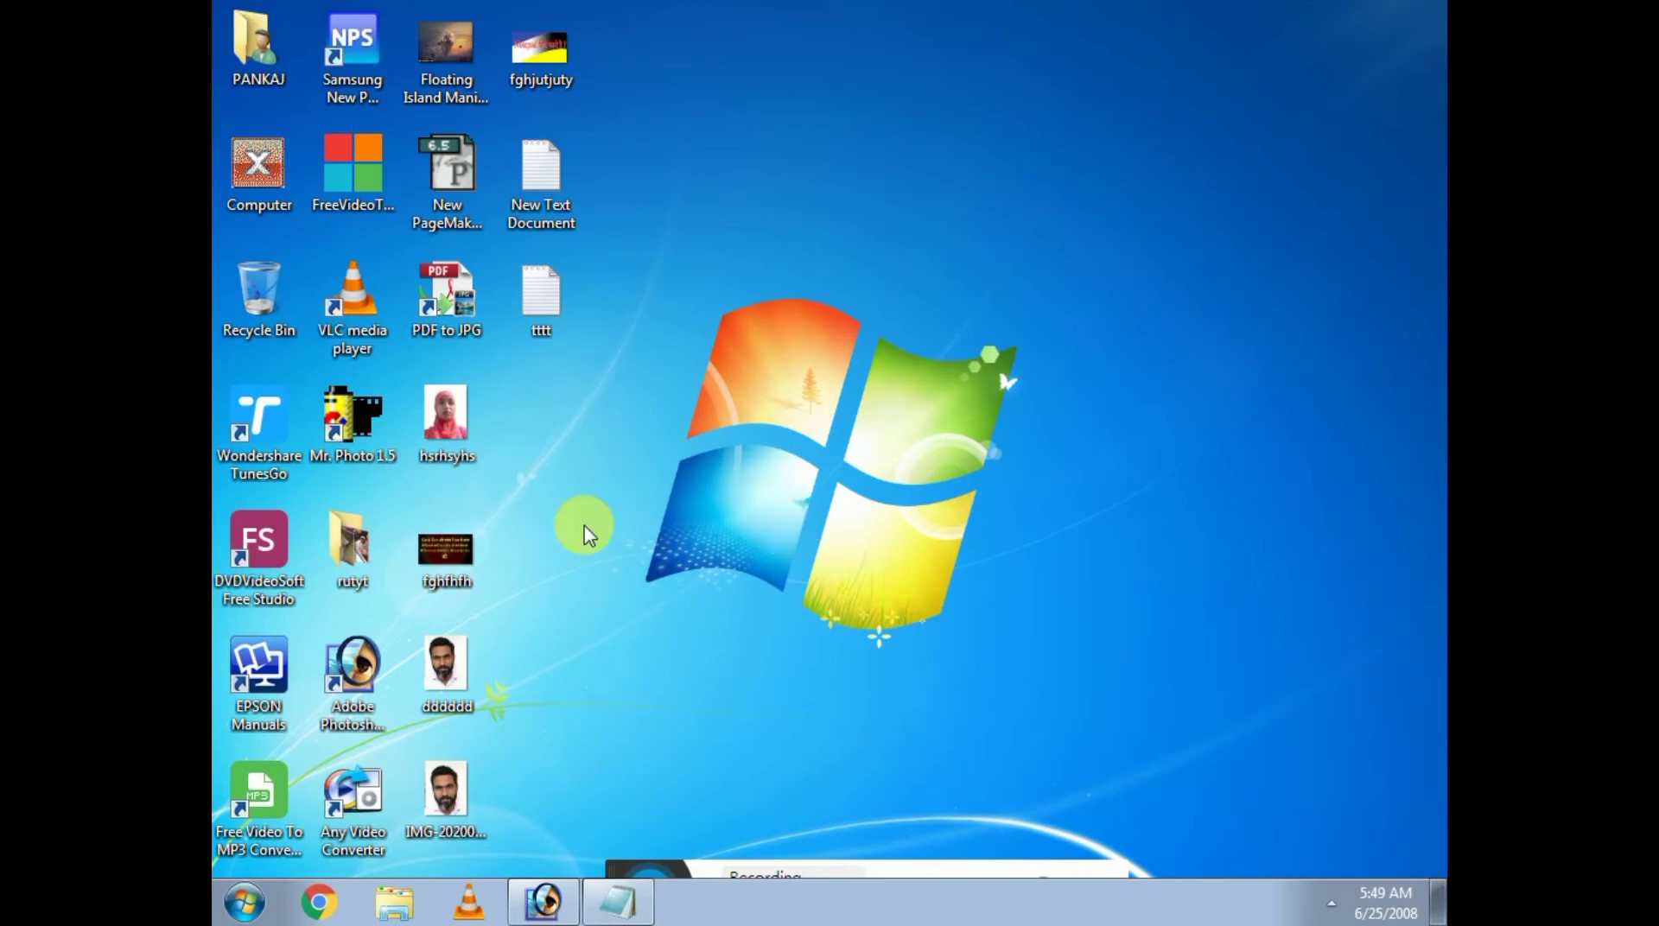
Switch to Adobe Photoshop to view the Notepad title image, and minimize it again
left_click(544, 903)
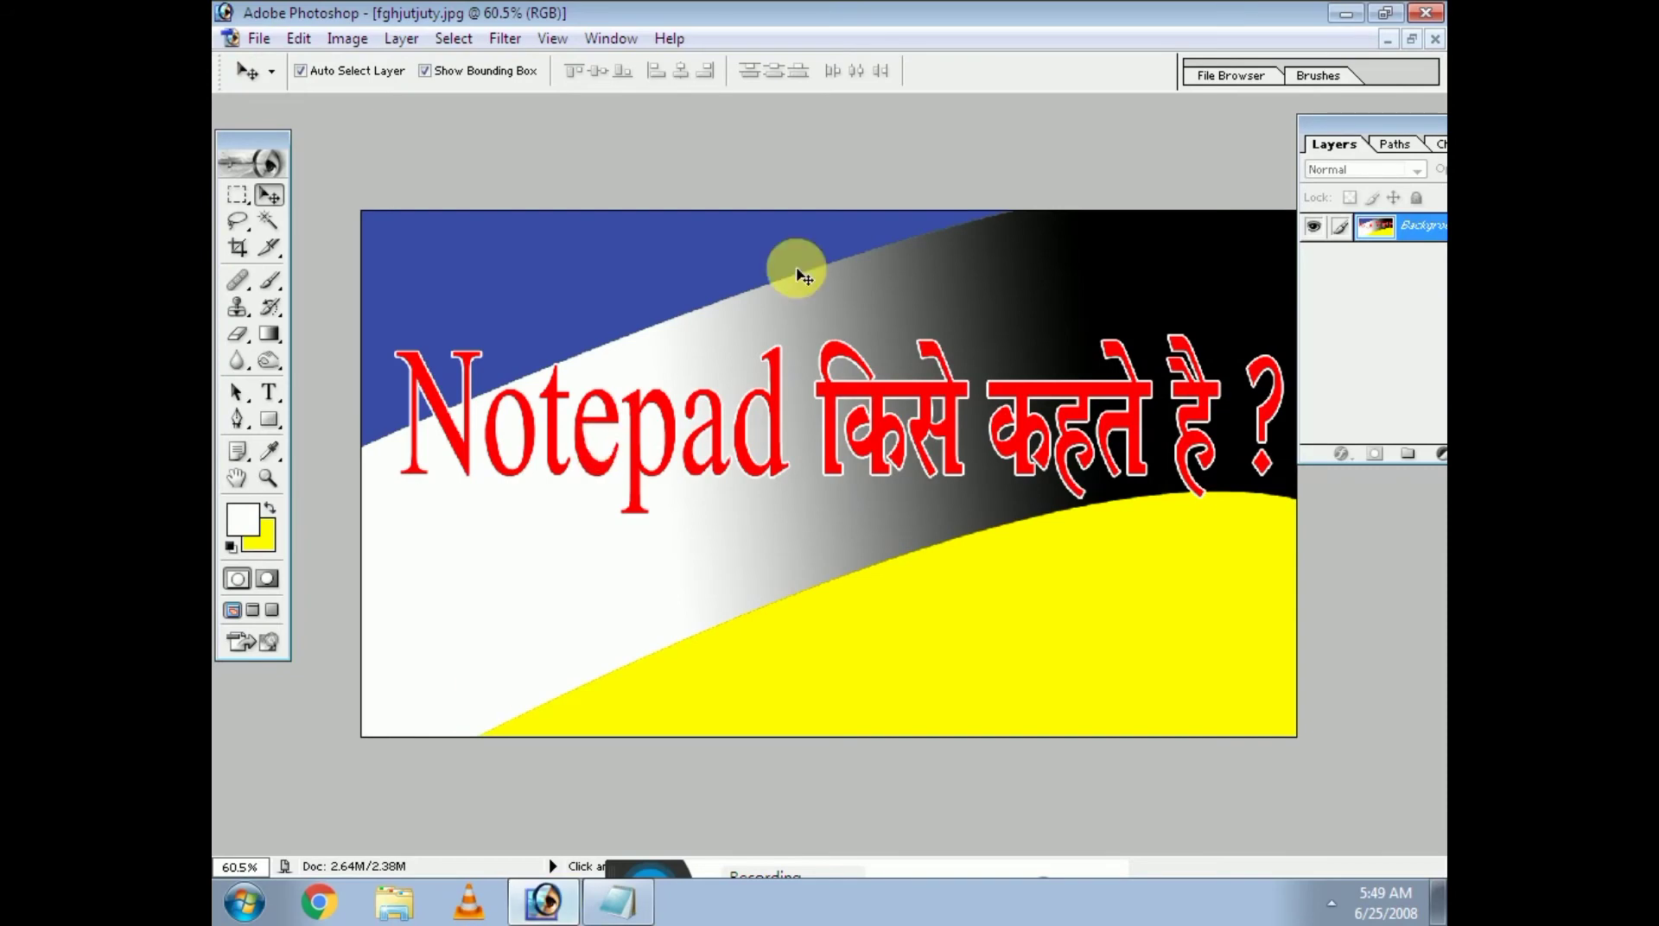
left_click(1346, 14)
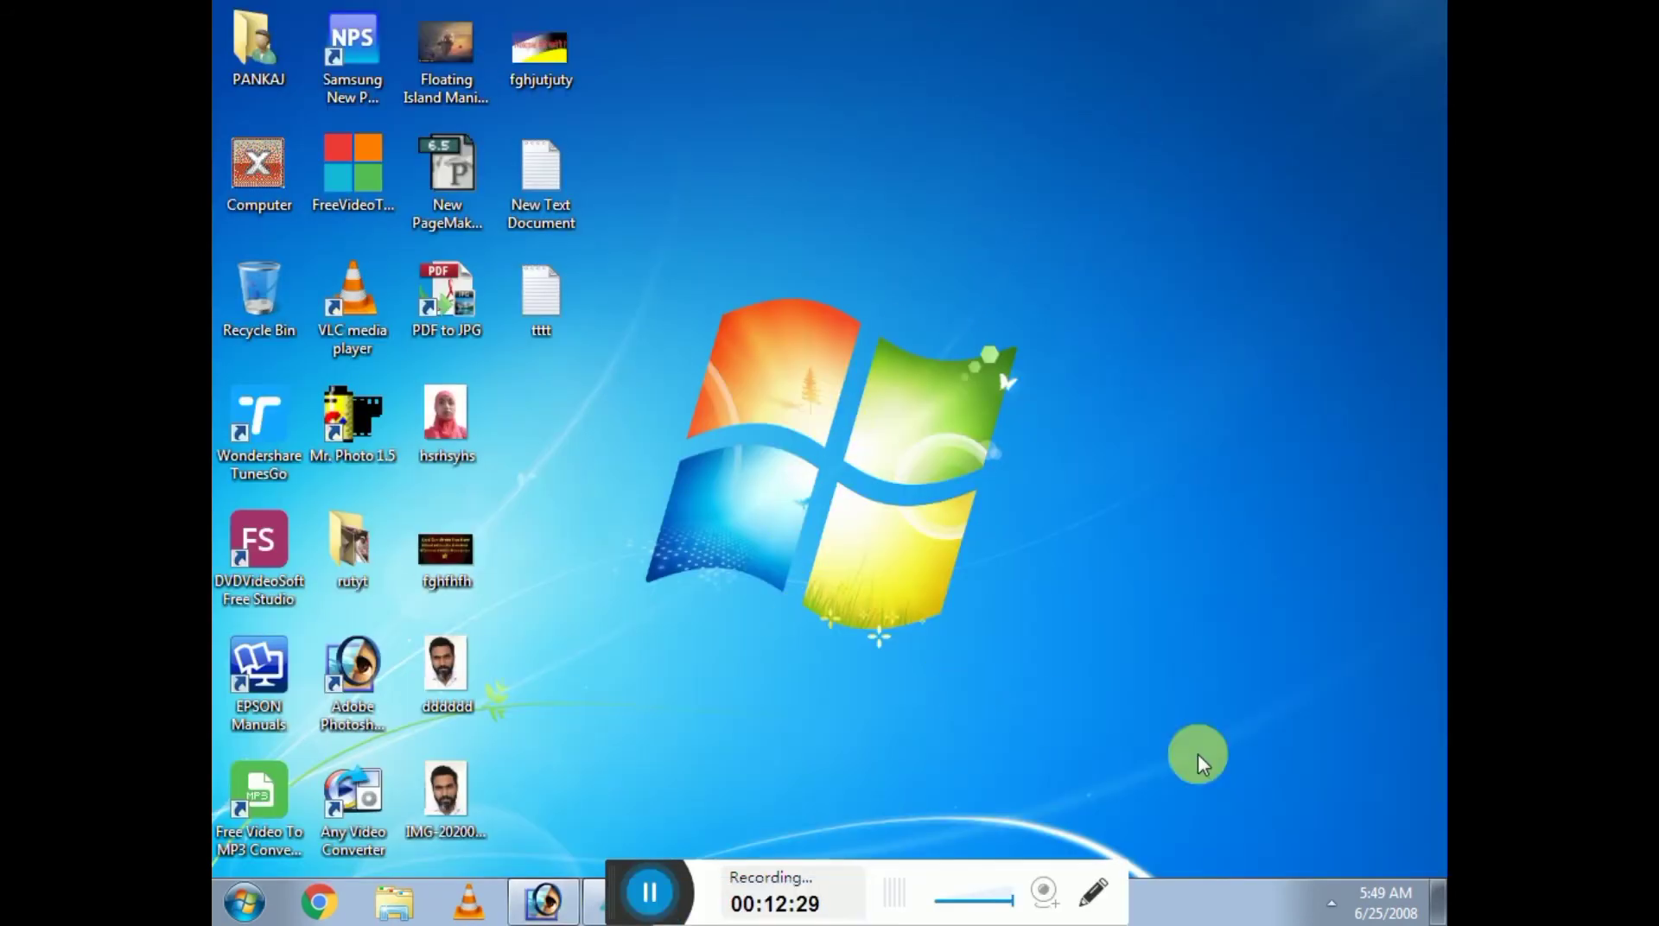
left_click(242, 903)
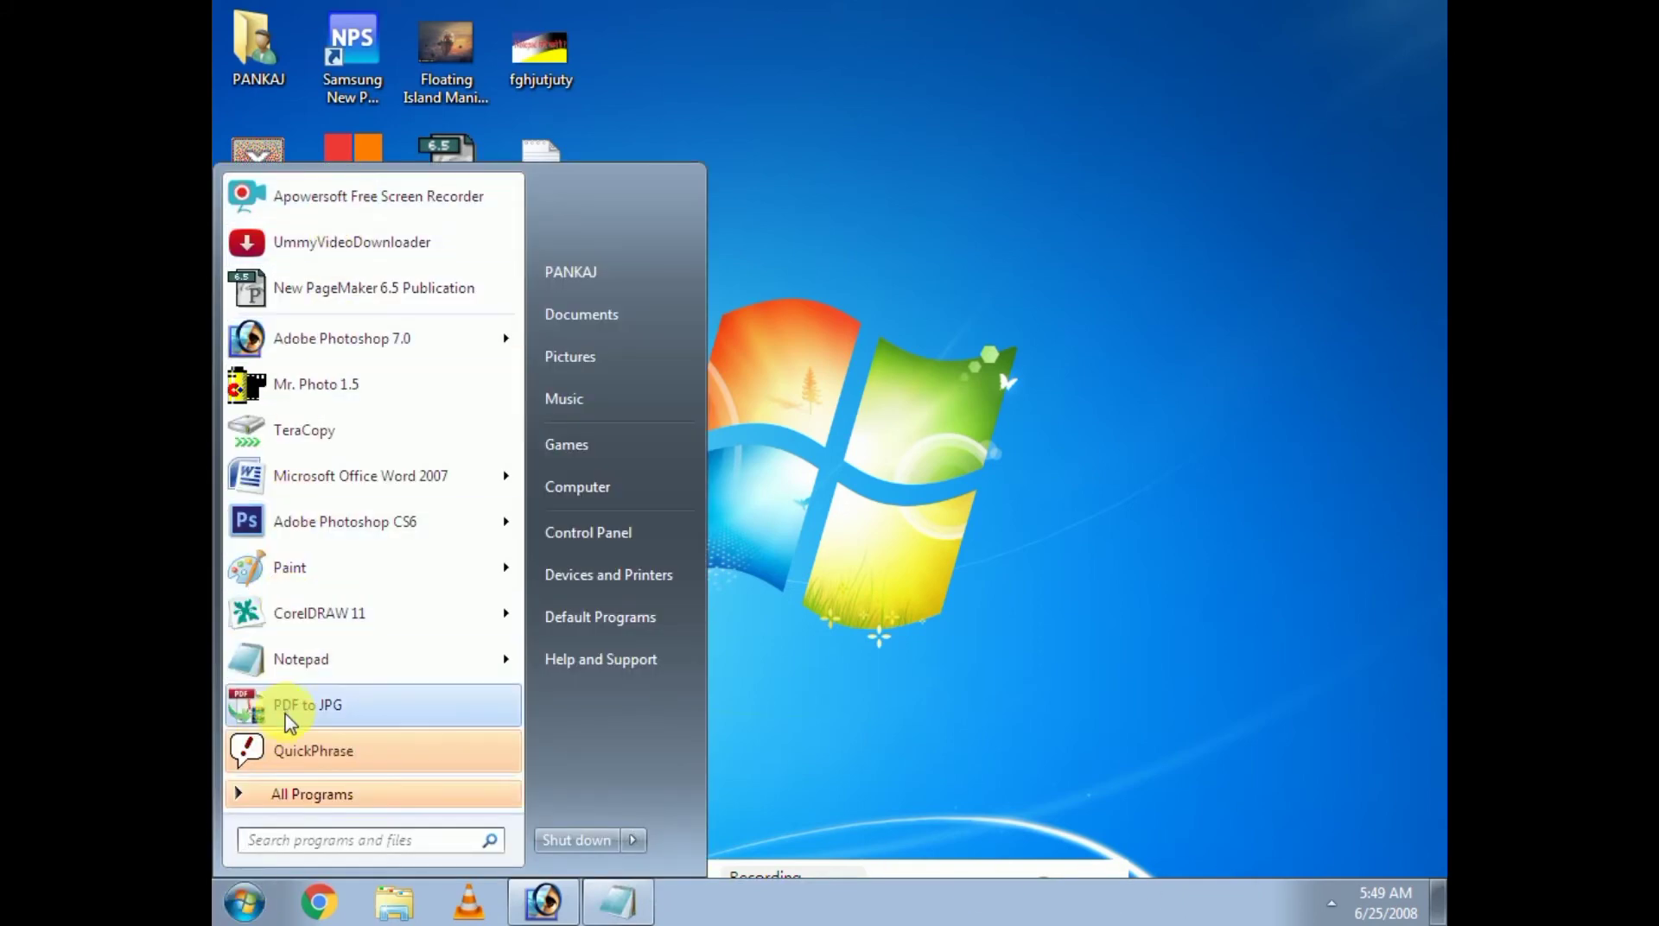
left_click(925, 170)
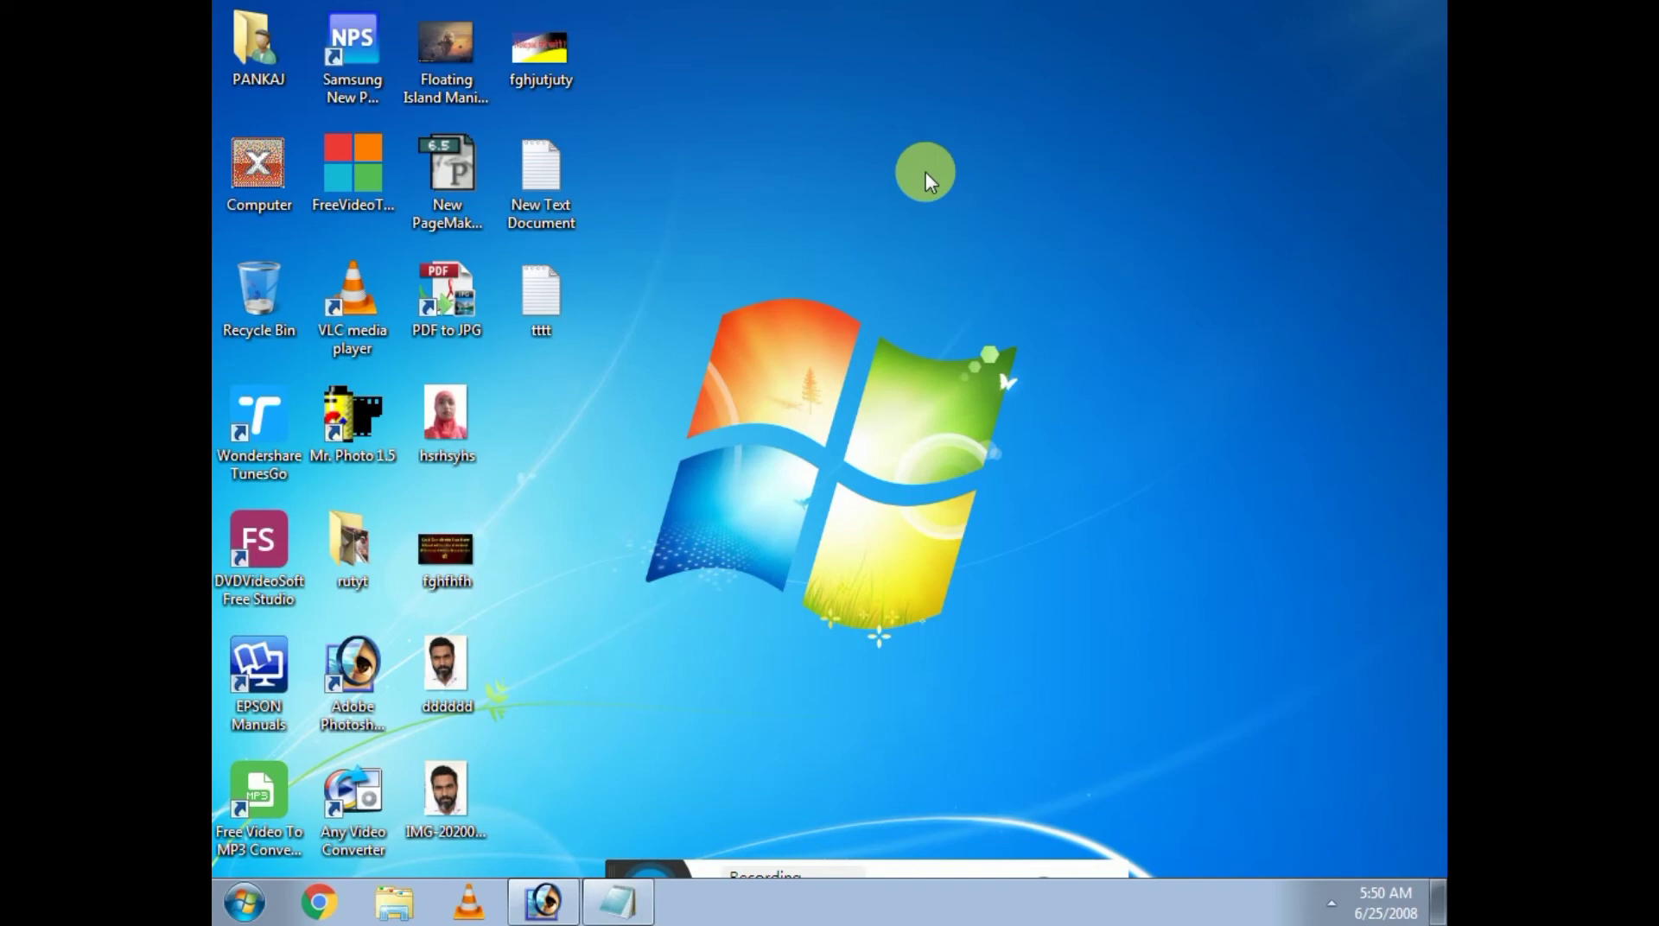
Bring back the tttt document's window, switch it between restored and maximized size while repositioning it, and leave it maximized
left_click(619, 901)
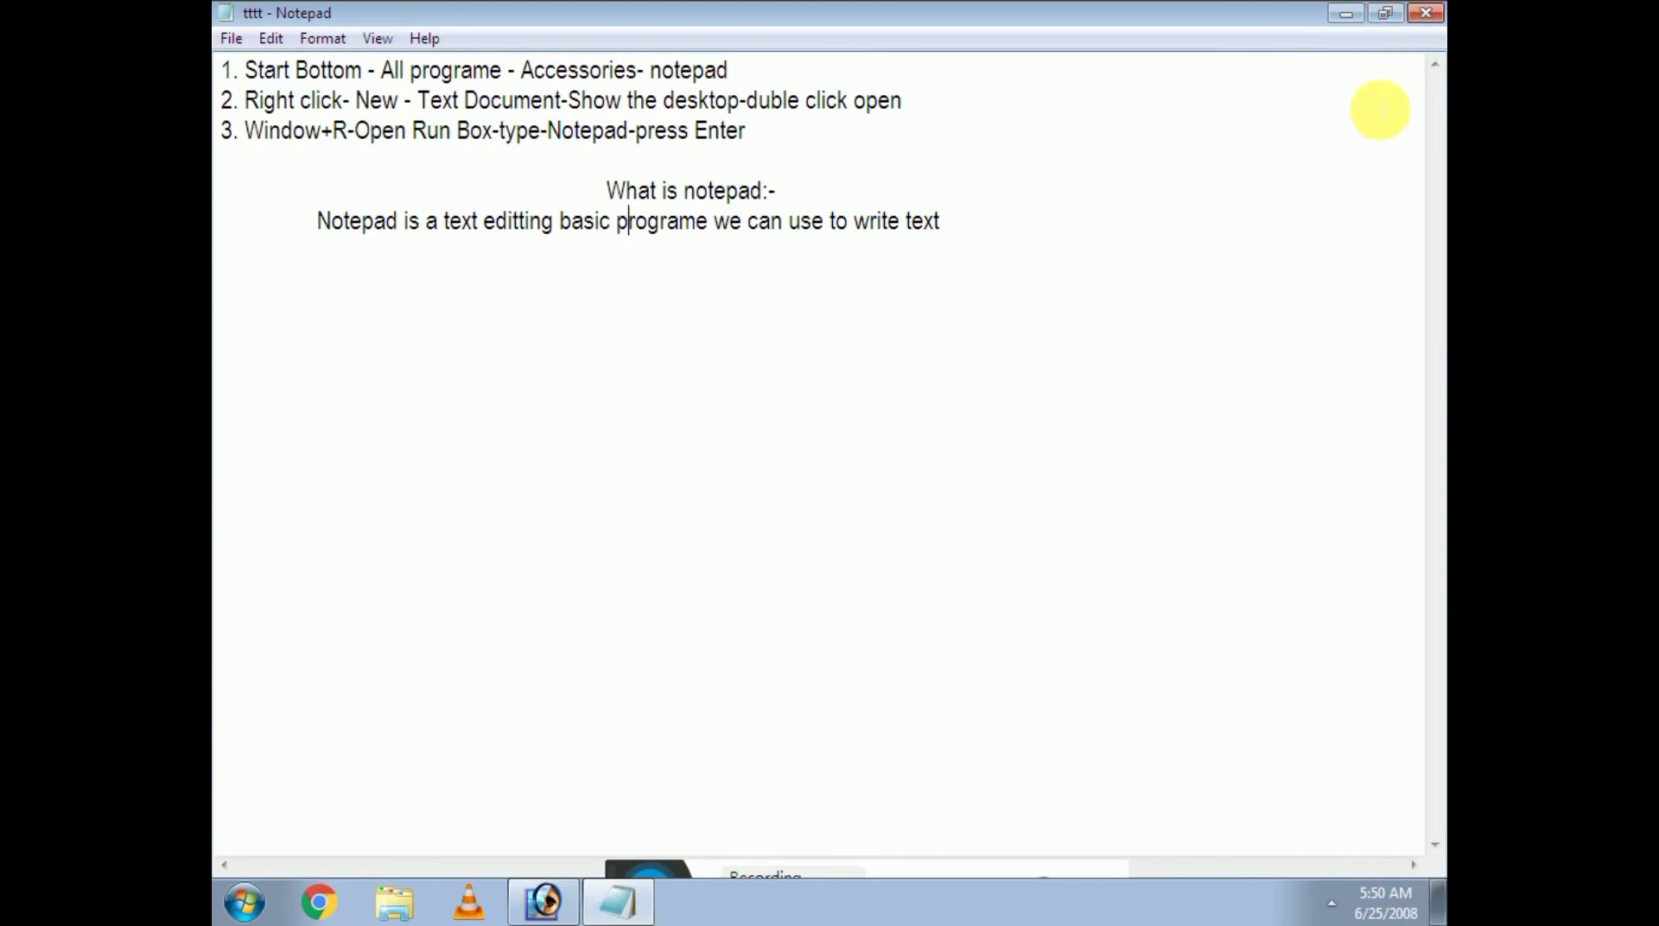
left_click(1388, 16)
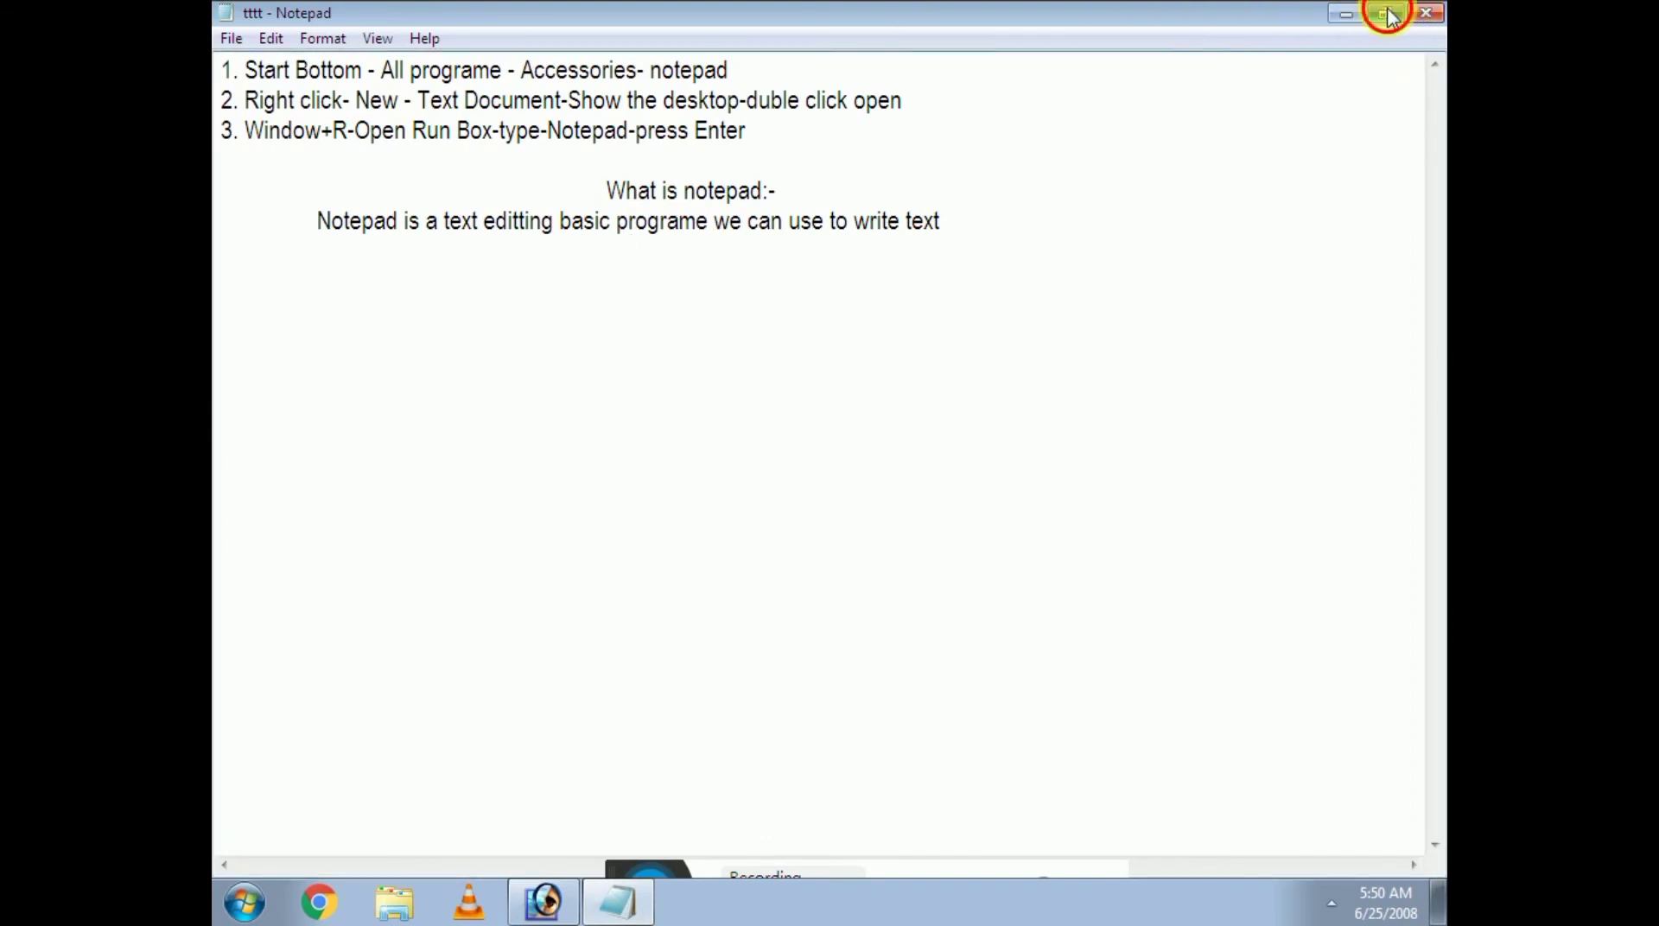
left_click_drag(744, 178, 831, 149)
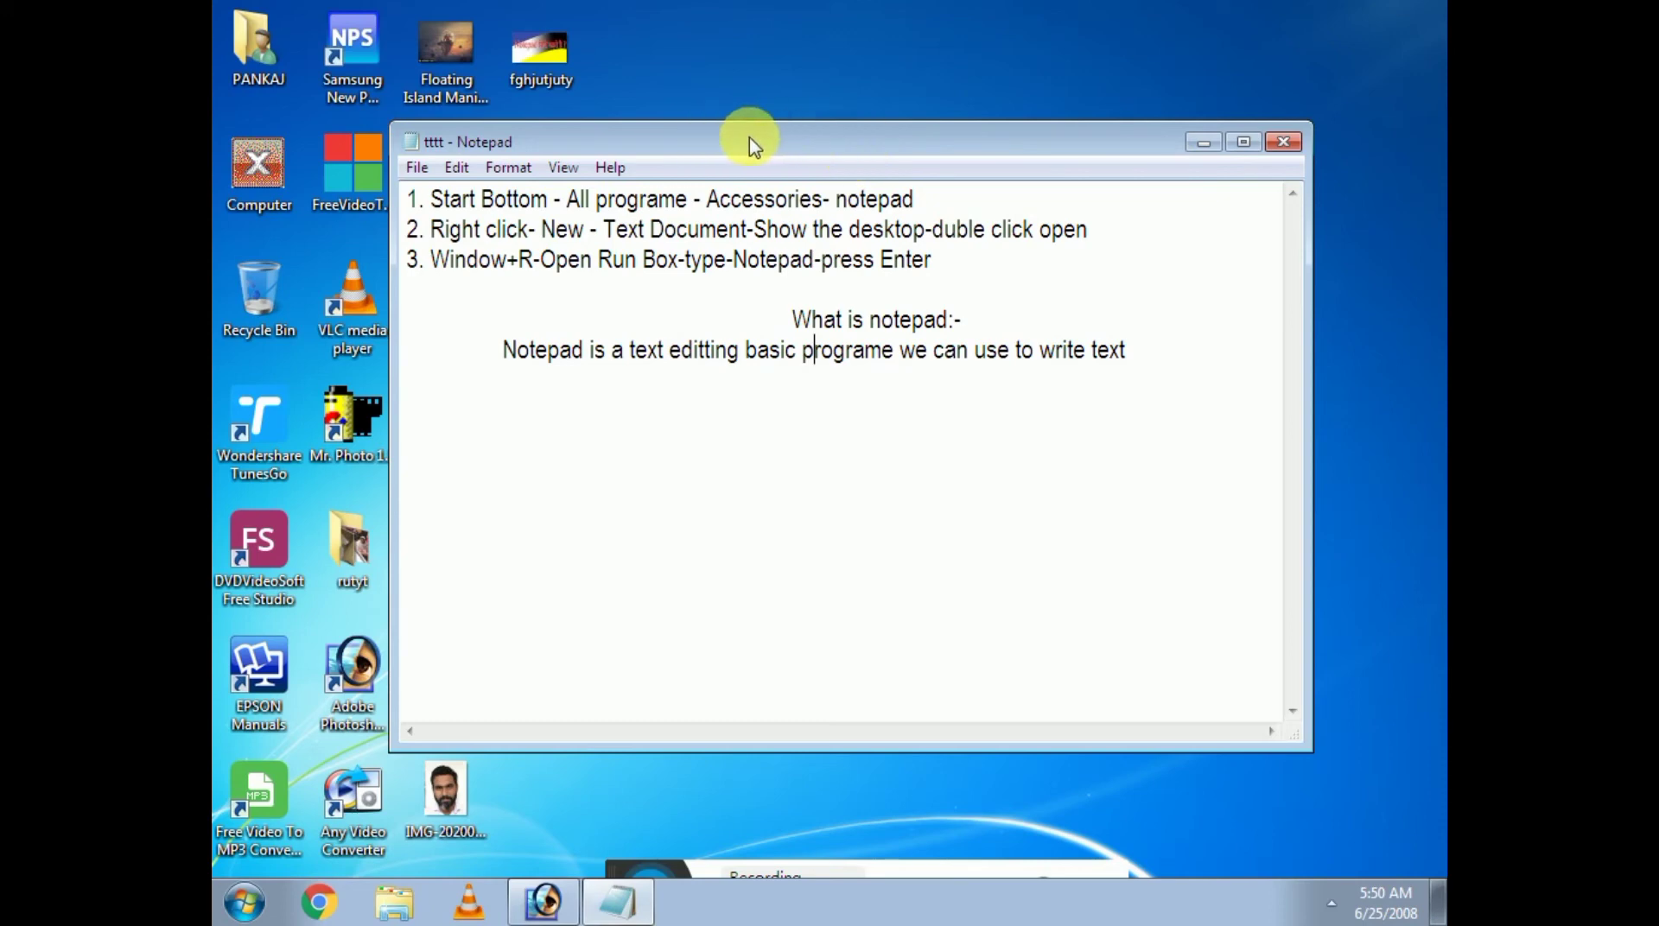
double_click(834, 145)
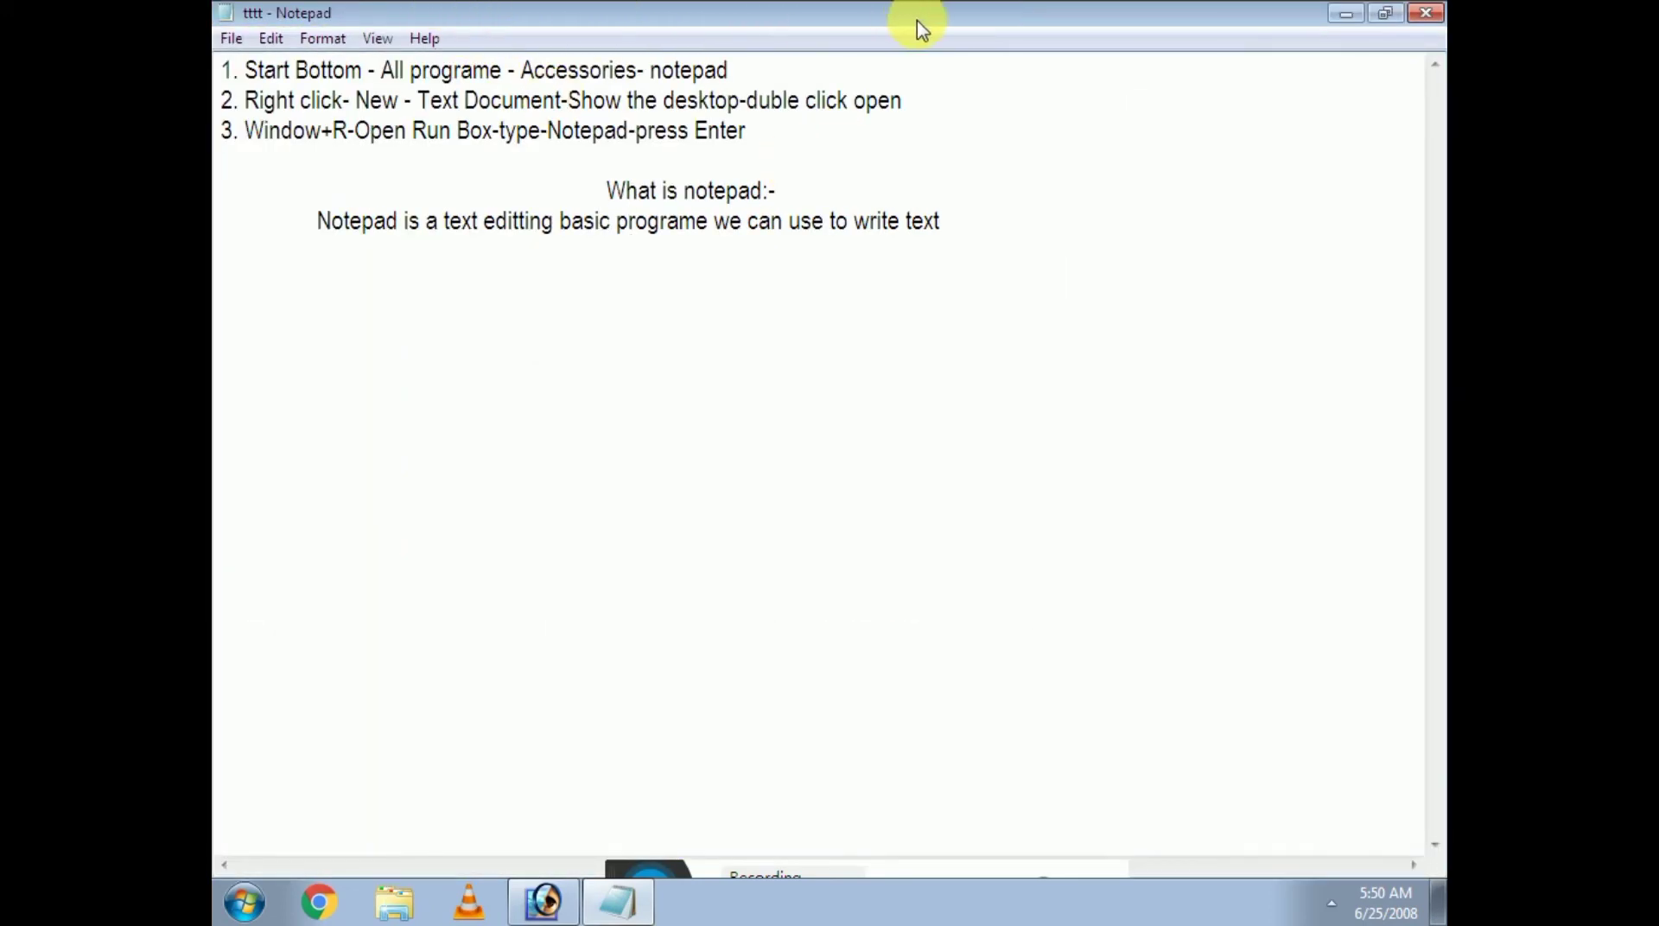
left_click_drag(919, 29, 907, 174)
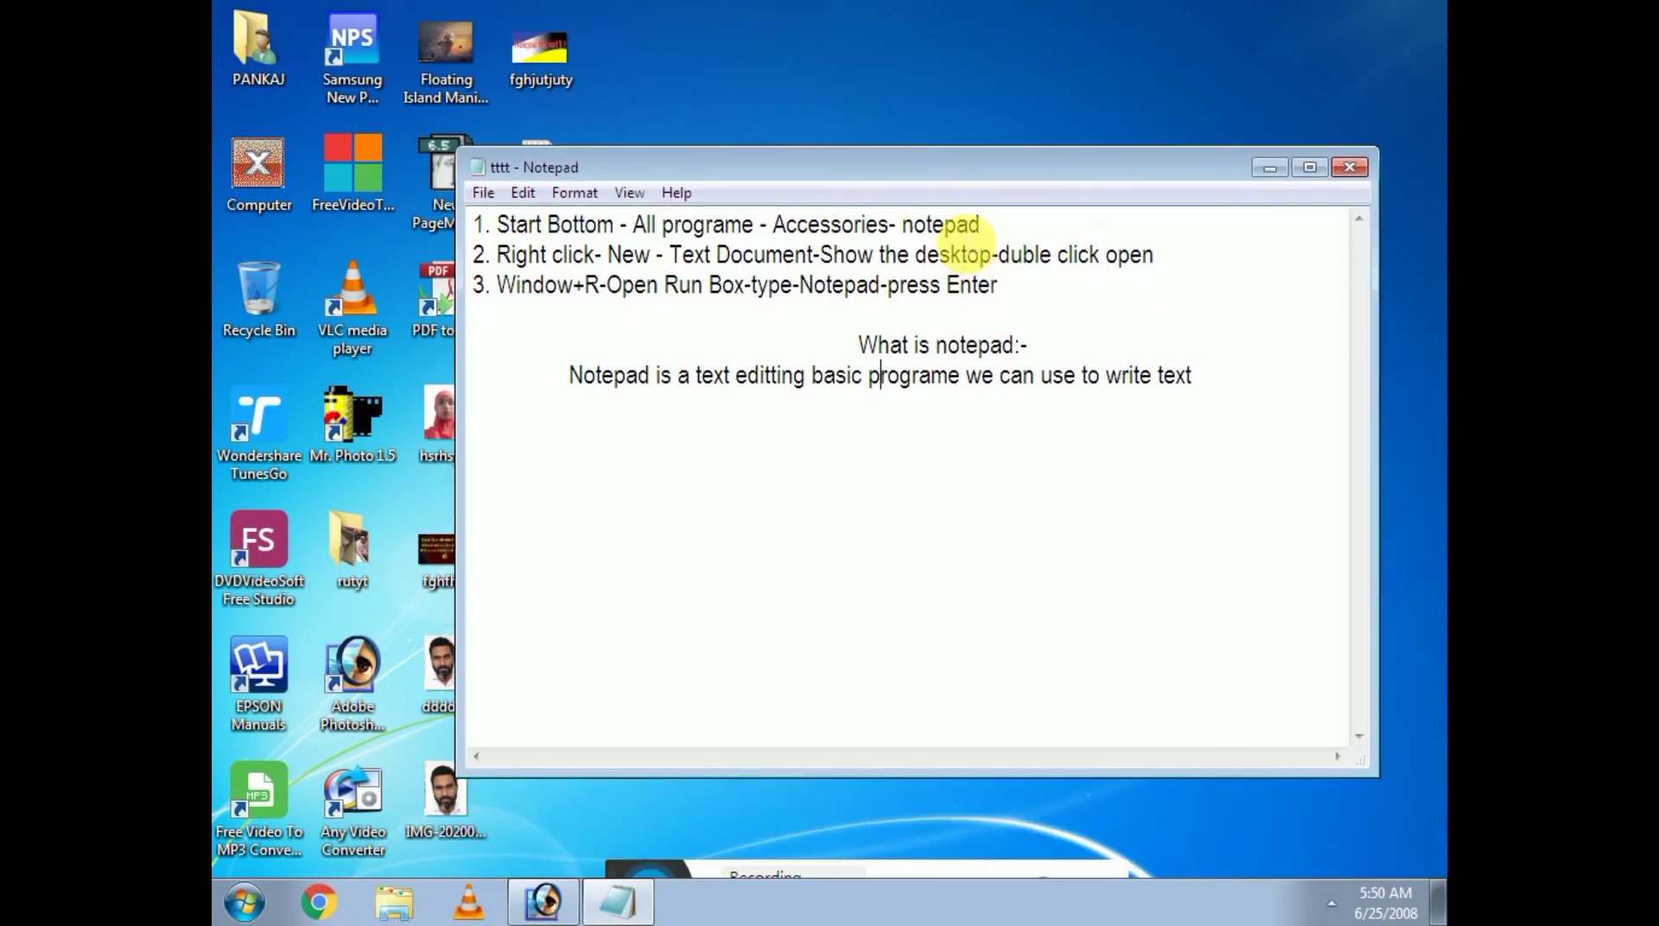
left_click_drag(948, 173, 956, 8)
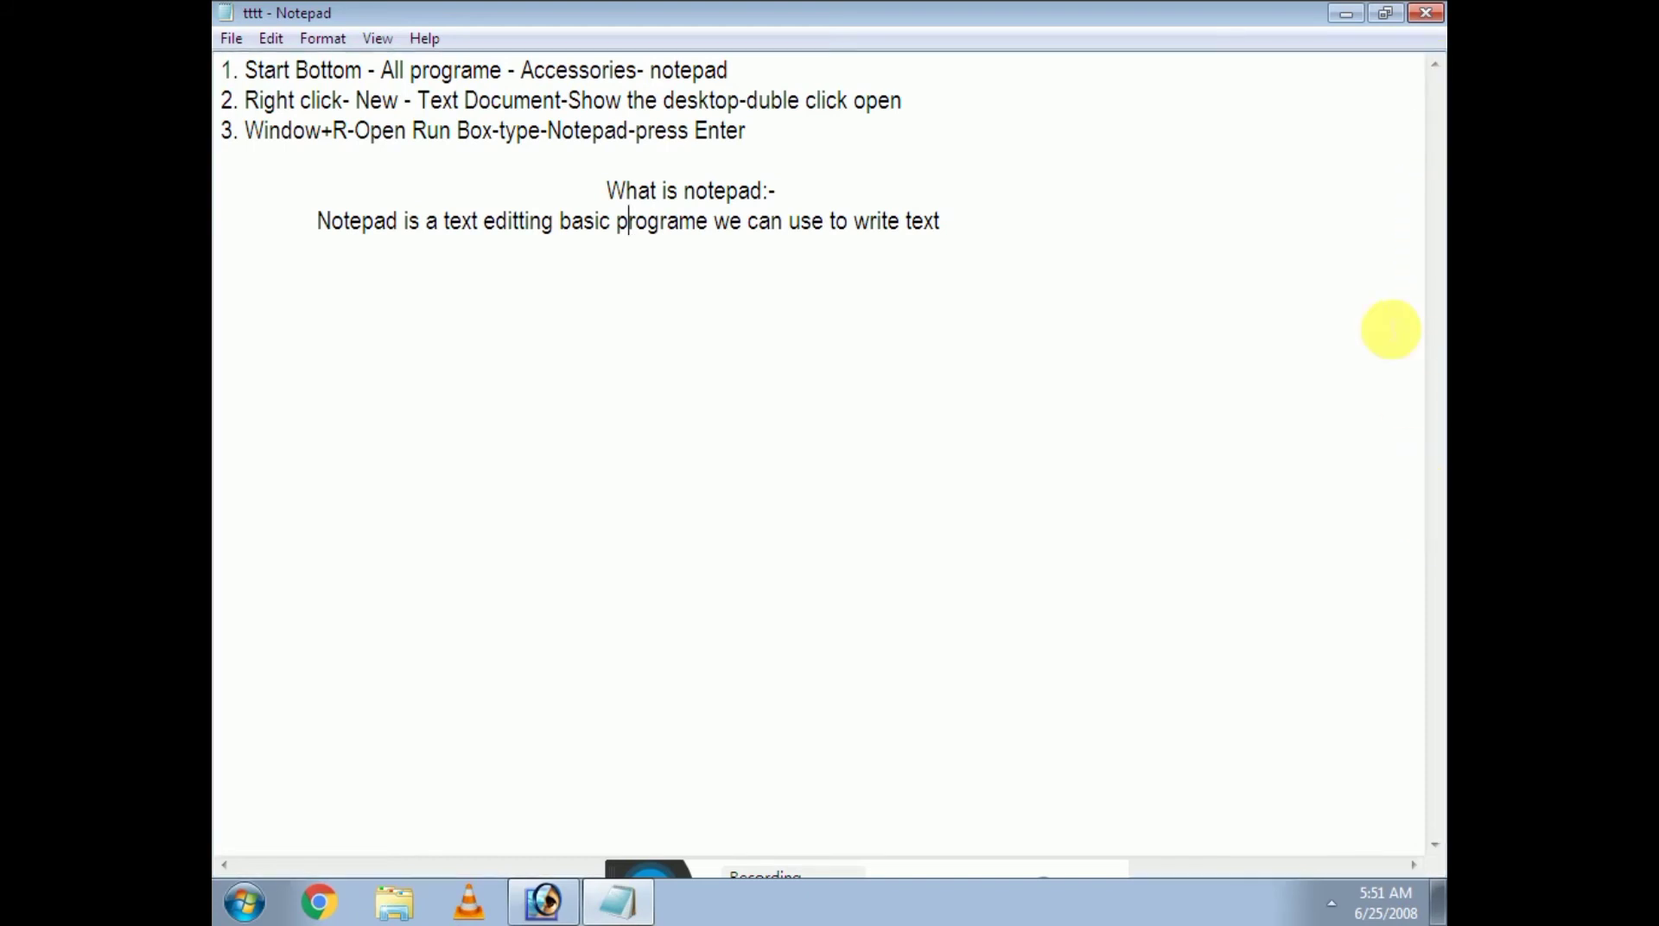
Turn on the status bar and place the text cursor within the Notepad definition line
key("End")
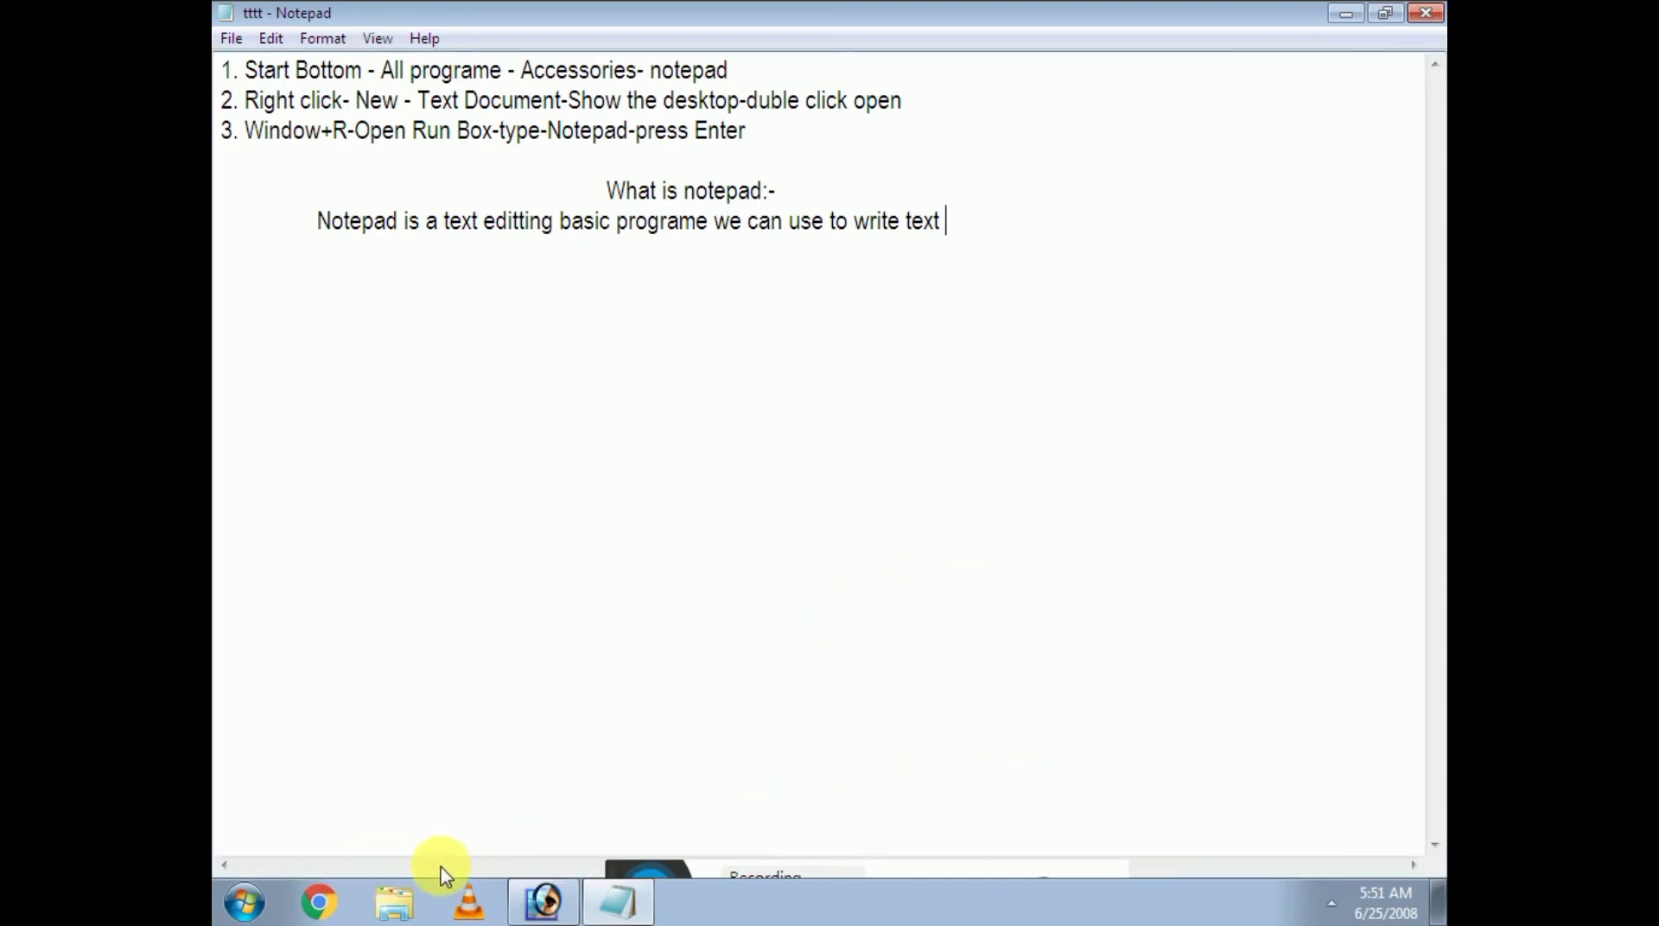
left_click(378, 38)
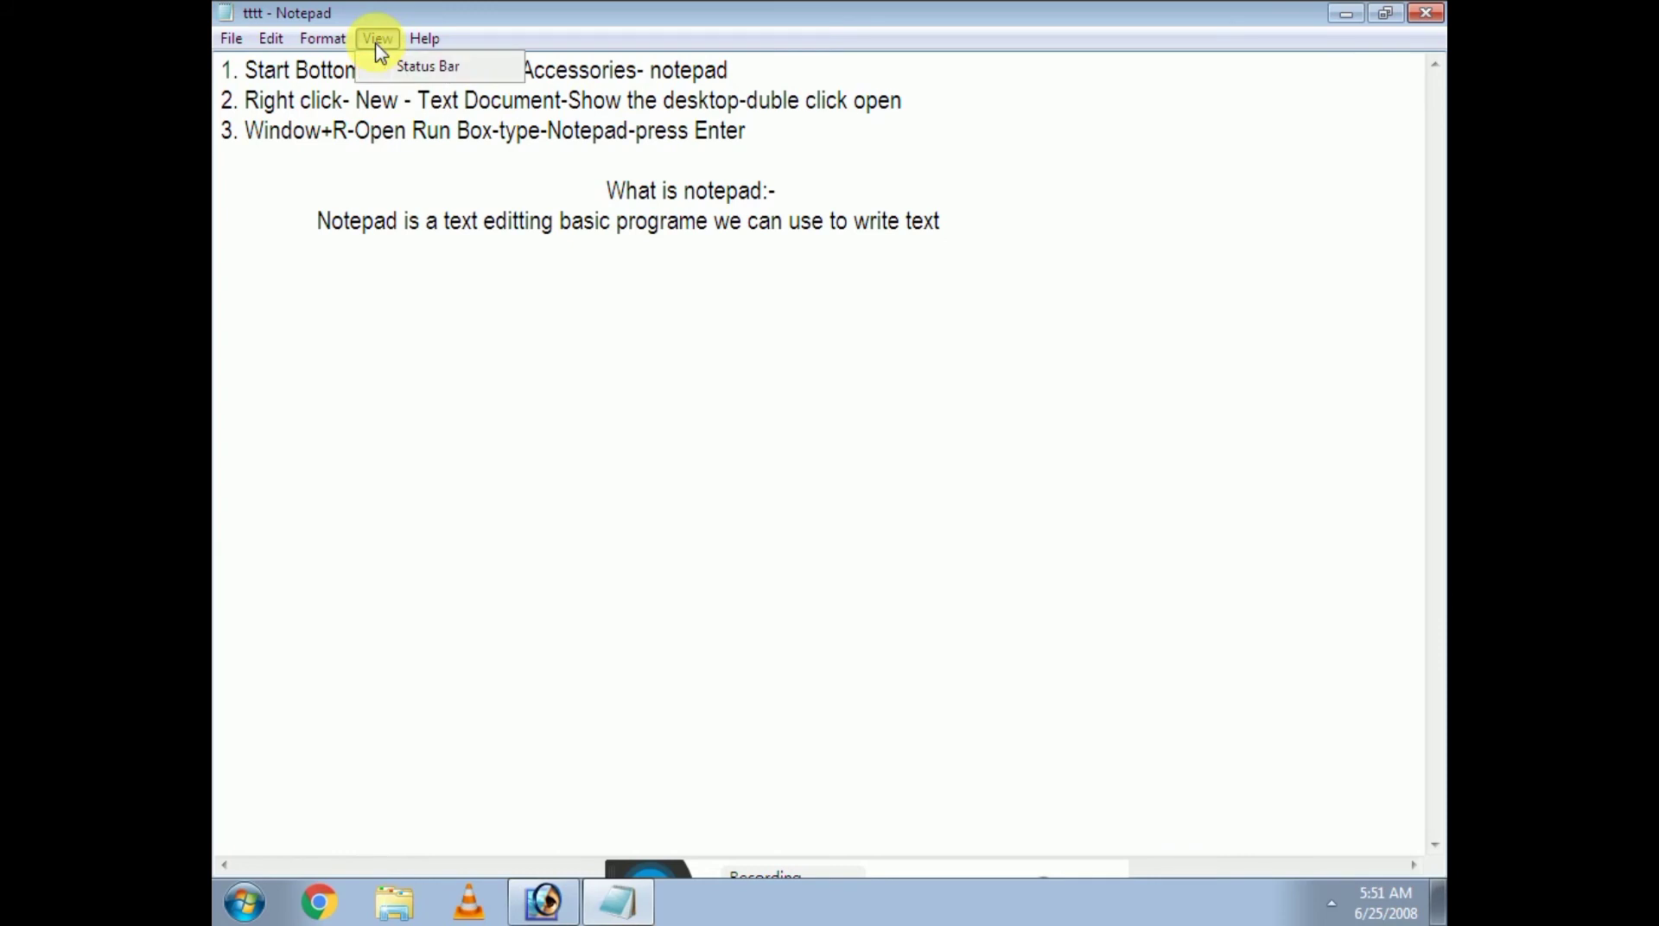
left_click(430, 67)
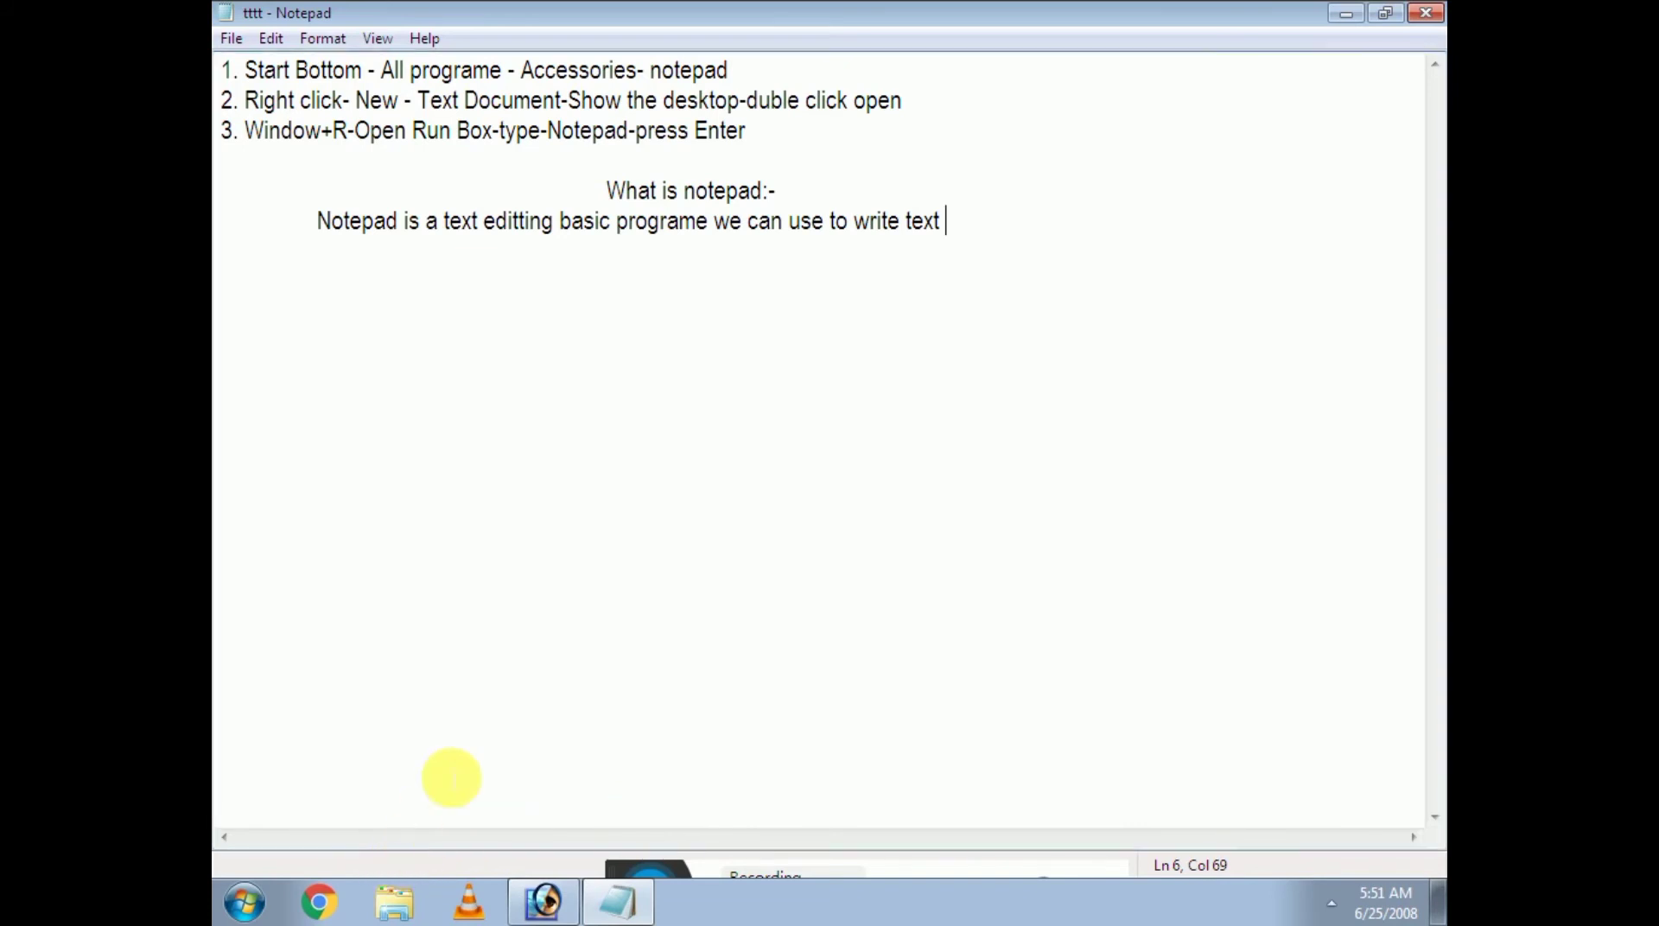
left_click(452, 778)
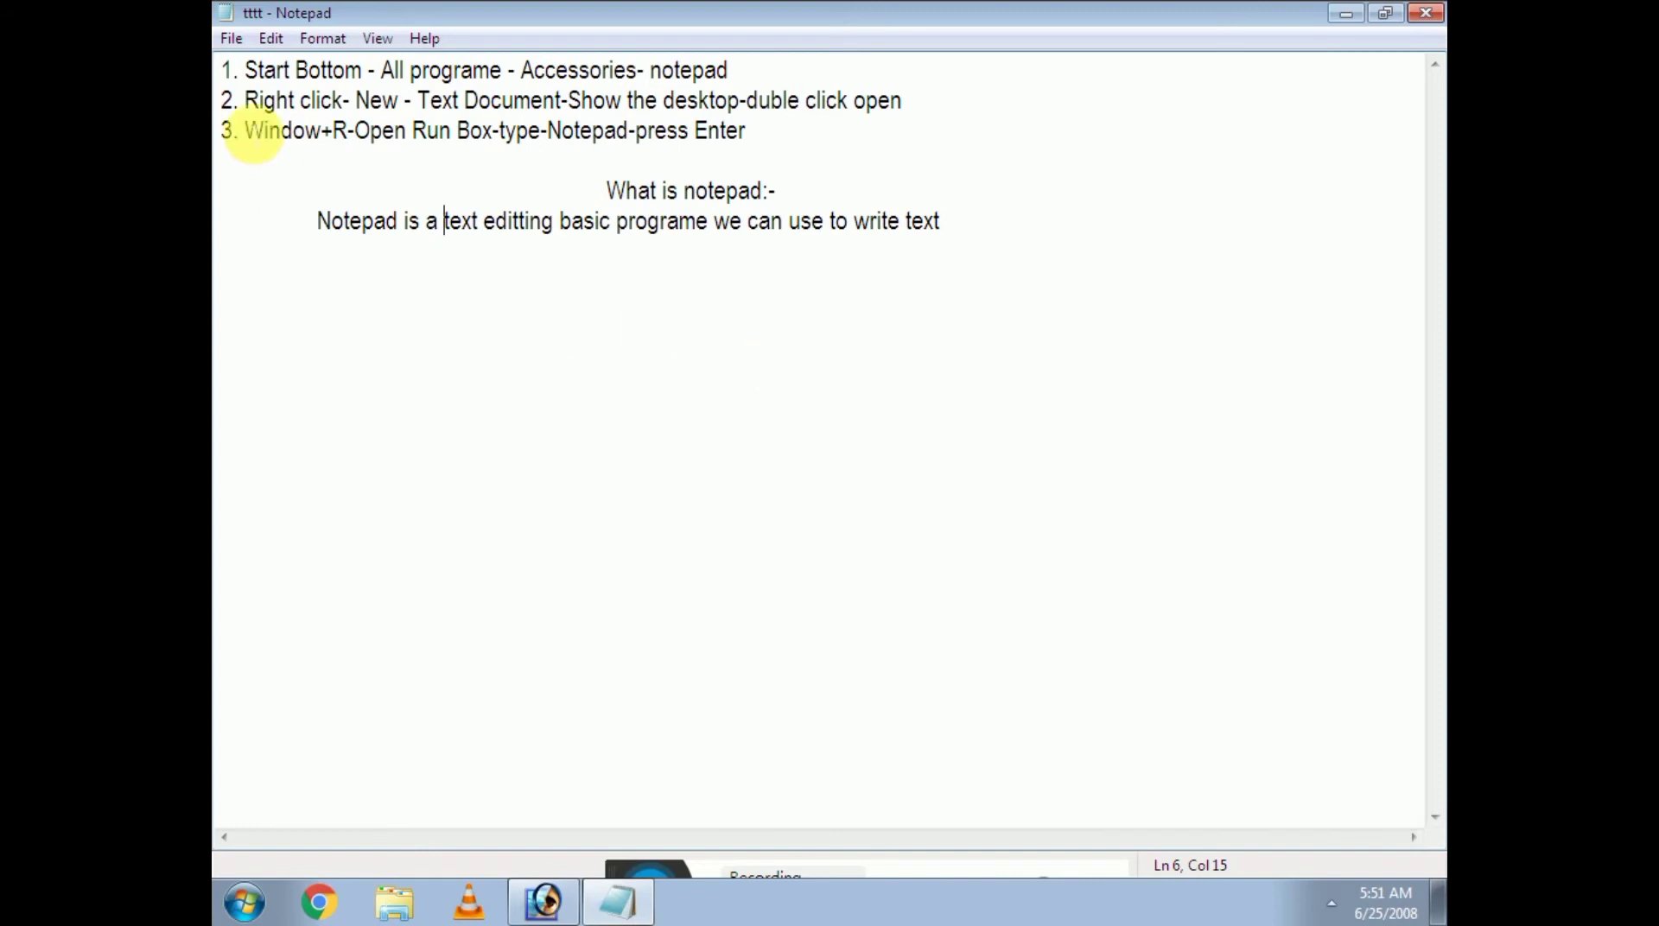
left_click(232, 39)
mouse_move(273, 41)
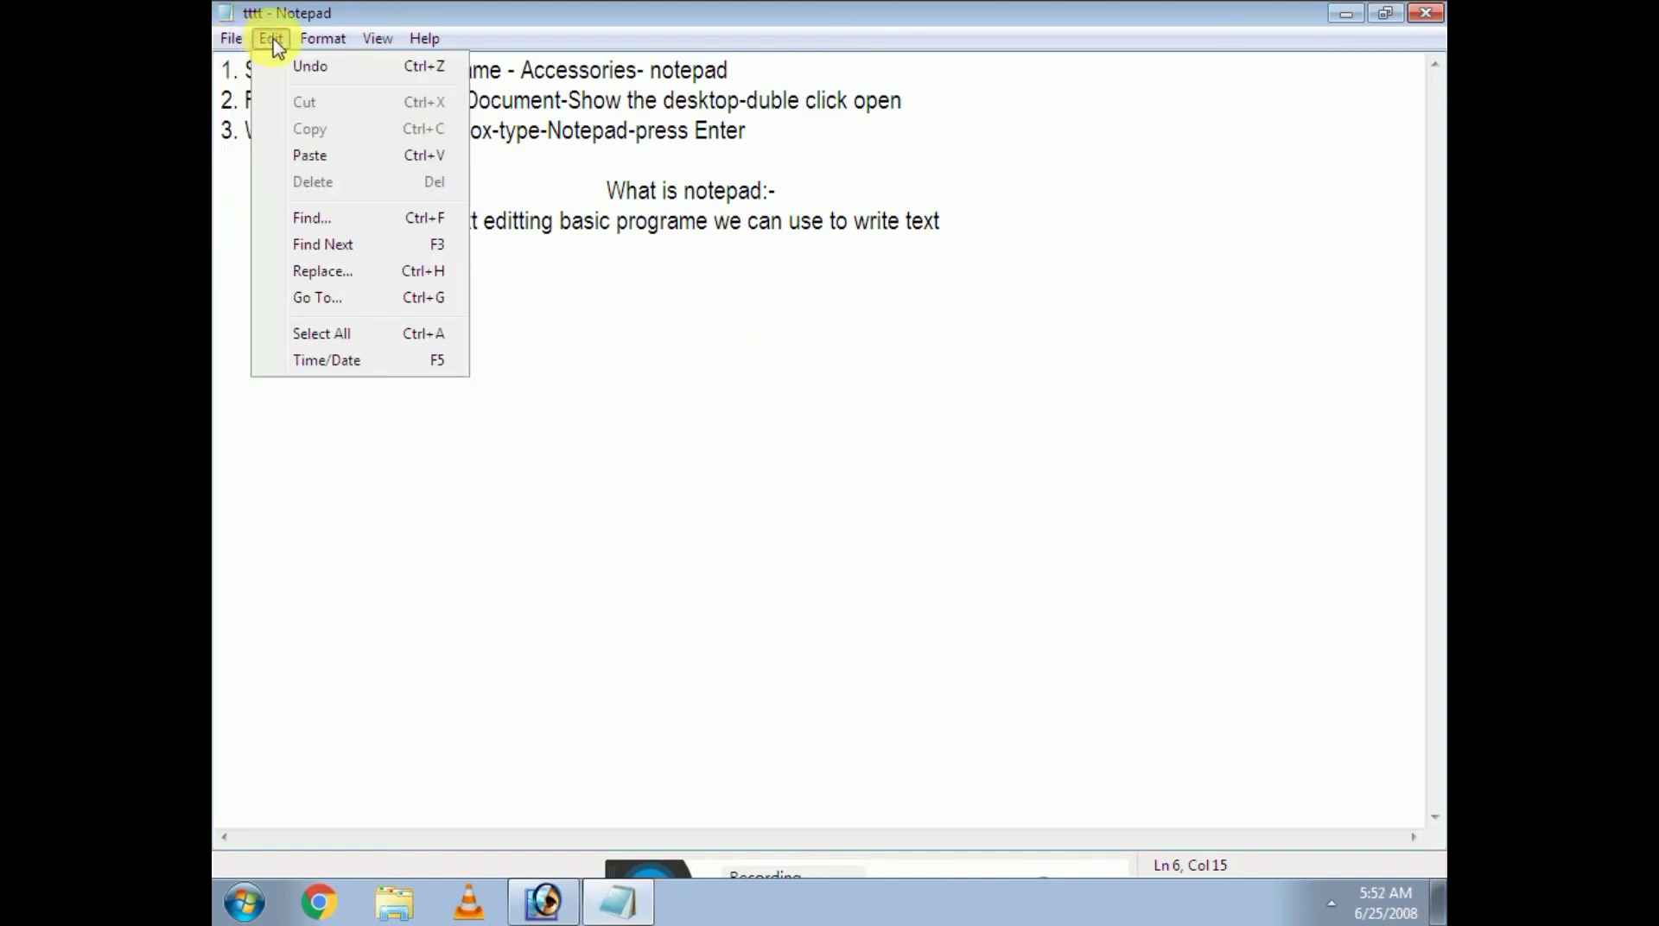
mouse_move(385, 41)
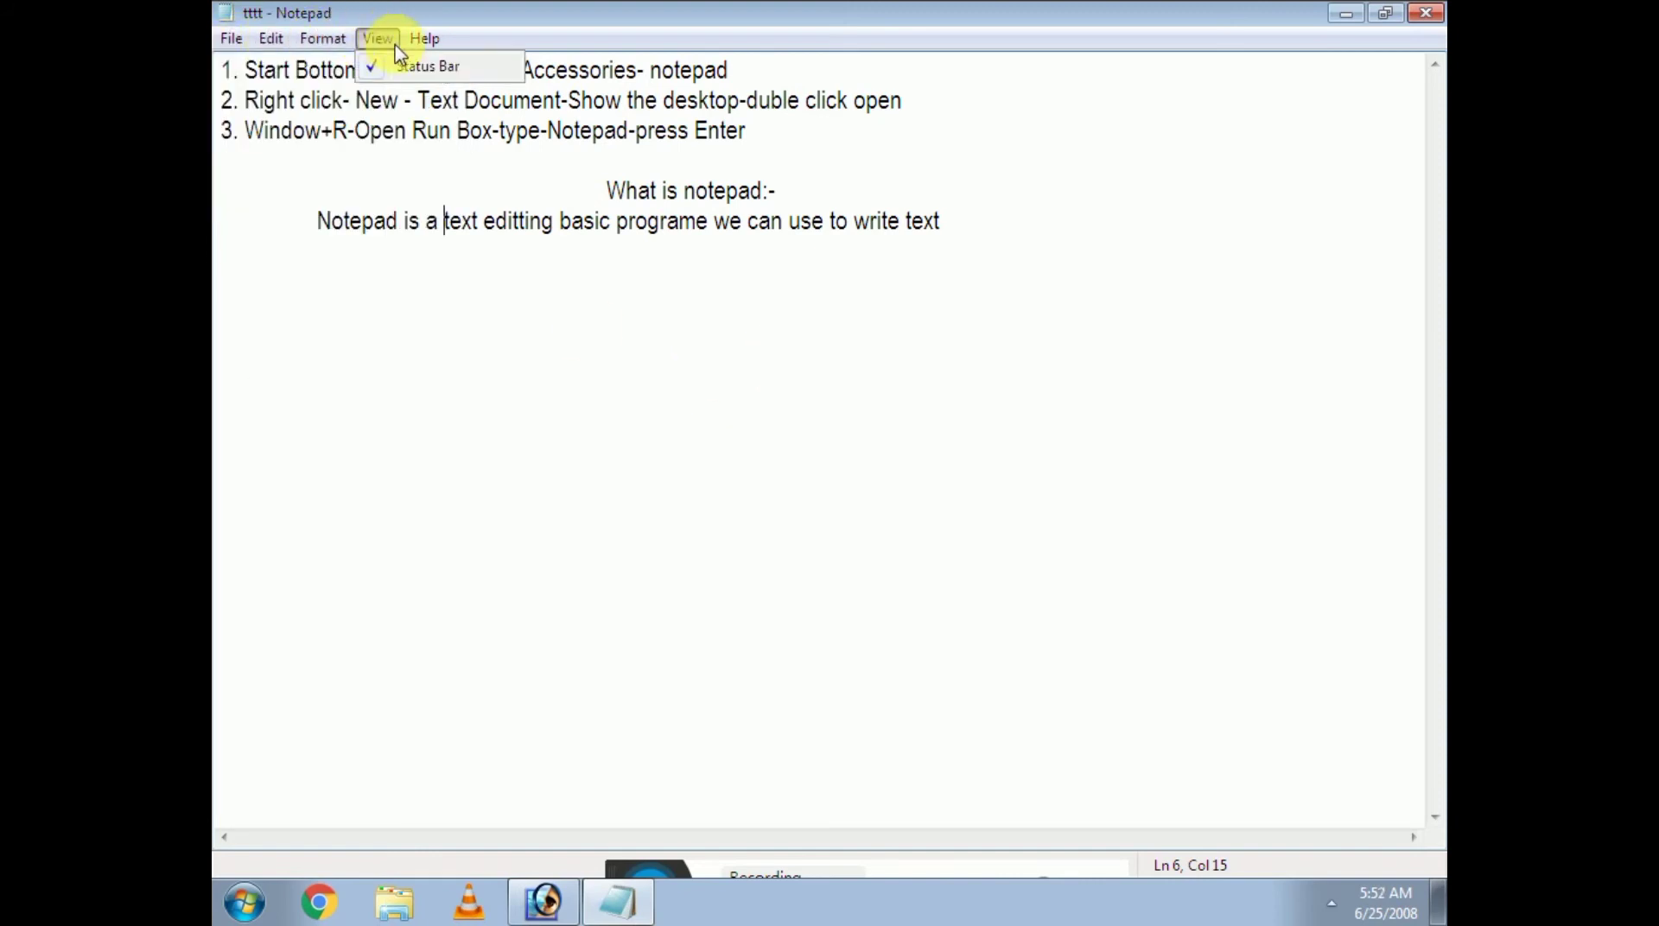
left_click(449, 367)
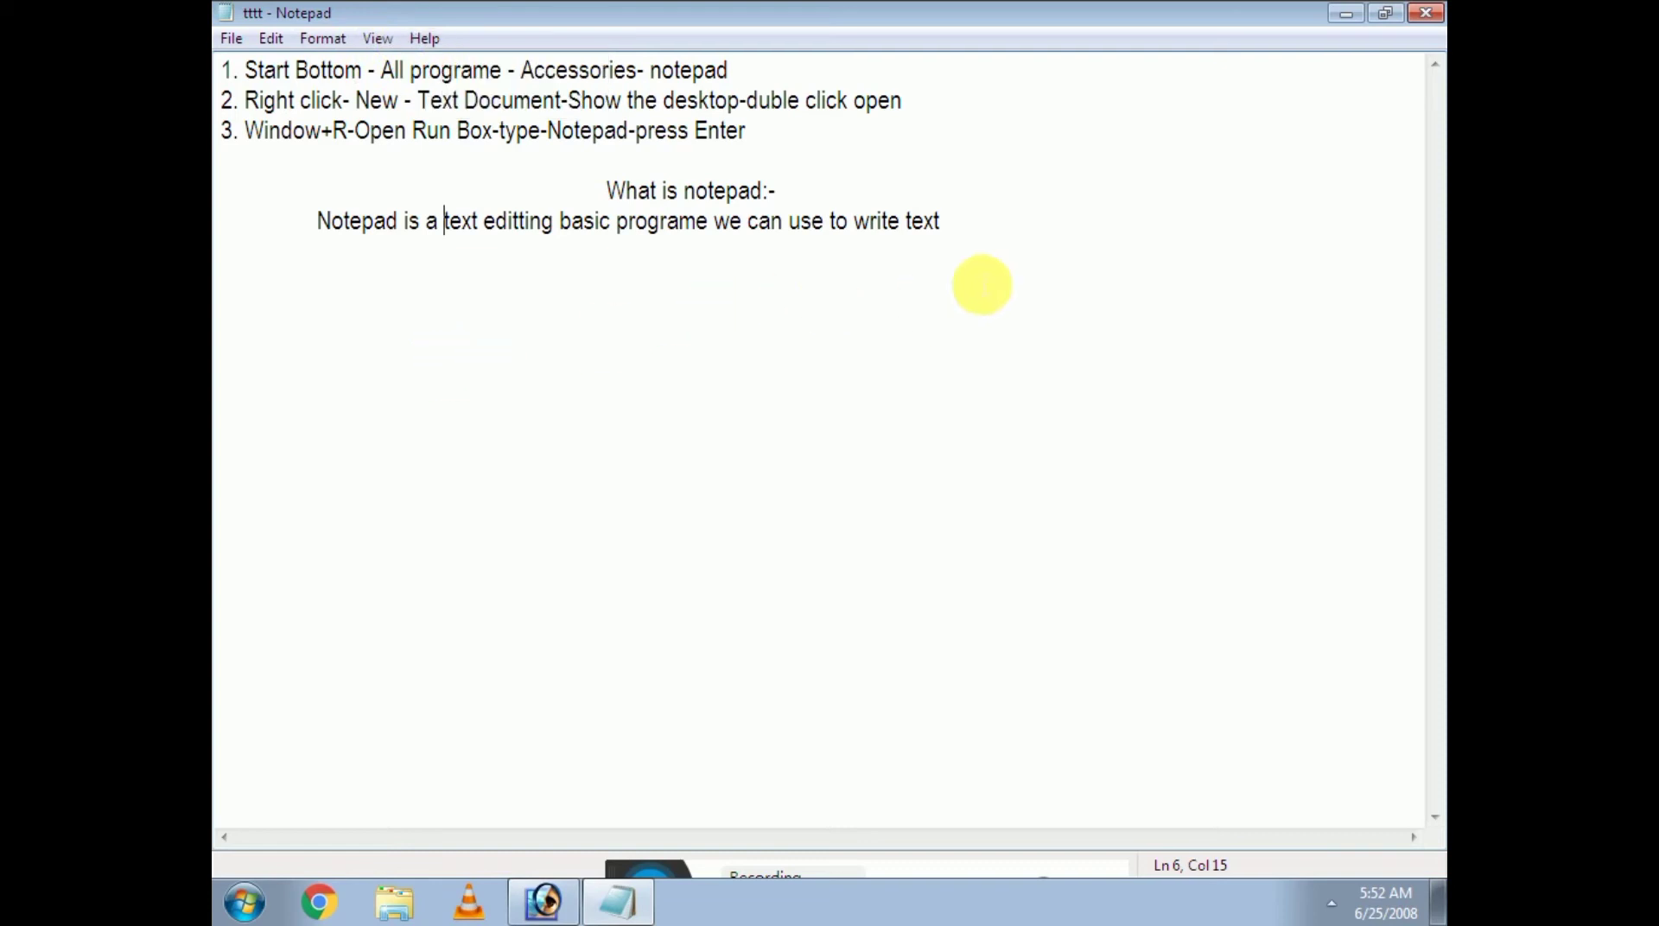
Start a new line below the Notepad definition sentence
left_click(992, 232)
key("Return")
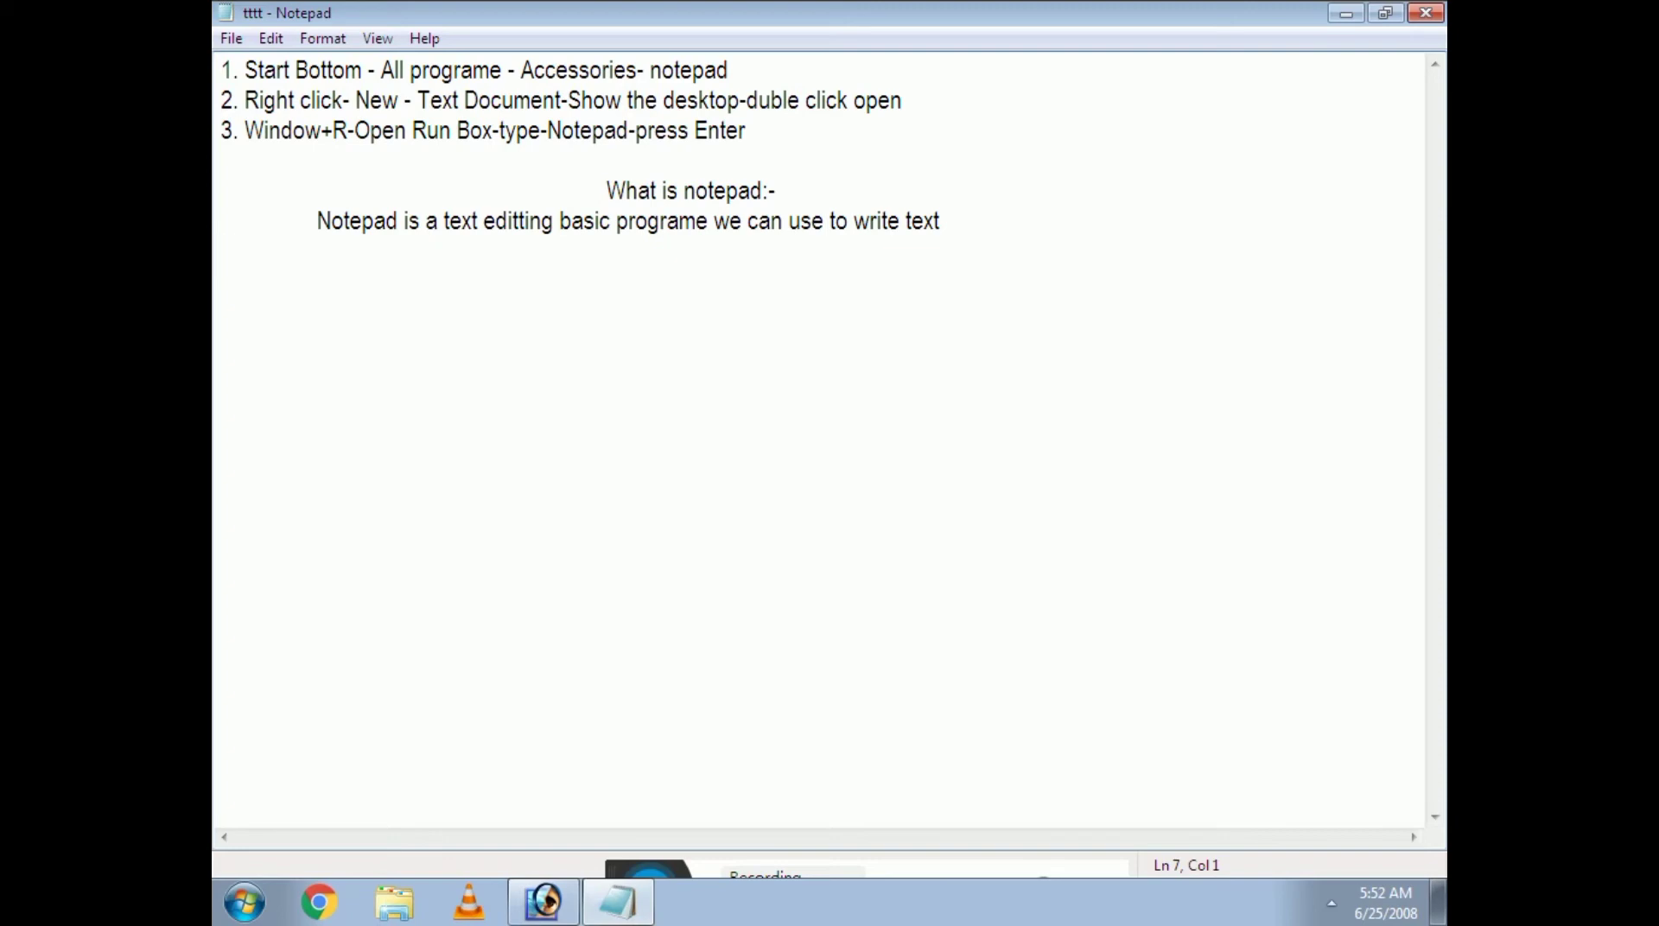
Examine the commands grouped under File, Edit, Format, View and Help without applying any of them
left_click(233, 41)
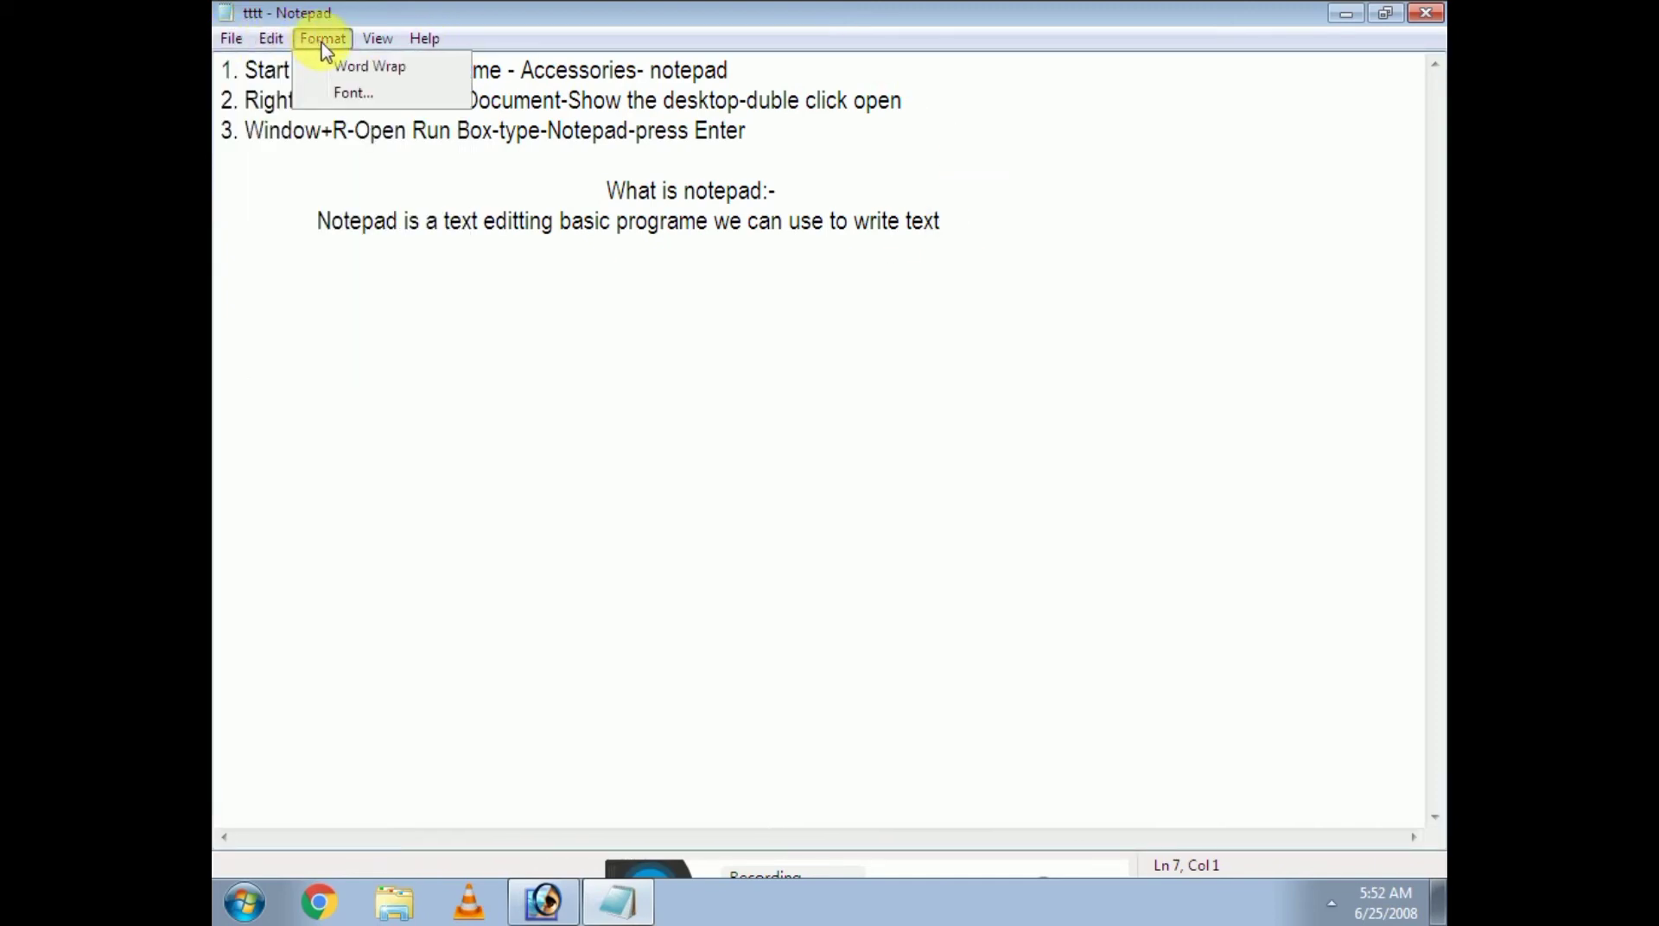
mouse_move(375, 38)
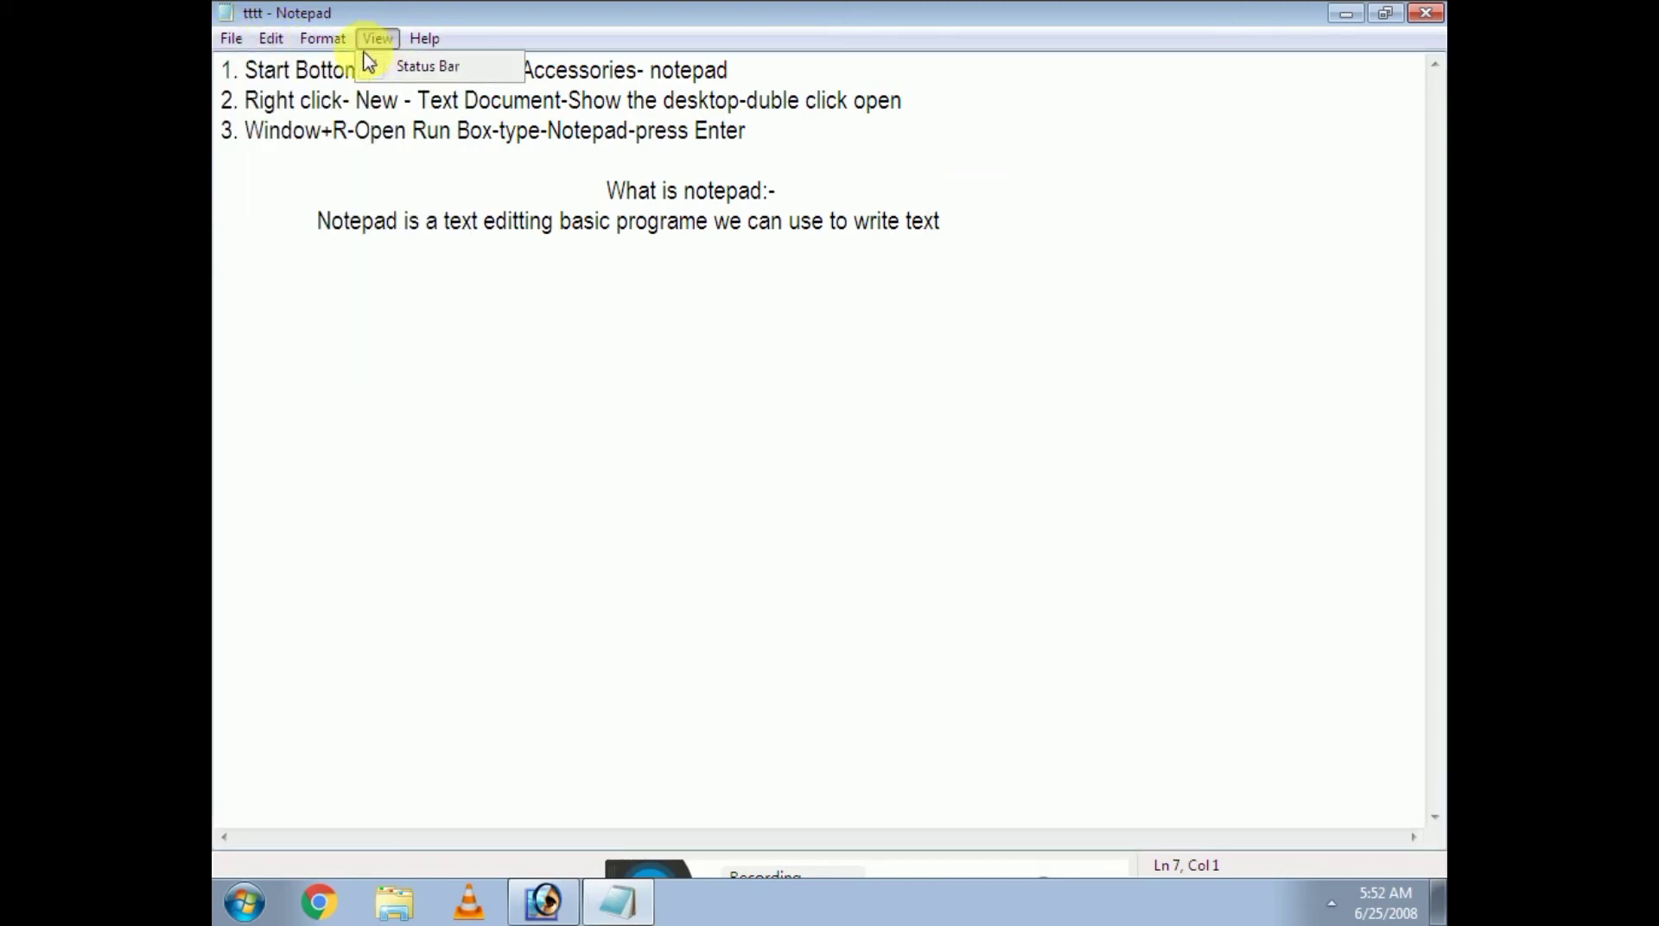
left_click(270, 36)
left_click(231, 39)
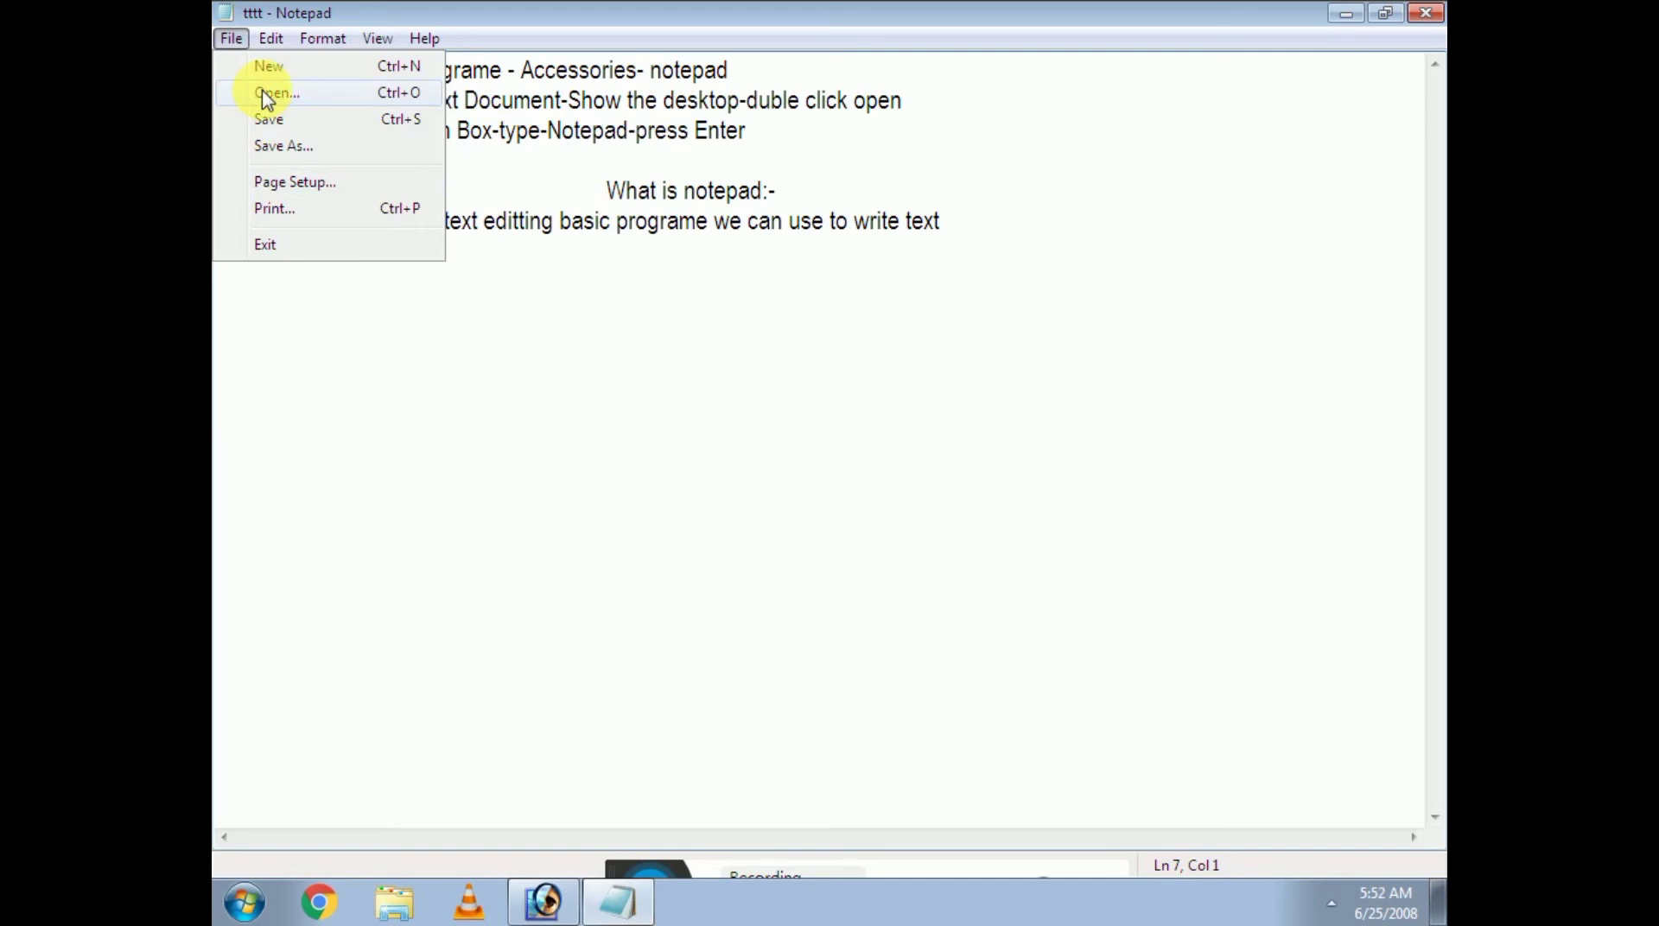
mouse_move(273, 34)
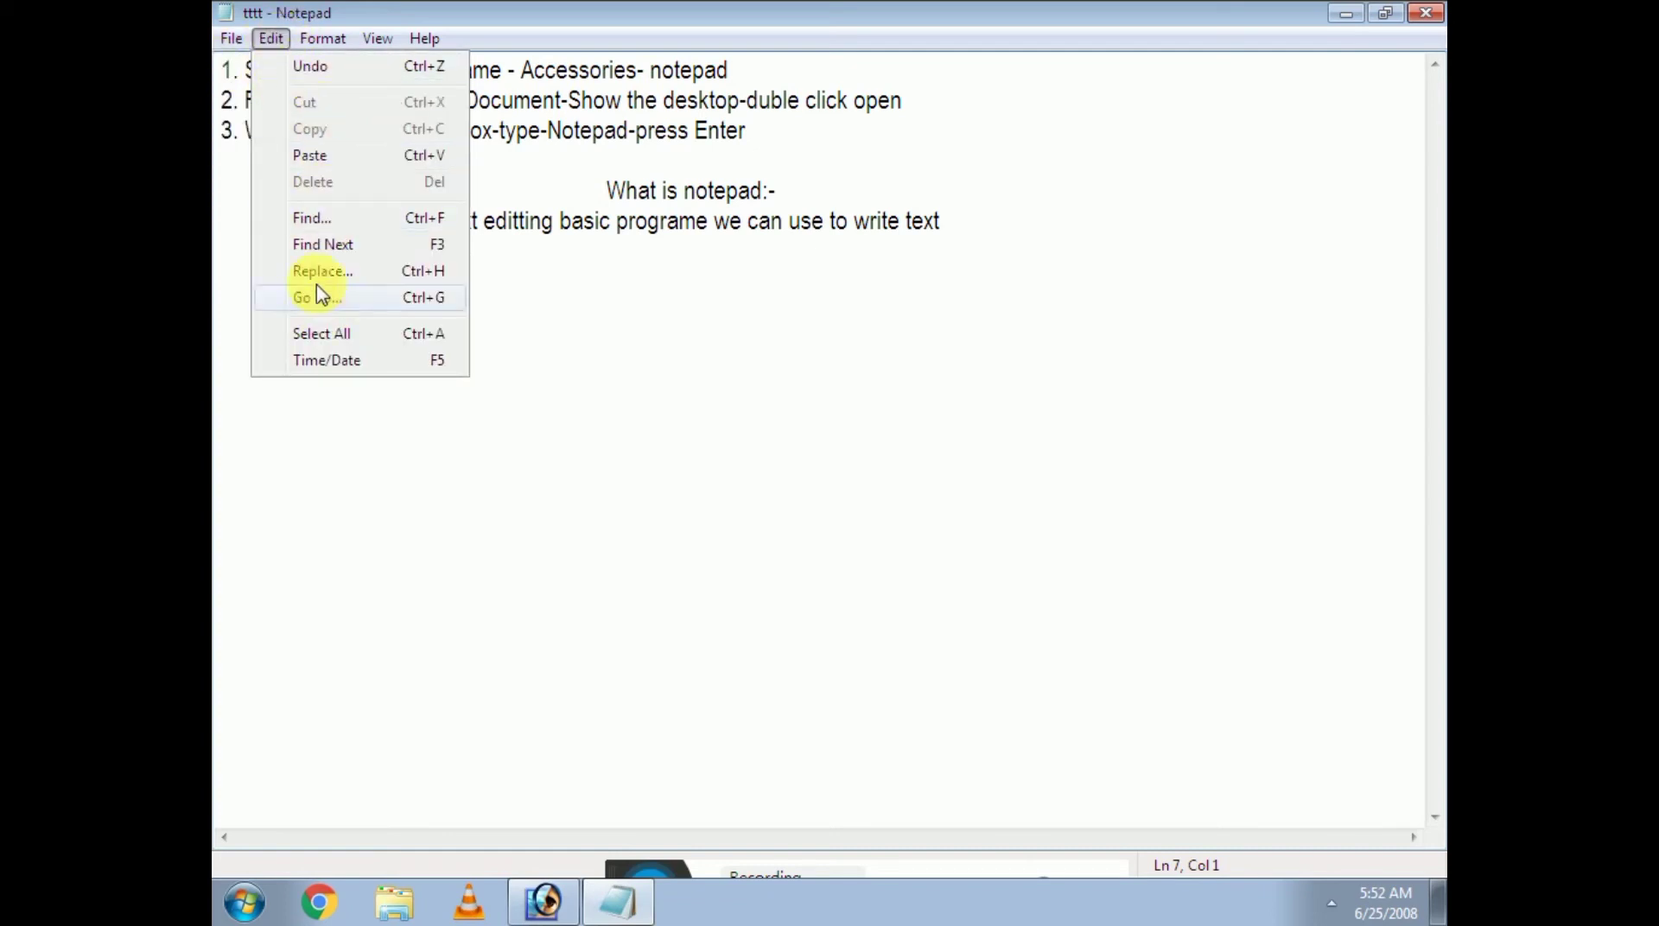
mouse_move(317, 55)
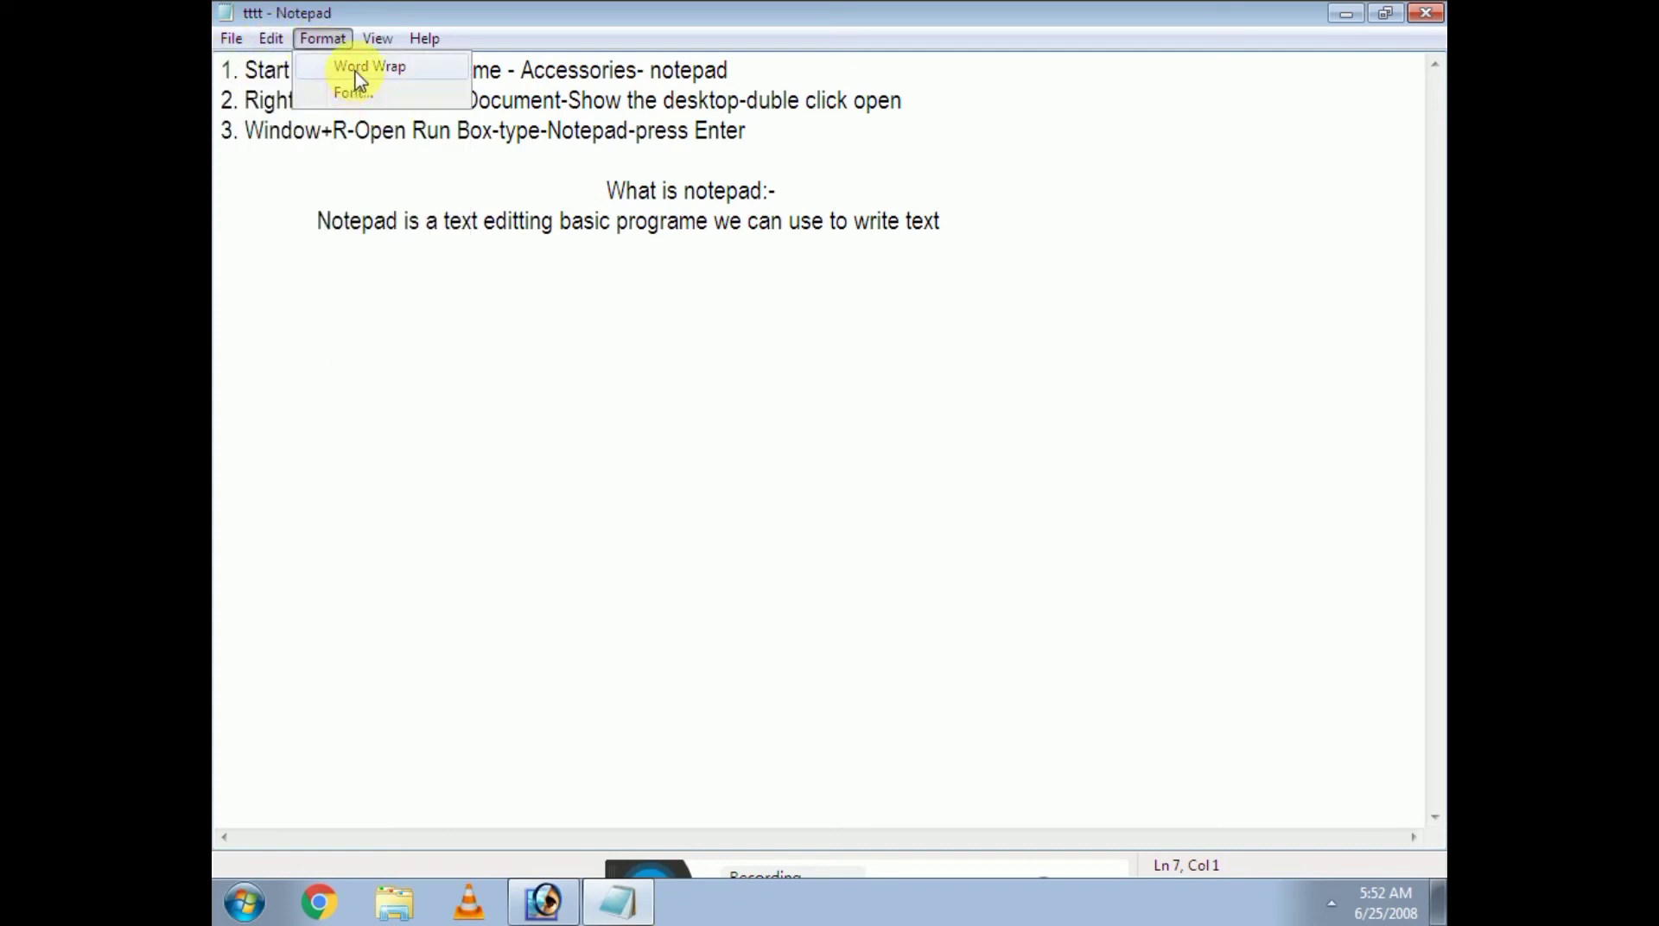
mouse_move(379, 41)
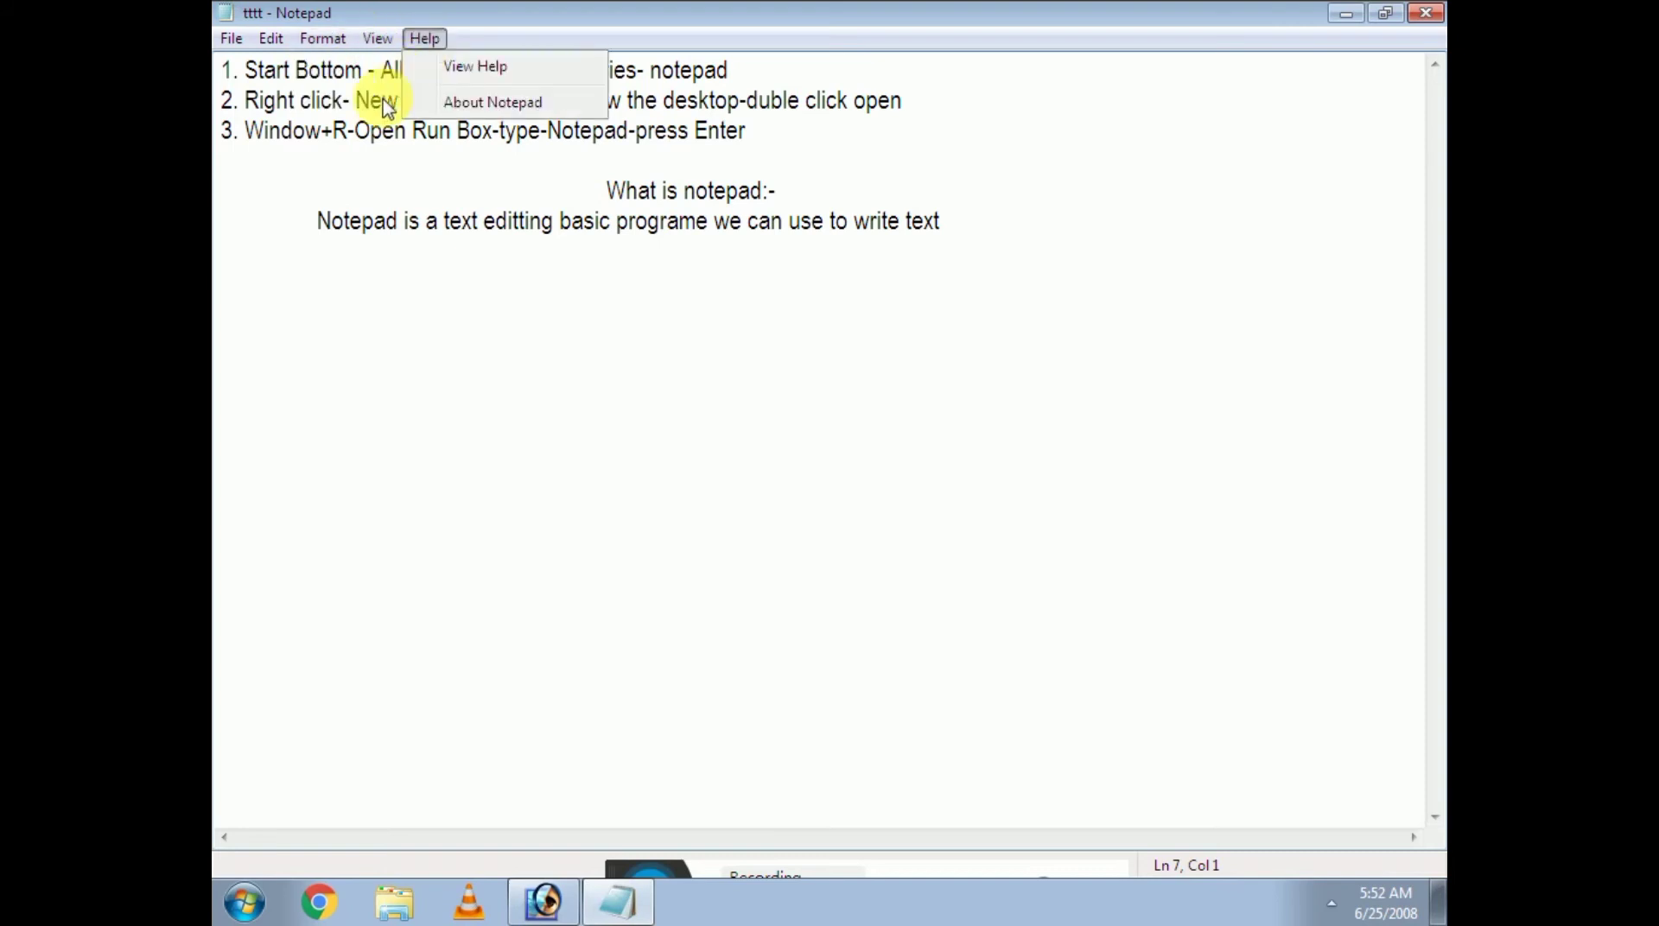
left_click(386, 354)
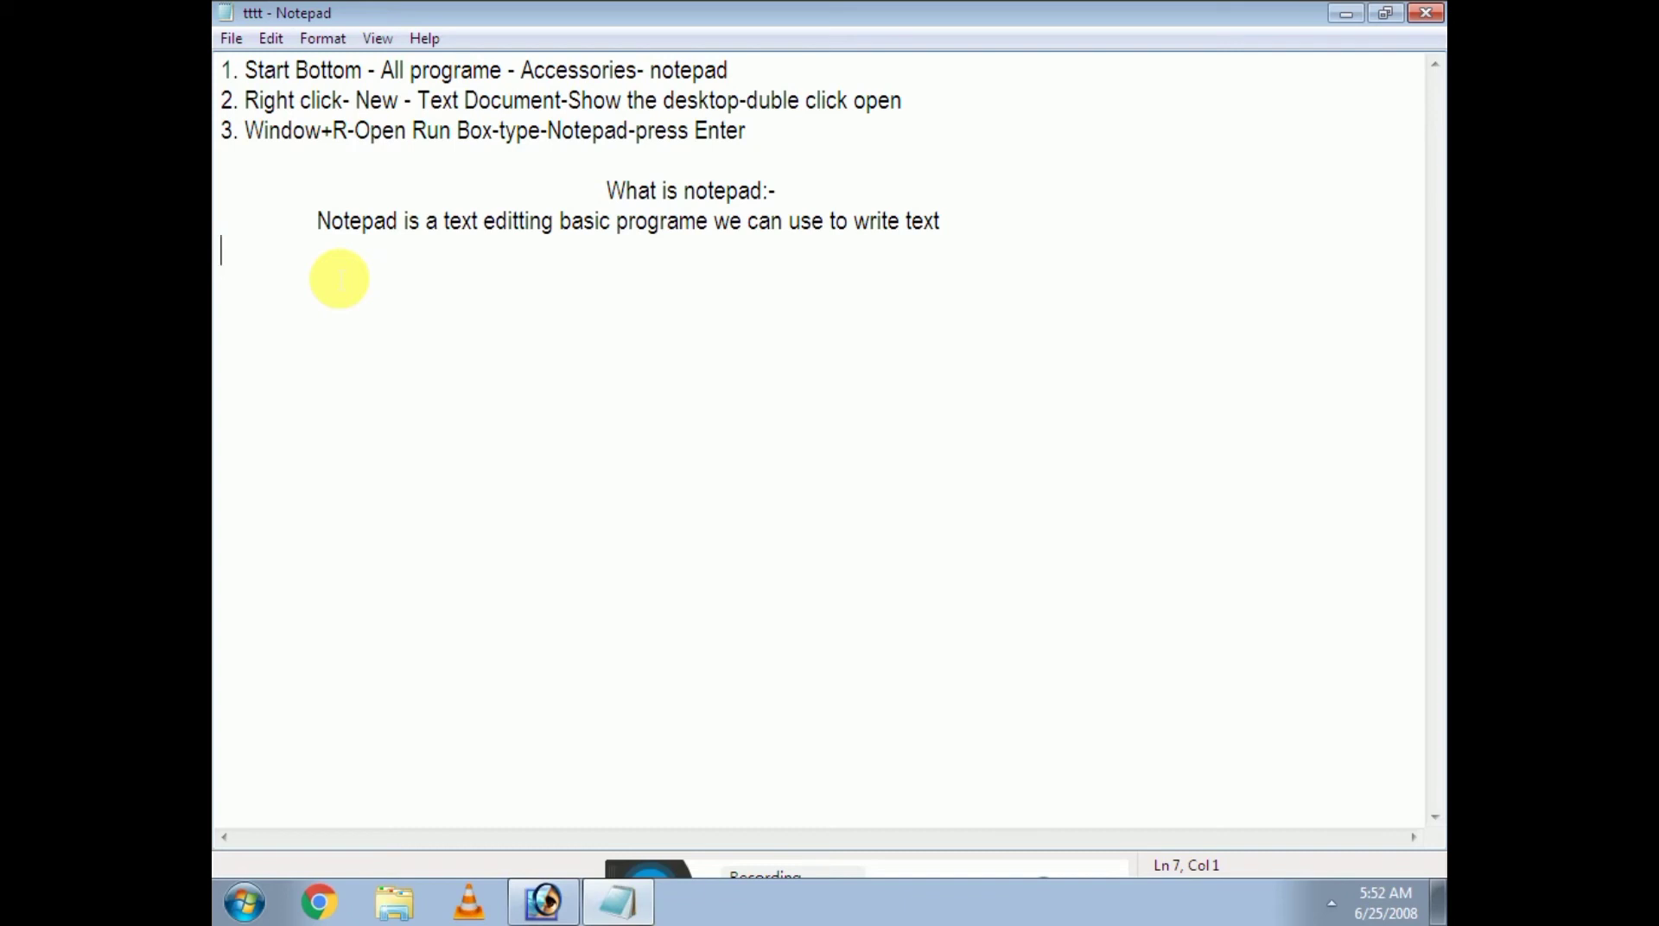
left_click(231, 38)
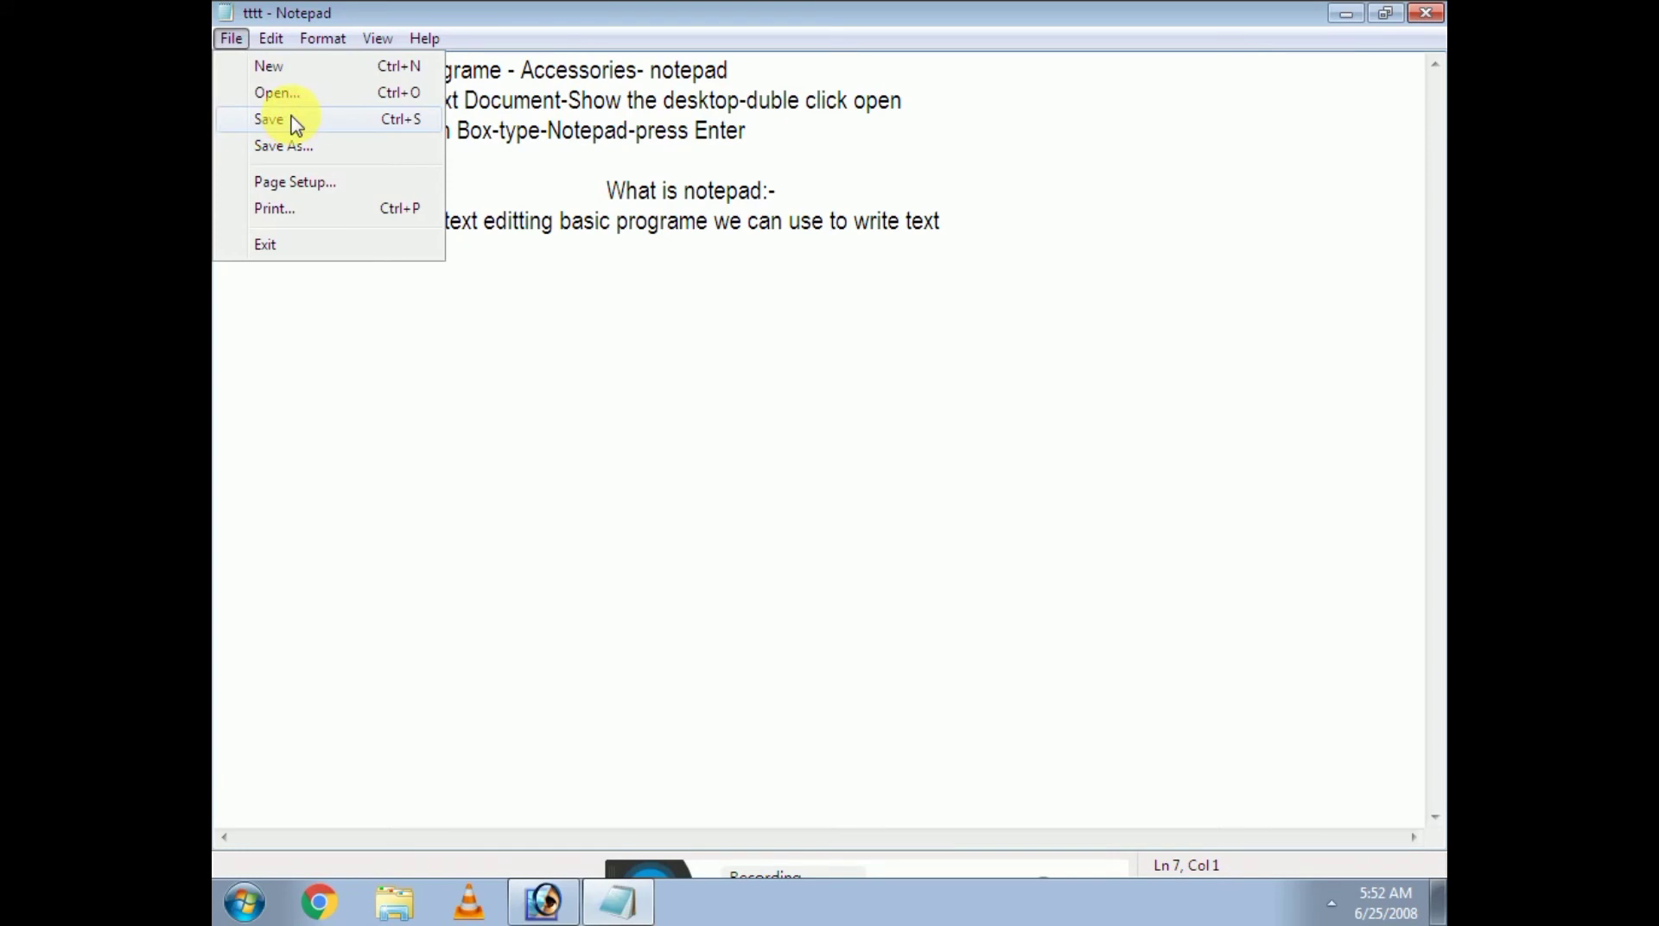
left_click(377, 38)
left_click(232, 40)
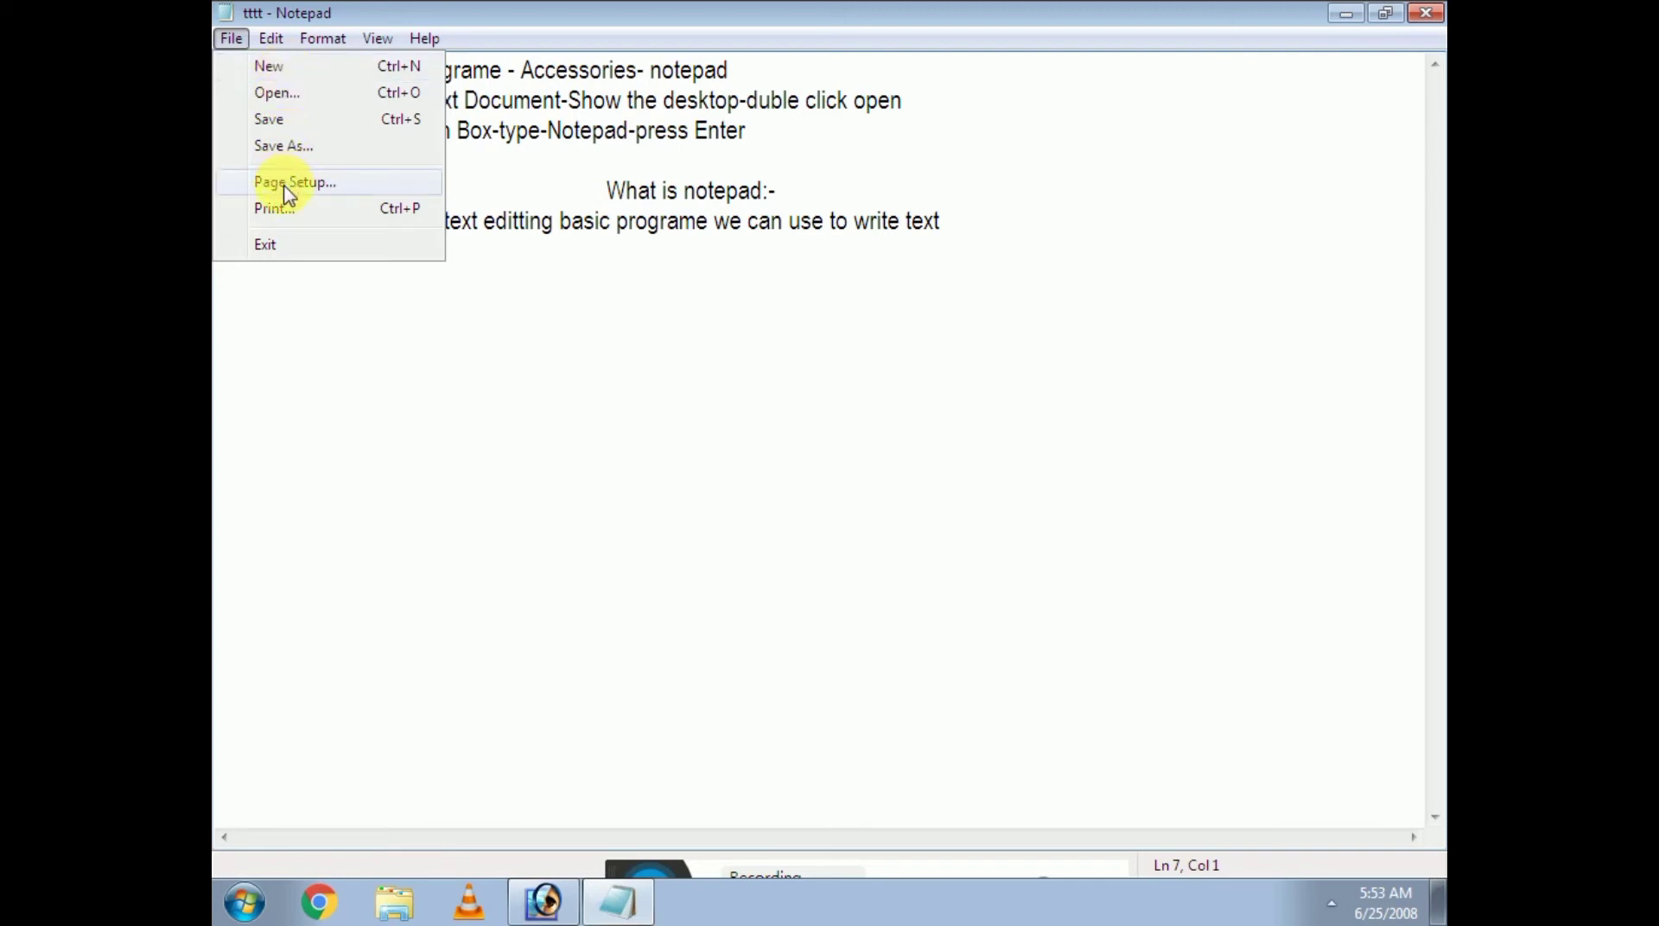
left_click(370, 397)
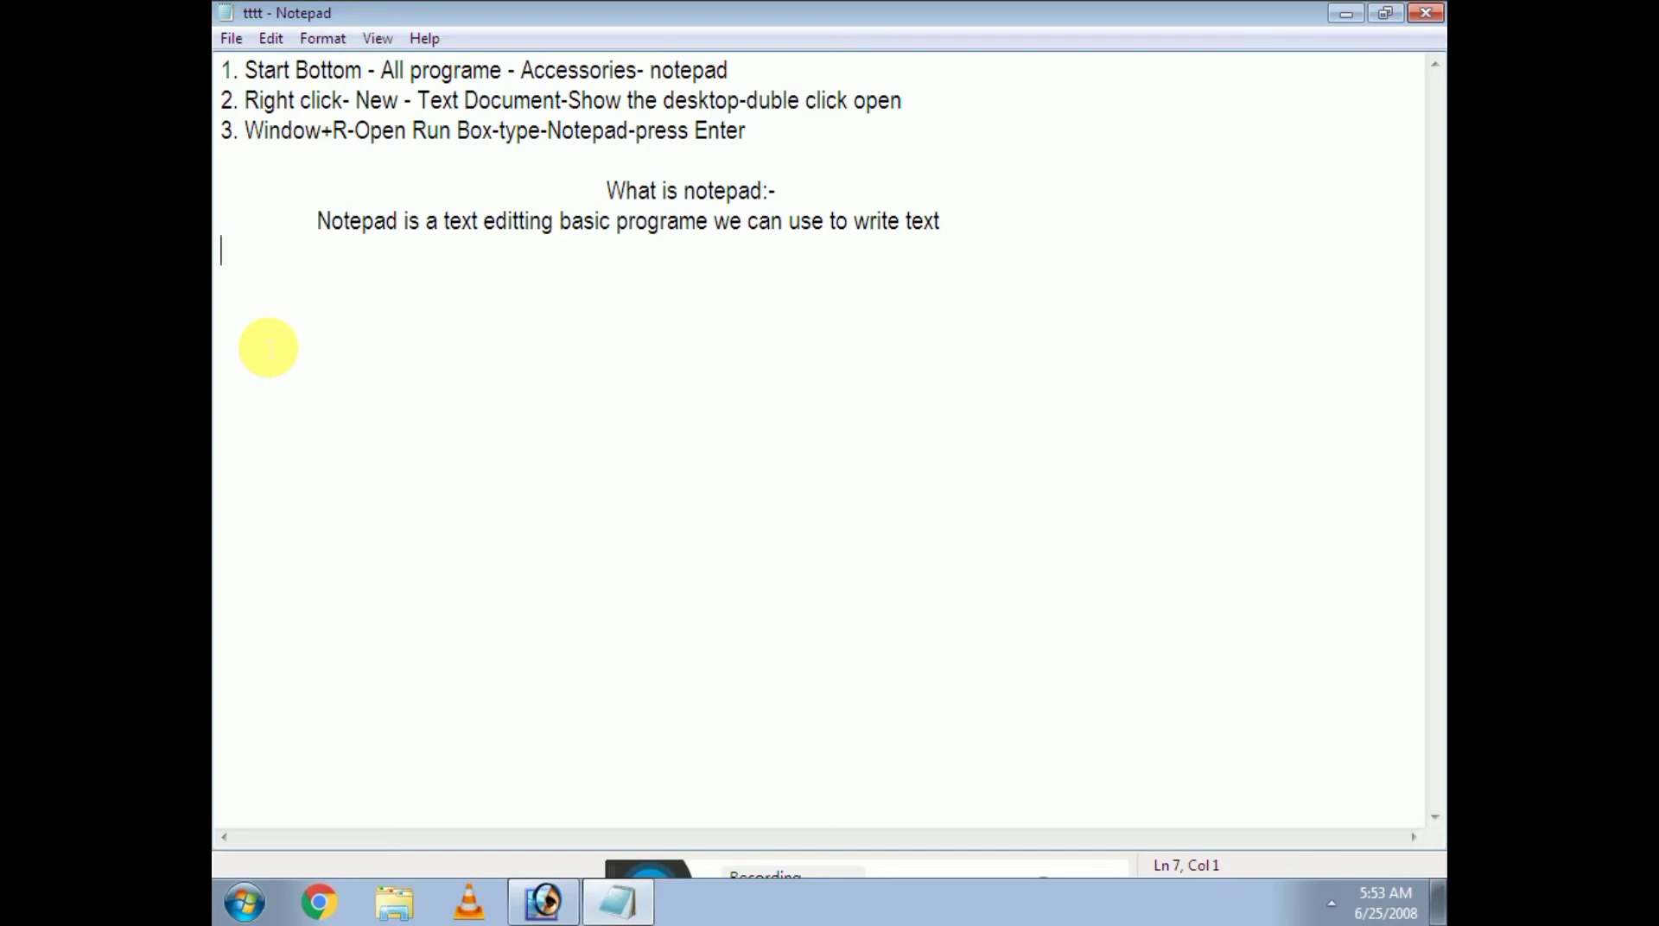
Write the heading "5 type of in notepad" on the line below the Notepad definition
type("5 ")
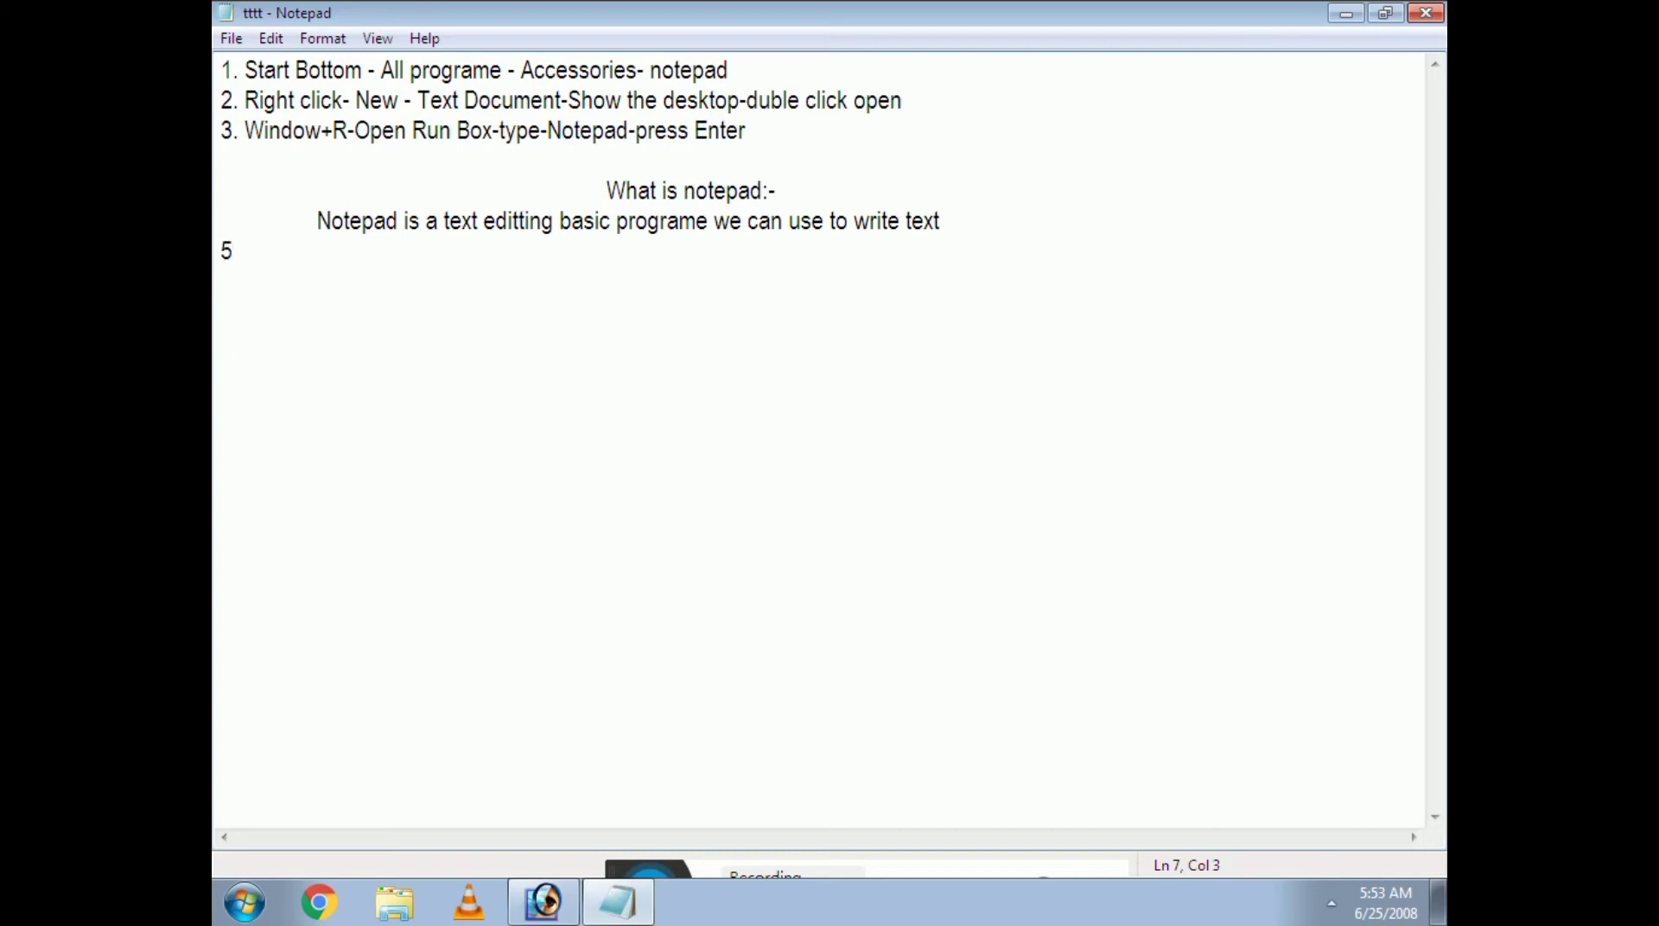
type("type of in n")
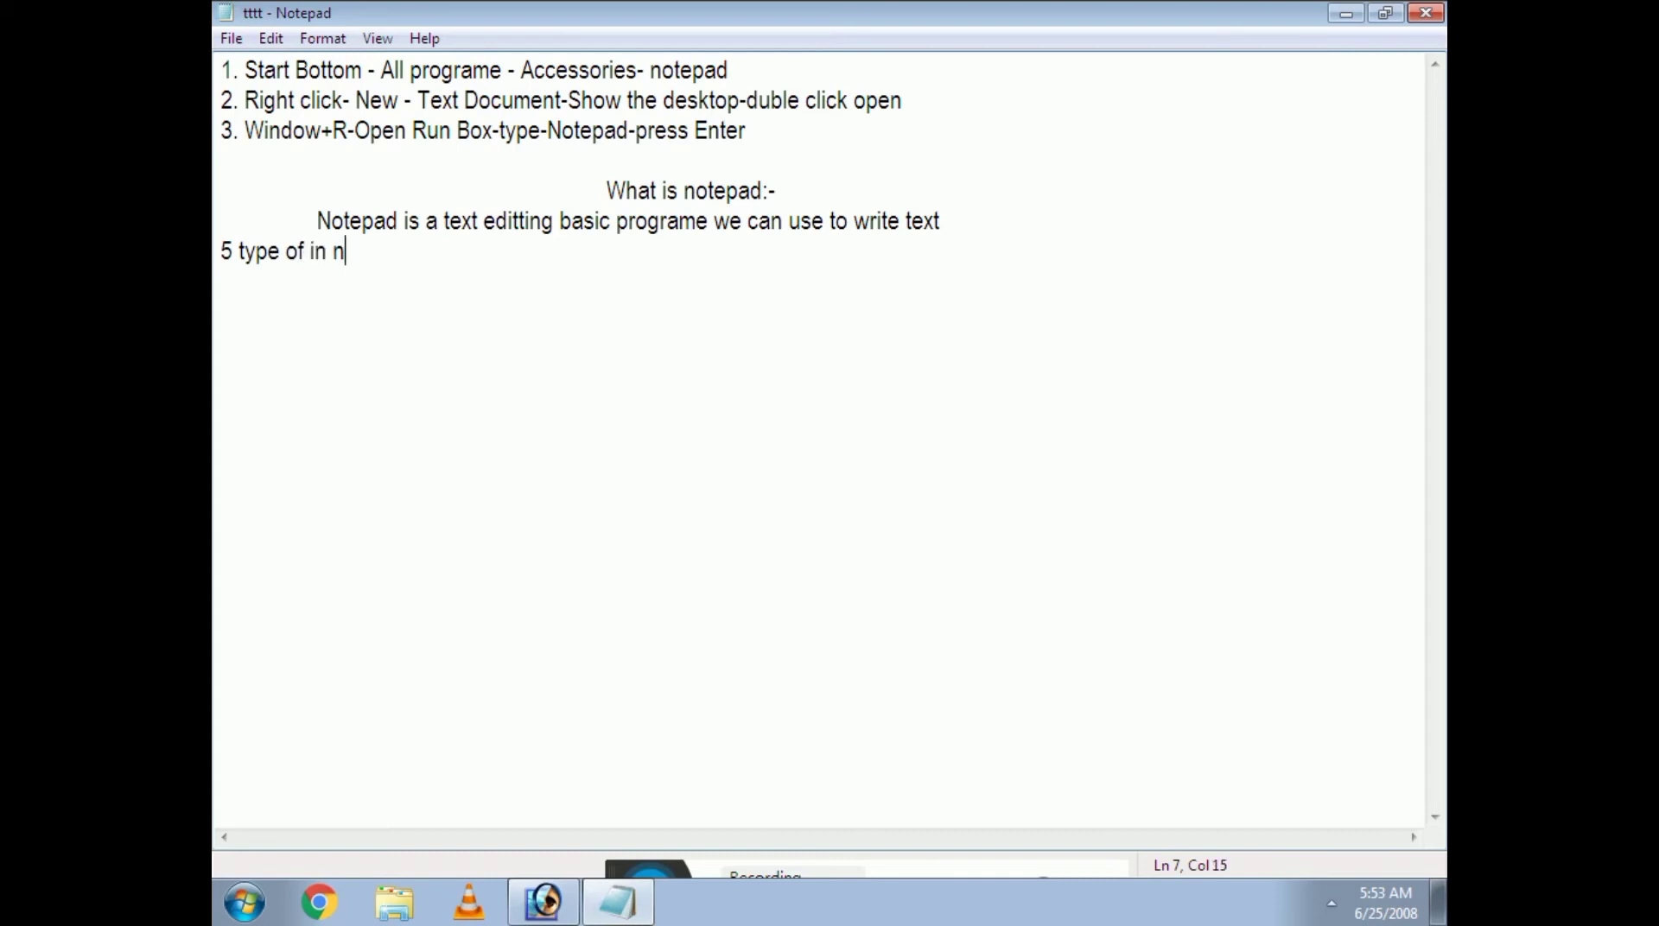
type("otepad")
key("Return")
List "file", "edit", "formate", "view" and "help" on separate lines under the heading, and highlight the list
type("file")
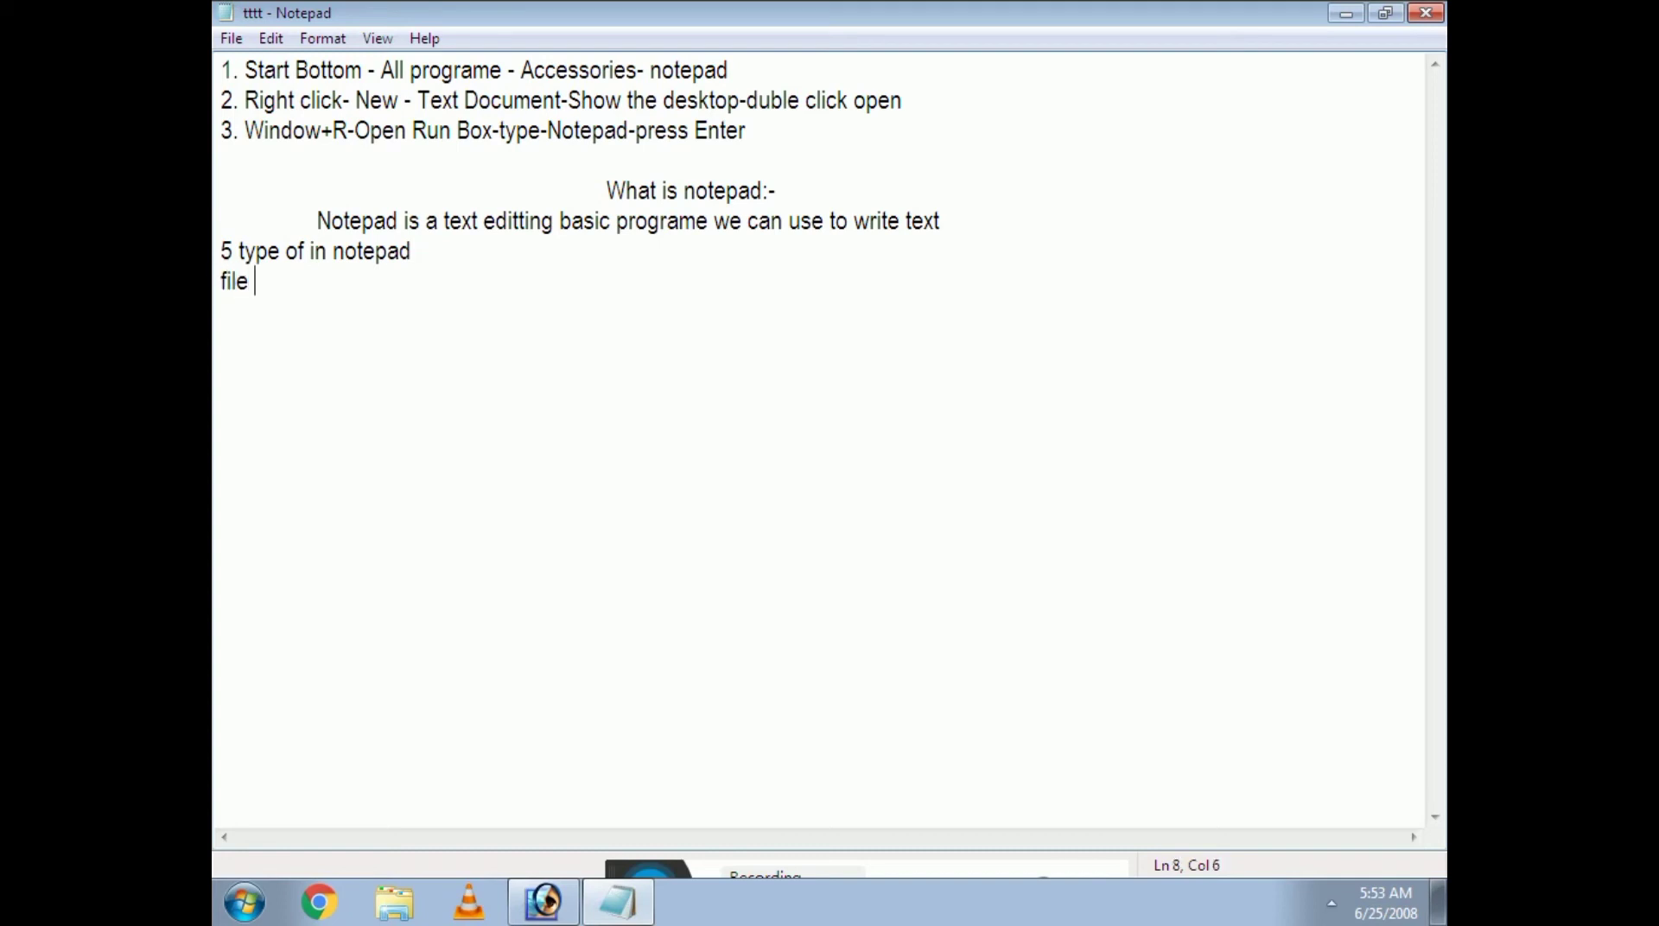
key("Return")
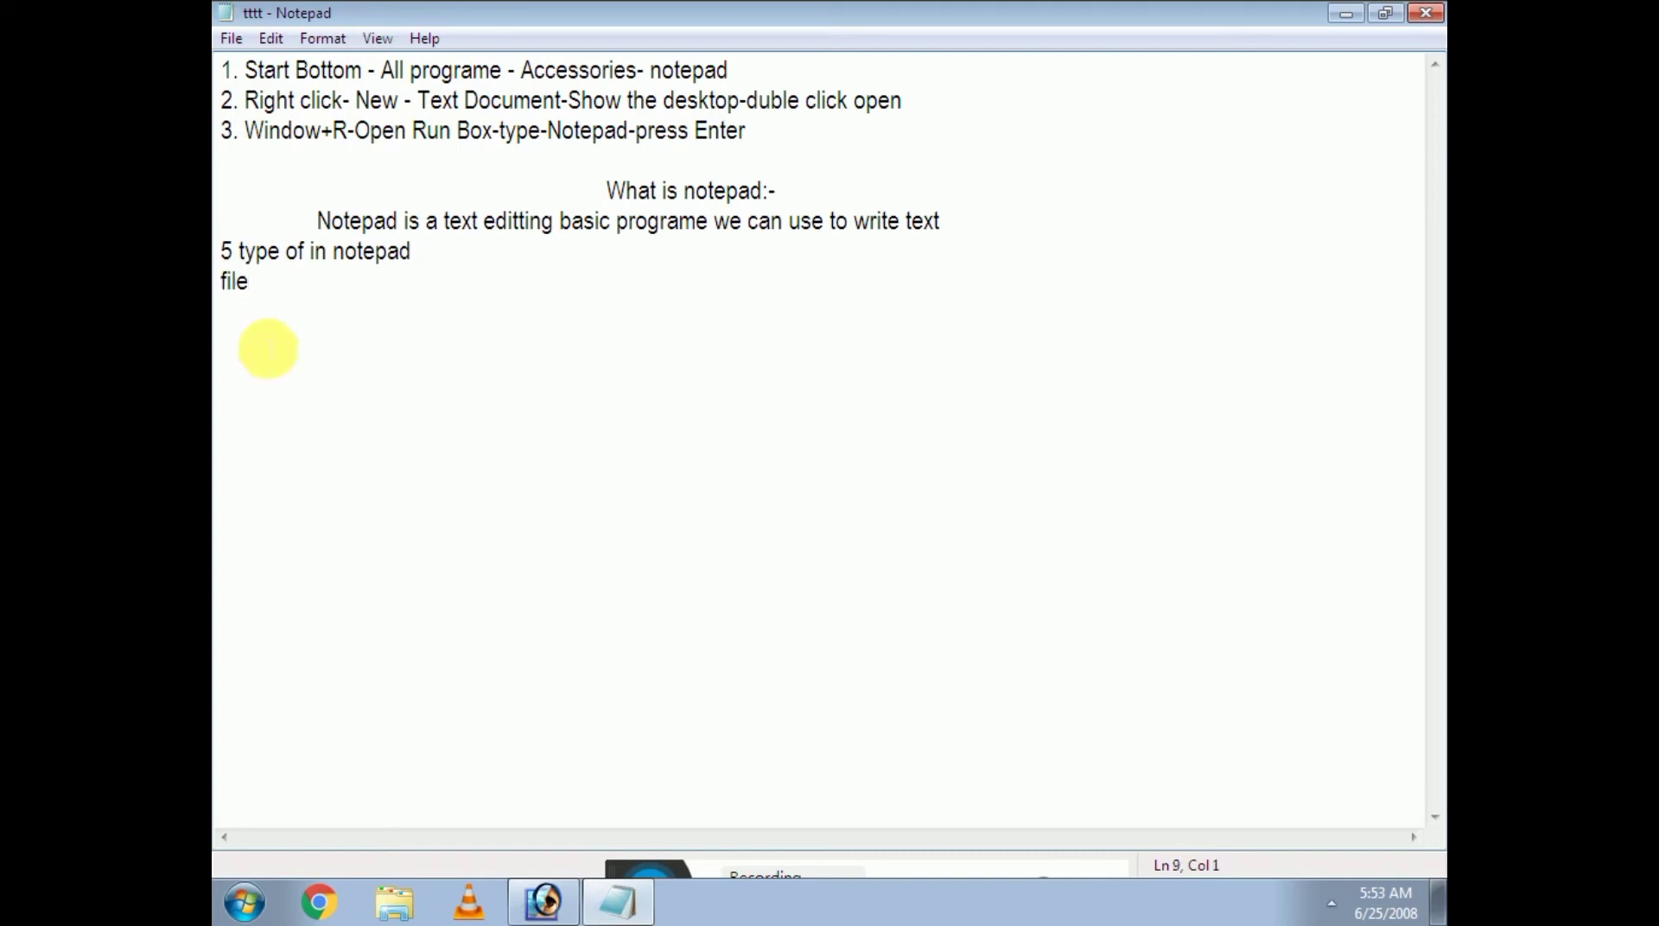
type("edit")
key("Return")
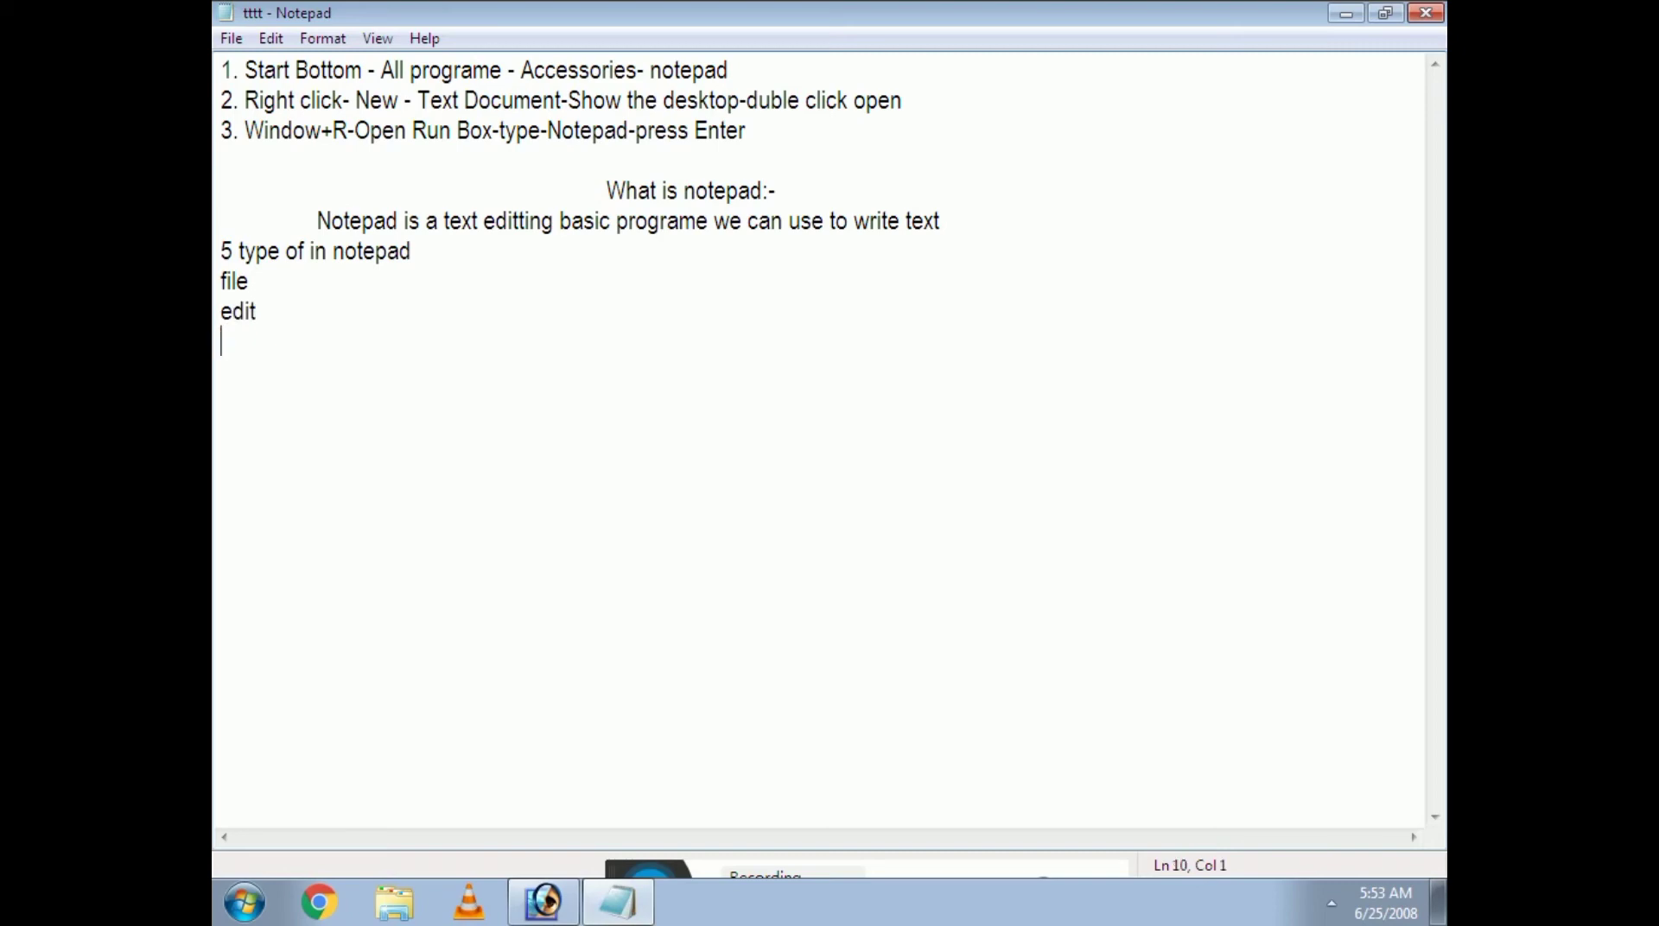
type("formate")
key("Return")
type("view")
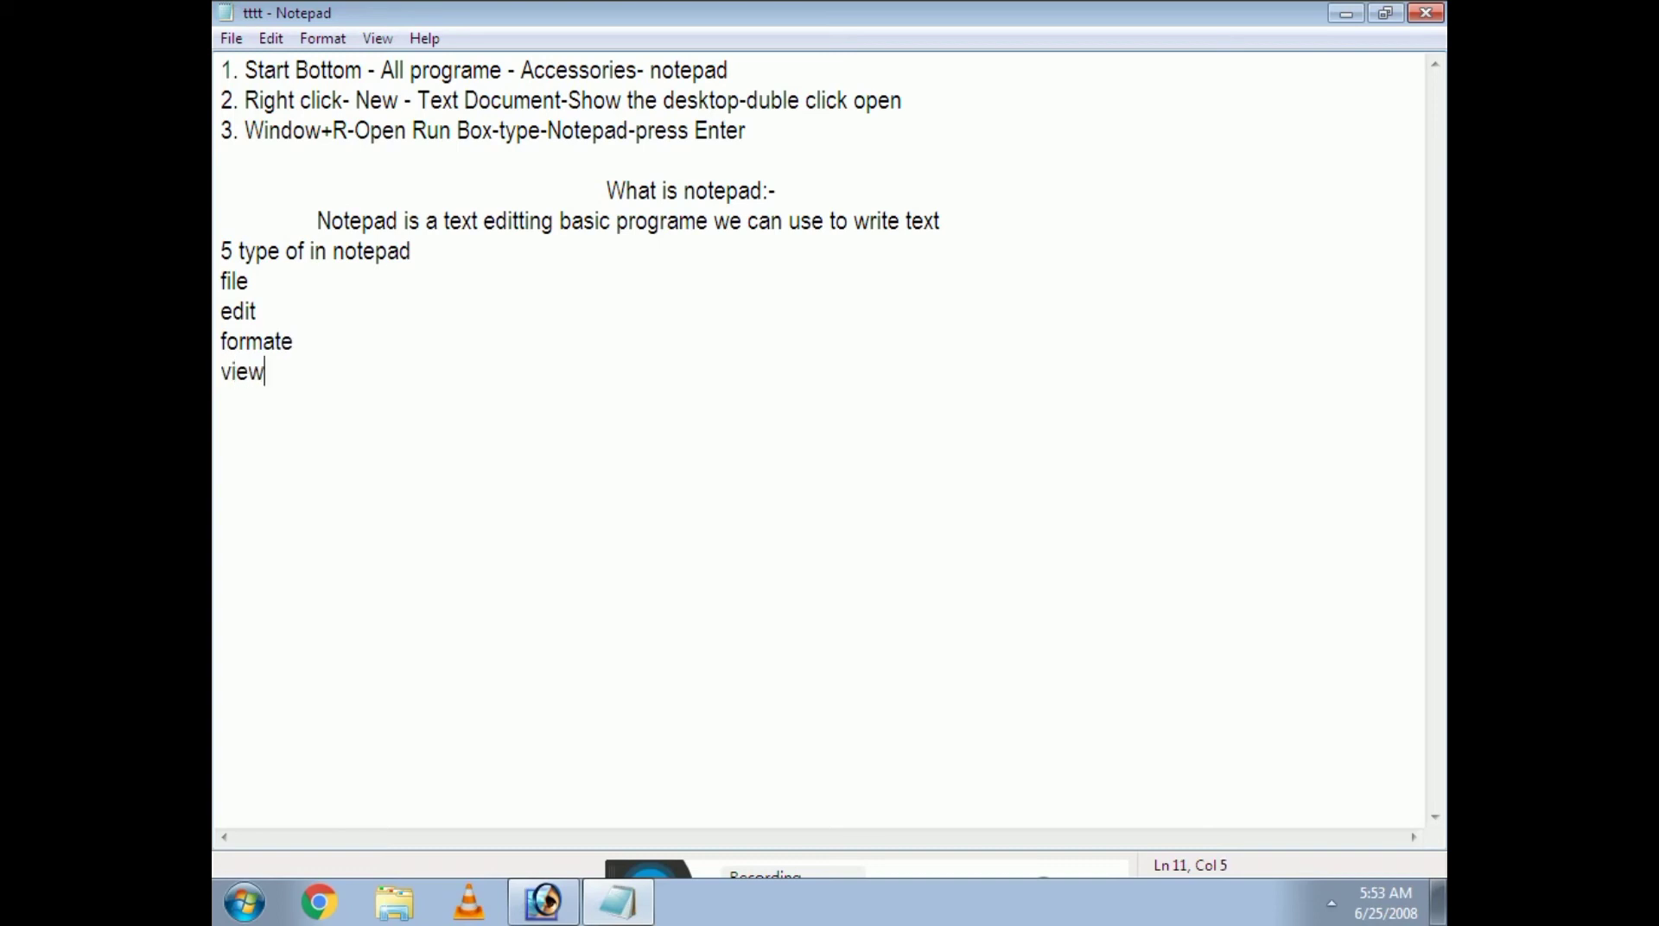
key("Return")
type("help")
key("Return")
left_click_drag(267, 425, 234, 292)
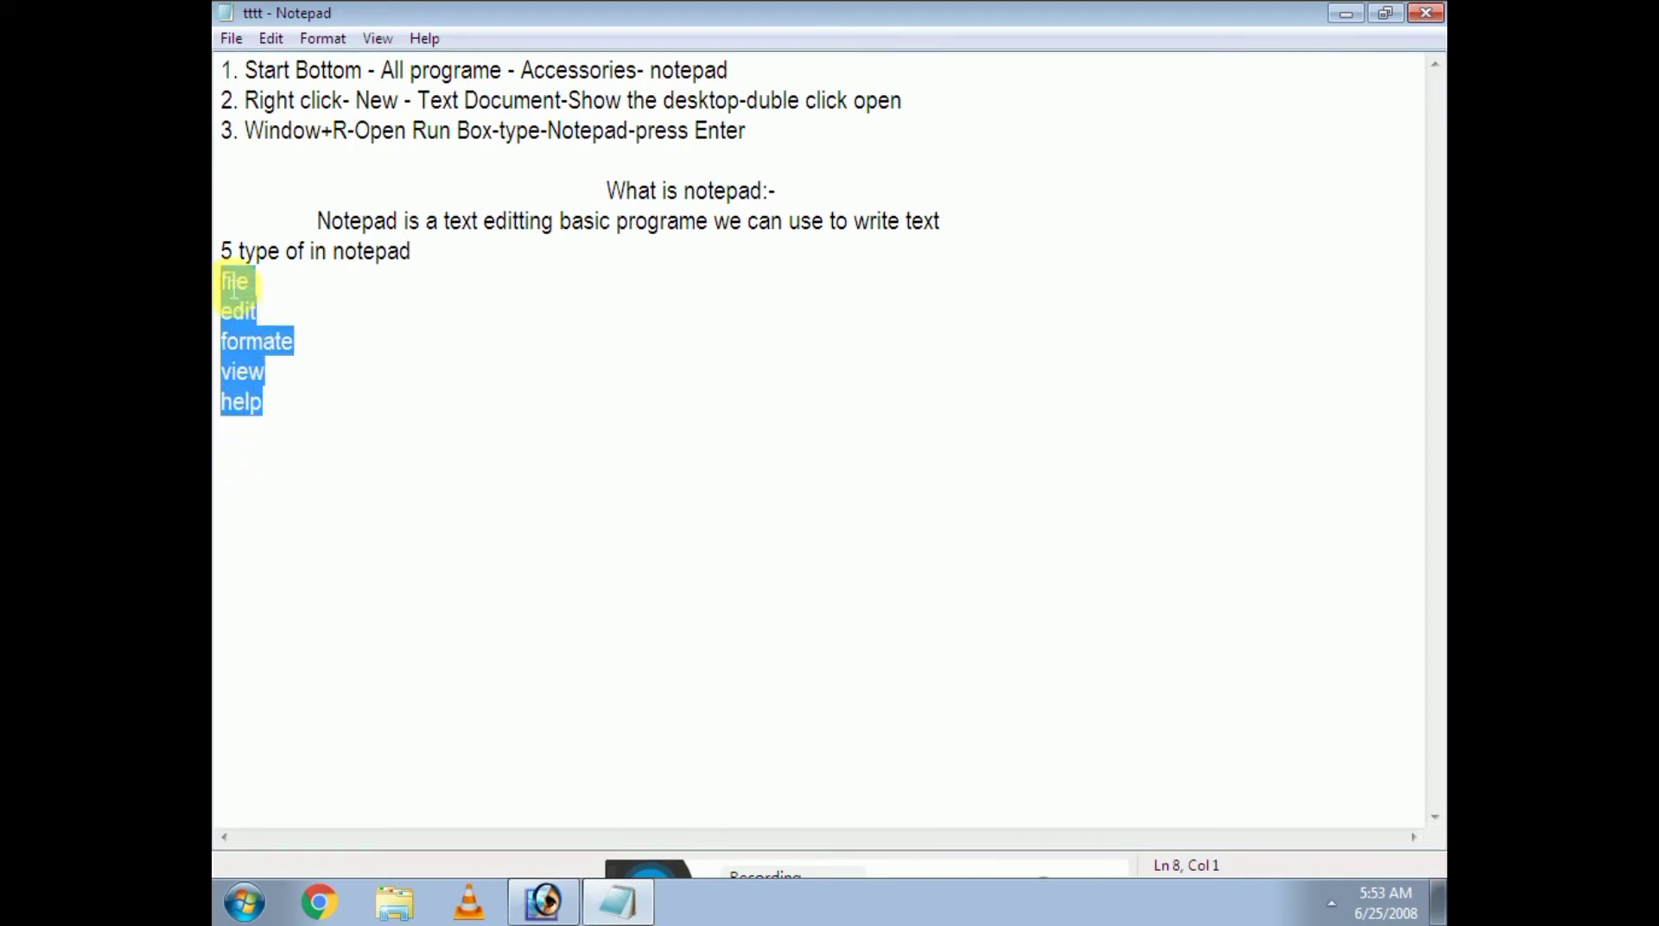
Add the heading "Extantion name of notepad:-" after a blank line below the list, and start a new line under it
left_click(328, 419)
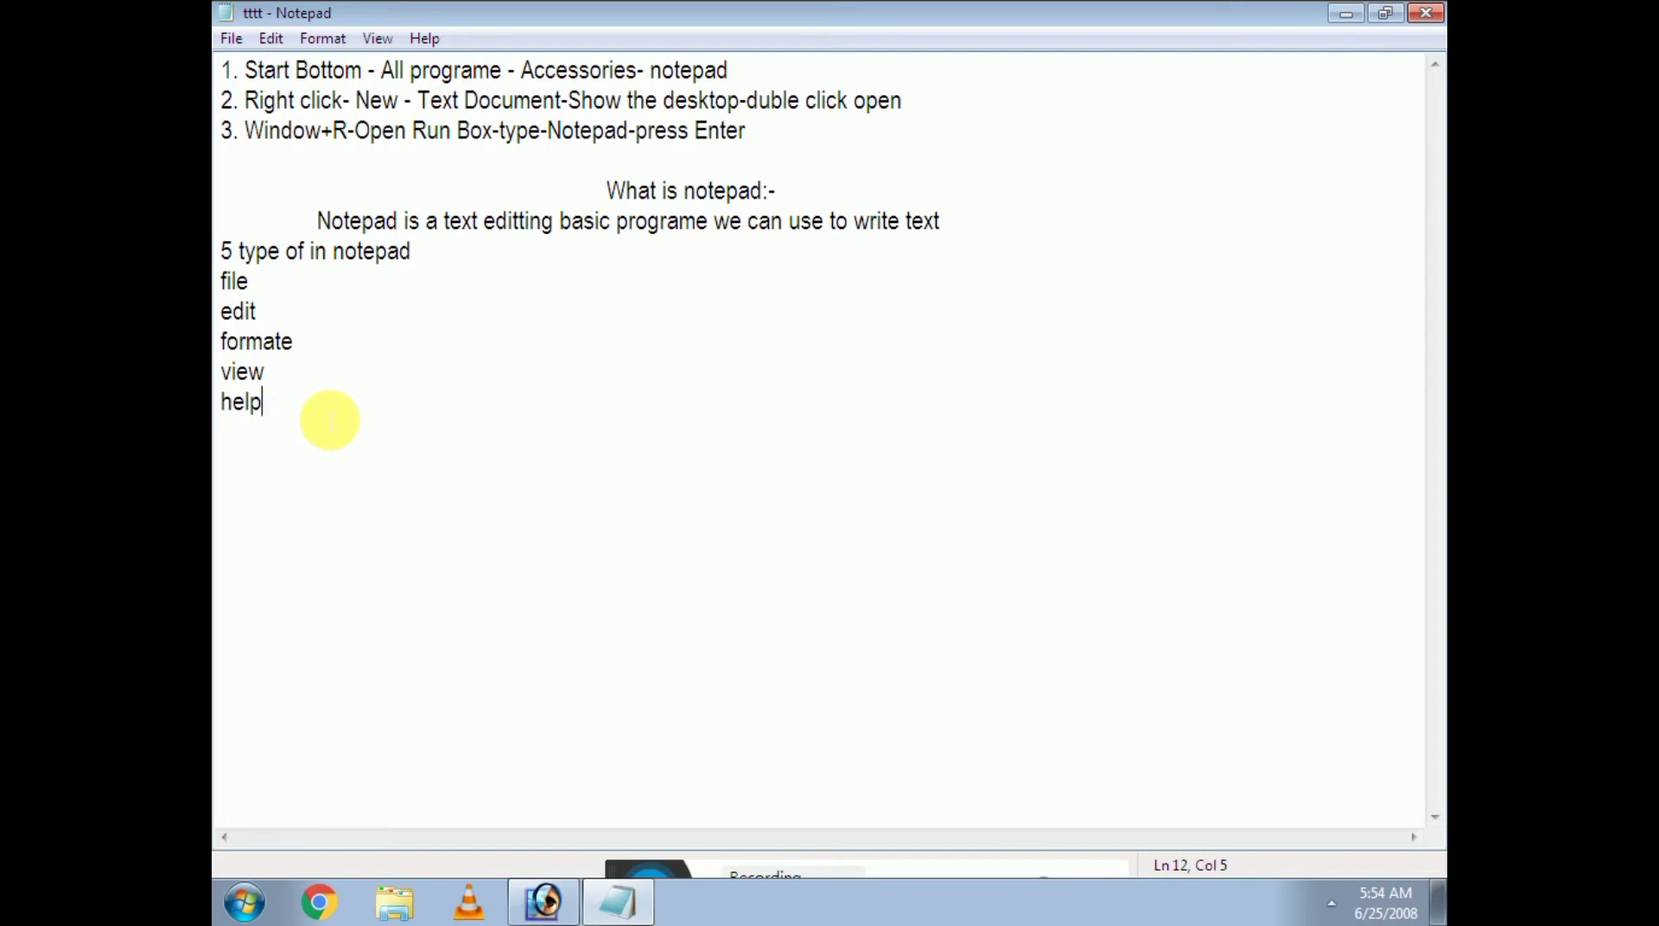
key("Return")
key("Return")
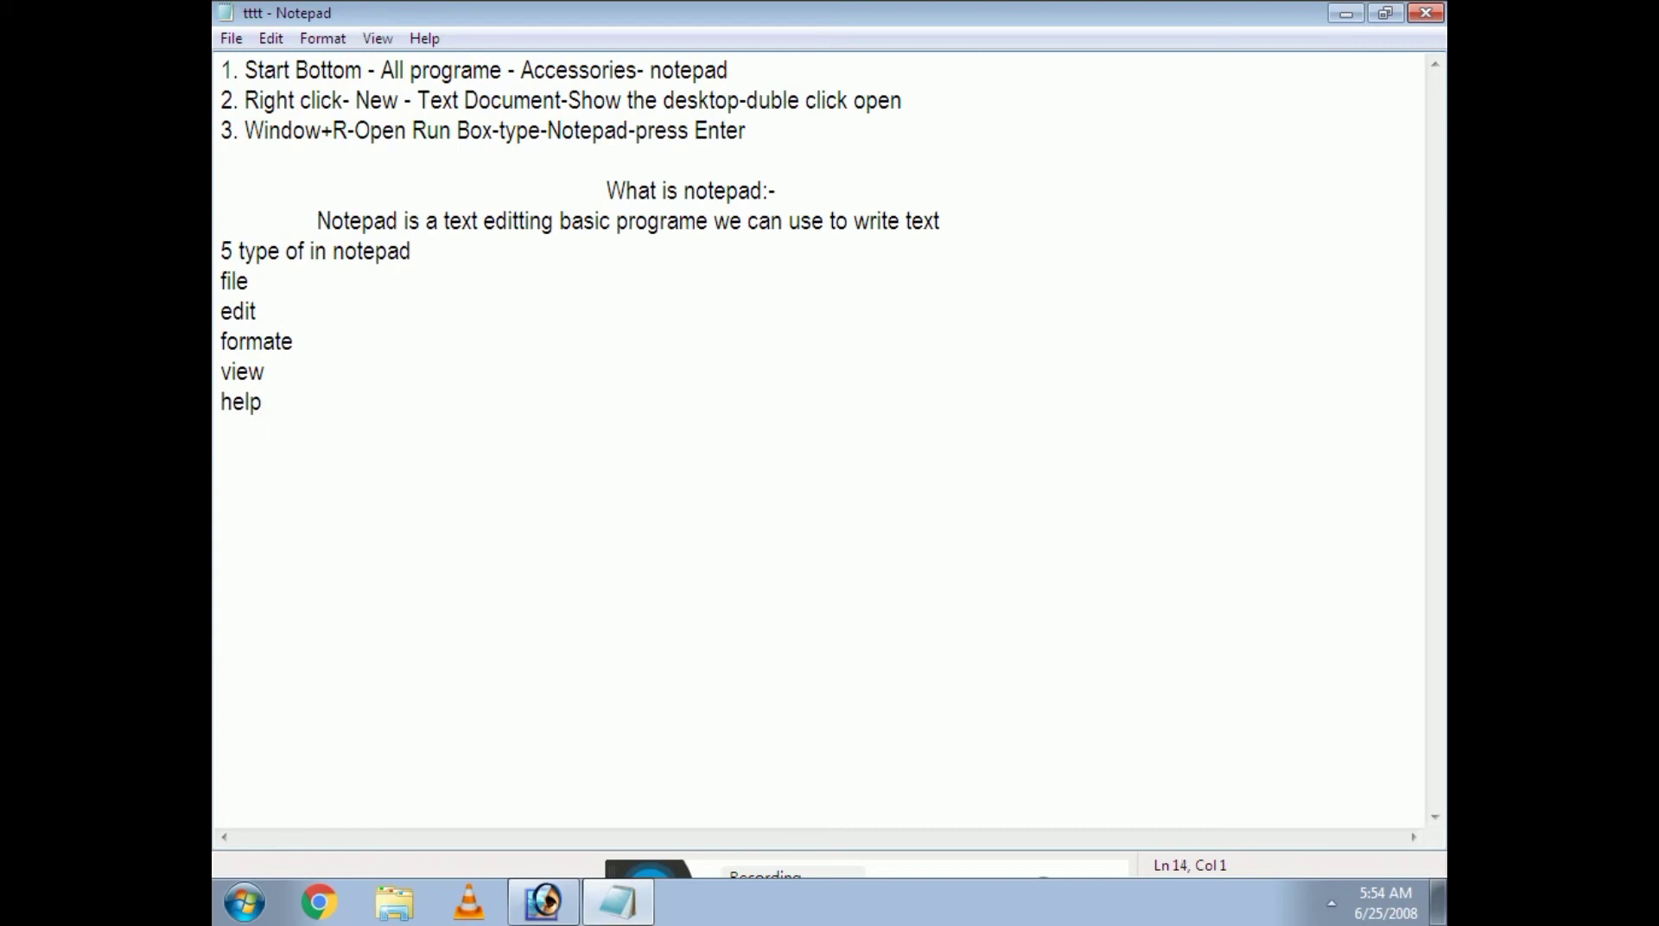
type("Extantion name of")
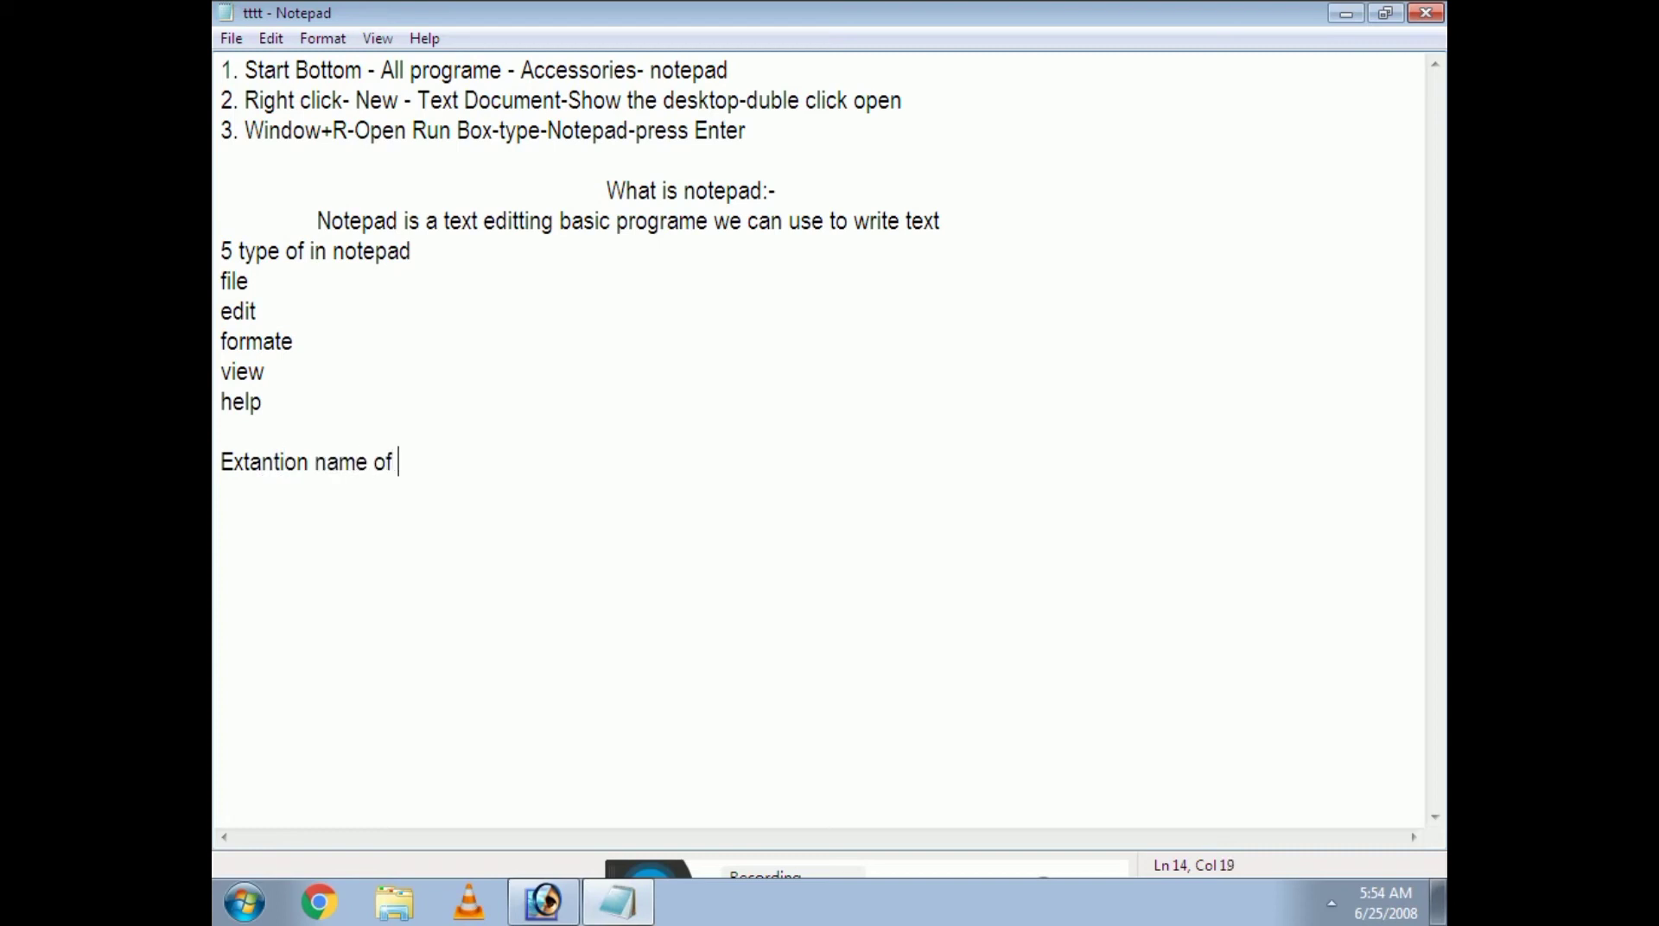
type(" notepad")
type(":-")
key("Return")
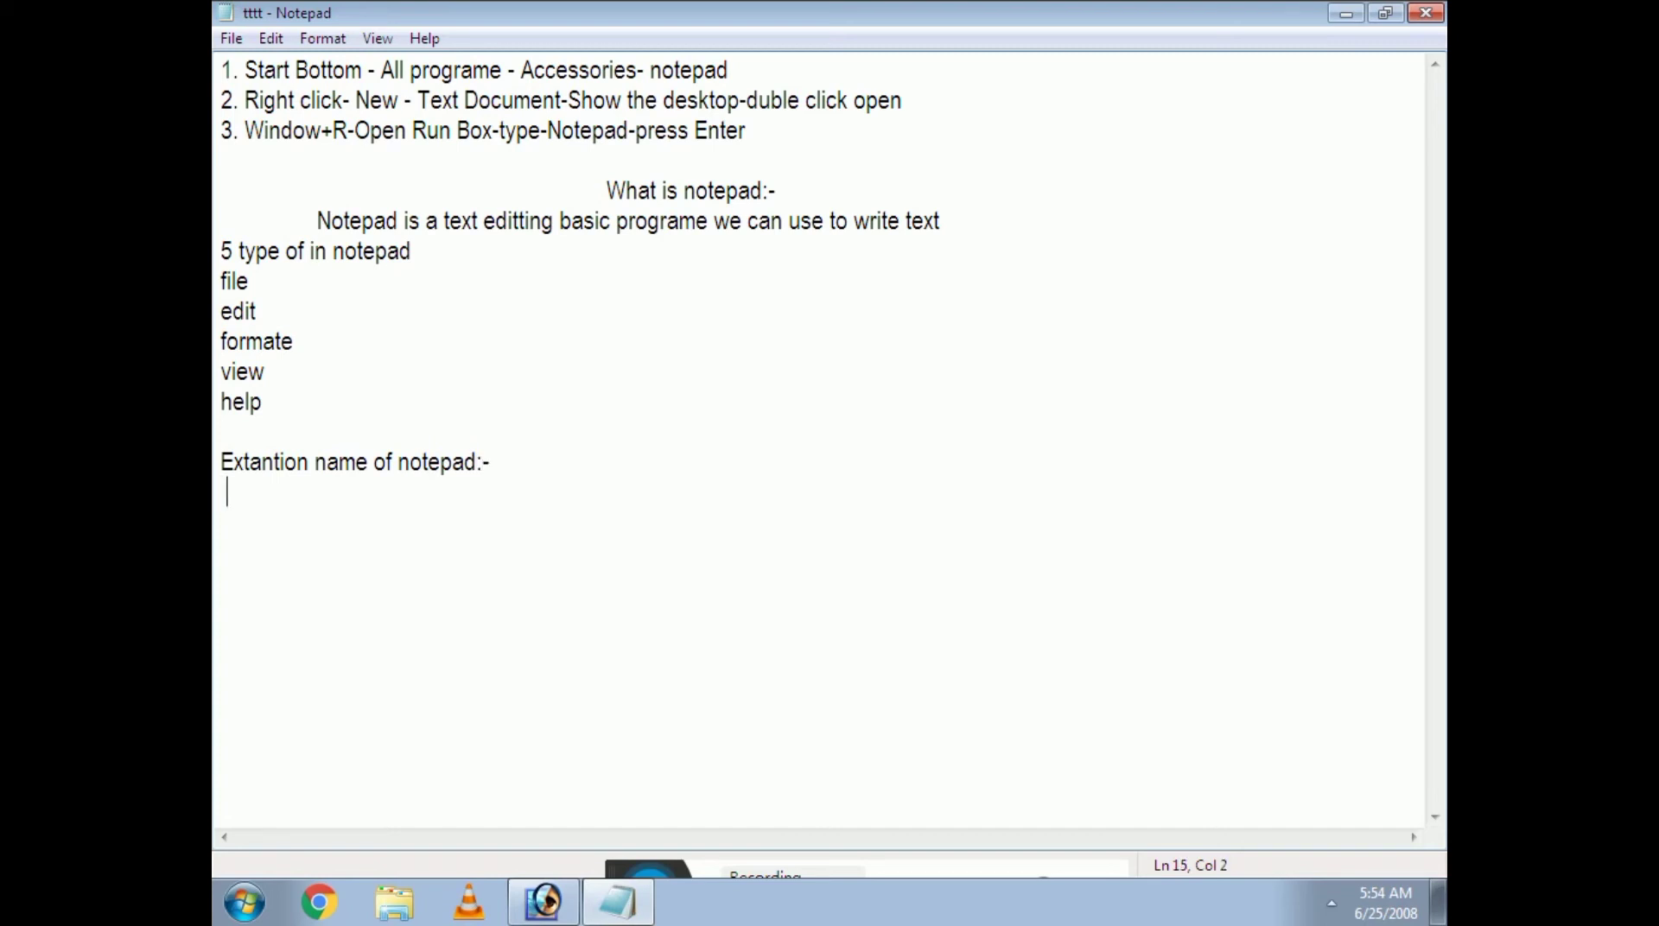
Write ".TXT- text document" indented on the line under the "Extantion name of notepad:-" heading
key("Tab")
key("Tab")
key("Tab")
key("Tab")
type(".TXT- text doc")
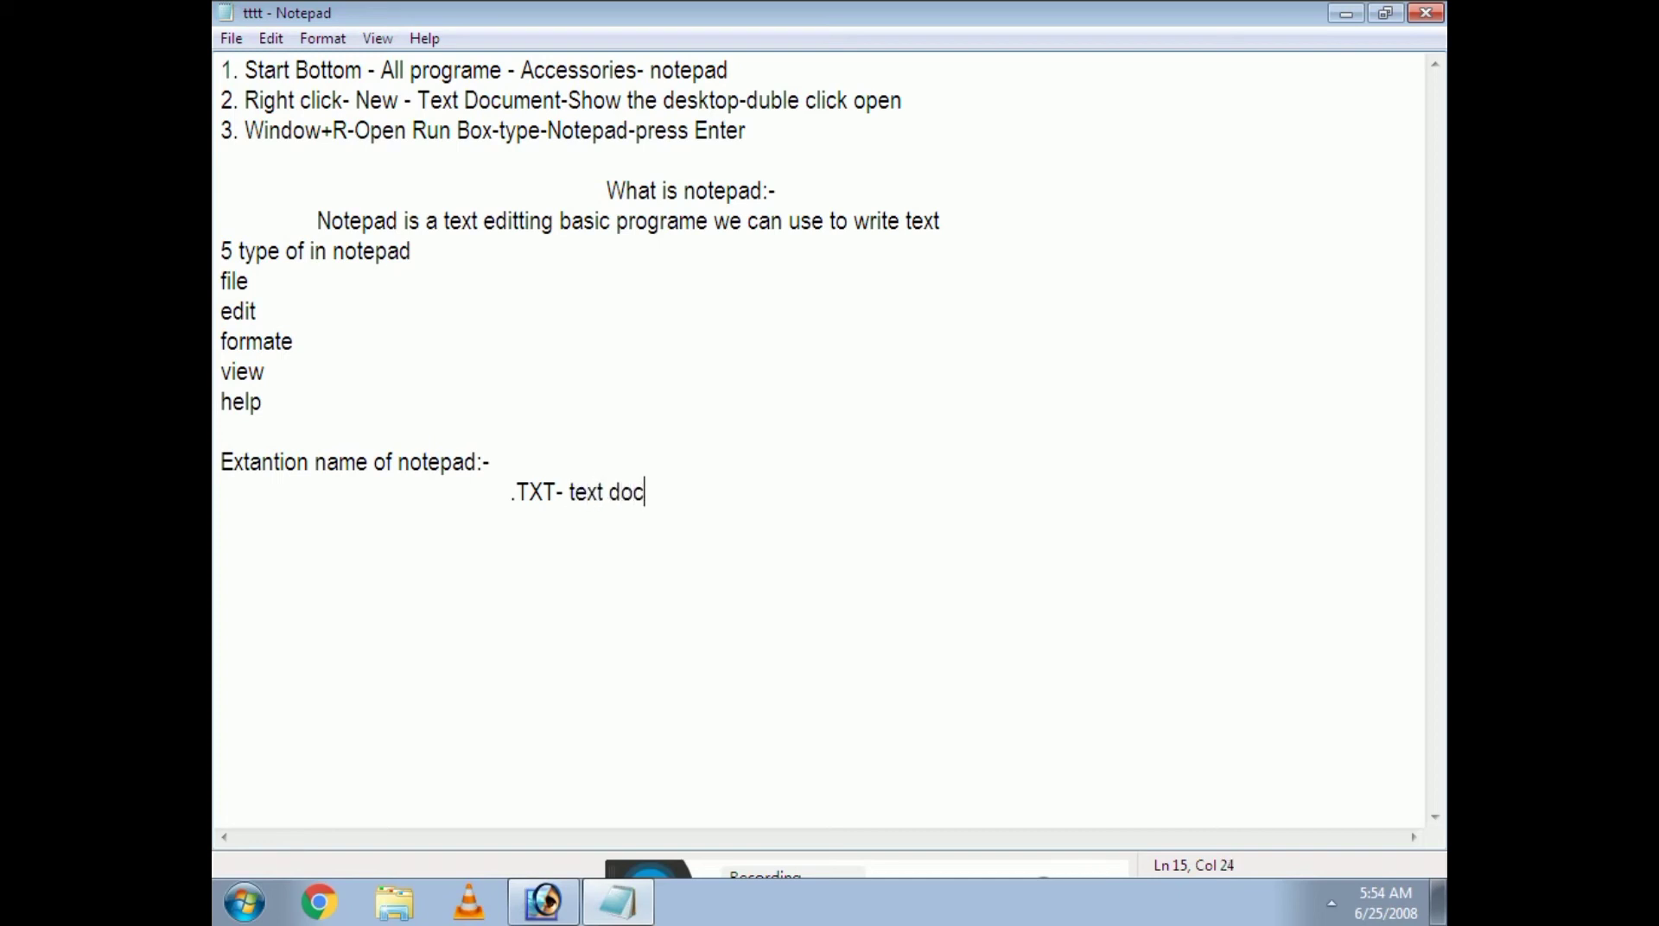
type("ument")
Minimize the note, examine the desktop's new-item types including Text Document without creating one, and restore the note
left_click(1346, 12)
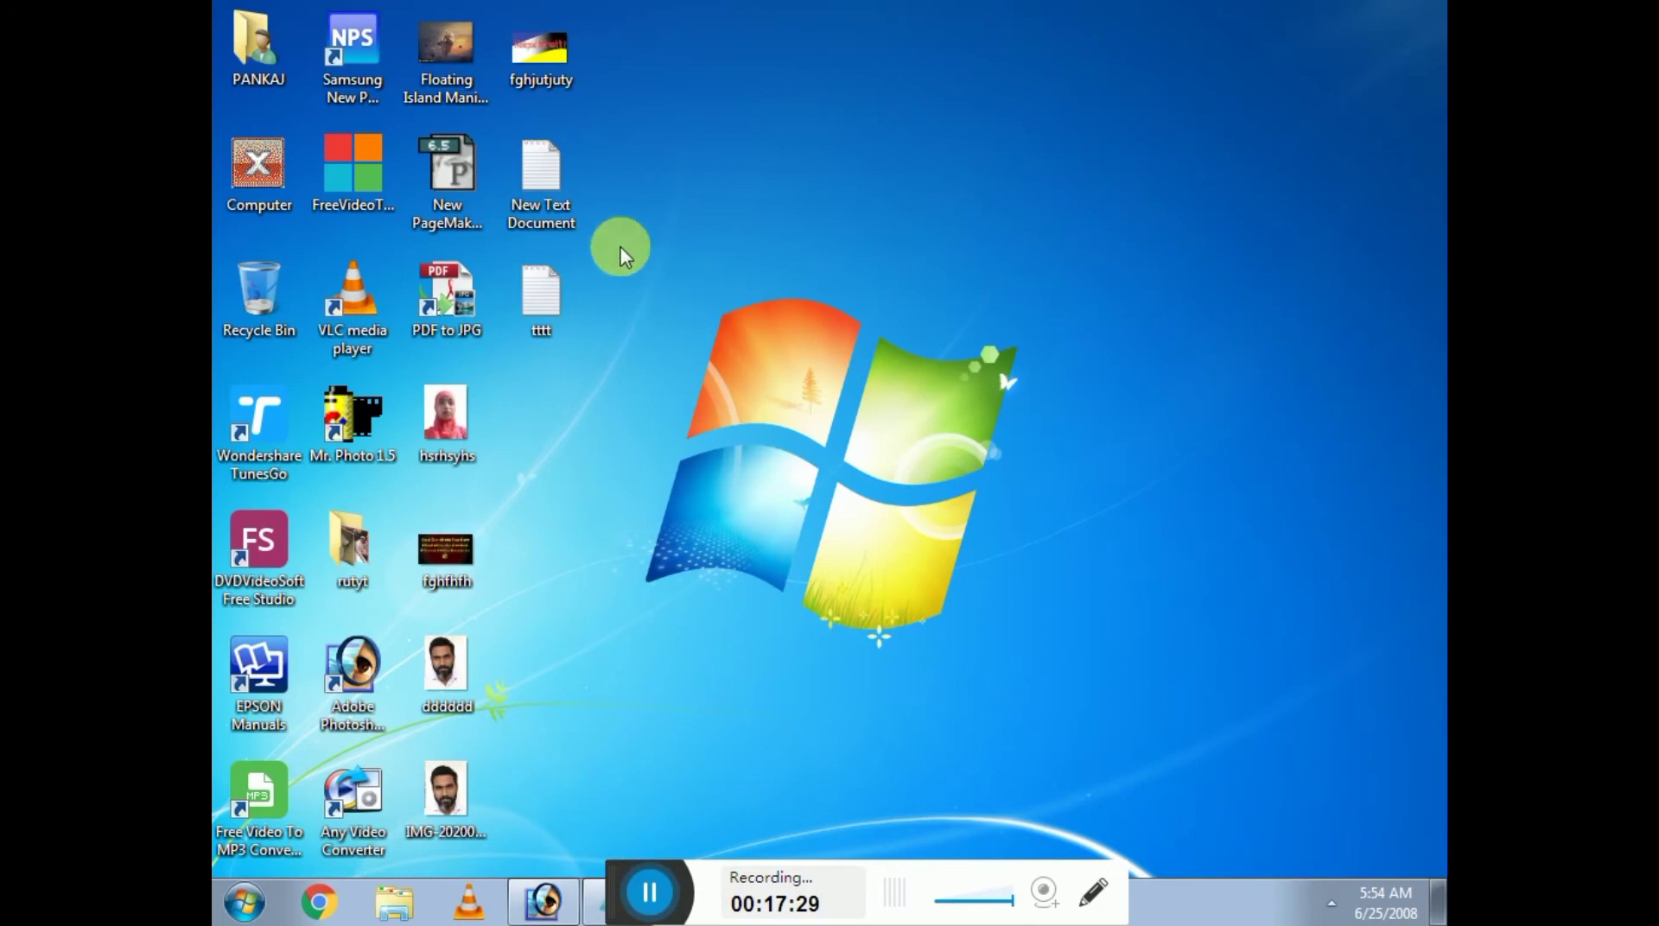
right_click(772, 177)
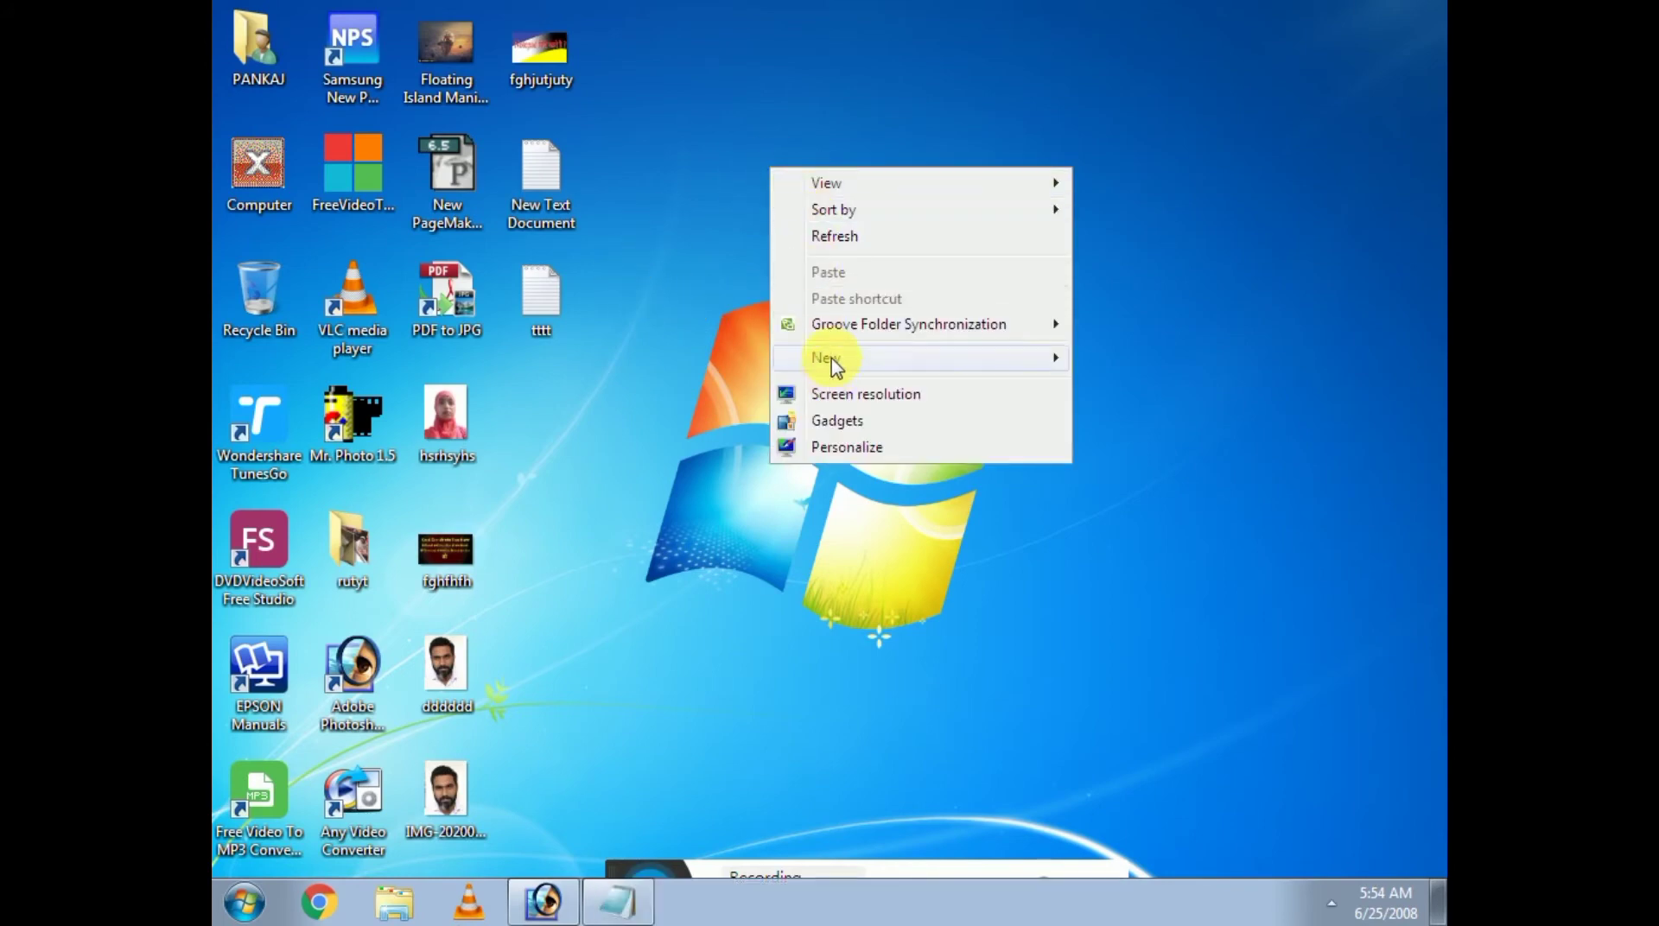
mouse_move(832, 363)
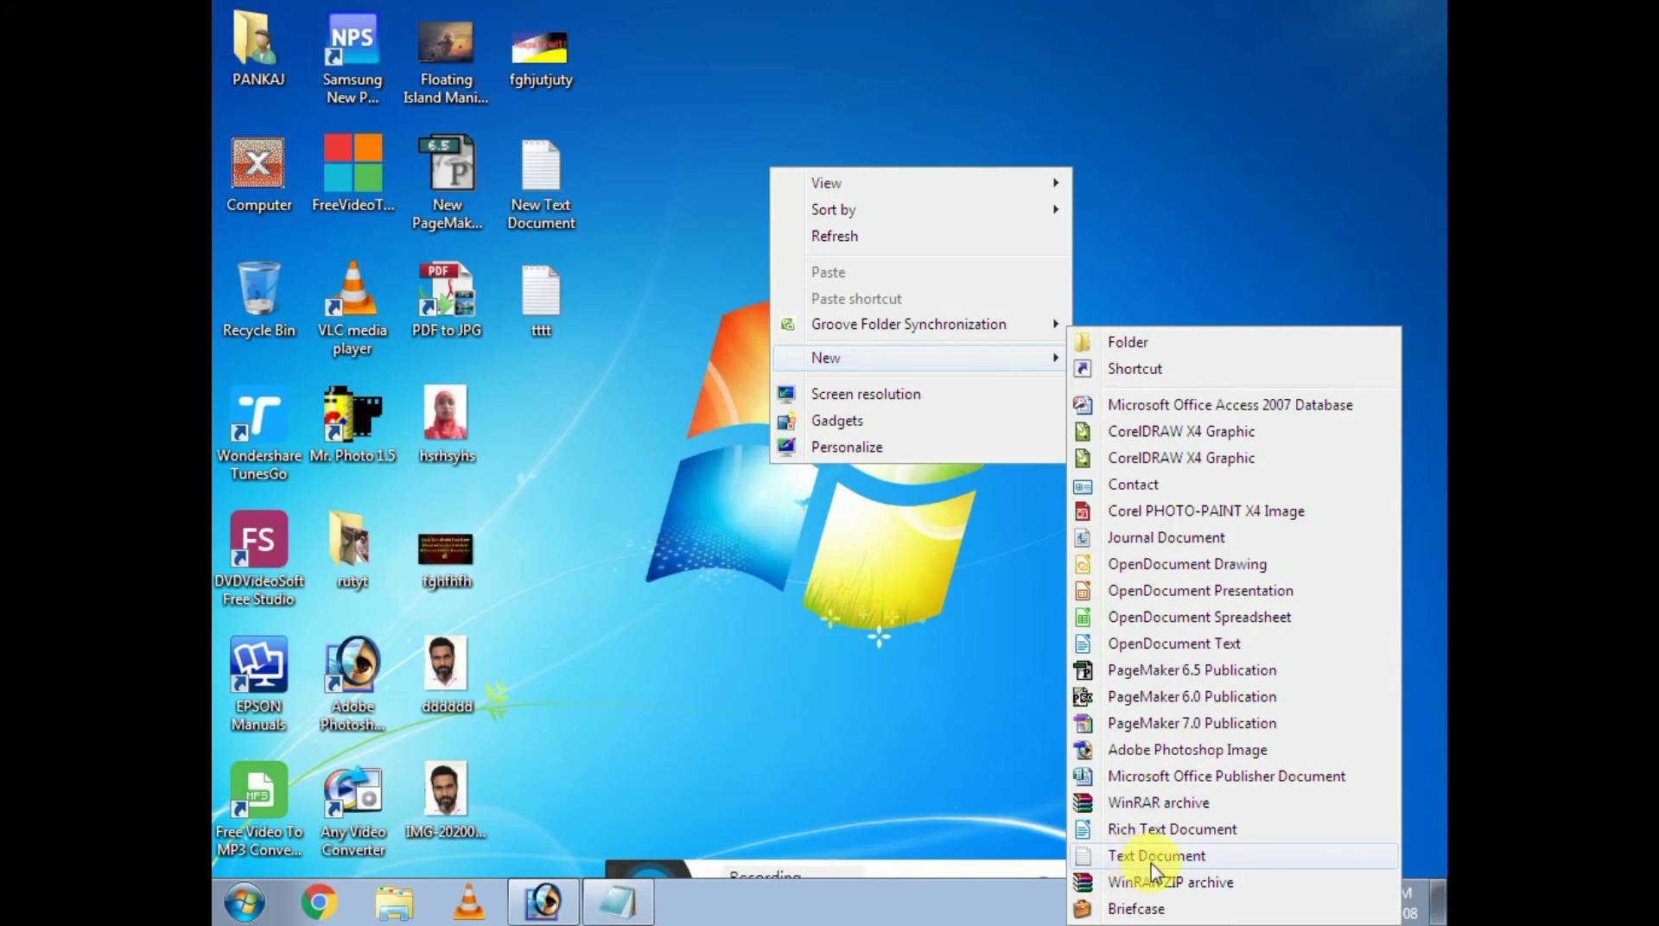
left_click(765, 579)
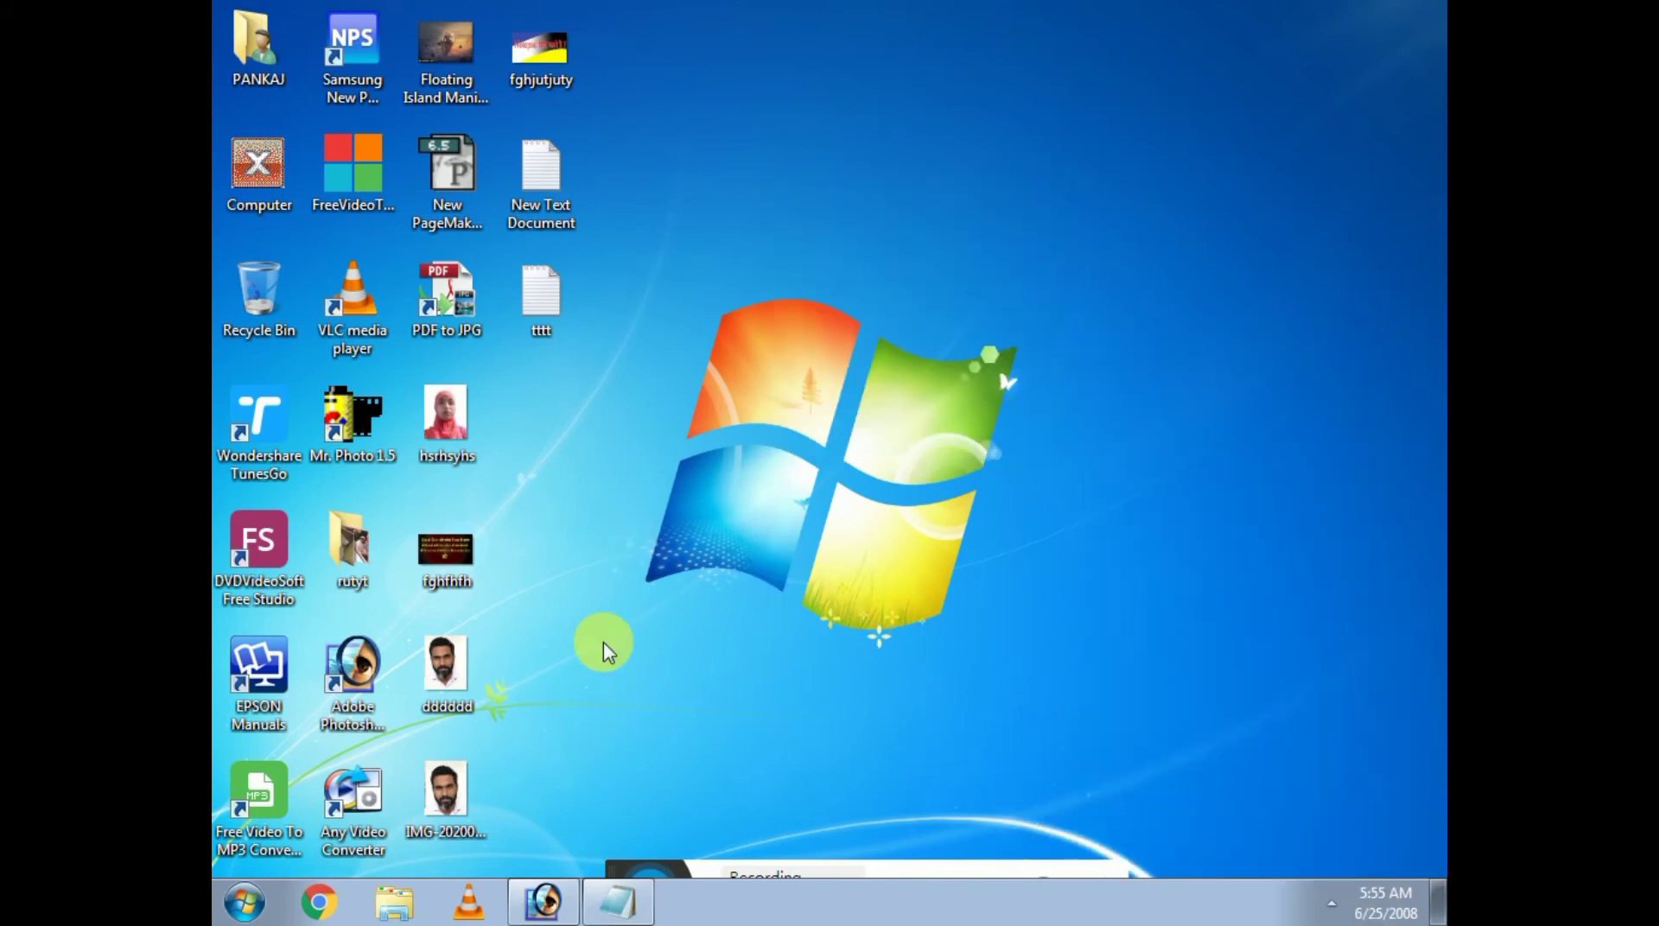
left_click(616, 899)
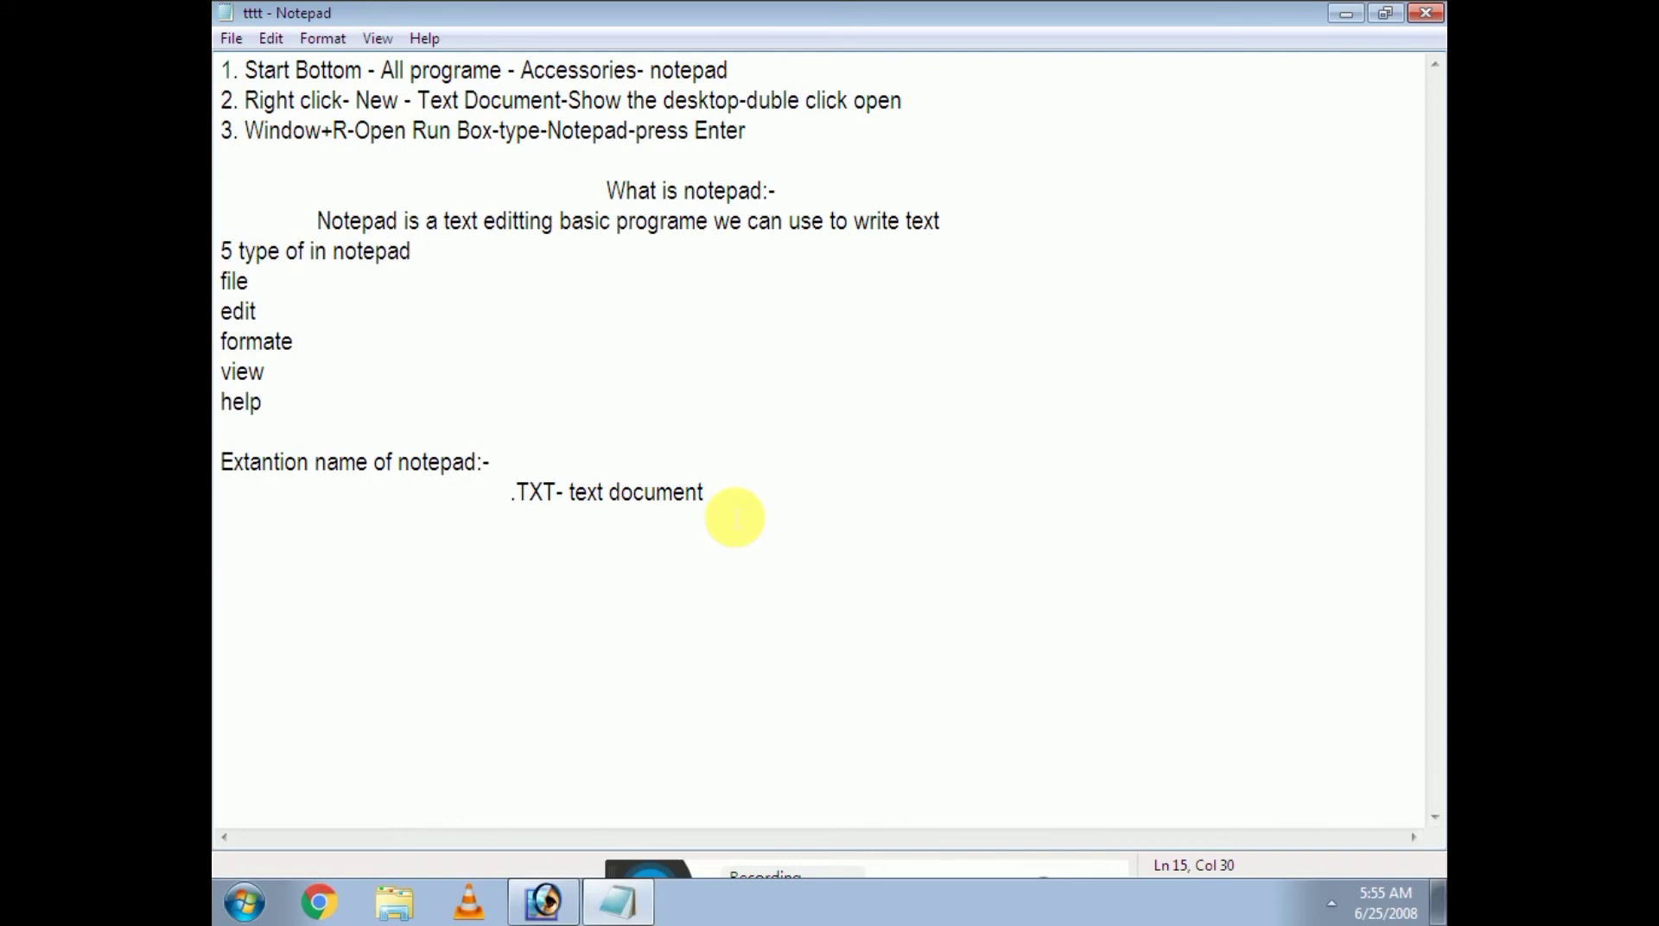
Move the note window aside to examine the tttt file on the desktop, and return the window to full screen
left_click_drag(630, 16, 1110, 461)
left_click(540, 301)
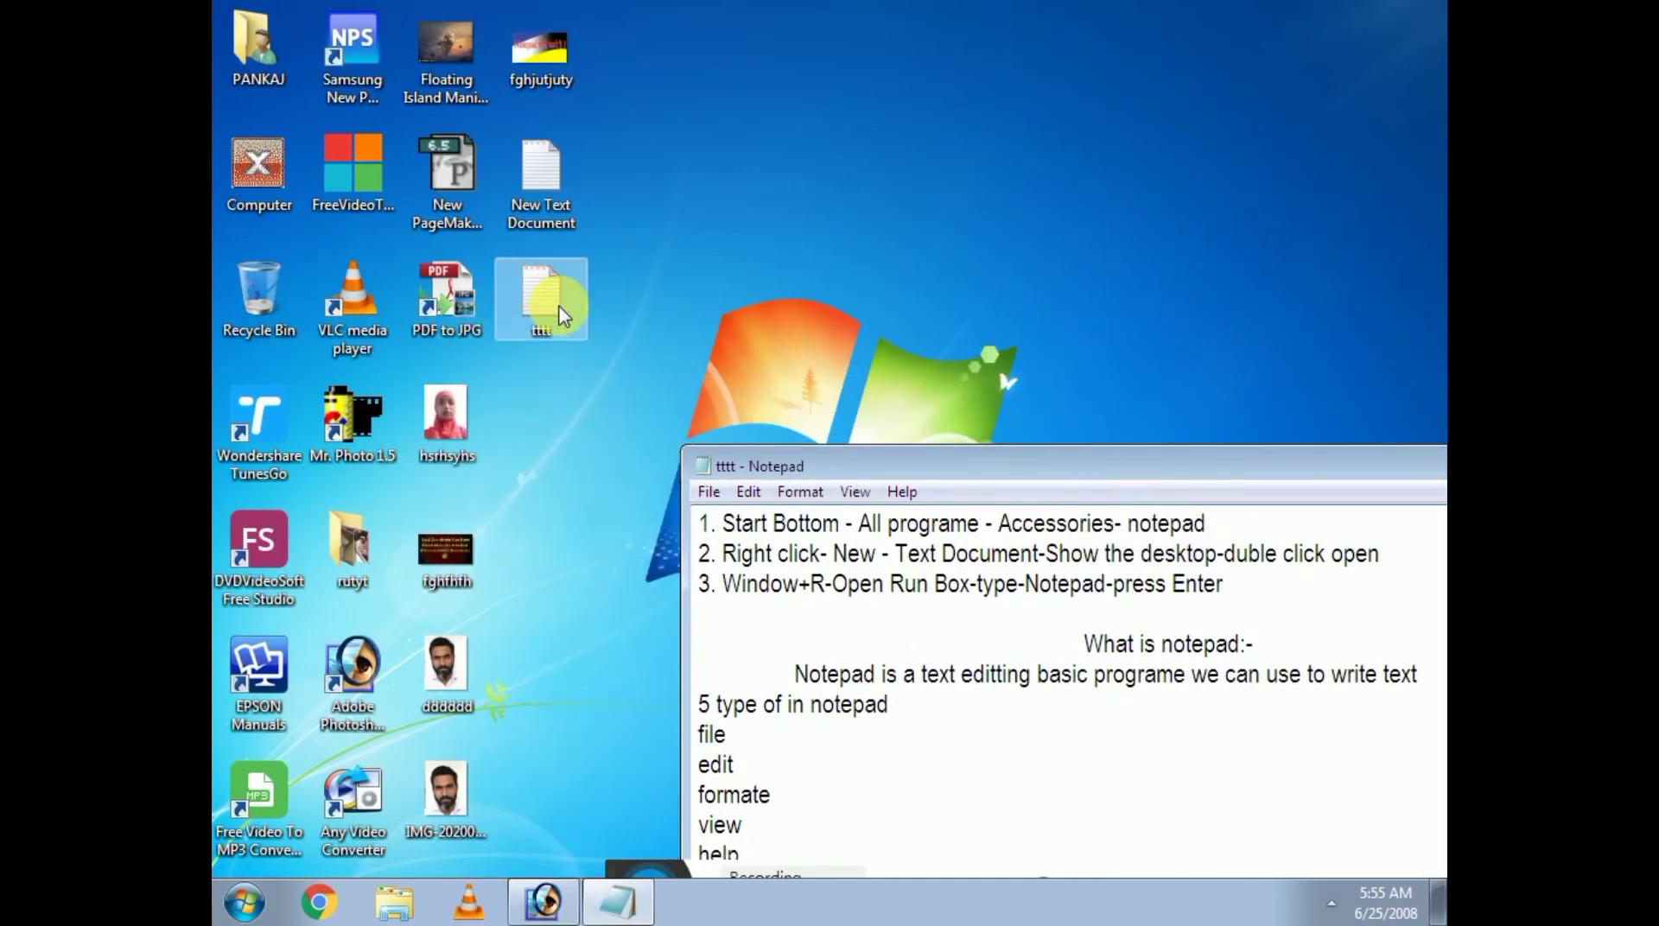
left_click(570, 367)
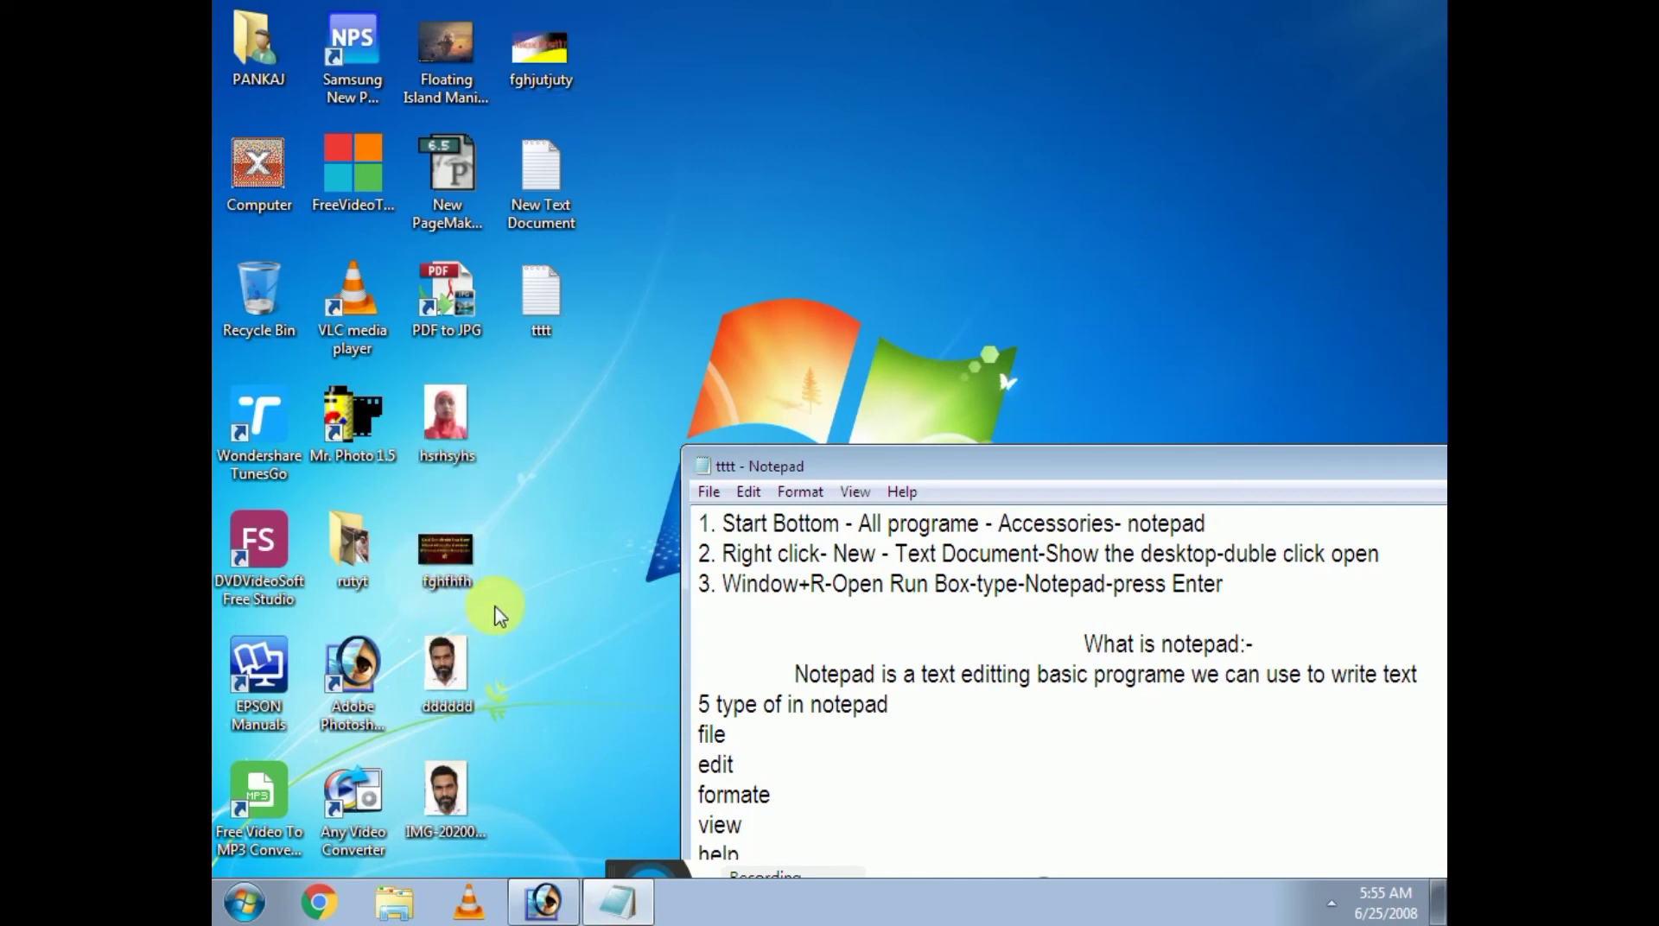
right_click(788, 121)
left_click(819, 193)
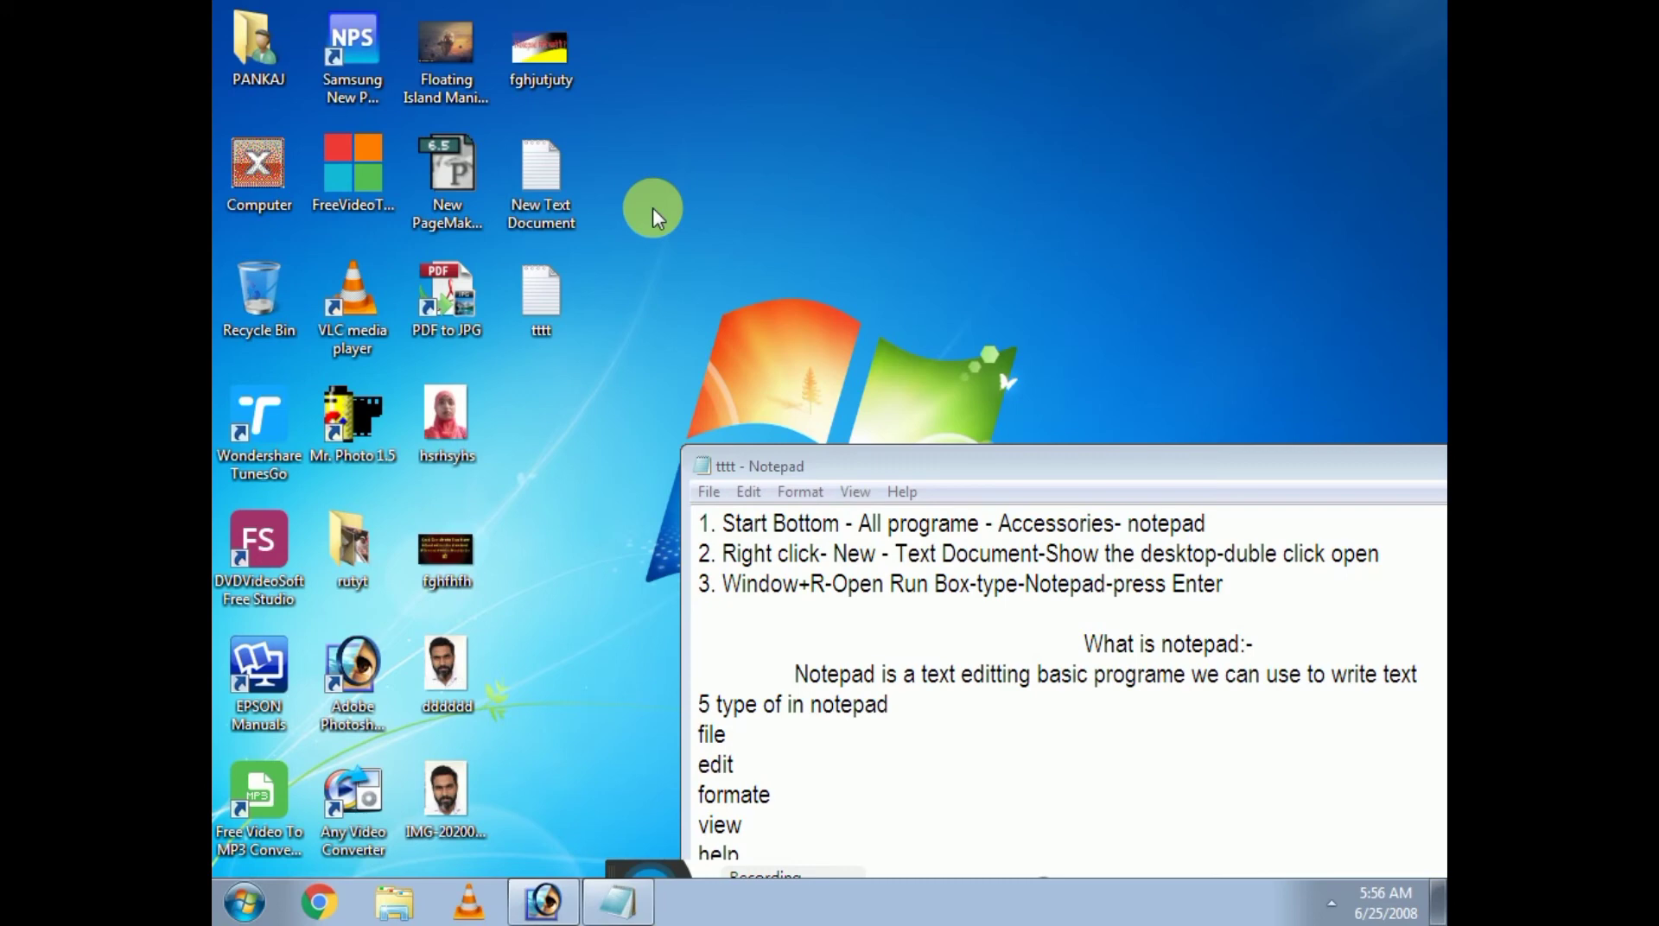
left_click(532, 304)
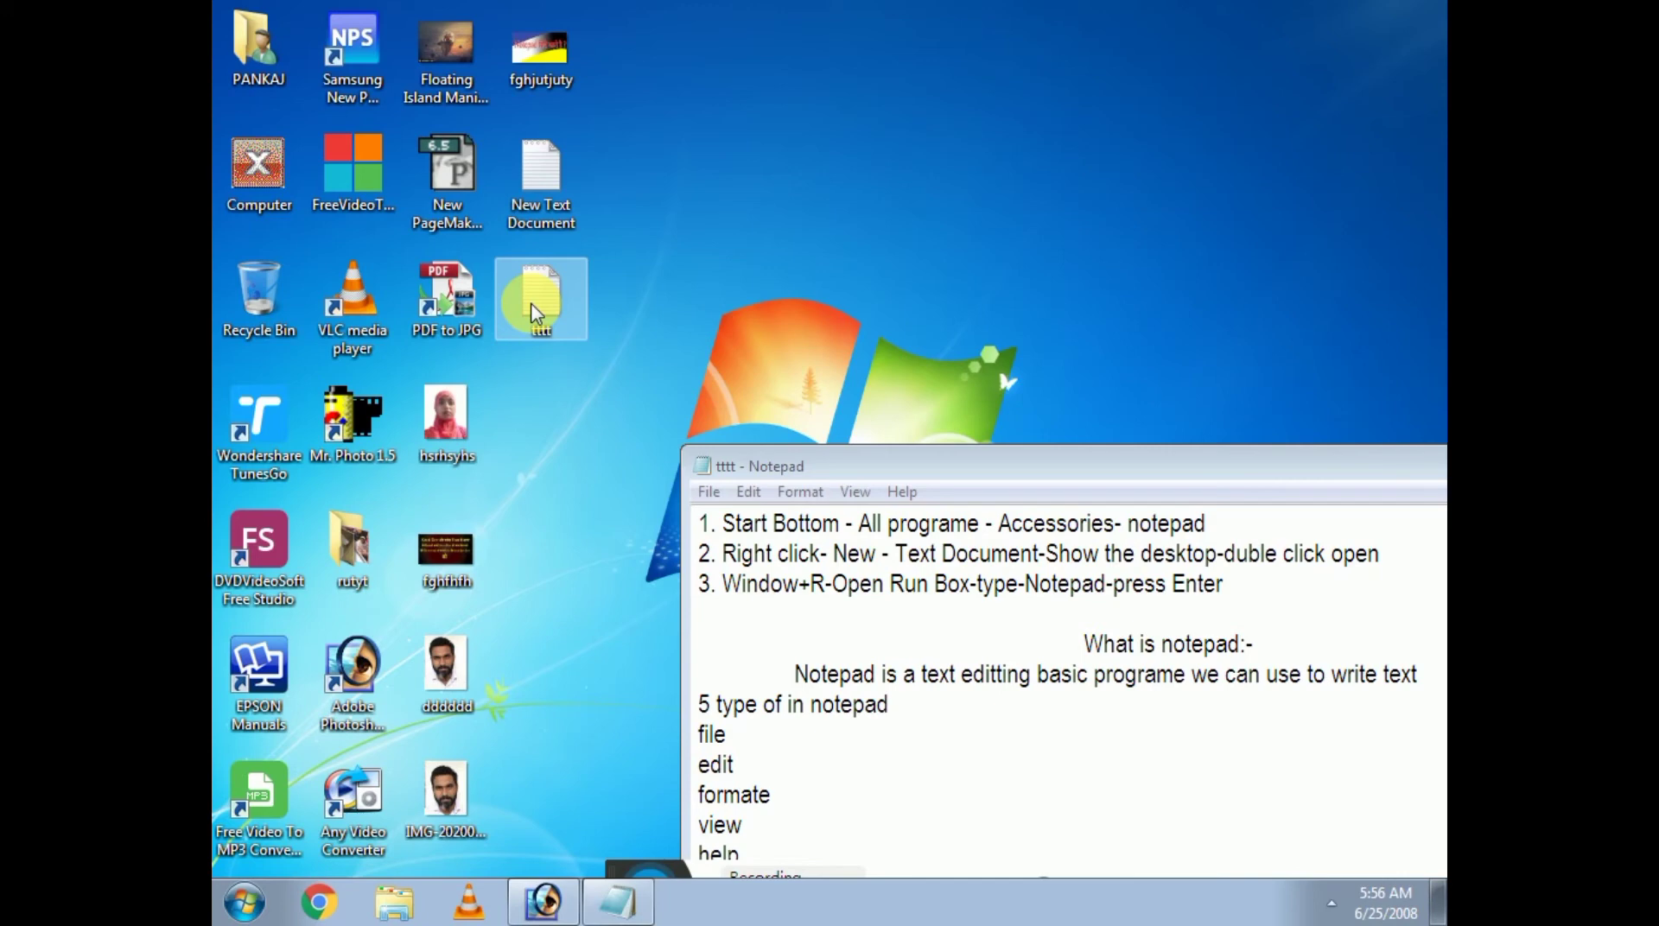
left_click(973, 463)
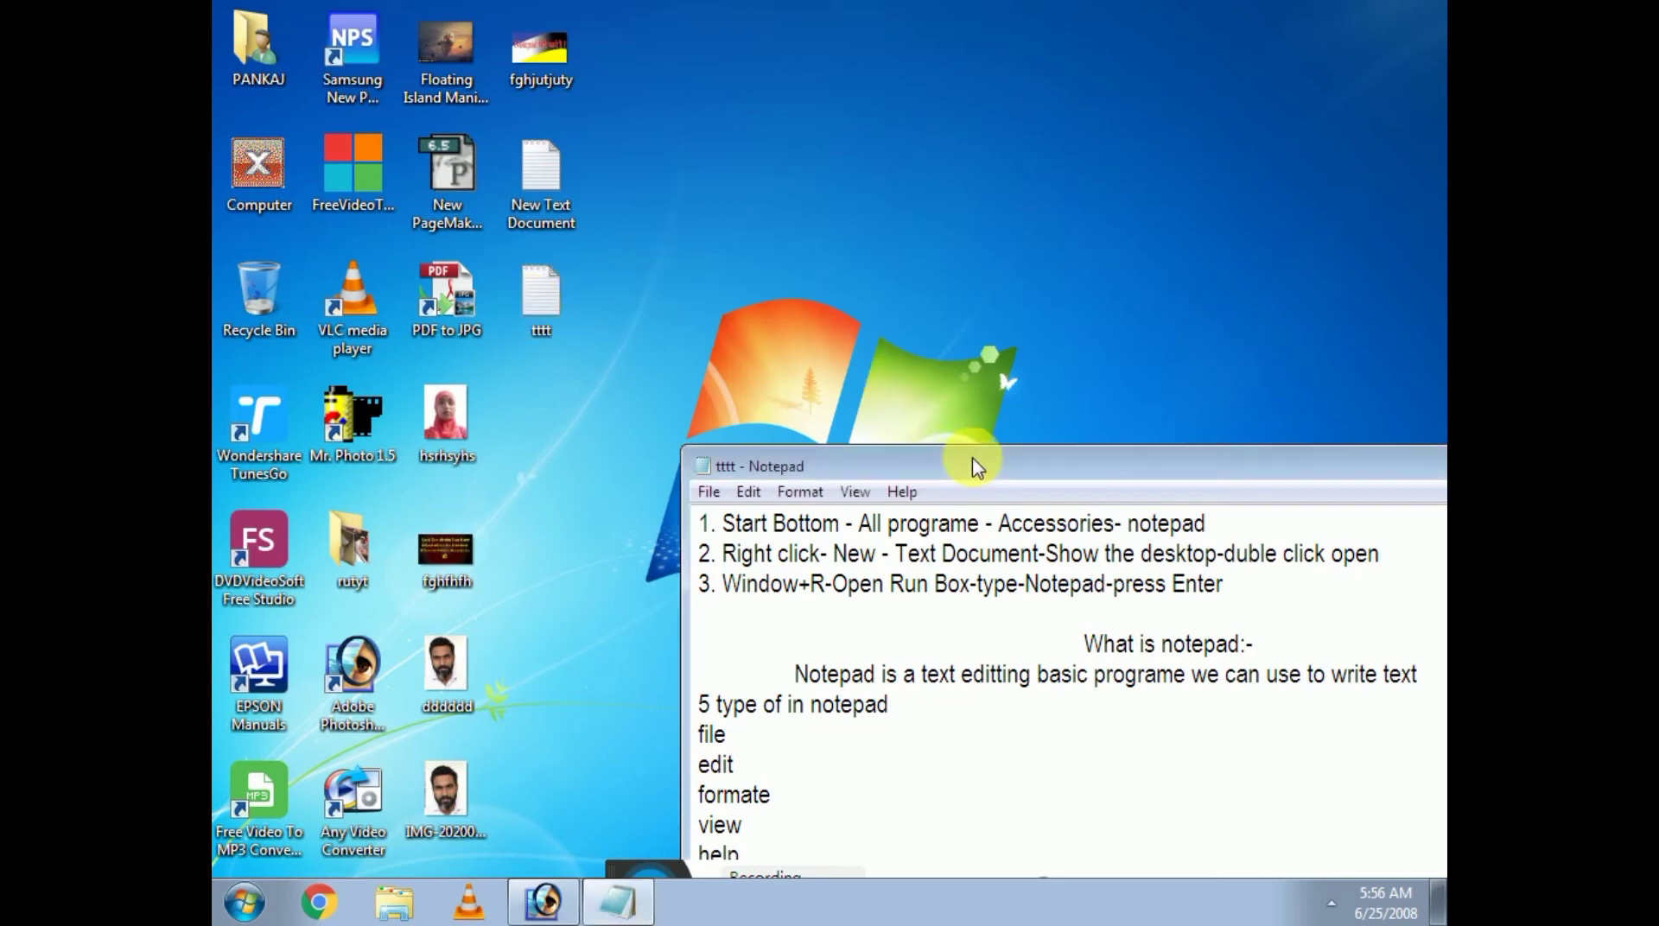
left_click_drag(973, 463, 664, 9)
left_click(740, 562)
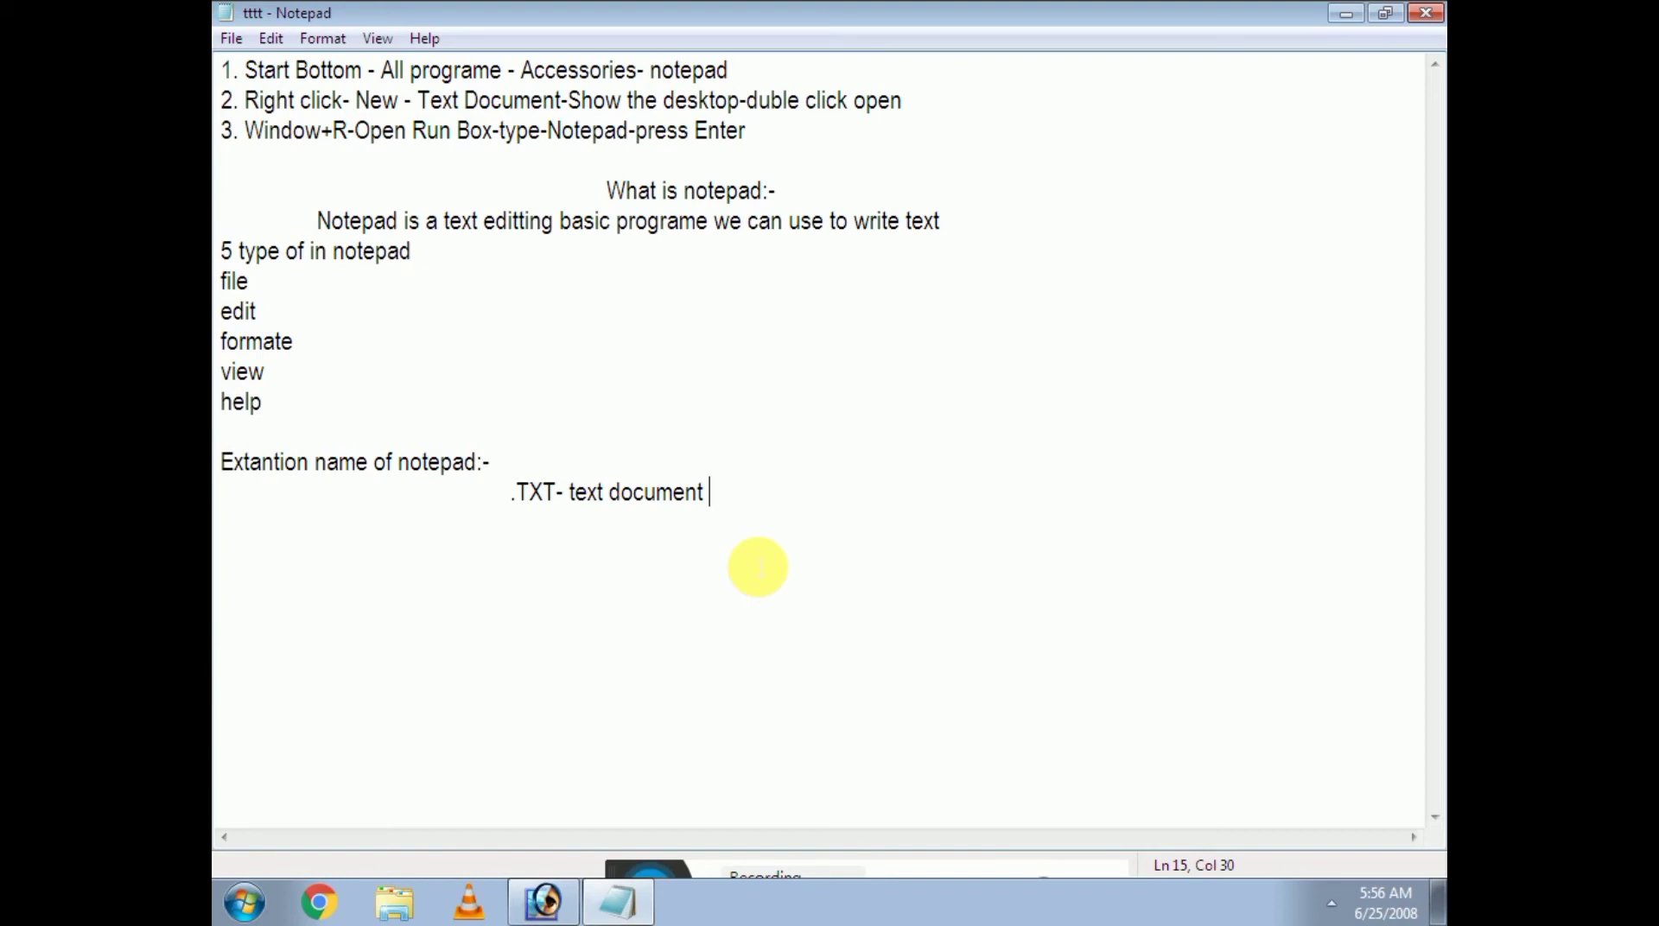
After a blank line, add the heading "1. File" with "New" and "Open" indented on separate lines below it
key("Return")
key("Return")
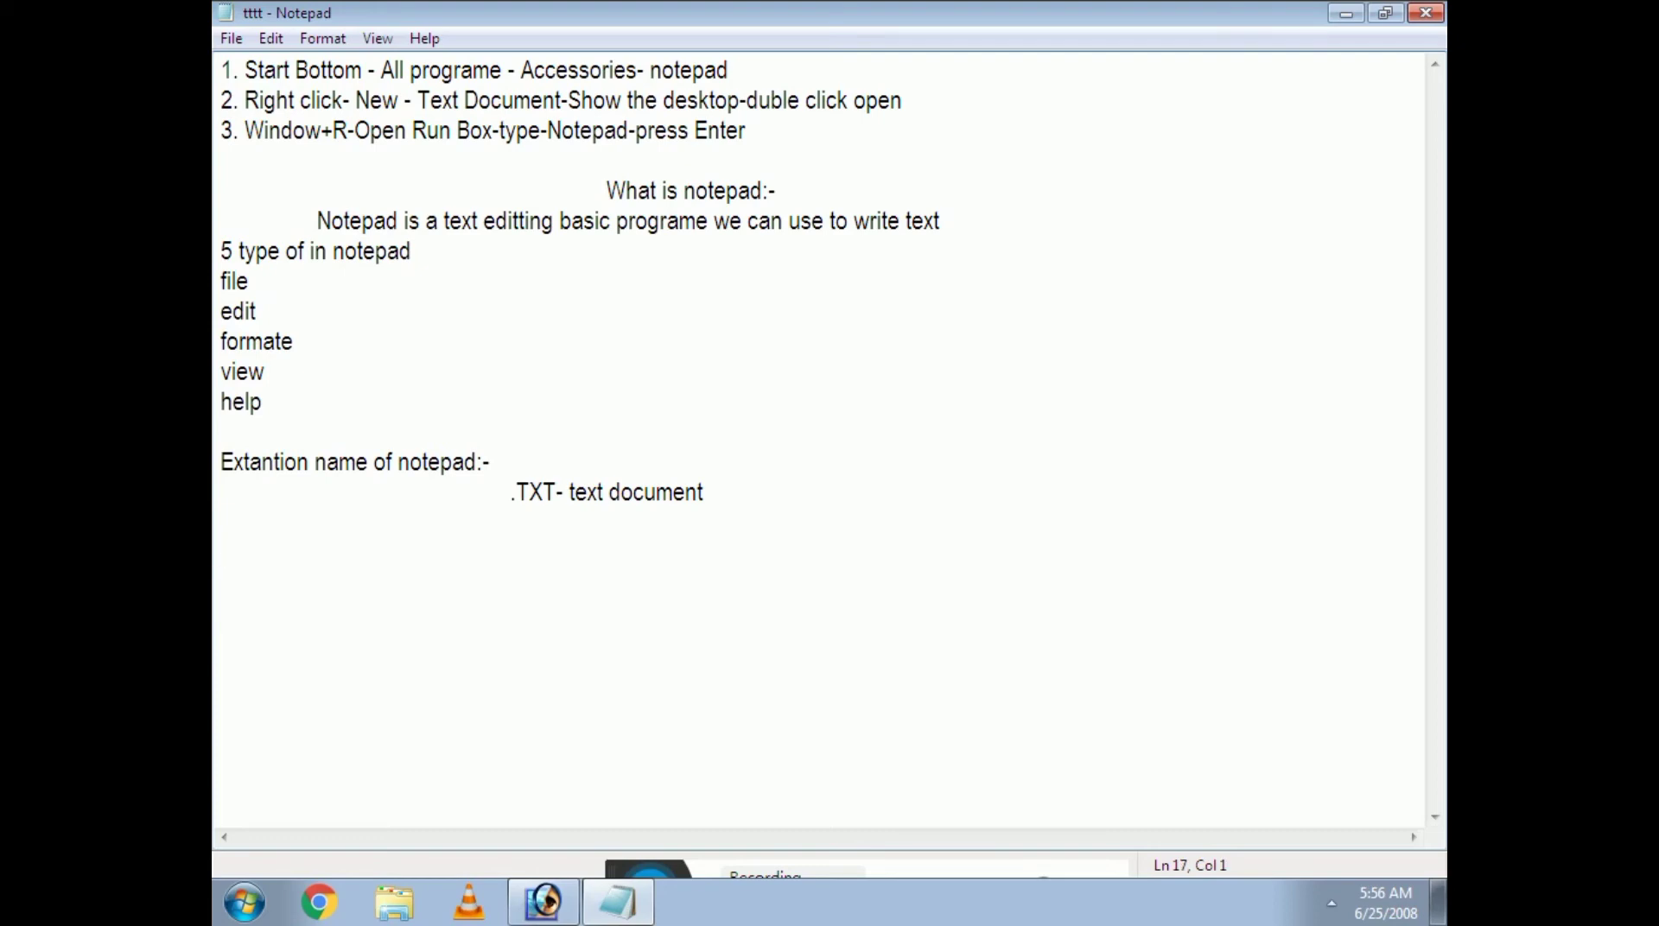
type("1. File")
key("Return")
type("New")
key("Return")
type("Open")
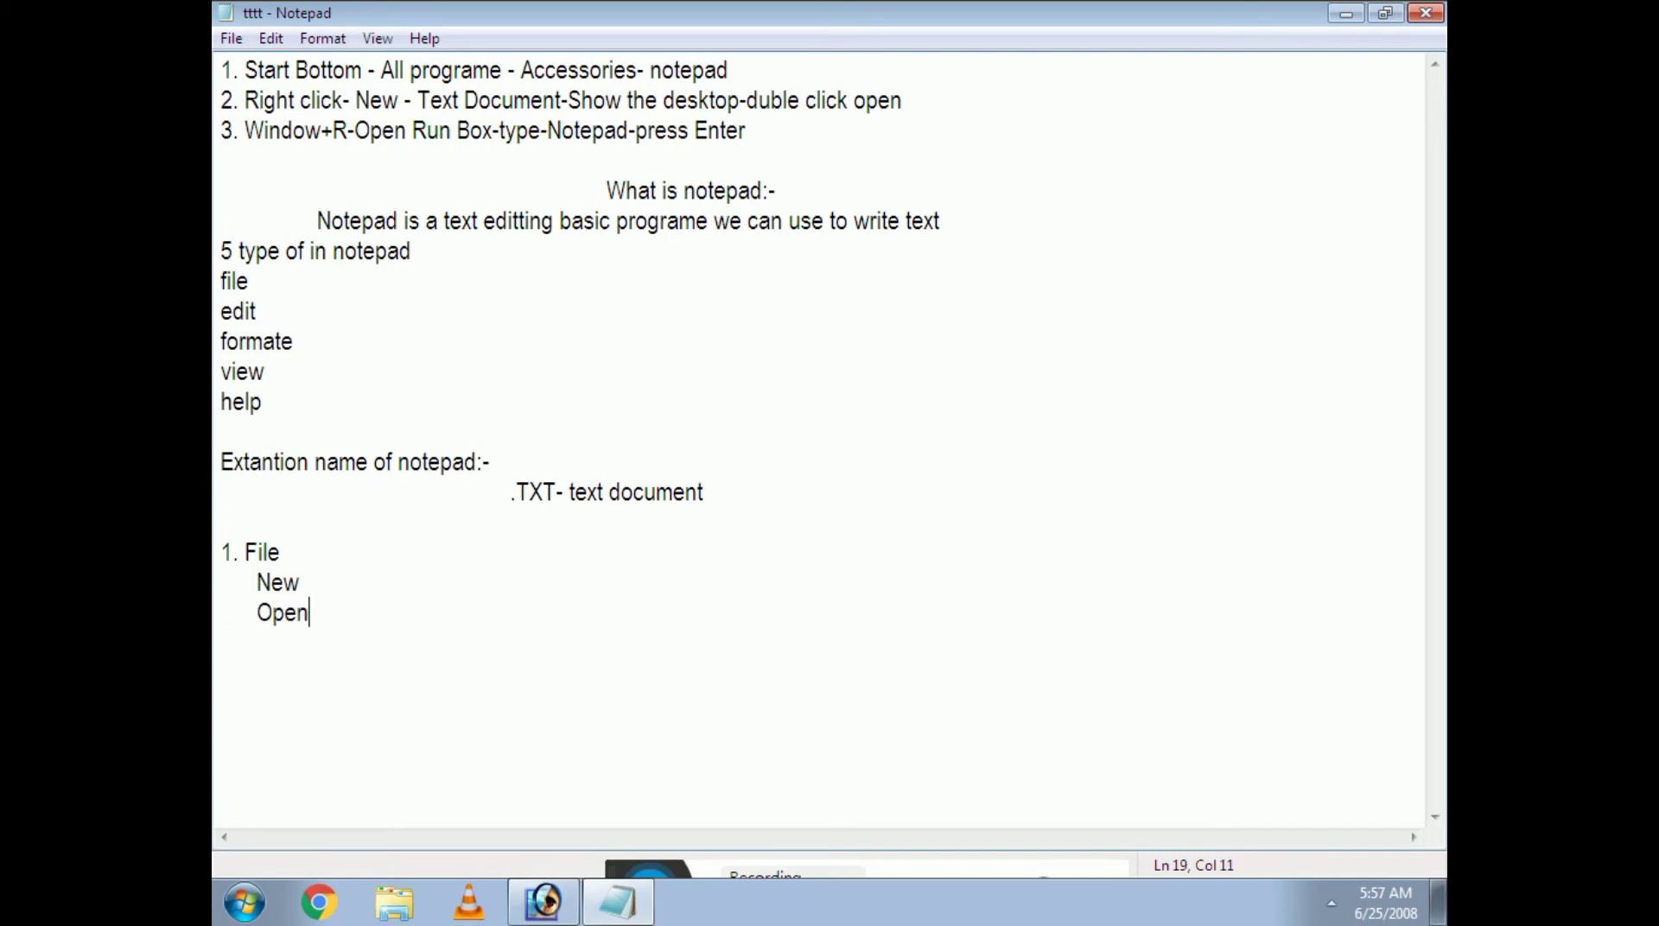
Continue the File list with "Save", "Save as", "Print", "Page setup" and "Exit" on separate indented lines
key("Return")
type("Save")
key("Return")
type("Save as")
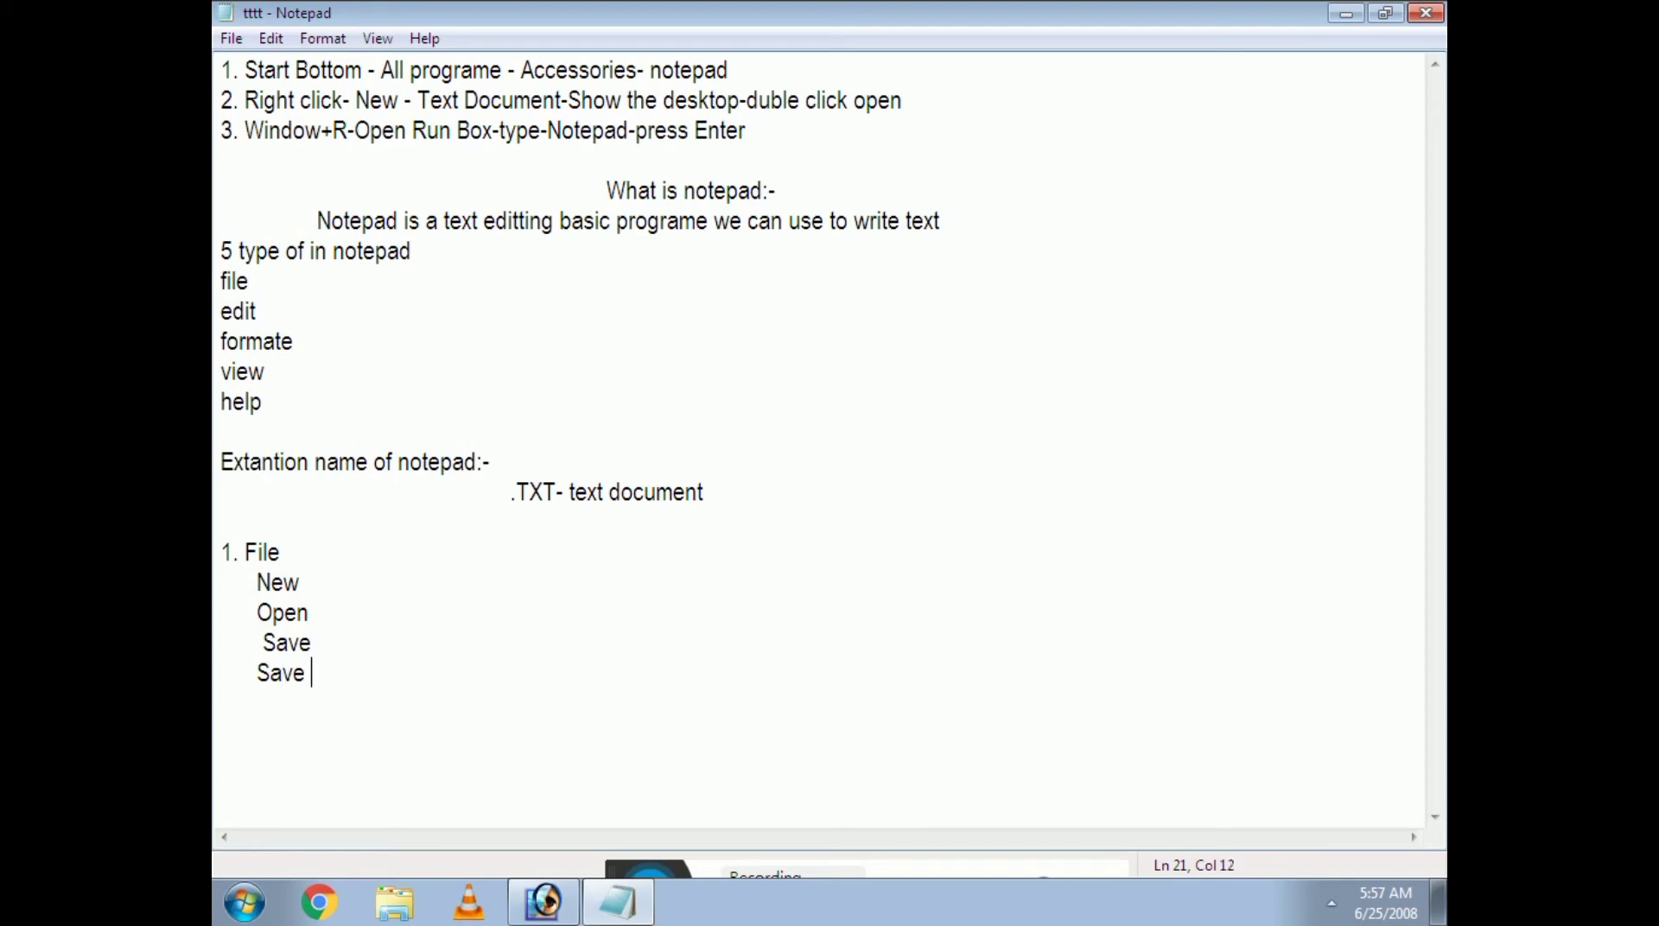
key("Return")
type("Print")
key("Return")
type("Page")
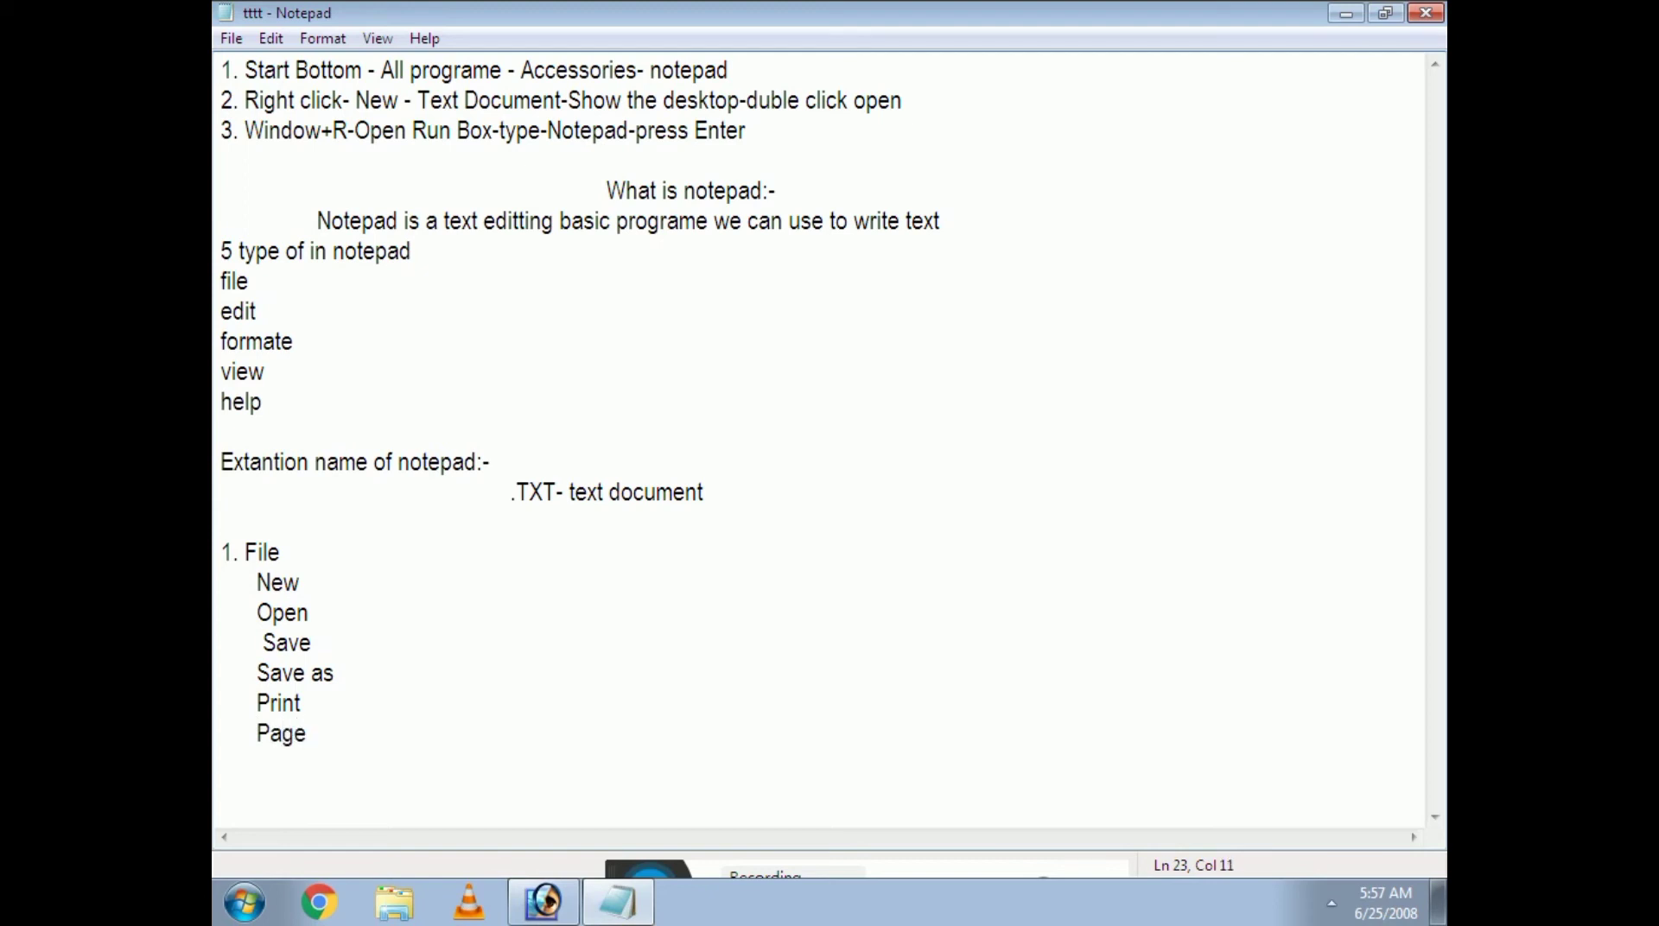
type(" setup")
key("Return")
type("Exit")
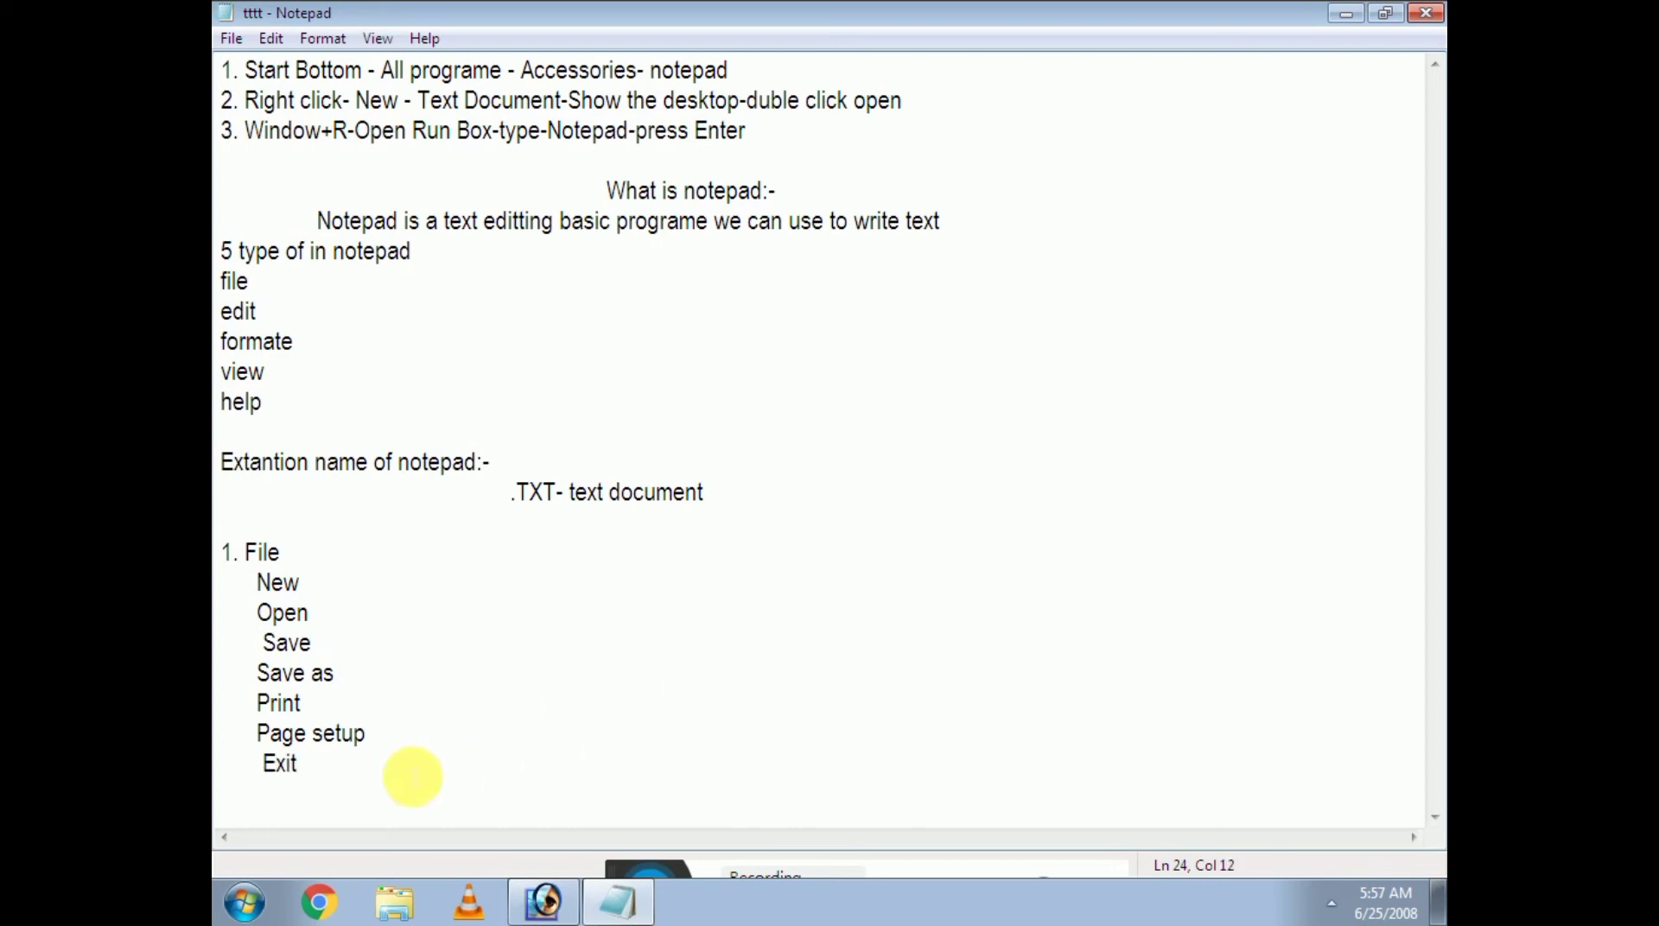
Highlight the listed entries from "New" to "Exit", compare them with the actual File commands, and clear the highlight
left_click_drag(326, 757, 252, 582)
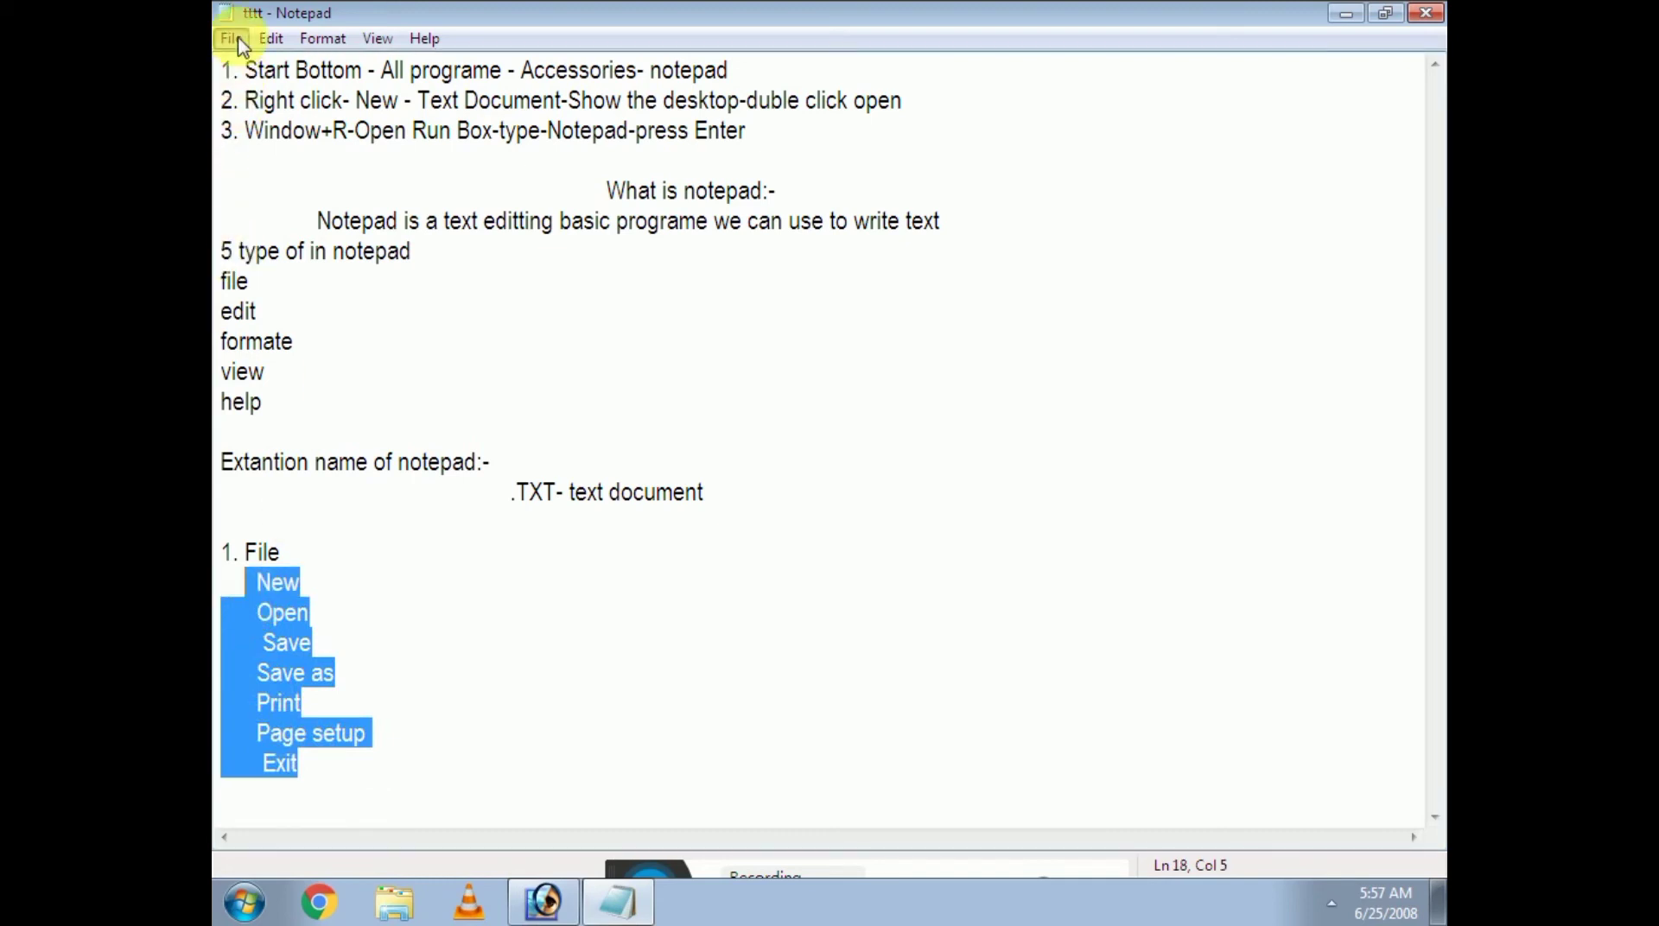
left_click(270, 38)
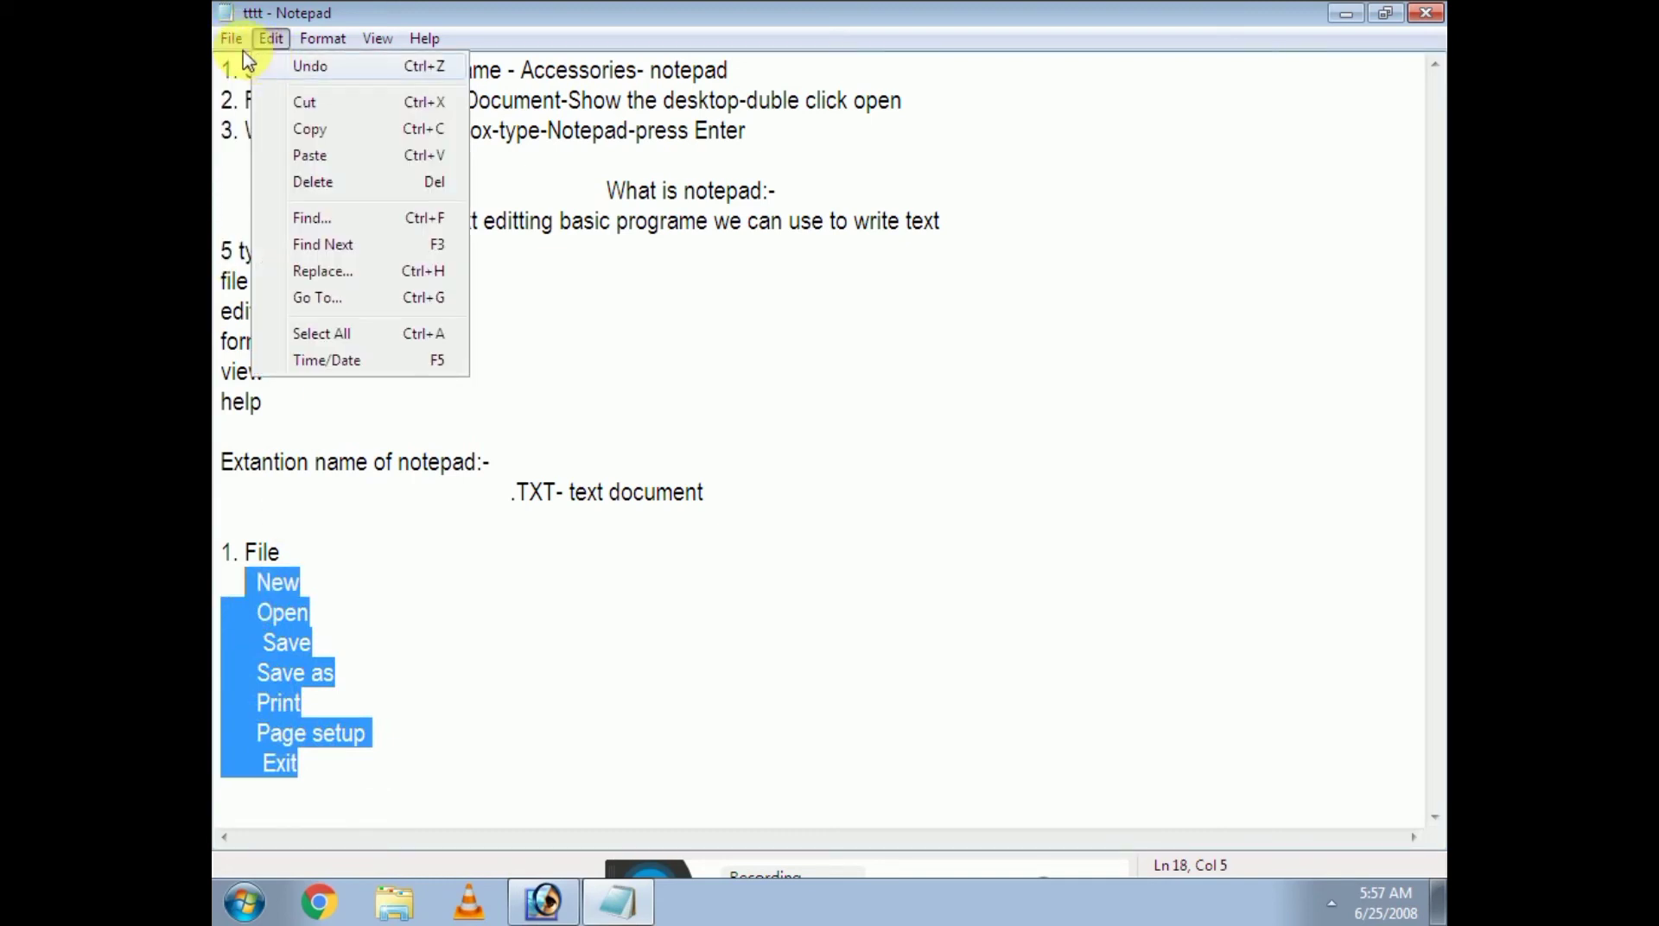
mouse_move(236, 40)
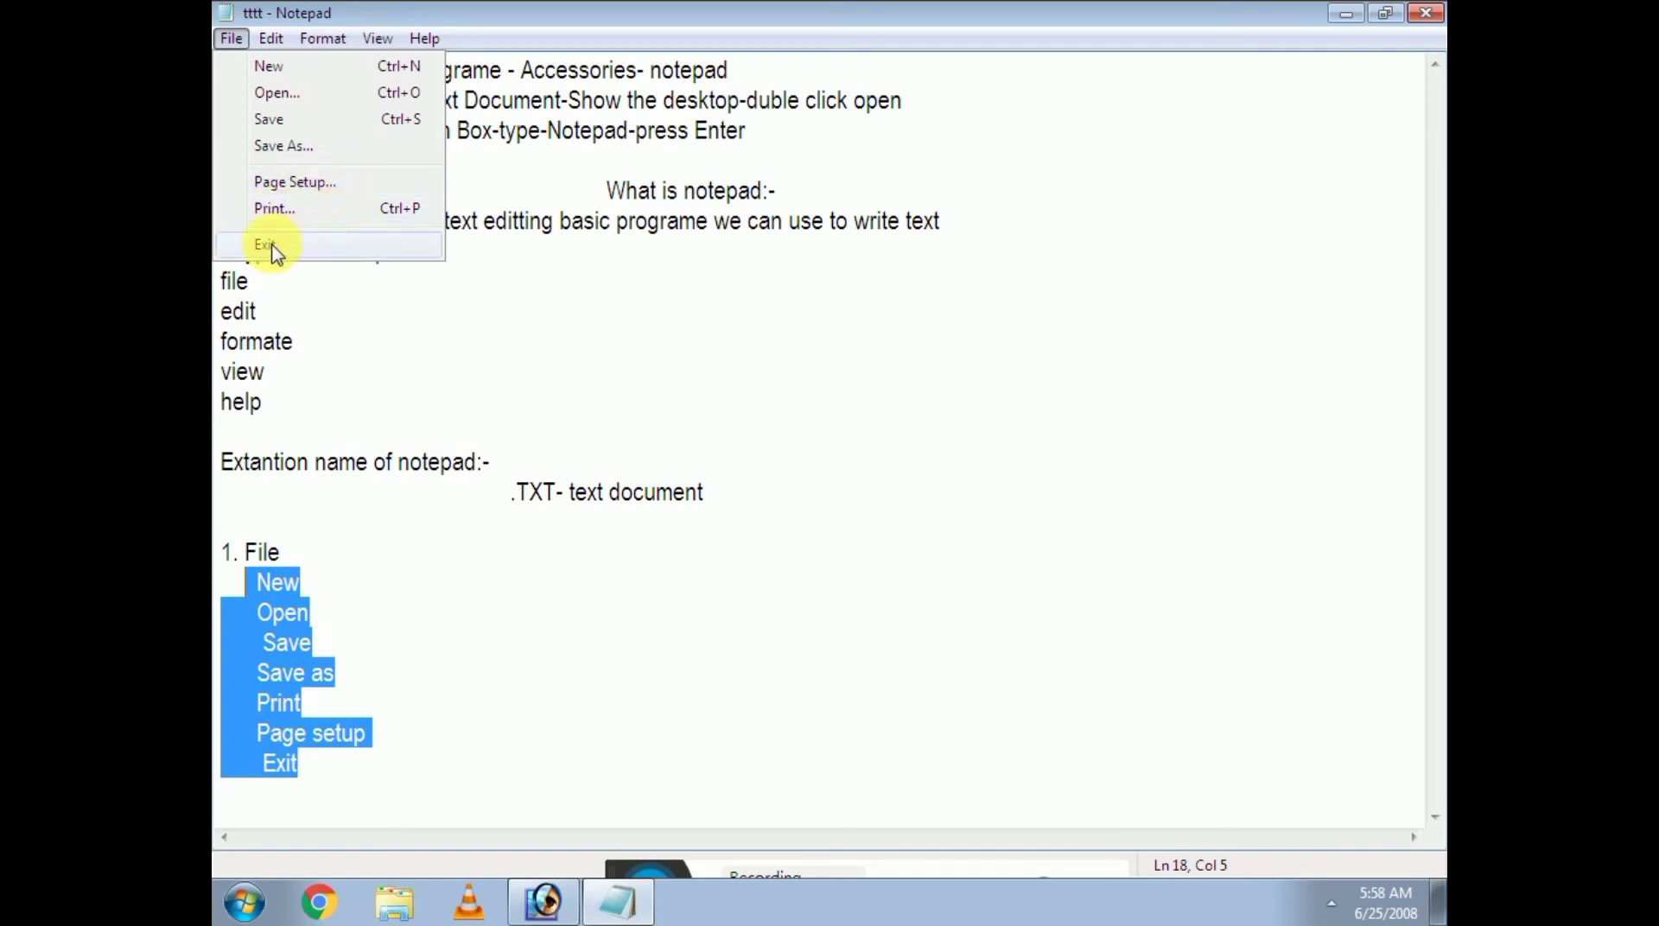
left_click(491, 330)
left_click(457, 774)
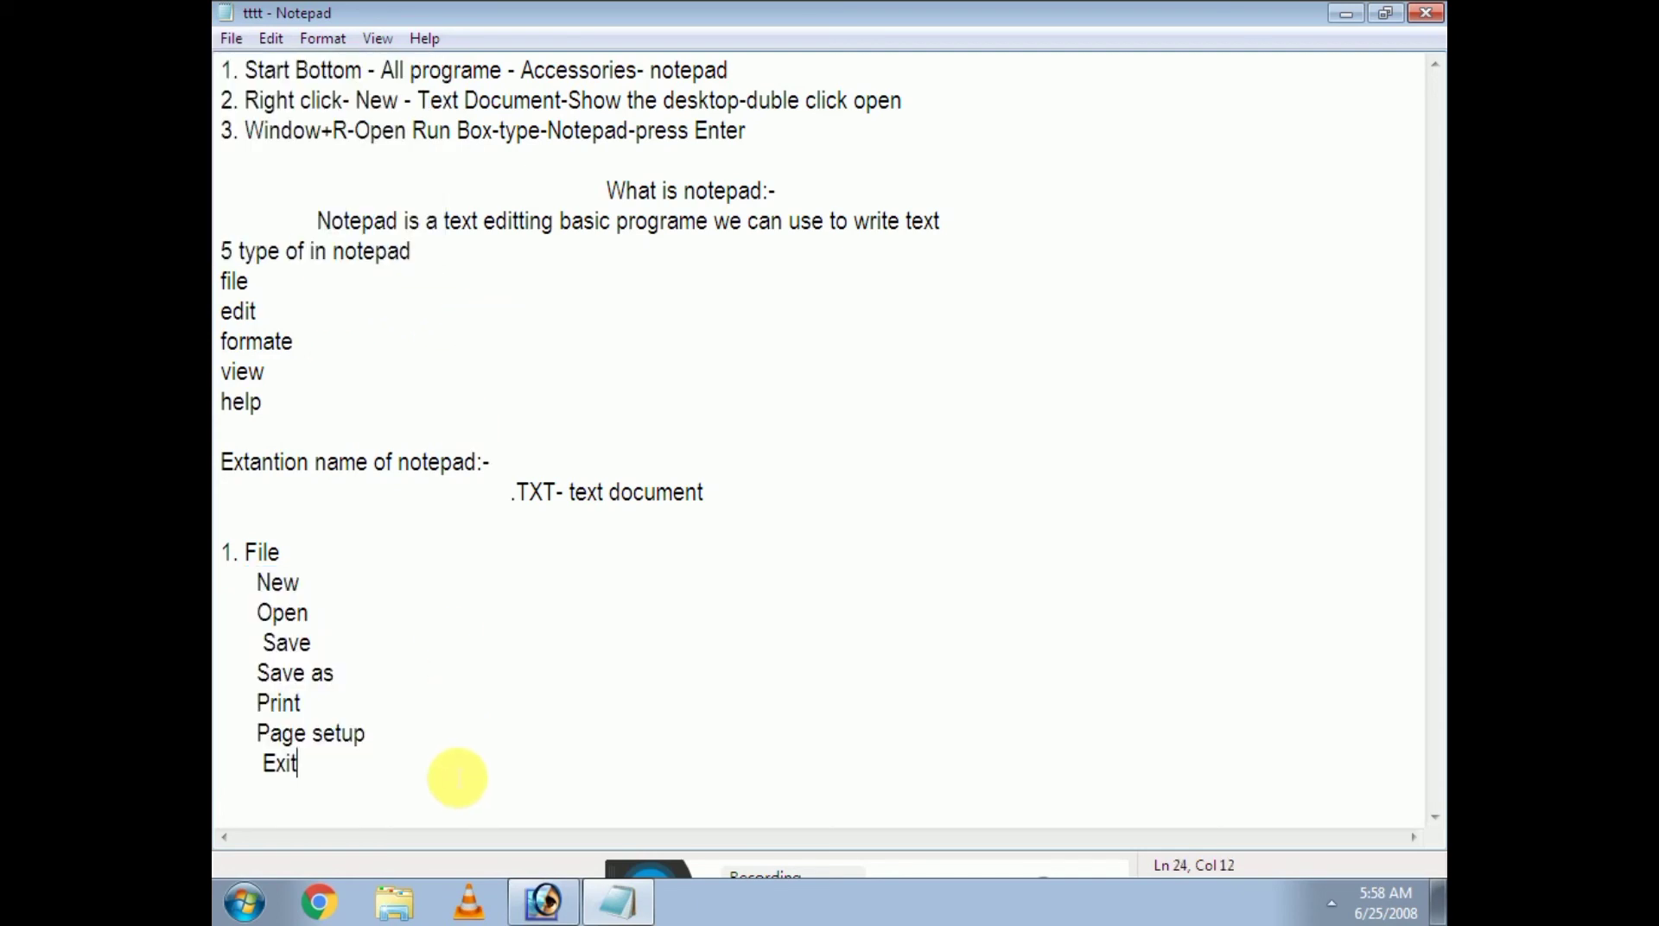
Add a dash and a space after "New" in the list, and review the File commands without applying any
left_click(230, 38)
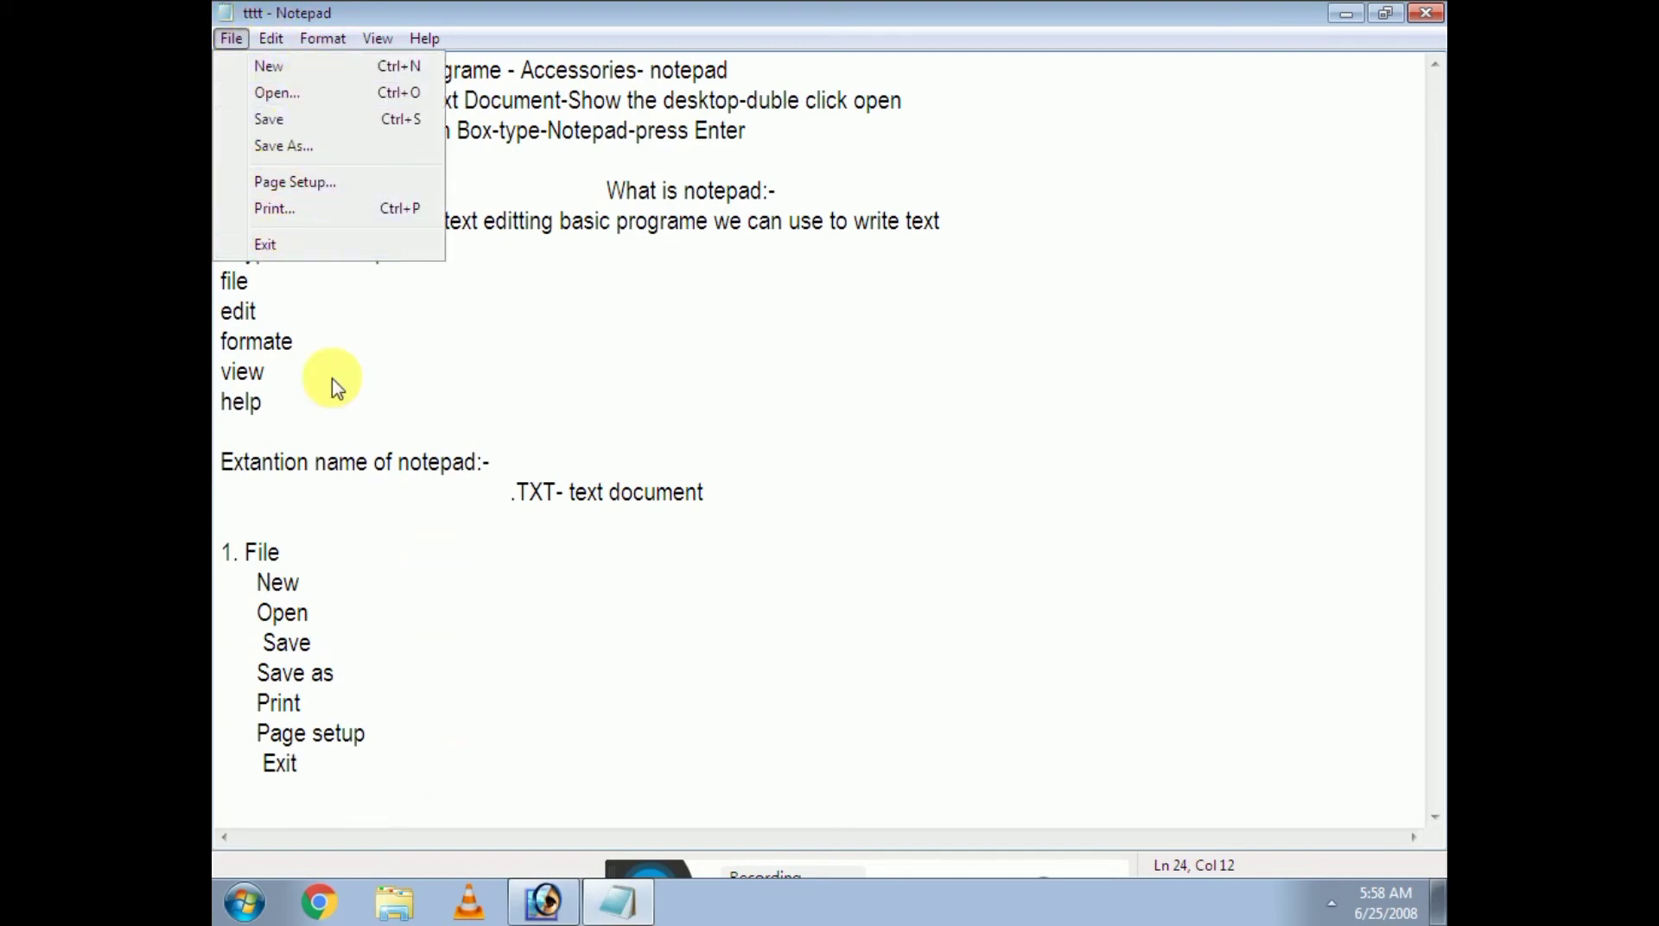
left_click(307, 584)
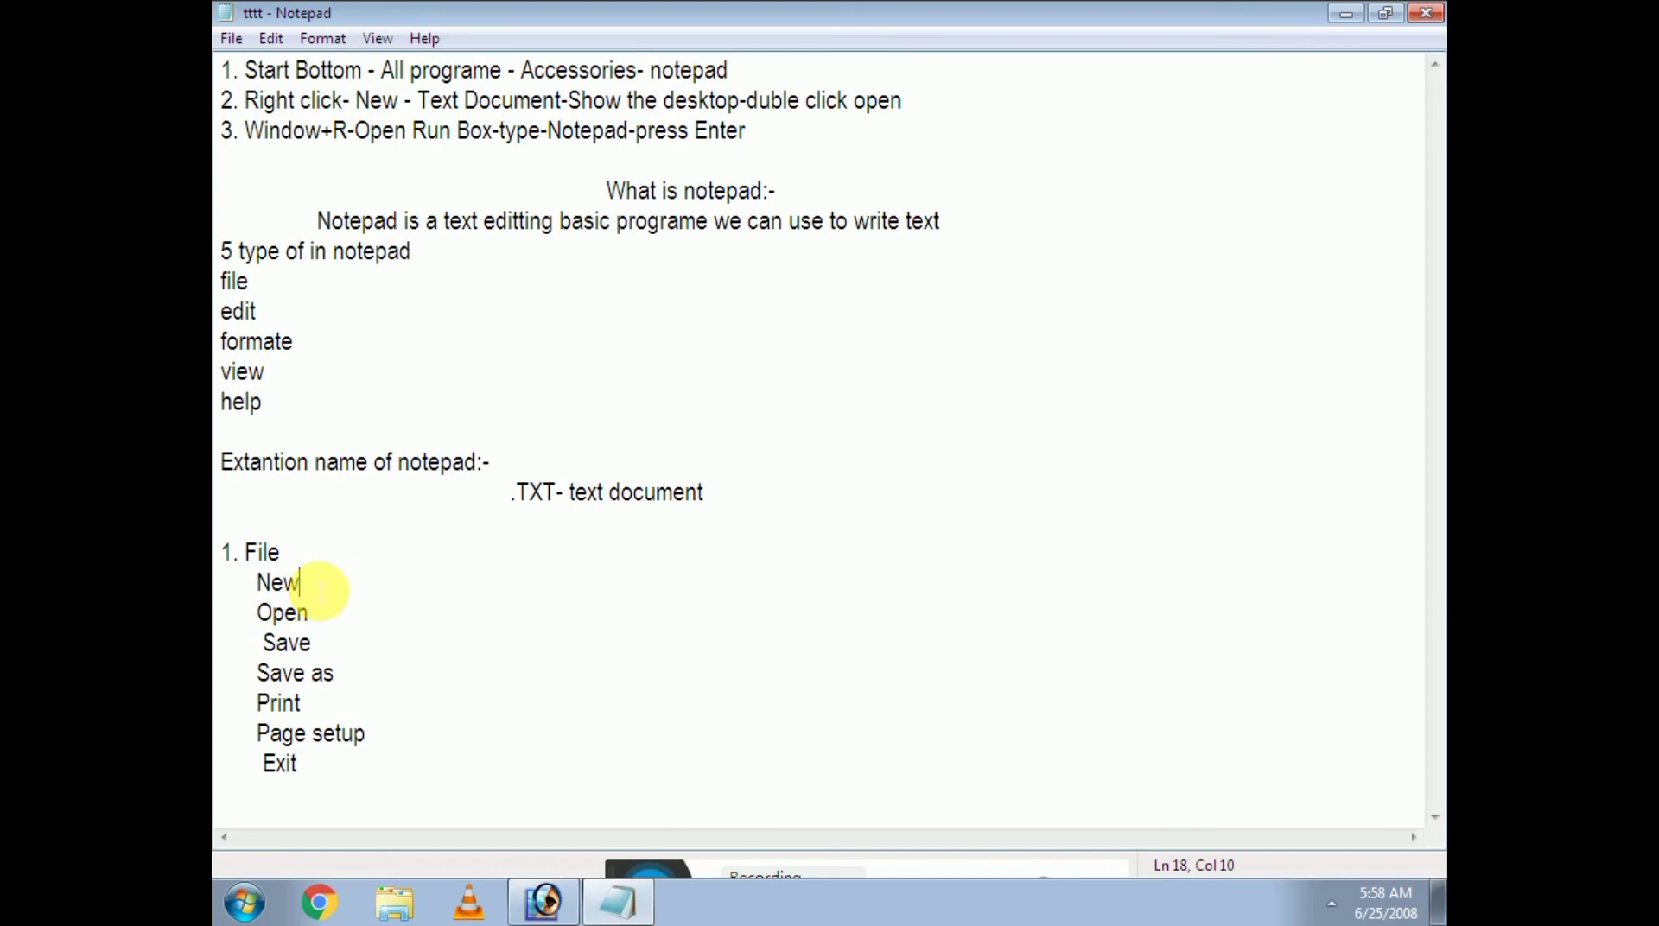
type("-")
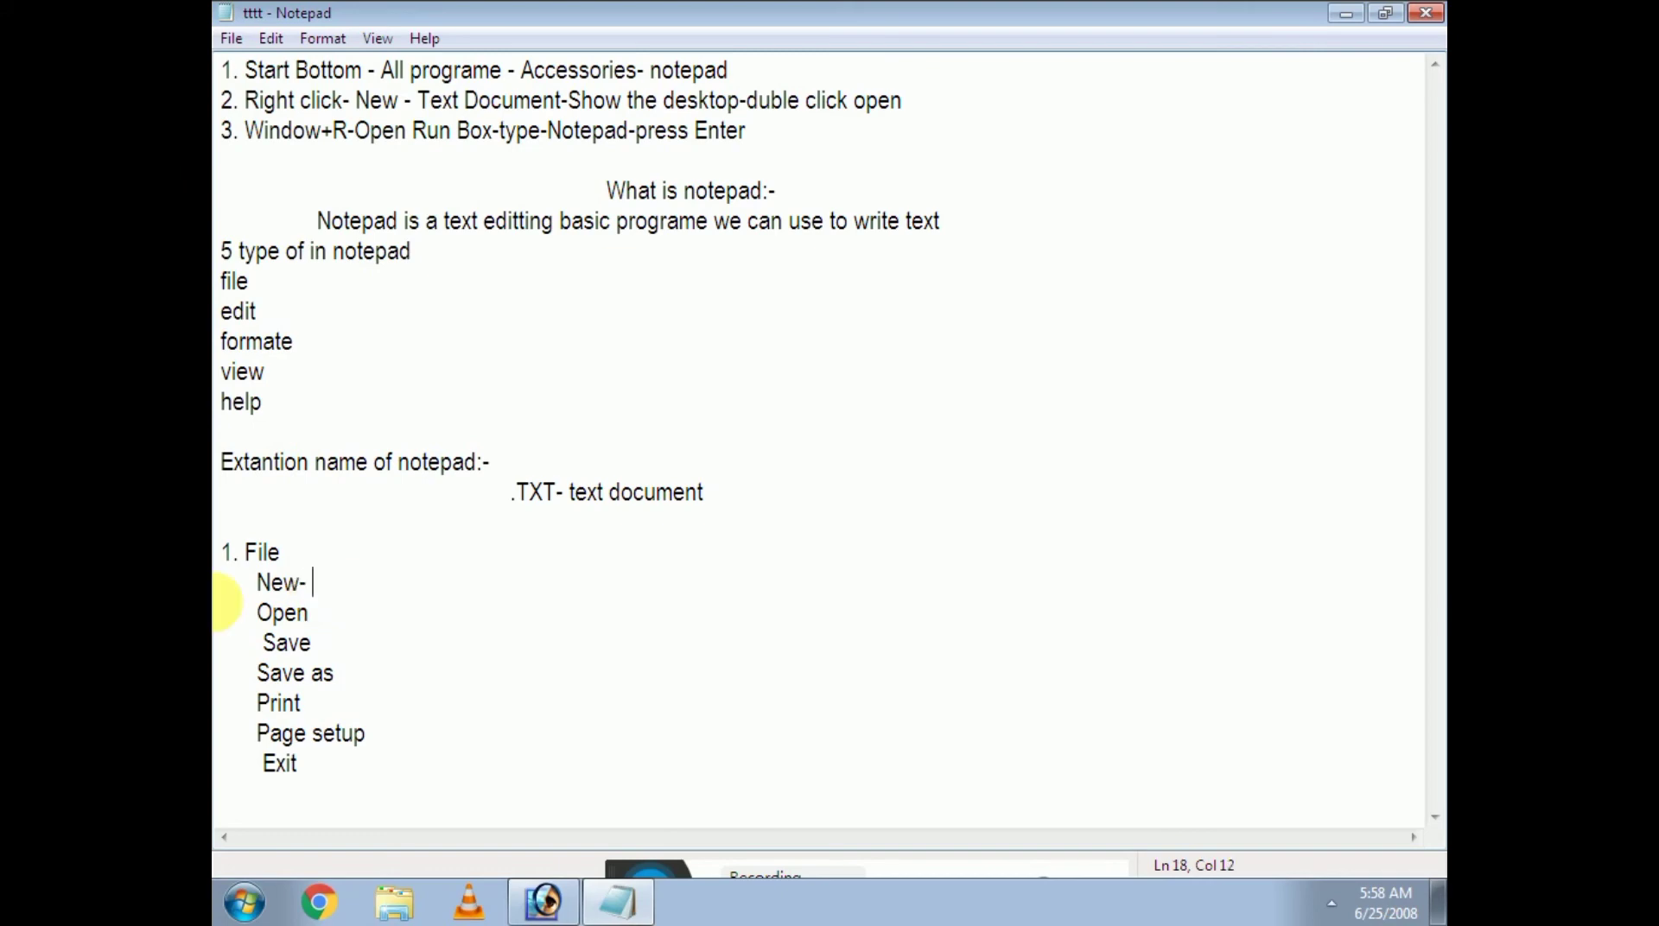
left_click(231, 38)
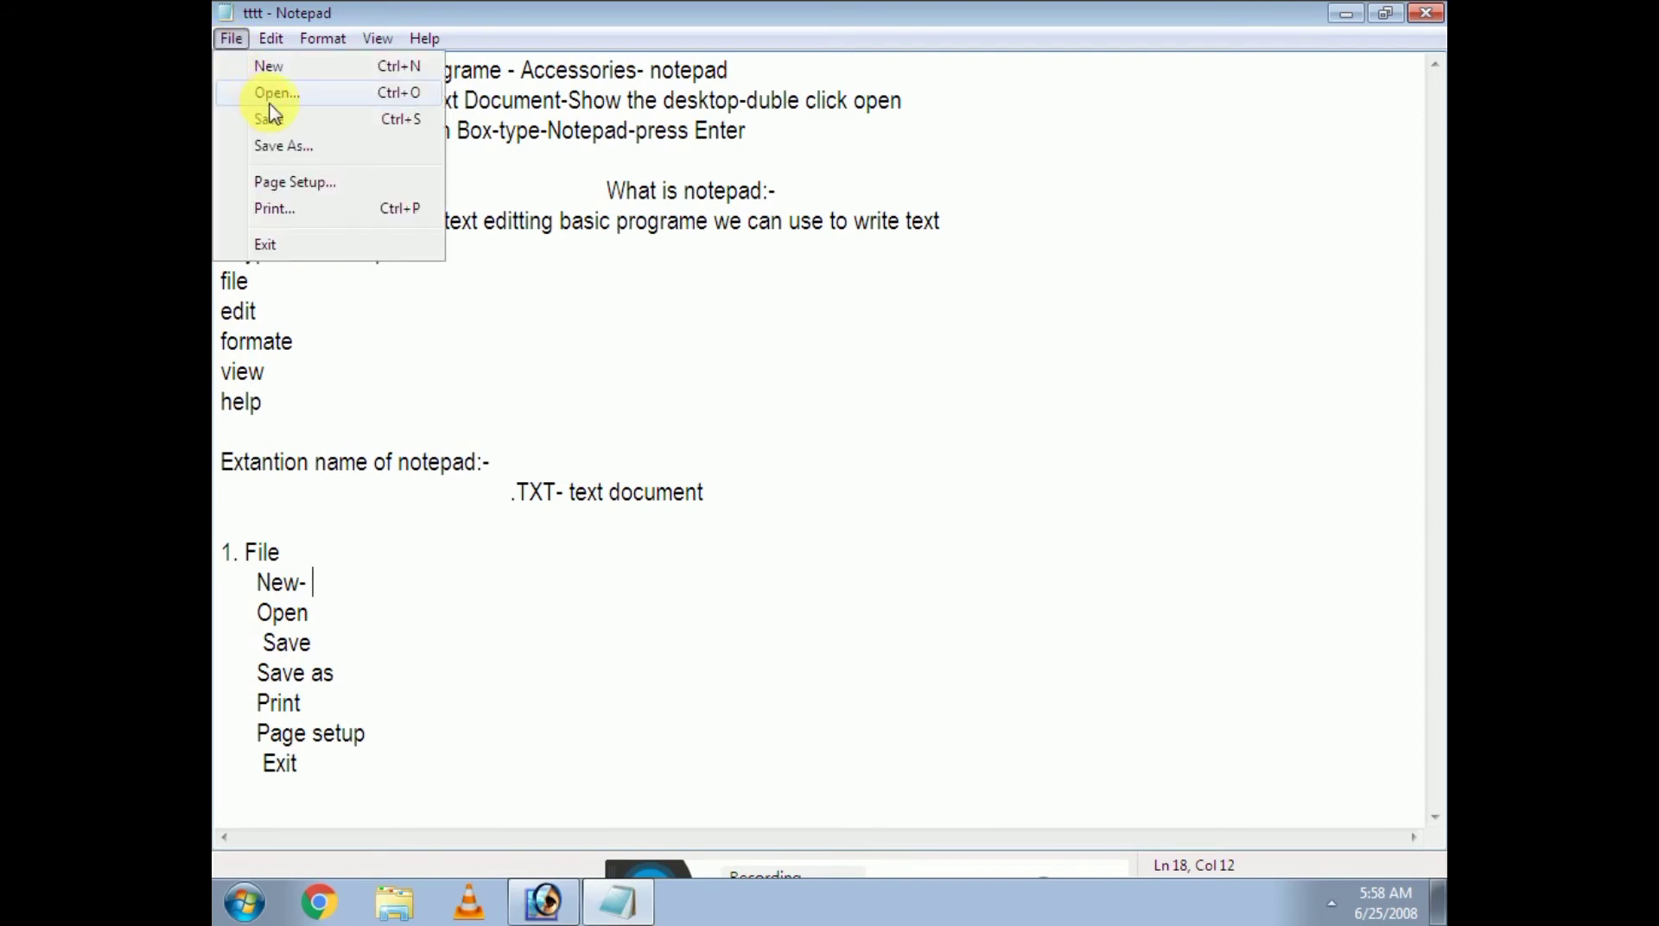
left_click(471, 12)
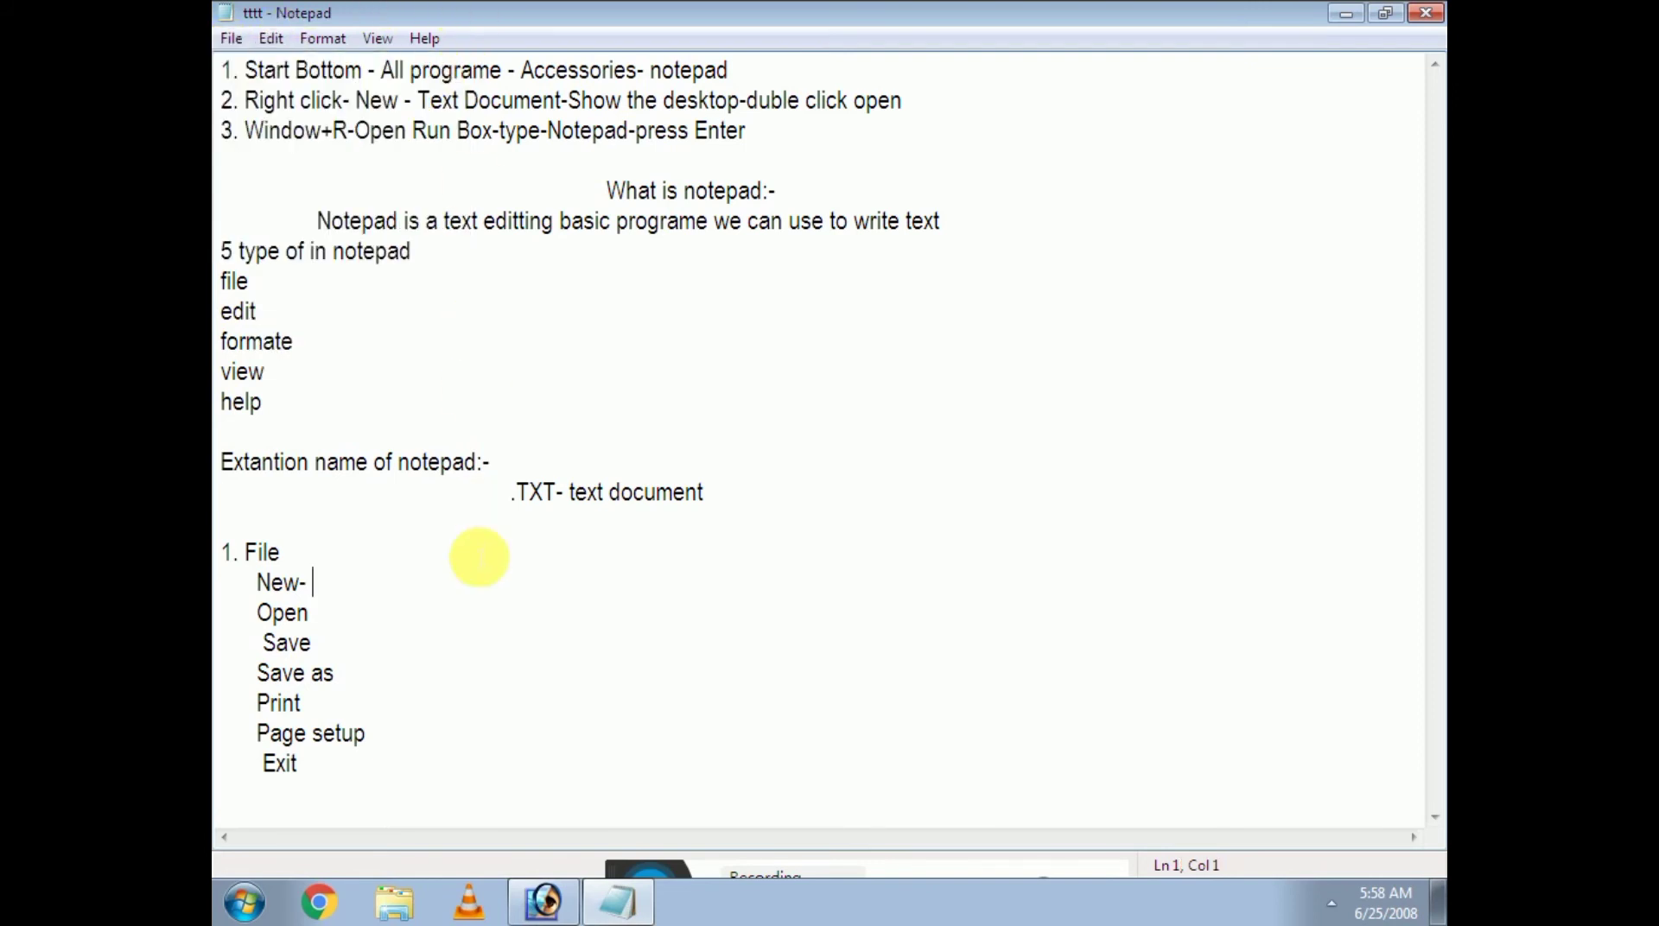
left_click(431, 680)
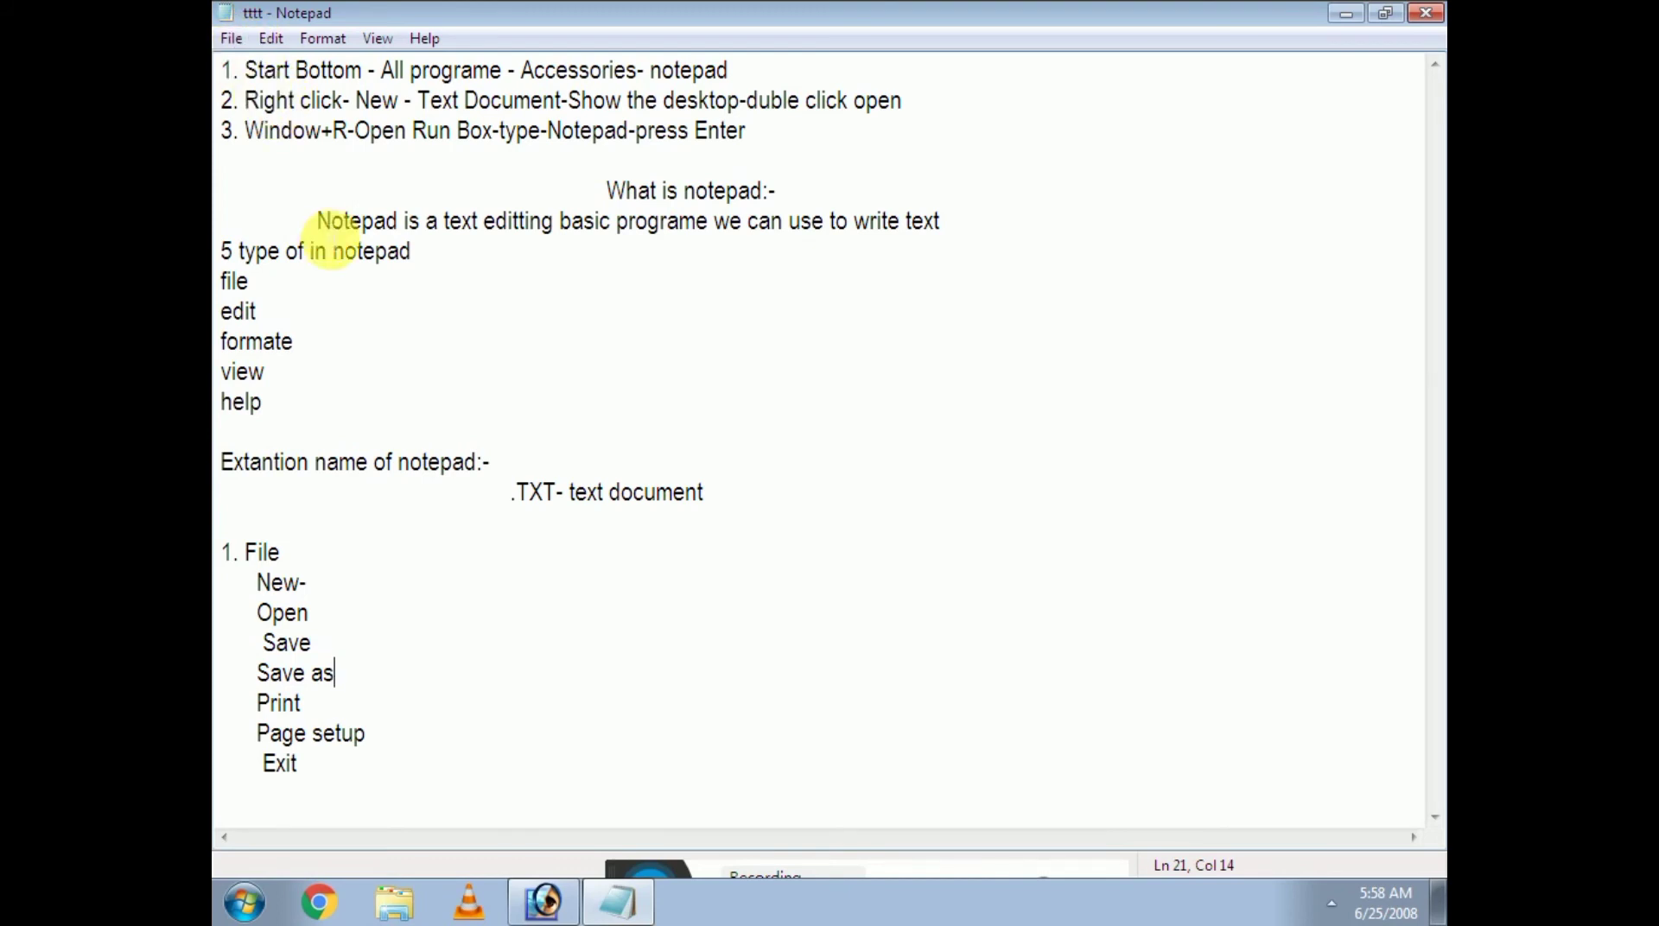
key("ctrl+a")
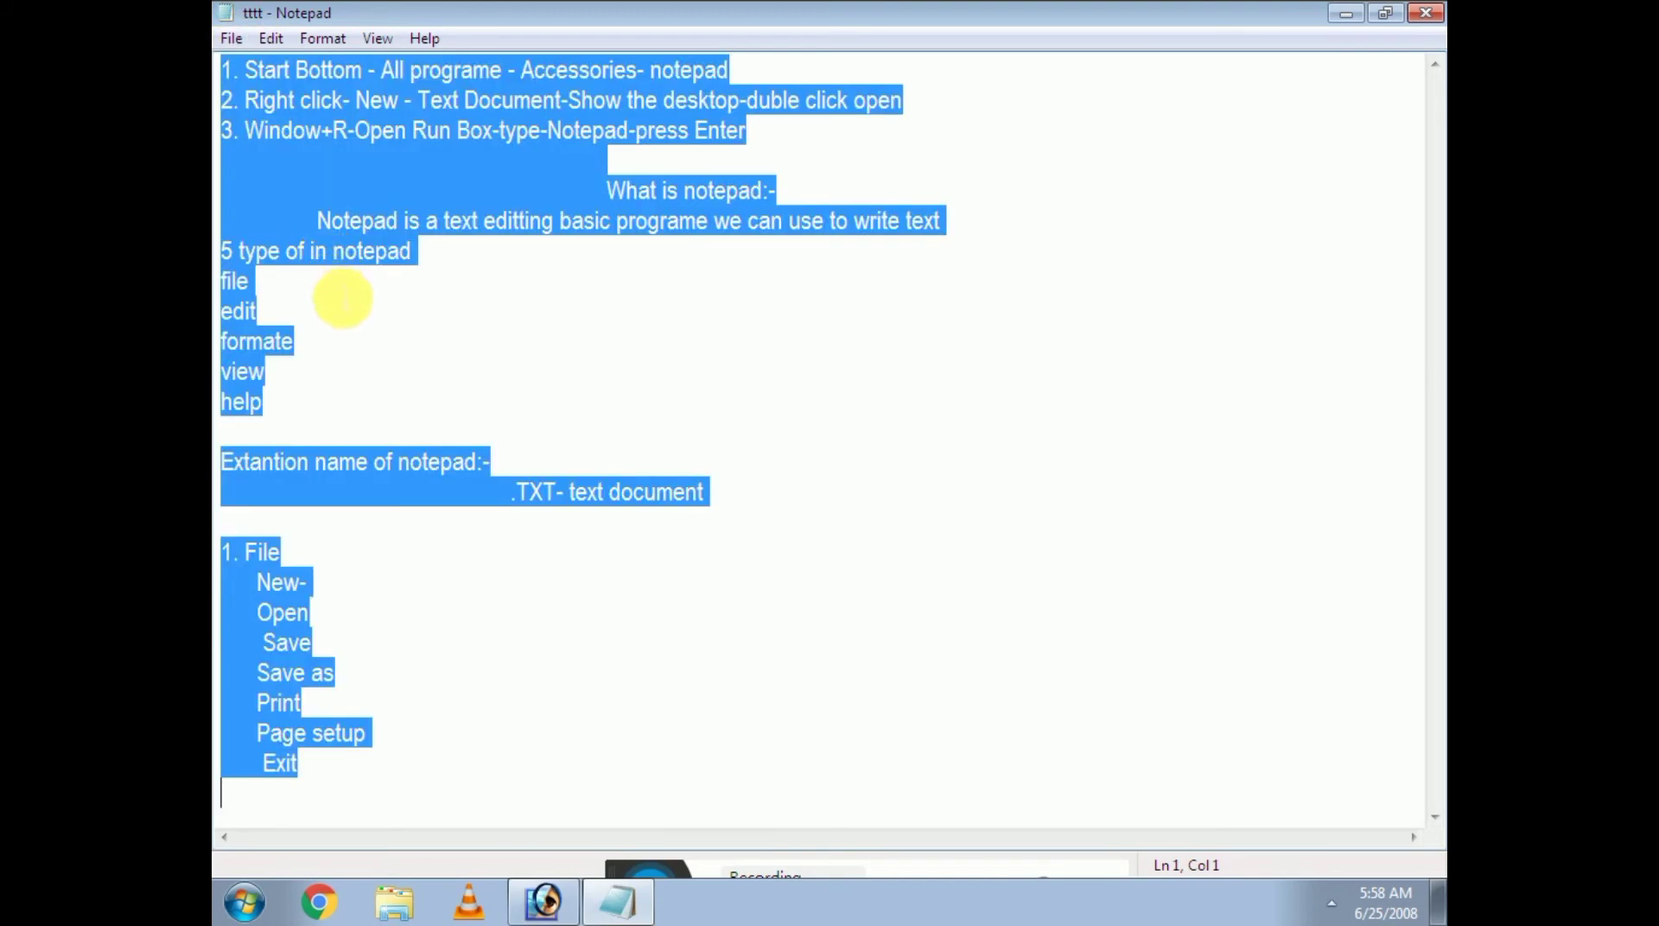
left_click(395, 640)
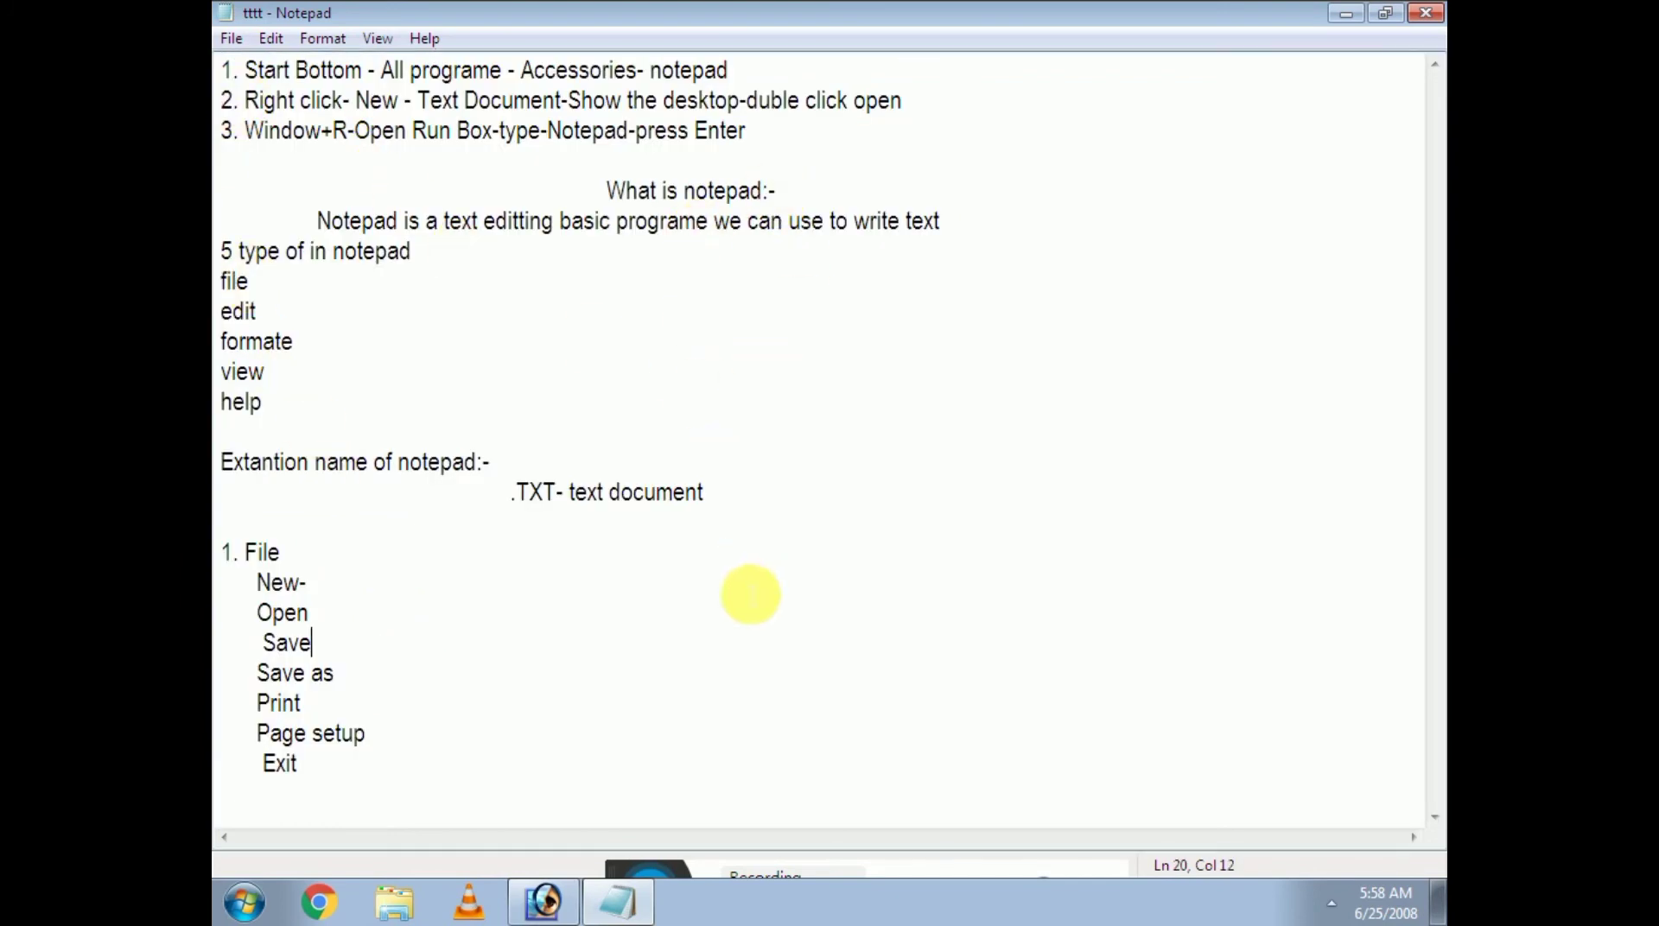
Describe "New" in the File list as "Take the new page in current window" and add a dash after "Open"
left_click(387, 780)
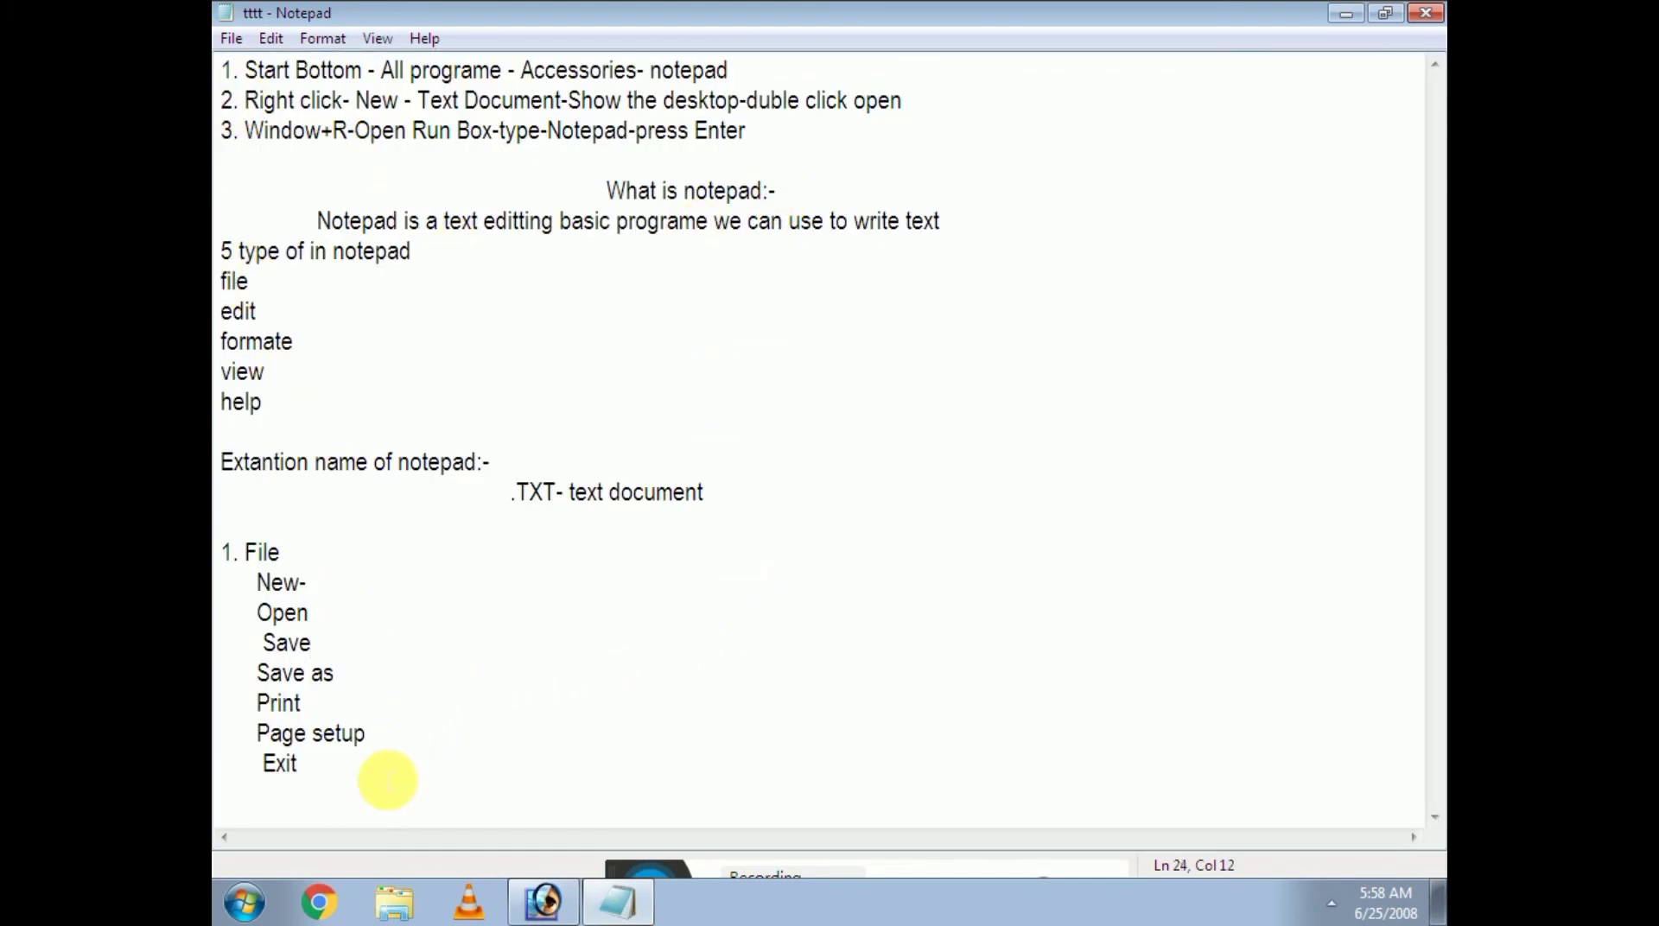
key("Return")
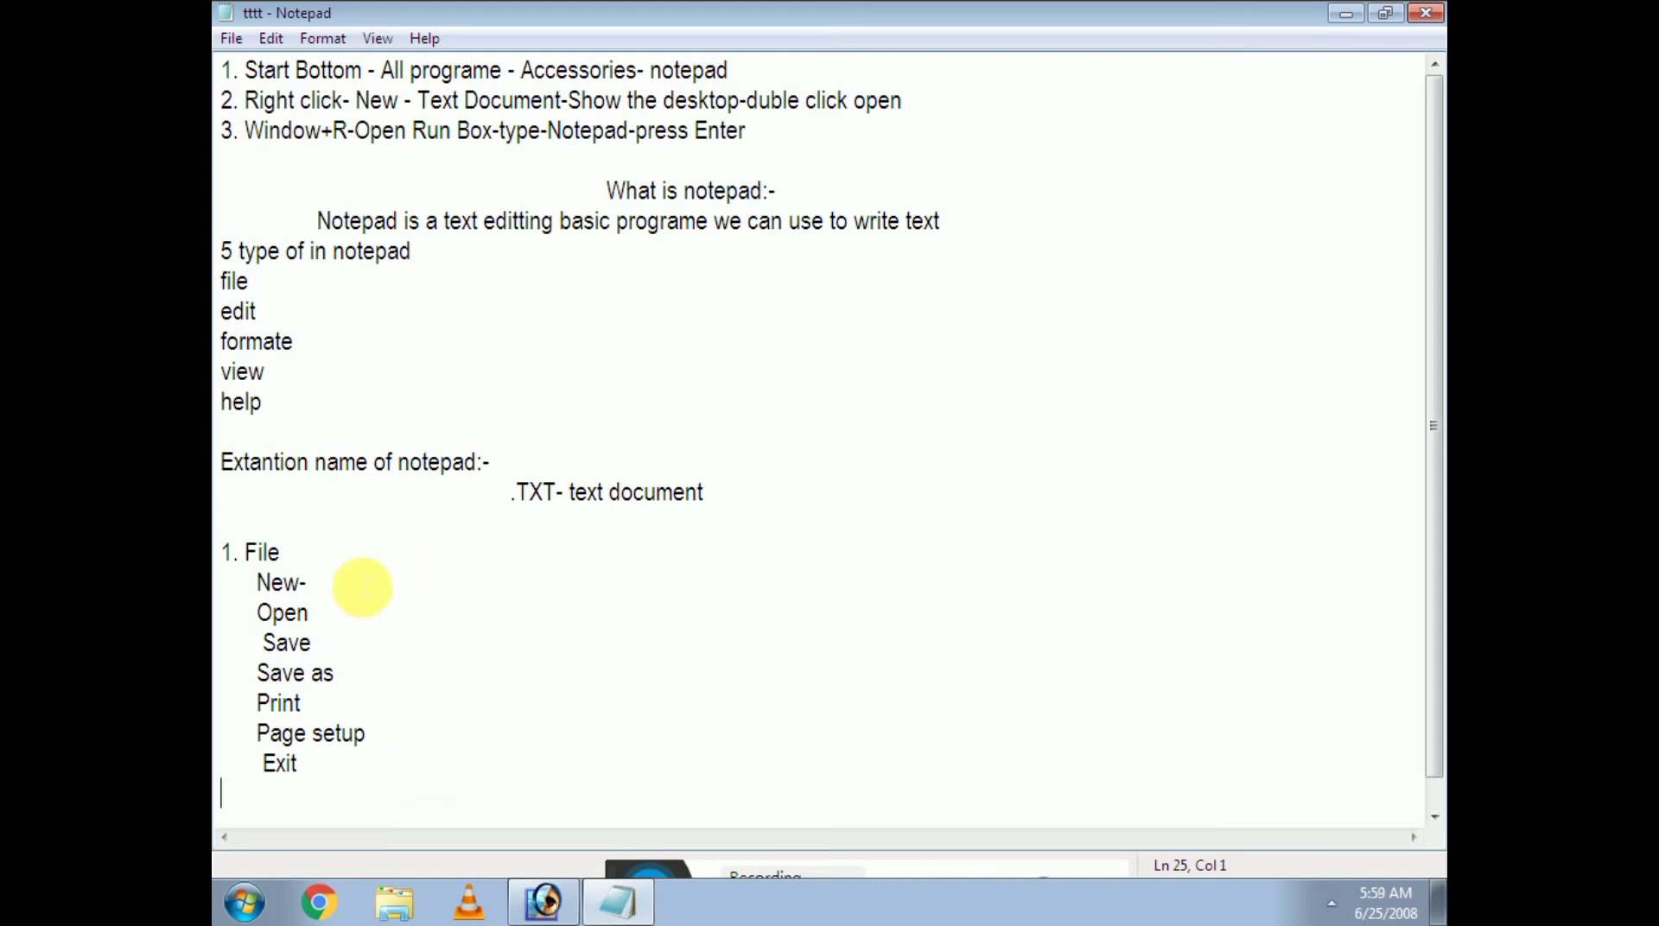
left_click(346, 596)
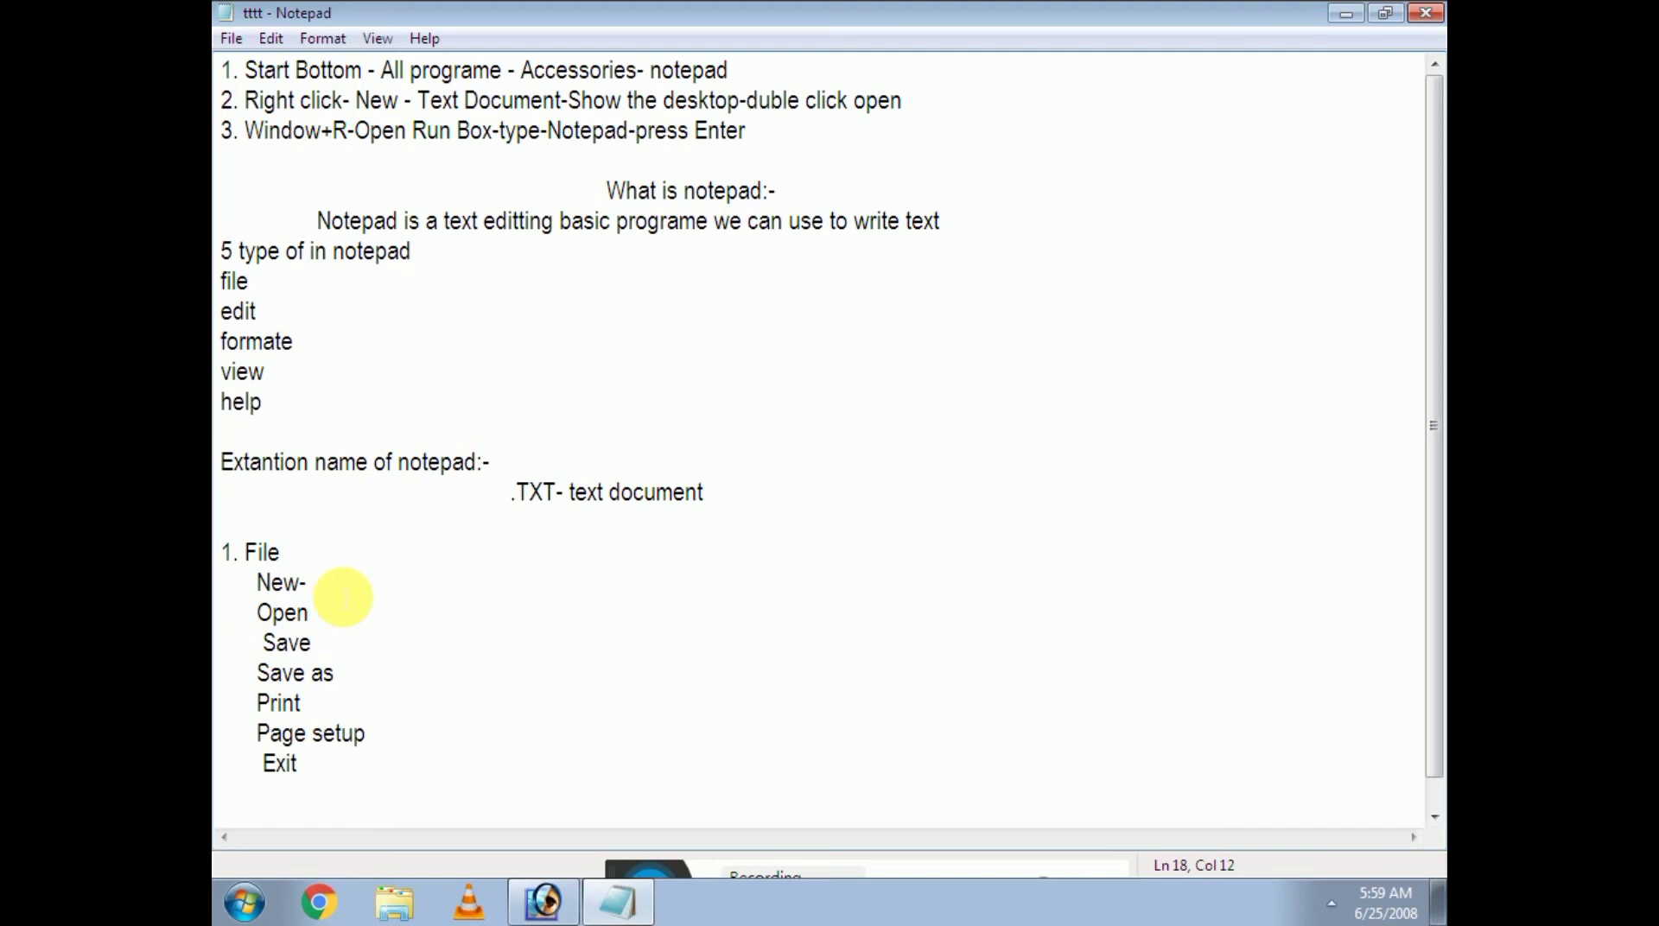
type("T")
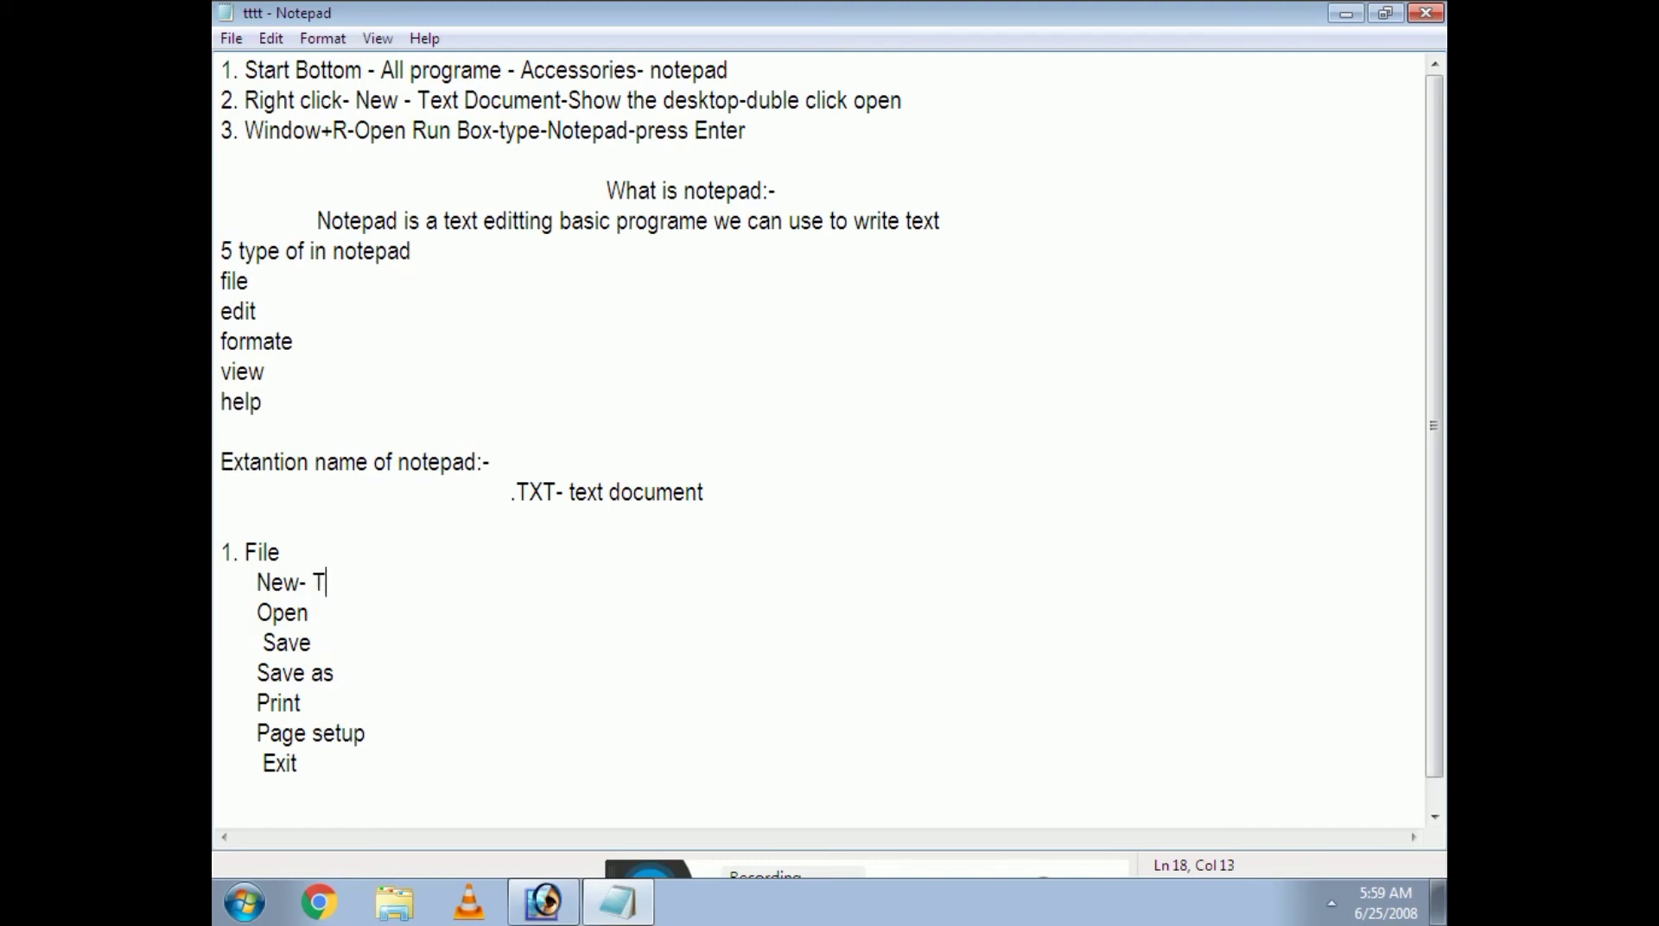
type("ake the new pa")
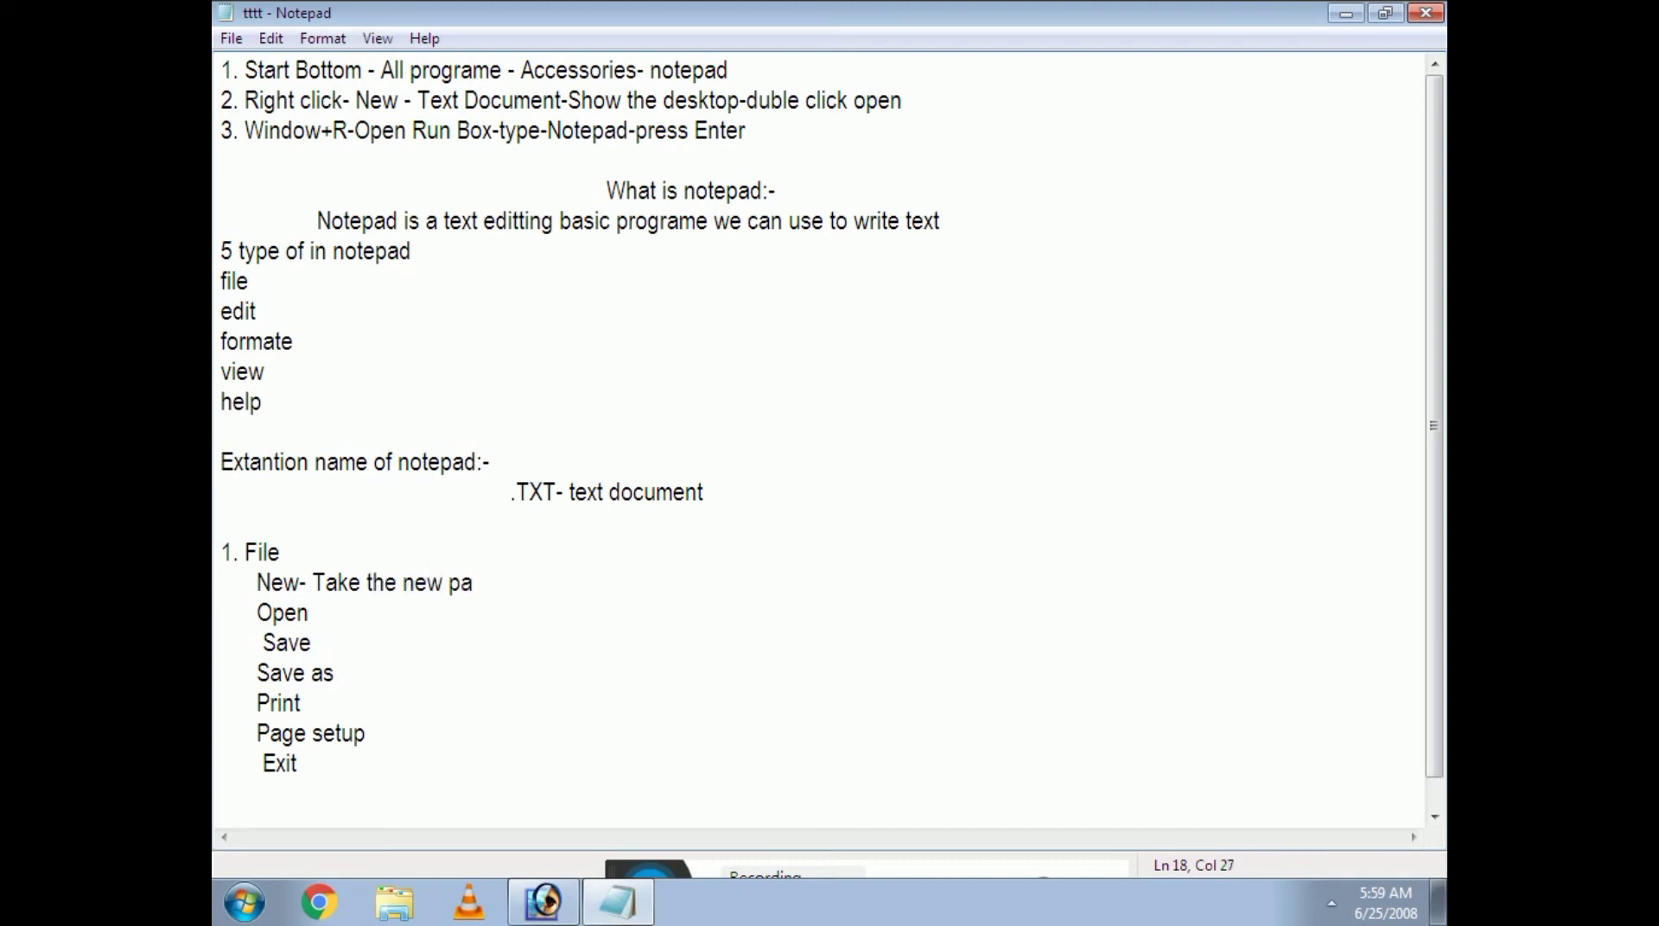
type("ge in curren")
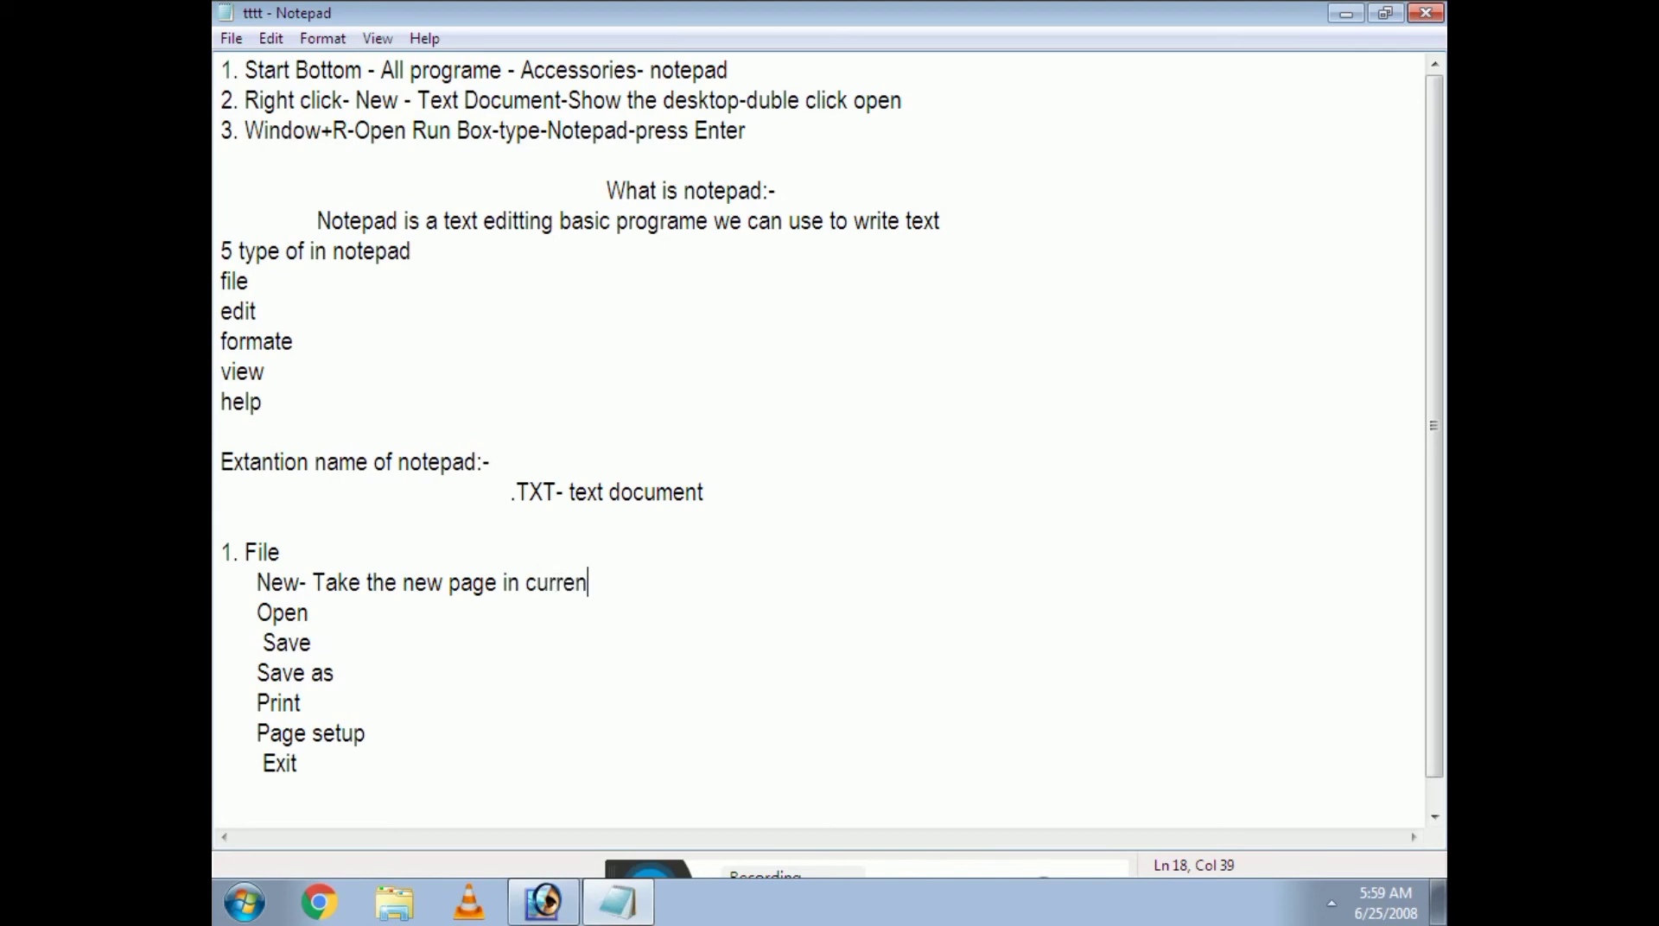
type("t window")
left_click(343, 598)
type("-")
Create a new blank document, discarding the unsaved changes to tttt
key("ctrl+n")
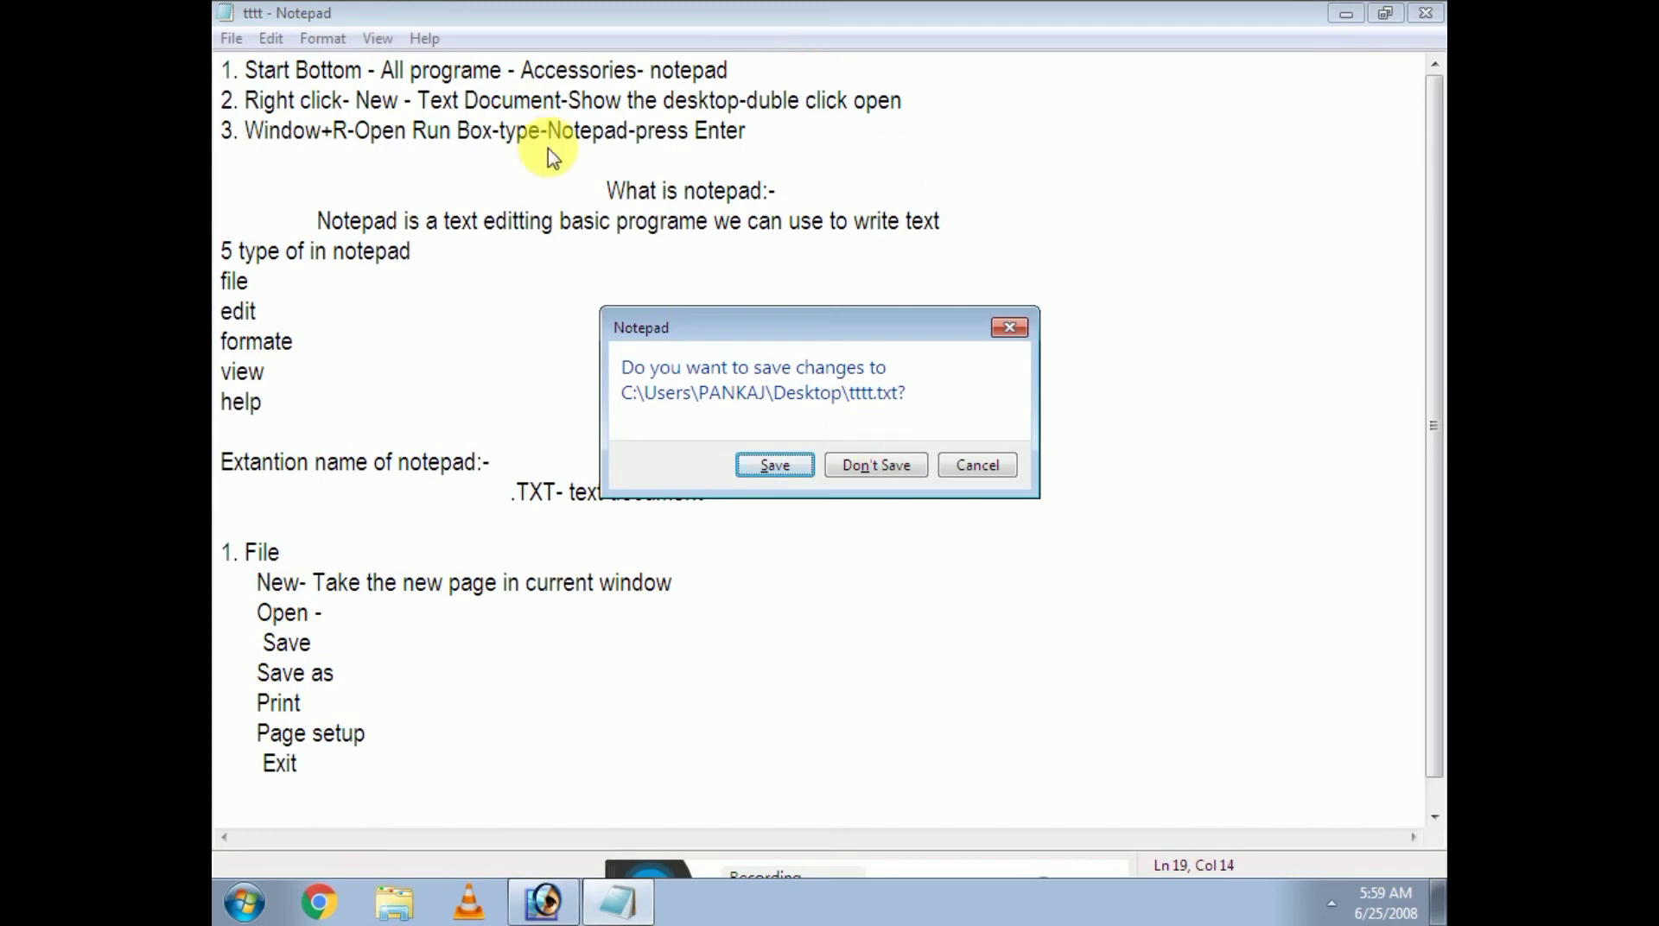
left_click(880, 468)
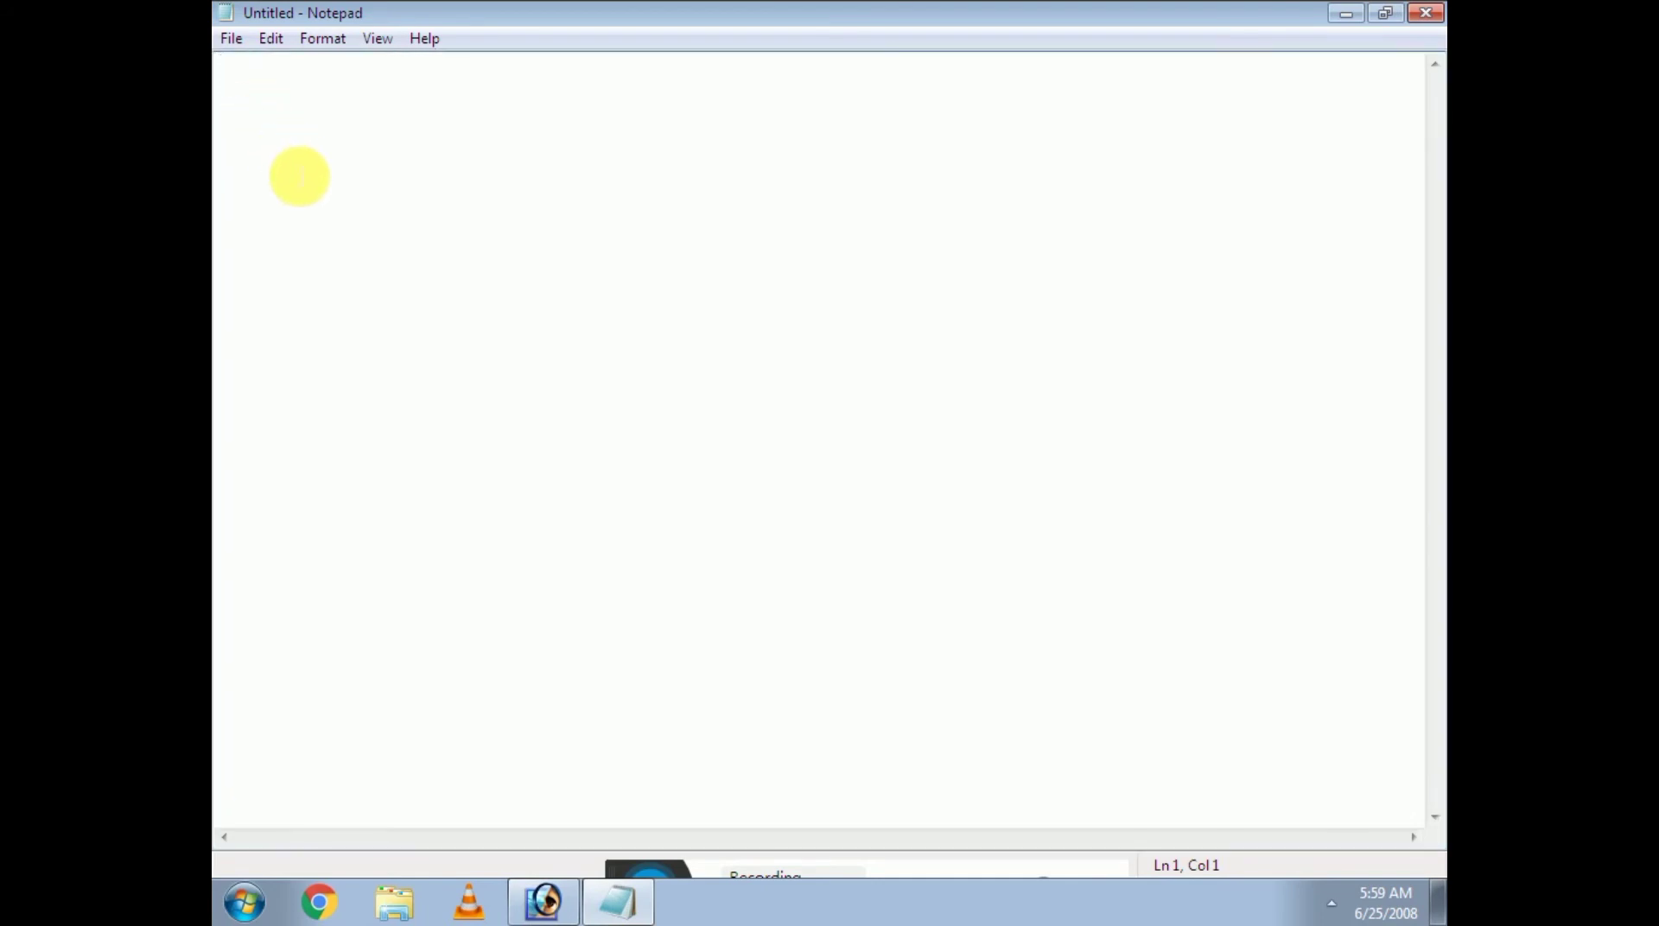
left_click(231, 38)
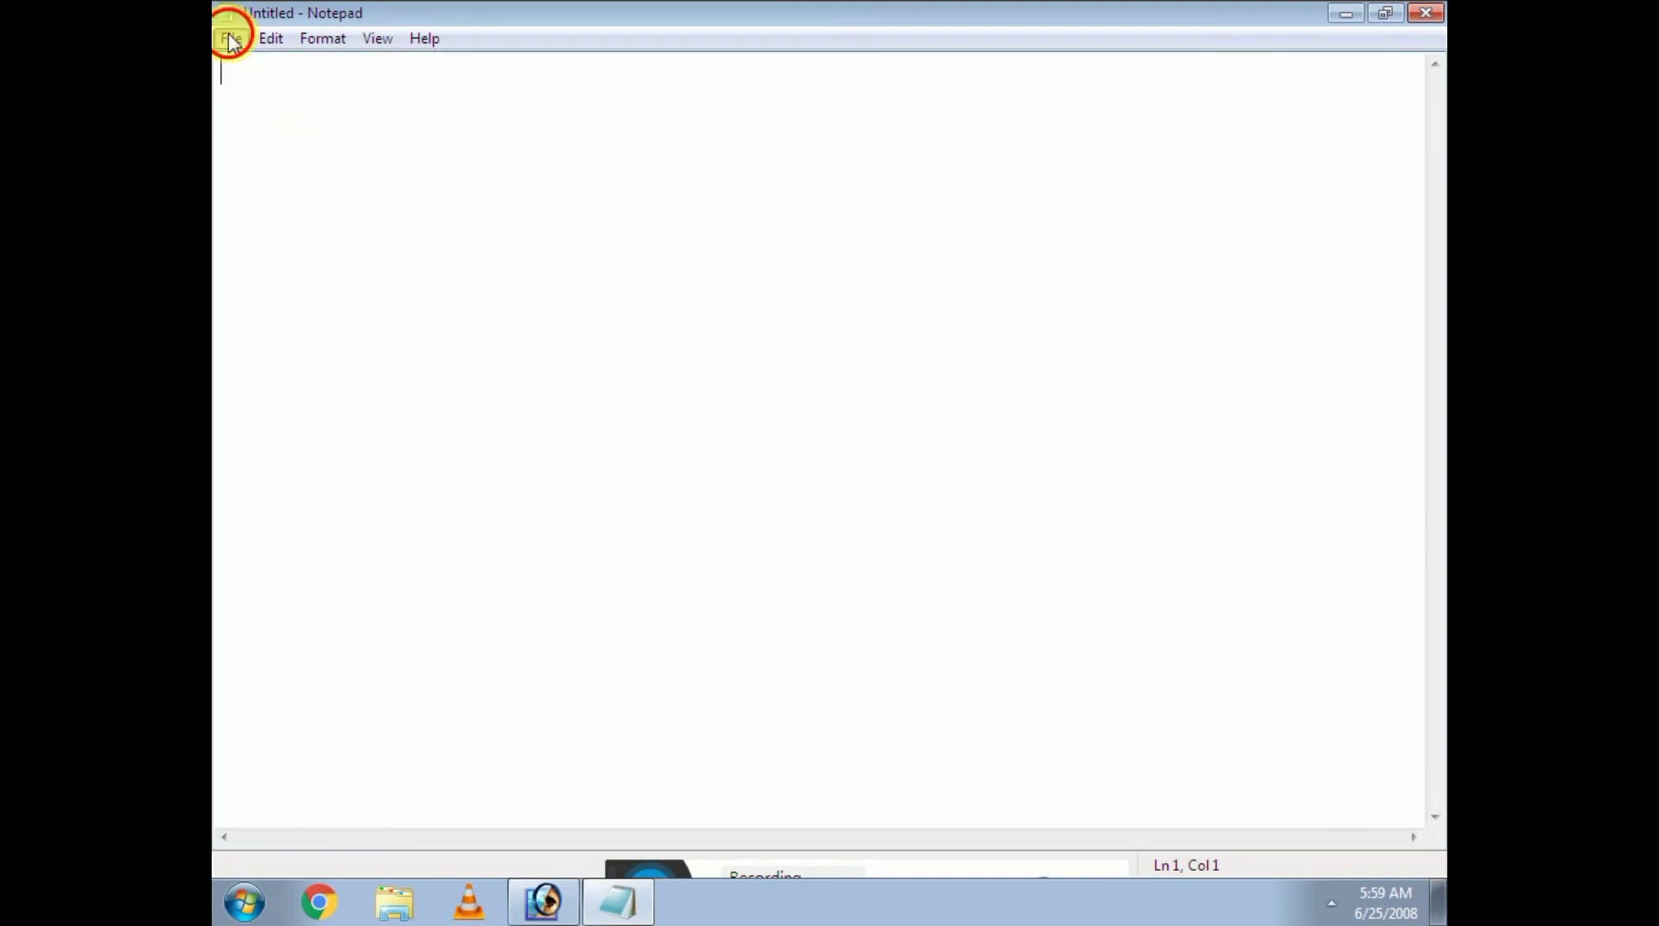
left_click(668, 162)
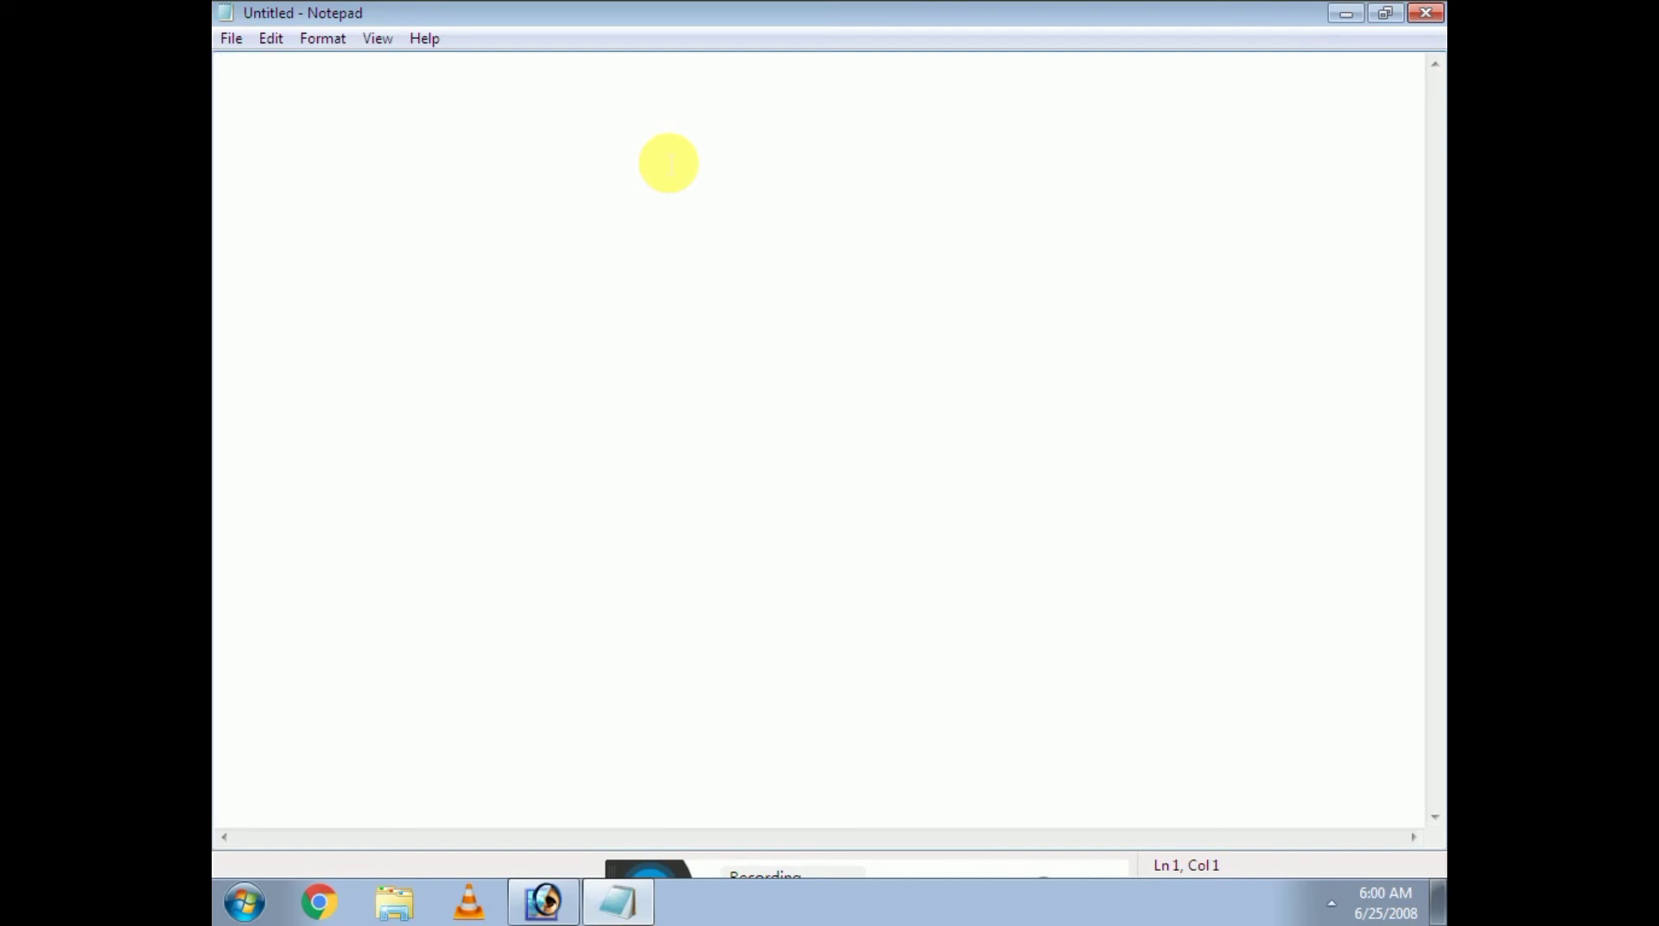
Bring up the Open dialog twice, look through the desktop files, and close it without opening anything
key("ctrl+o")
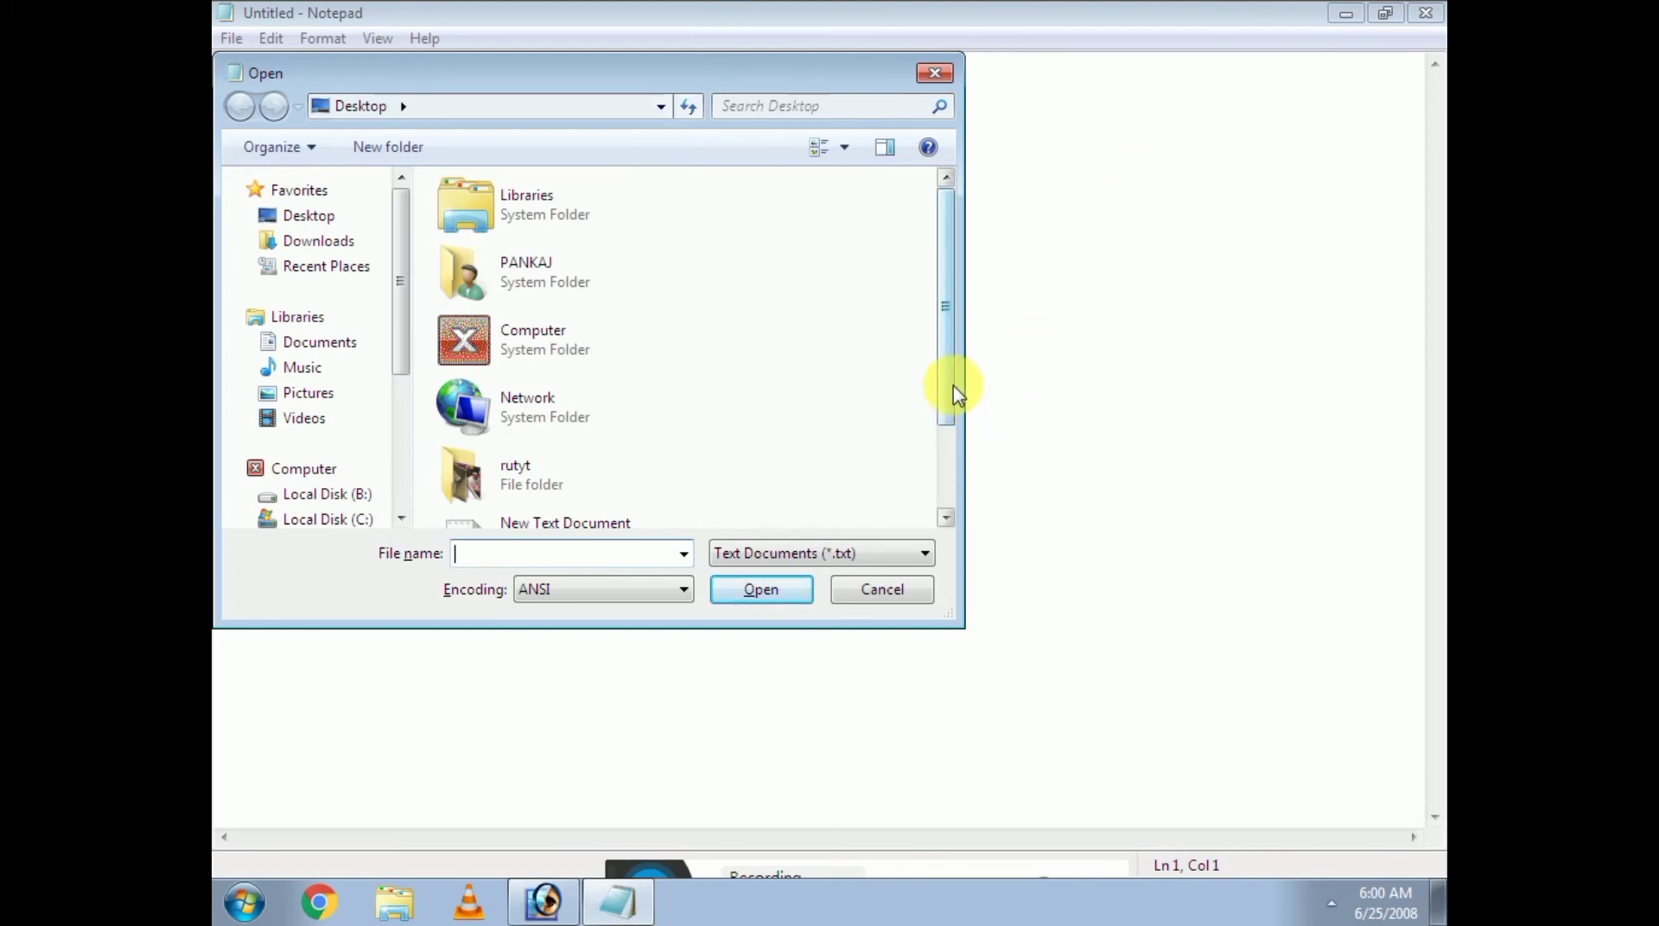
scroll(950, 415, "down", 3)
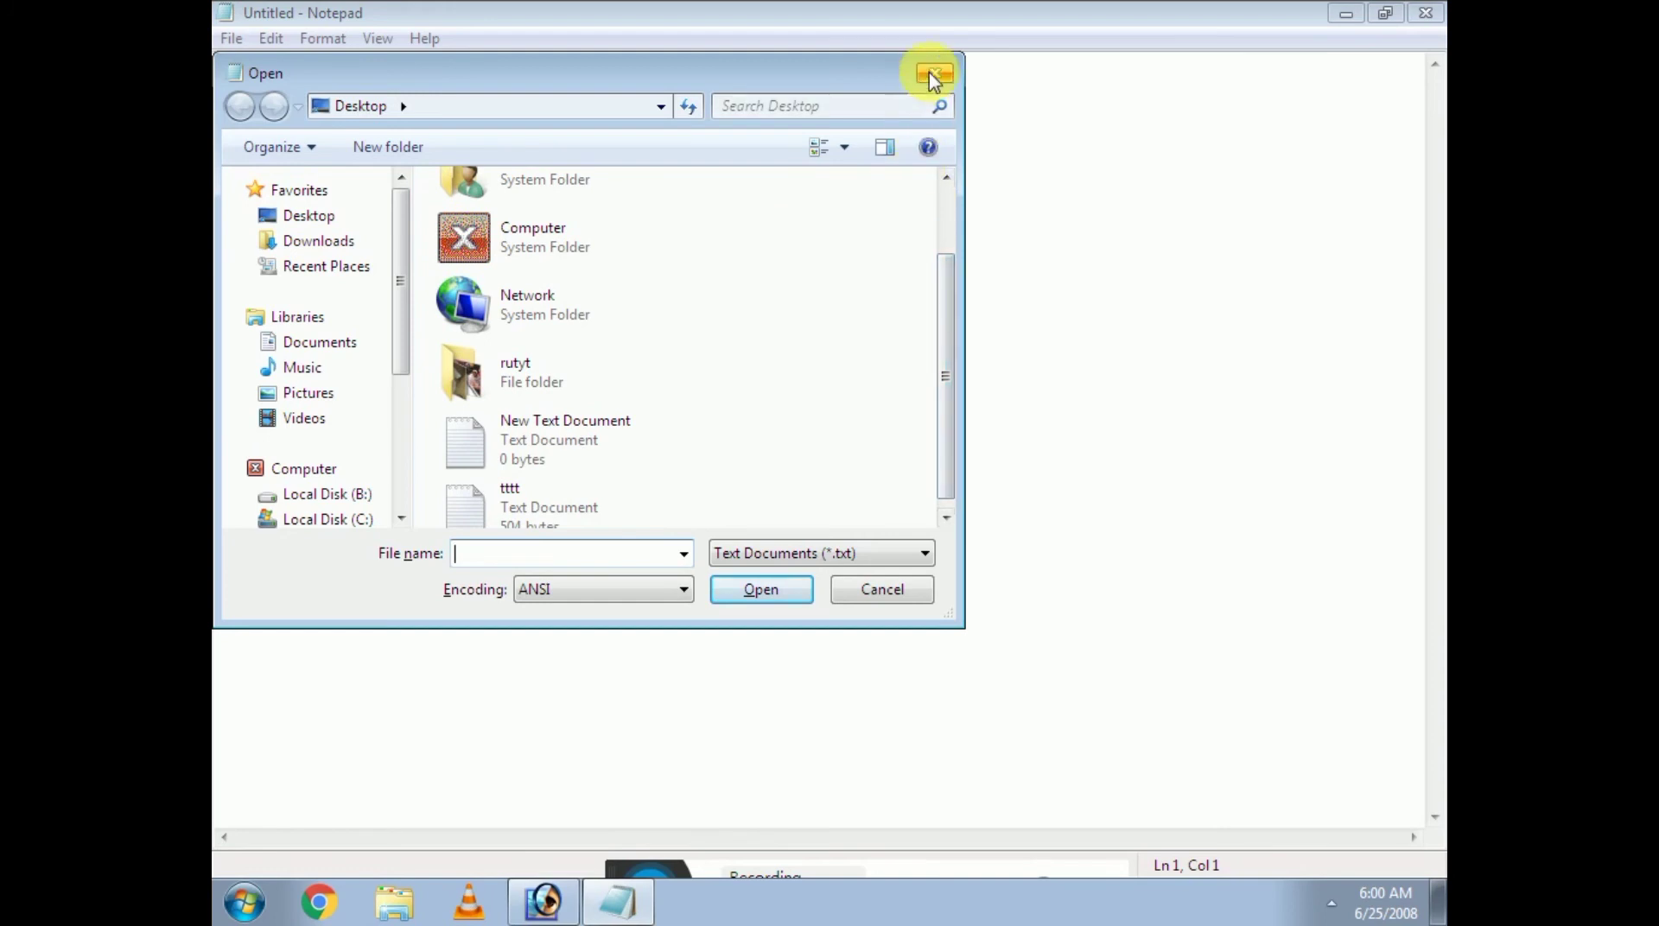
left_click(934, 75)
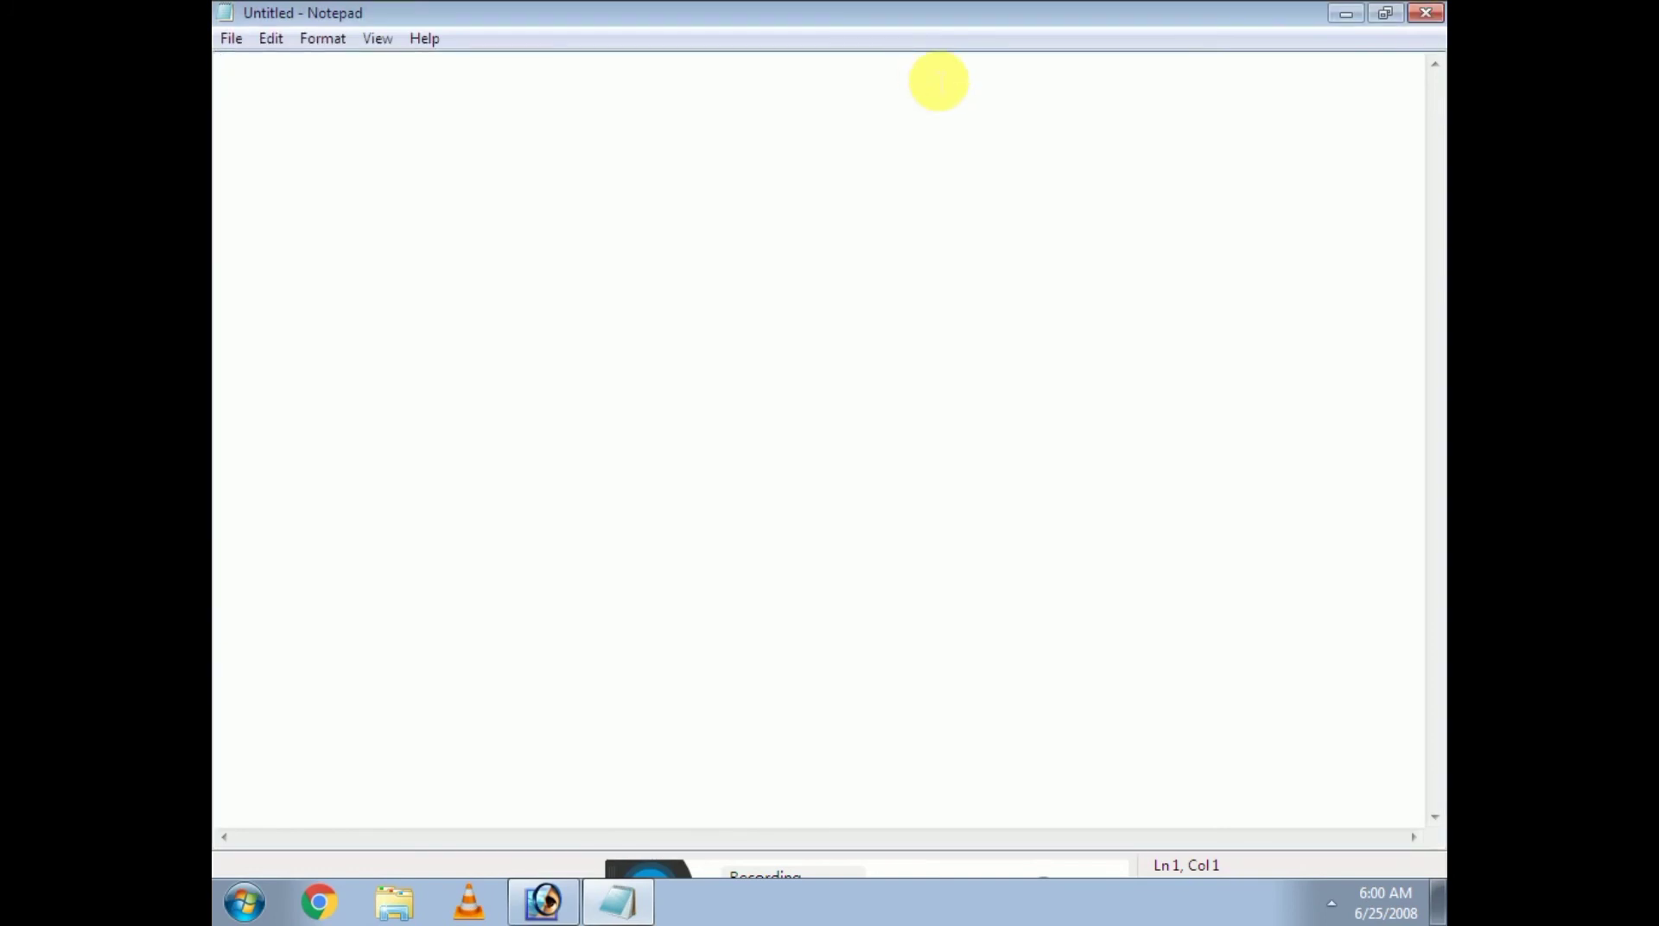
key("ctrl+o")
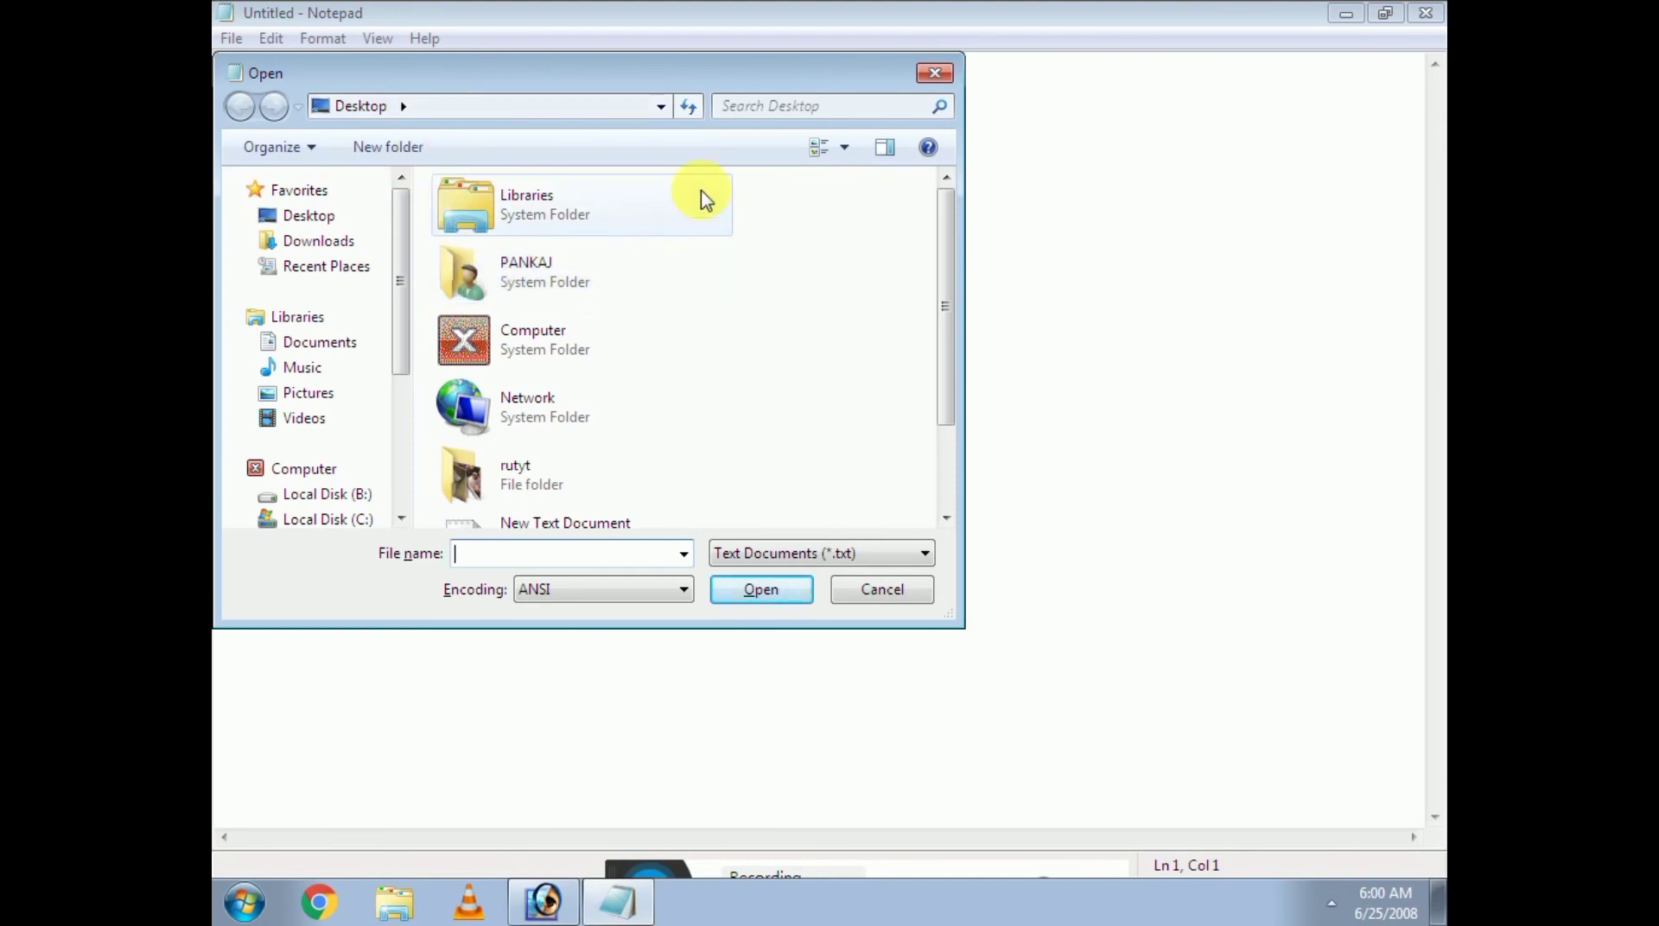
left_click(944, 73)
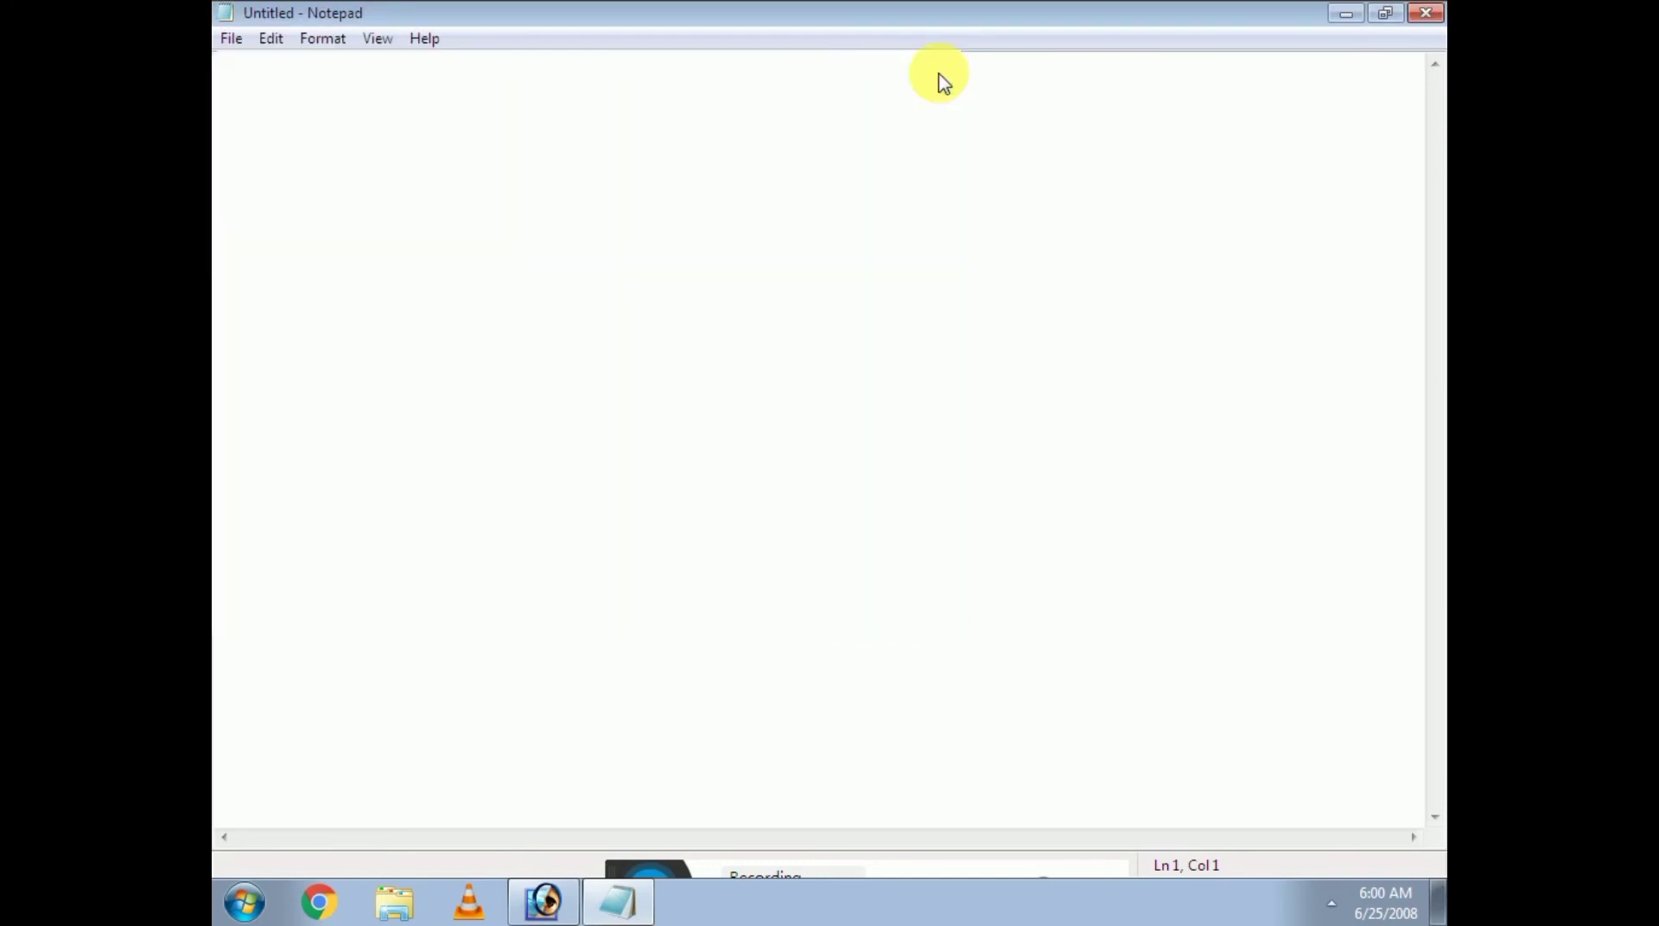
Open the tttt text document from the Desktop folder
left_click(230, 39)
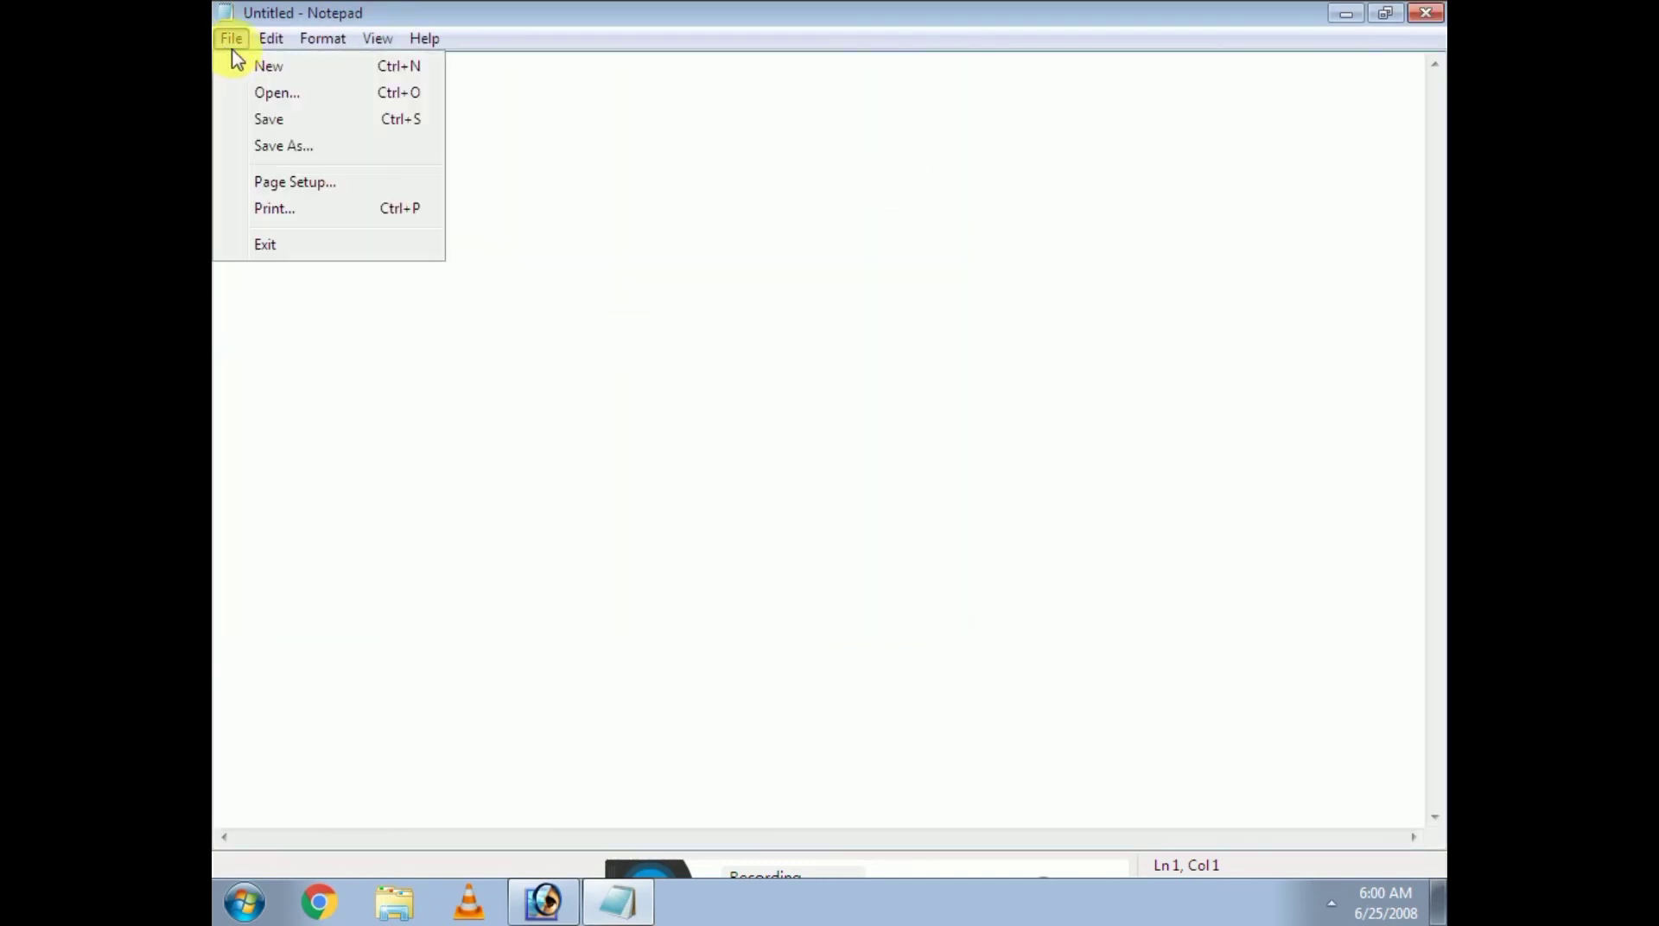
left_click(267, 93)
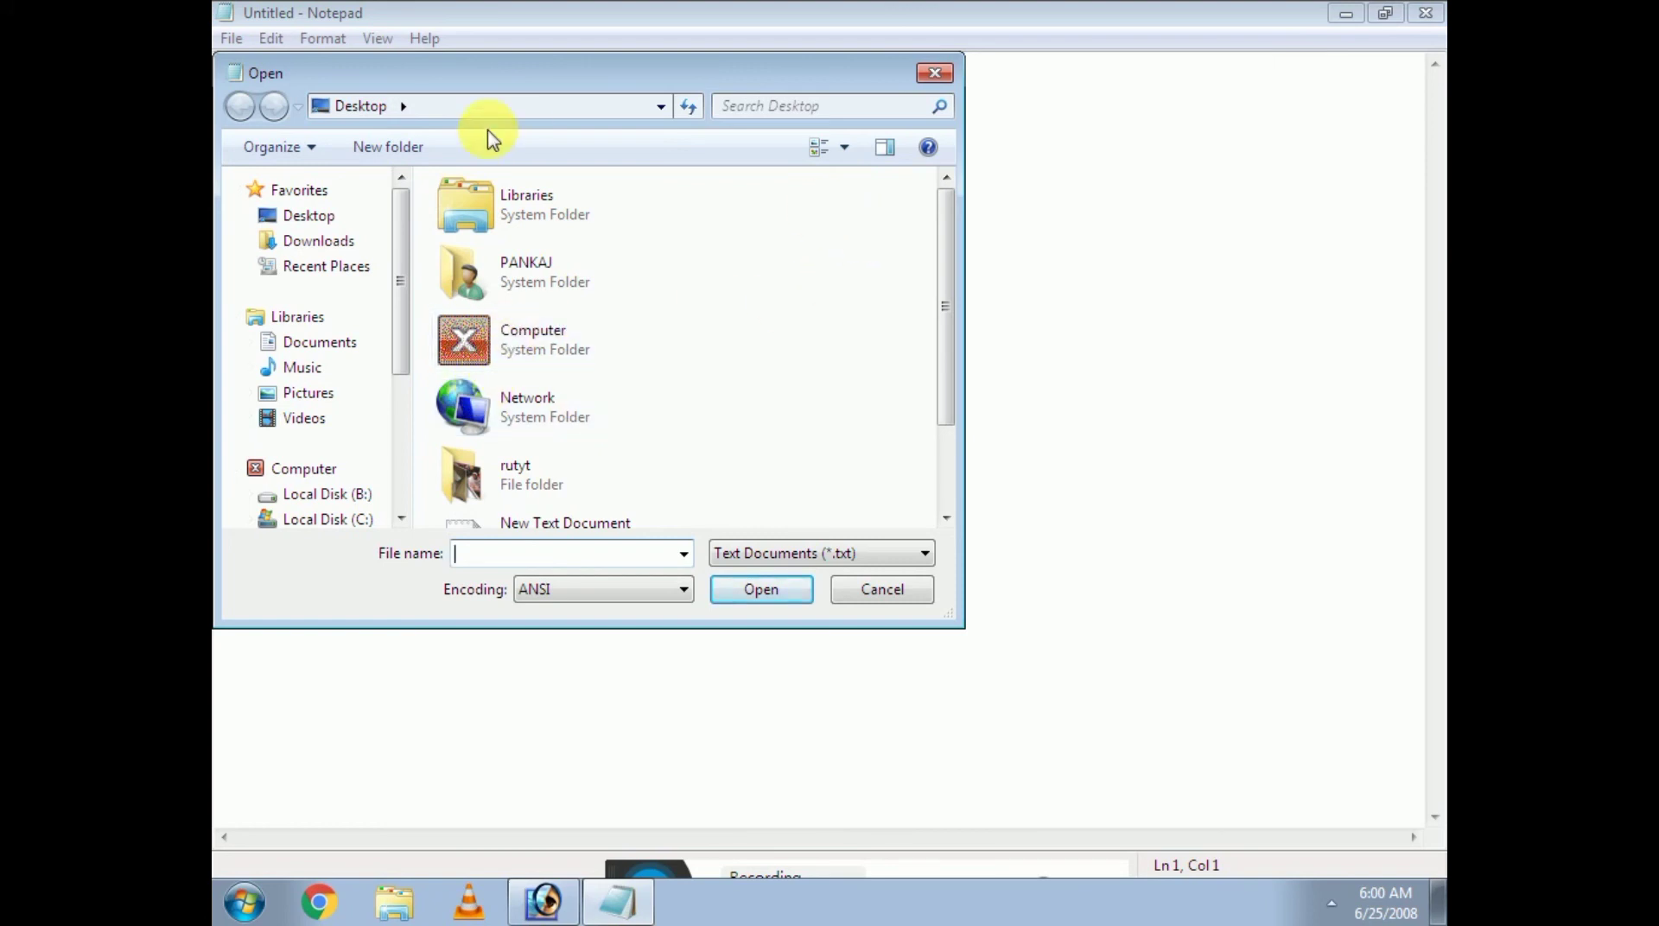
left_click_drag(948, 314, 921, 419)
left_click(502, 517)
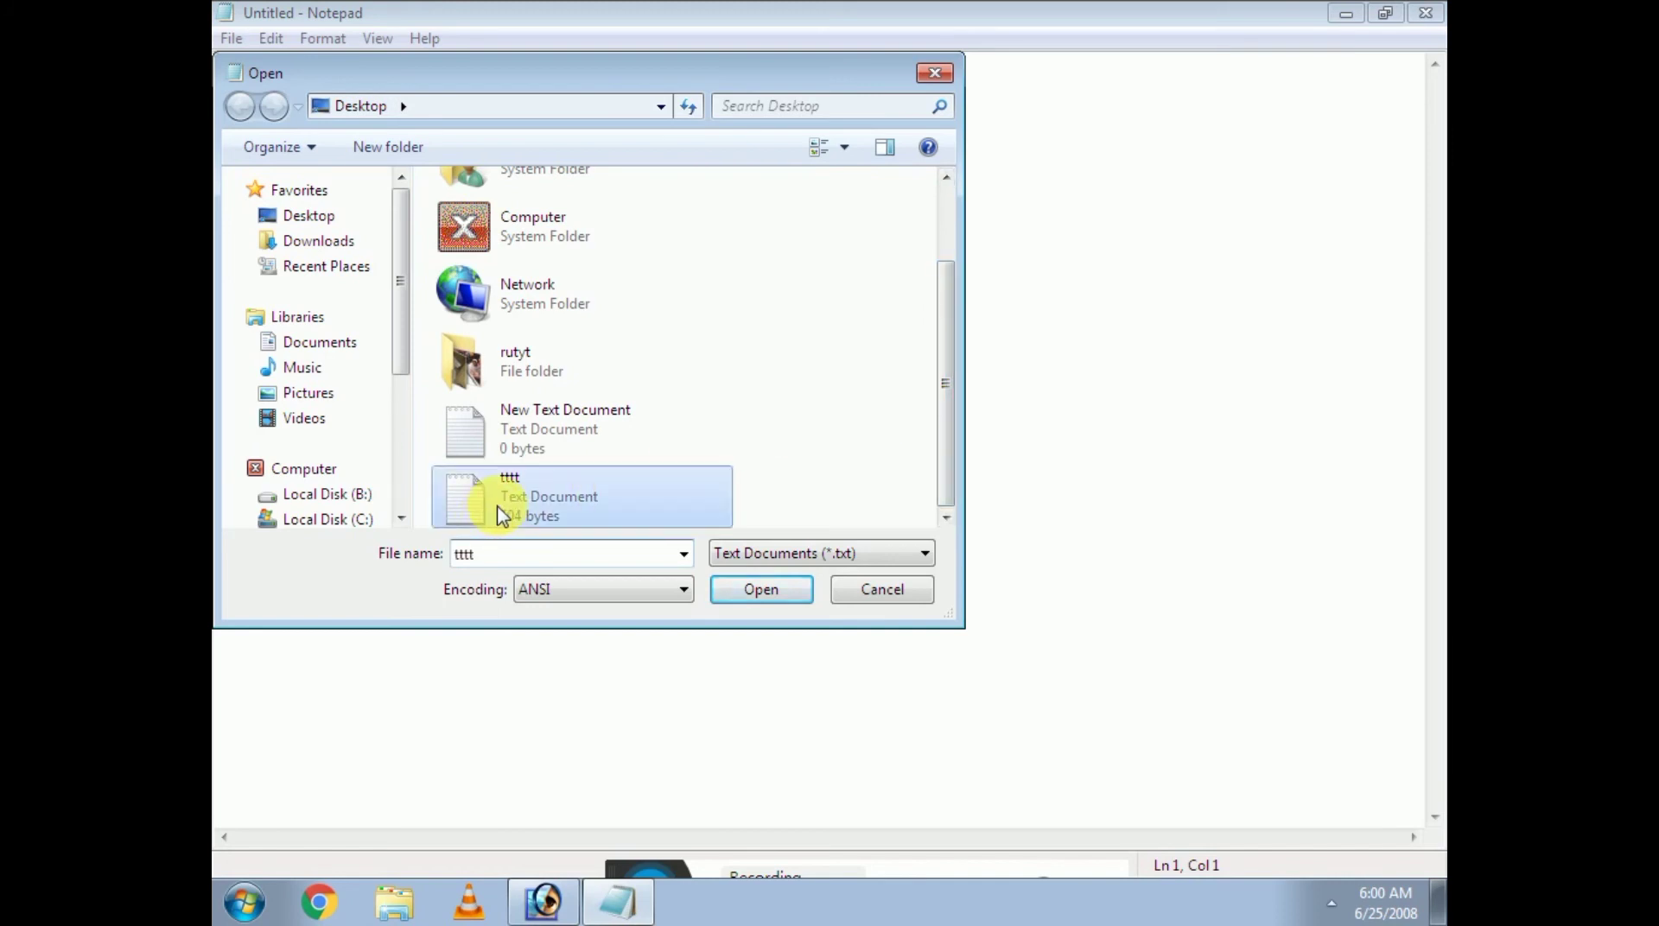
left_click(787, 607)
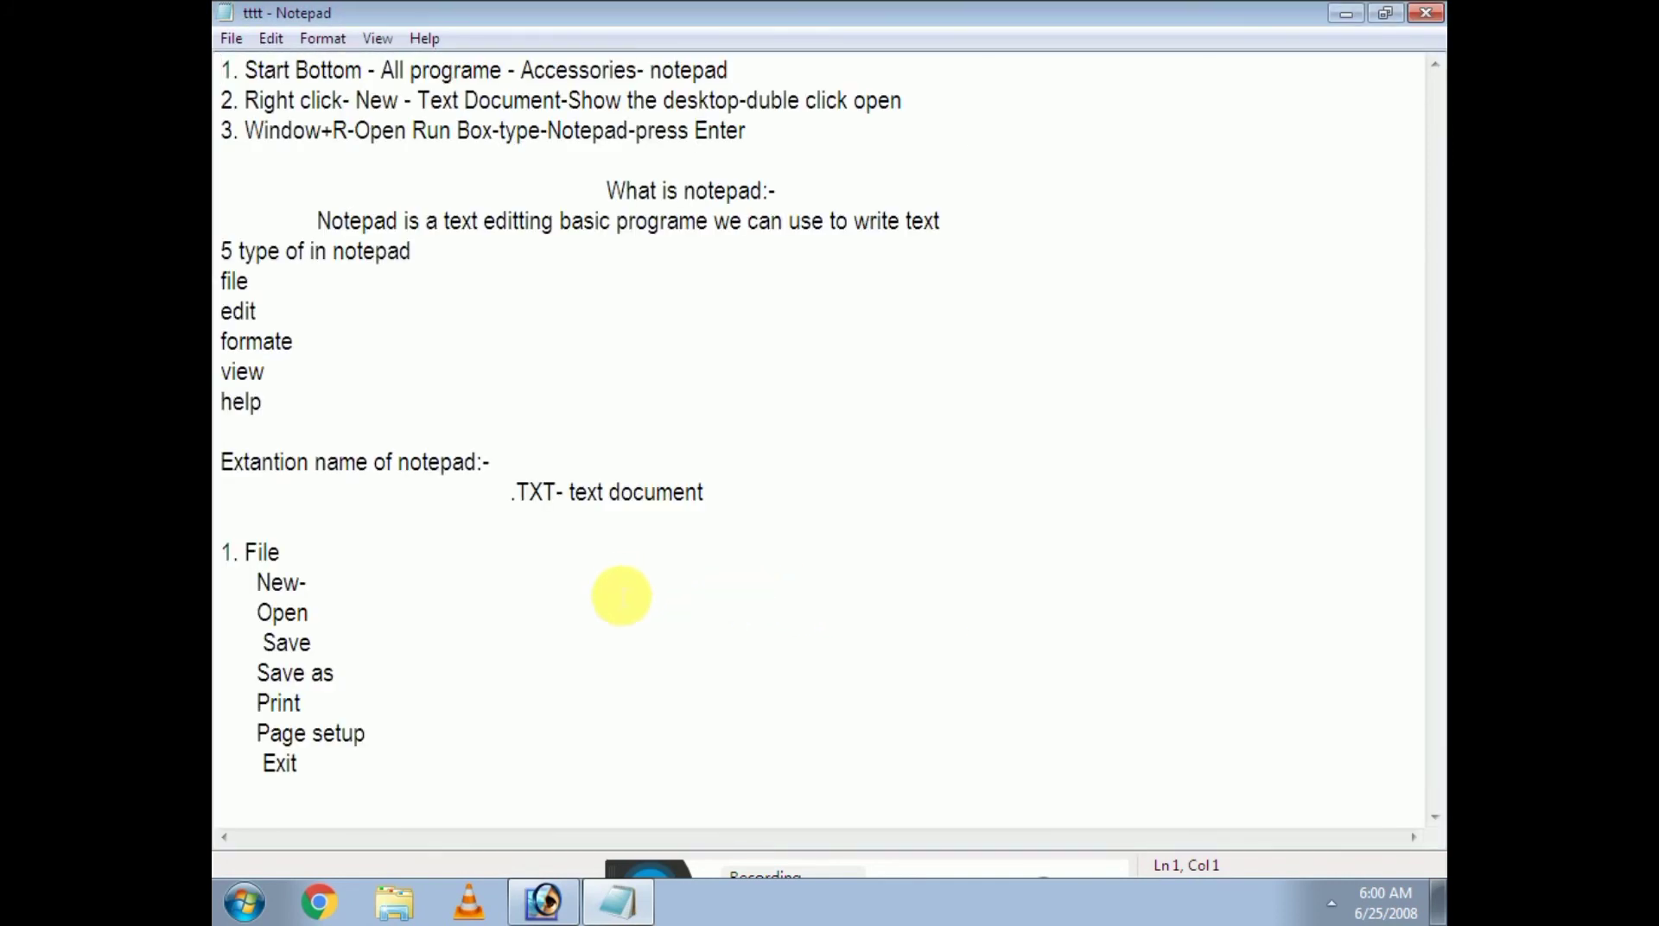
Add a dash after "Open" in the File list
left_click(408, 783)
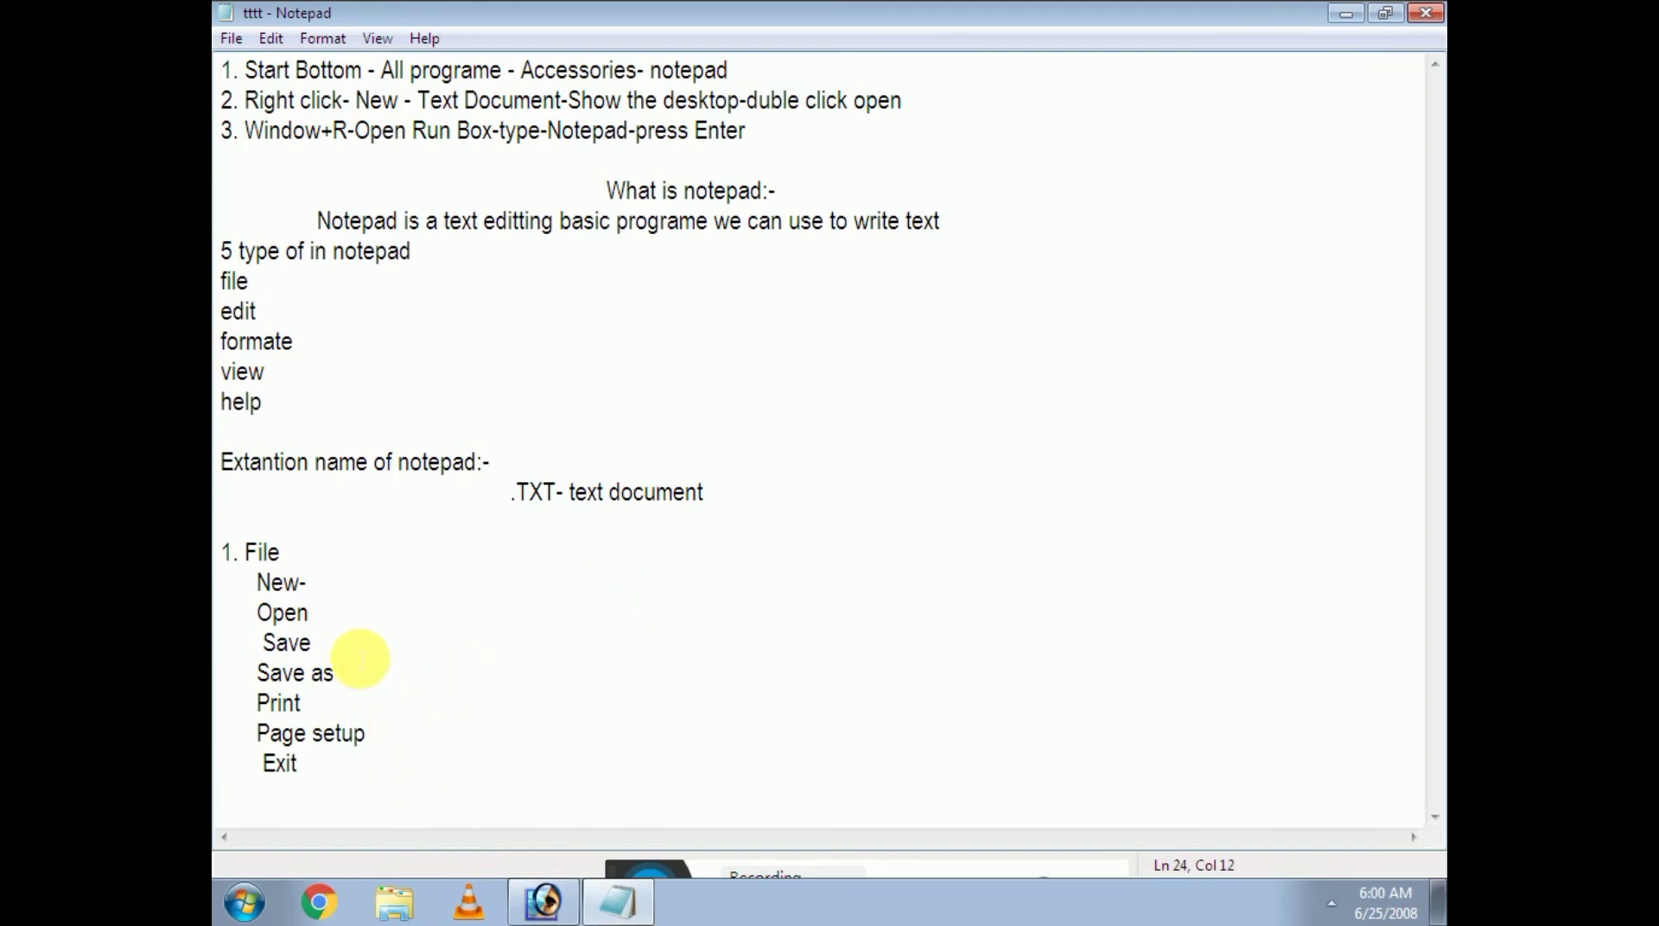
left_click(321, 618)
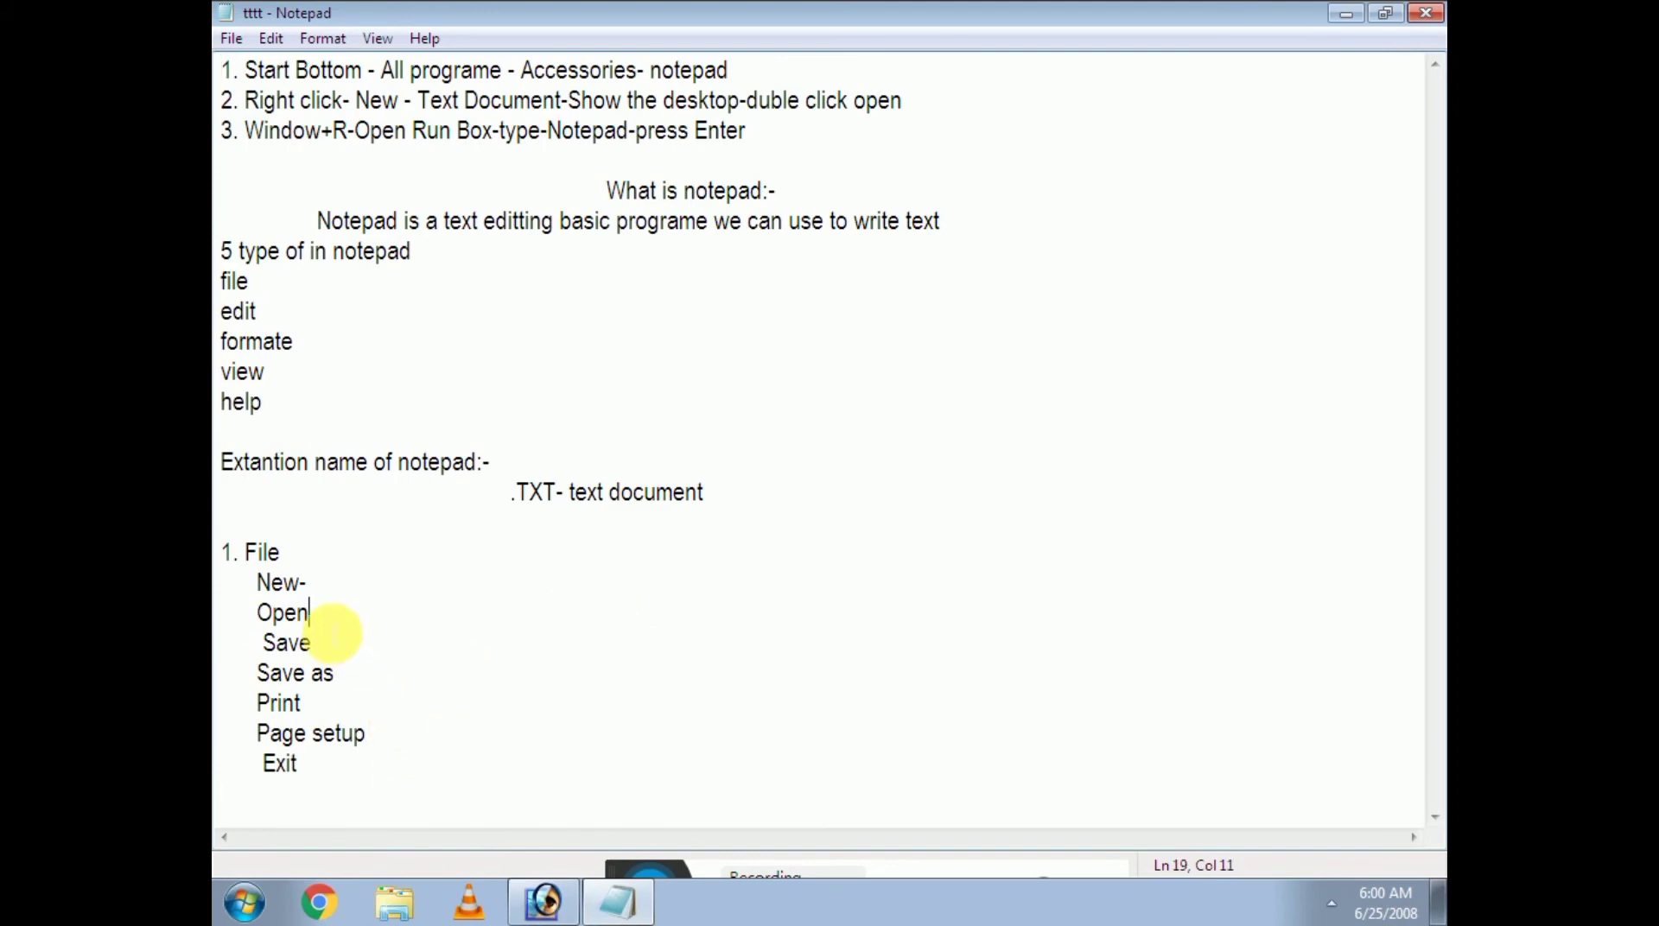
type("-")
left_click(328, 650)
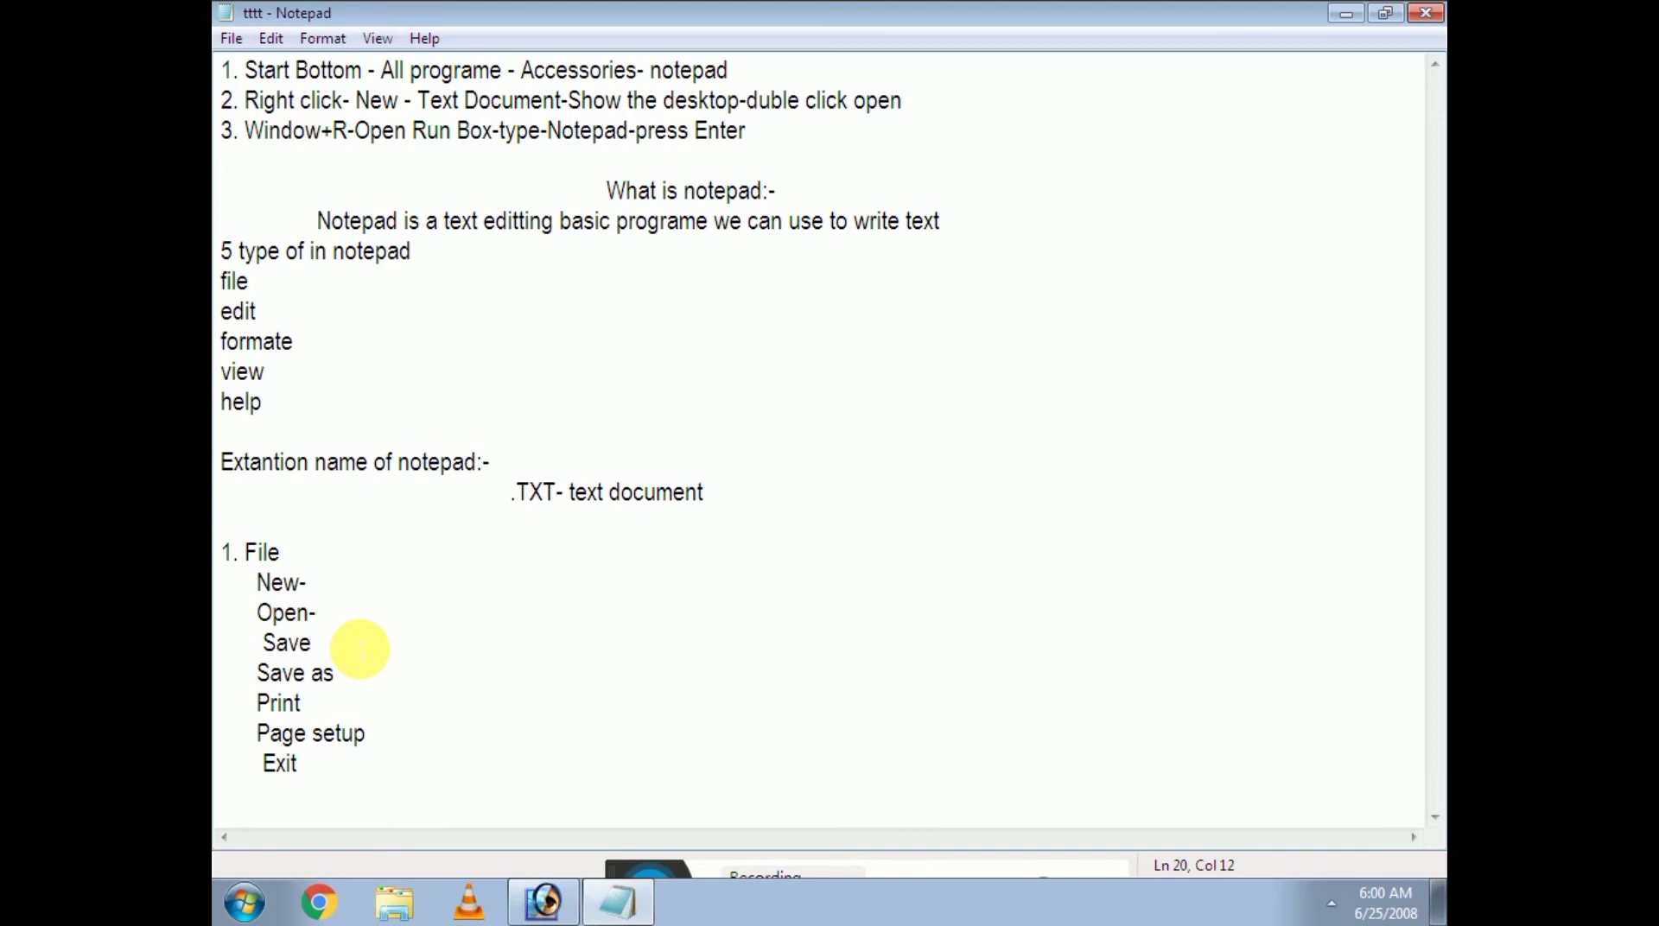
Close the tttt document without saving its changes and return to the desktop
left_click(1435, 10)
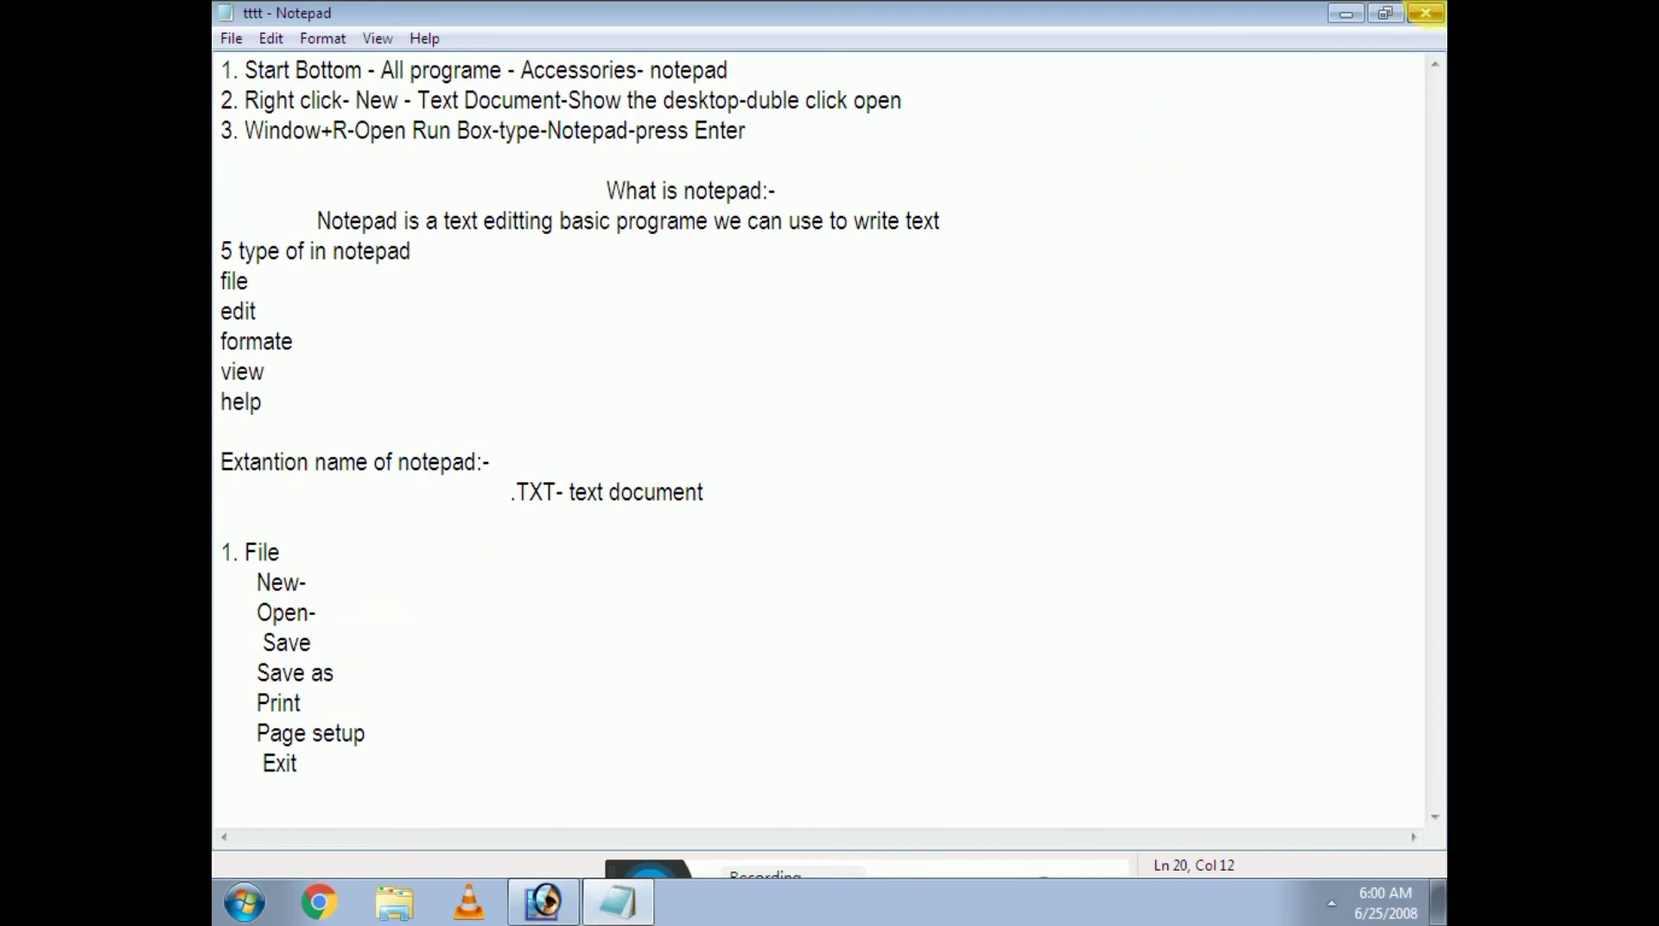
left_click(845, 458)
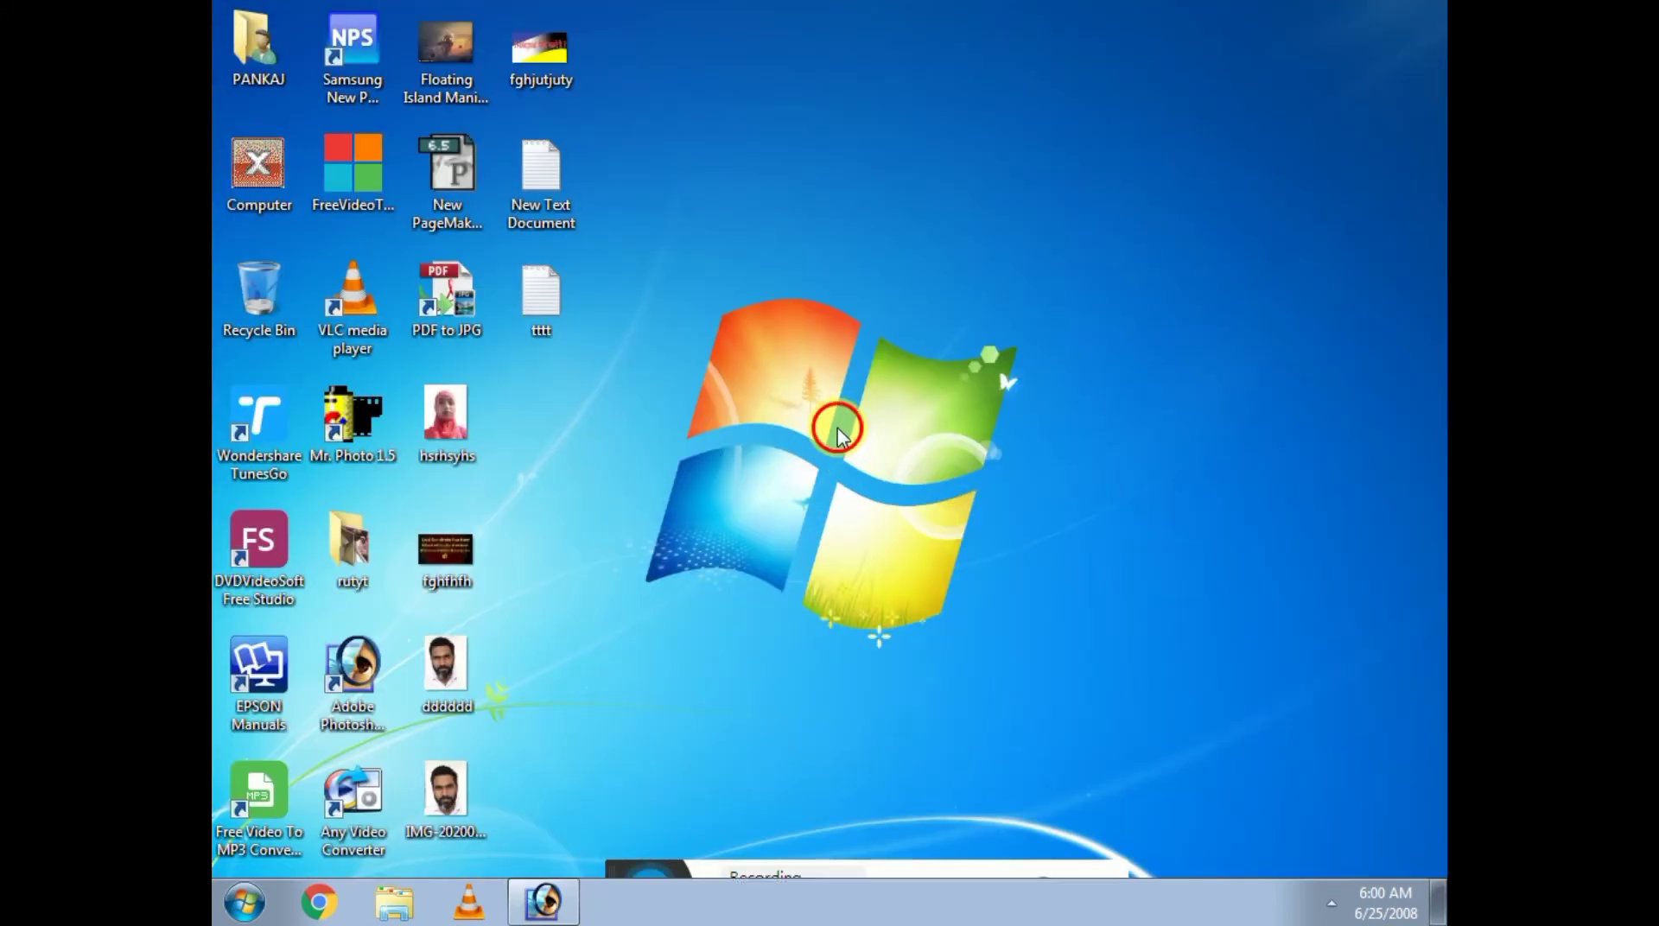
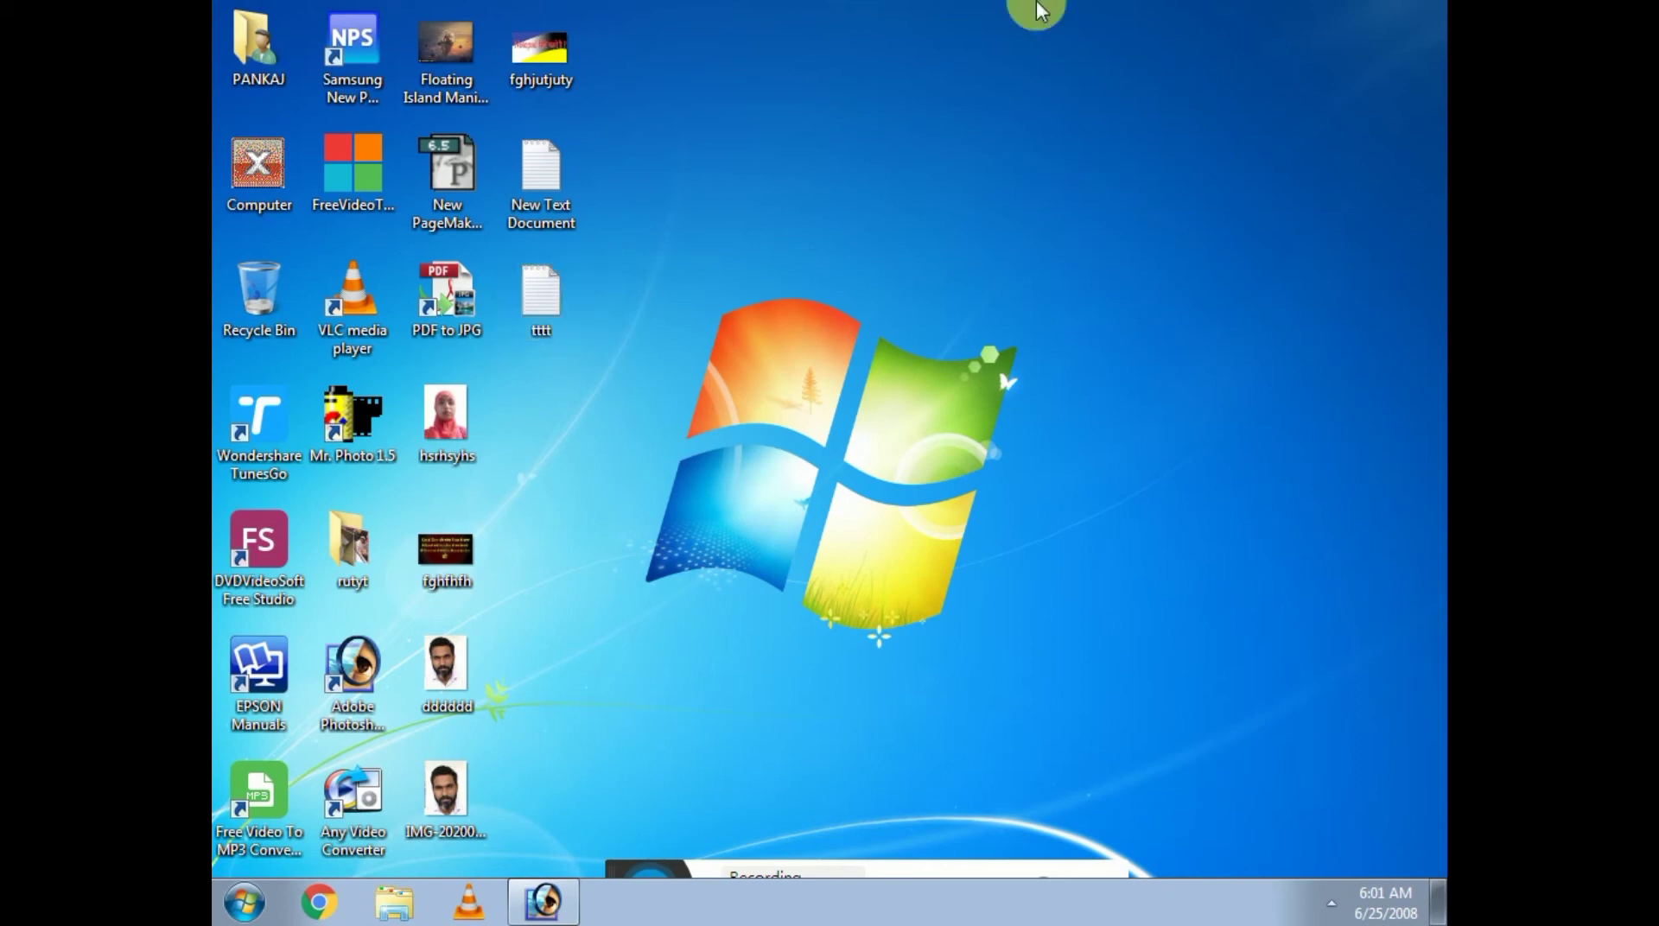
right_click(939, 86)
left_click(994, 155)
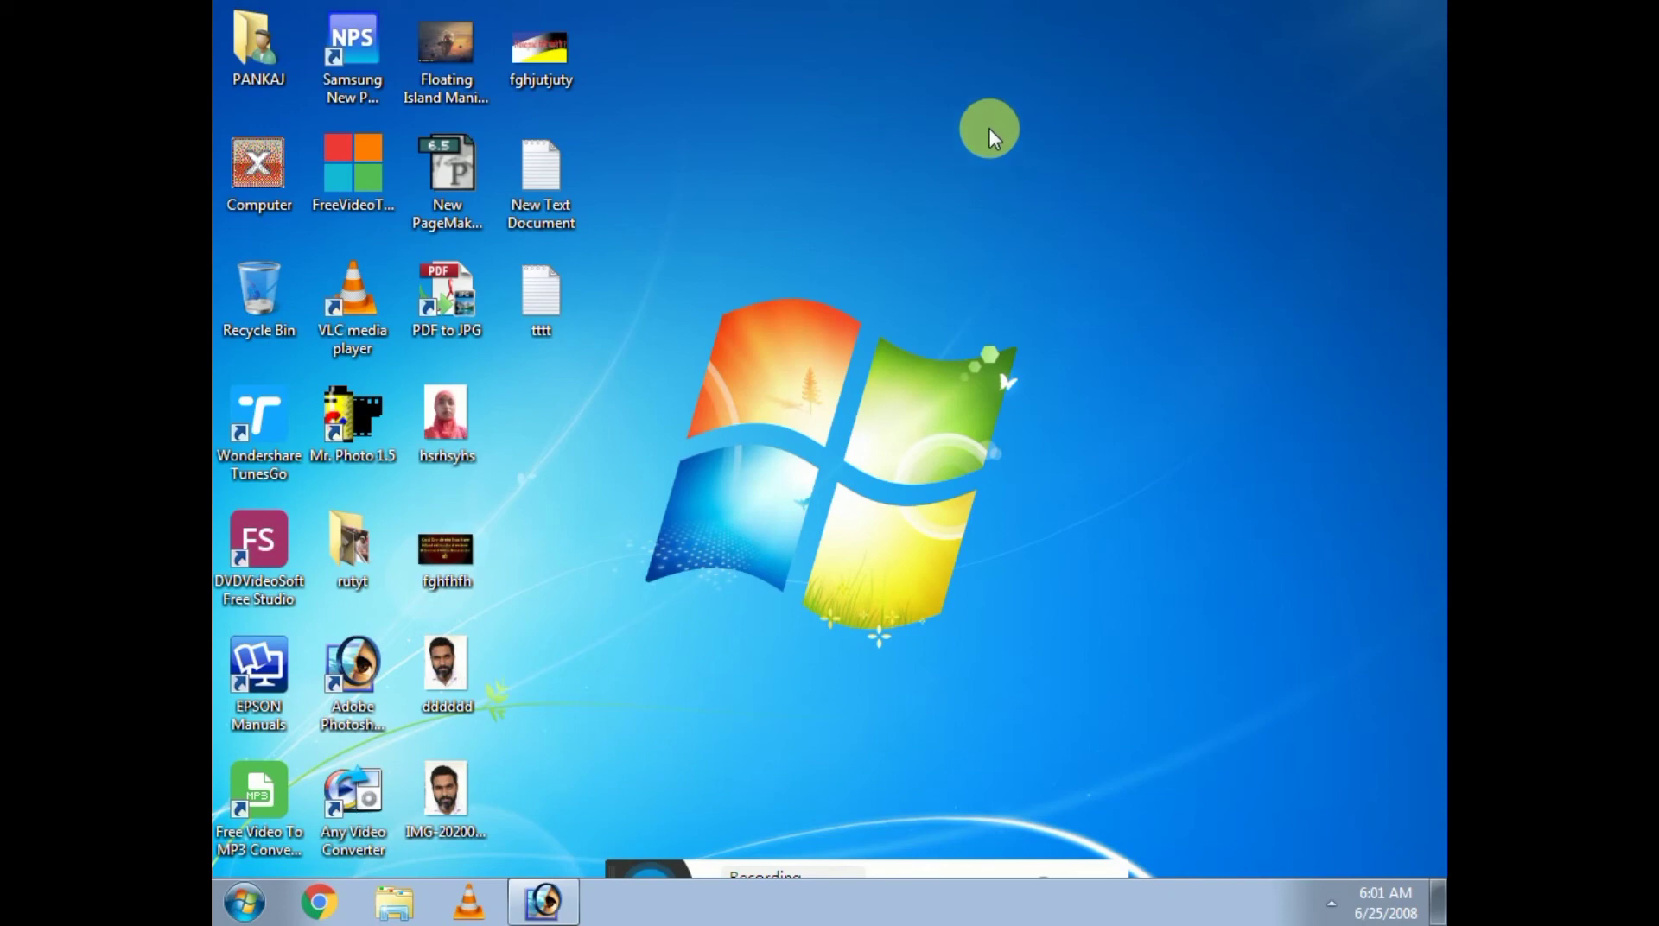
Open New Text Document from the desktop and maximize its window
left_click(547, 201)
double_click(547, 201)
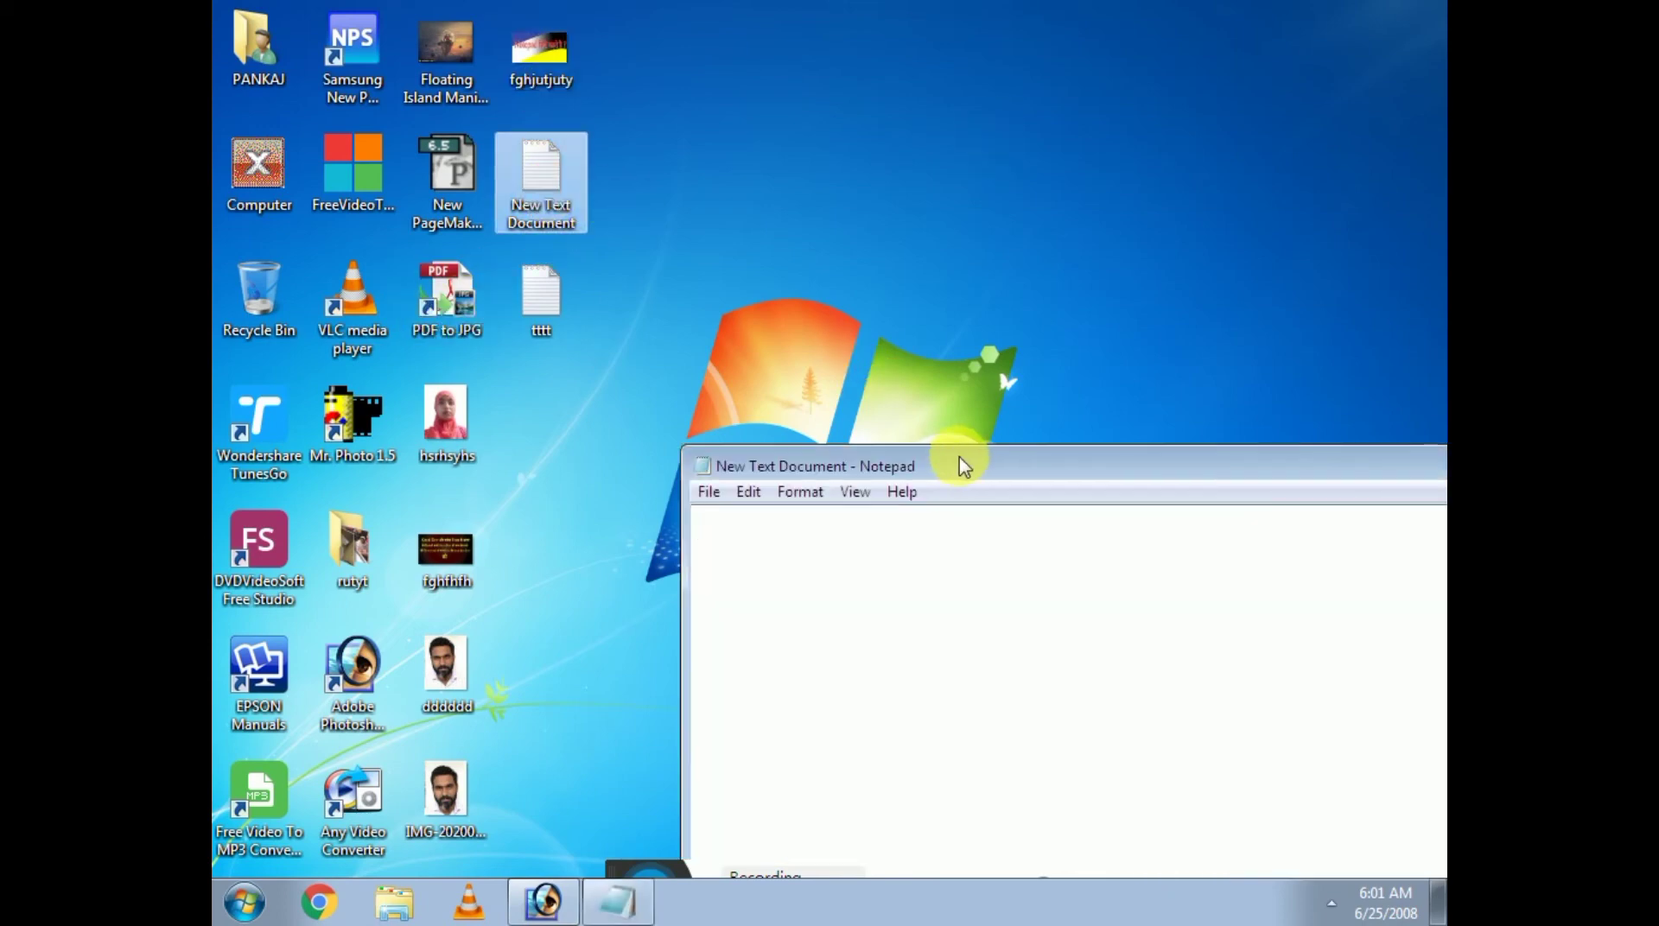
left_click_drag(960, 464, 665, 10)
key("super+Up")
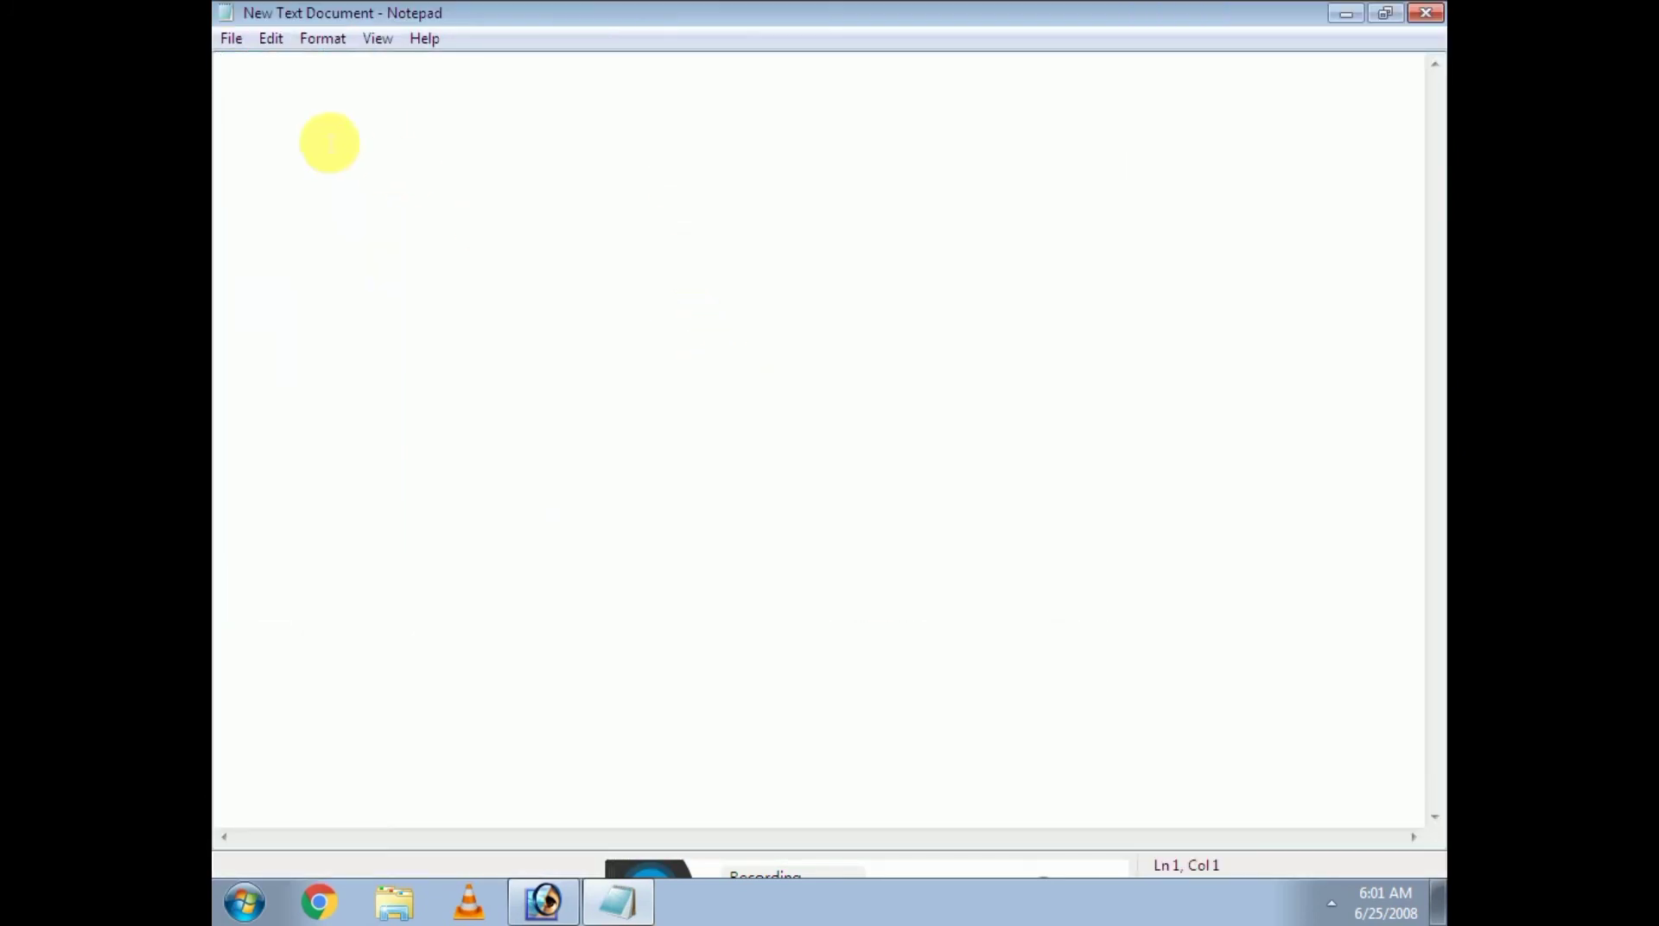
From the empty New Text Document, open the tttt file stored on the Desktop
left_click(232, 38)
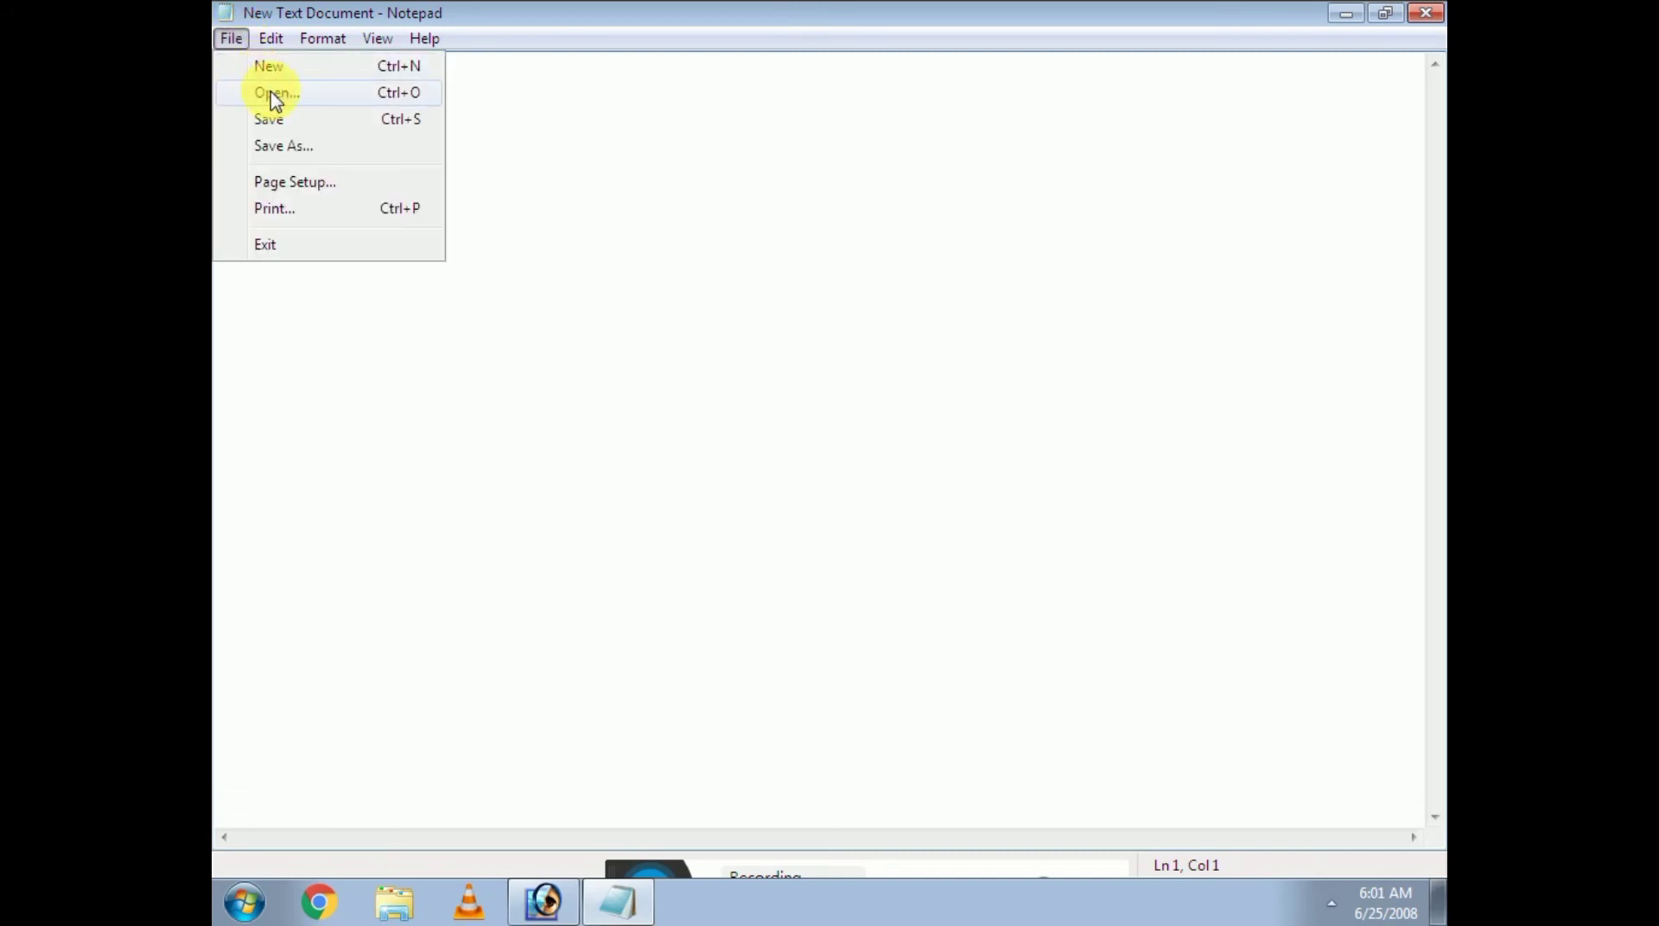
left_click(271, 95)
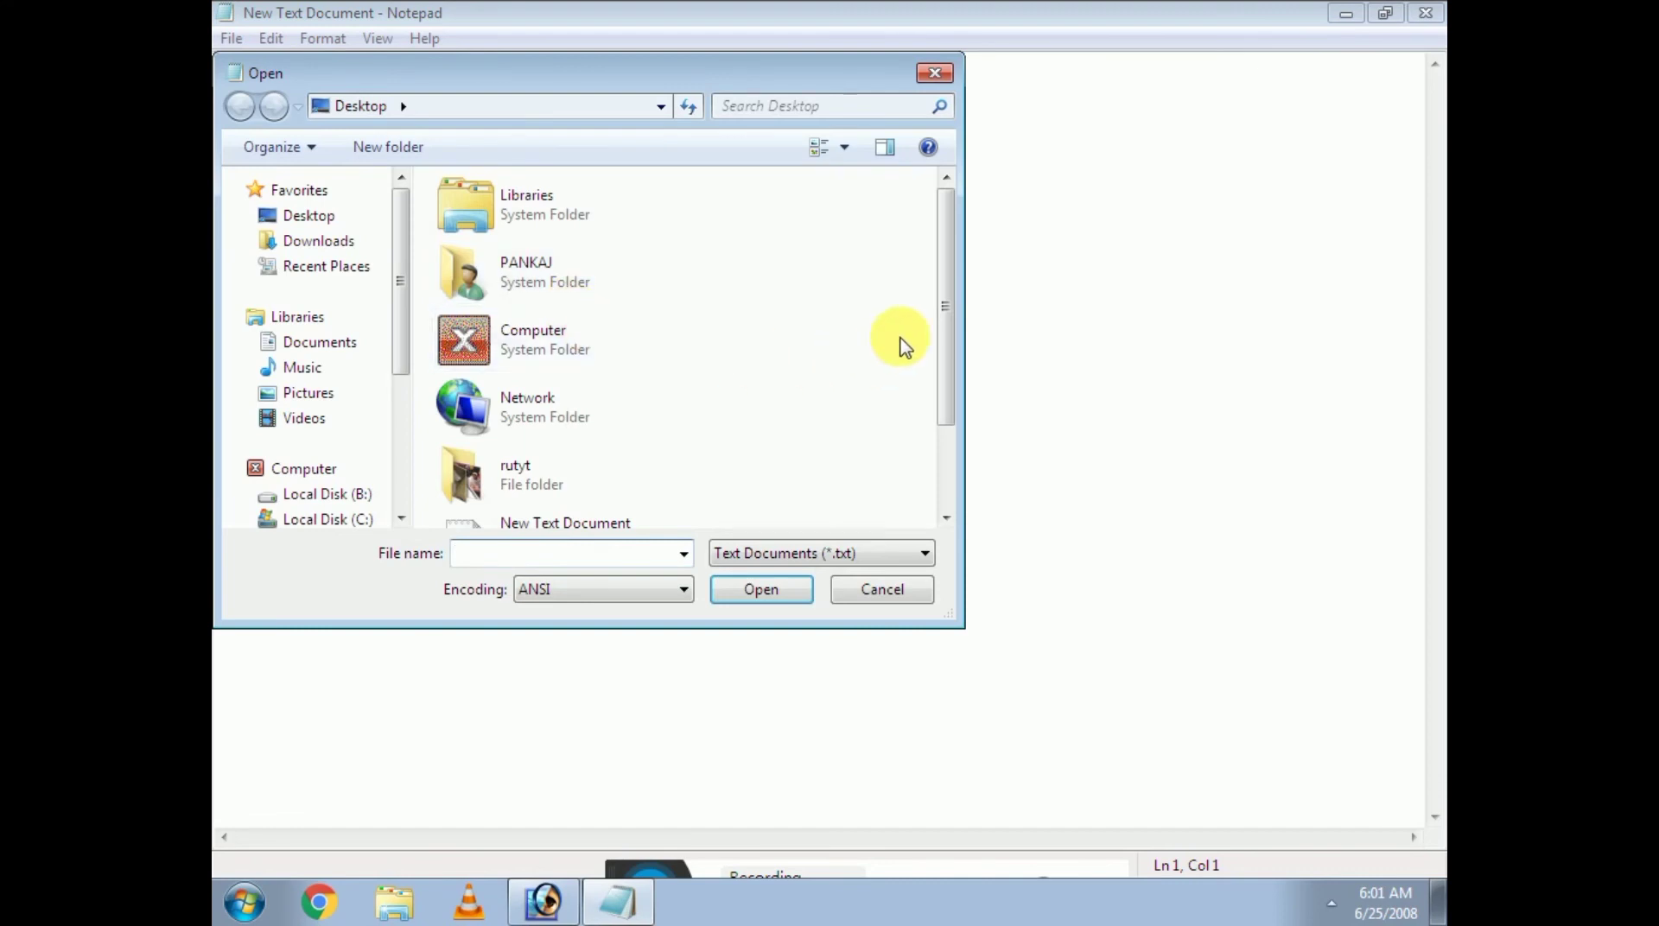
left_click_drag(944, 323, 945, 445)
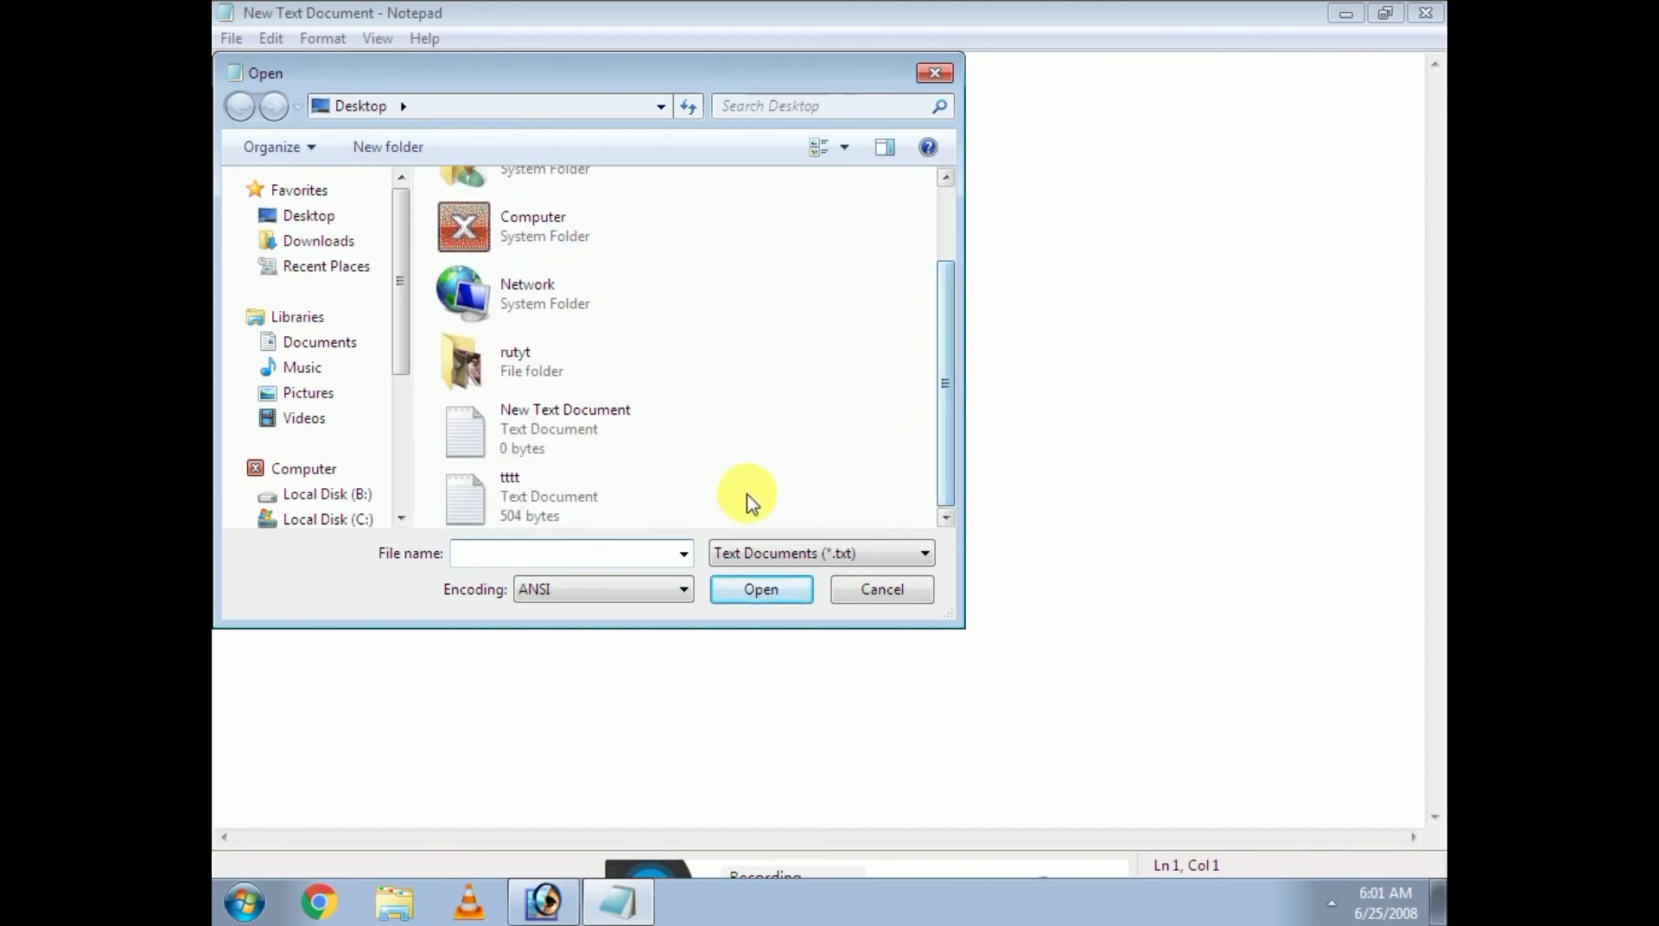
left_click(496, 518)
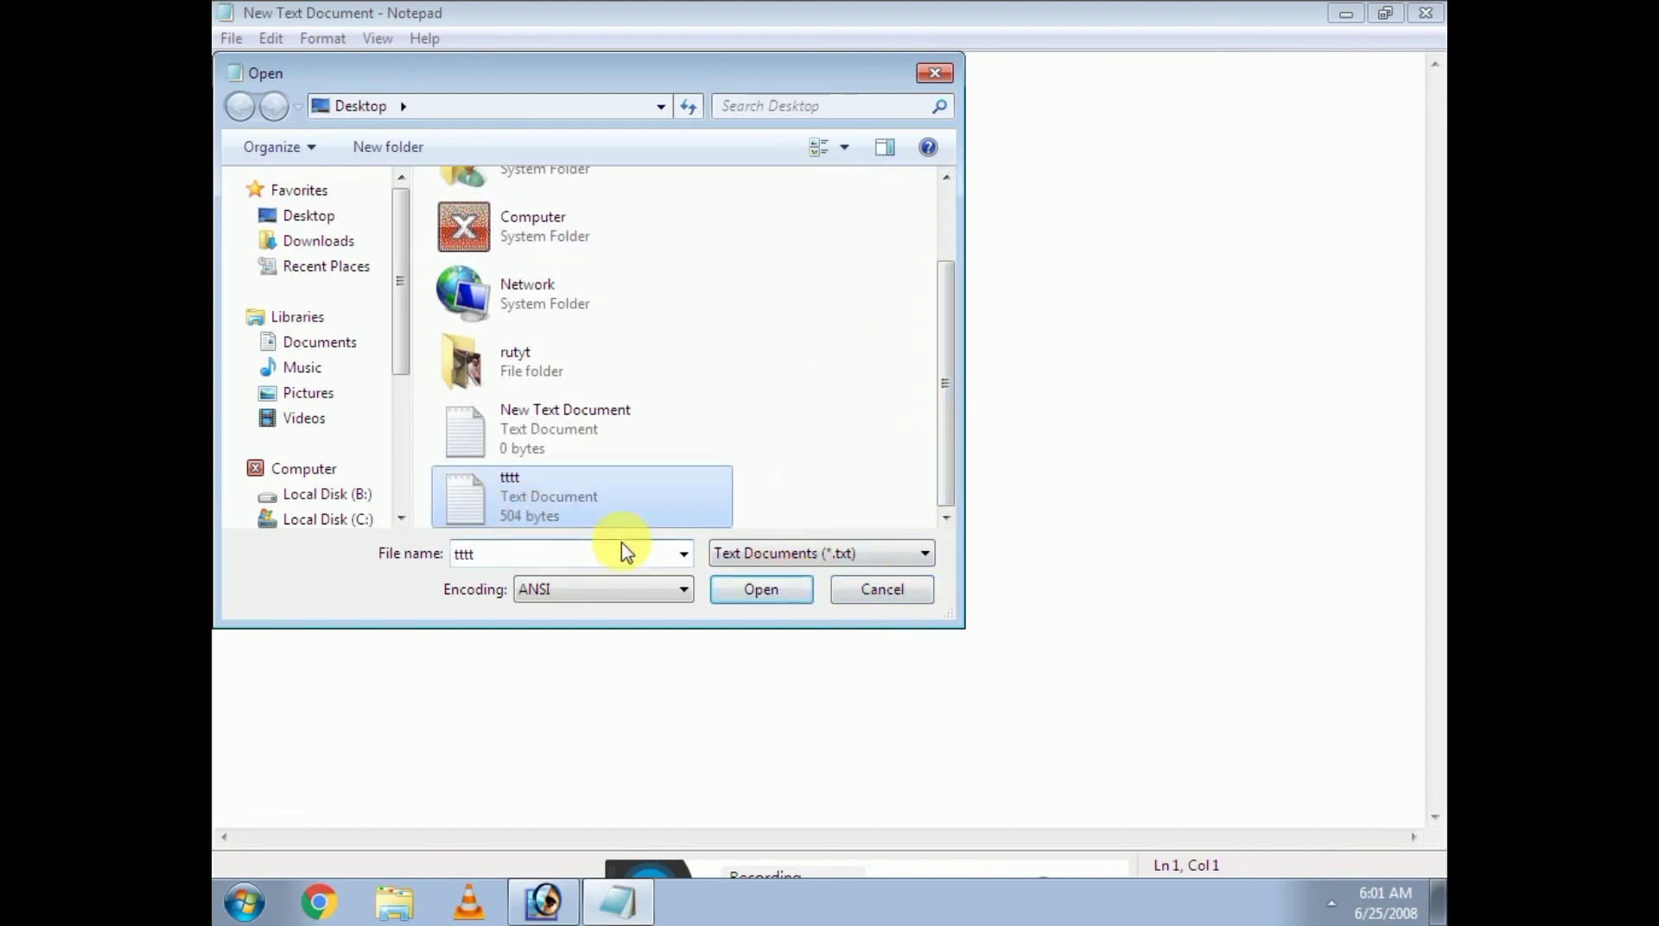
left_click(787, 594)
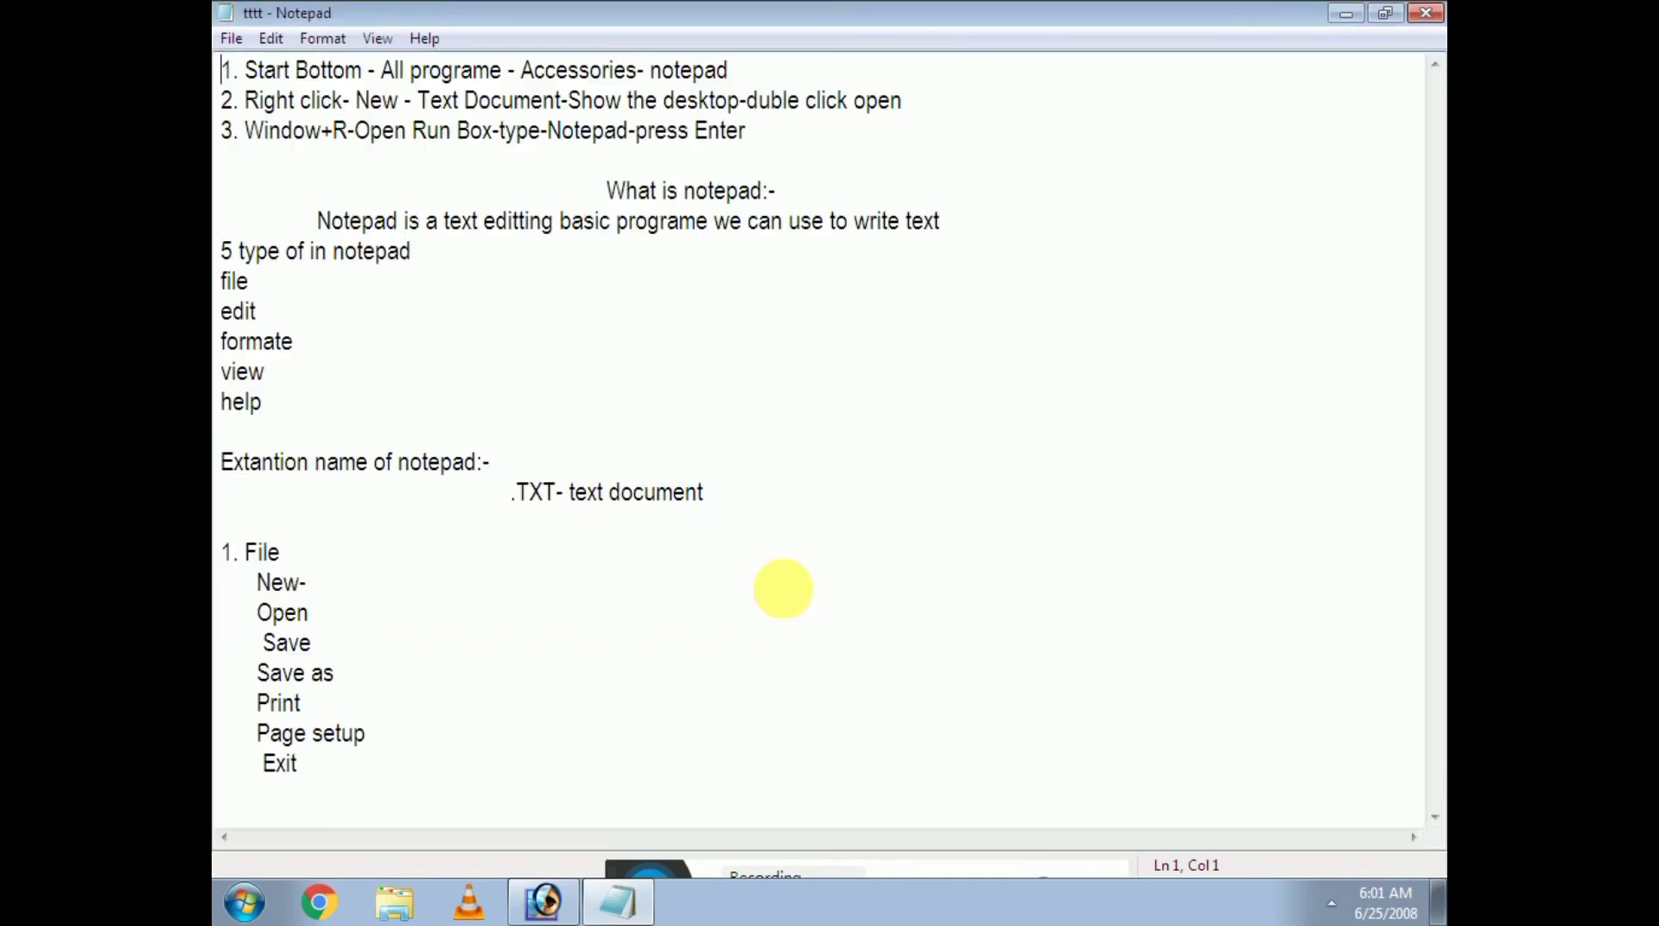
left_click(231, 38)
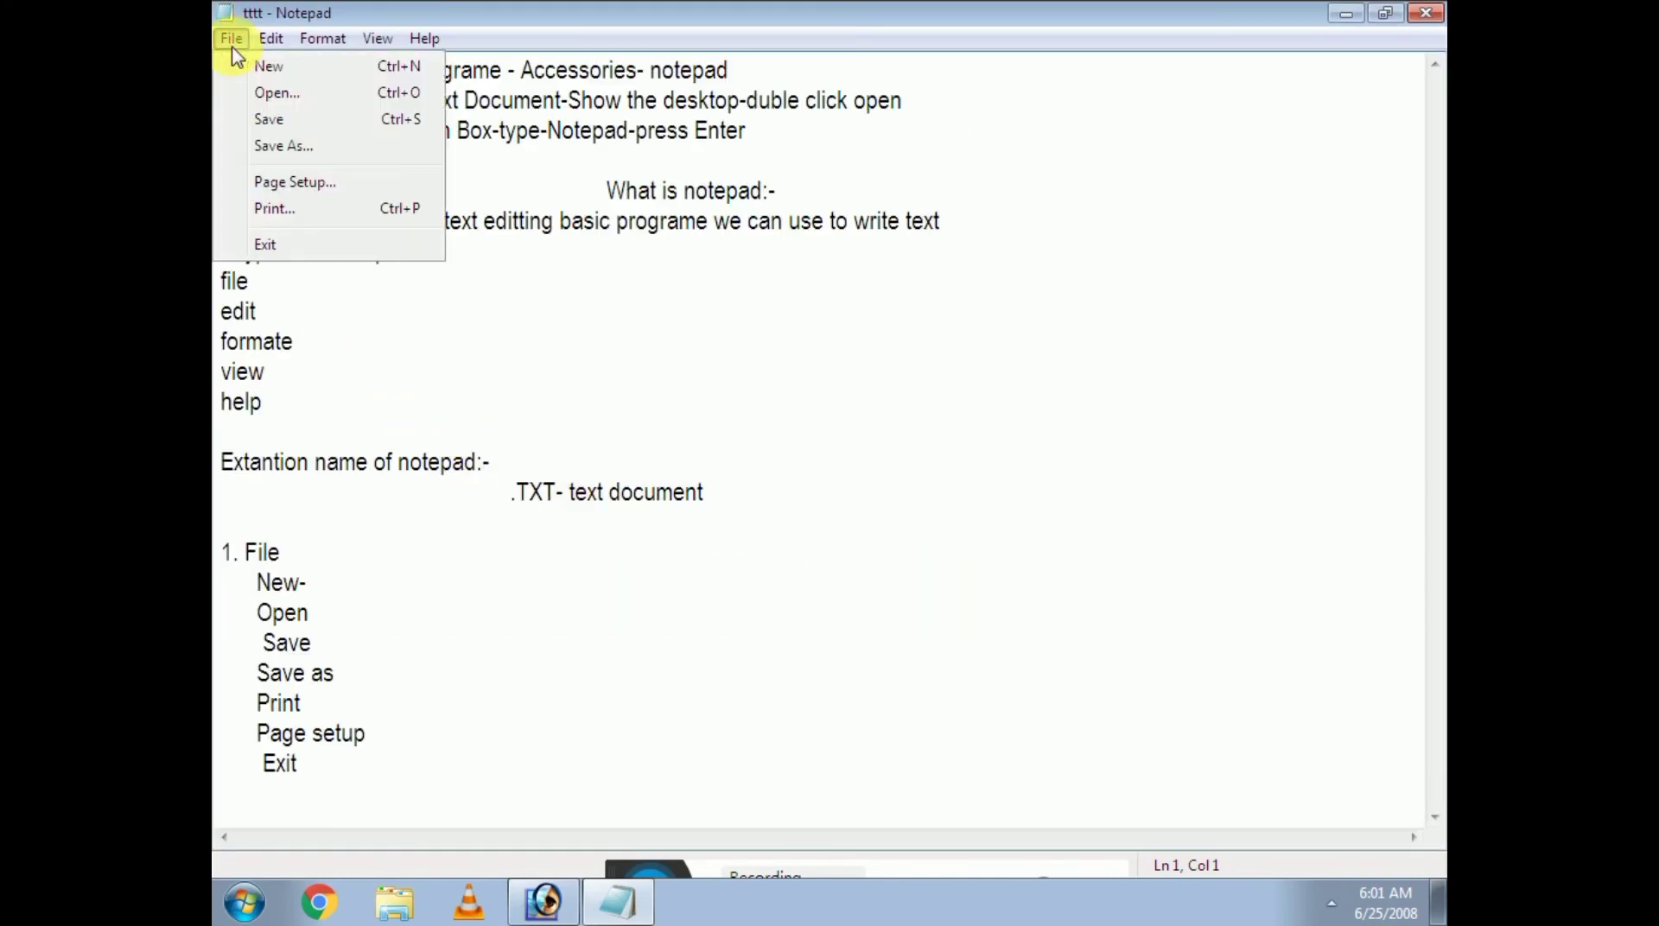
left_click(269, 152)
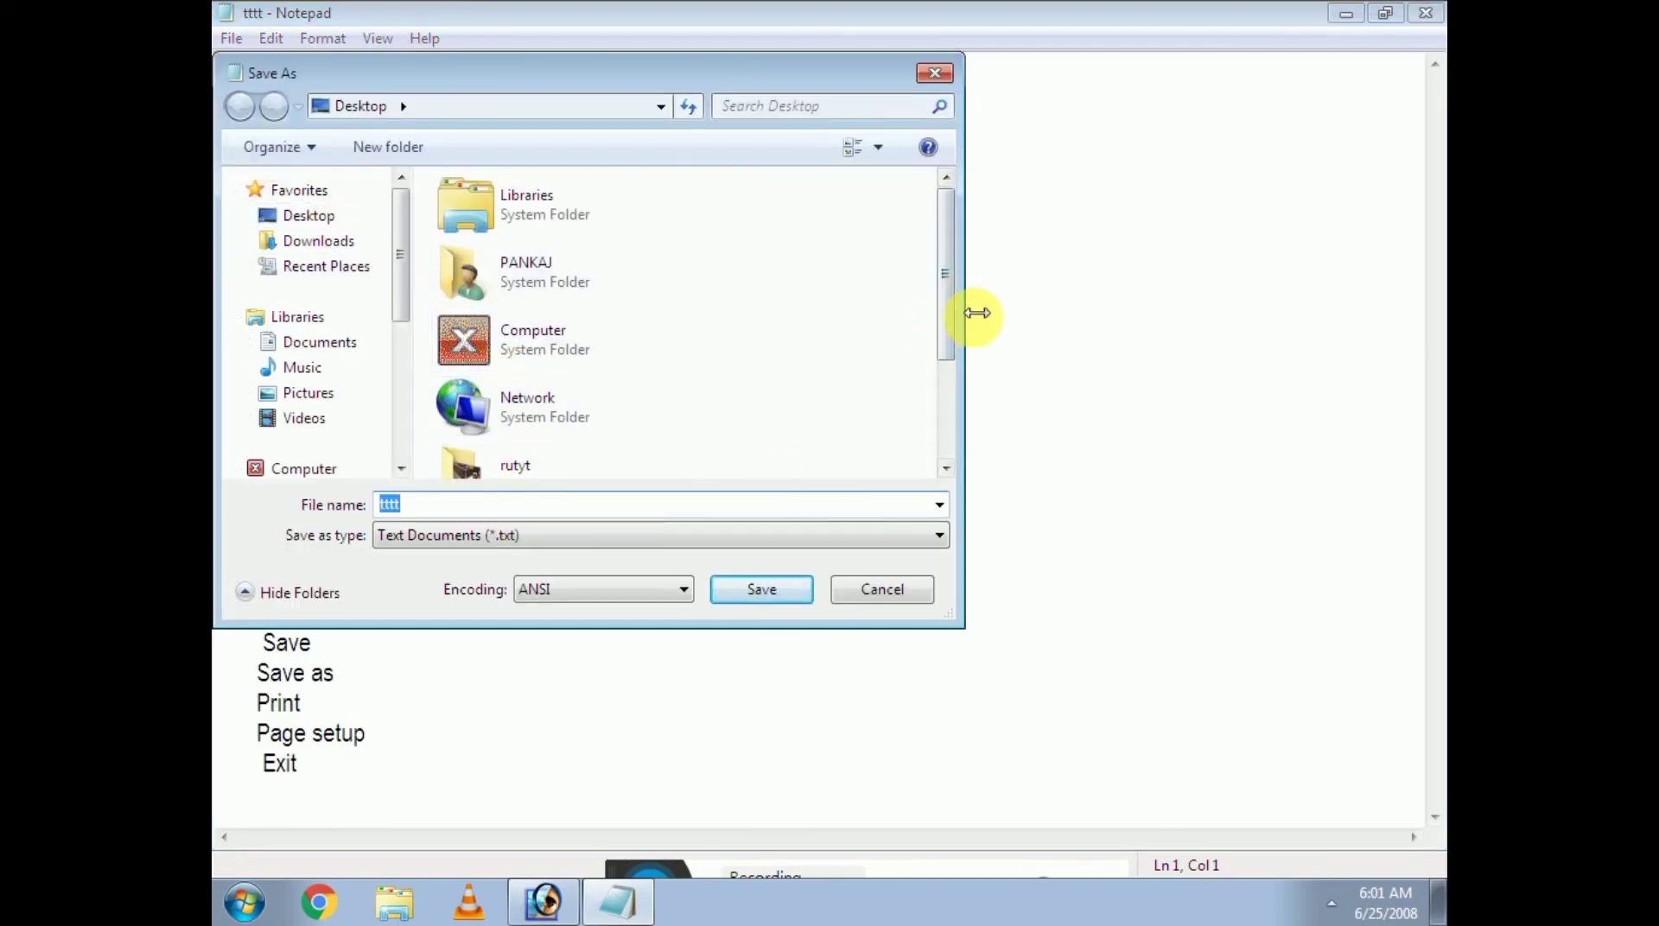
scroll(944, 363, "down", 3)
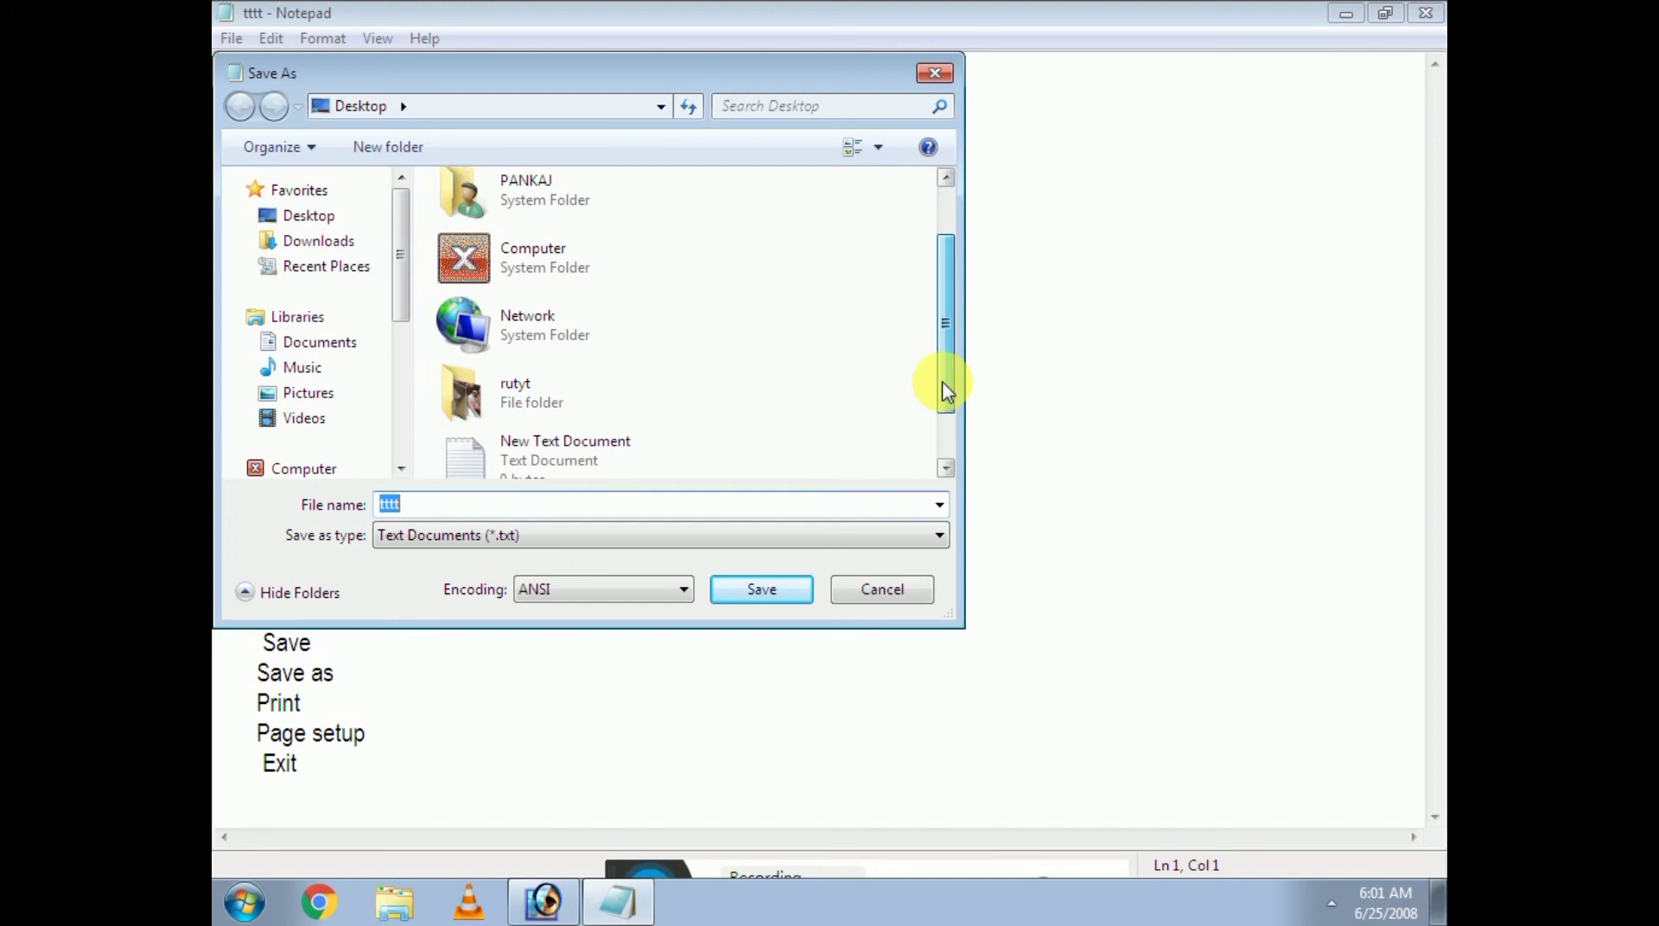
left_click(881, 591)
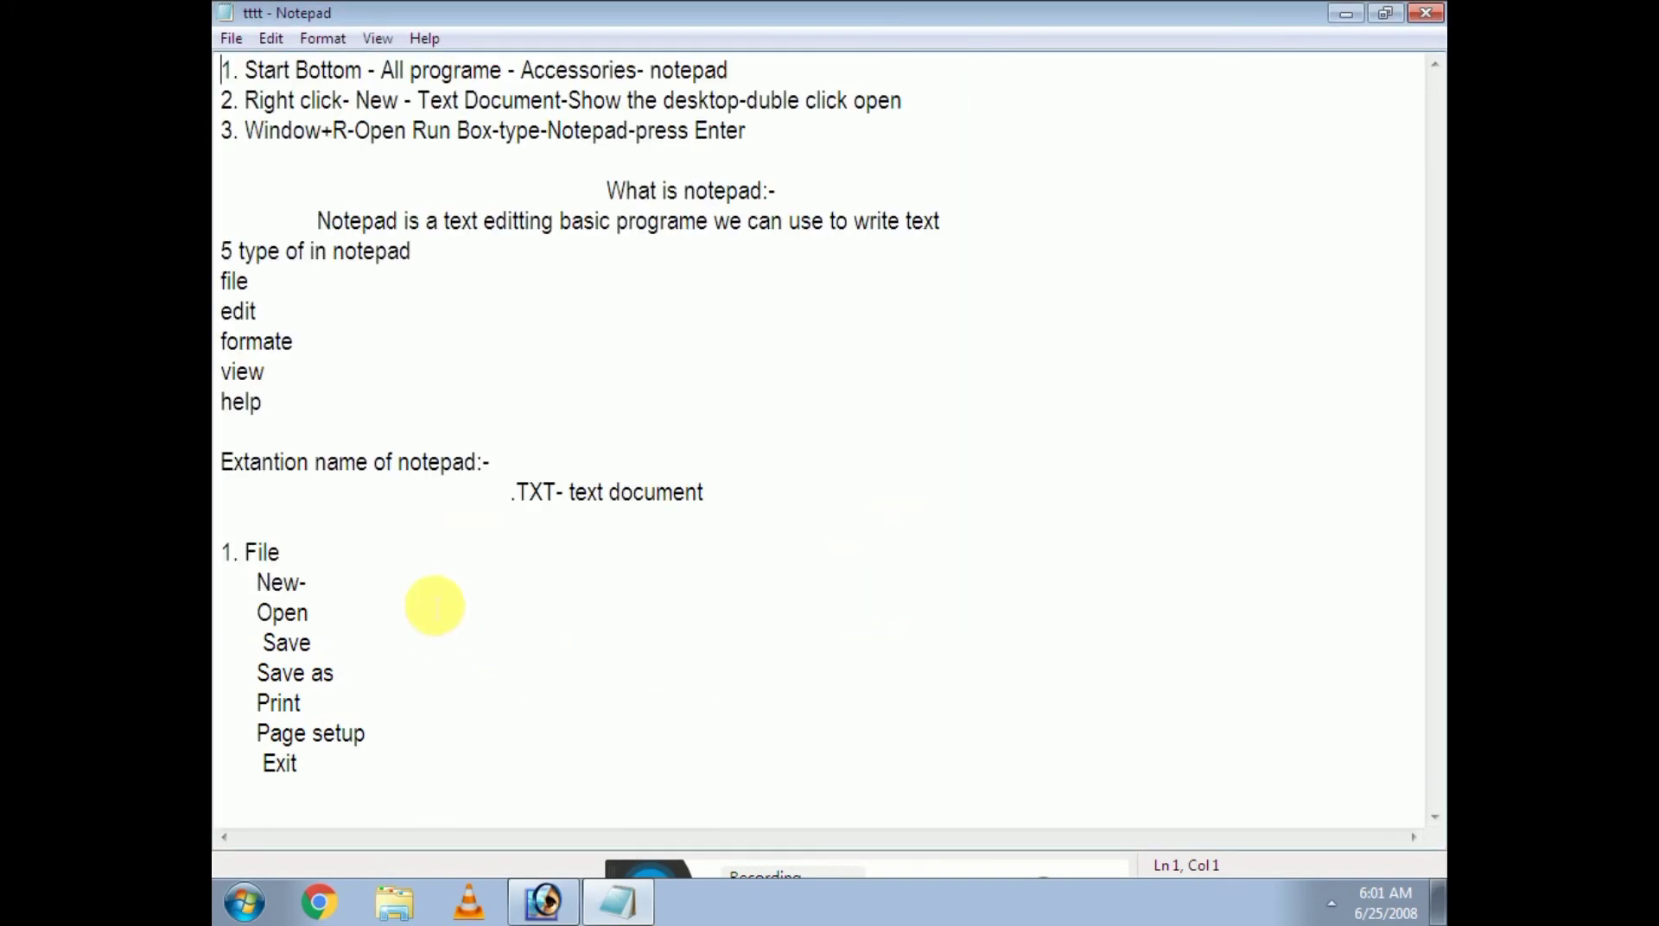
Add fourteen short lines of filler text below "Exit", starting with "dgdsgdsg" and "dgdsgd" and ending with "gds" and "gd"
left_click(378, 771)
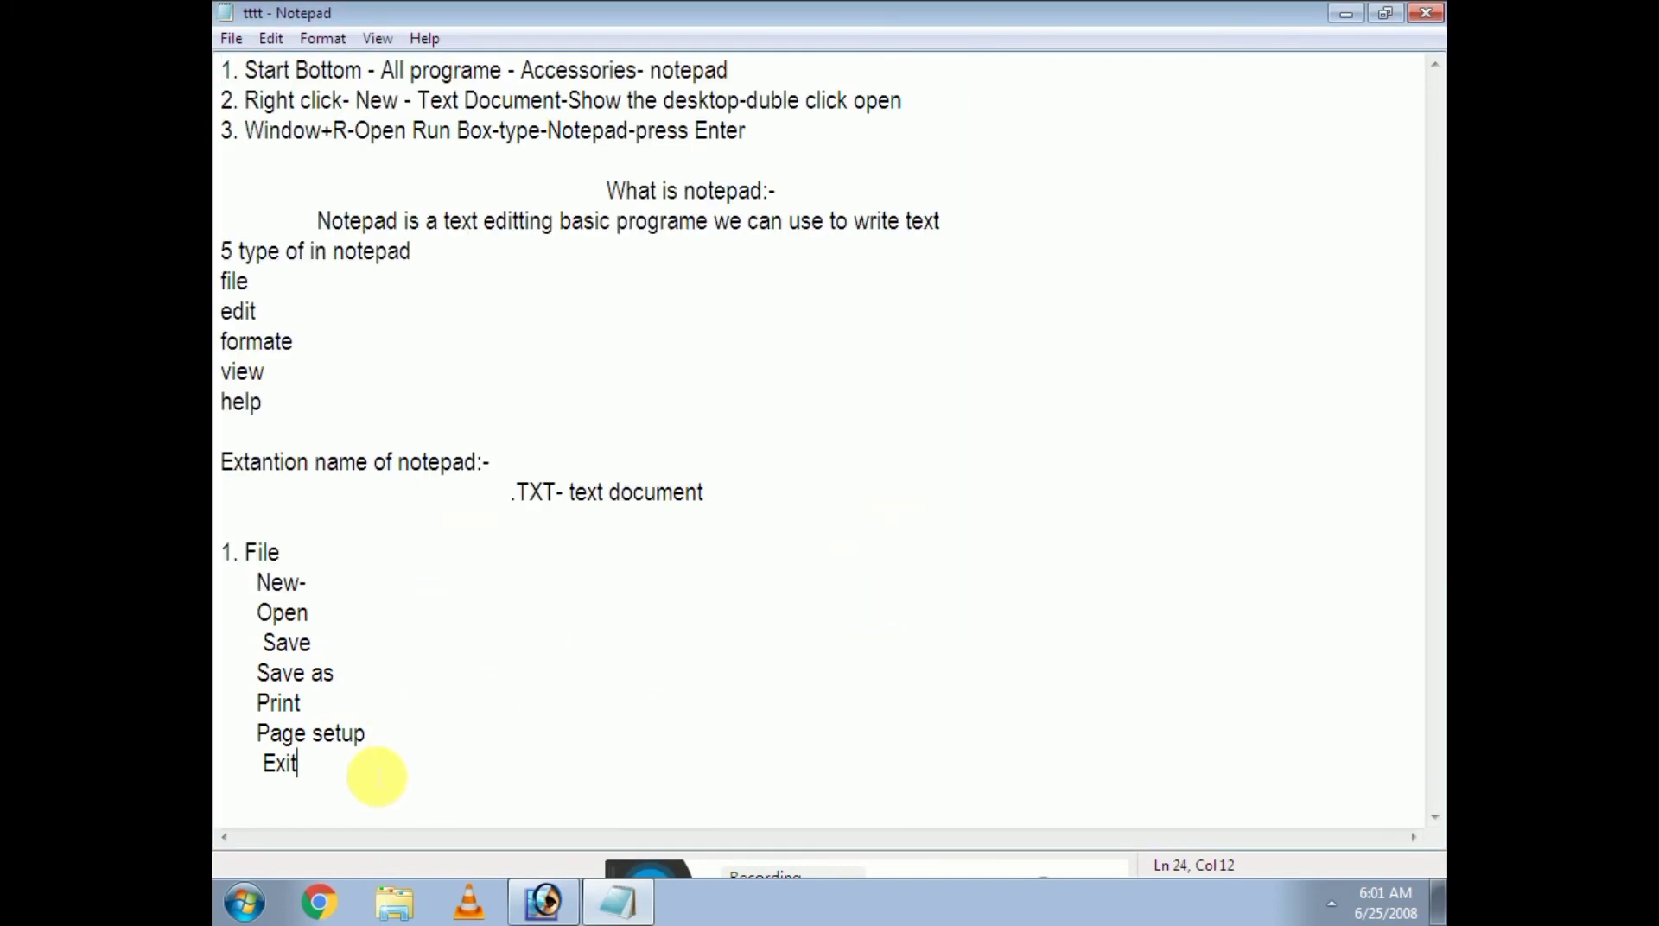
key("Return")
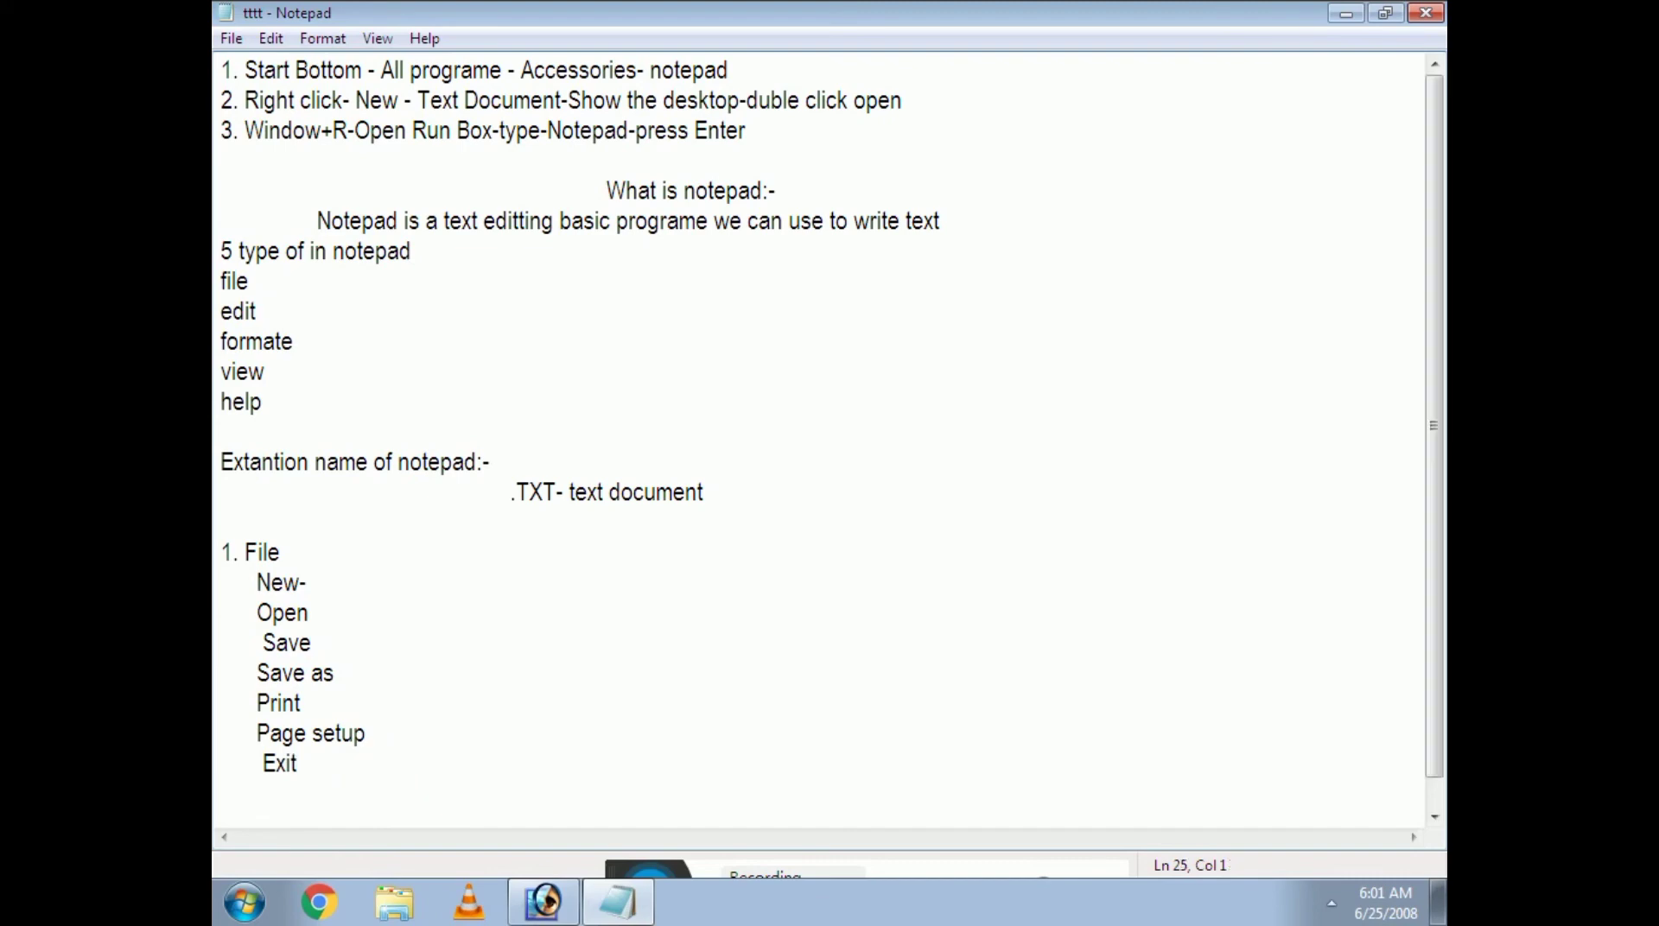
key("Return")
type("dgdsgd")
key("Return")
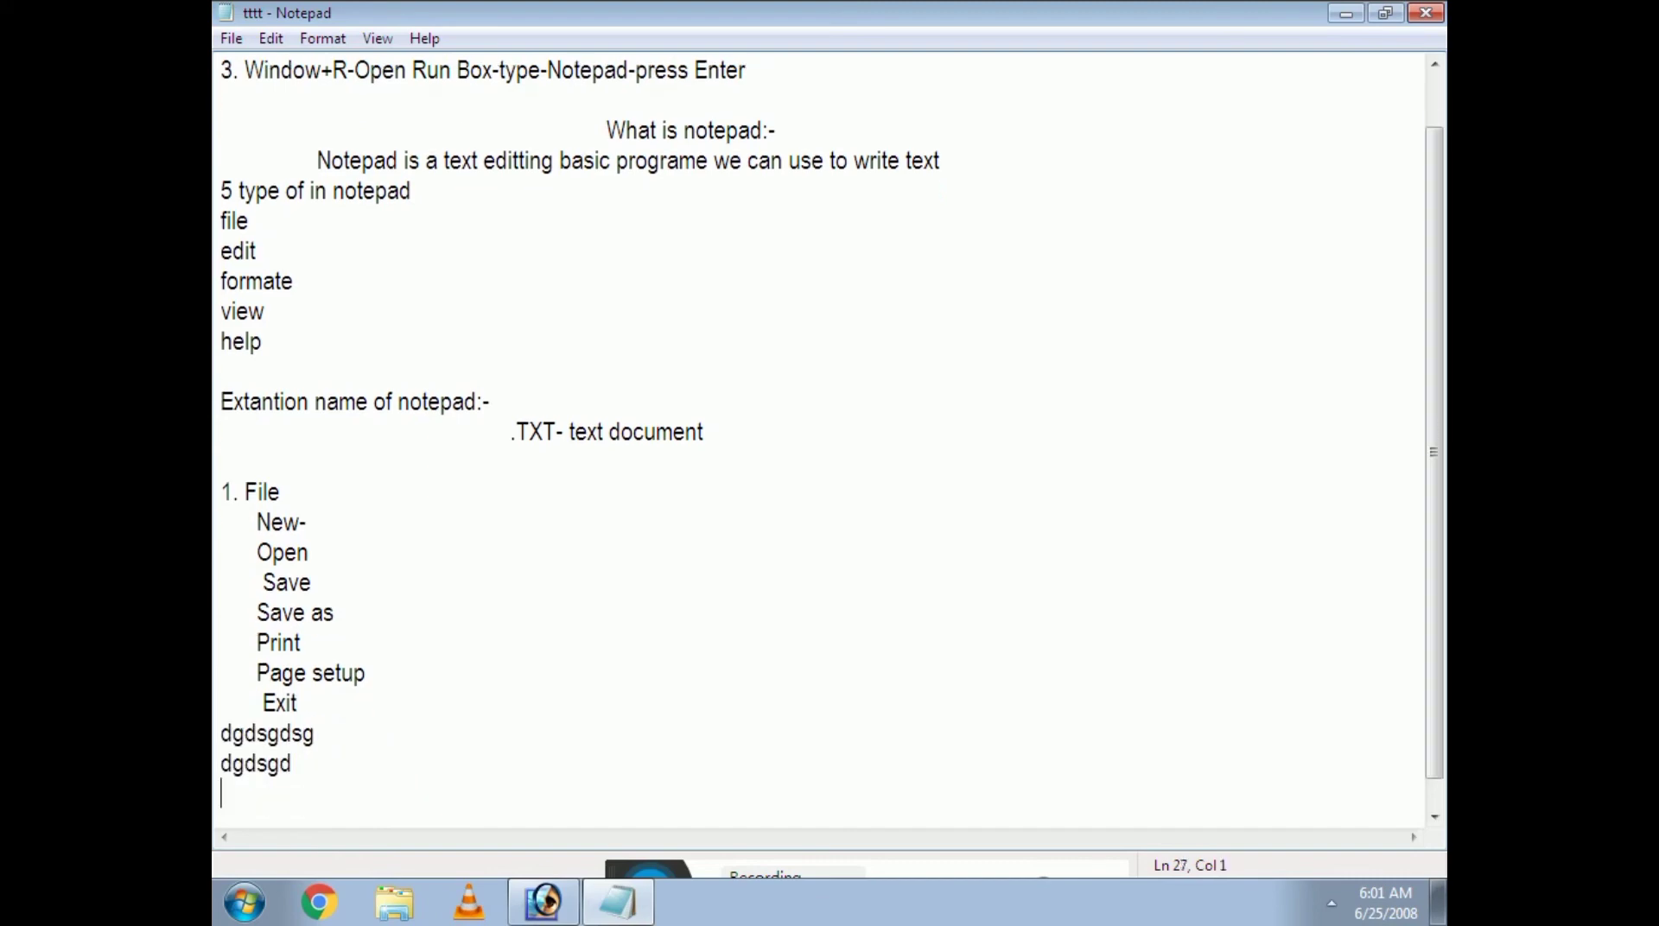
type("gdsg")
key("Return")
type("dsgdsg")
key("Return")
type("dsg")
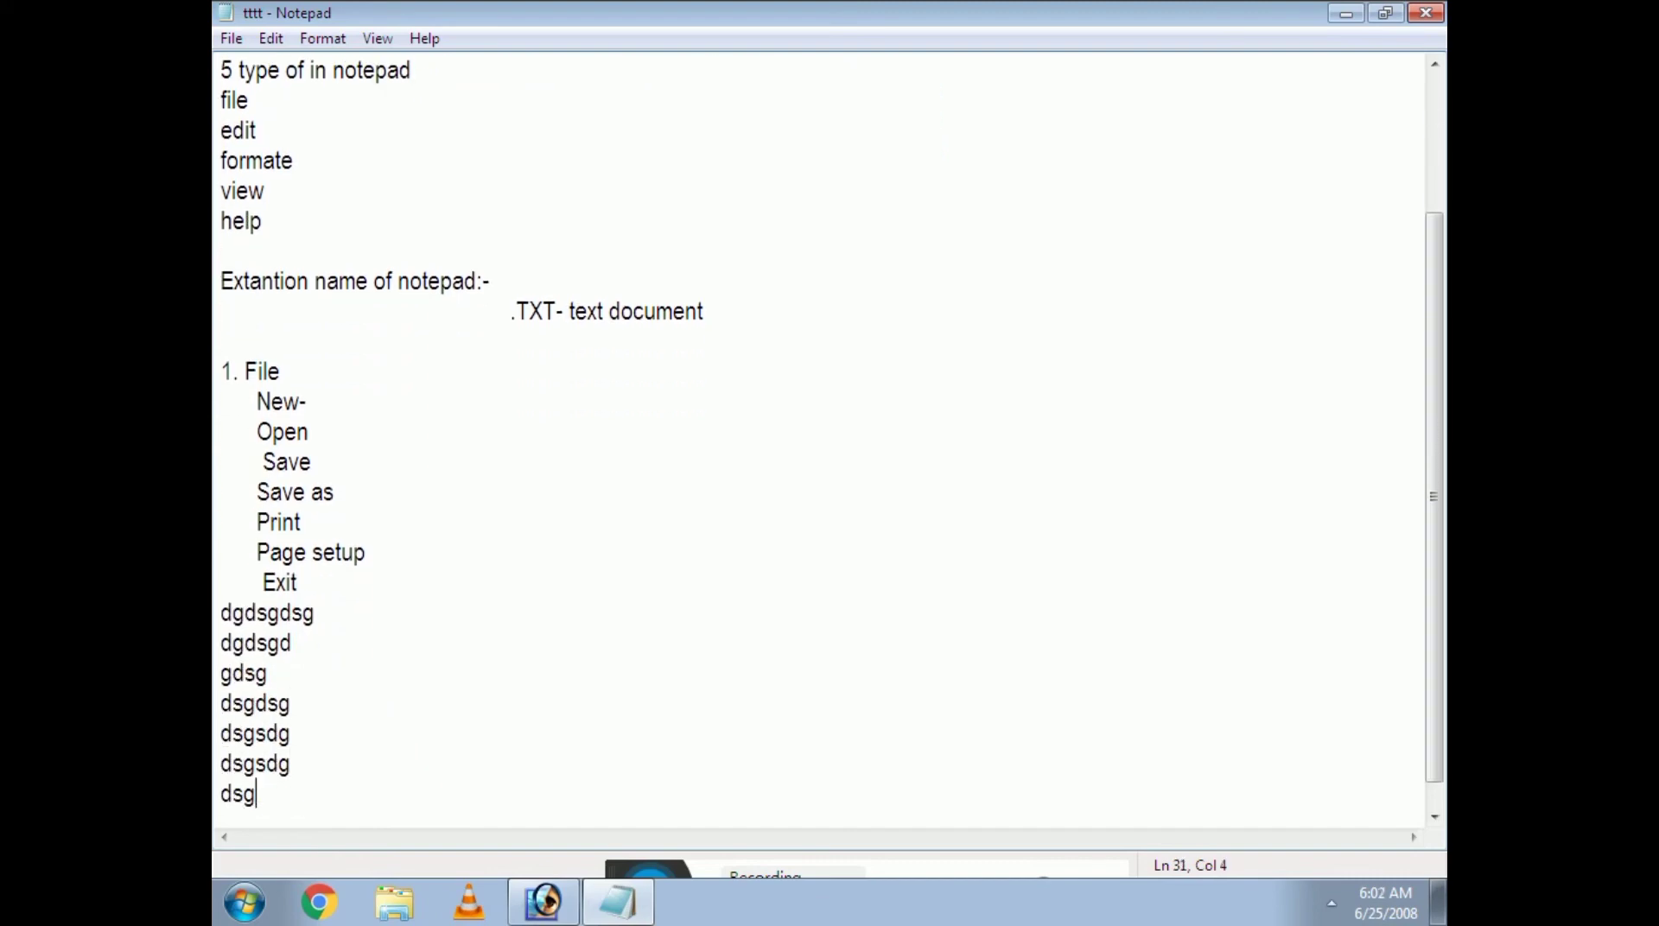
type("sdg dsgsdg dsgsd gdsg dsgdsg sdgdsg sdg dsgsd gds gd")
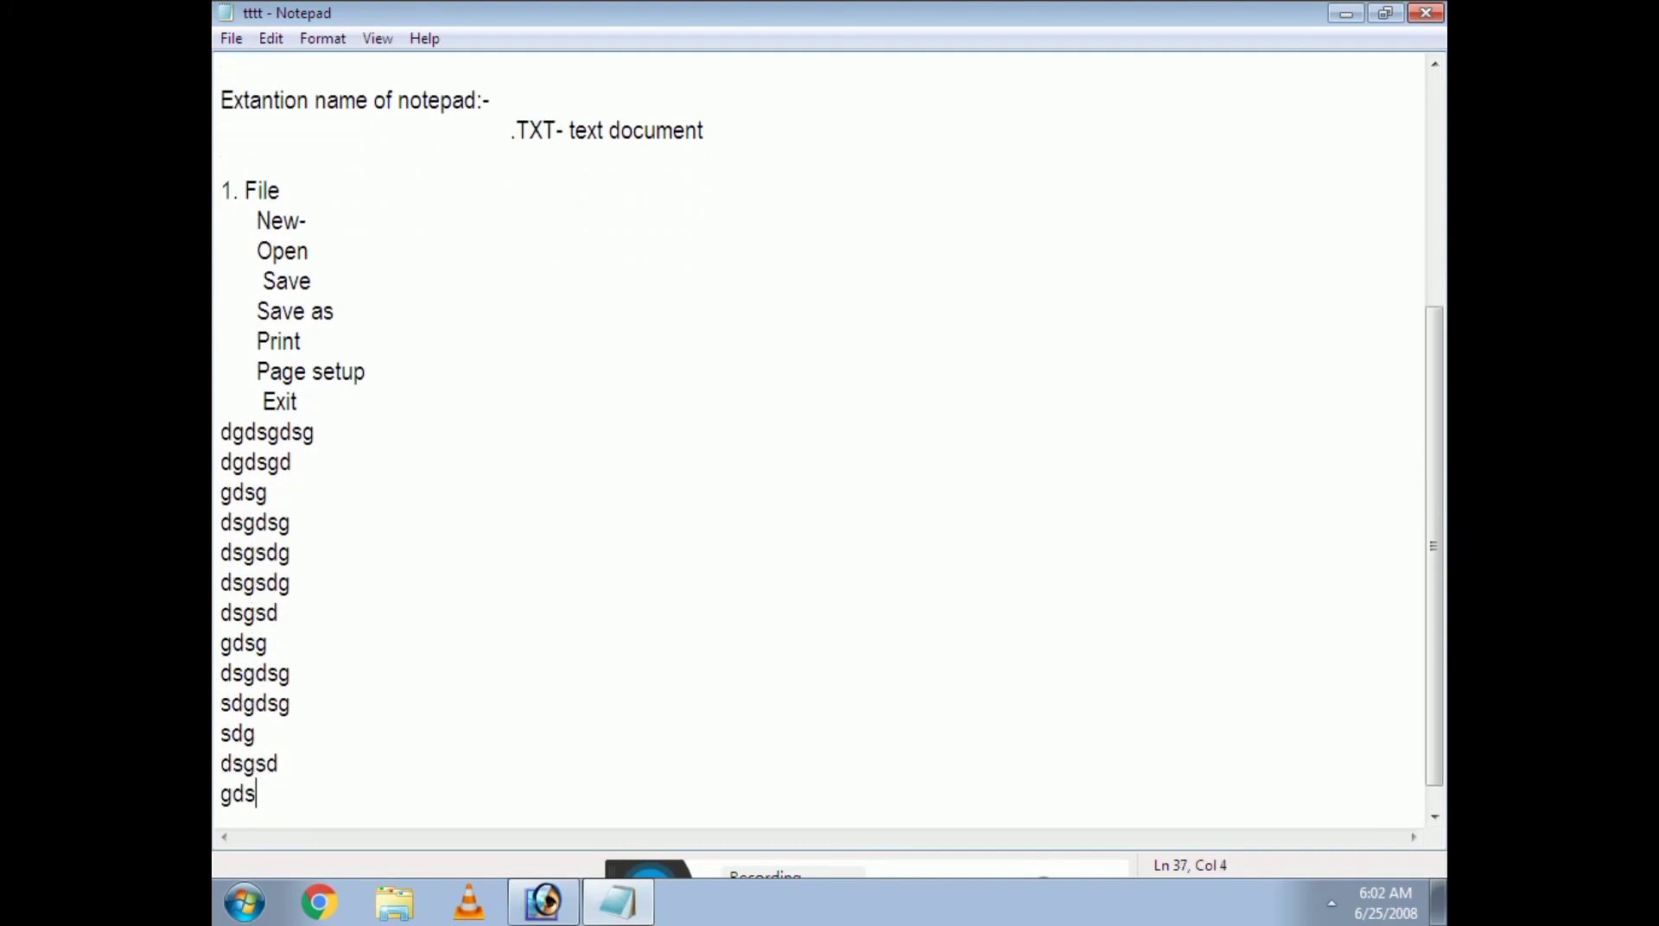
left_click_drag(278, 804, 296, 844)
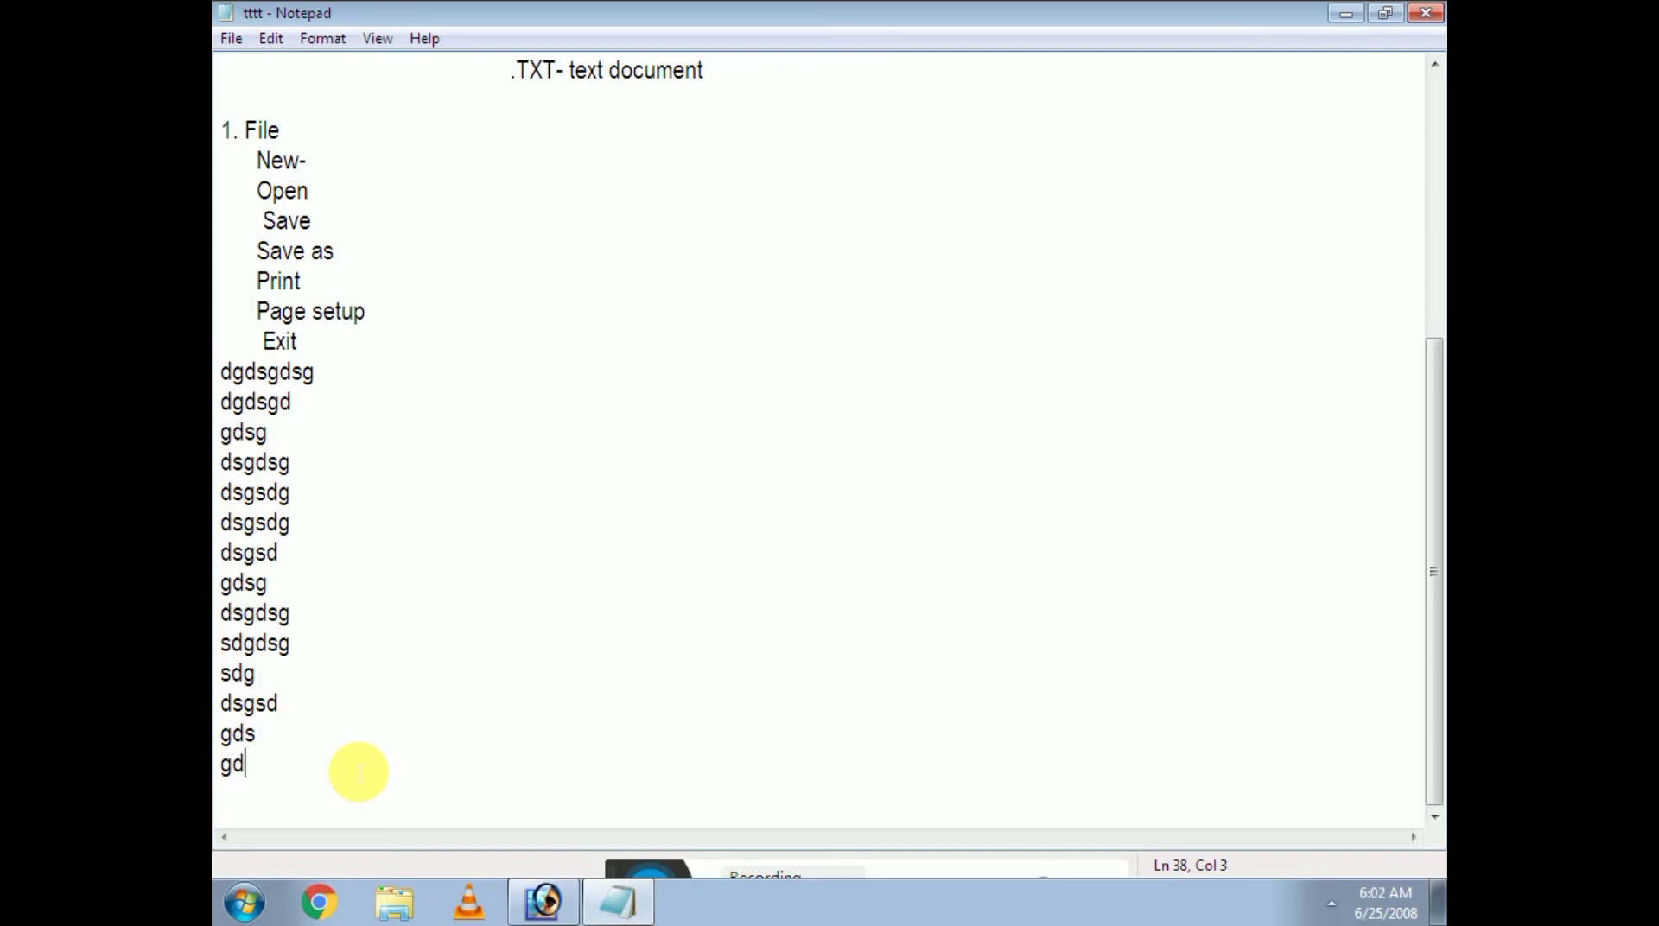
Save the edited tttt document as a separate text file named yyyyyy on the Desktop
scroll(574, 298, "up", 5)
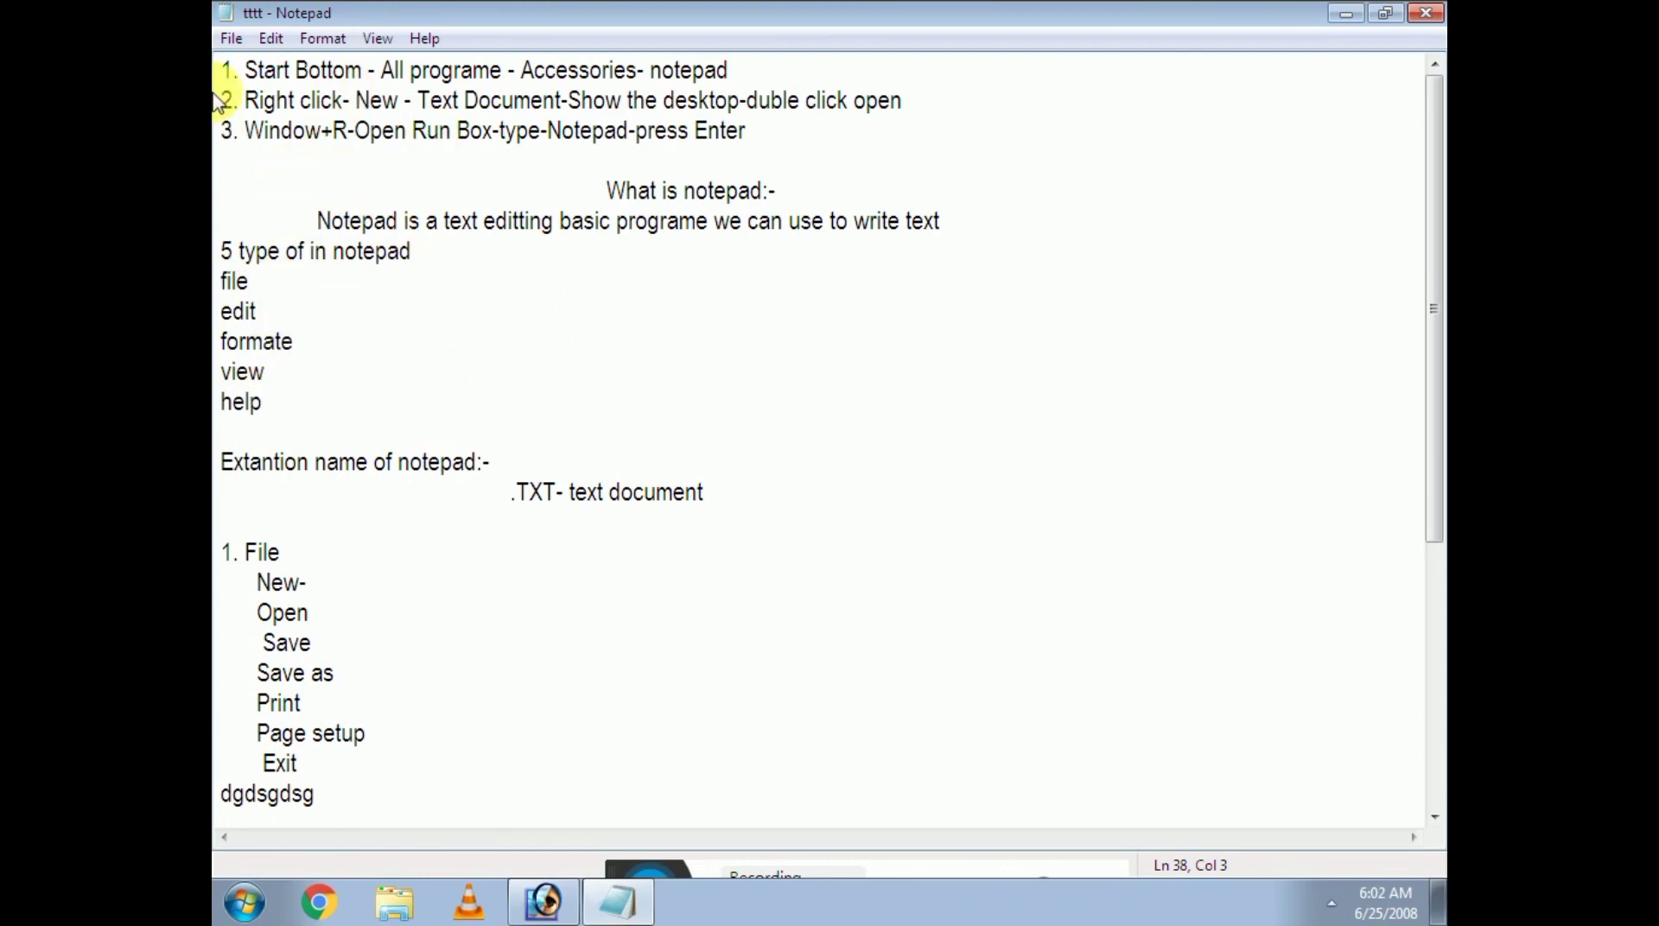
left_click(230, 38)
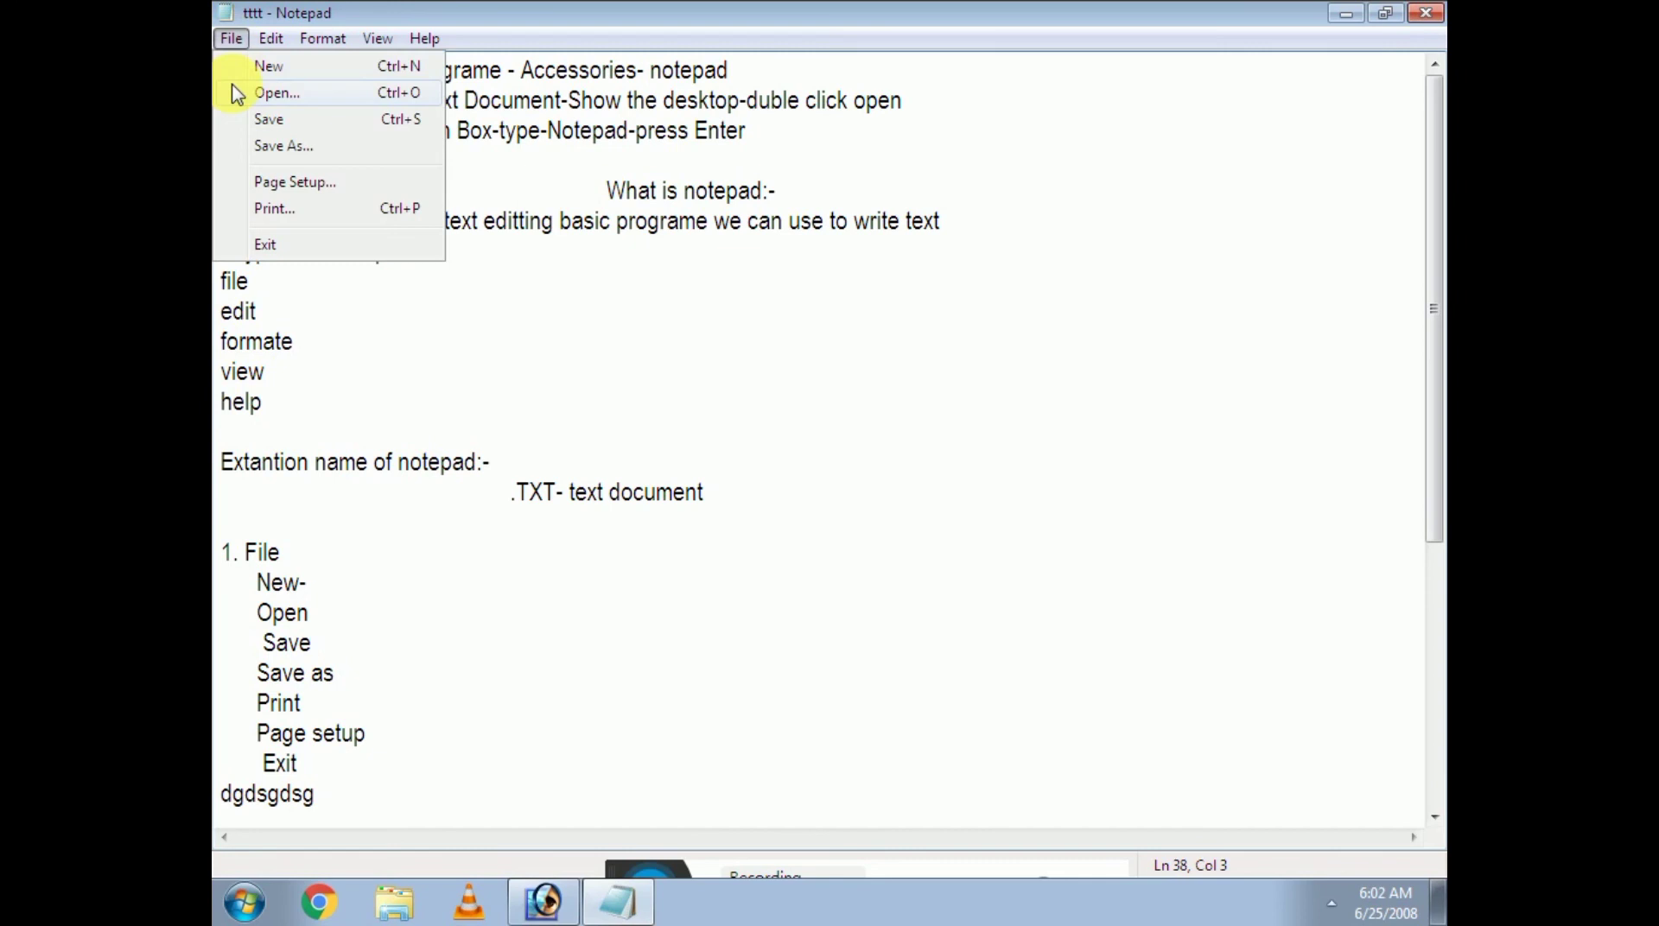
left_click(270, 149)
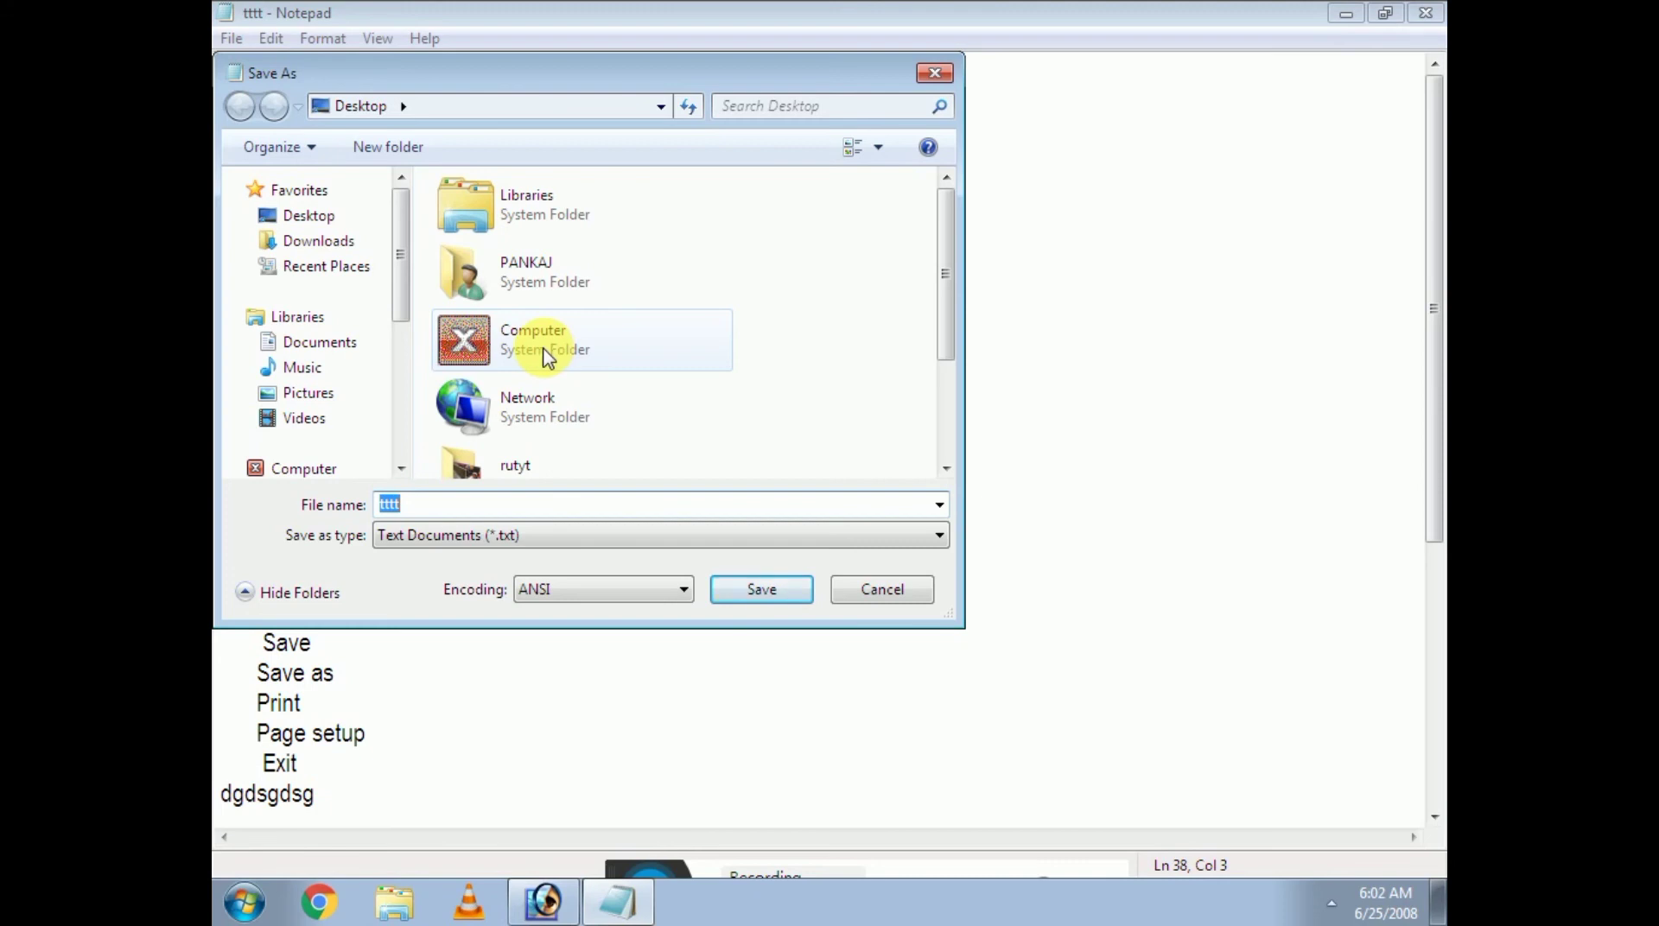
type("yyyyyy")
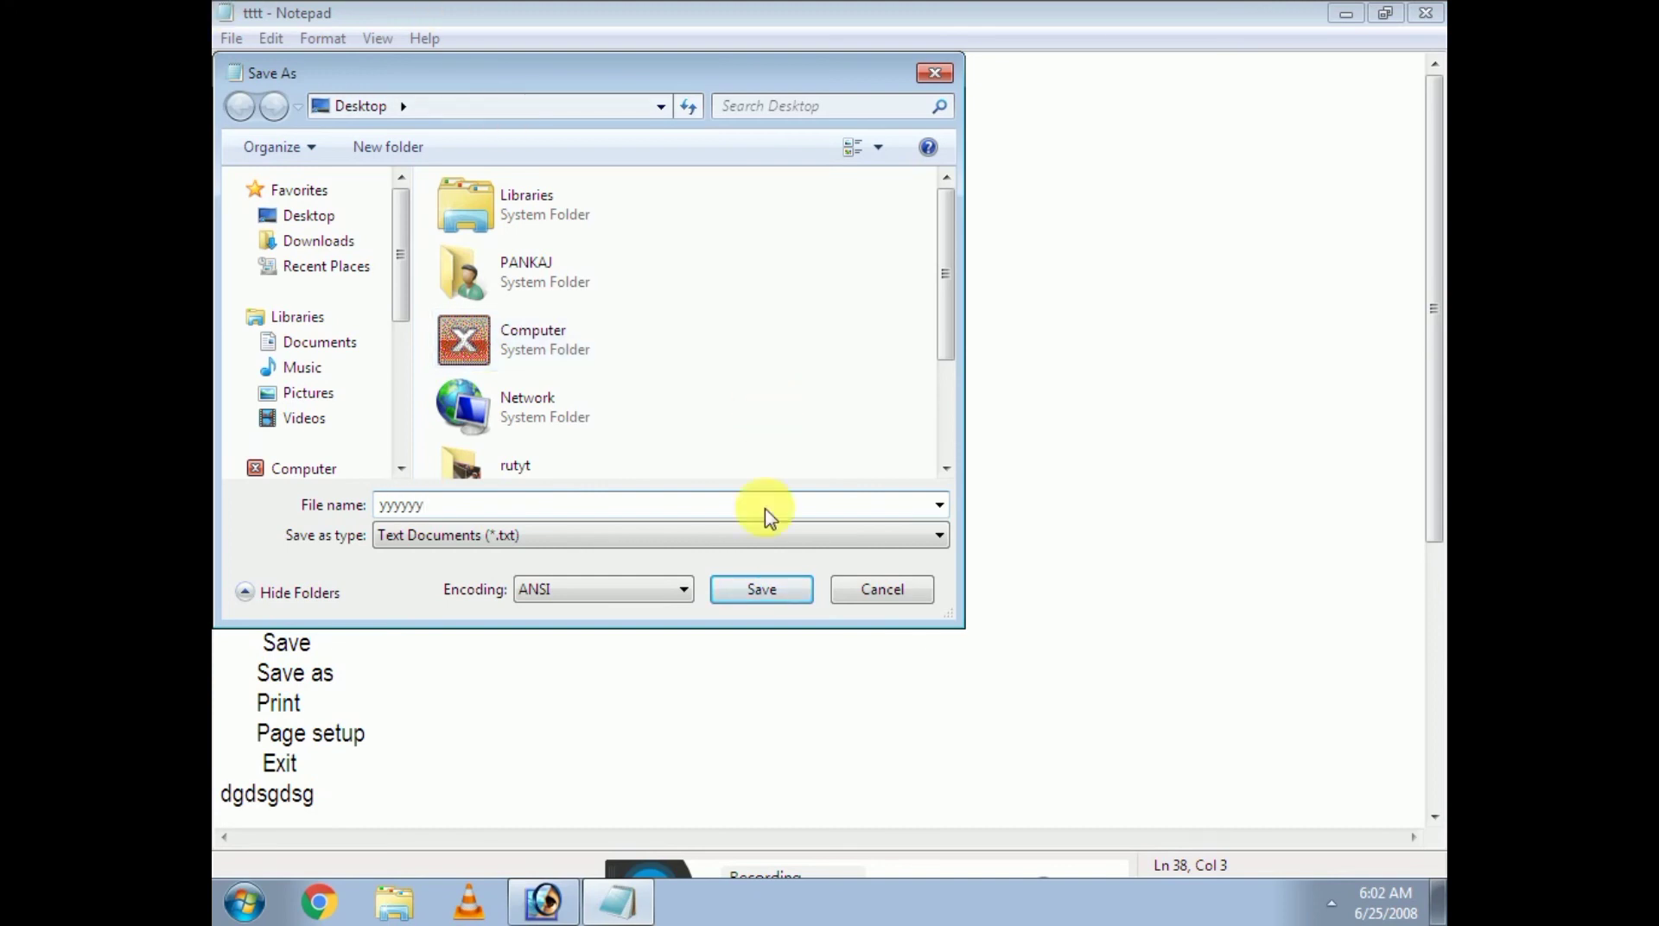
left_click(761, 590)
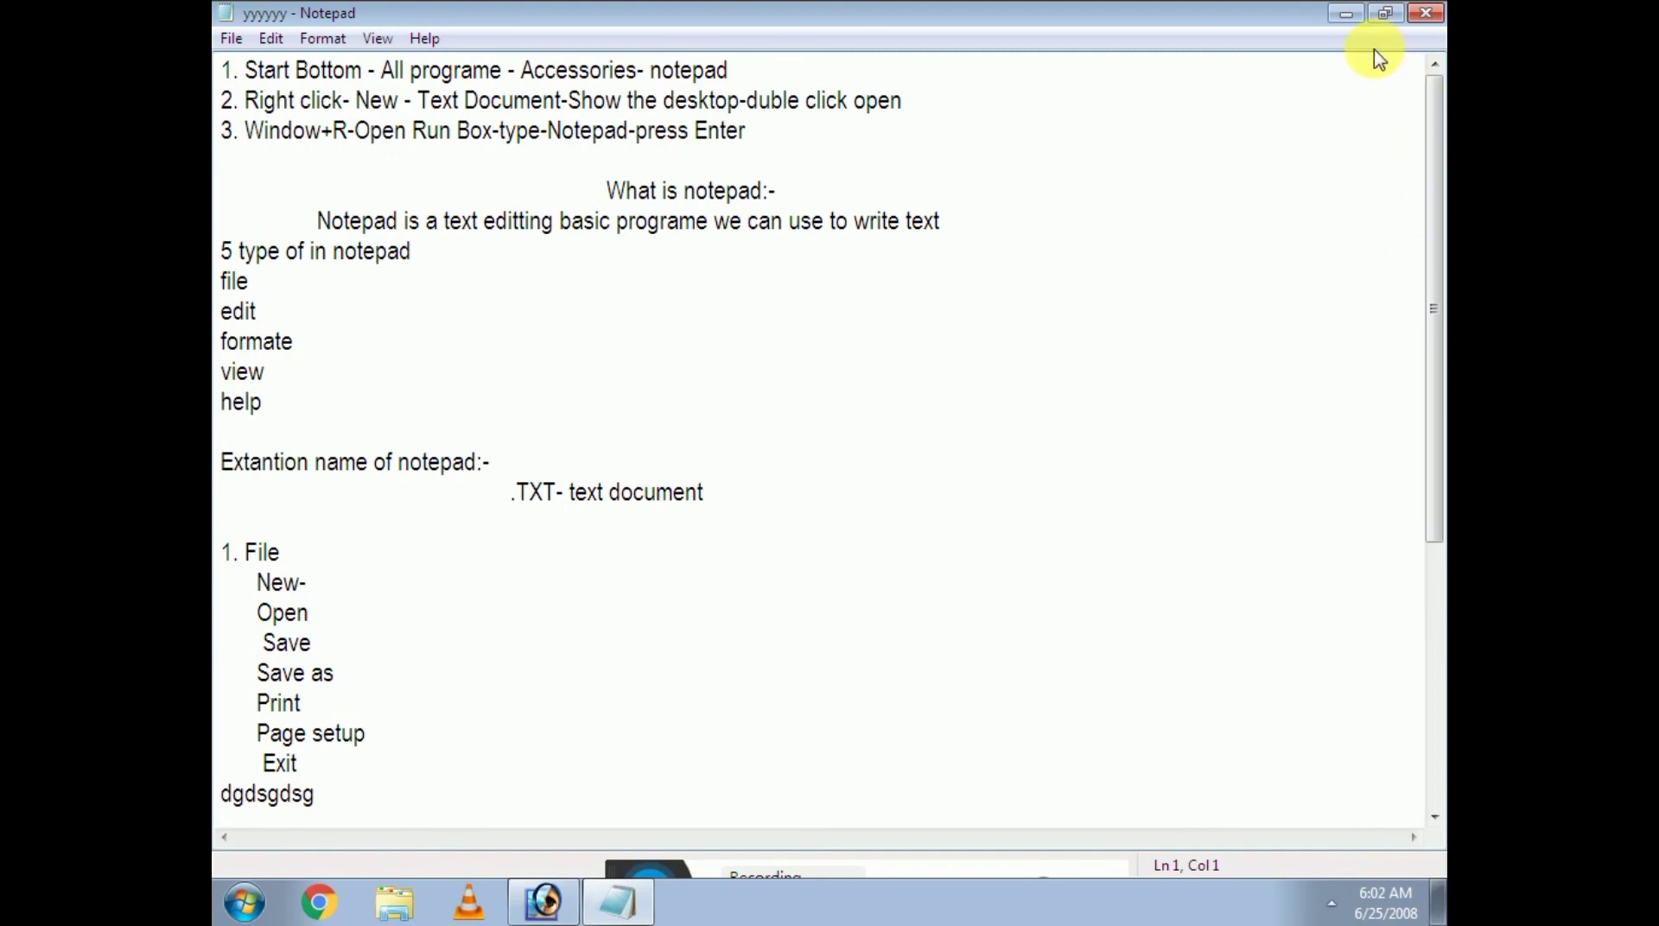
Check the desktop for the yyyyyy file, review the filler lines at its end, and close the document
left_click(1346, 15)
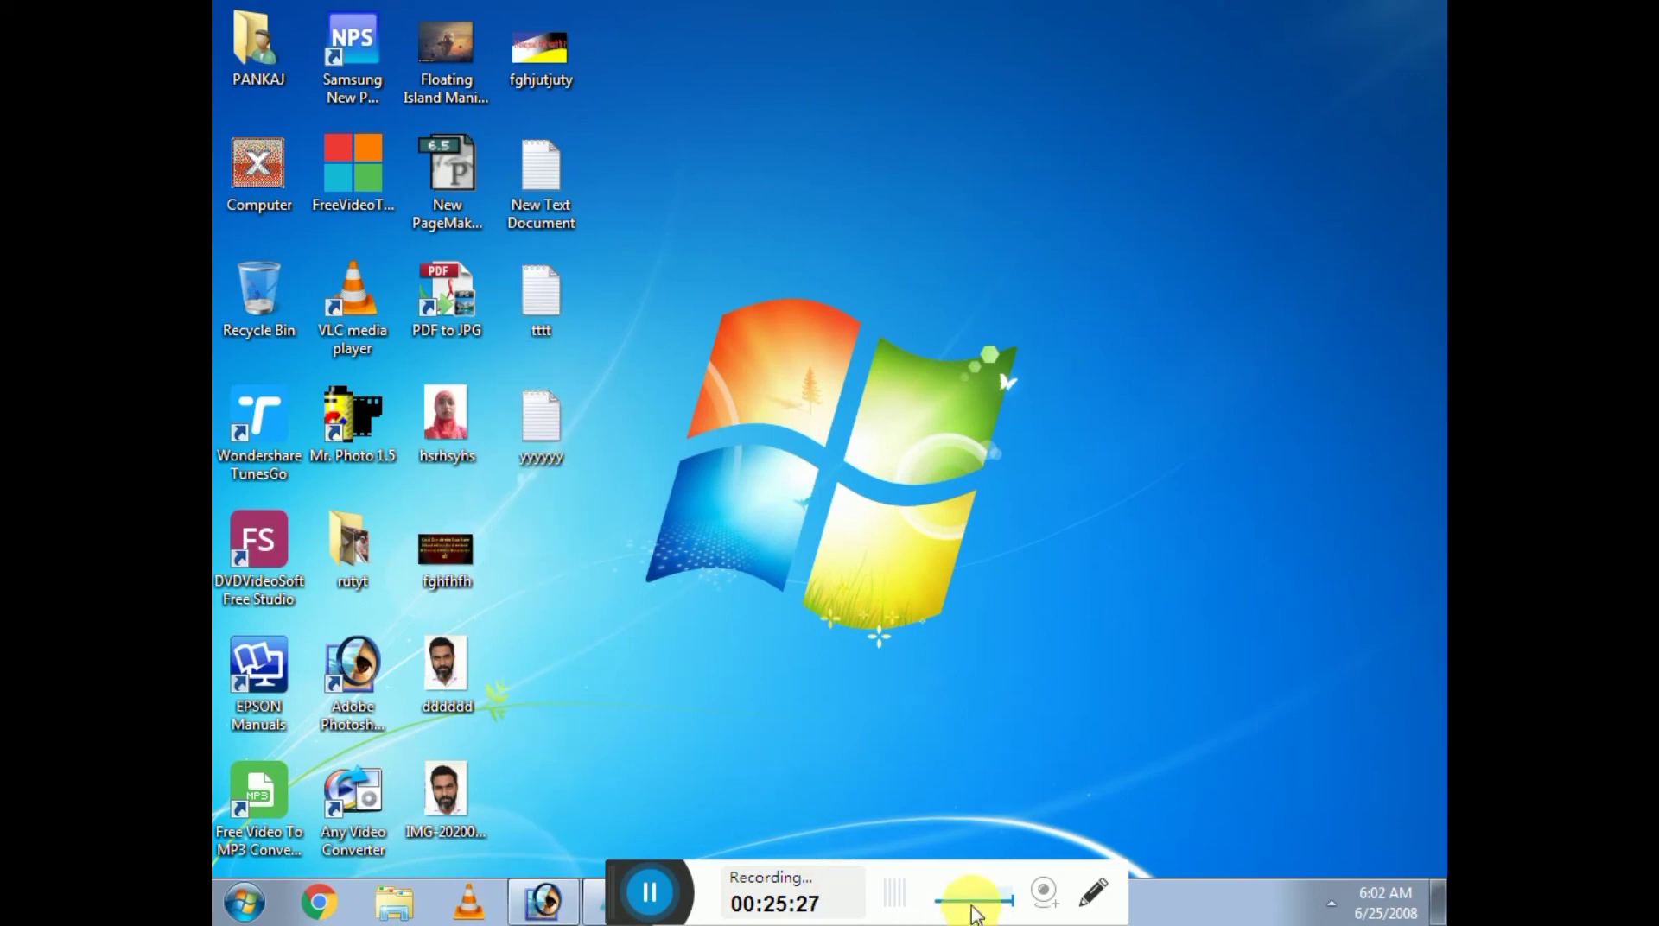
left_click_drag(622, 863, 825, 882)
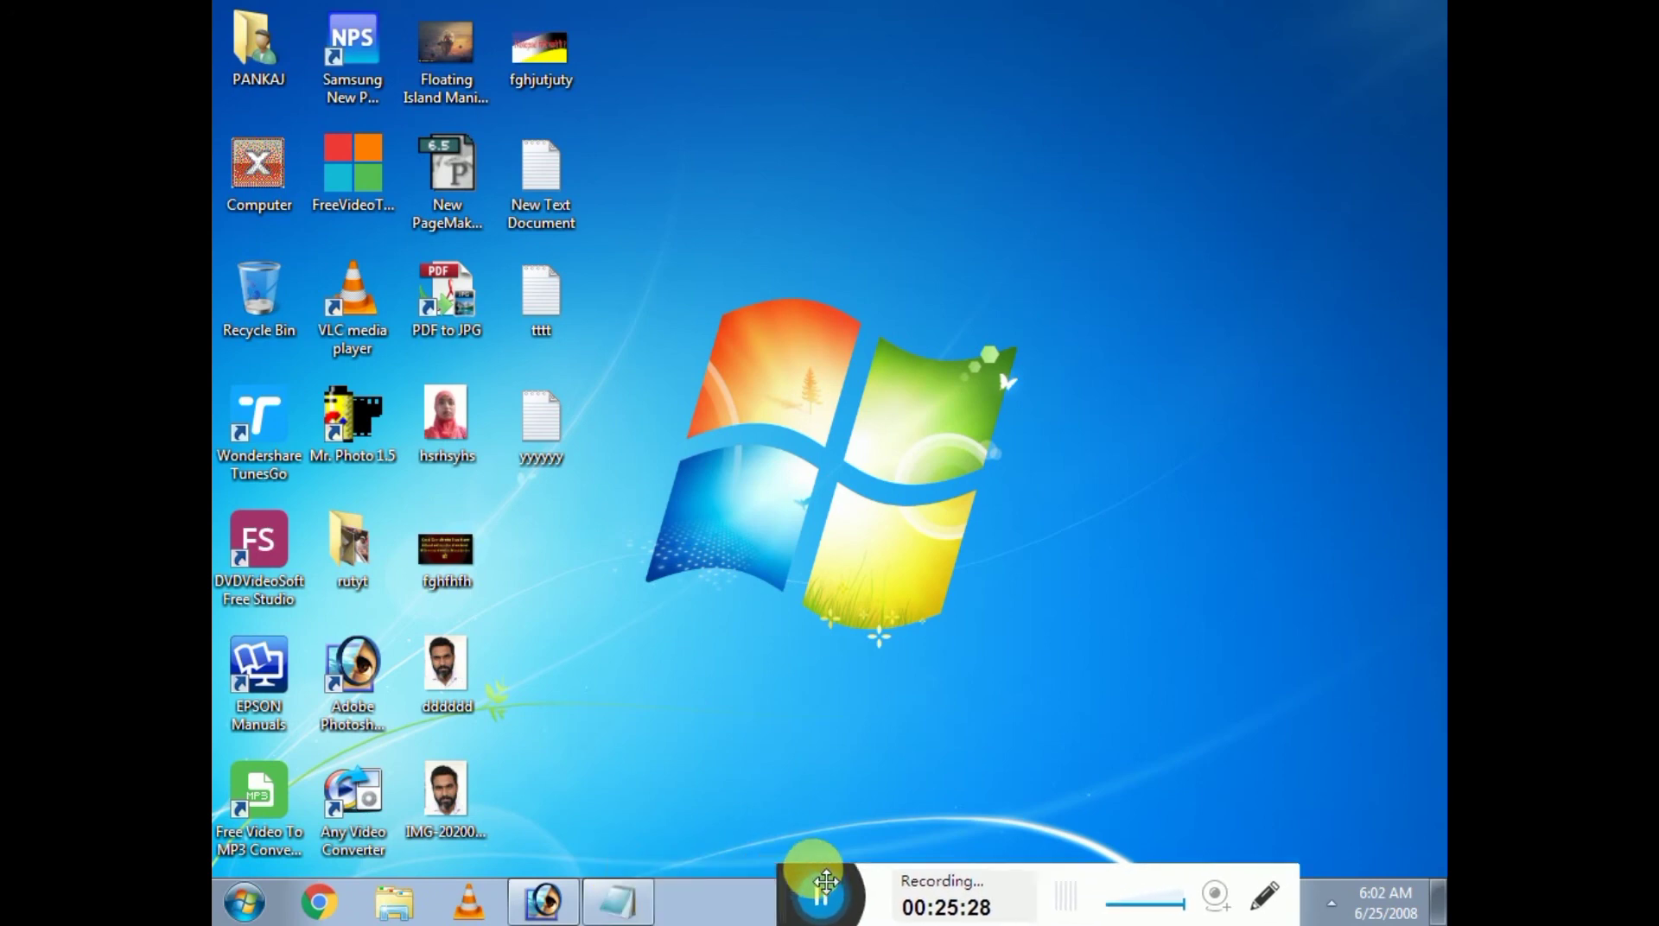
left_click(614, 900)
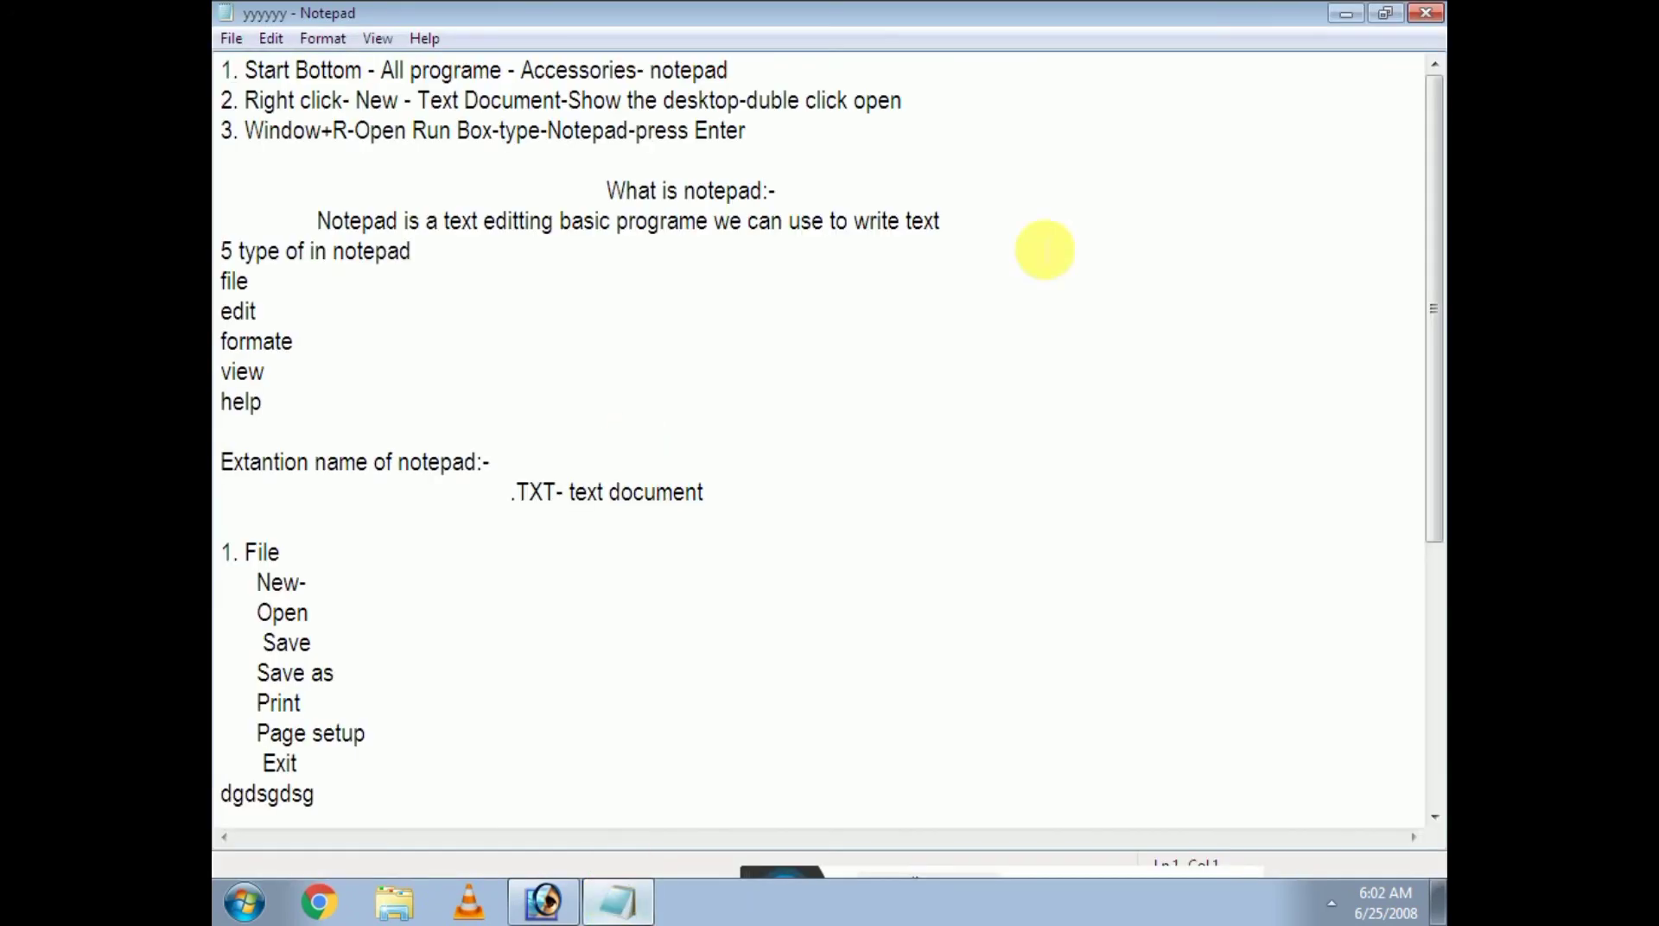
scroll(385, 674, "down", 5)
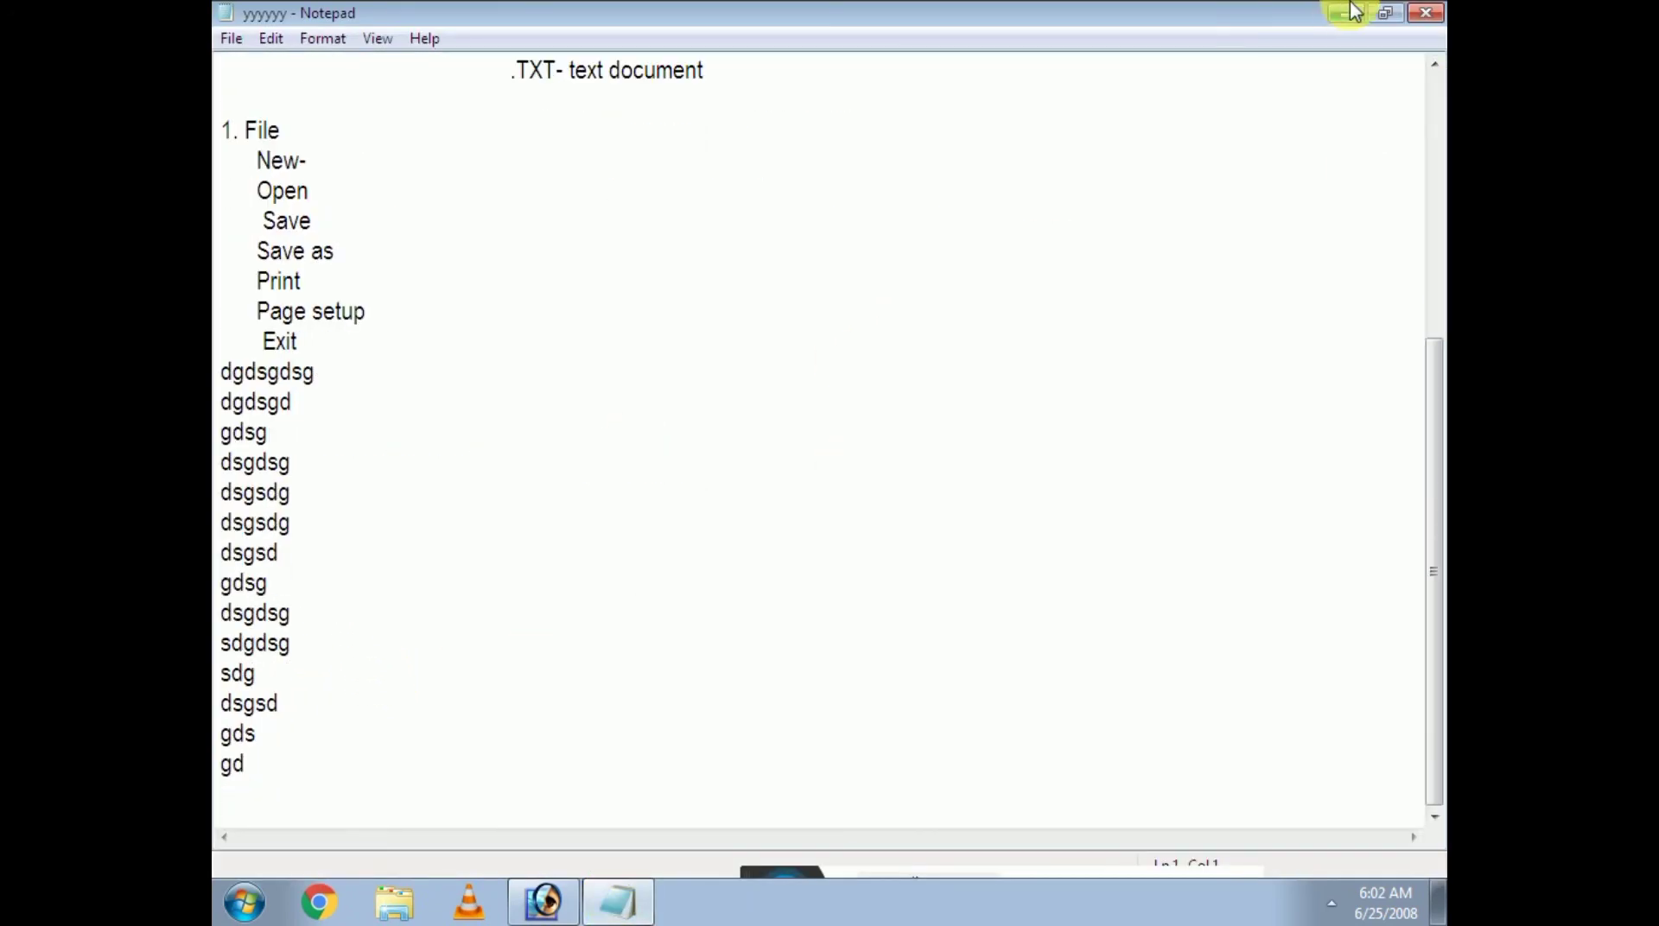
left_click(1426, 12)
Open the original tttt file from the desktop, check the end of its text in a maximized window, and close it
left_click(560, 308)
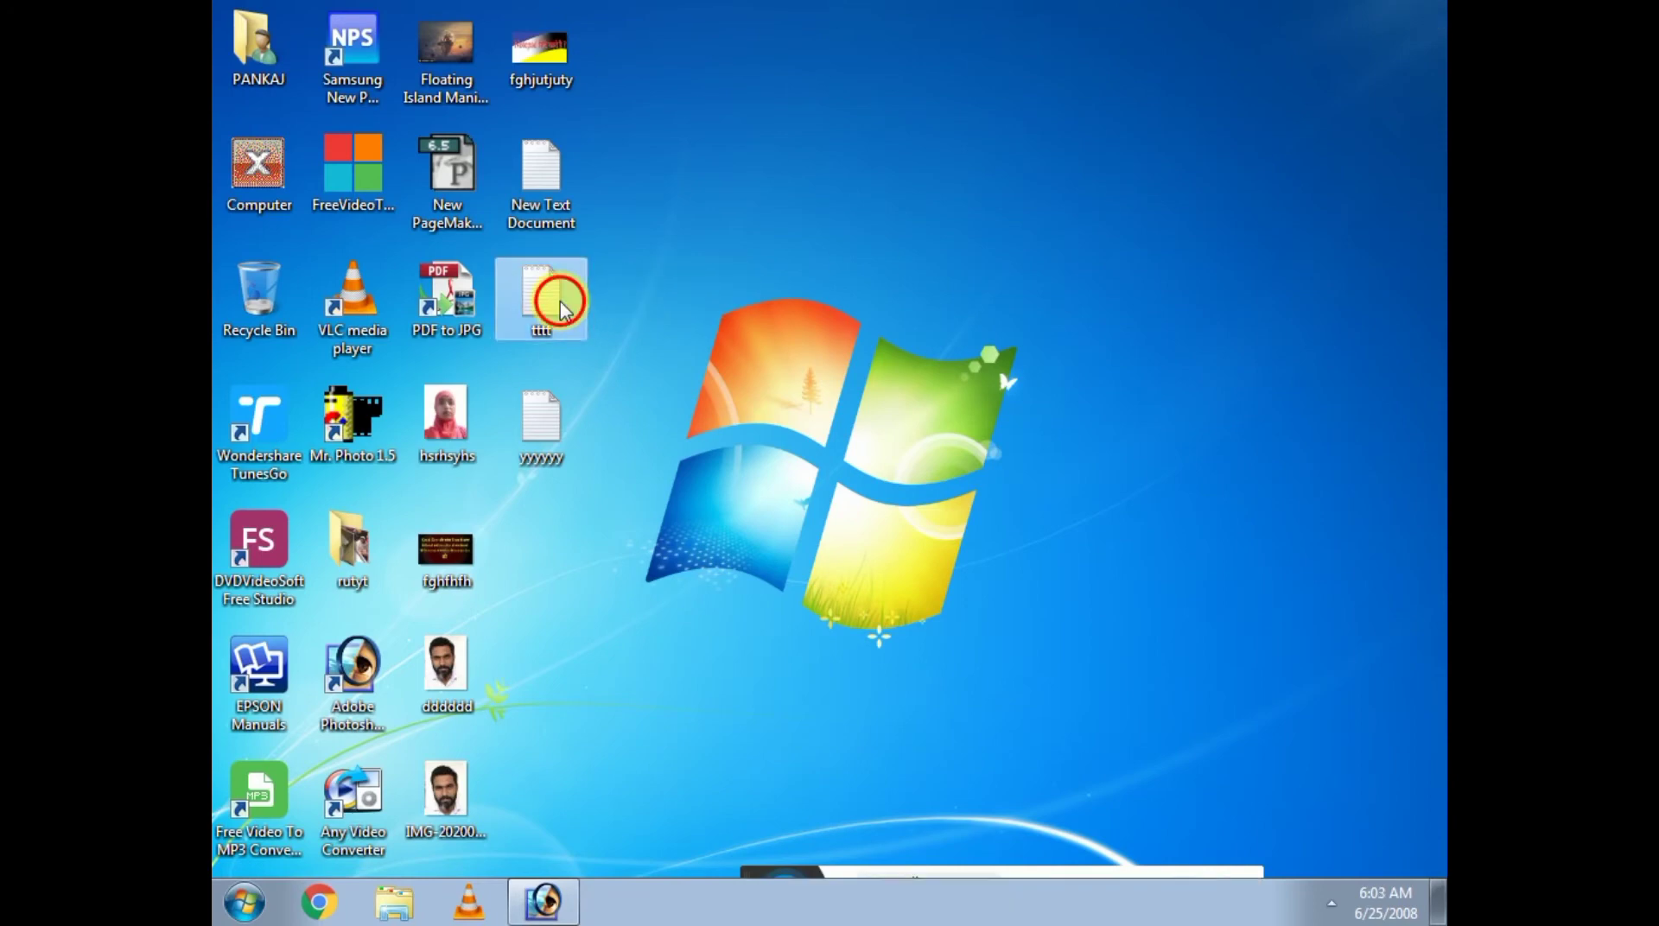
double_click(560, 308)
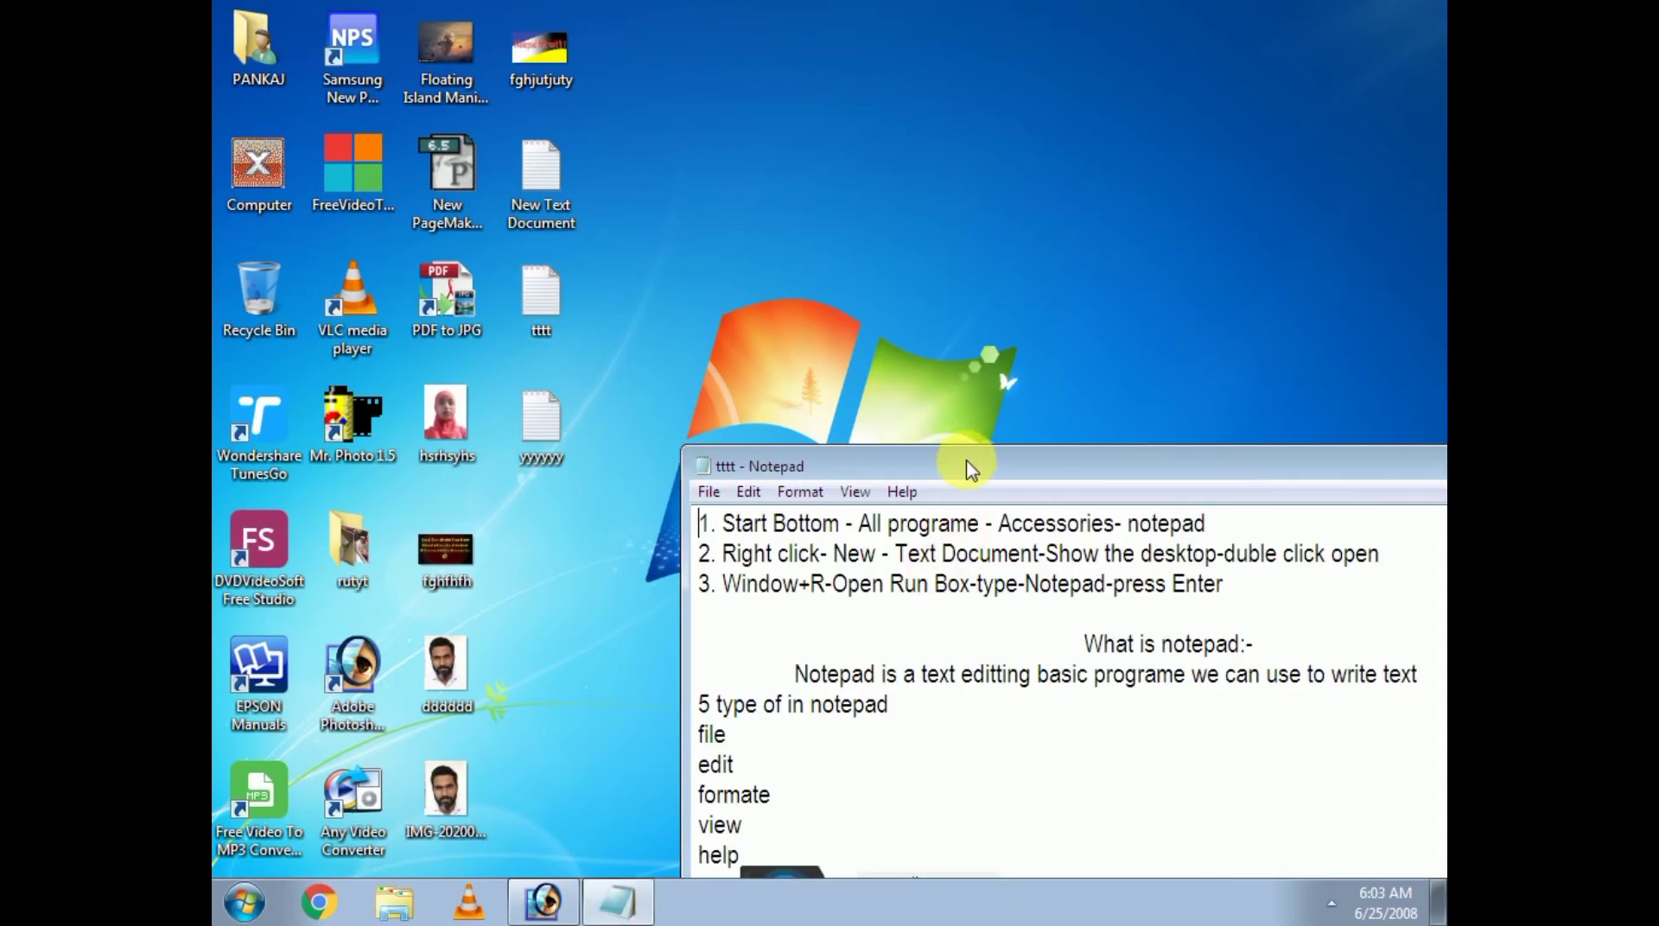
left_click_drag(969, 468, 790, 2)
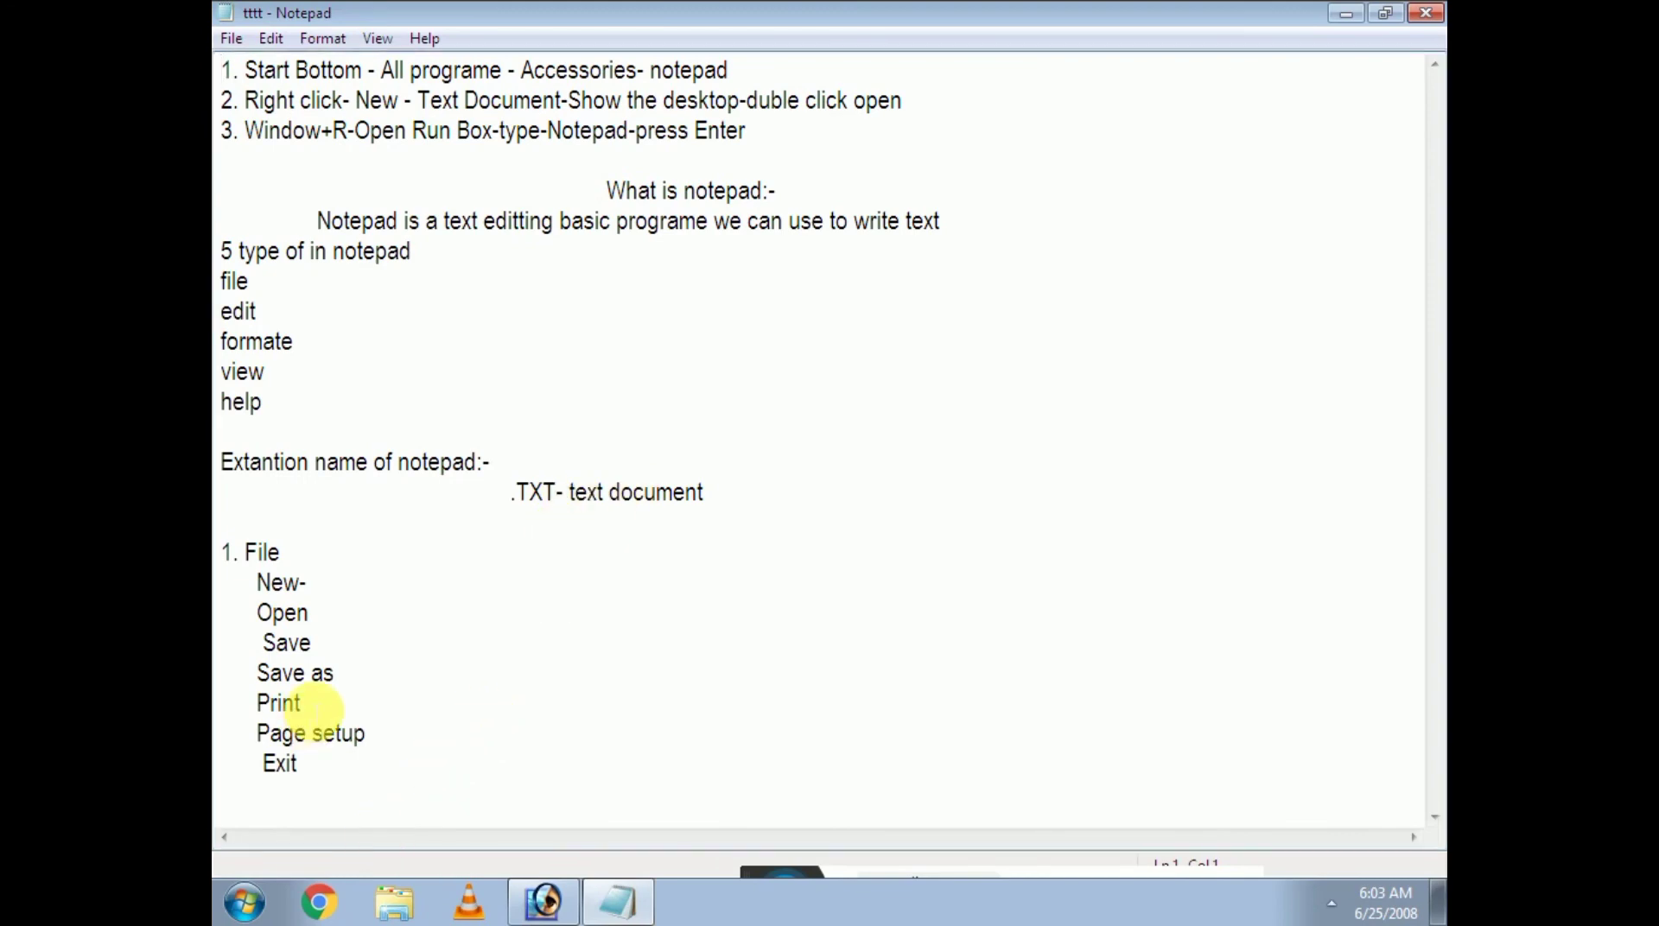
left_click(1434, 12)
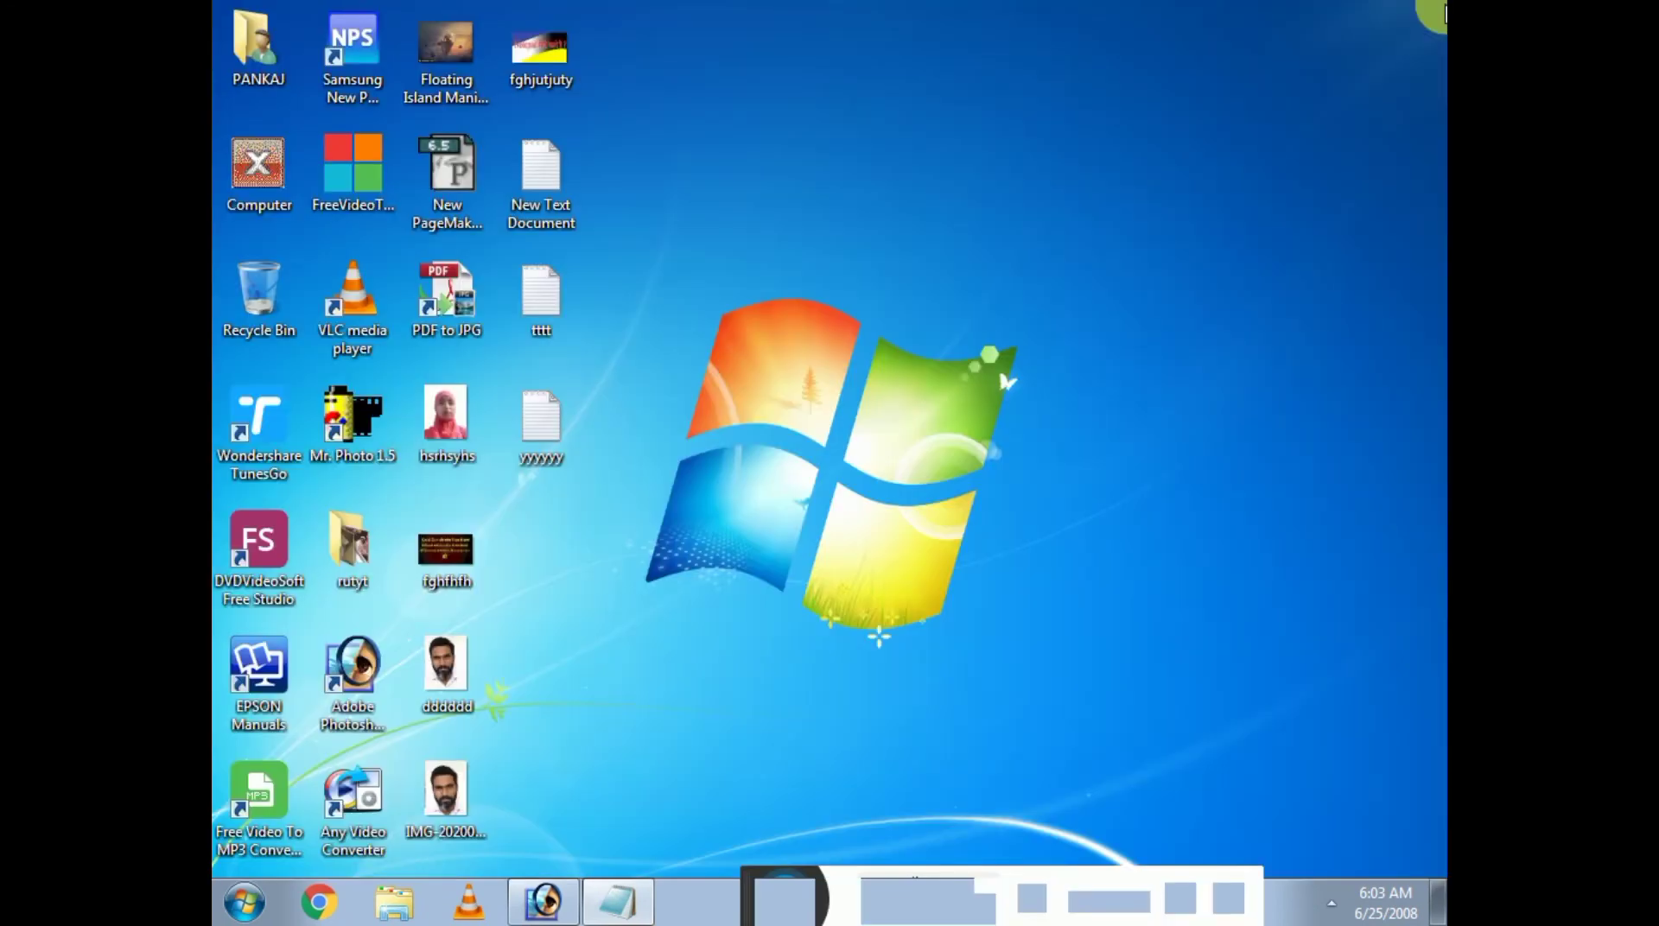
Open the yyyyyy file from the desktop in a maximized window and examine the lines after "Exit"
double_click(551, 432)
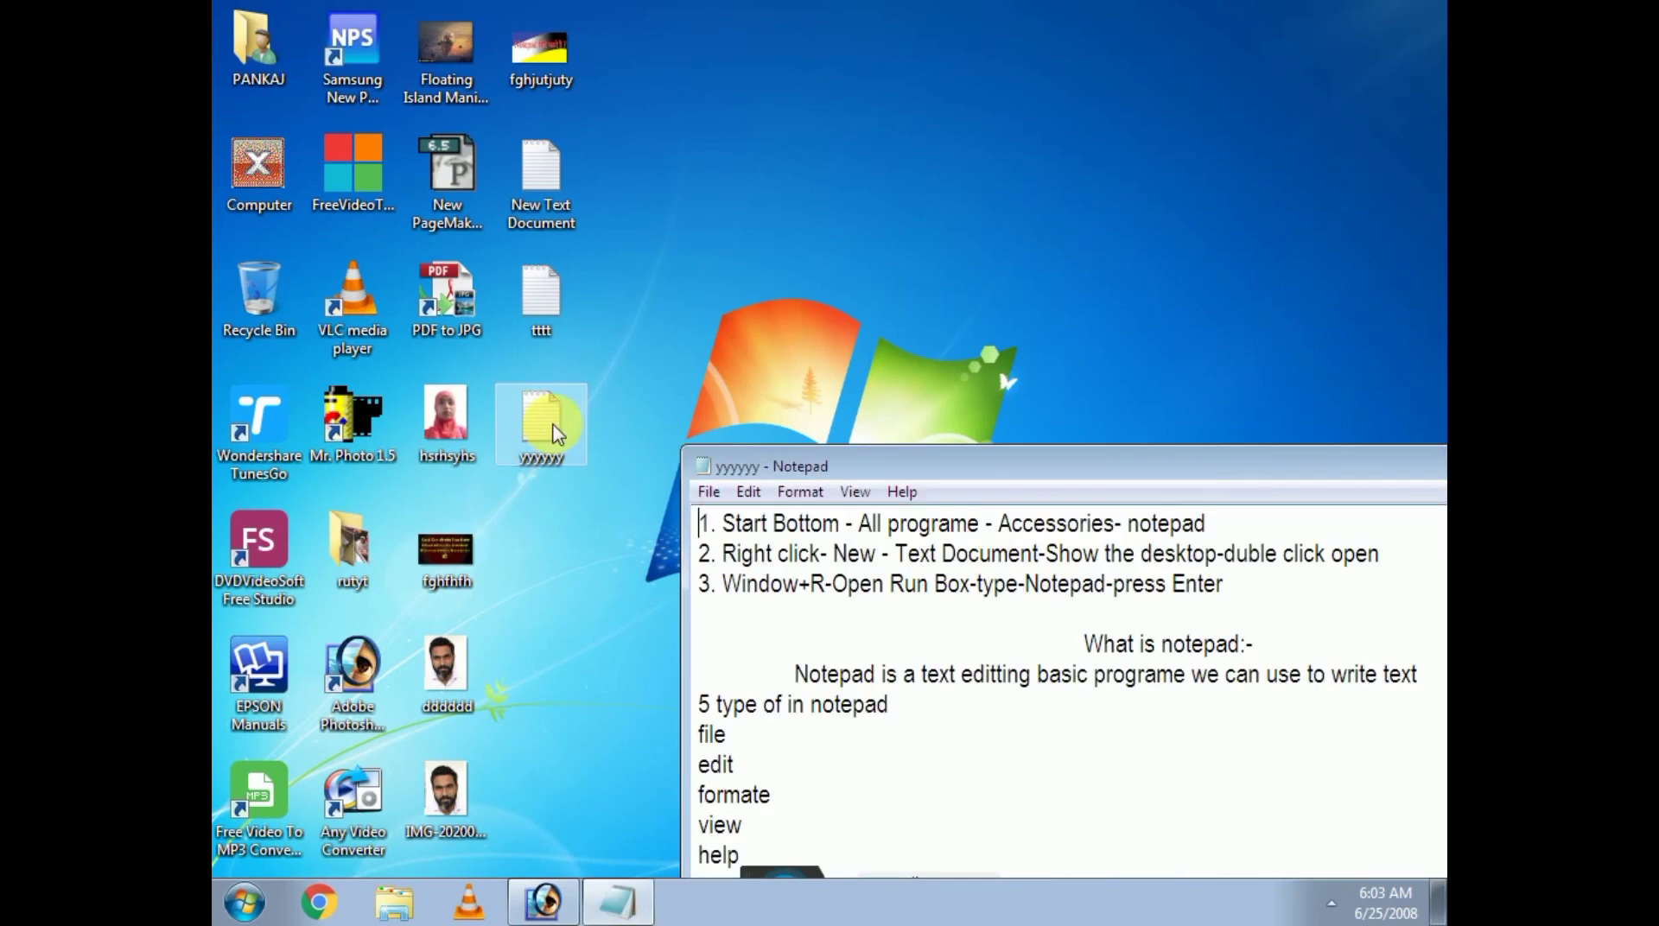
left_click_drag(859, 474, 820, 3)
scroll(792, 296, "down", 5)
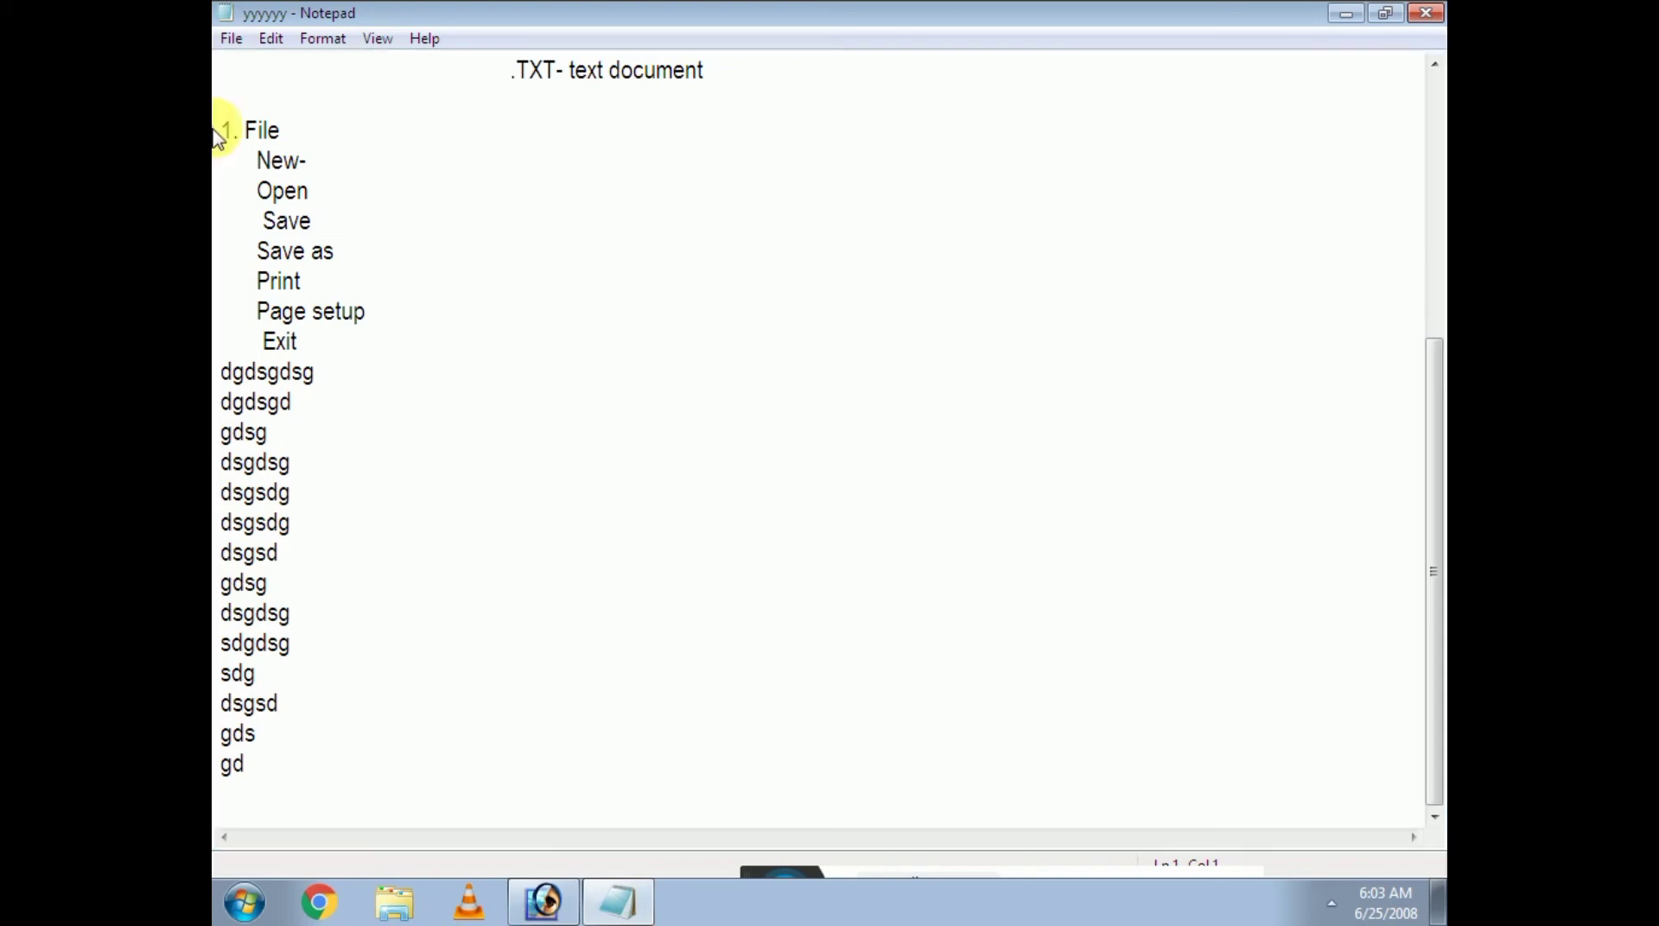
Examine the print settings for the yyyyyy document and dismiss them without printing
left_click(231, 39)
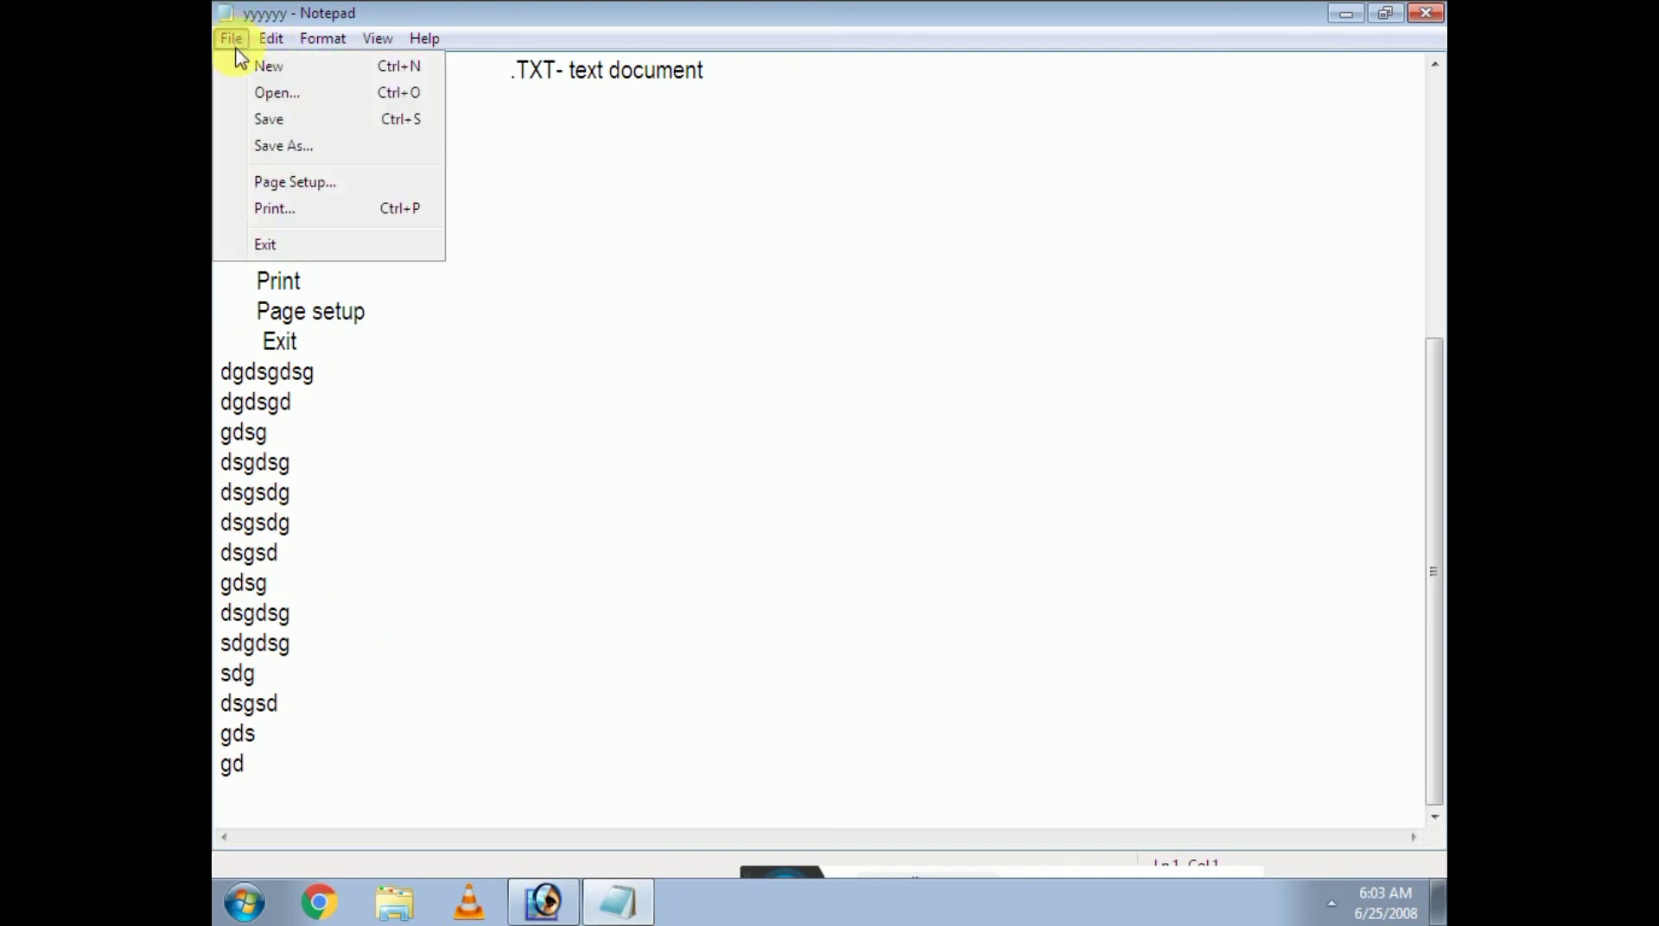
left_click(270, 208)
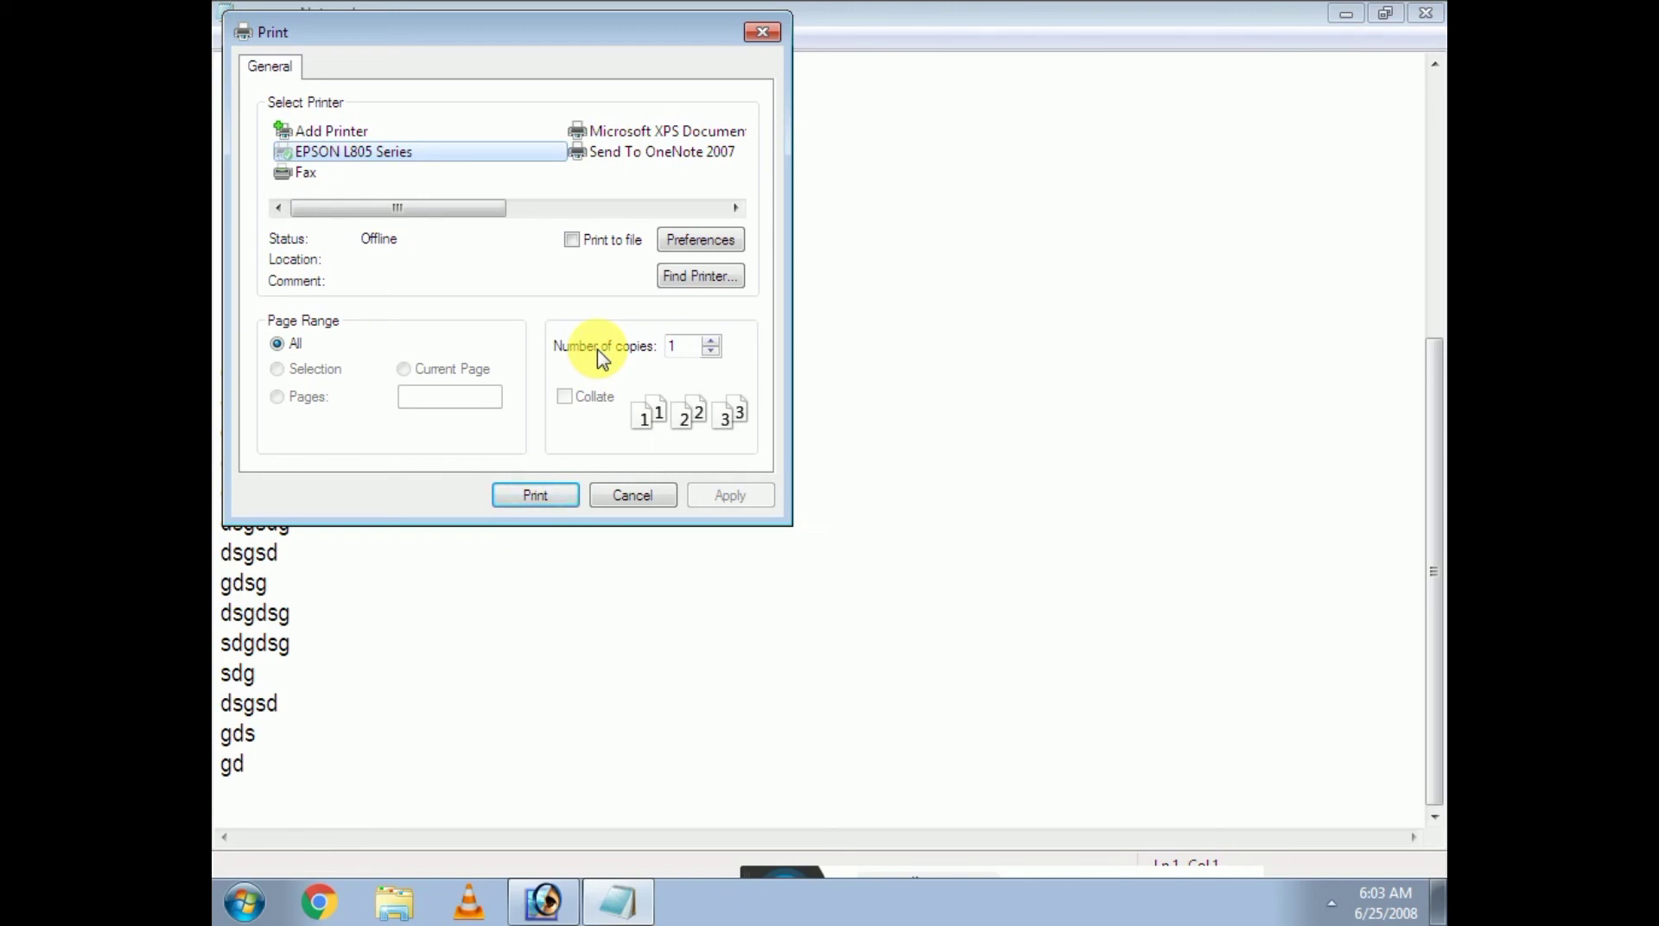
left_click(628, 496)
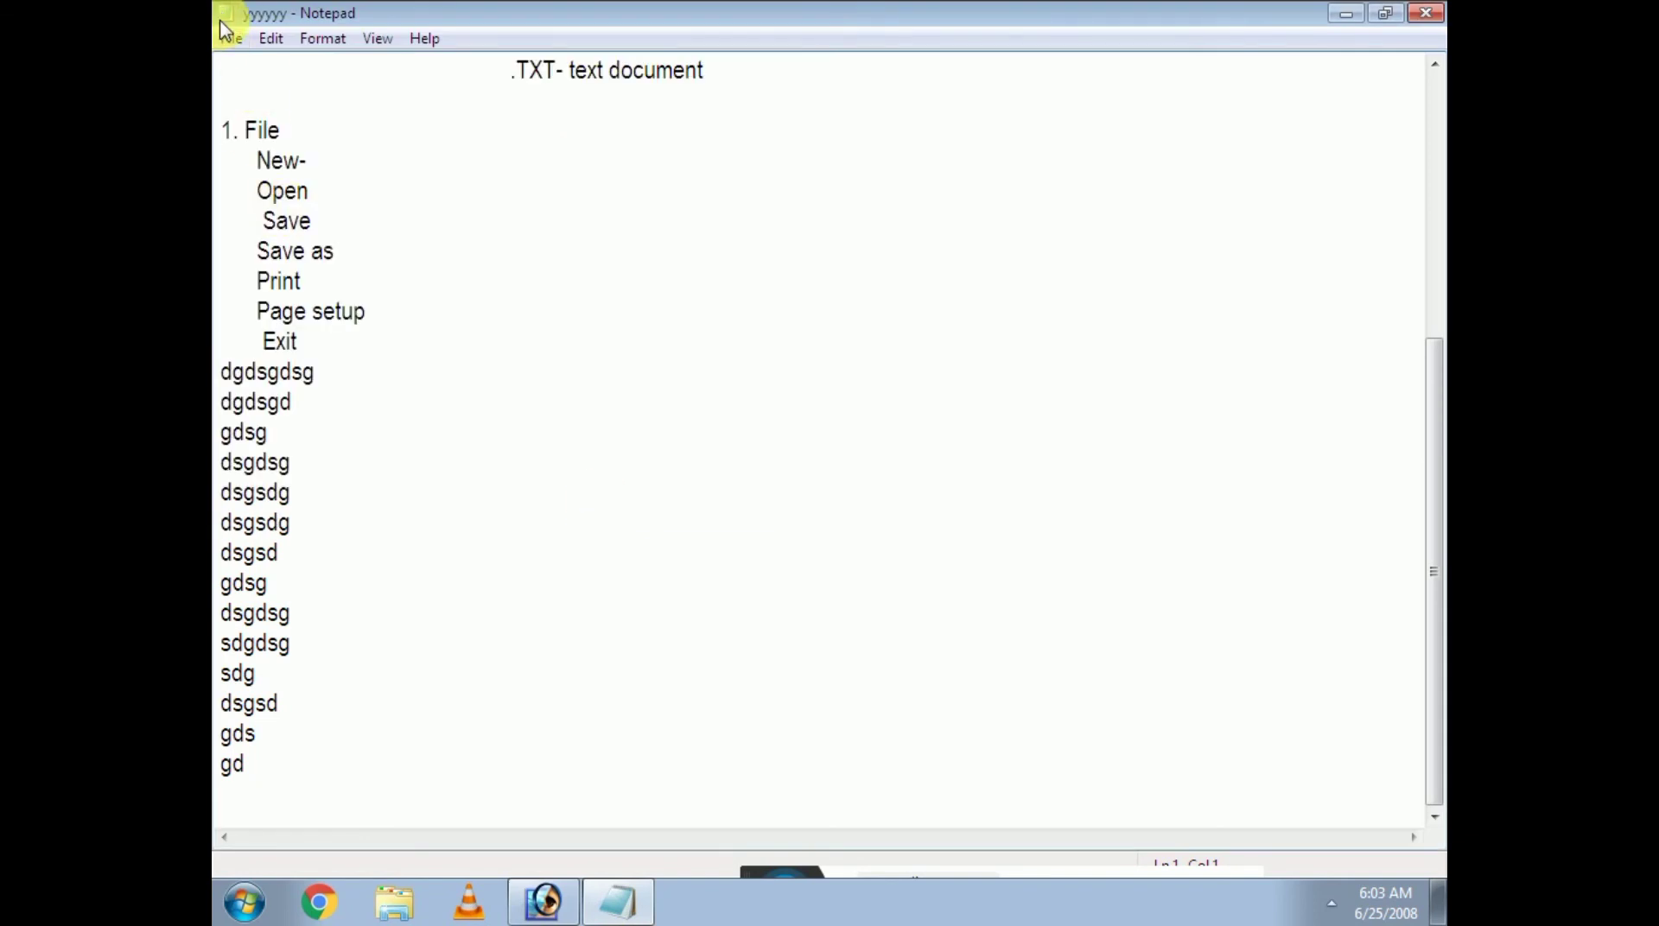
Exit the yyyyyy document and open tttt from the desktop in a maximized window
left_click(231, 39)
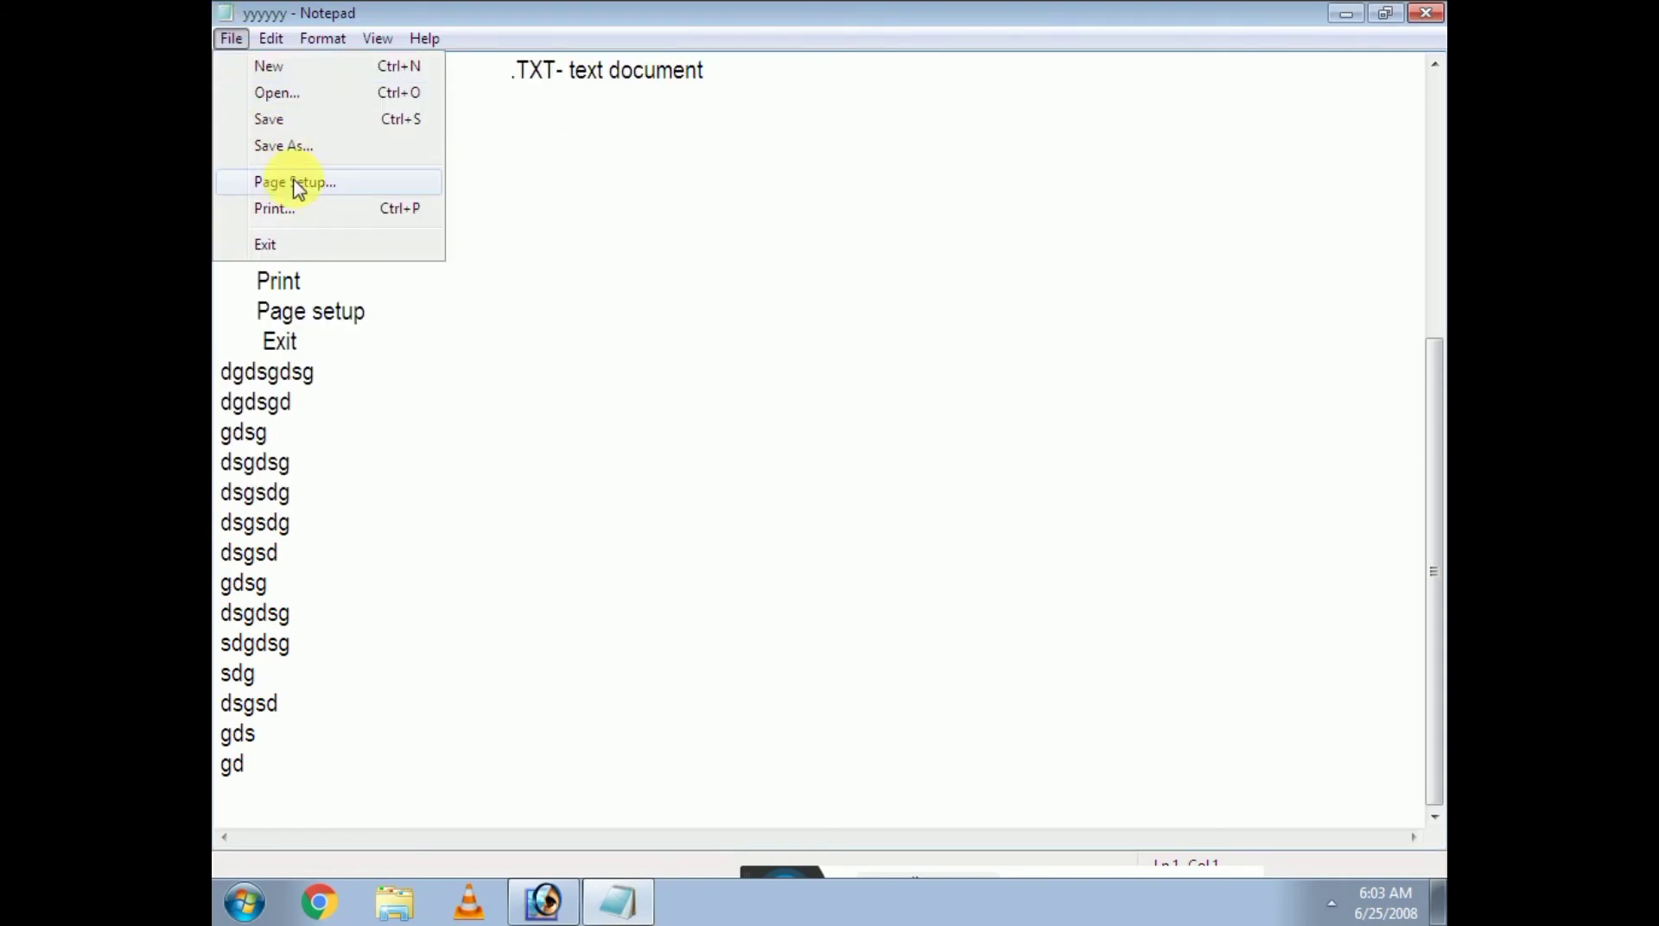
left_click(295, 251)
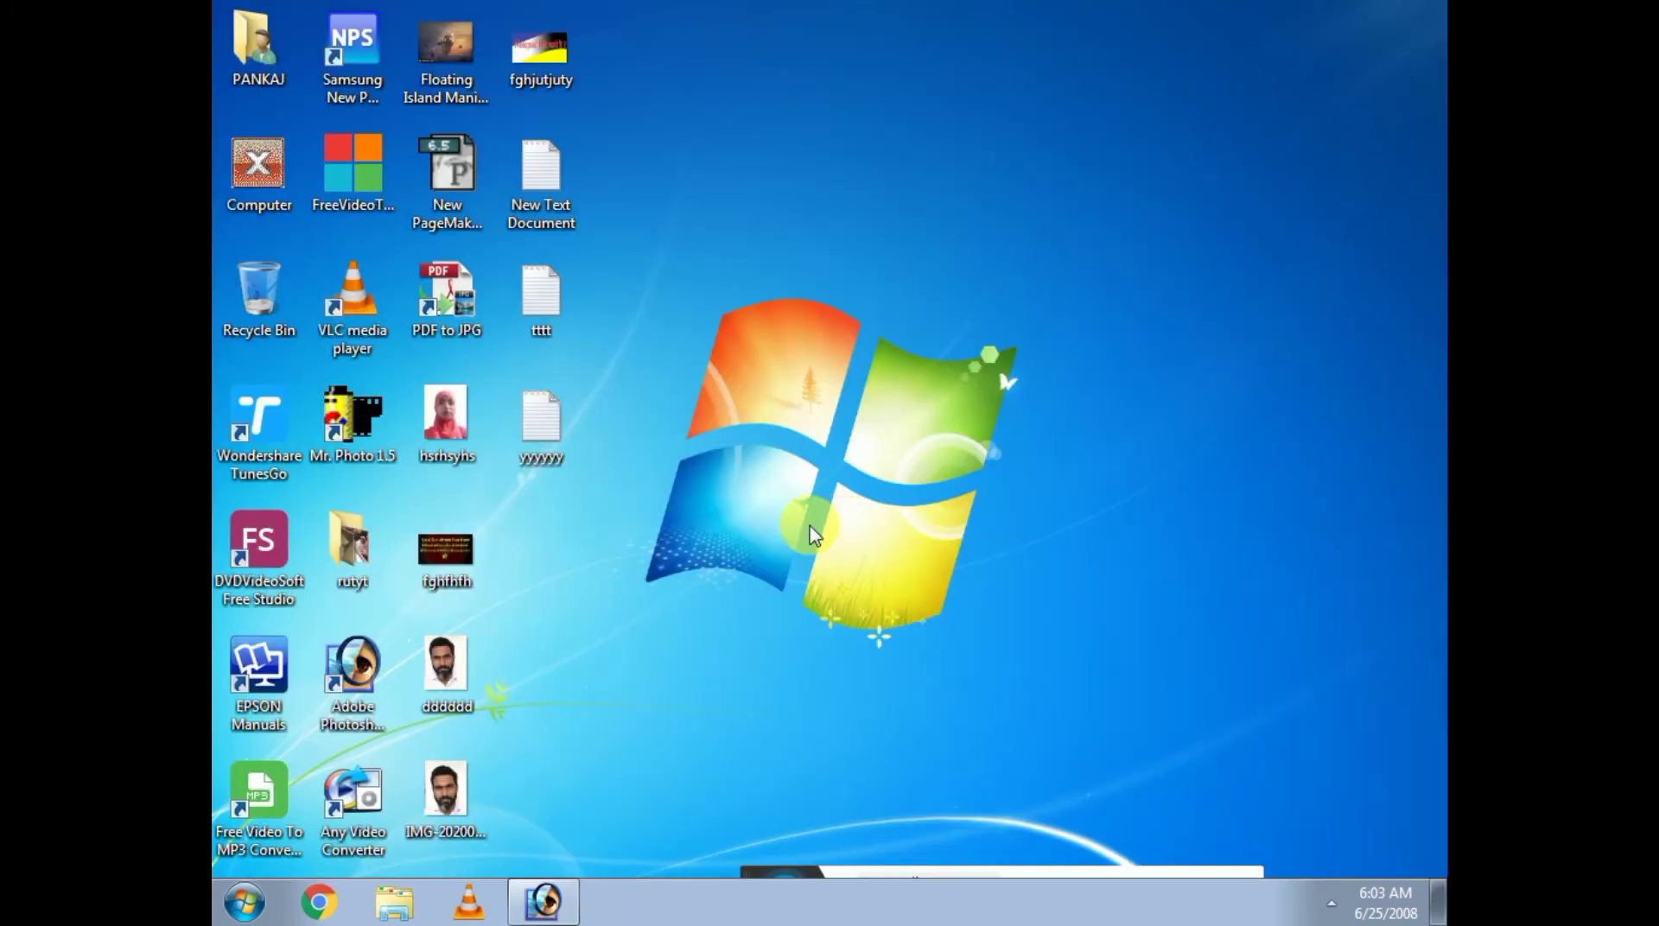
double_click(538, 325)
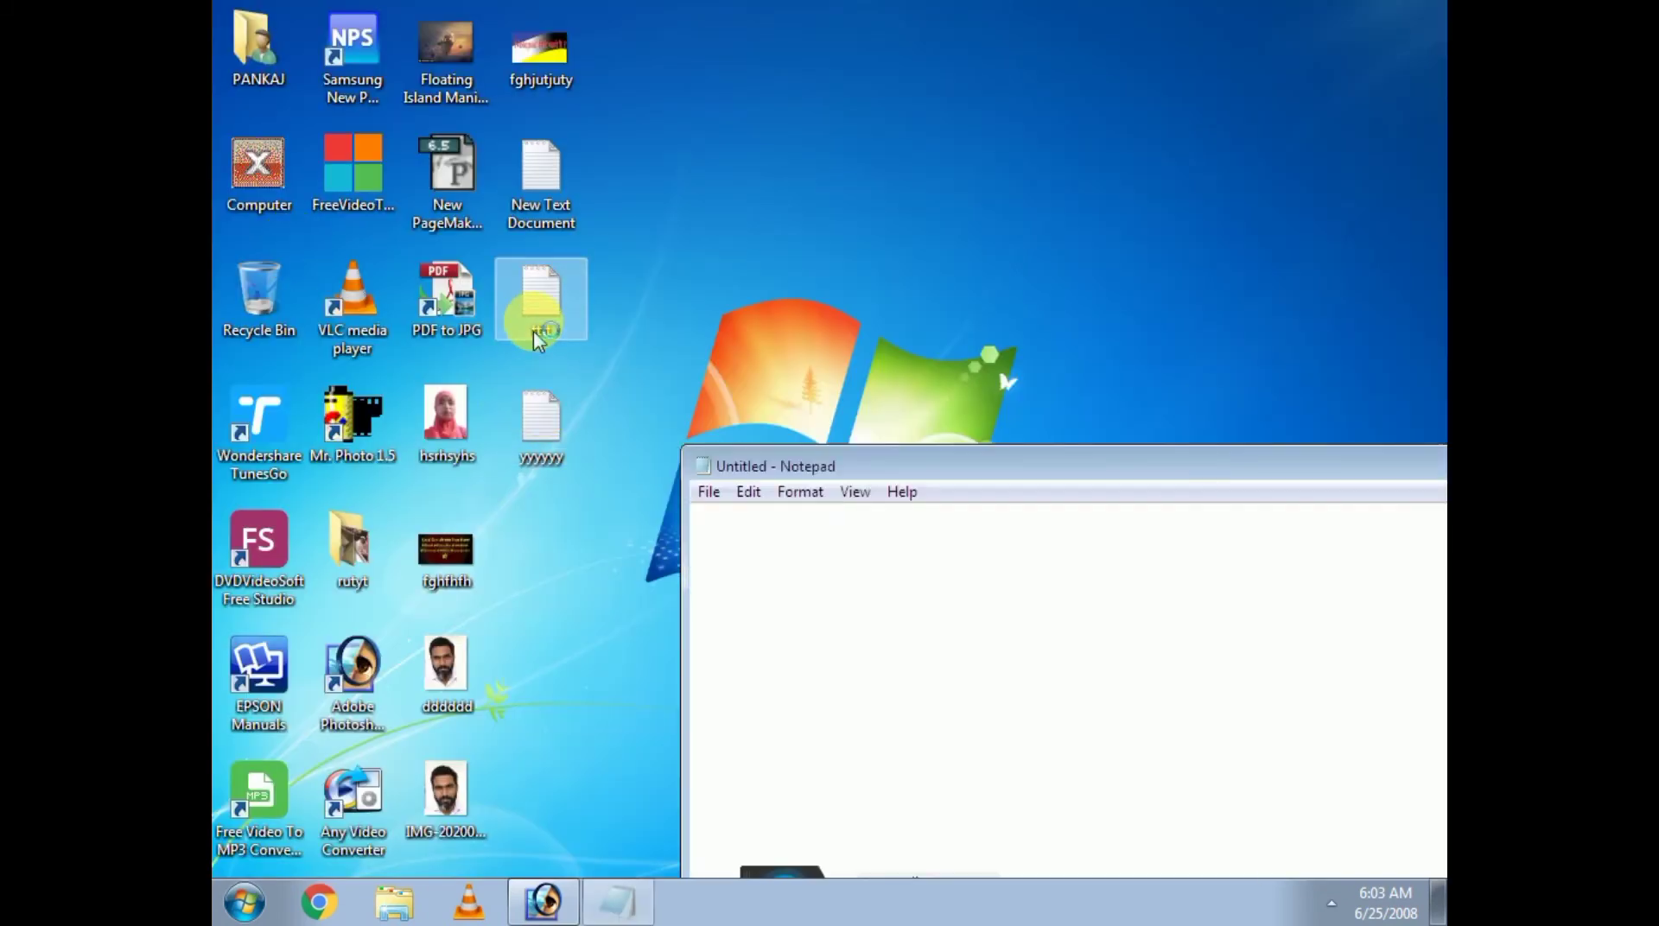
left_click_drag(1019, 473, 842, 2)
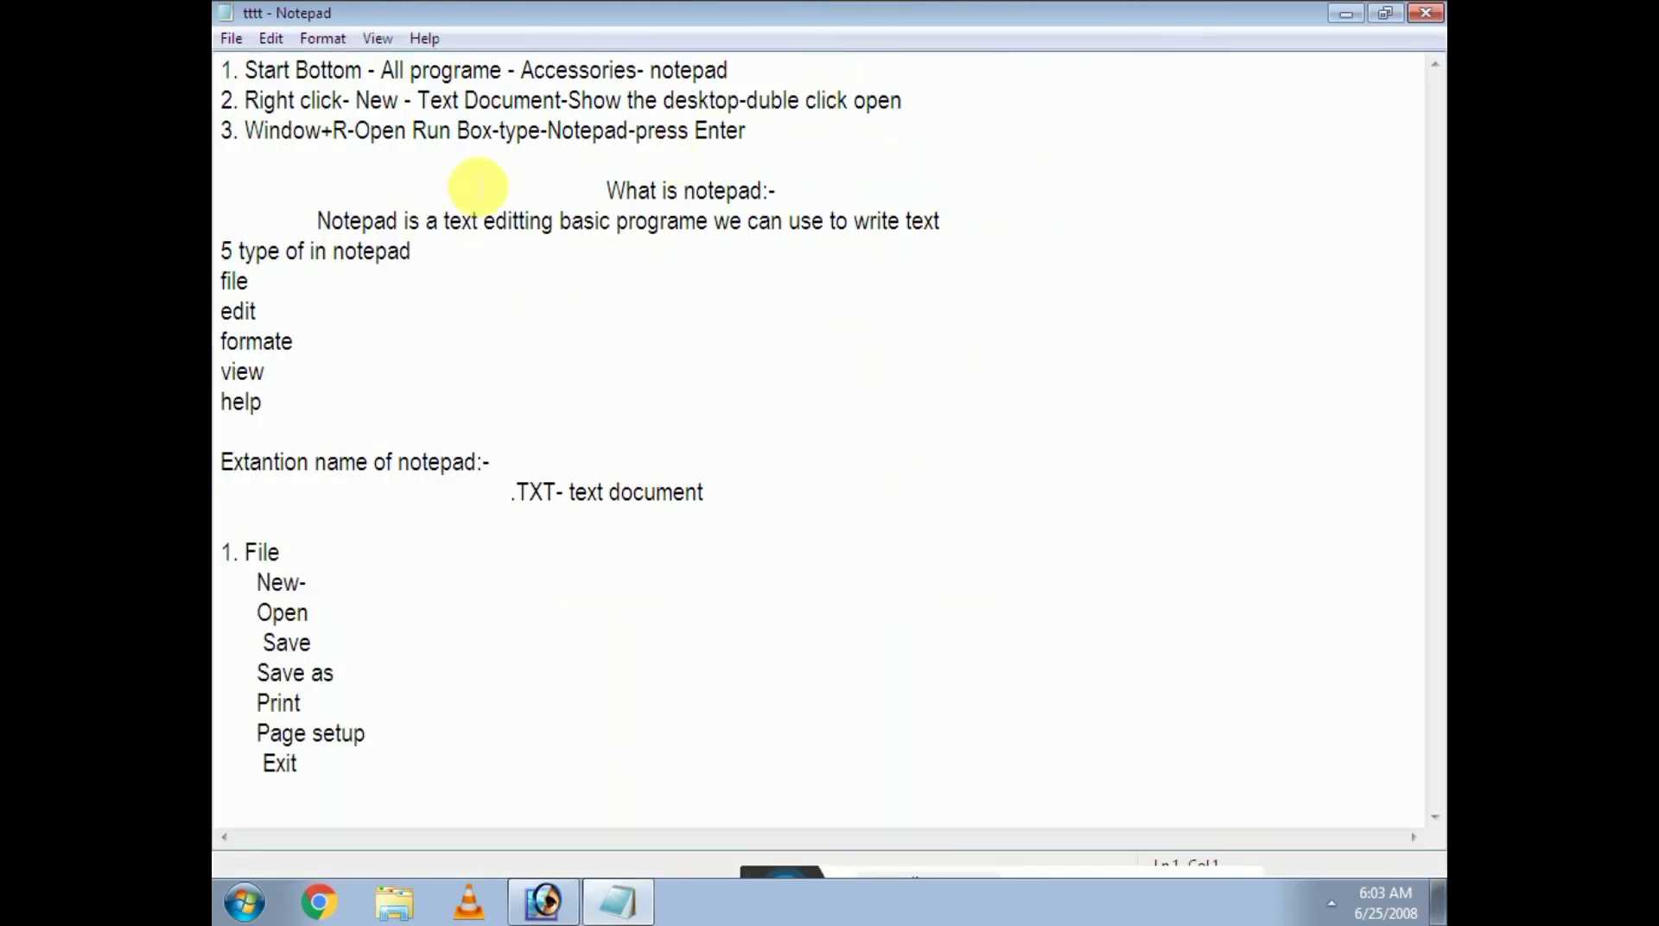
Examine which Edit commands are available in tttt, both with no text selected and with all the text selected
left_click(273, 42)
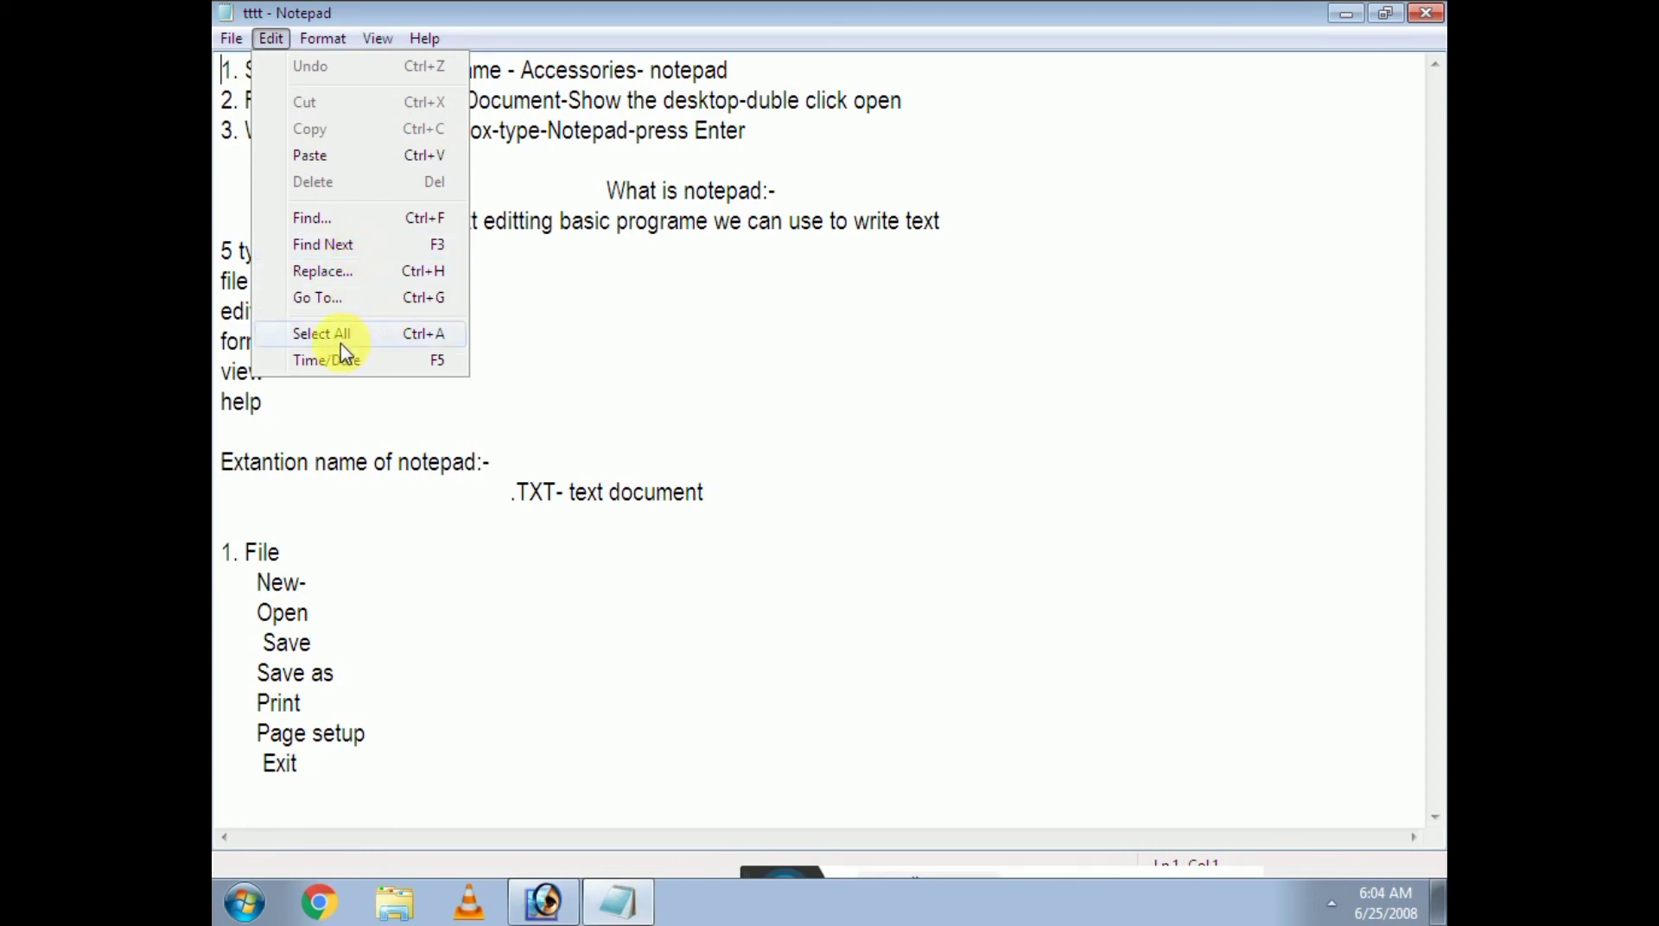
left_click(427, 648)
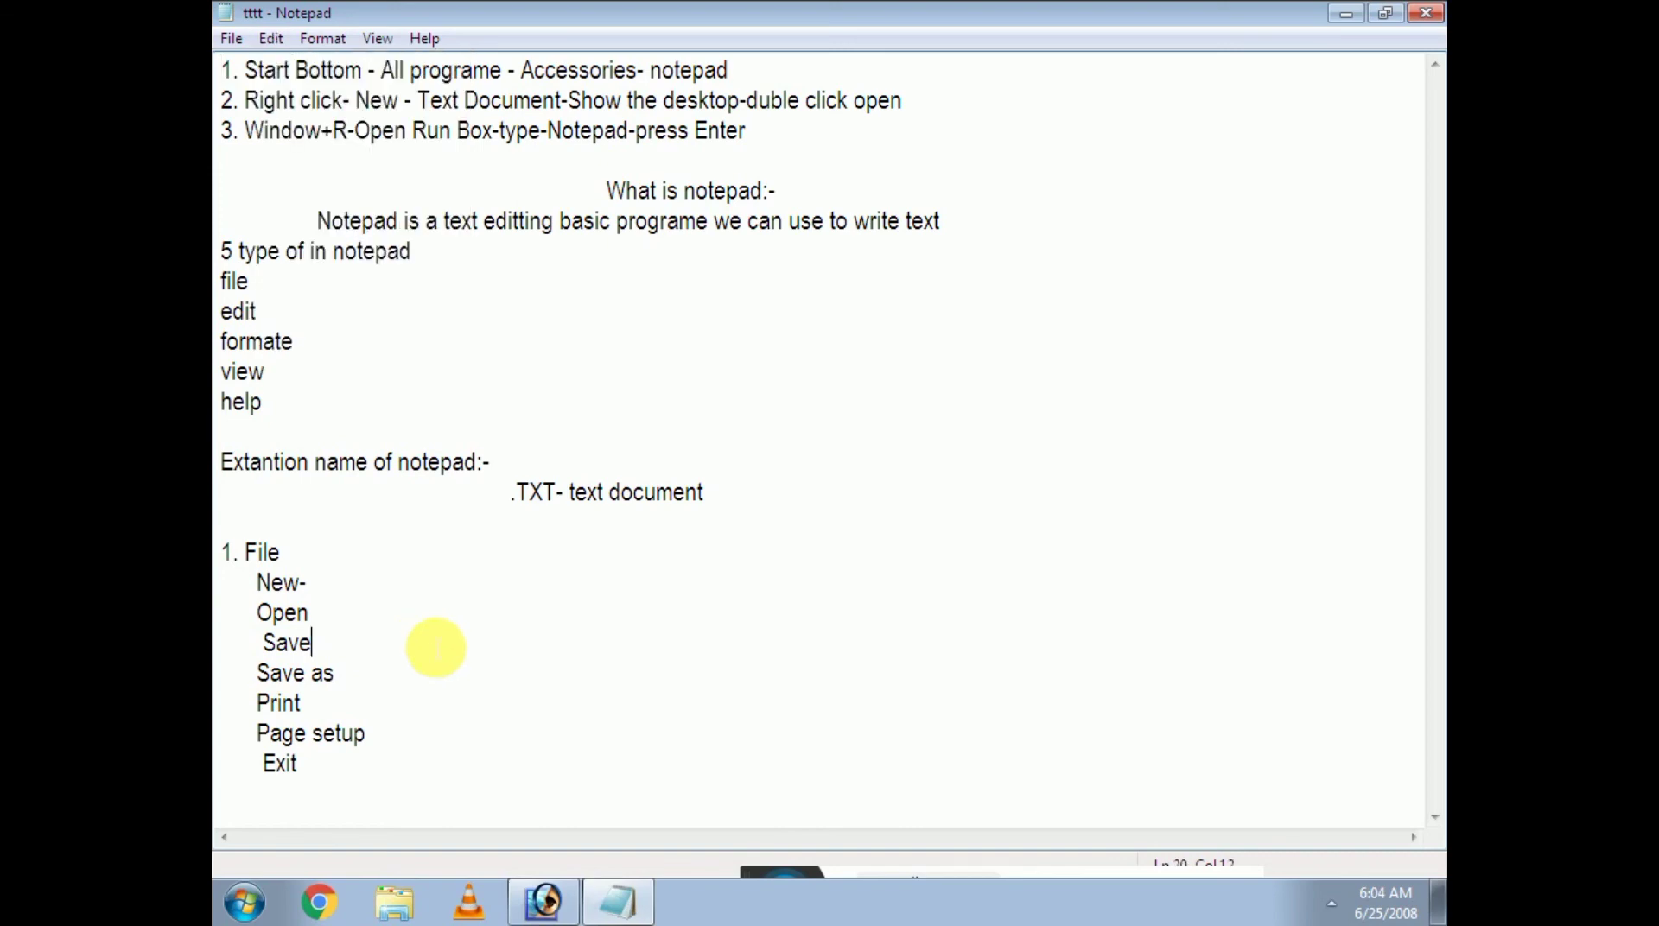
left_click(272, 39)
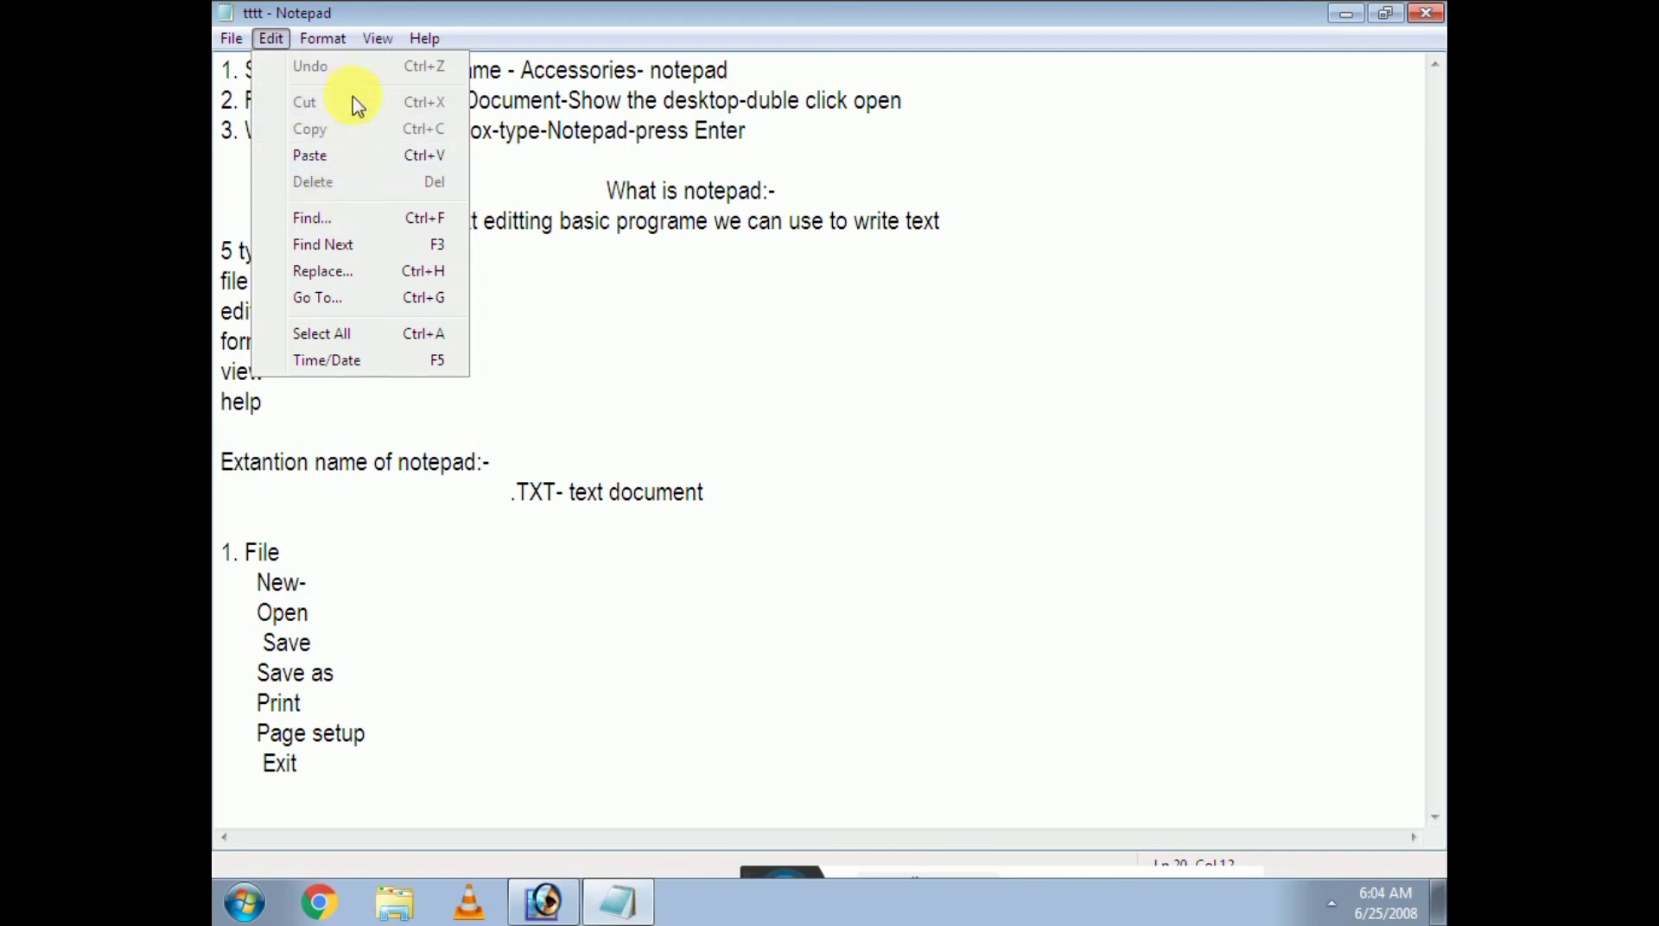
left_click(475, 687)
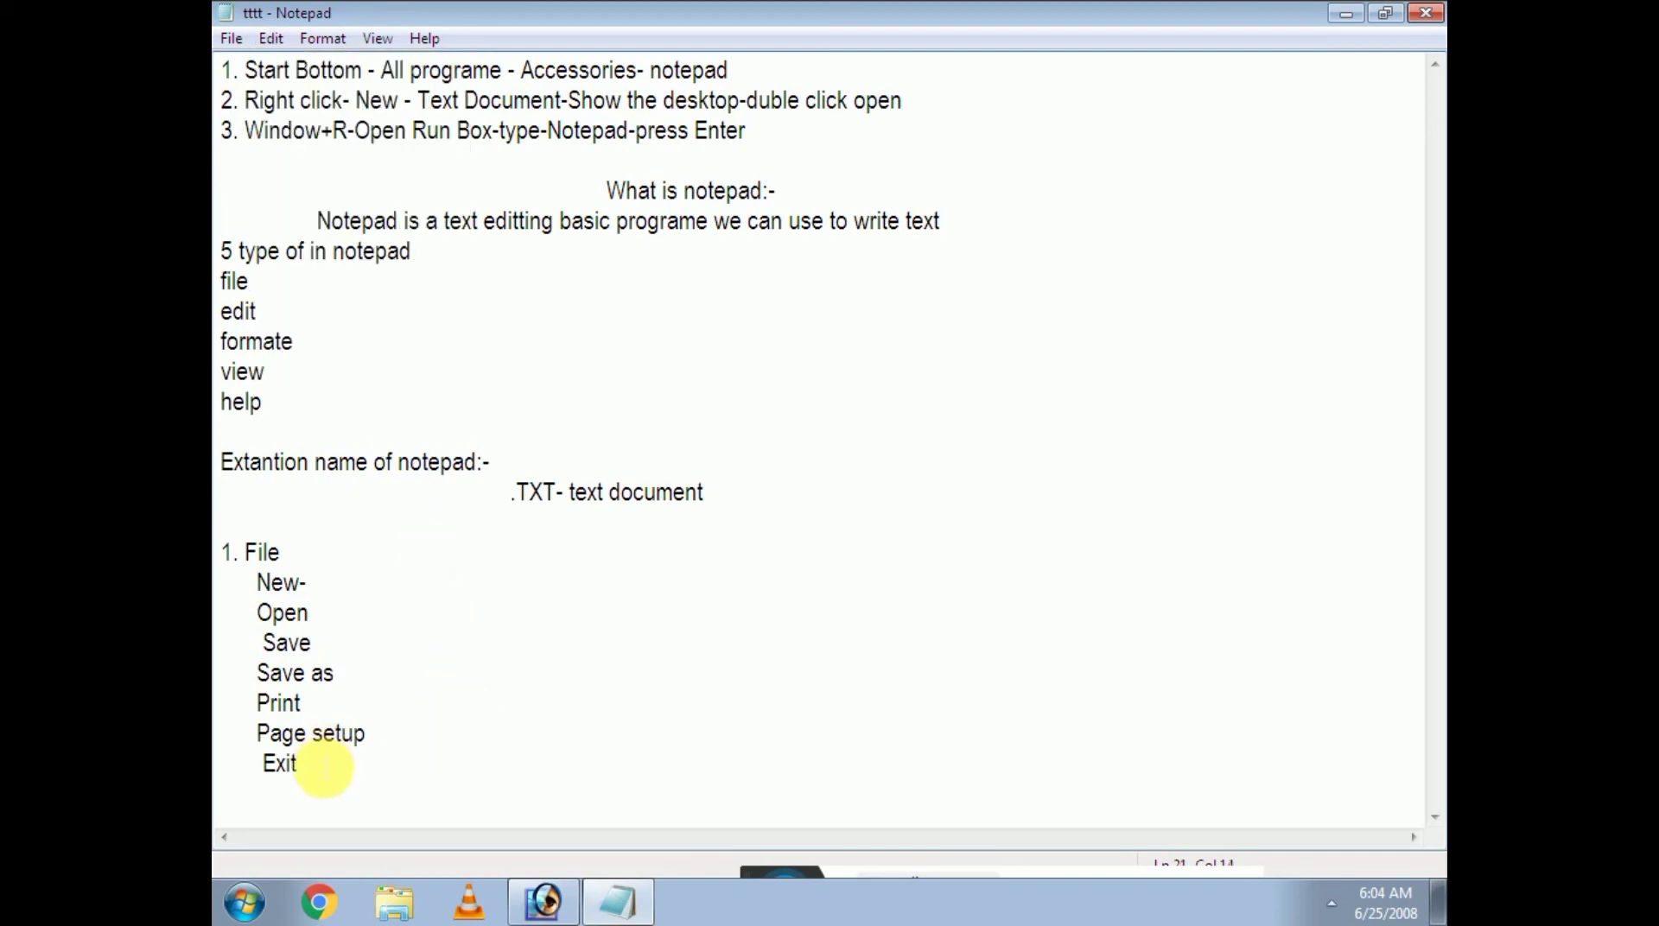
left_click_drag(332, 761, 228, 70)
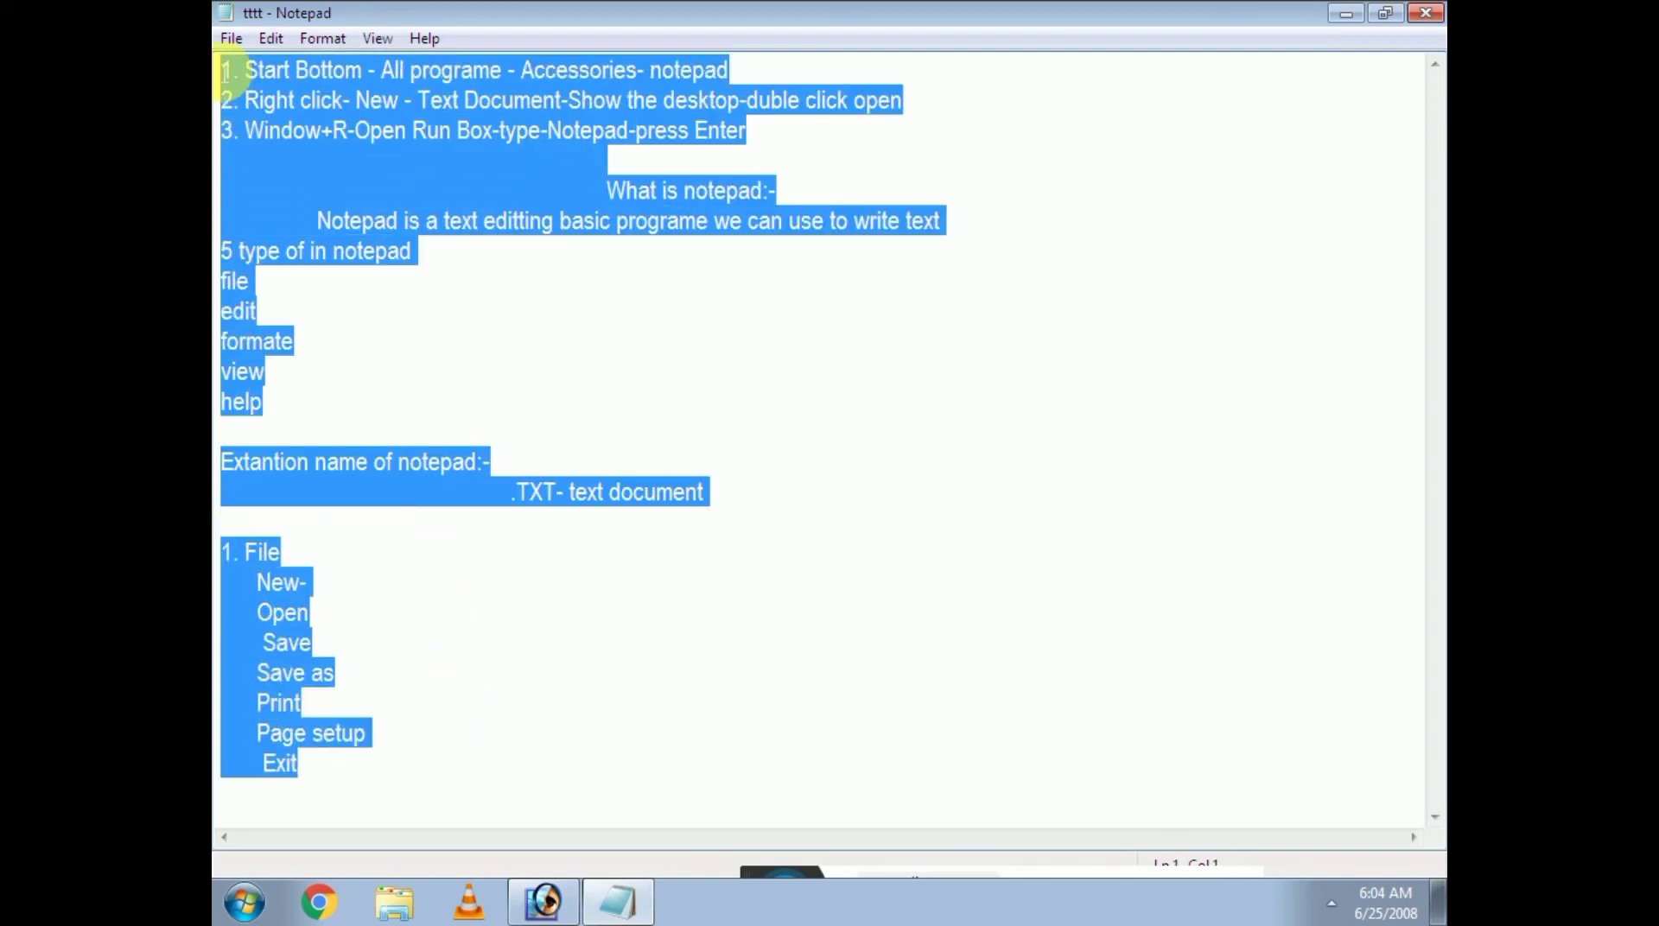
left_click(277, 45)
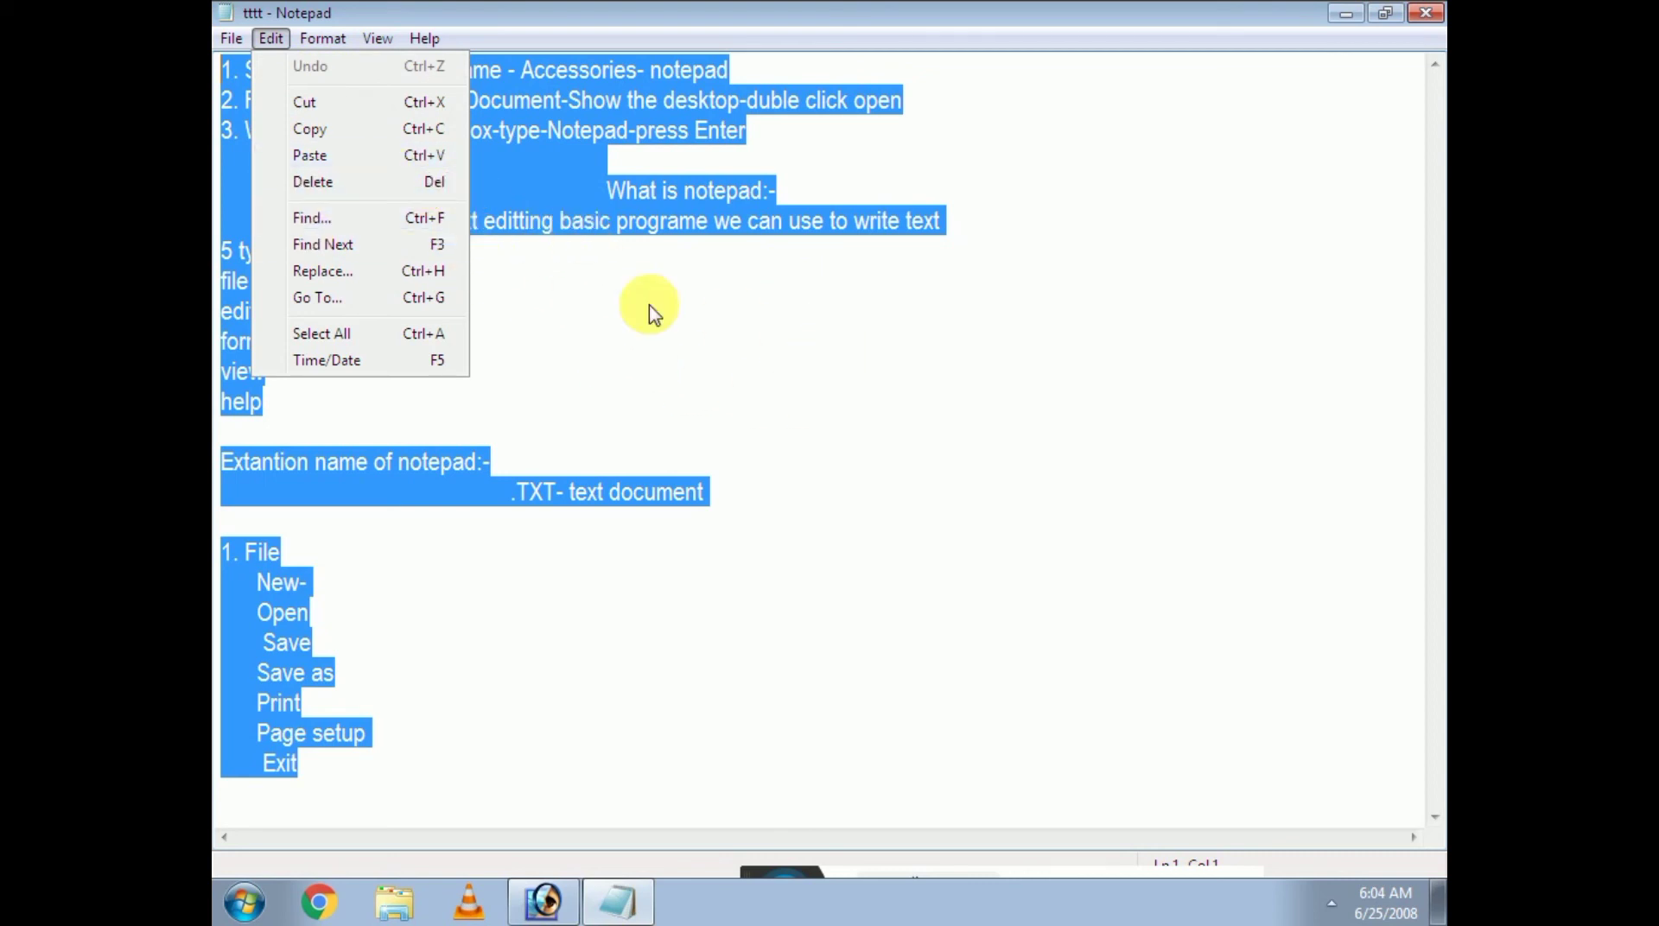
left_click(724, 341)
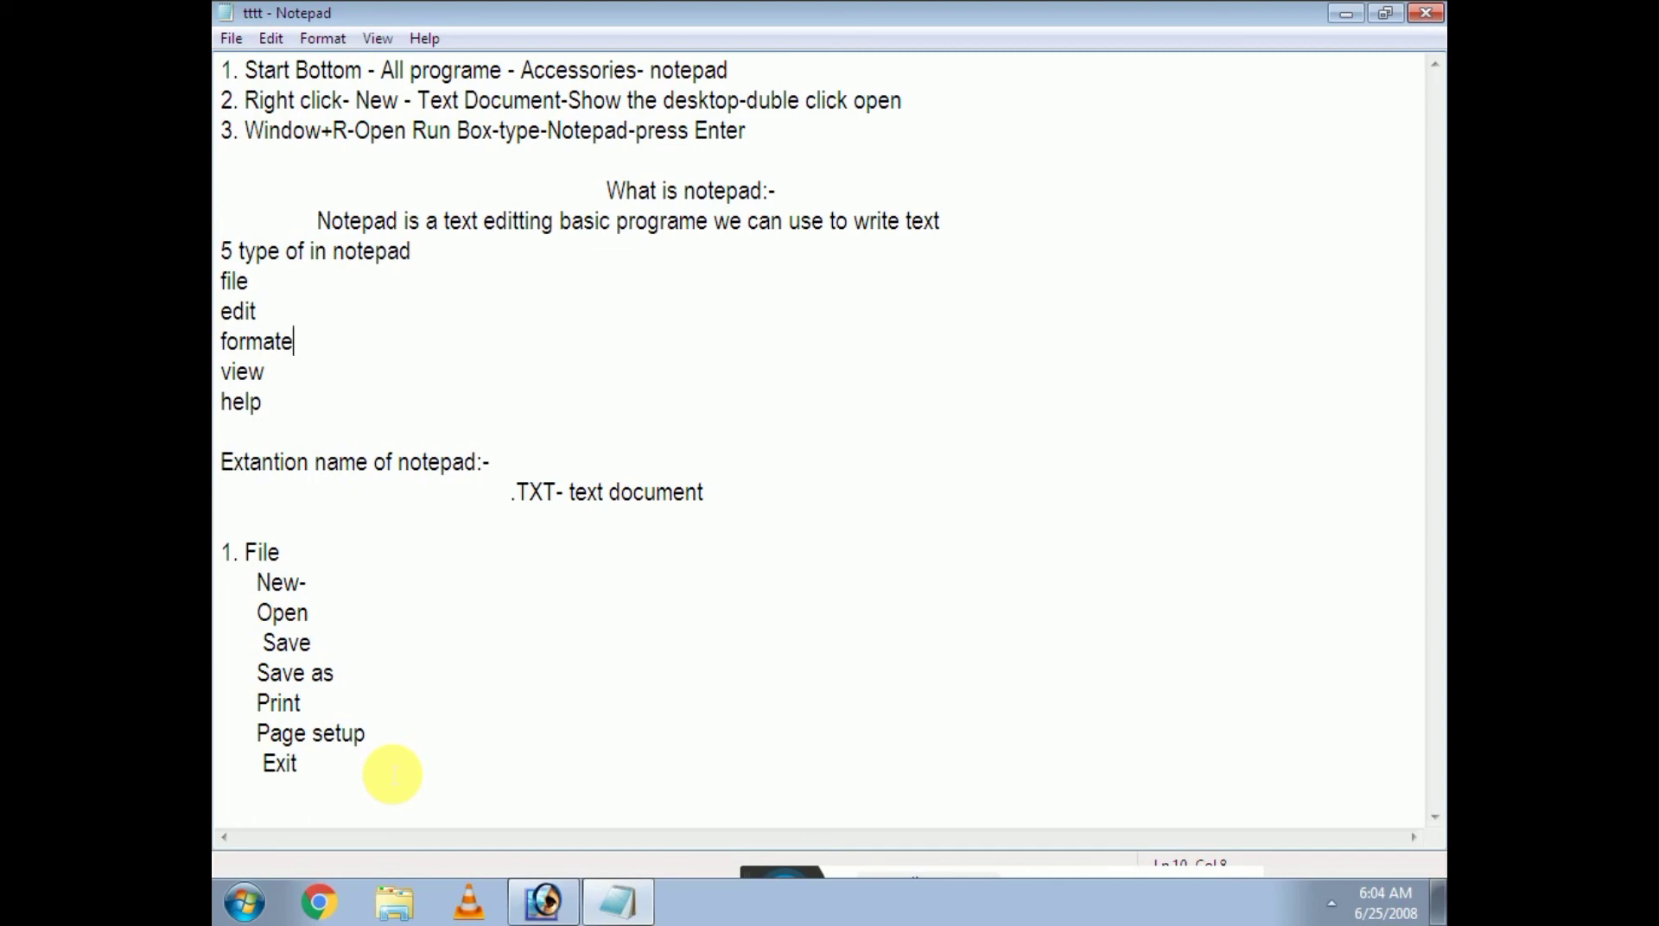
Select the entire text of tttt with the Select All command and clear the selection
left_click(272, 38)
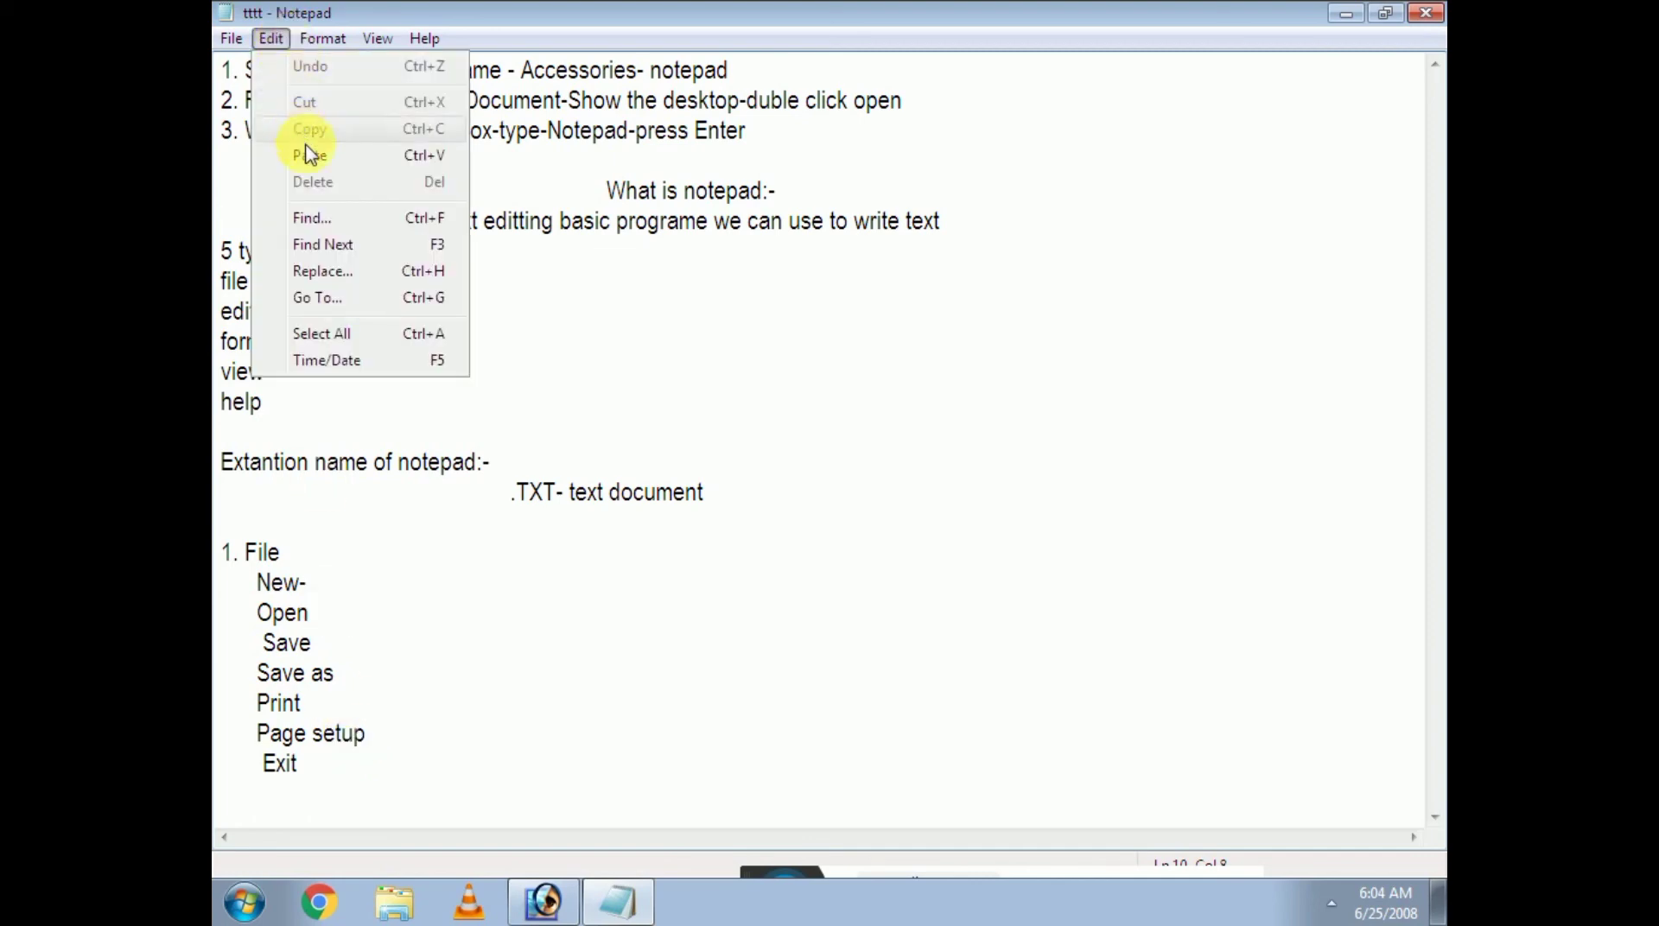
left_click(337, 344)
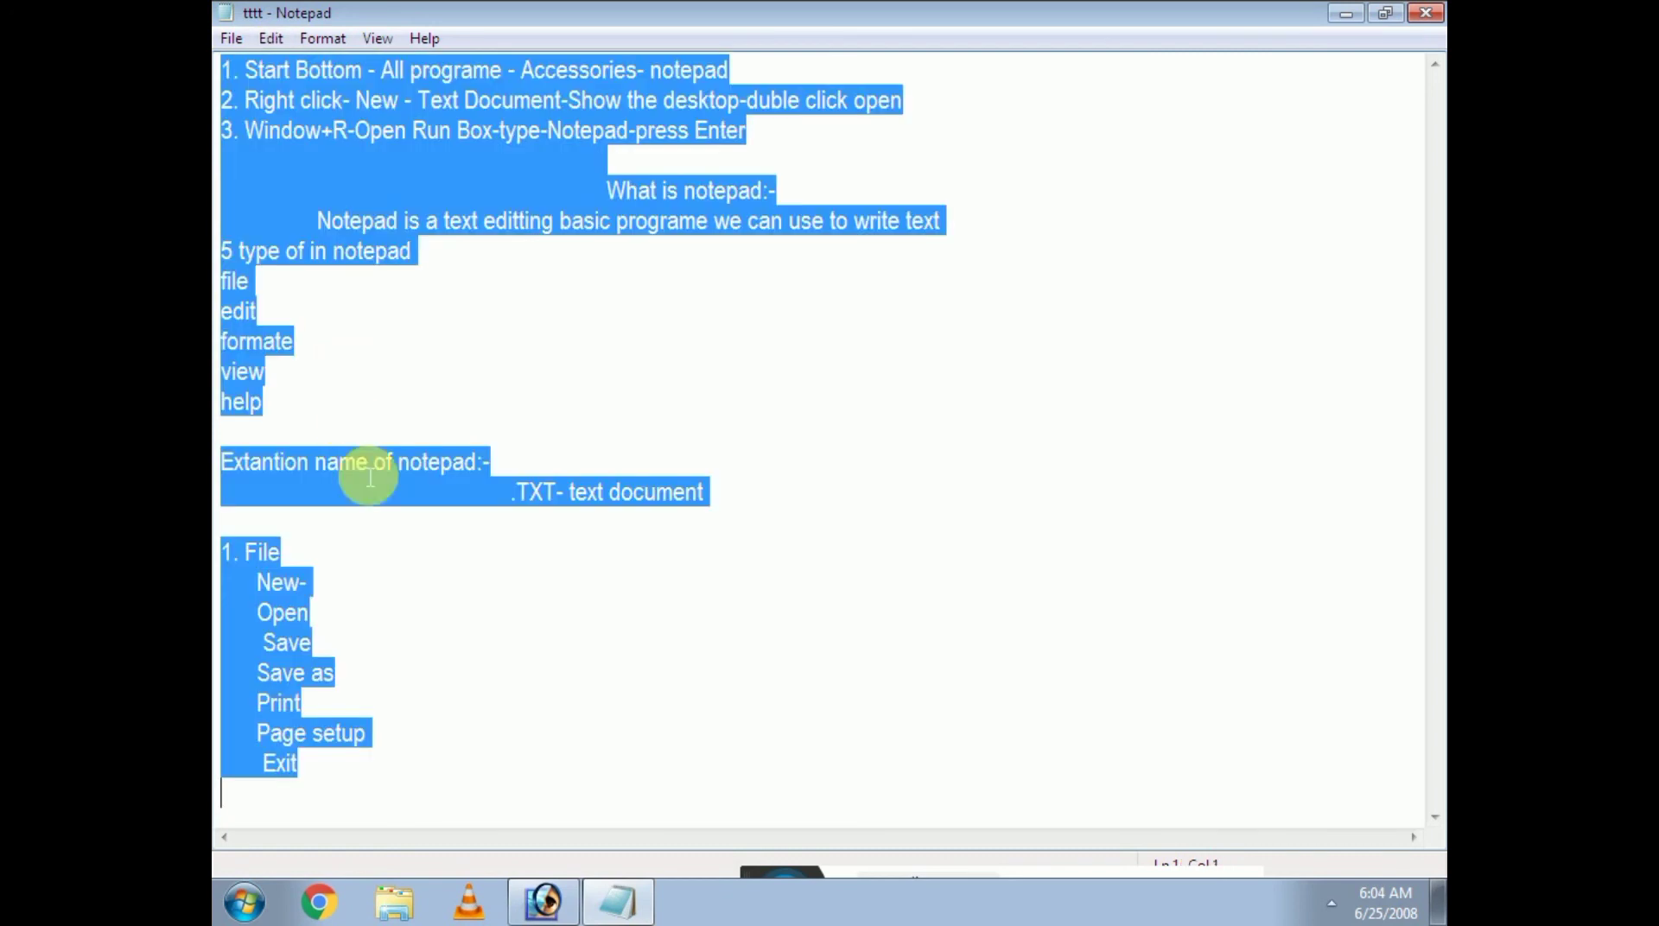
left_click(405, 588)
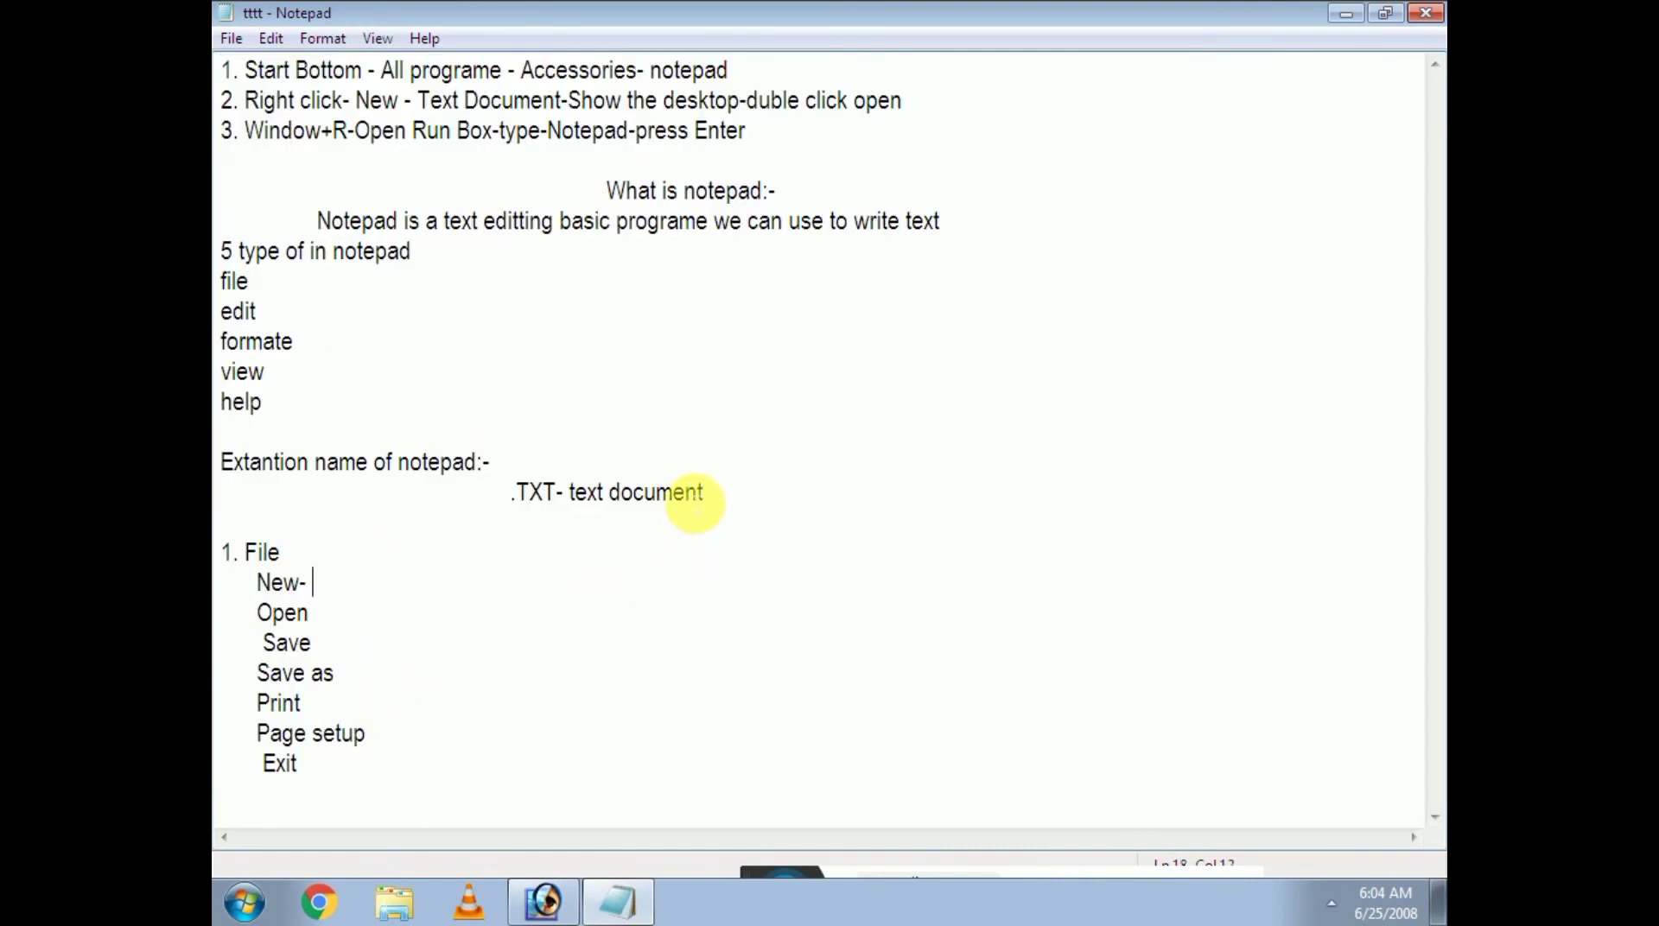
Select the ".TXT- text document" text, clear it, and reselect the line word by word backwards from its end
left_click_drag(513, 494, 741, 508)
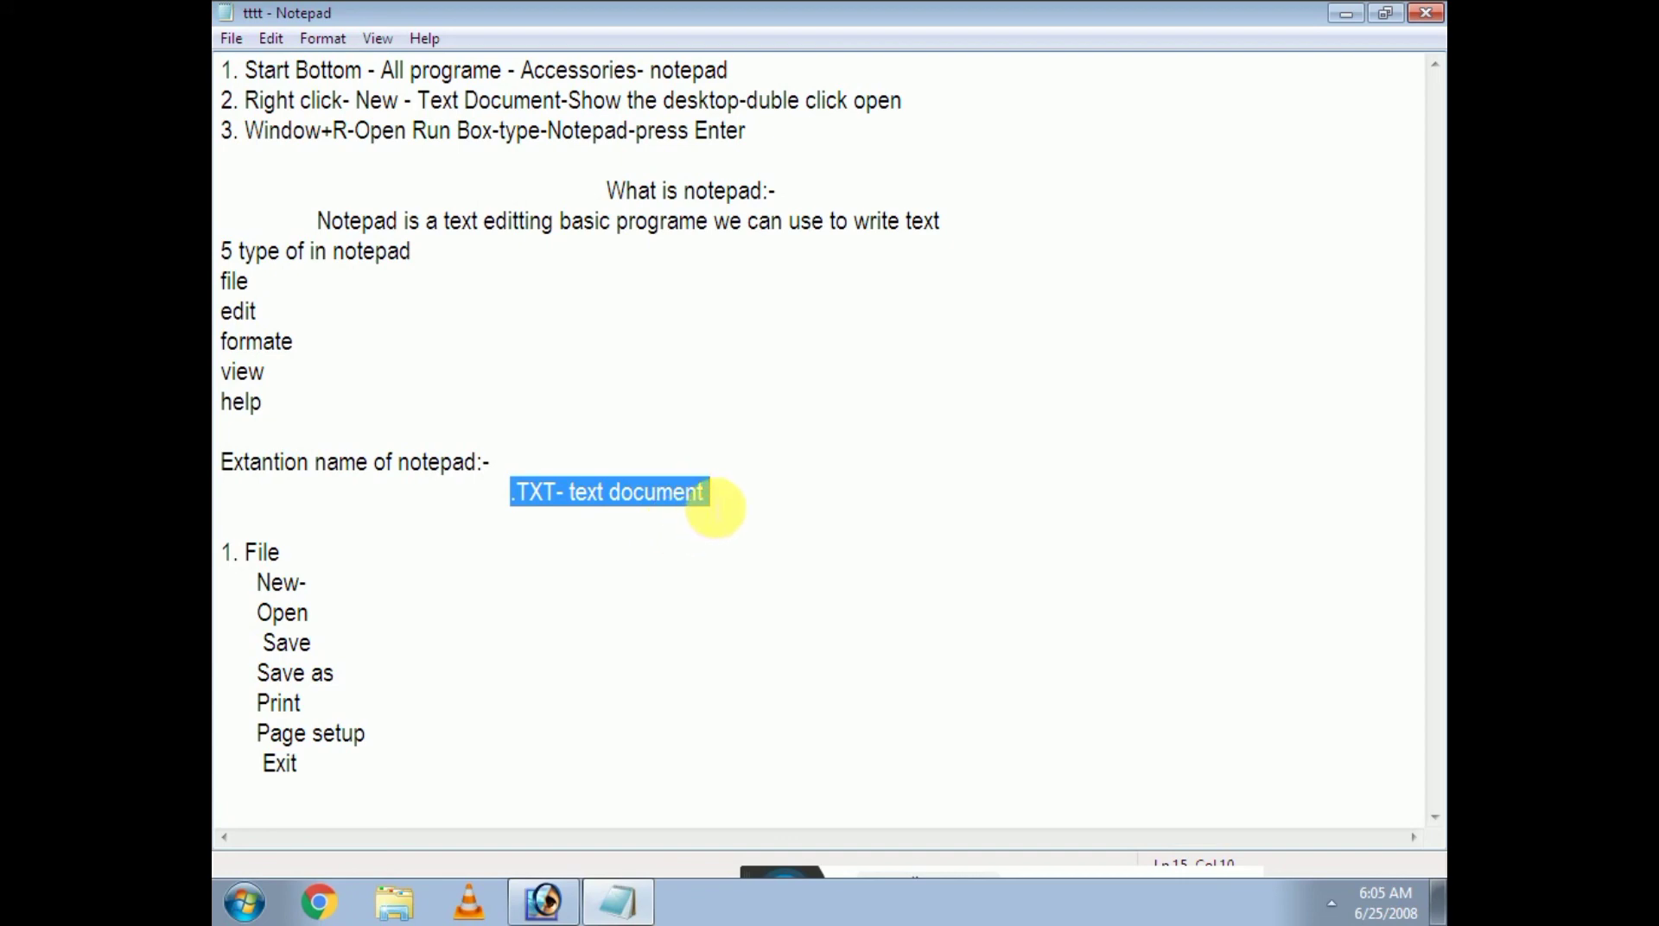
left_click(730, 506)
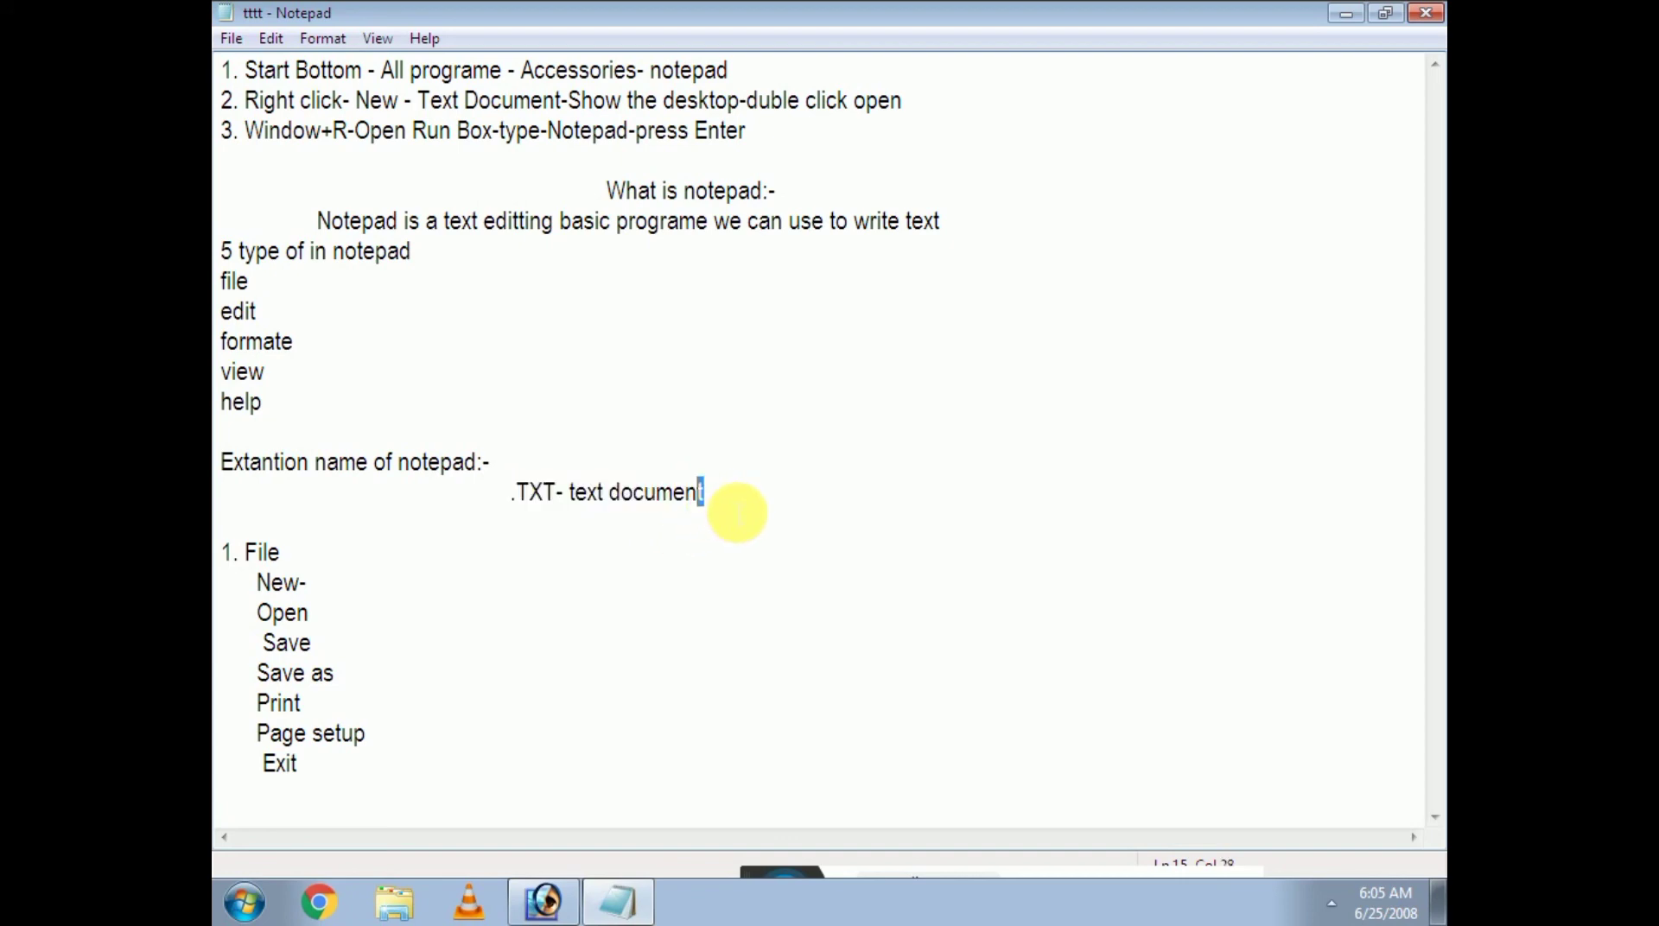
key("ctrl+shift+Left")
key("ctrl+shift+Left")
key("ctrl+shift+Left")
key("ctrl+shift+Left")
key("ctrl+shift+Left")
key("ctrl+shift+Left")
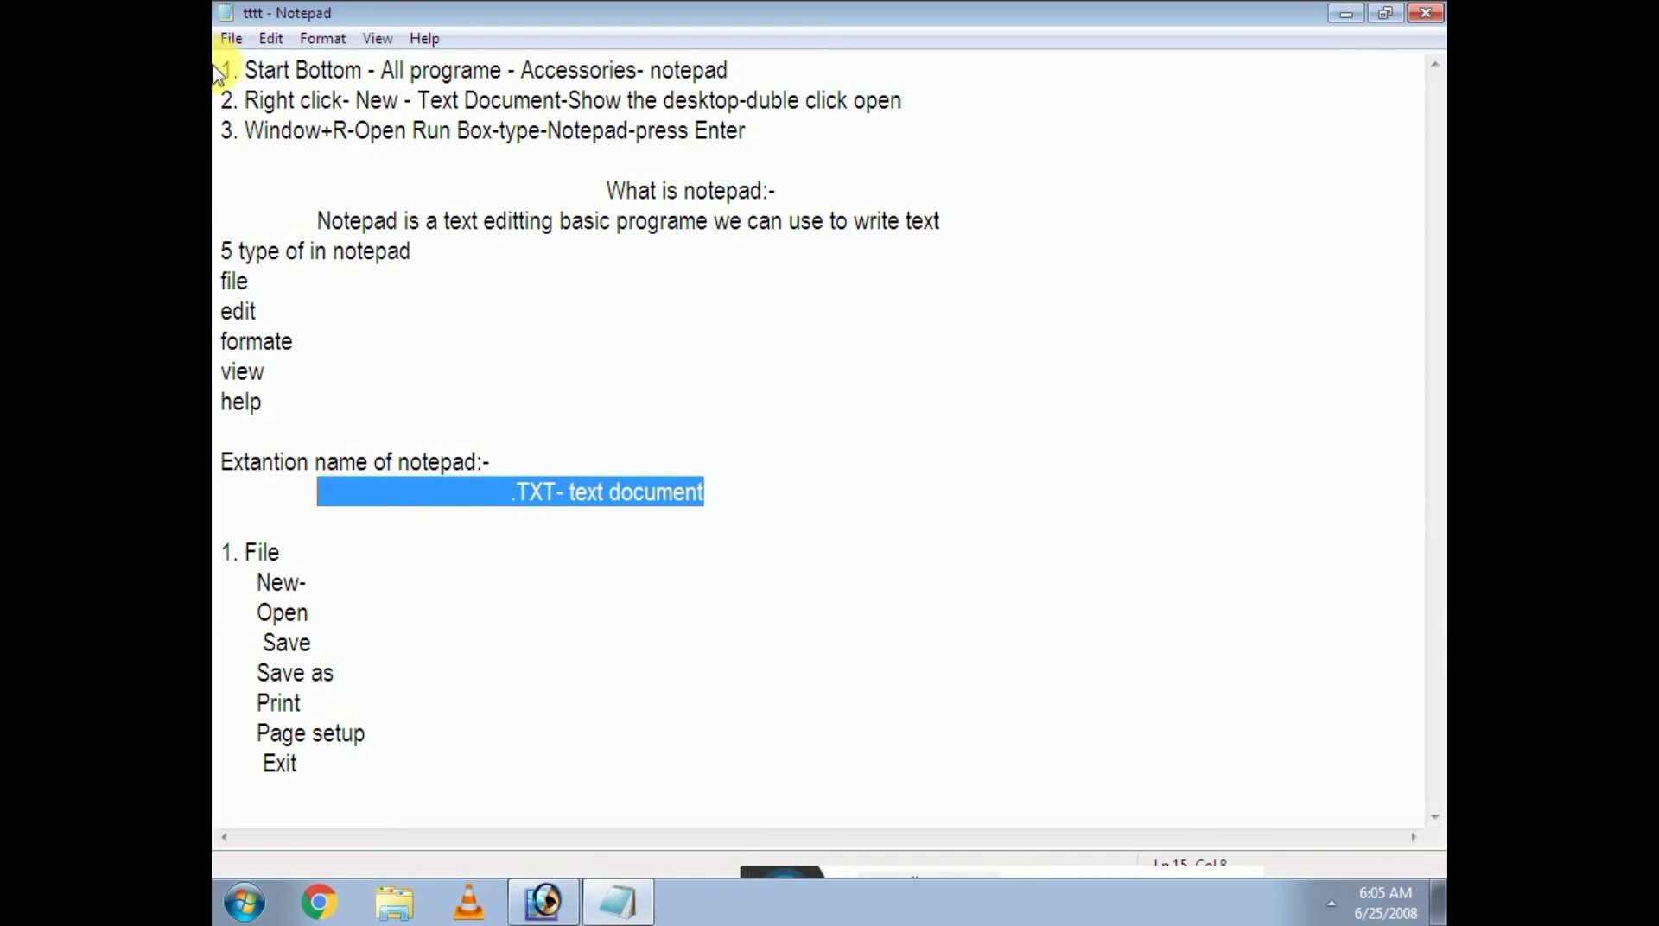
Select all the text in tttt and cut it
left_click(368, 785)
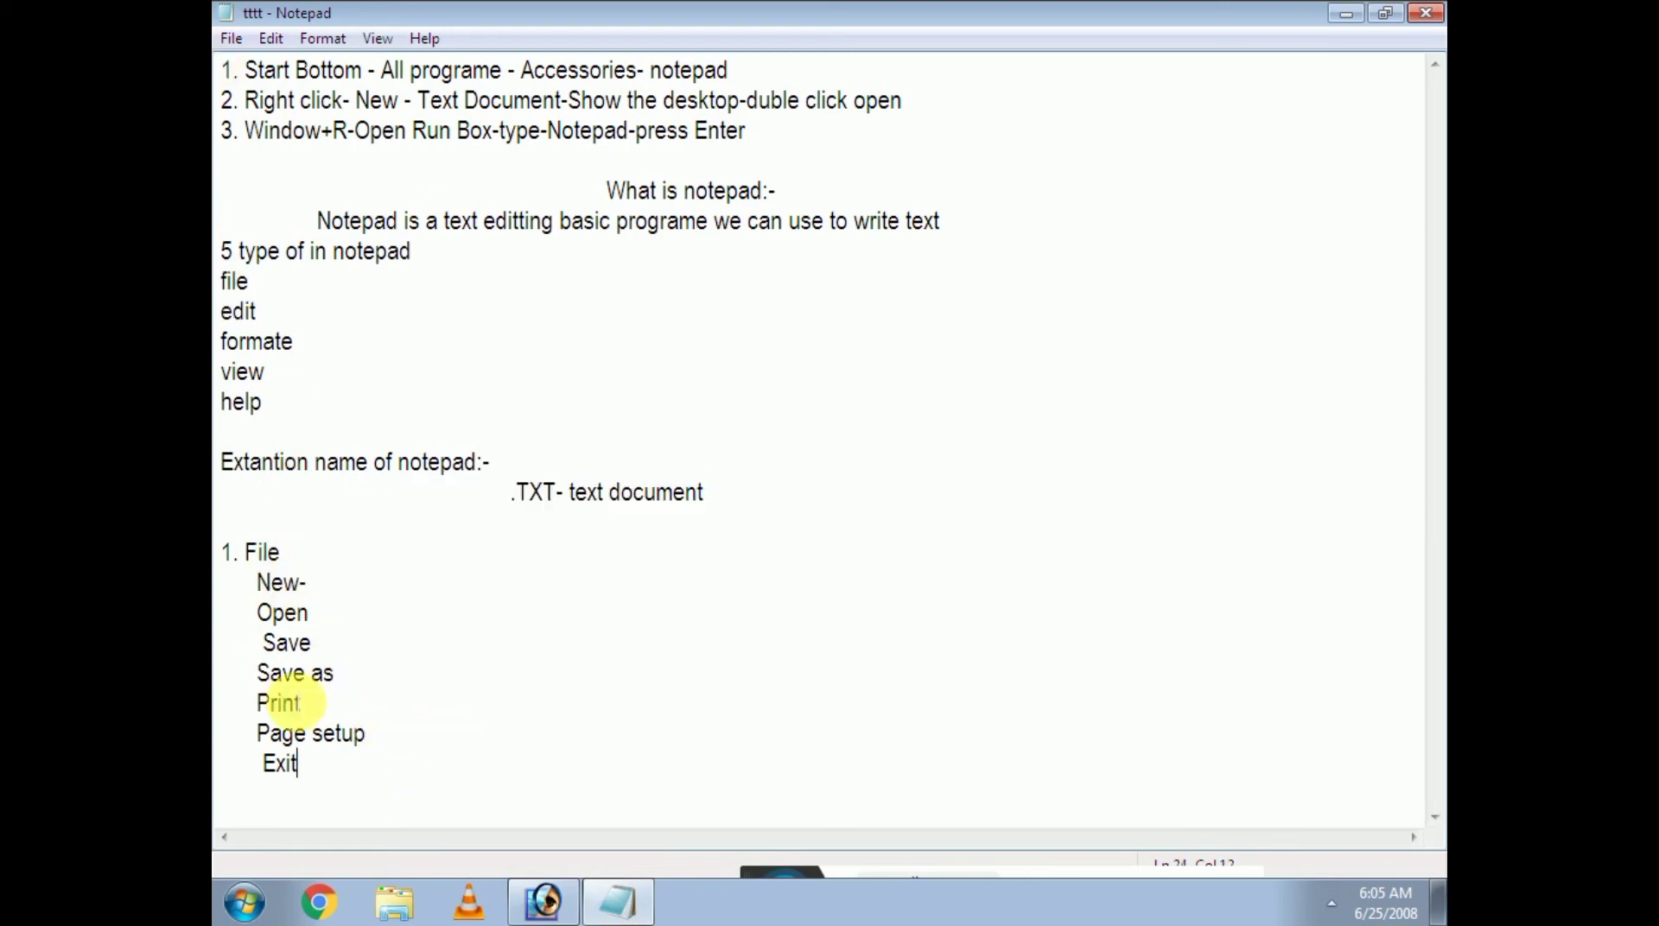
key("ctrl+a")
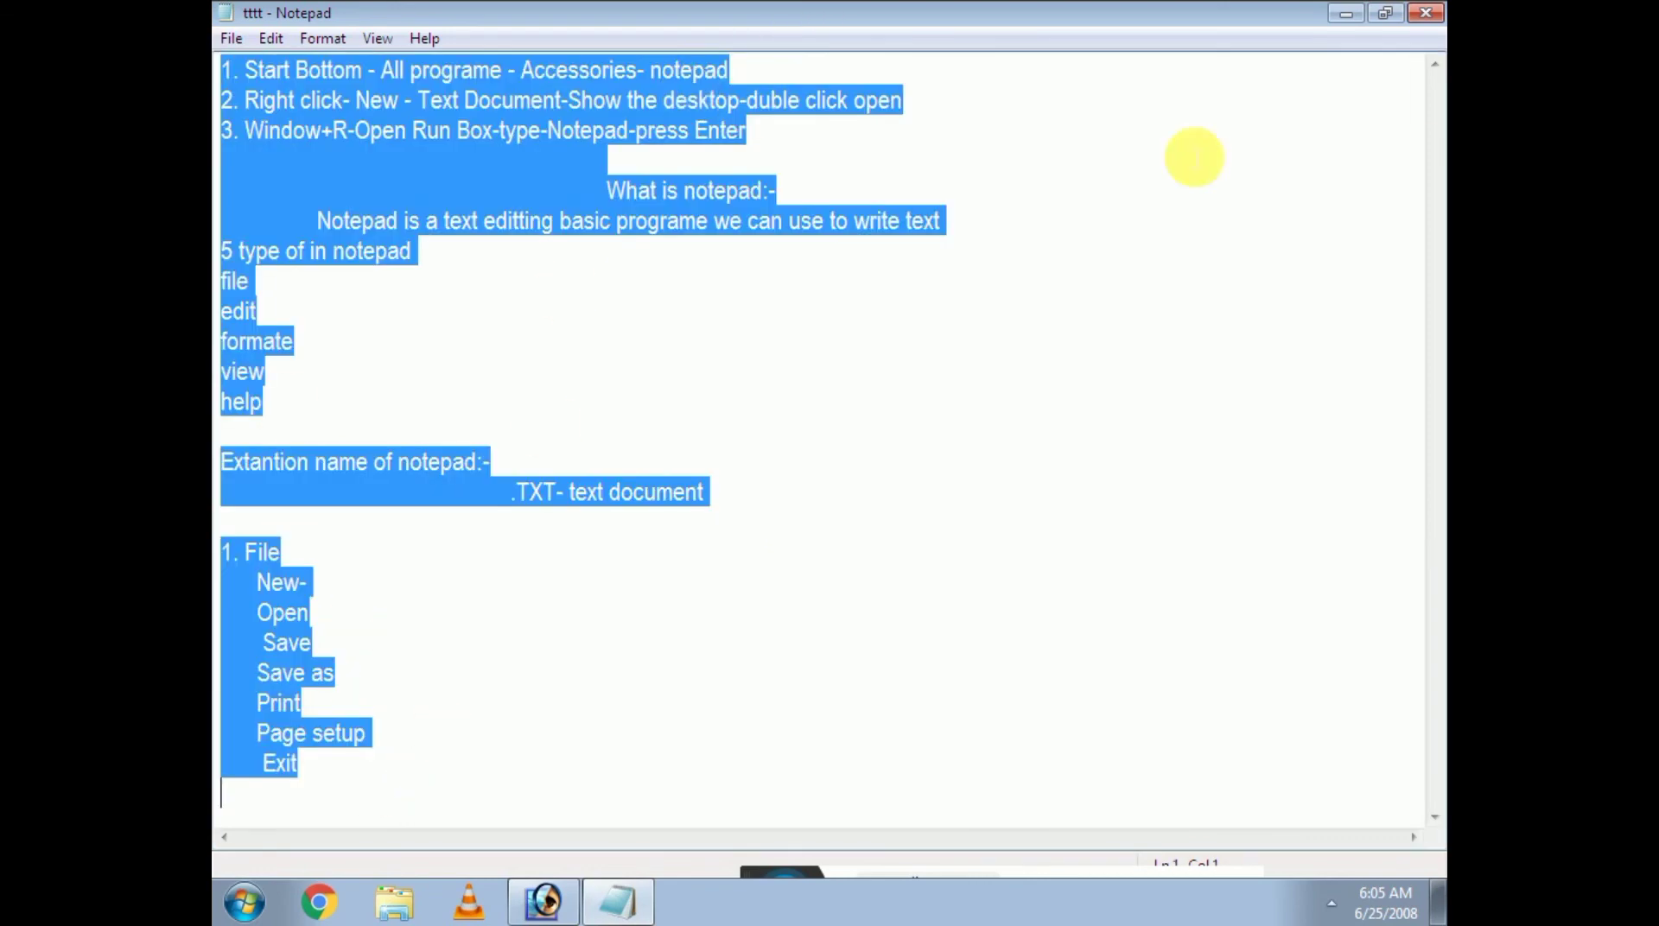
left_click(270, 40)
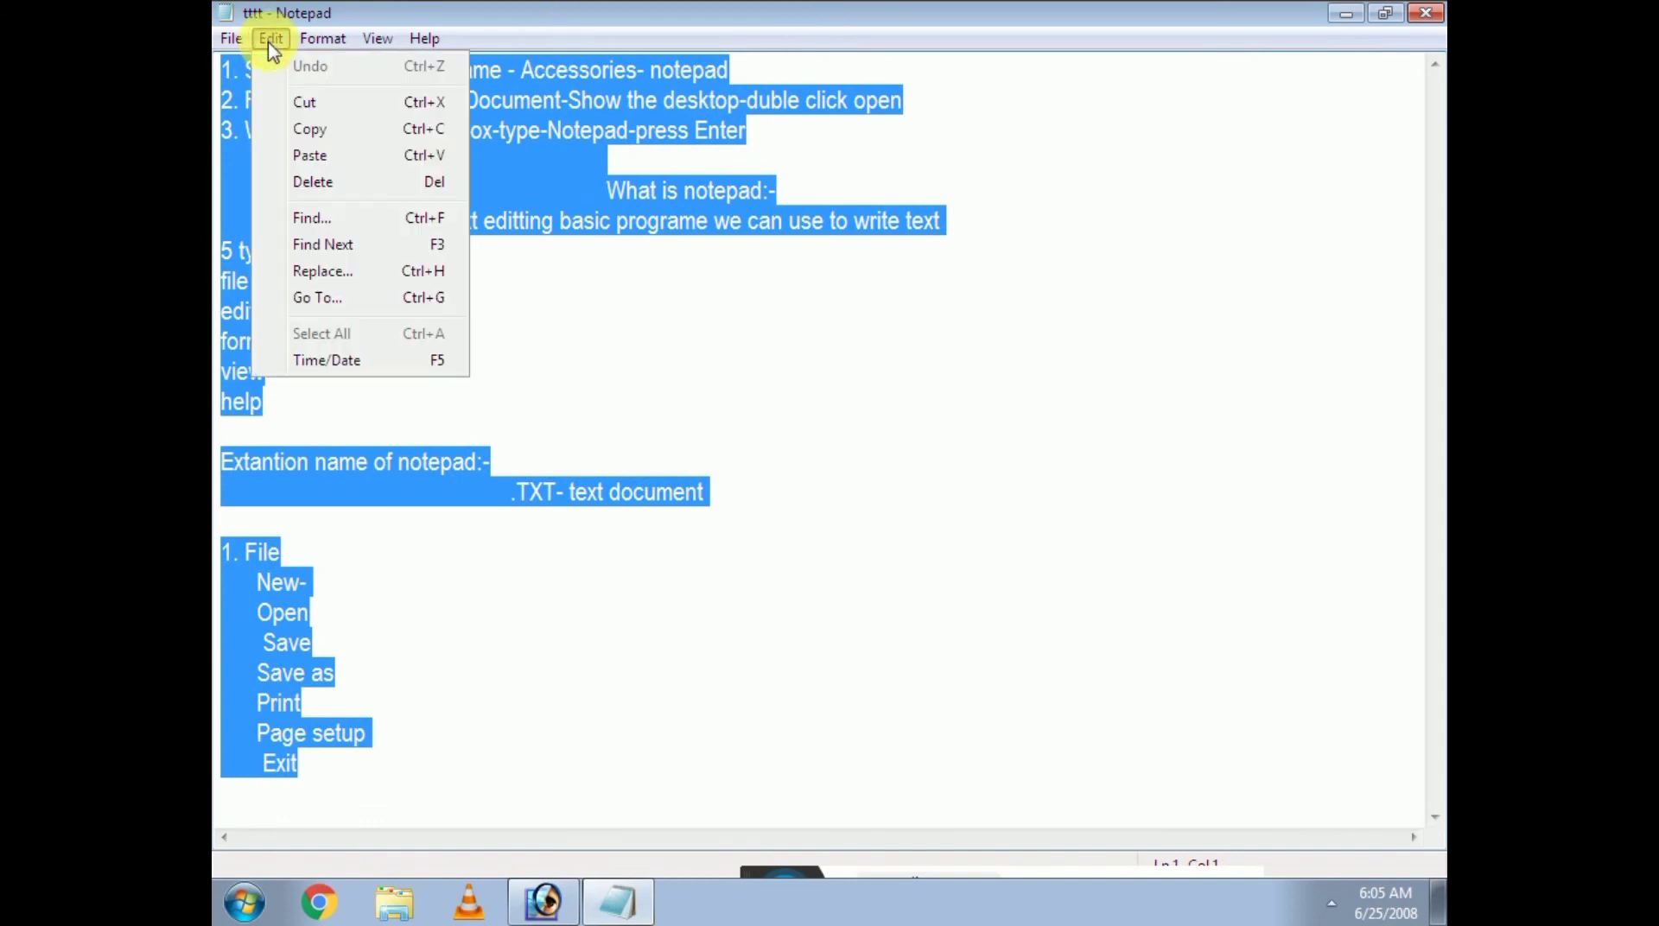
left_click(304, 103)
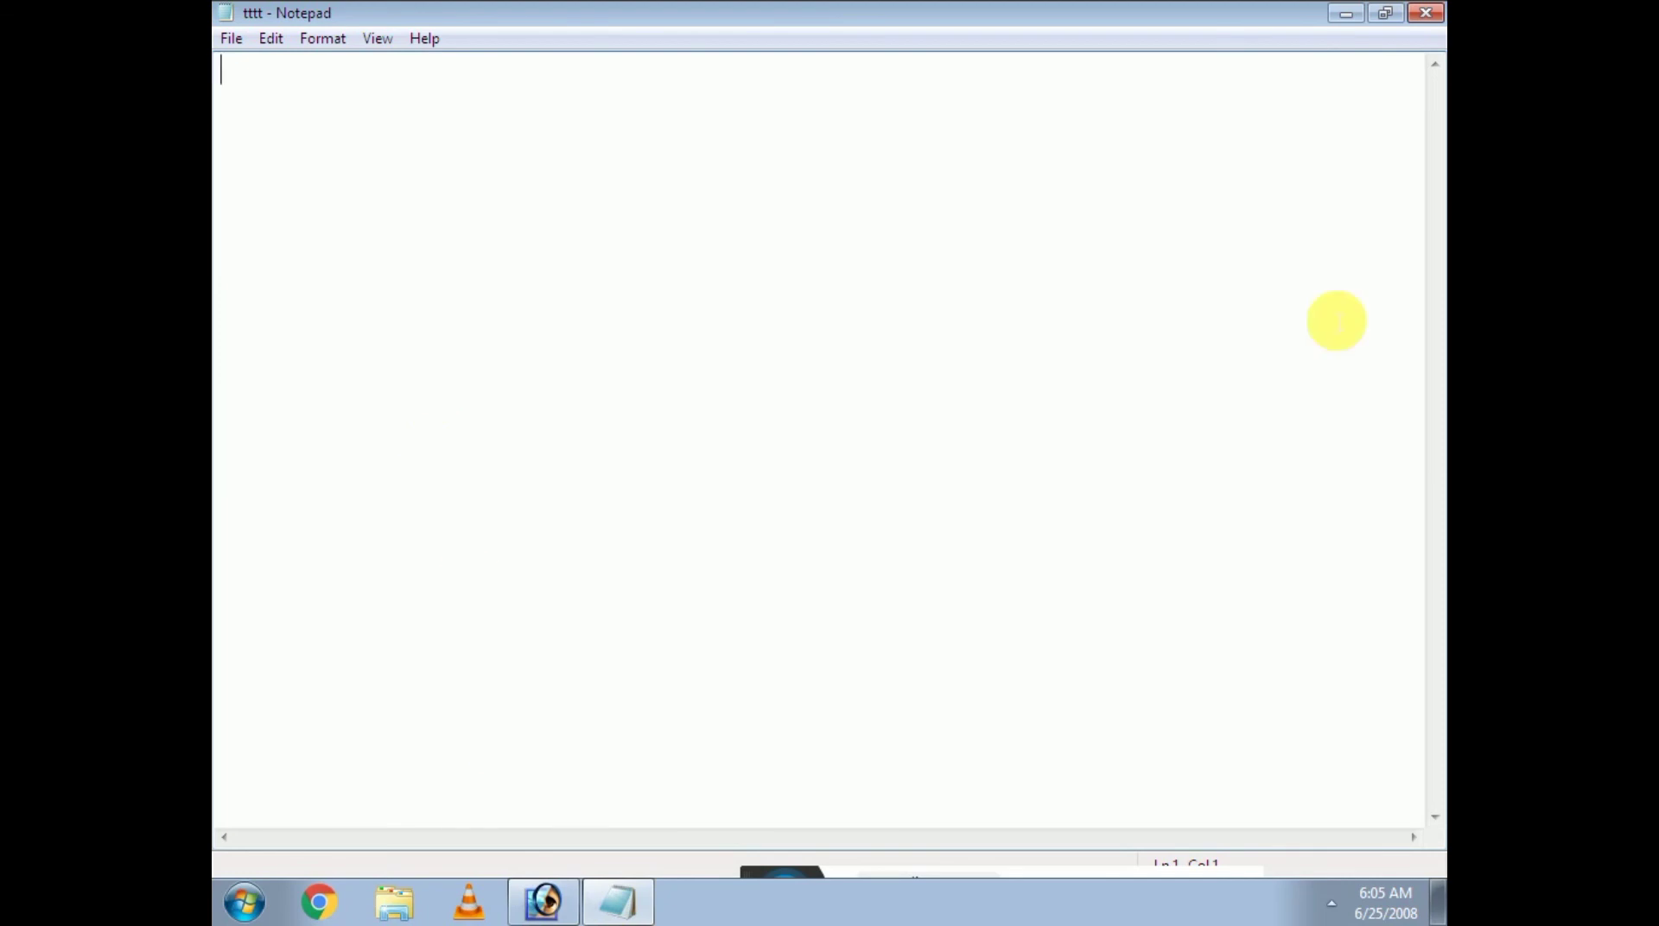
Minimize tttt, open Microsoft Office Word 2007, paste the cut text into the blank document and review it
left_click(1349, 15)
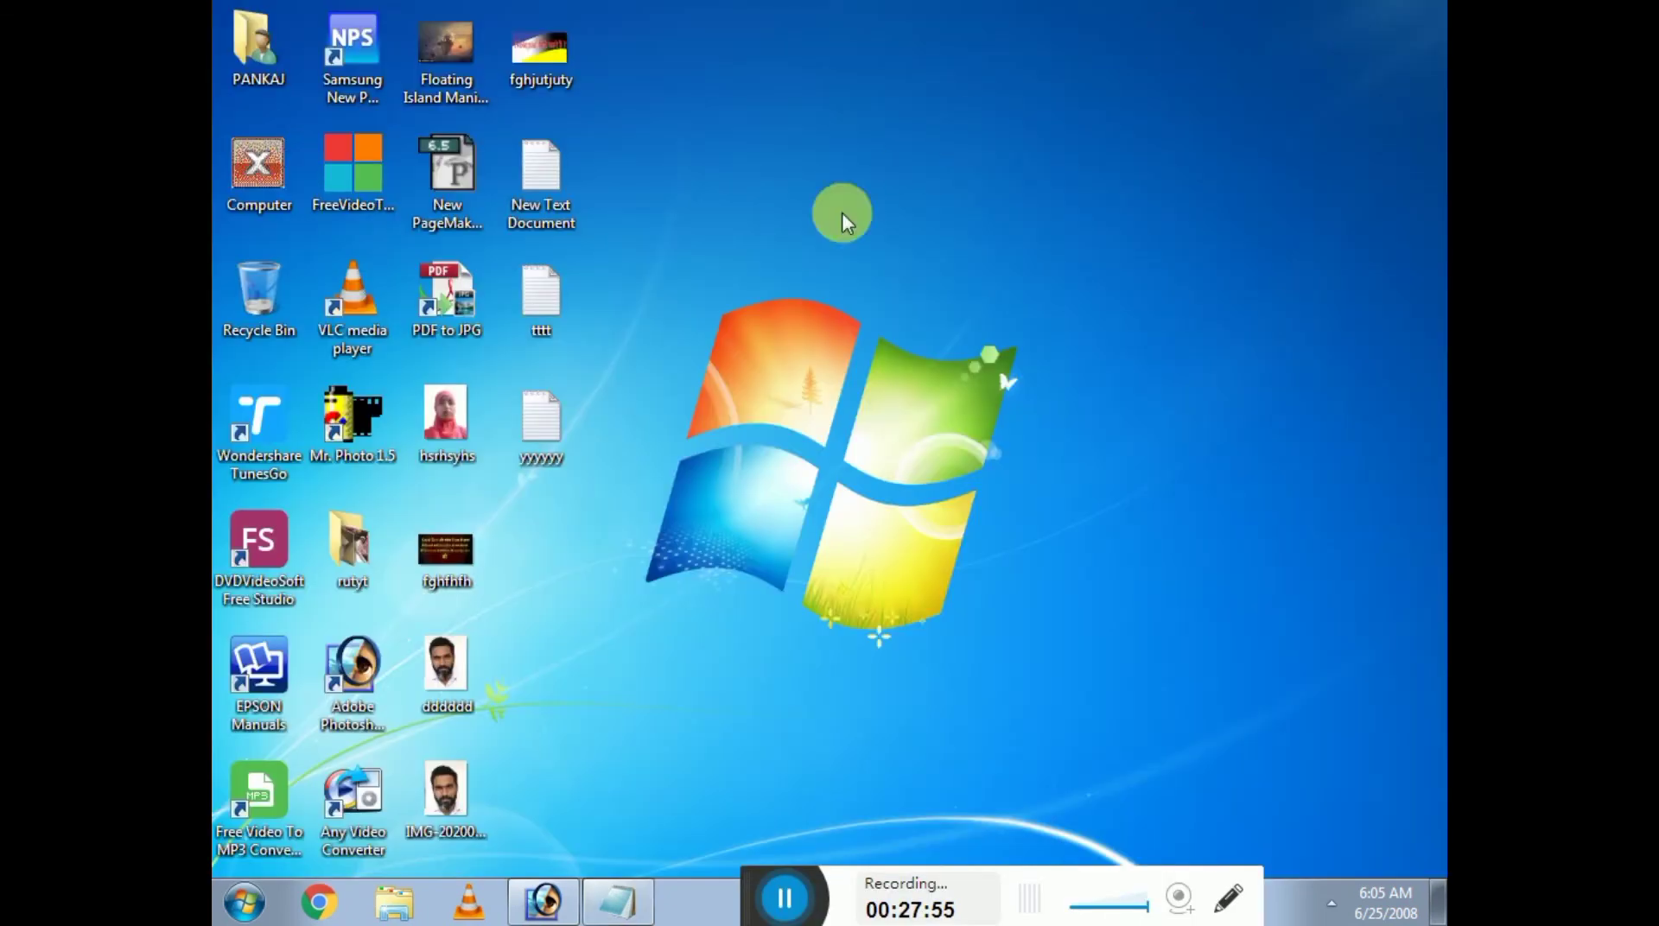
left_click(245, 902)
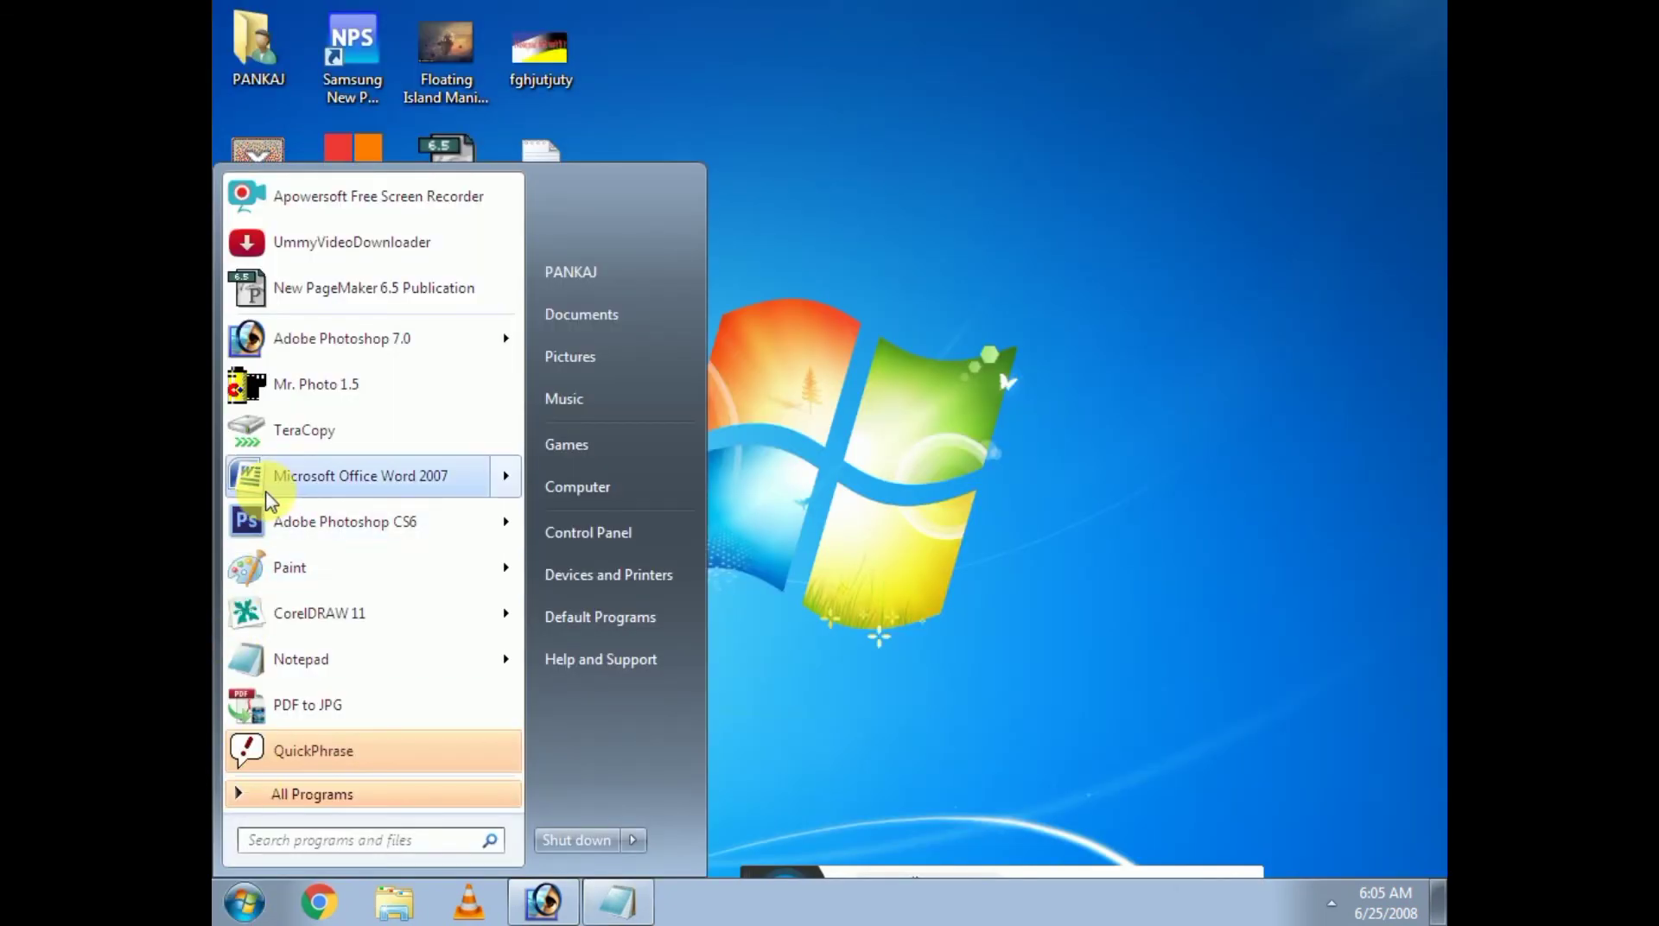
mouse_move(281, 496)
left_click(665, 462)
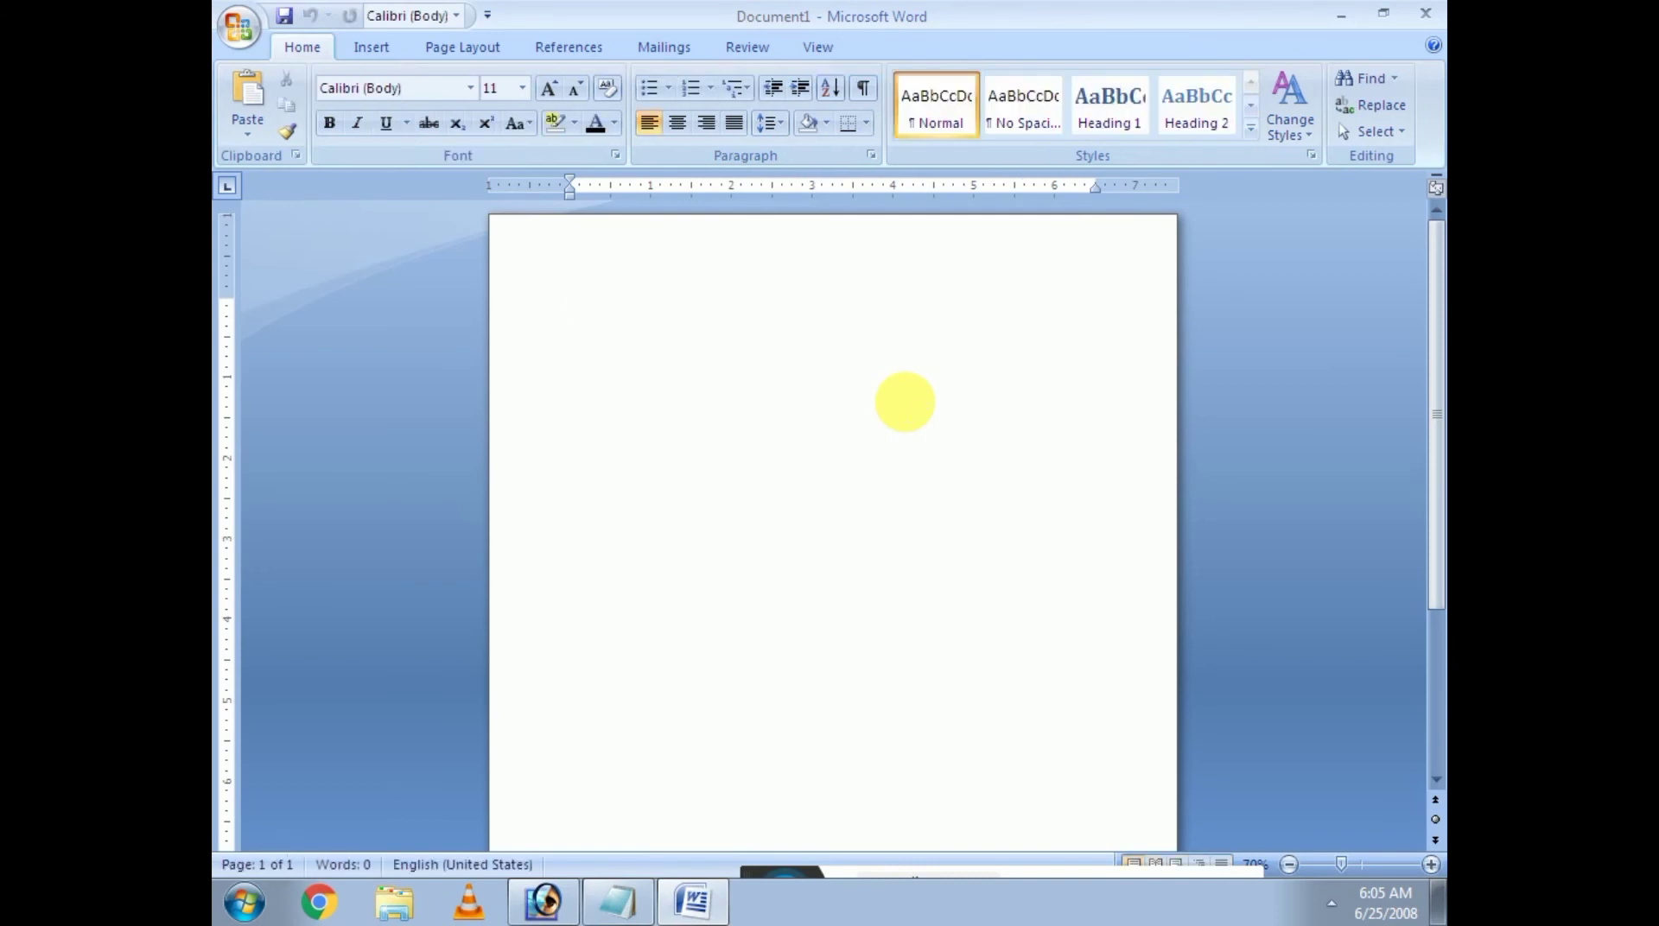
key("ctrl+v")
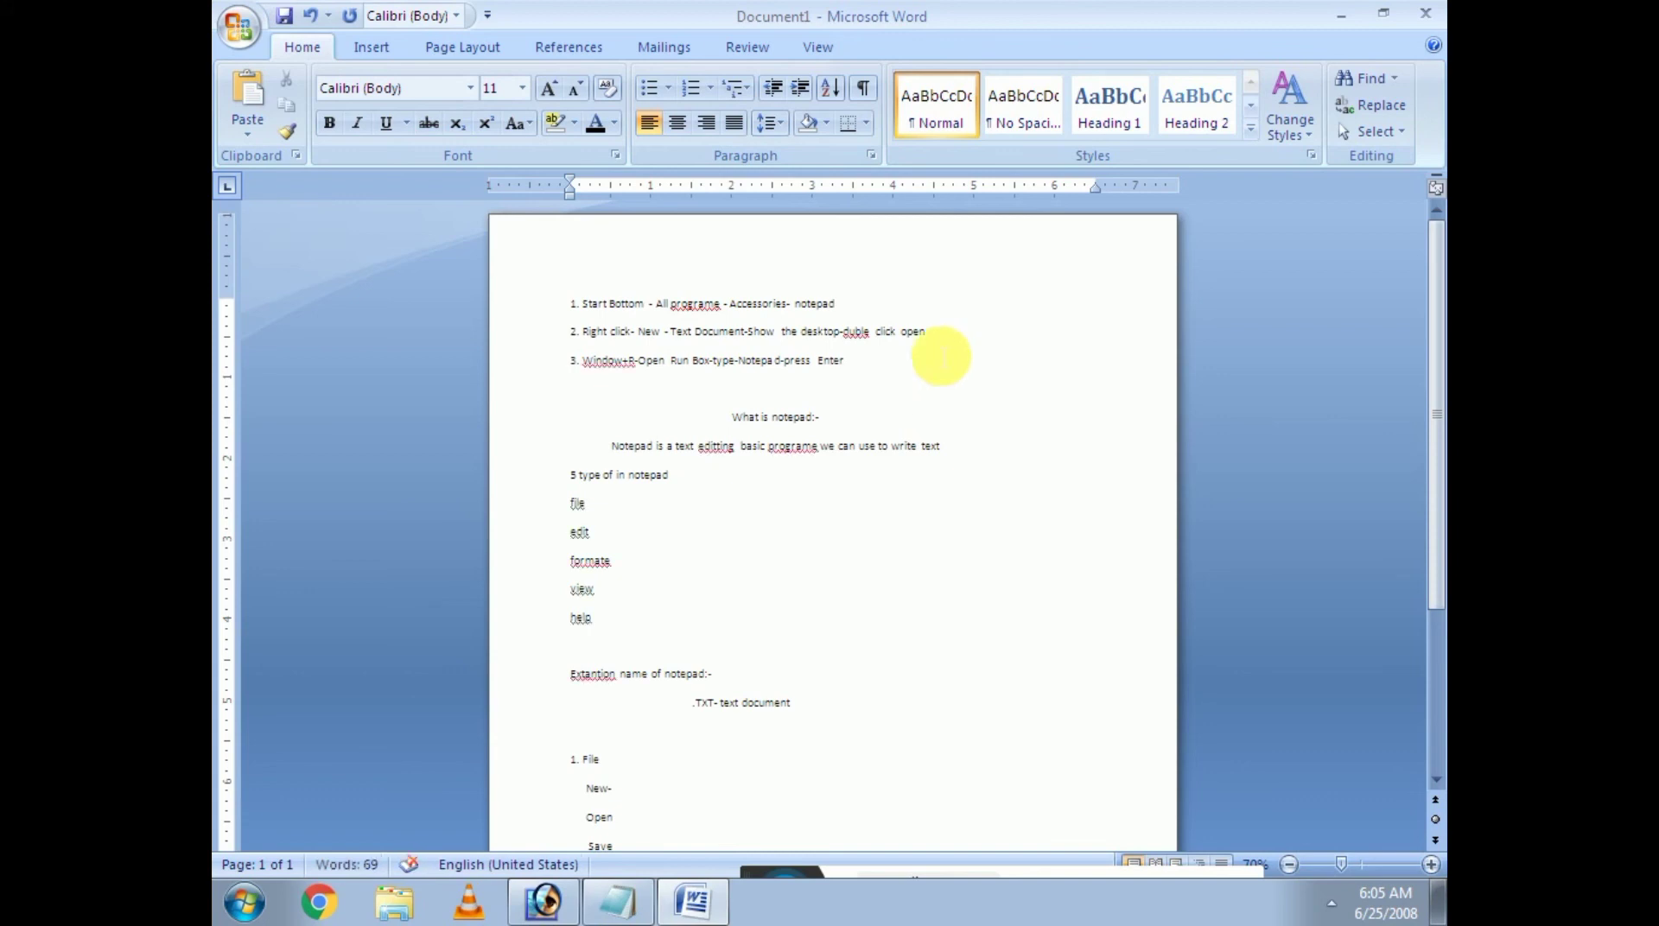
scroll(815, 574, "down", 6)
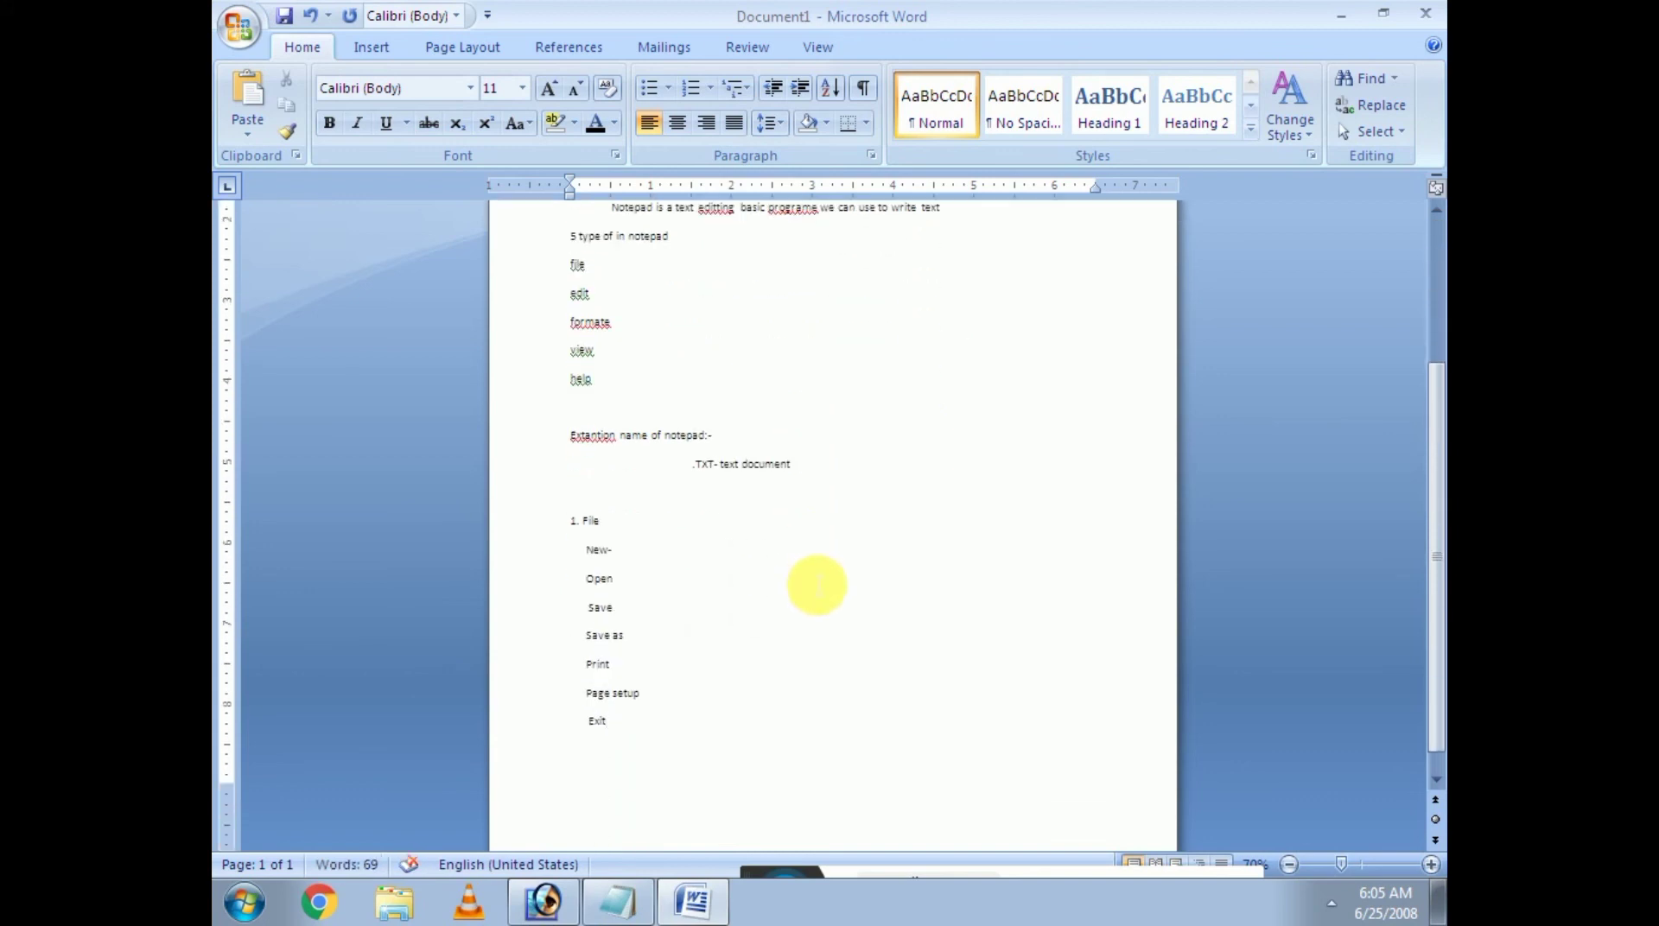
scroll(816, 585, "up", 6)
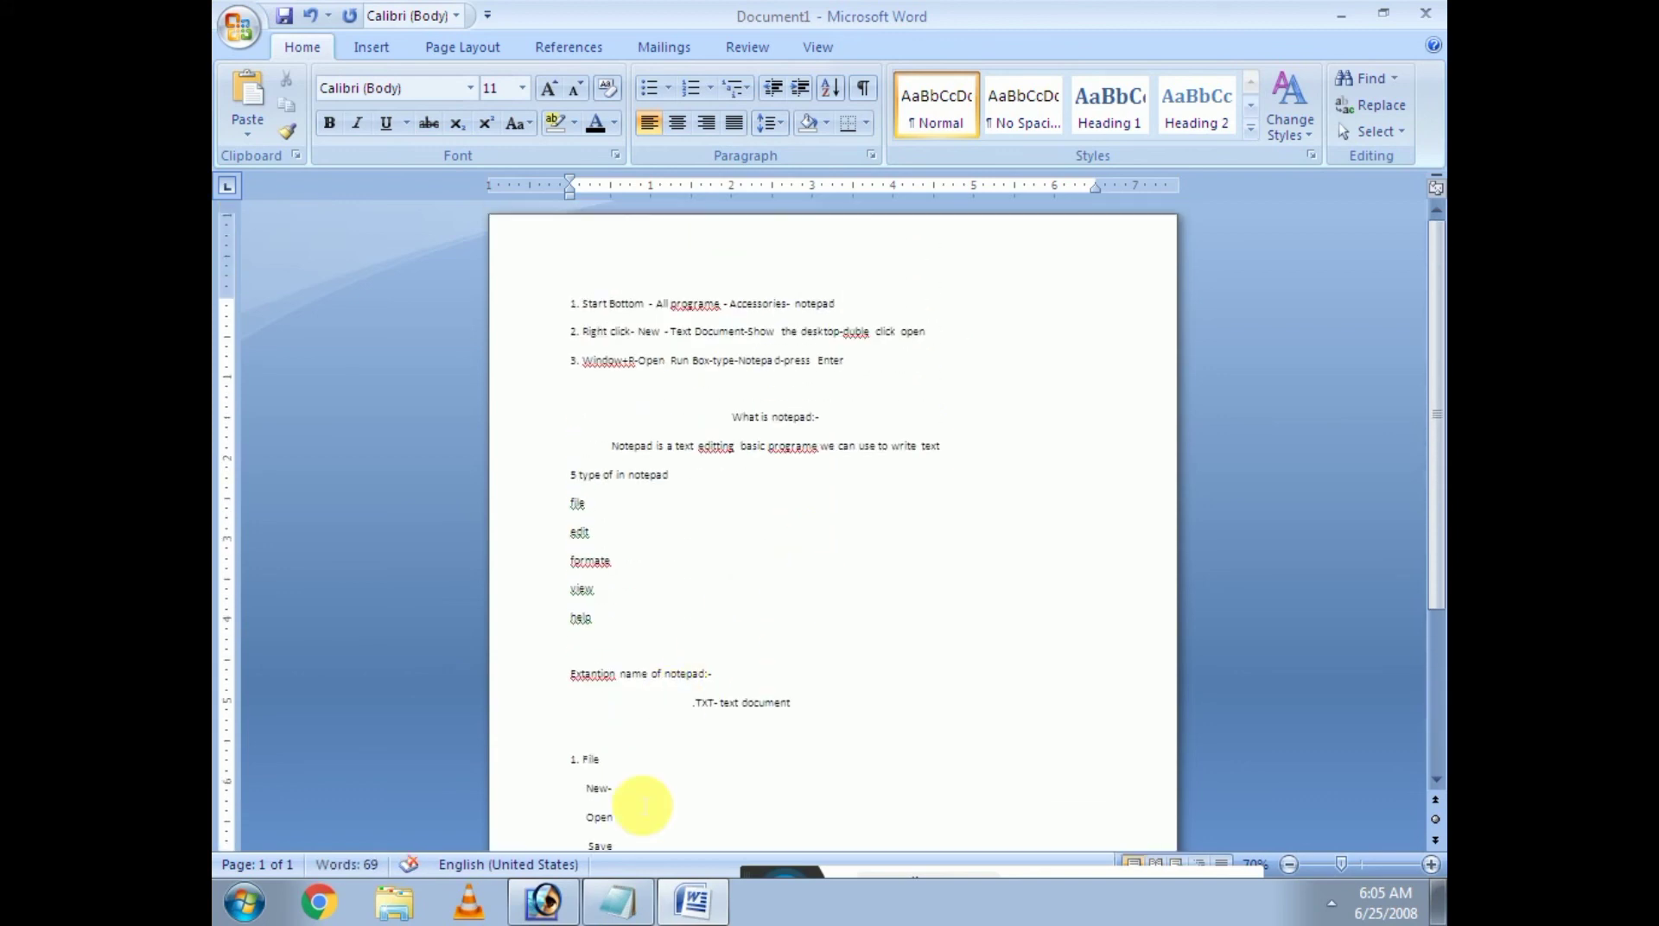
Switch back to tttt in Notepad, undo the cut and clear the selection from the text
left_click(628, 901)
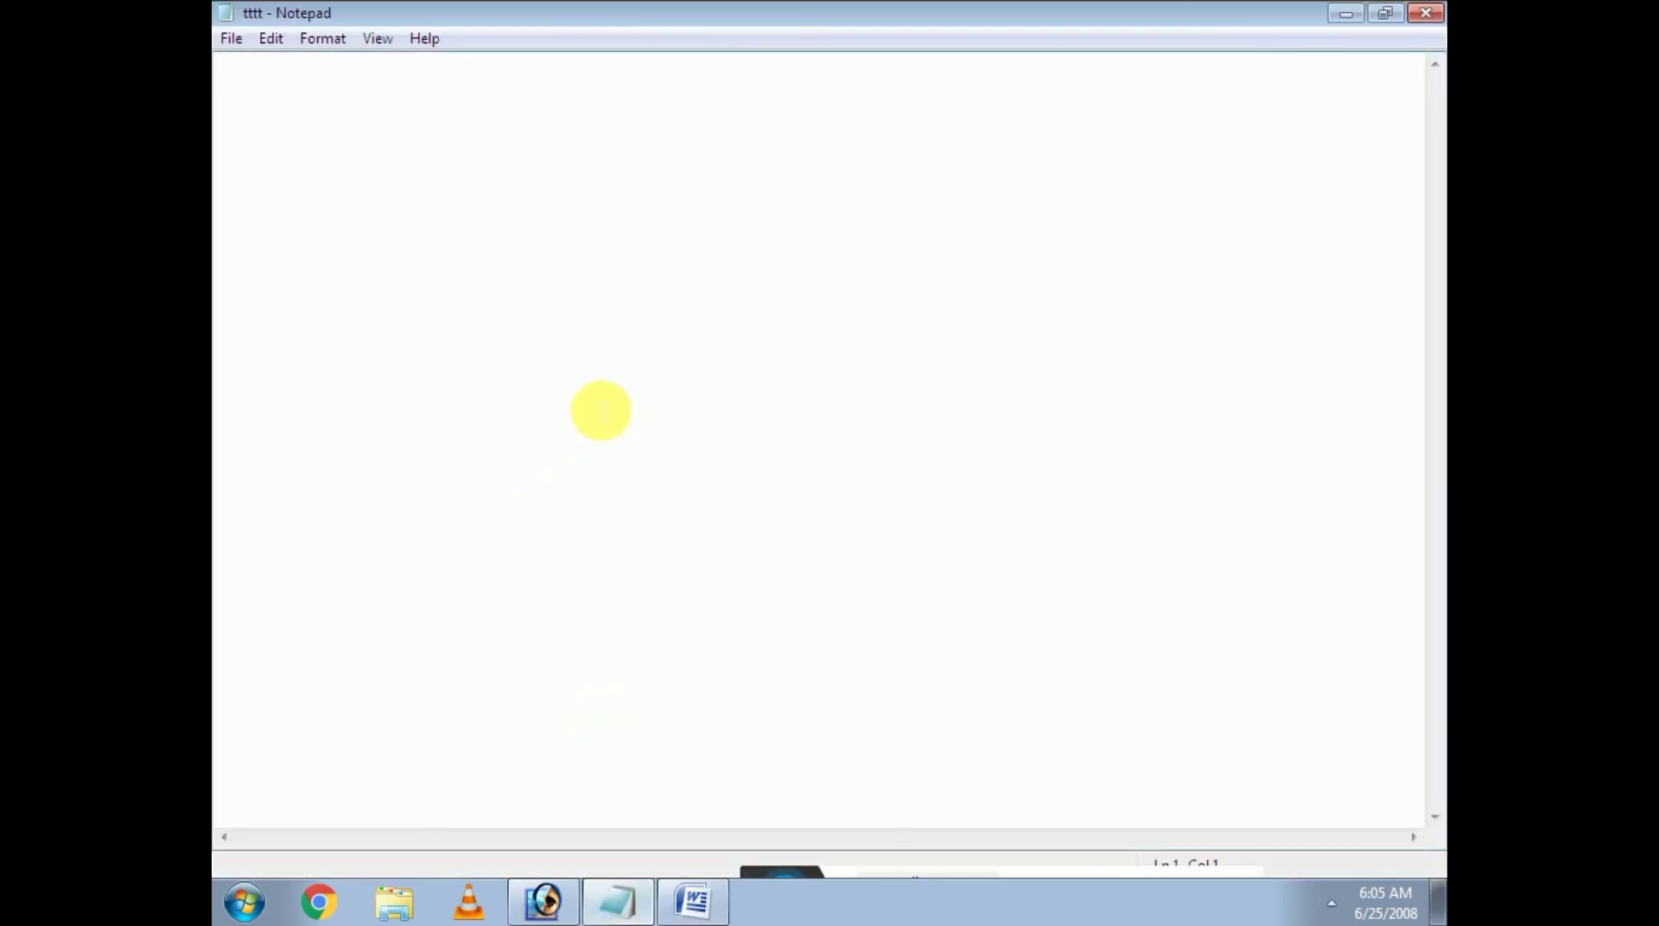
left_click(270, 39)
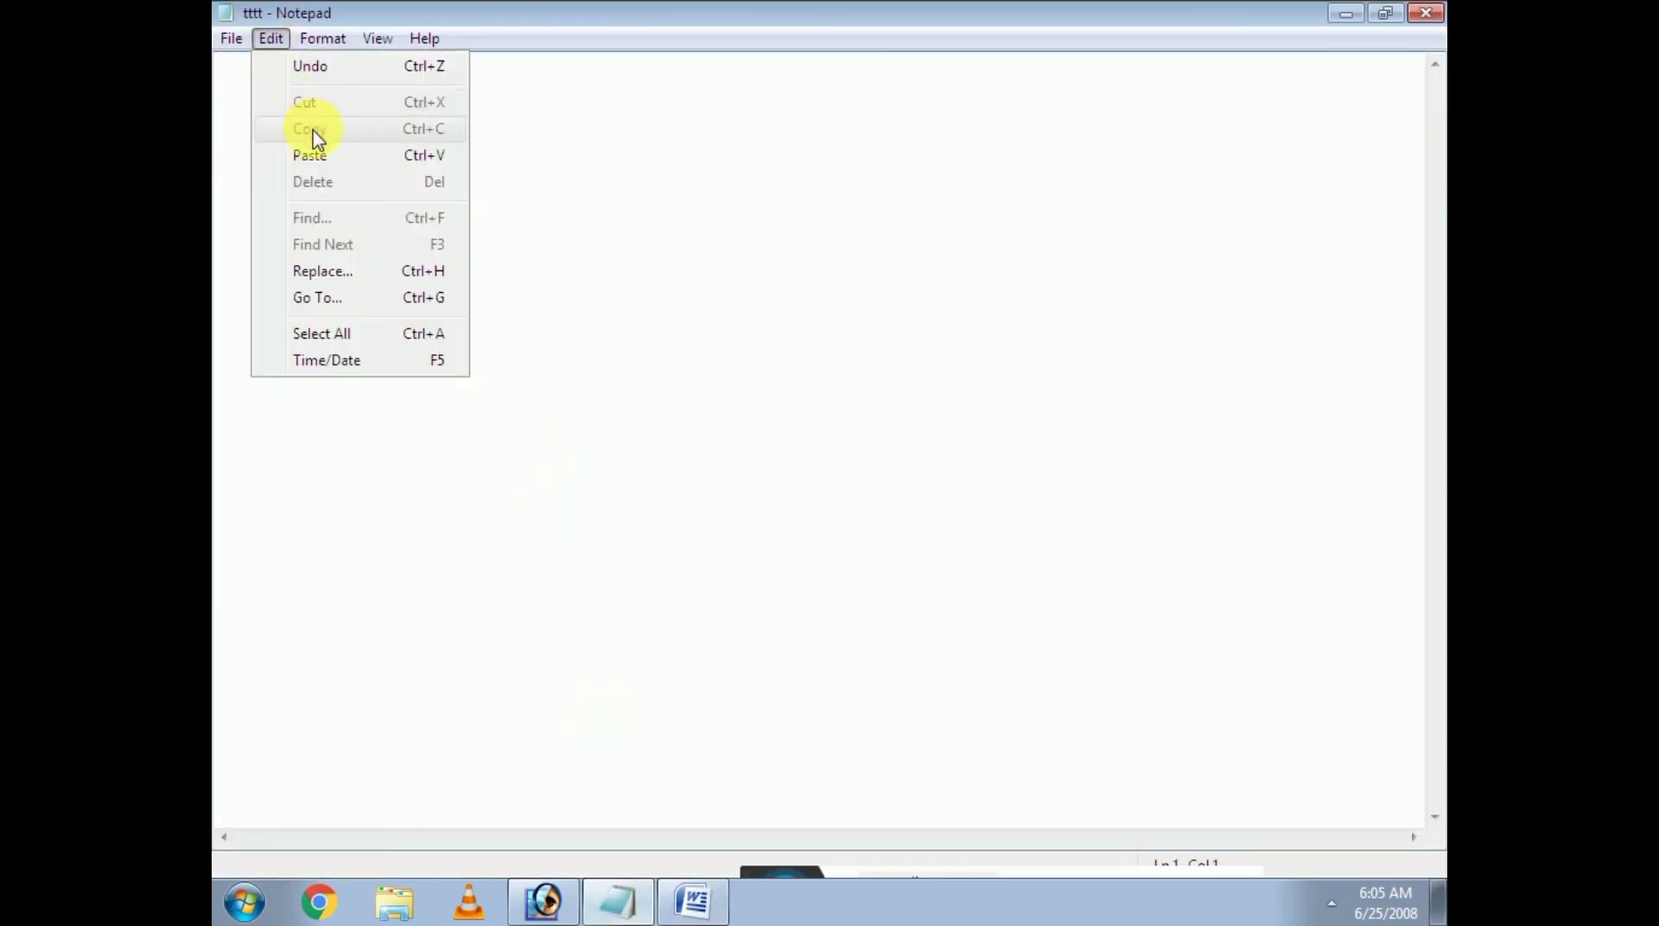
left_click(726, 189)
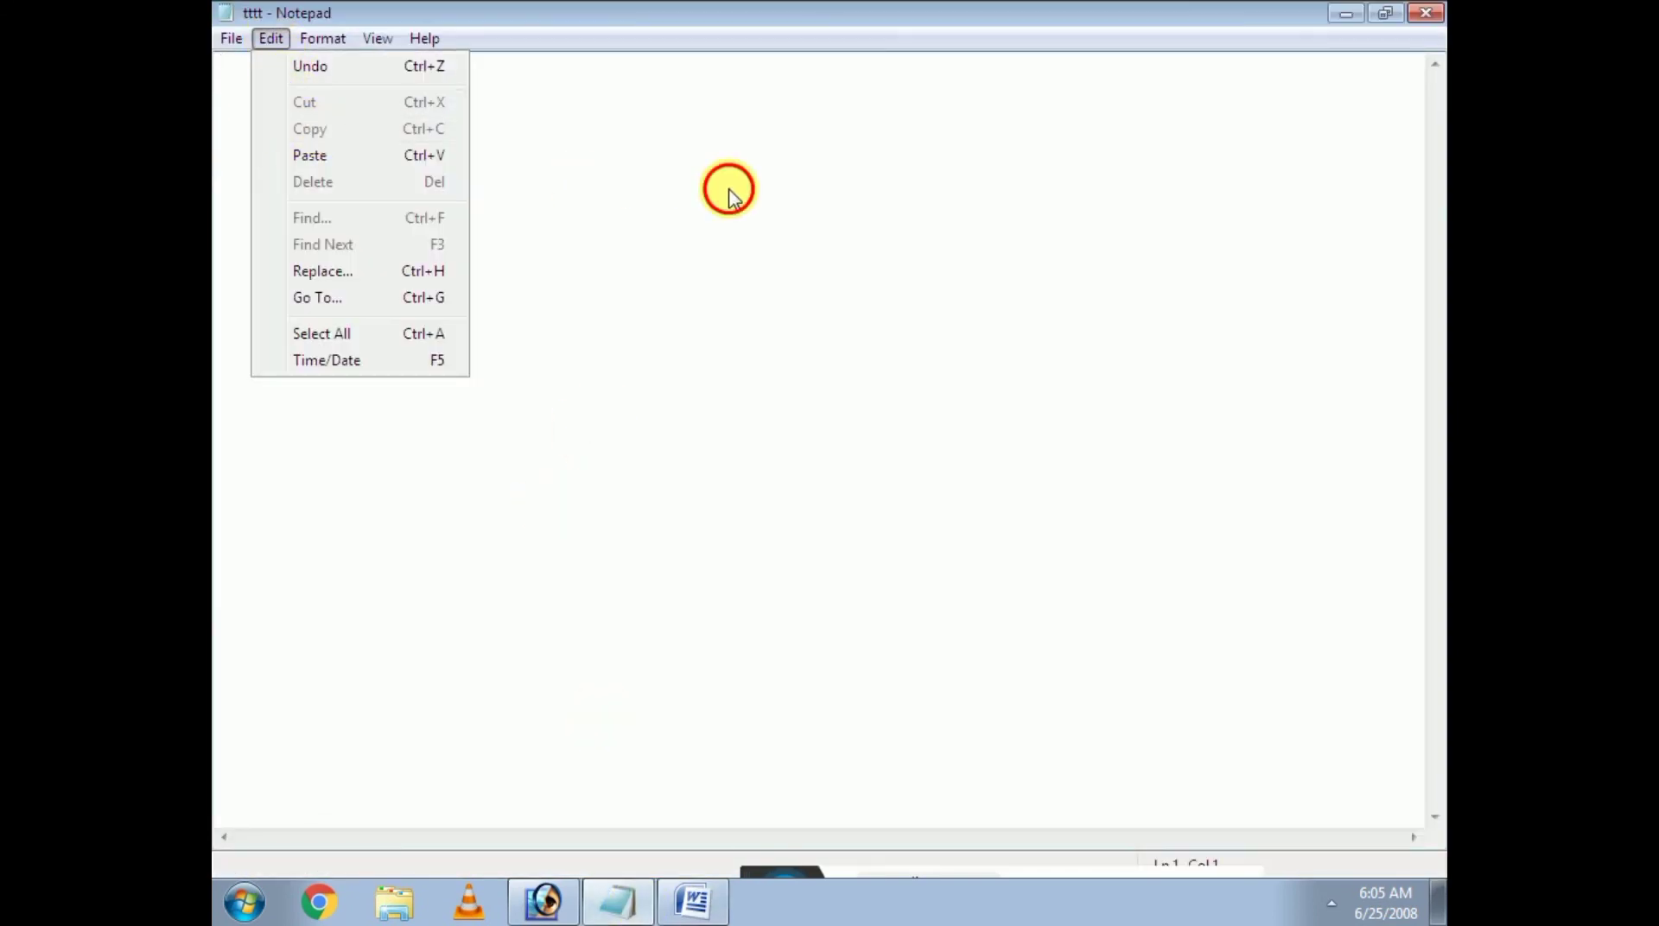
left_click(271, 41)
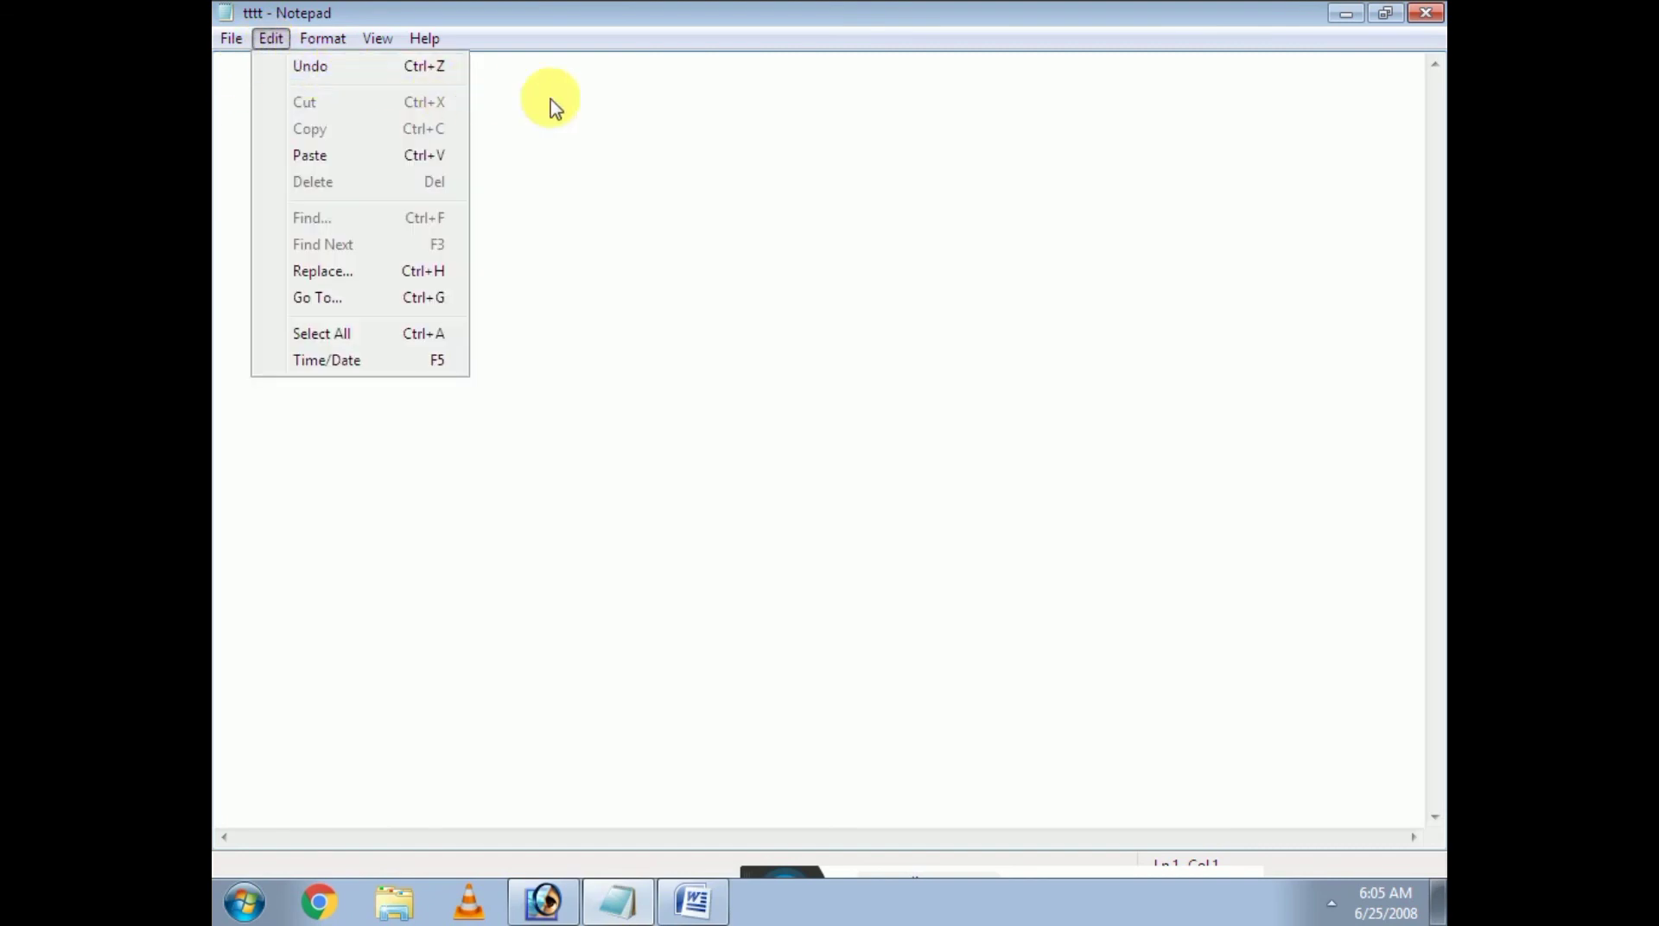
left_click(629, 133)
key("ctrl+z")
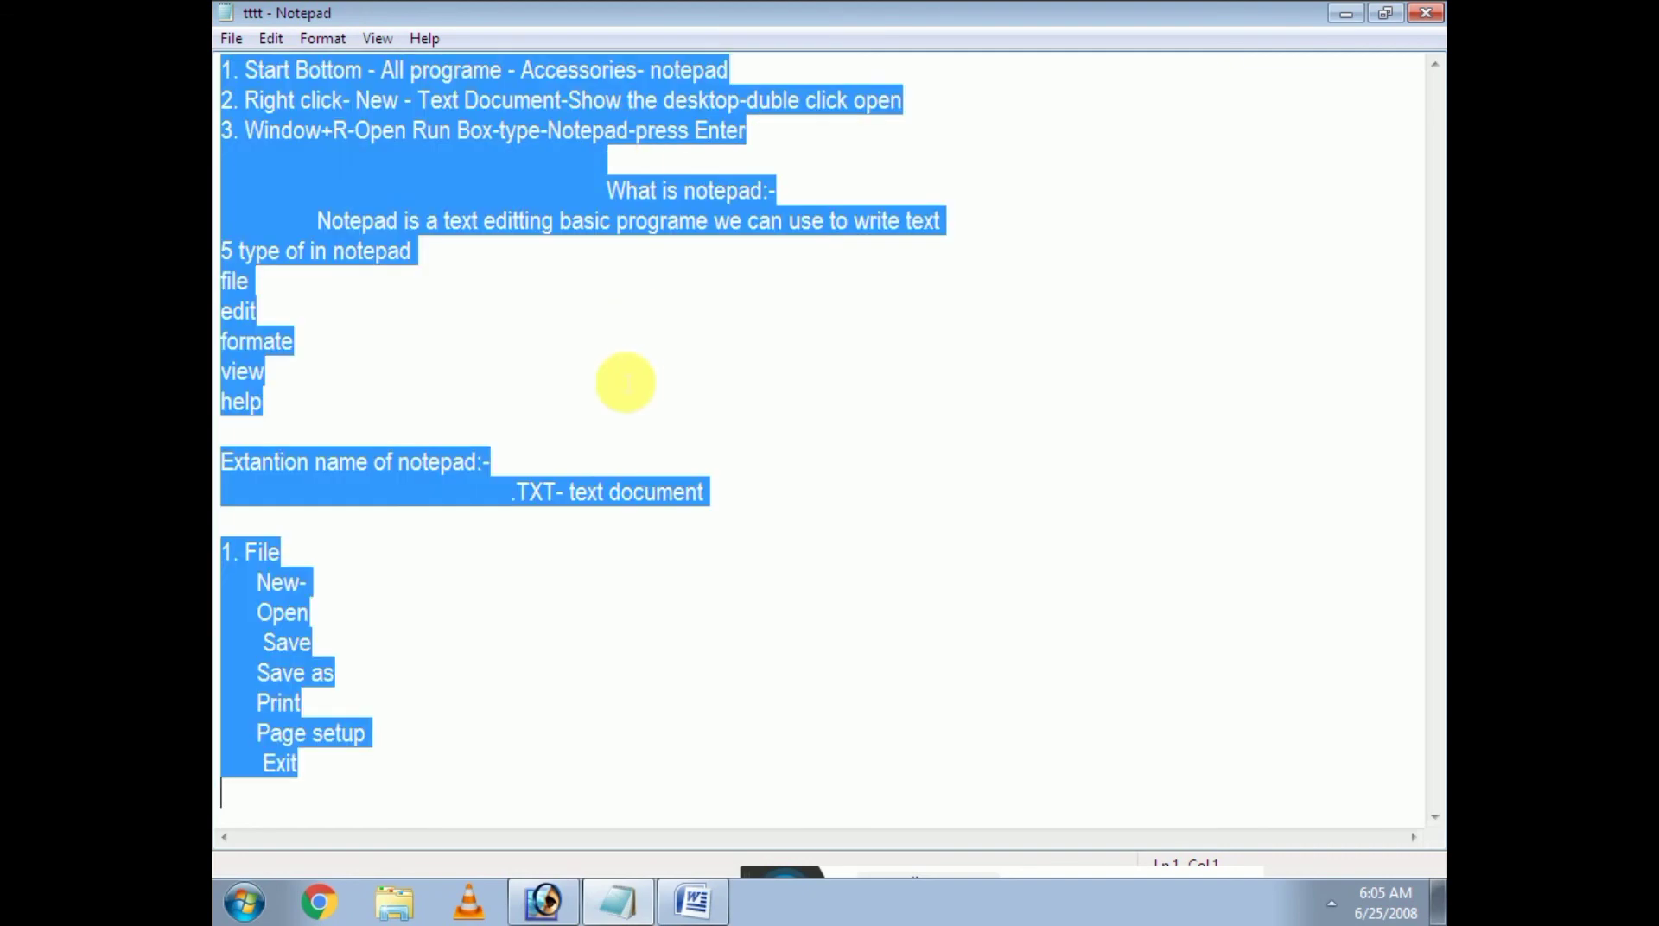
left_click(515, 588)
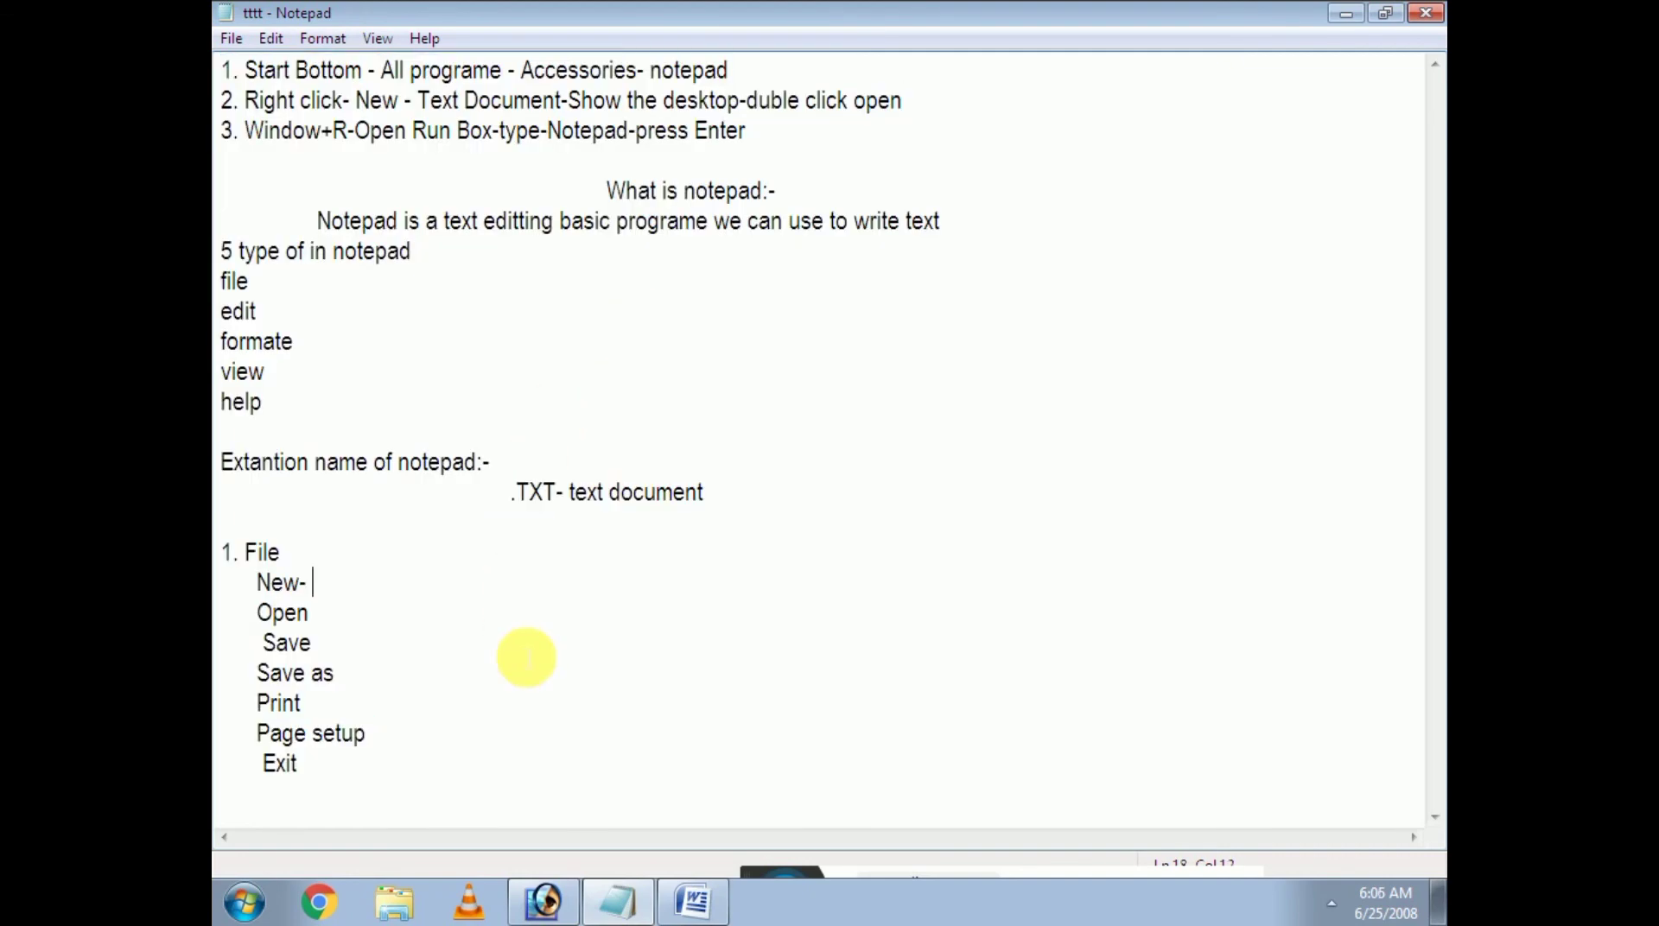
Check the pasted text in the Word document, return to tttt in Notepad and look over the Edit commands
left_click(724, 916)
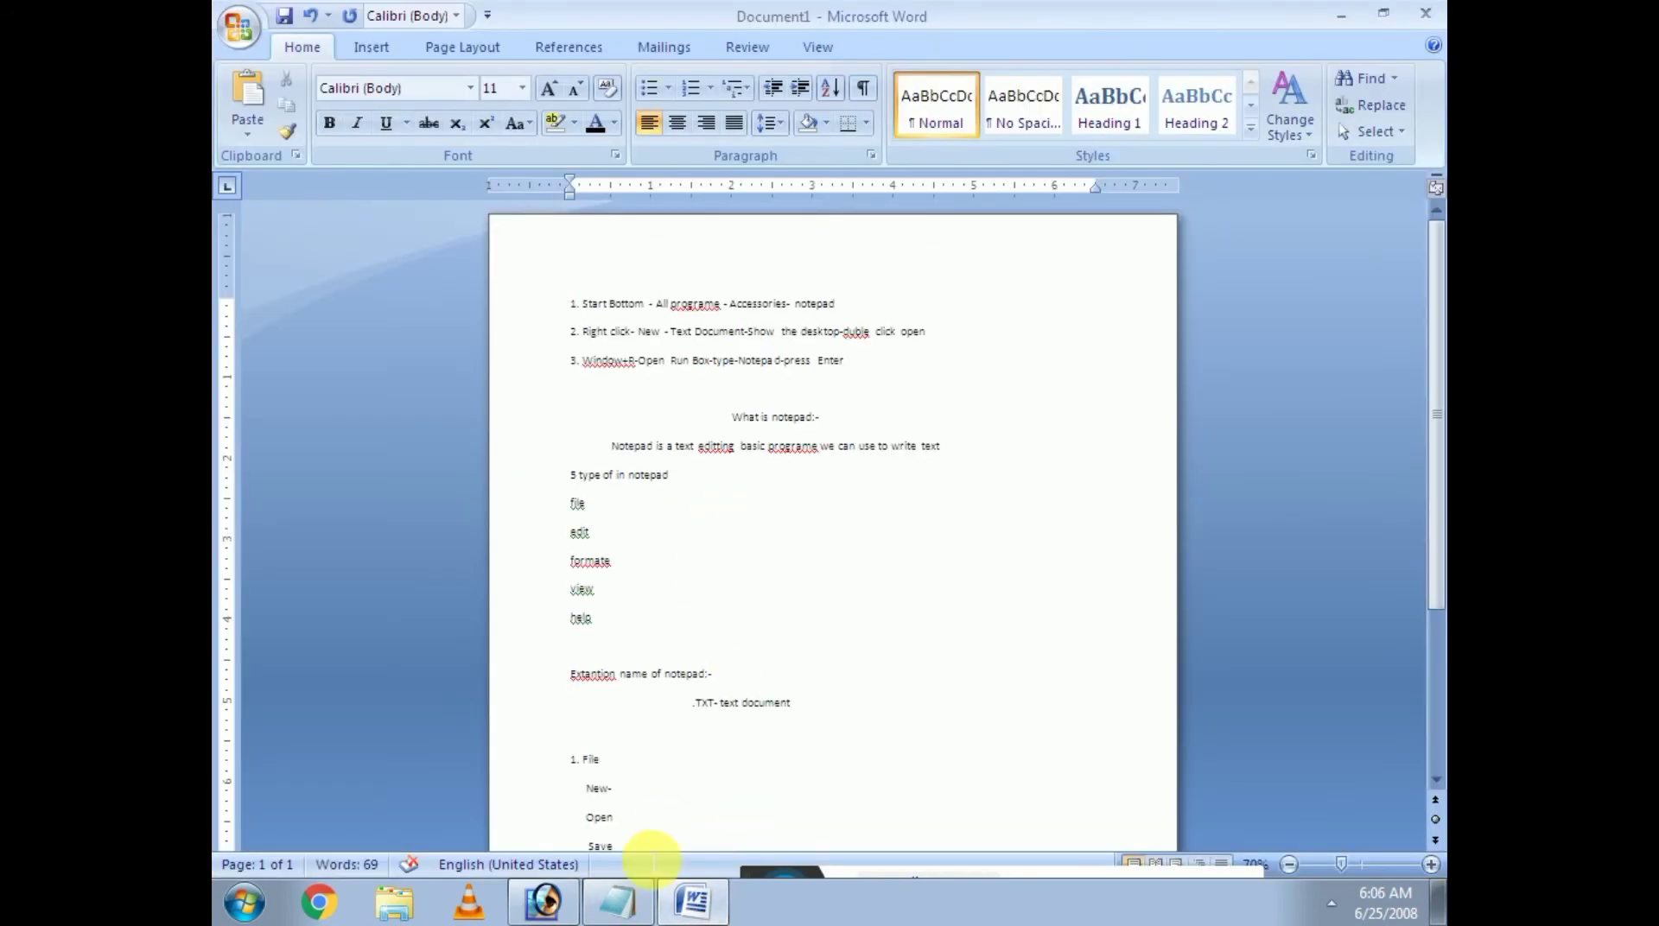
left_click(617, 902)
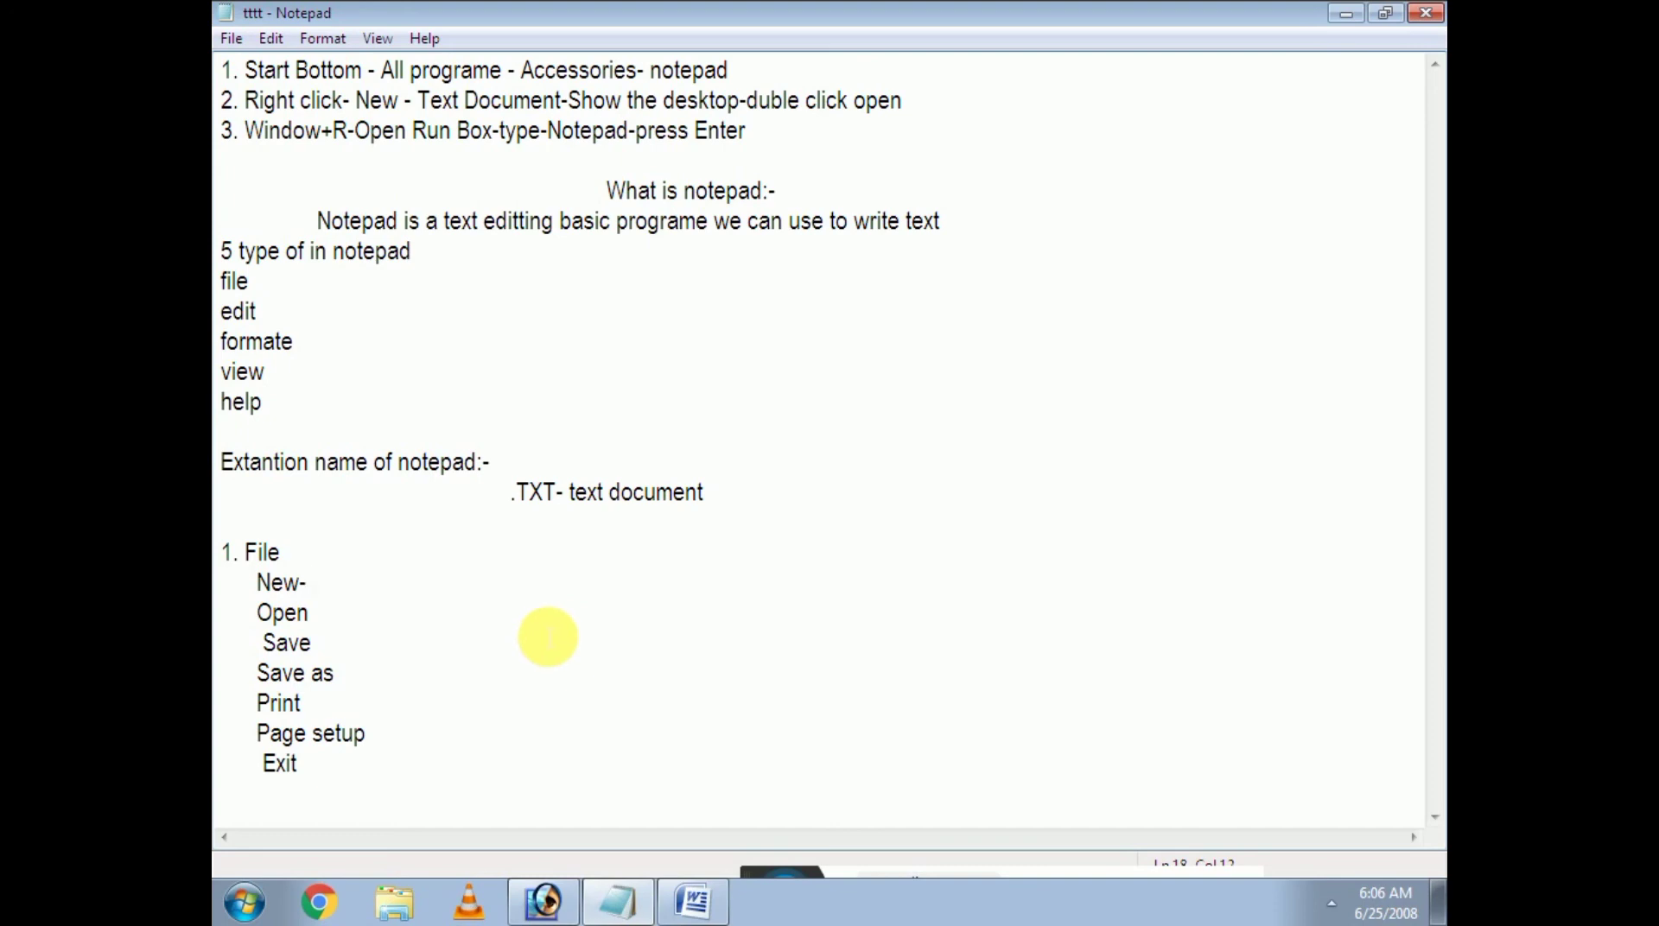
left_click(270, 40)
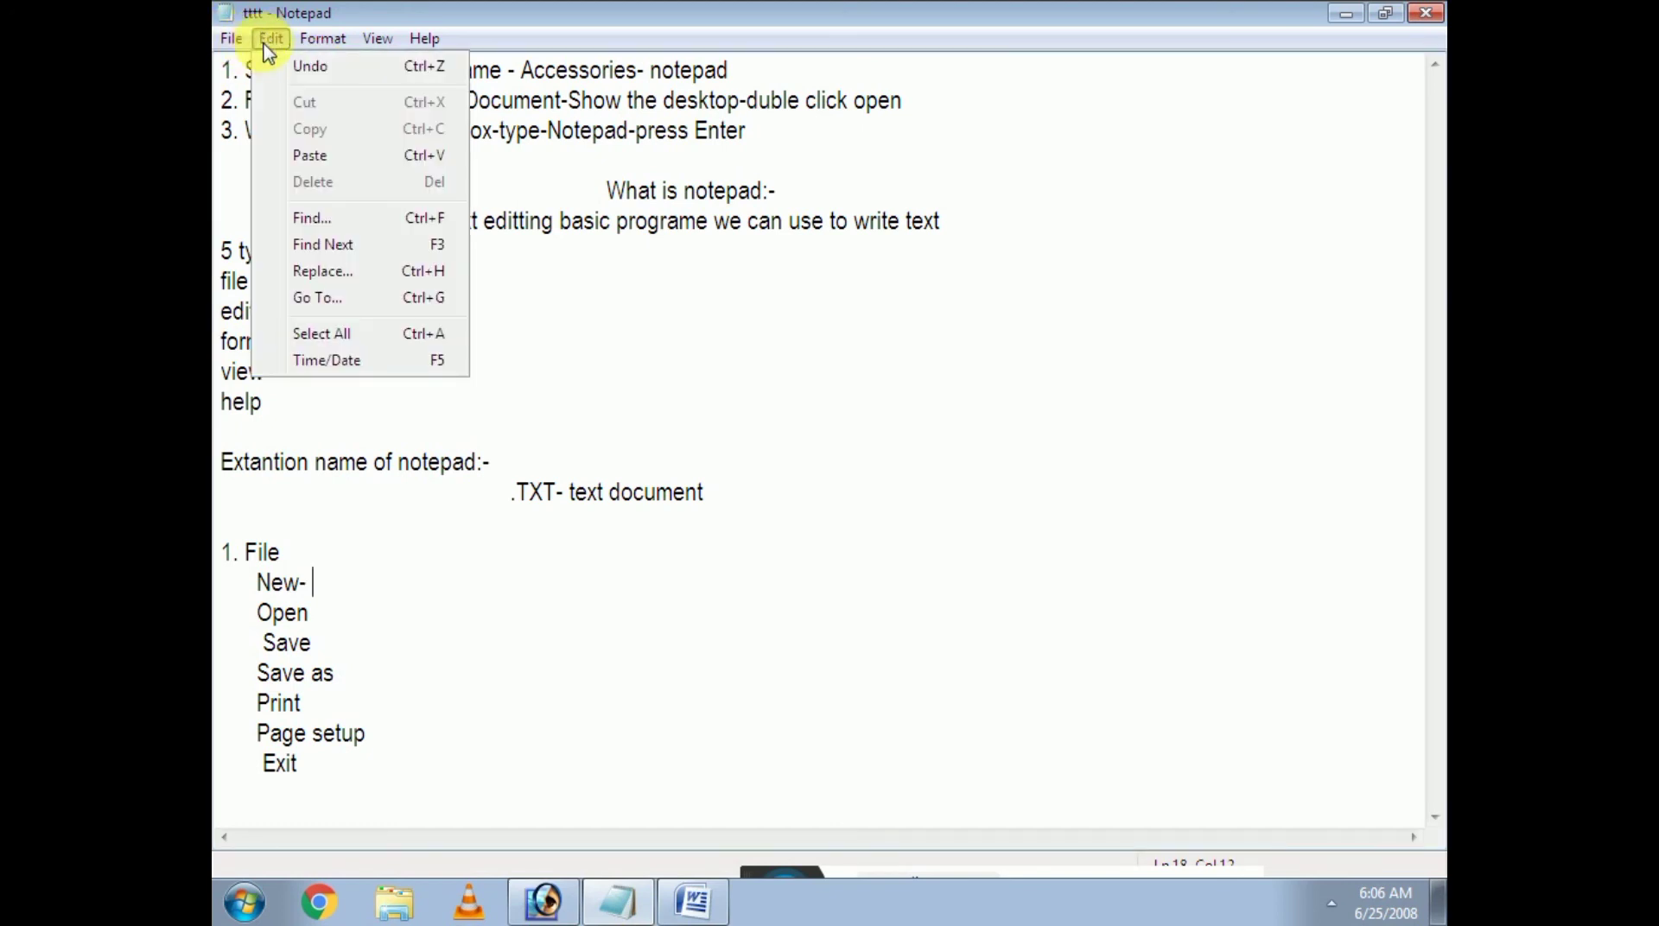
left_click(385, 650)
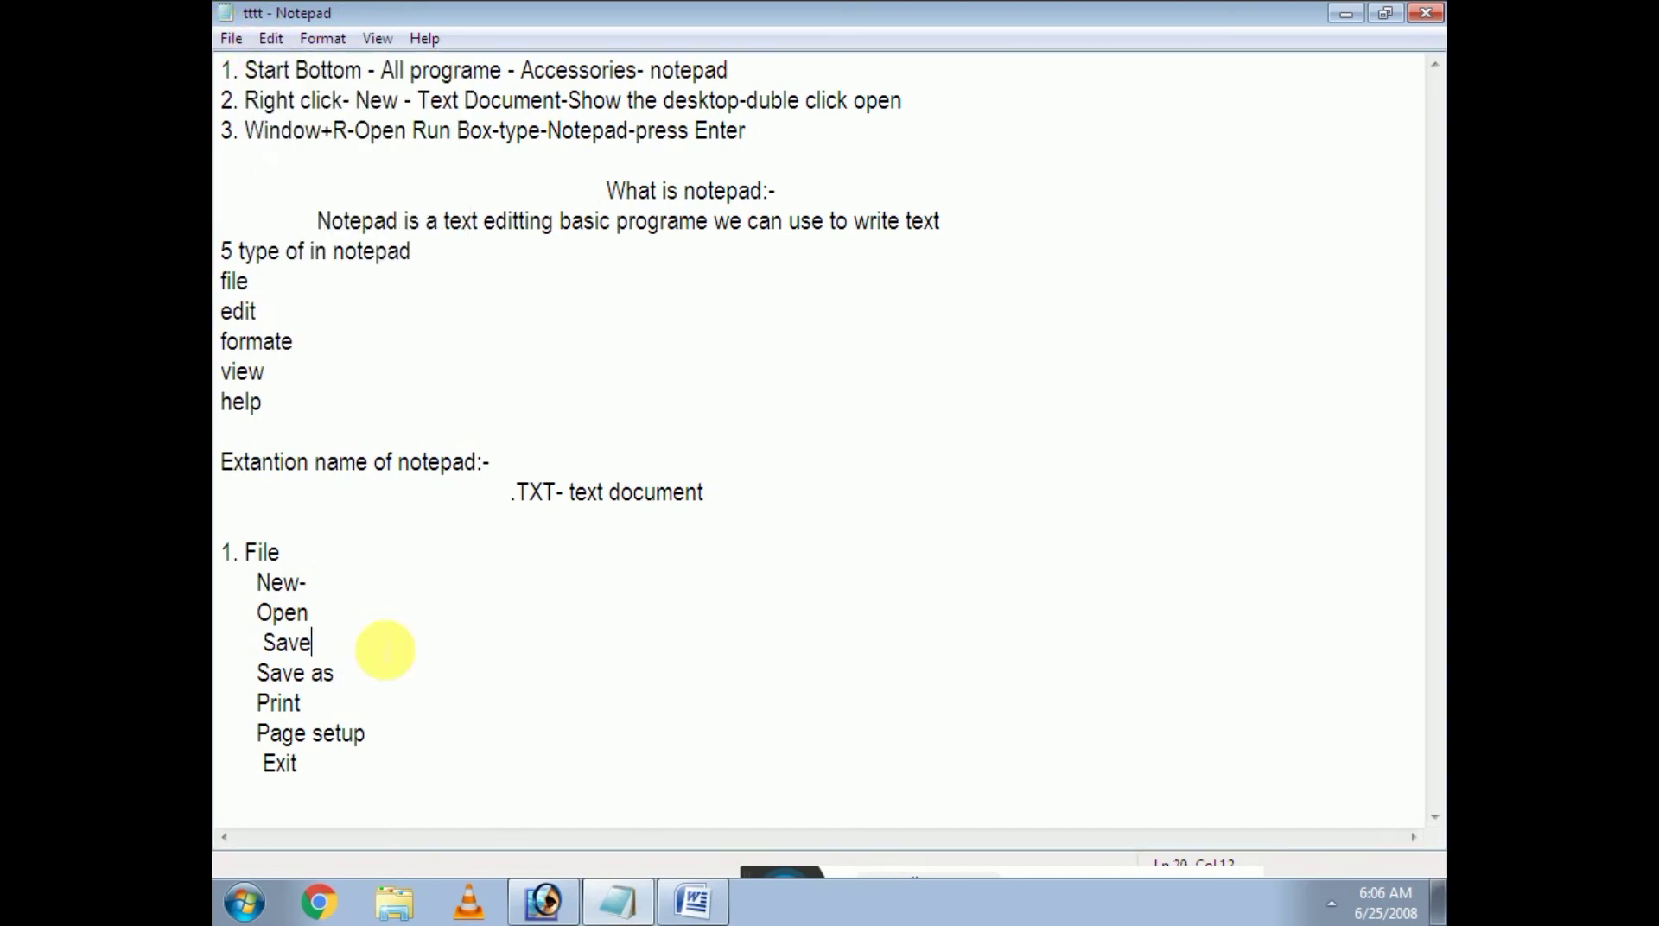
Select all the text in tttt and copy it
key("ctrl+a")
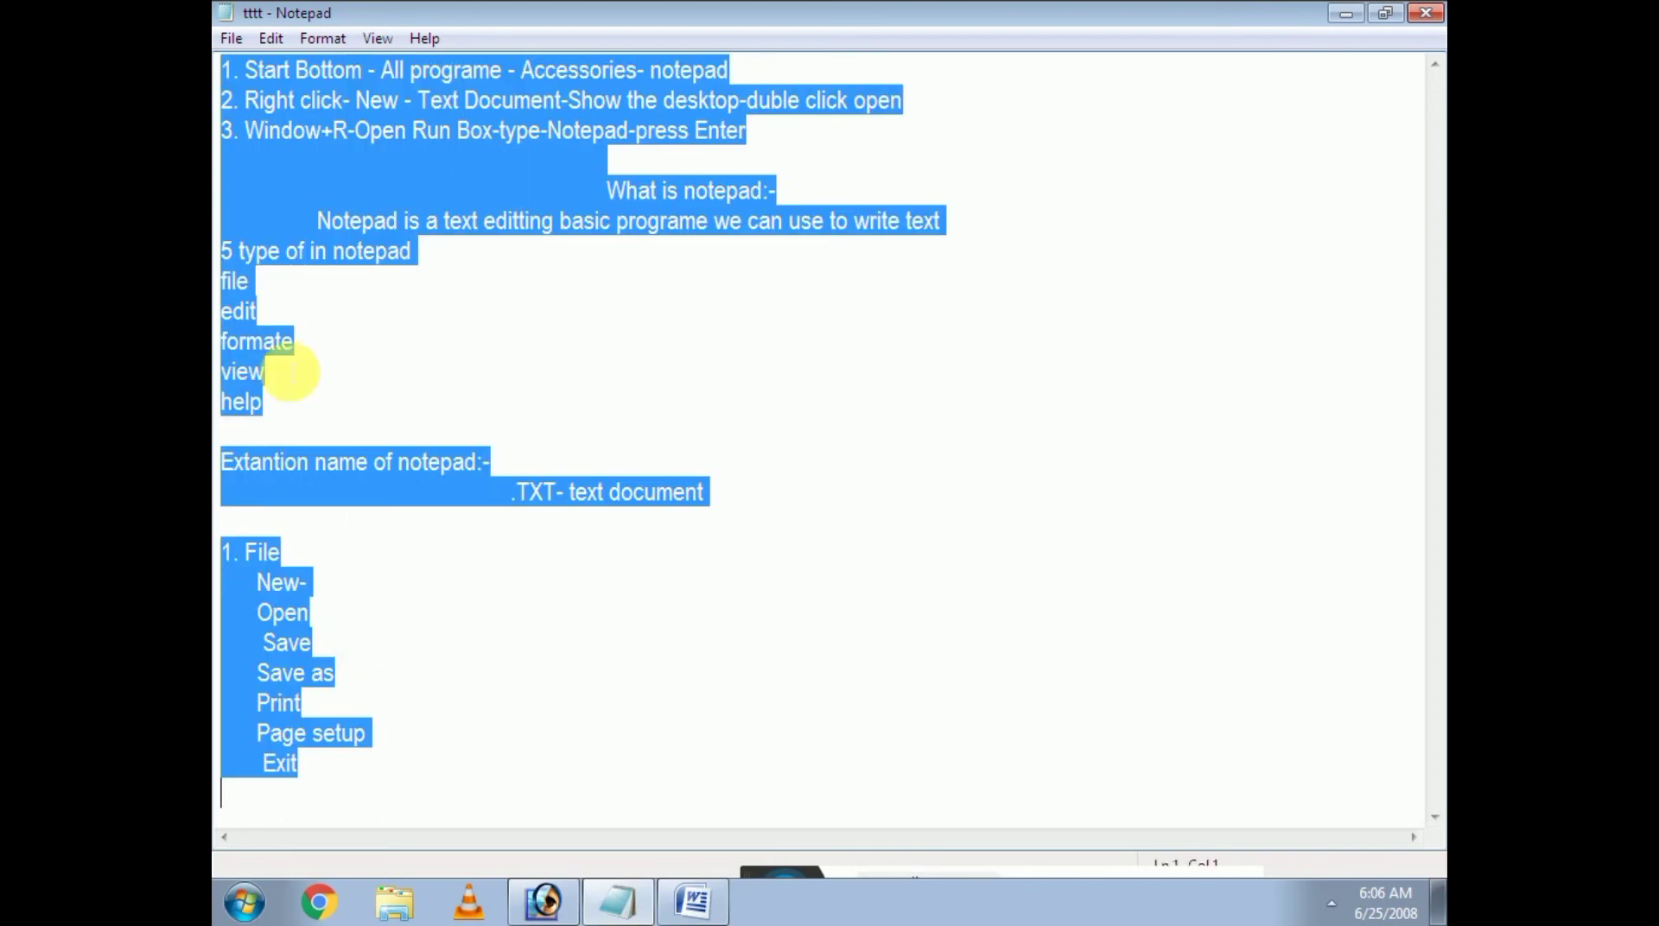
left_click(269, 39)
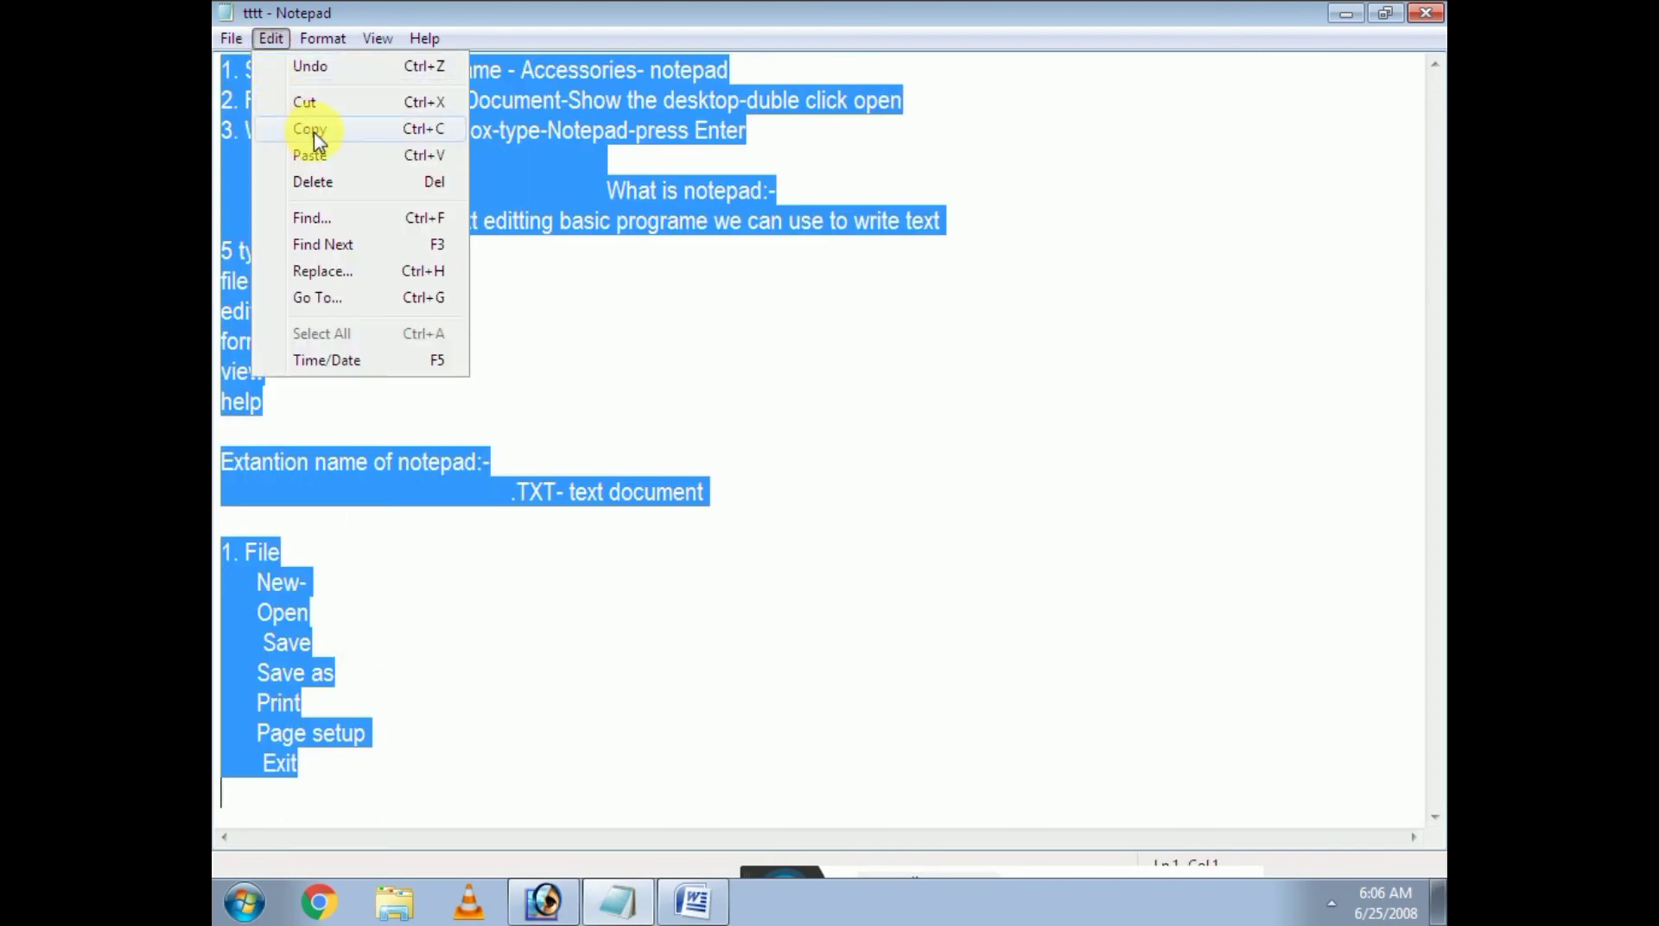
left_click(310, 128)
Start a new line after the Exit entry, paste the copied text there repeatedly, and review the added copies
left_click(377, 779)
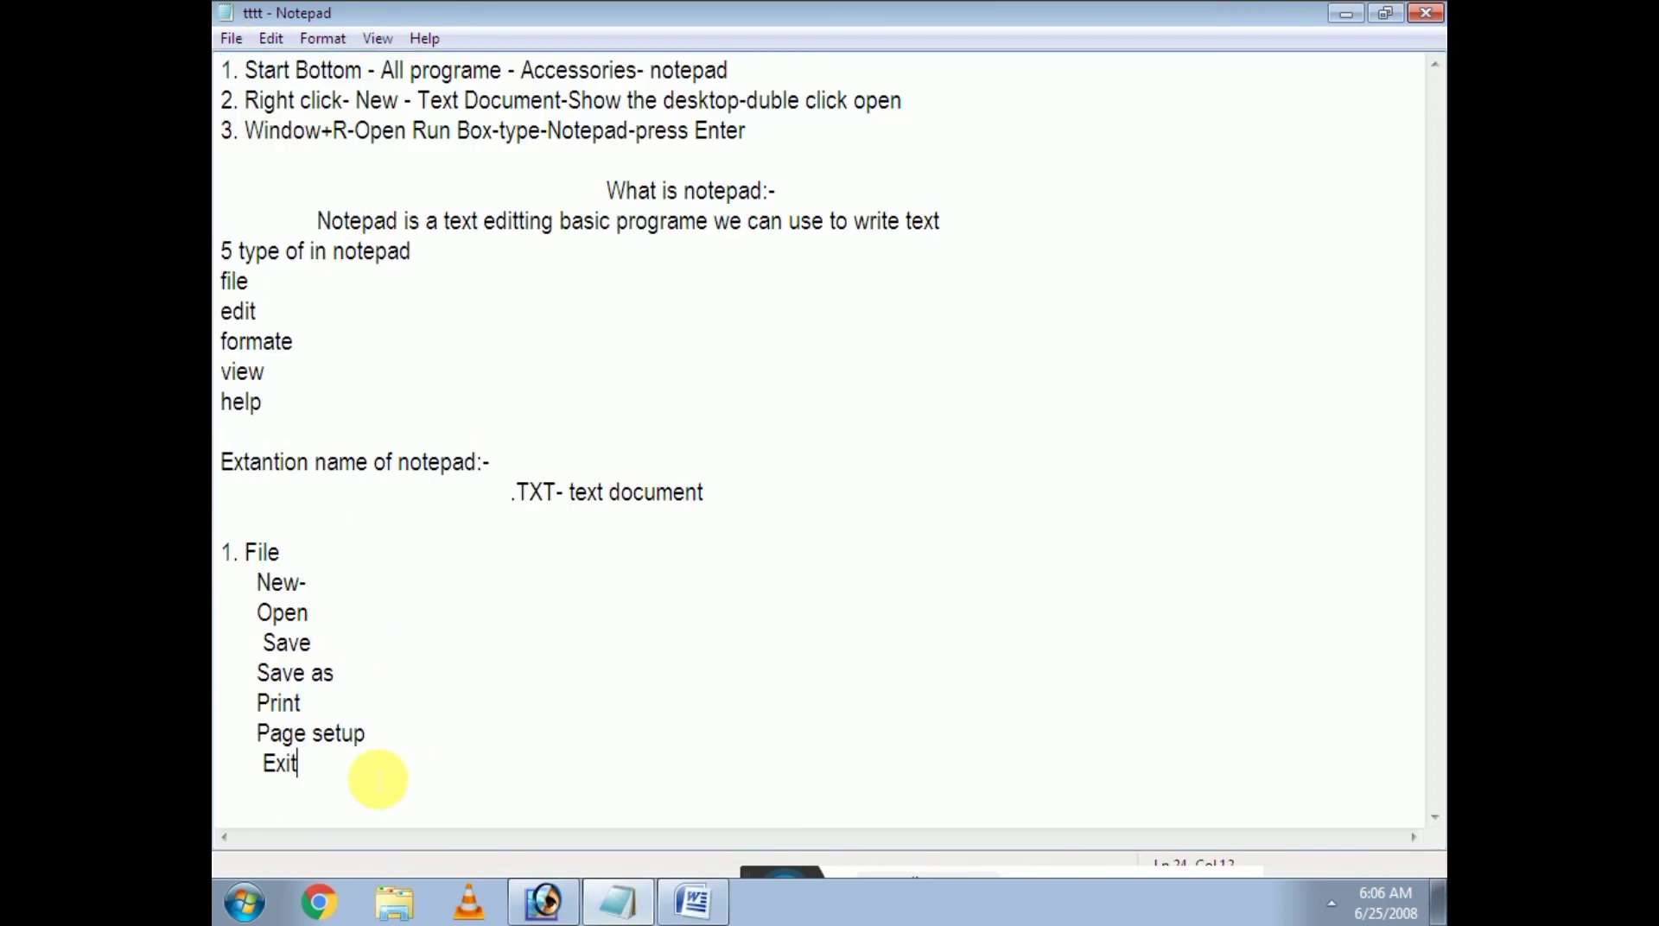
key("Return")
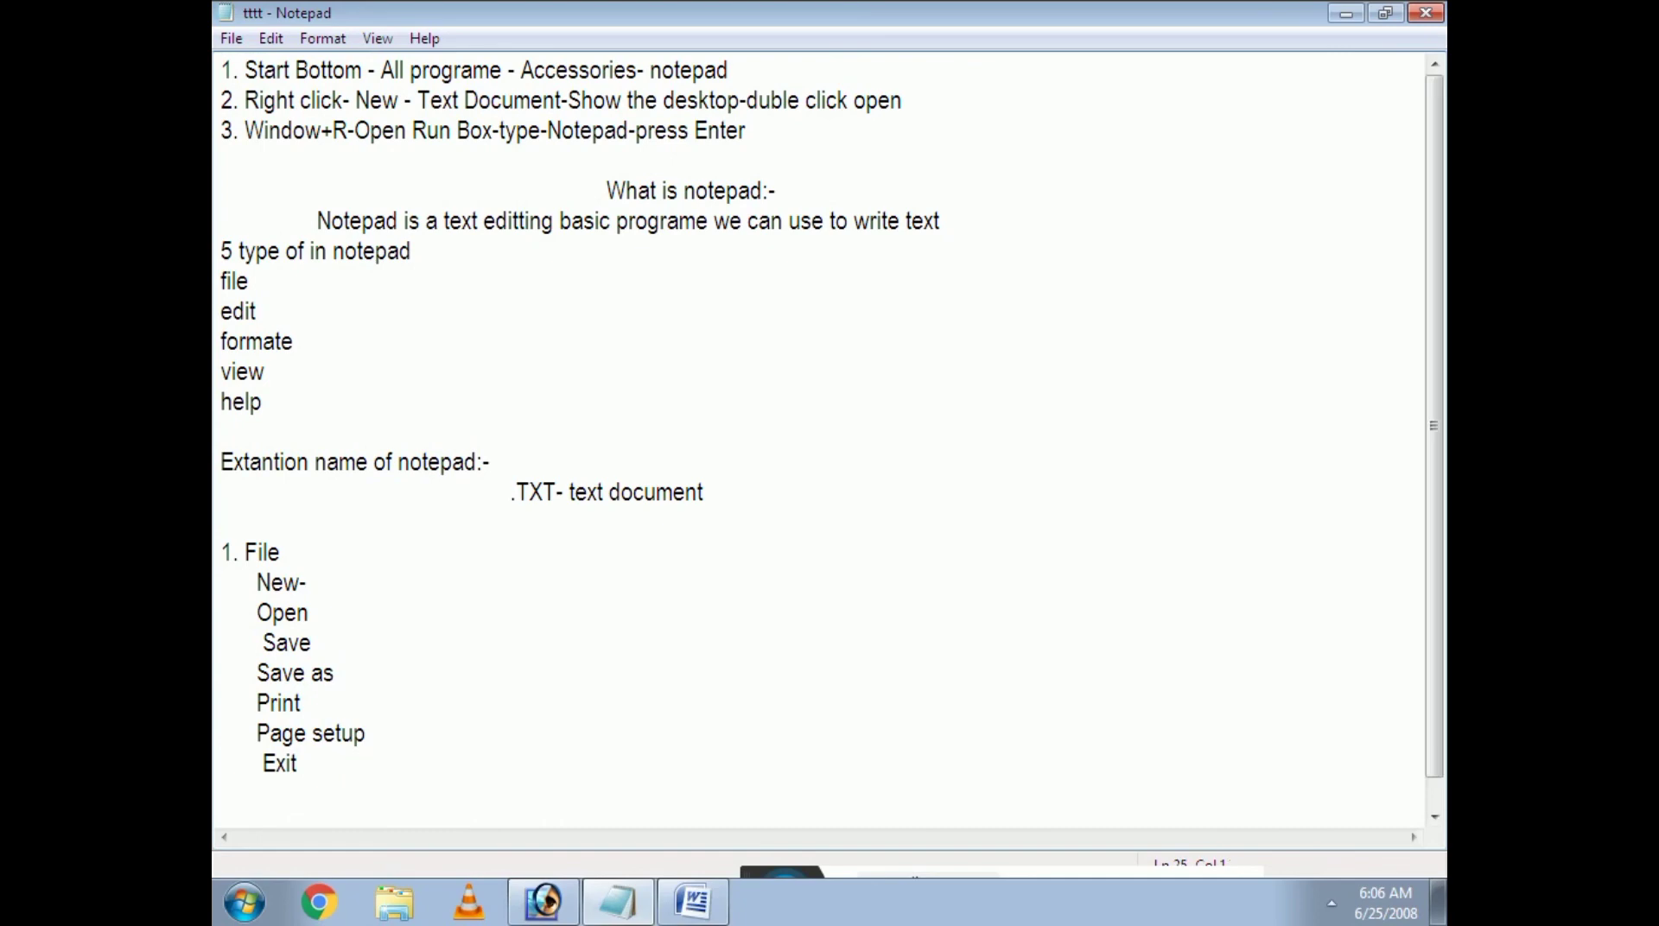
key("ctrl+v")
key("ctrl+v")
key("ctrl+v")
key("ctrl+v")
key("ctrl+v")
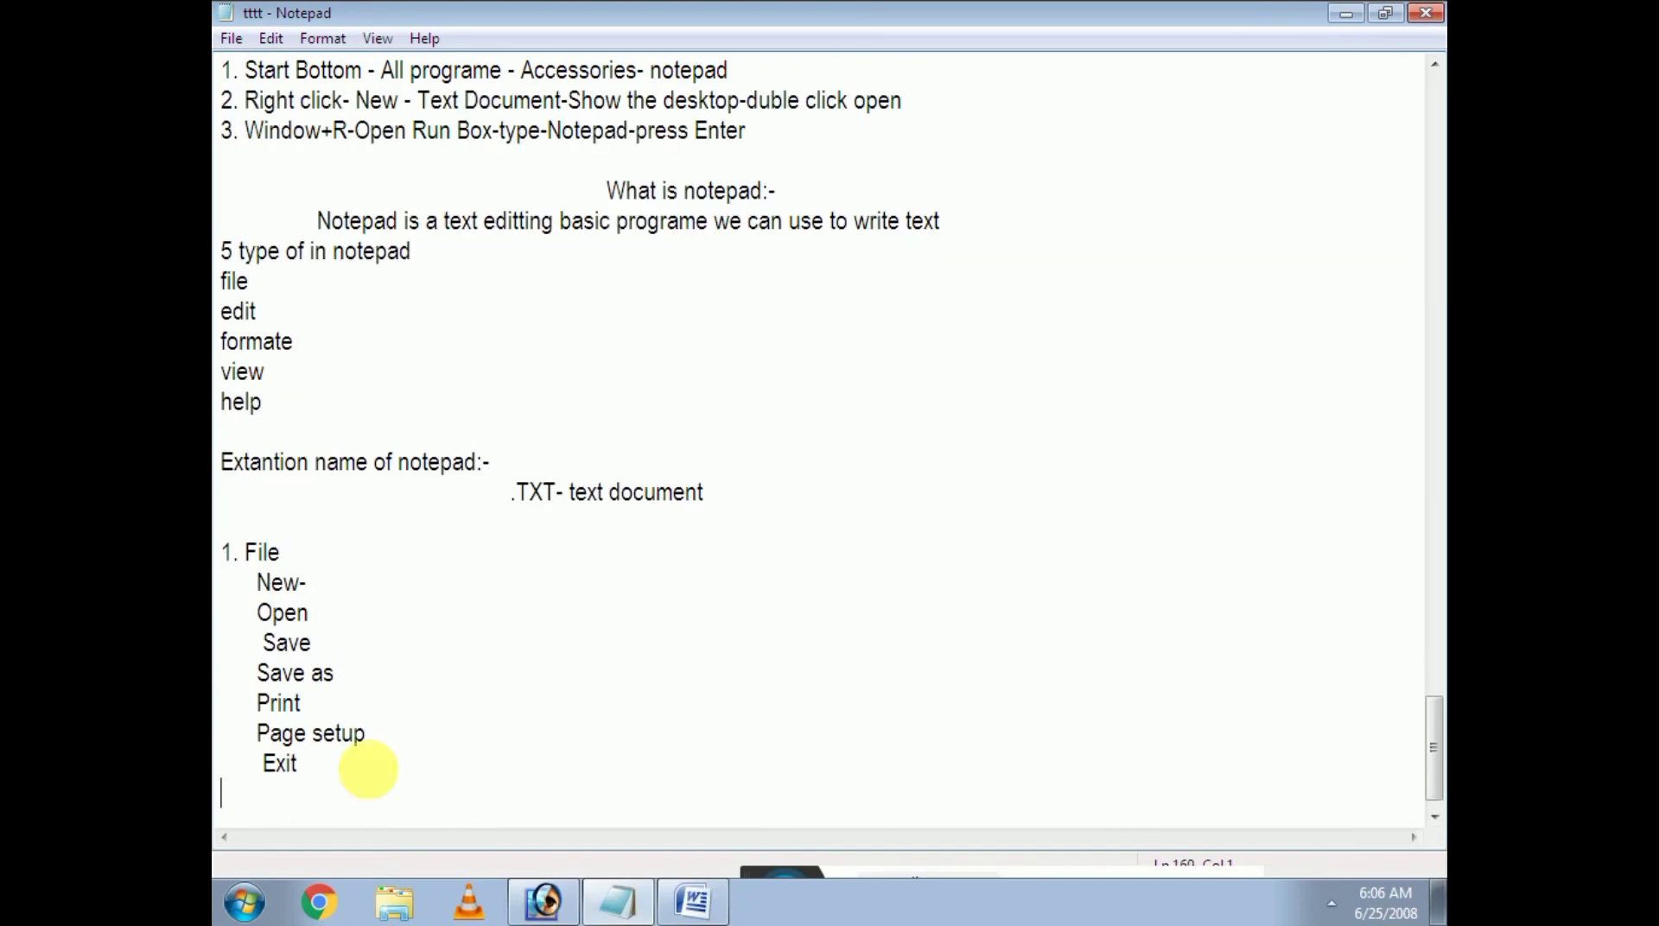
key("ctrl+v")
key("ctrl+v")
key("ctrl+v")
key("ctrl+v")
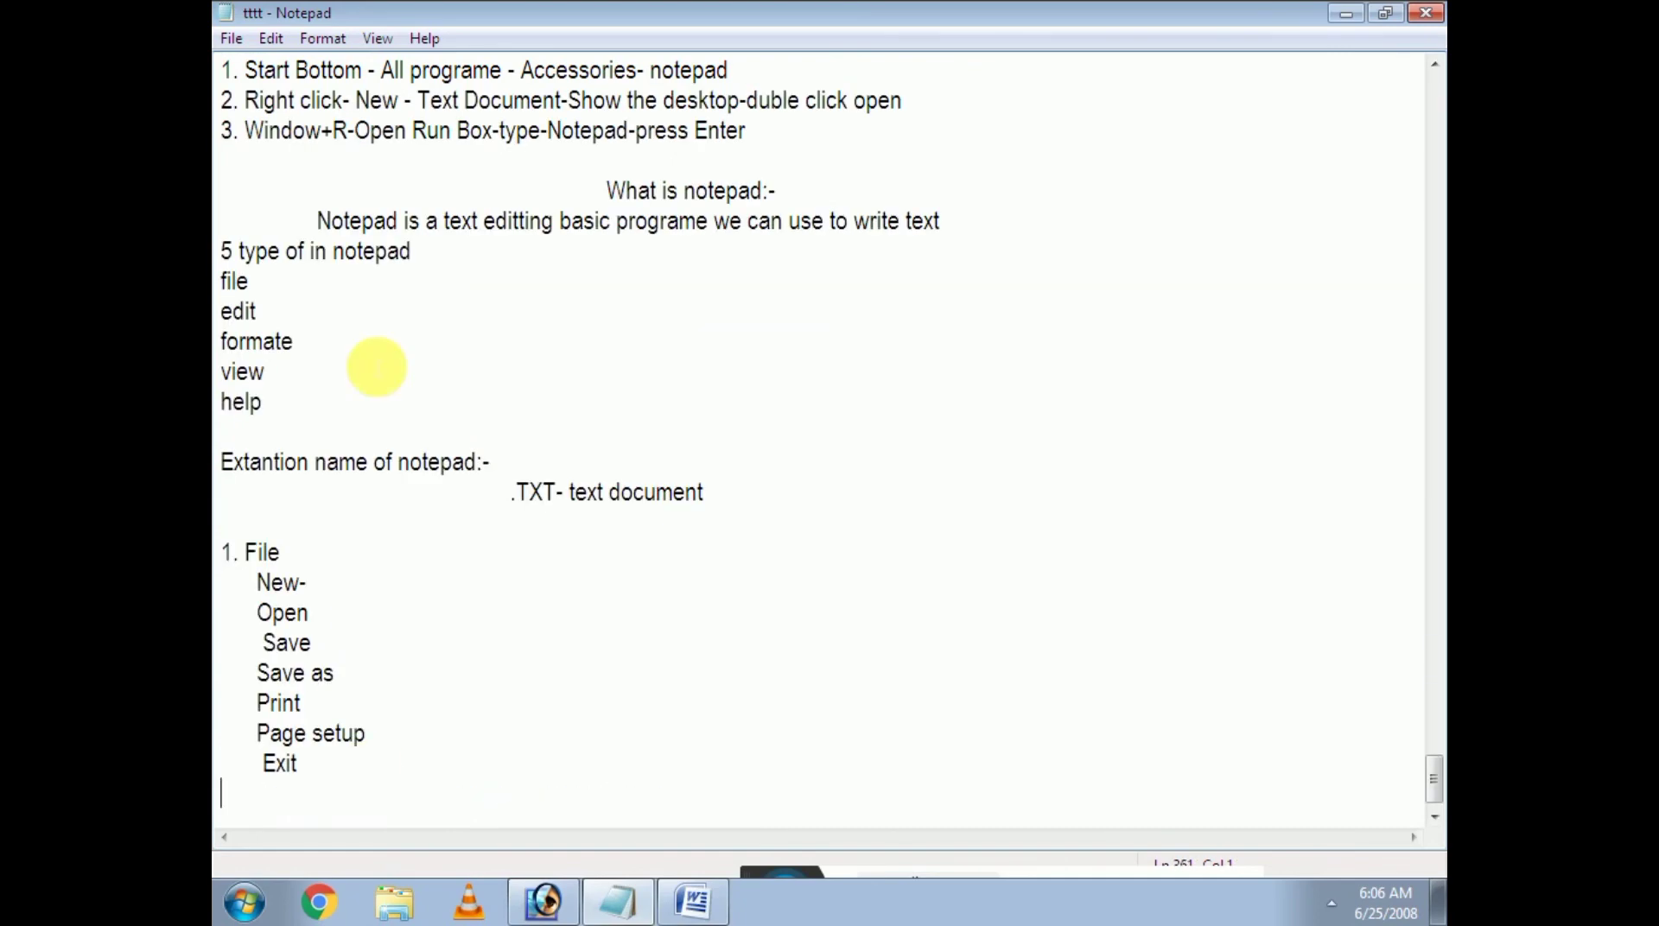
left_click_drag(1433, 767, 1338, 199)
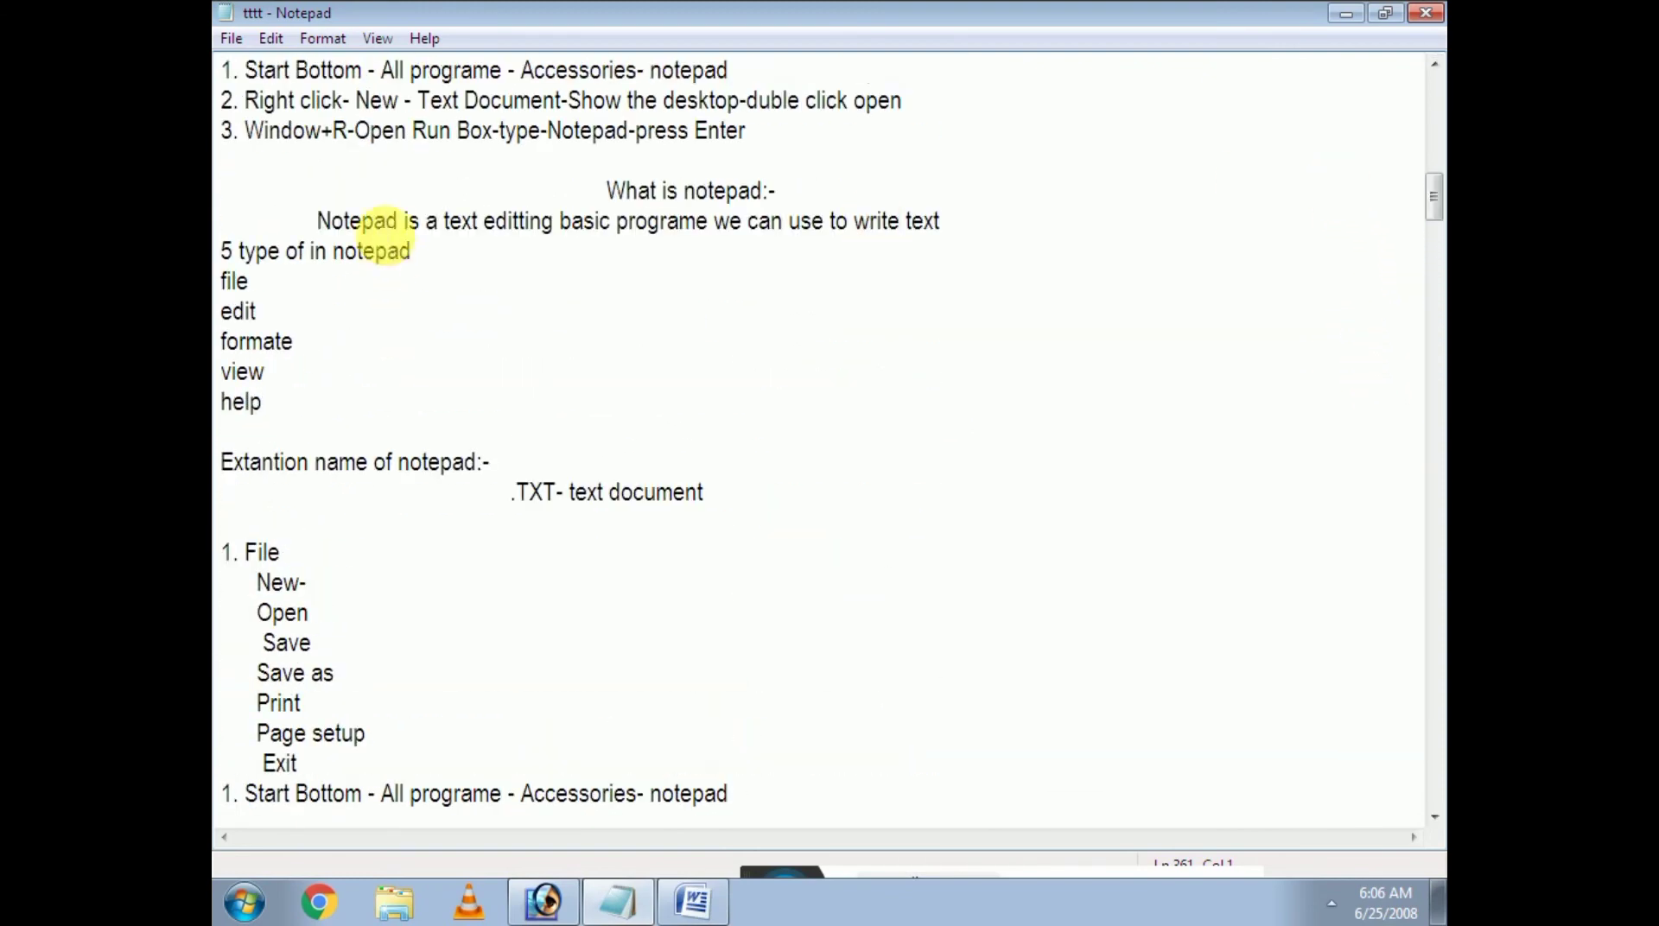
left_click(270, 38)
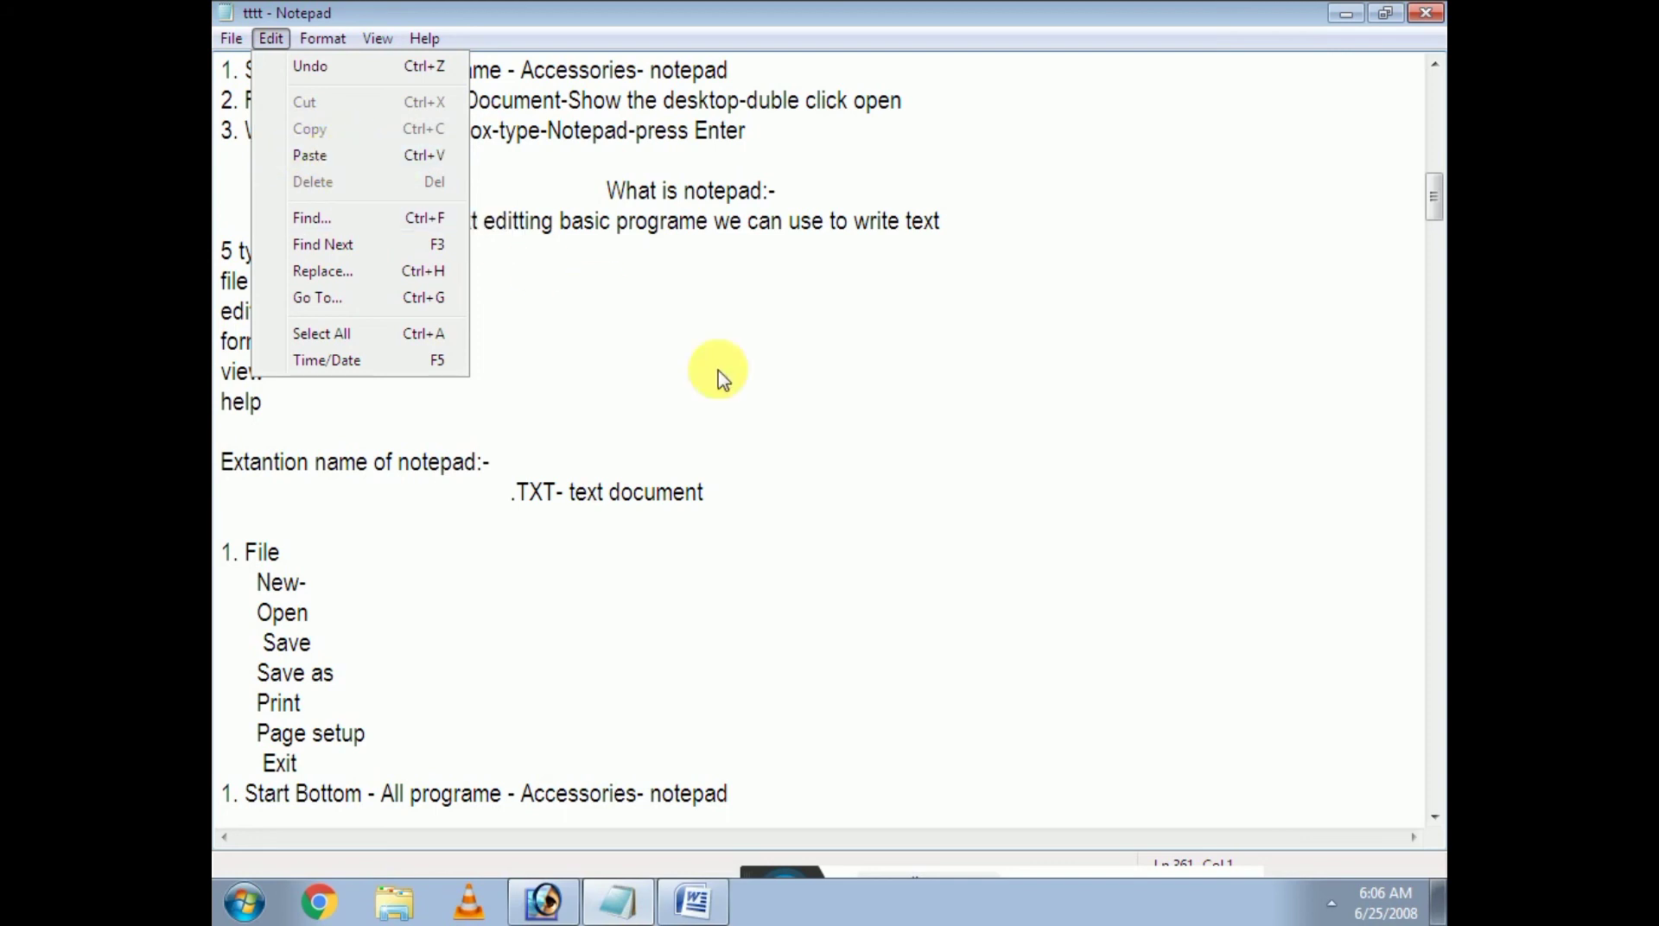
left_click(752, 387)
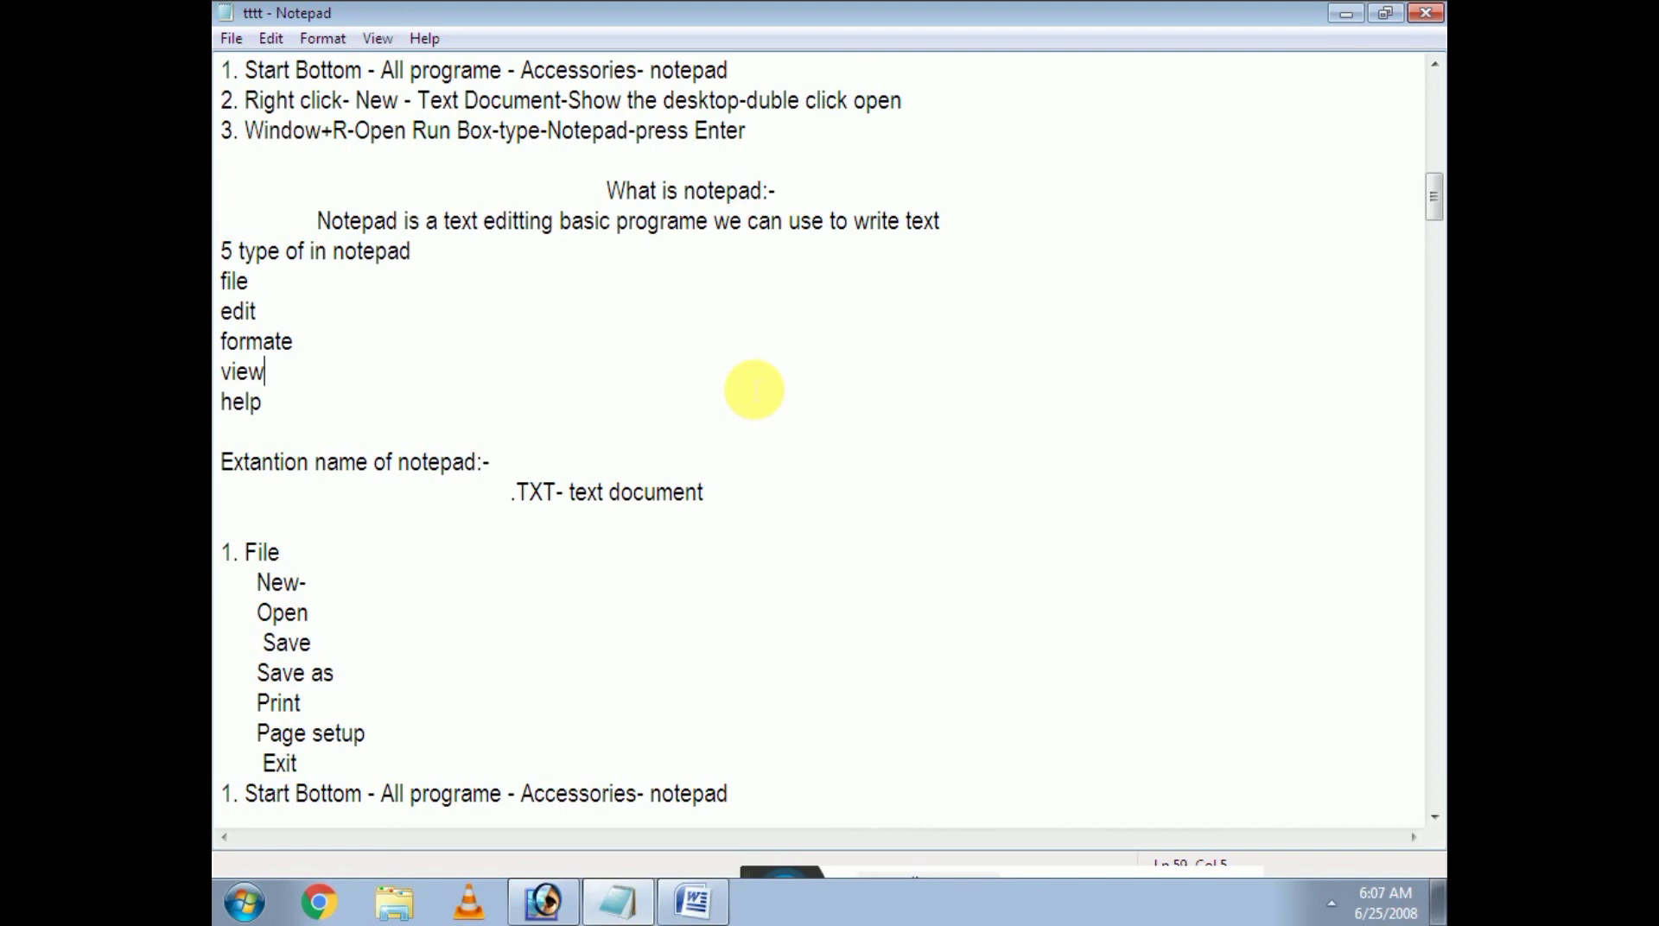
left_click(269, 41)
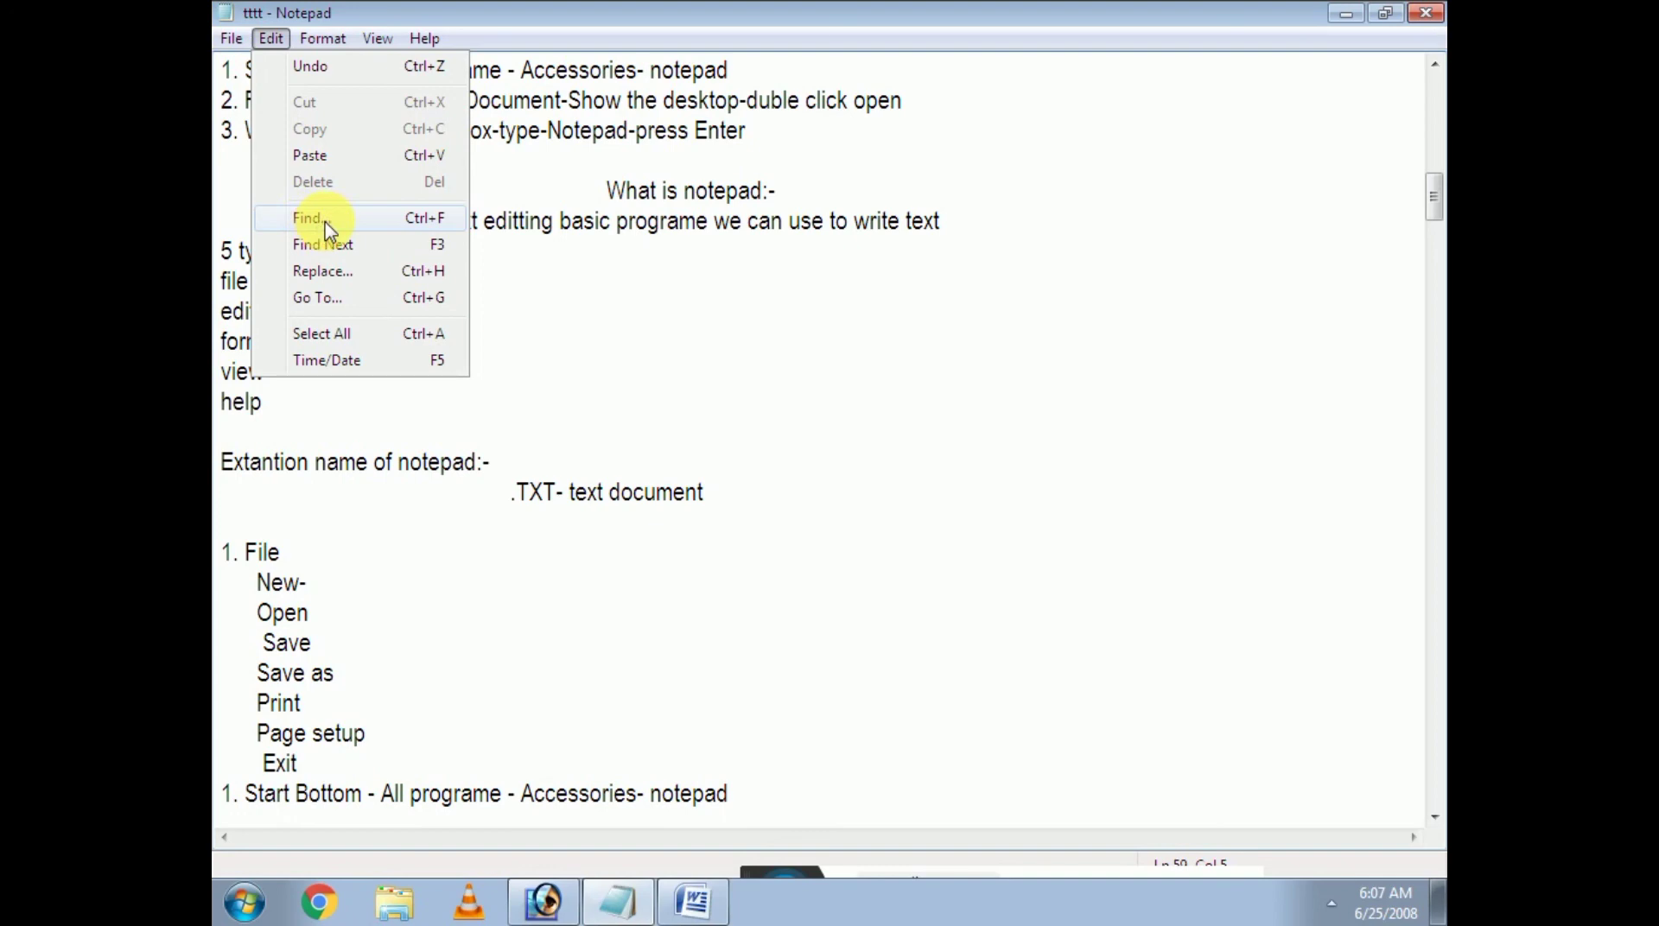
left_click(648, 308)
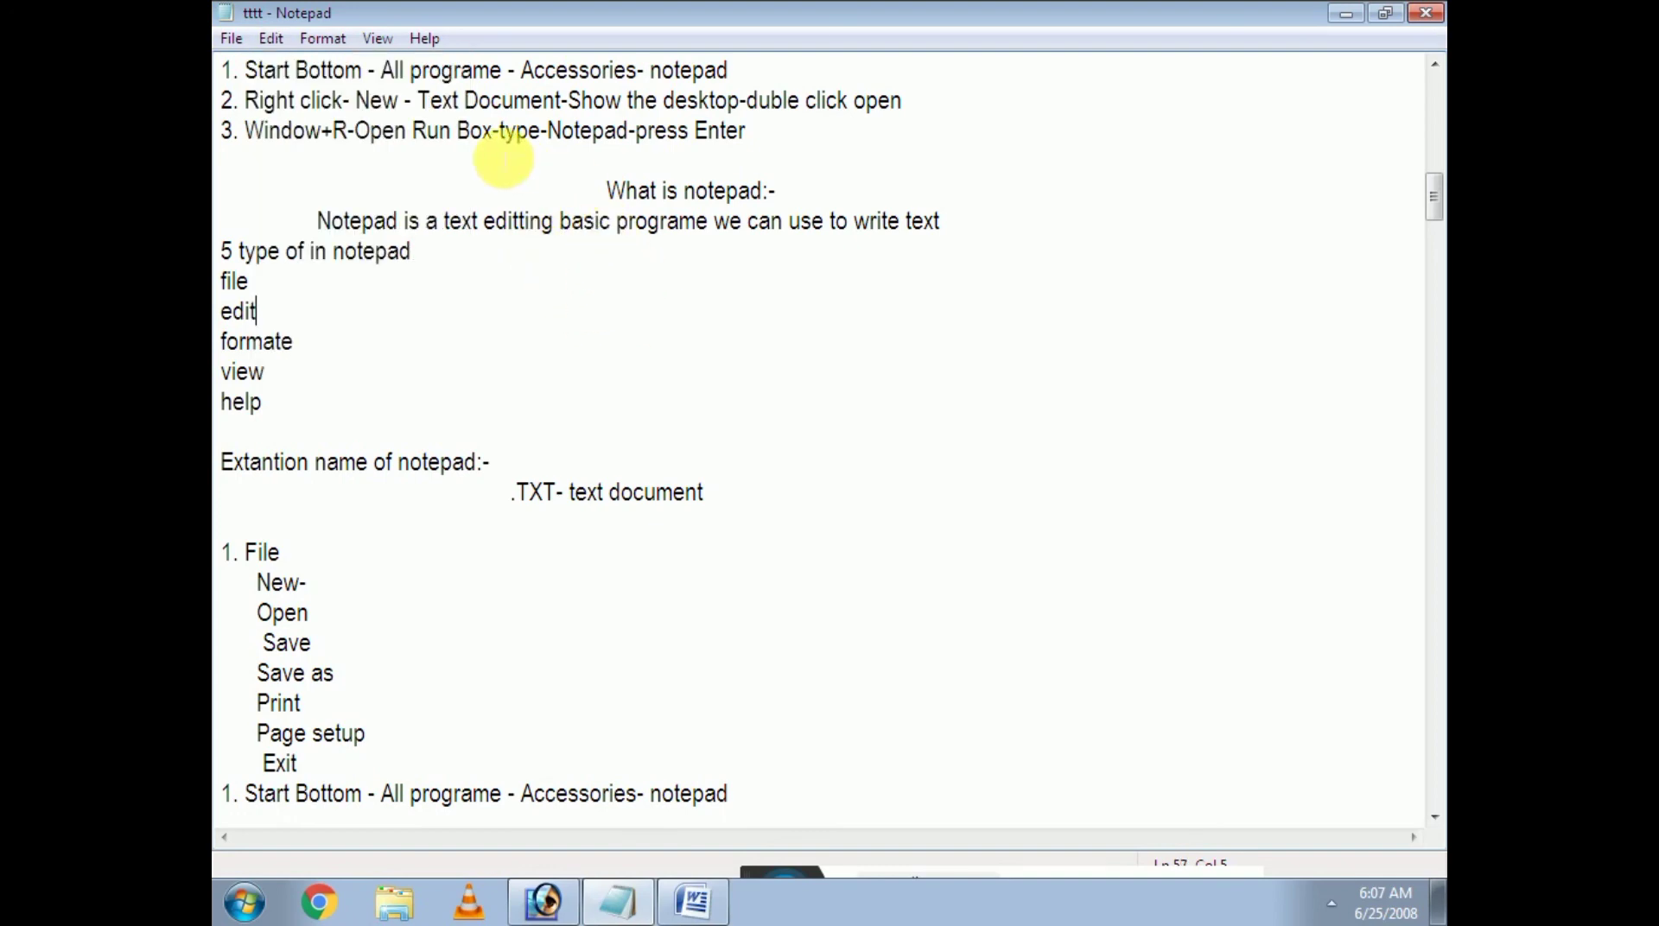
Find the letter "e" with the search direction set to Up, step through several occurrences, and close the search
left_click(270, 38)
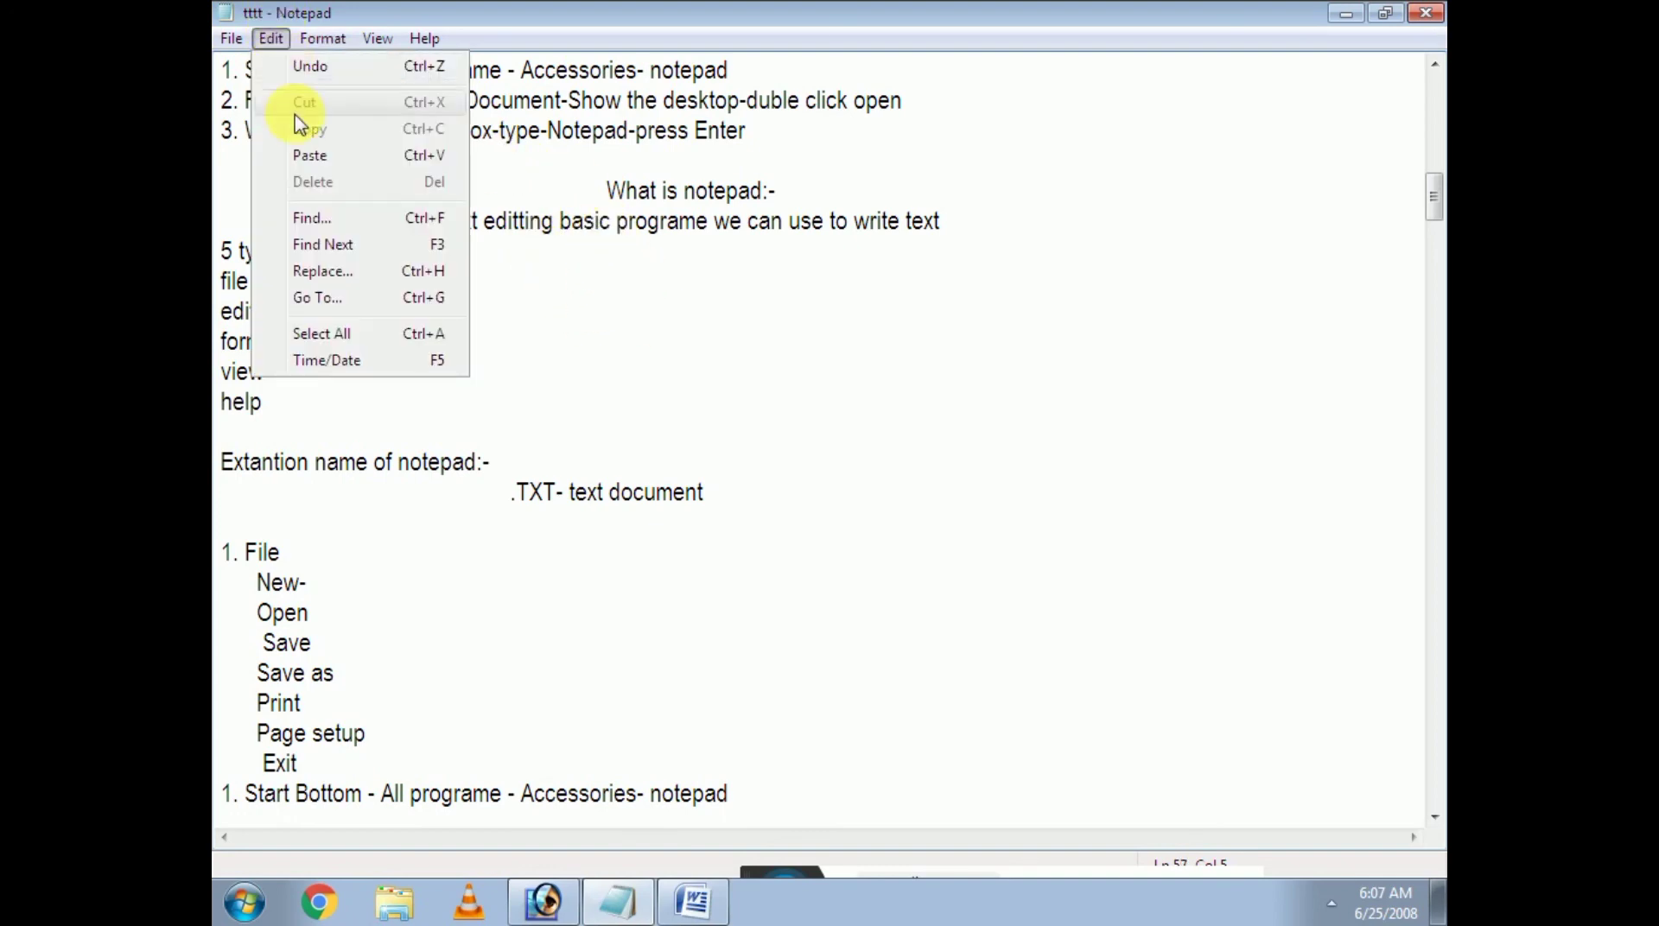
left_click(311, 218)
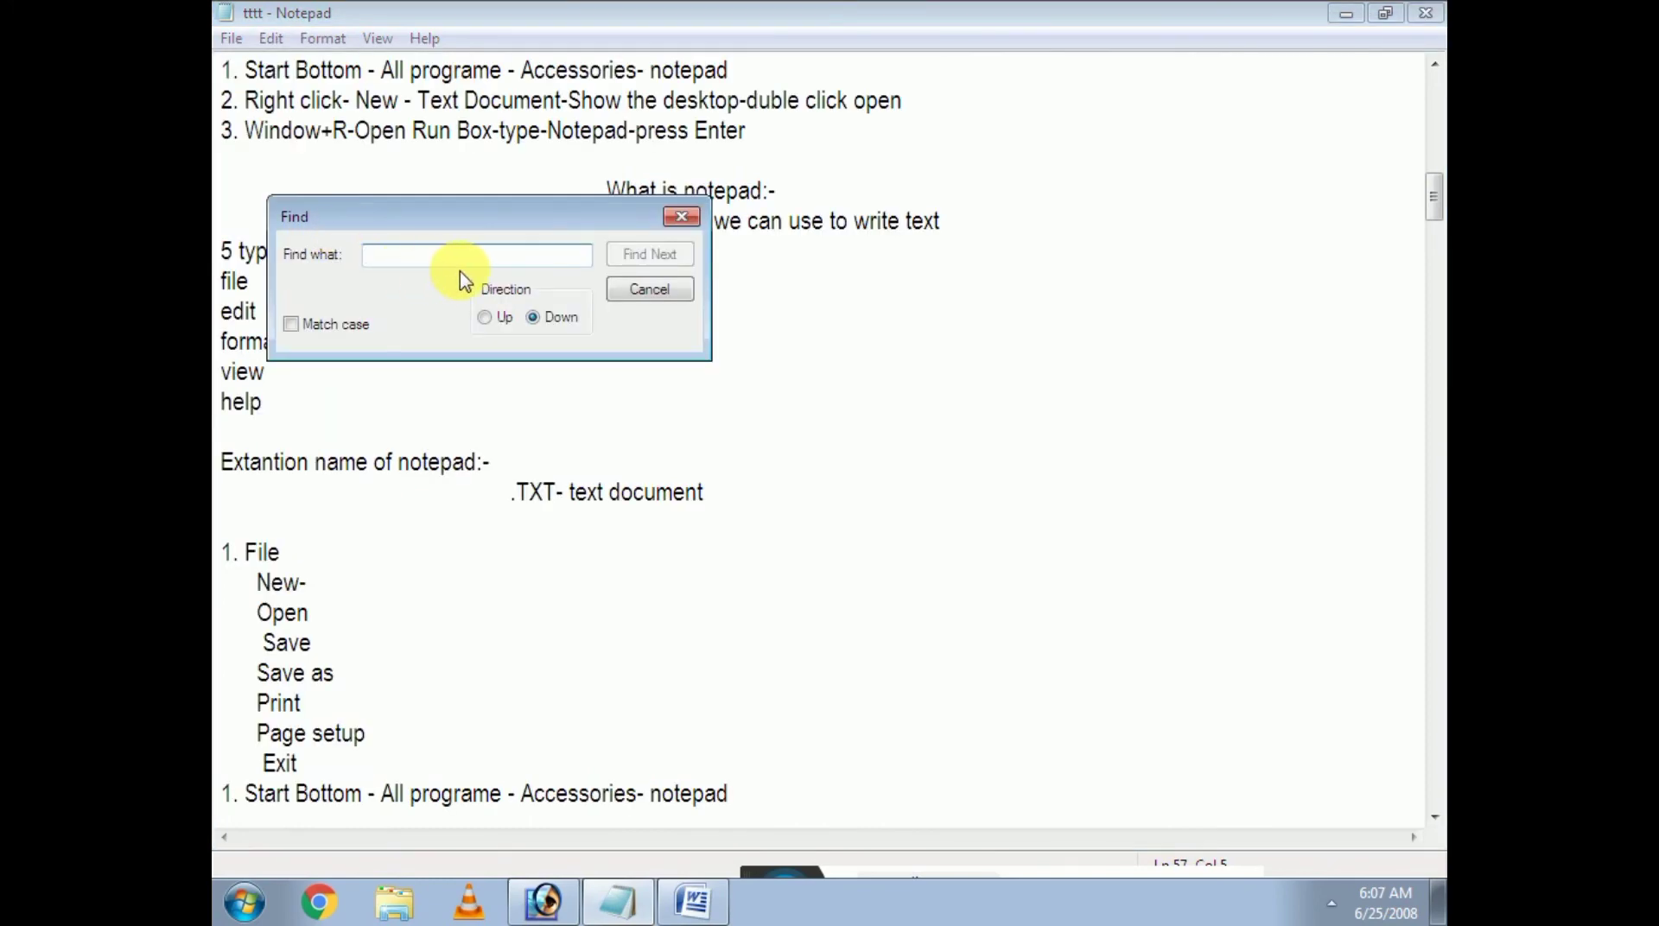
type("e")
left_click_drag(434, 230, 1002, 251)
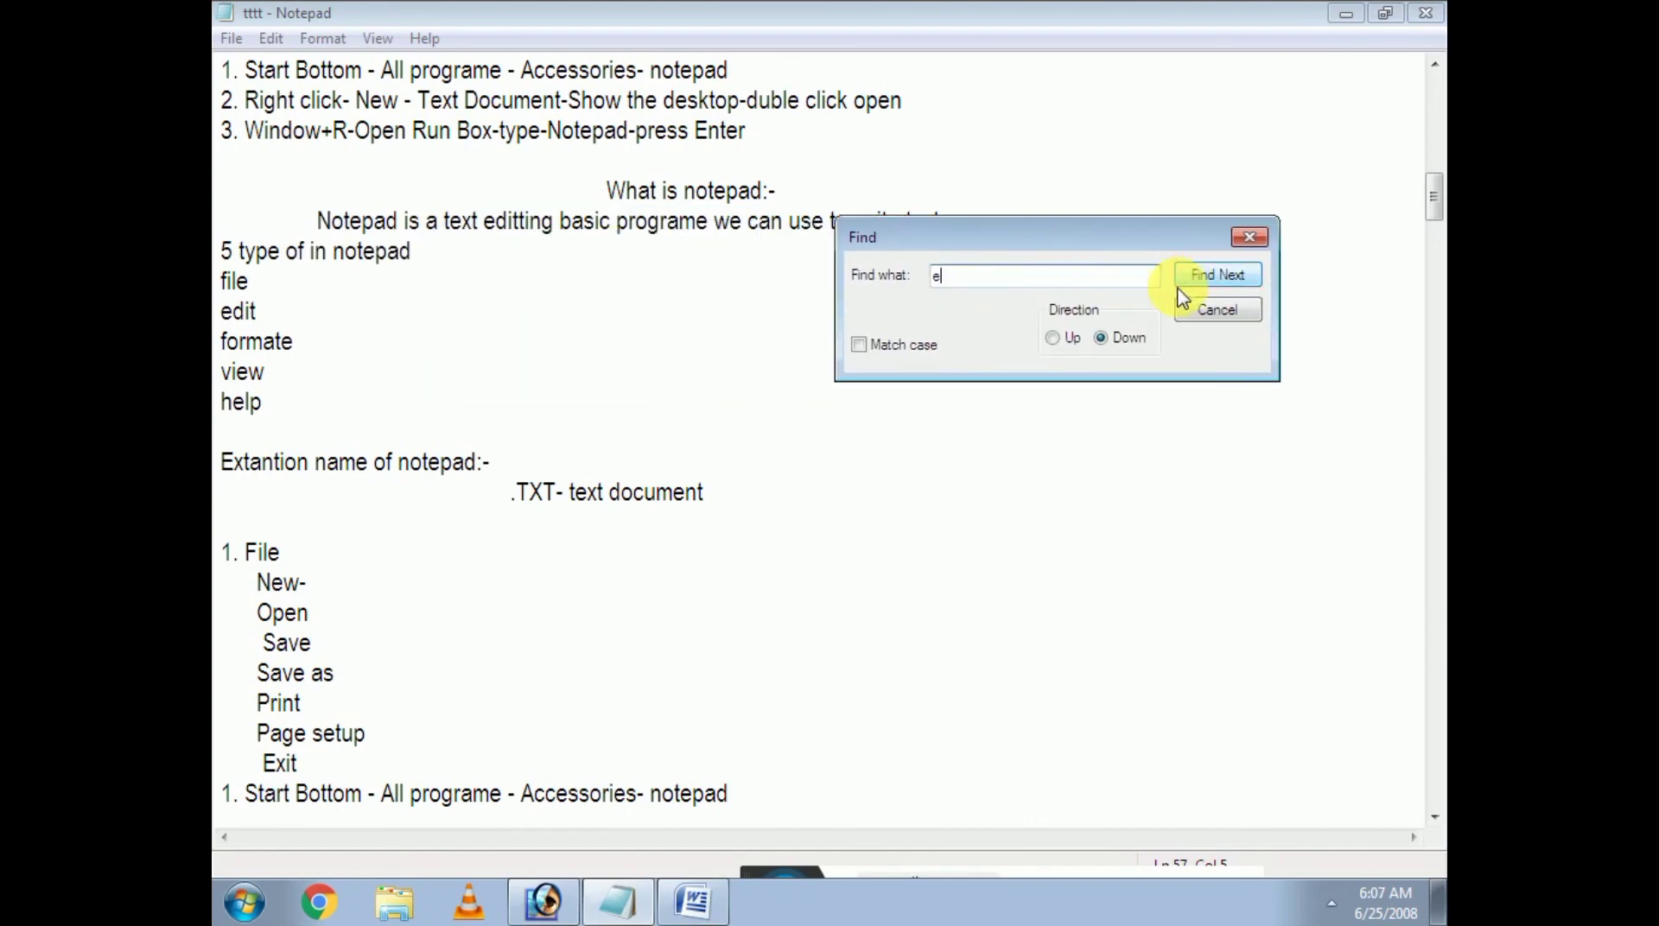
left_click(1051, 338)
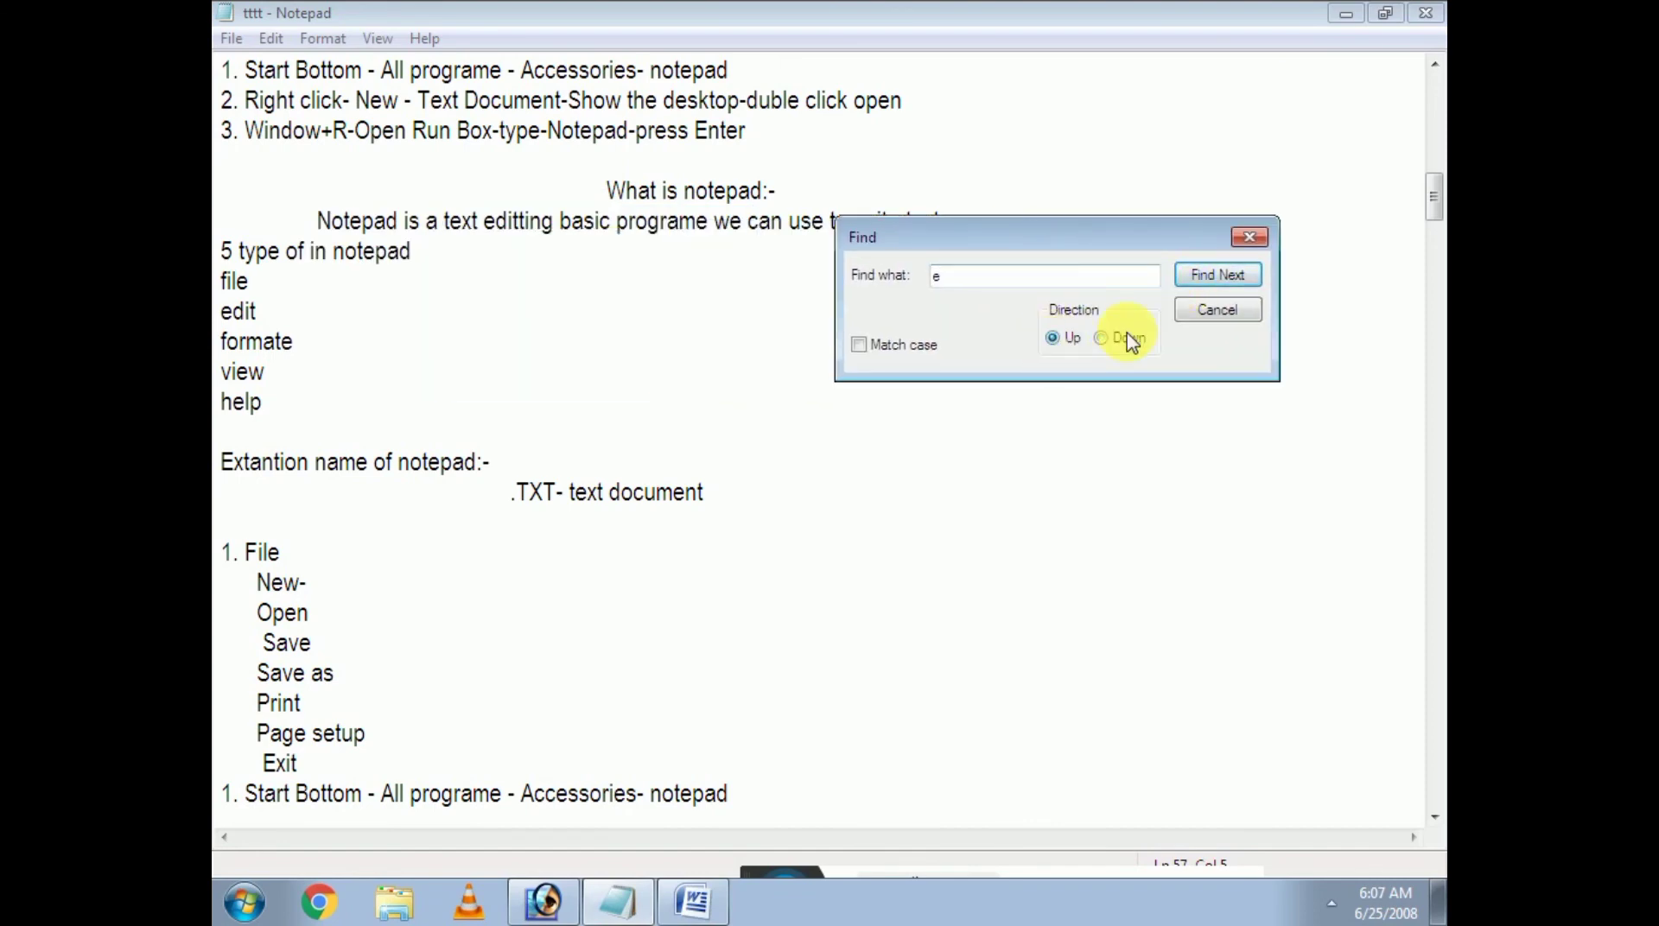
left_click(1207, 283)
left_click(1206, 284)
left_click(1206, 284)
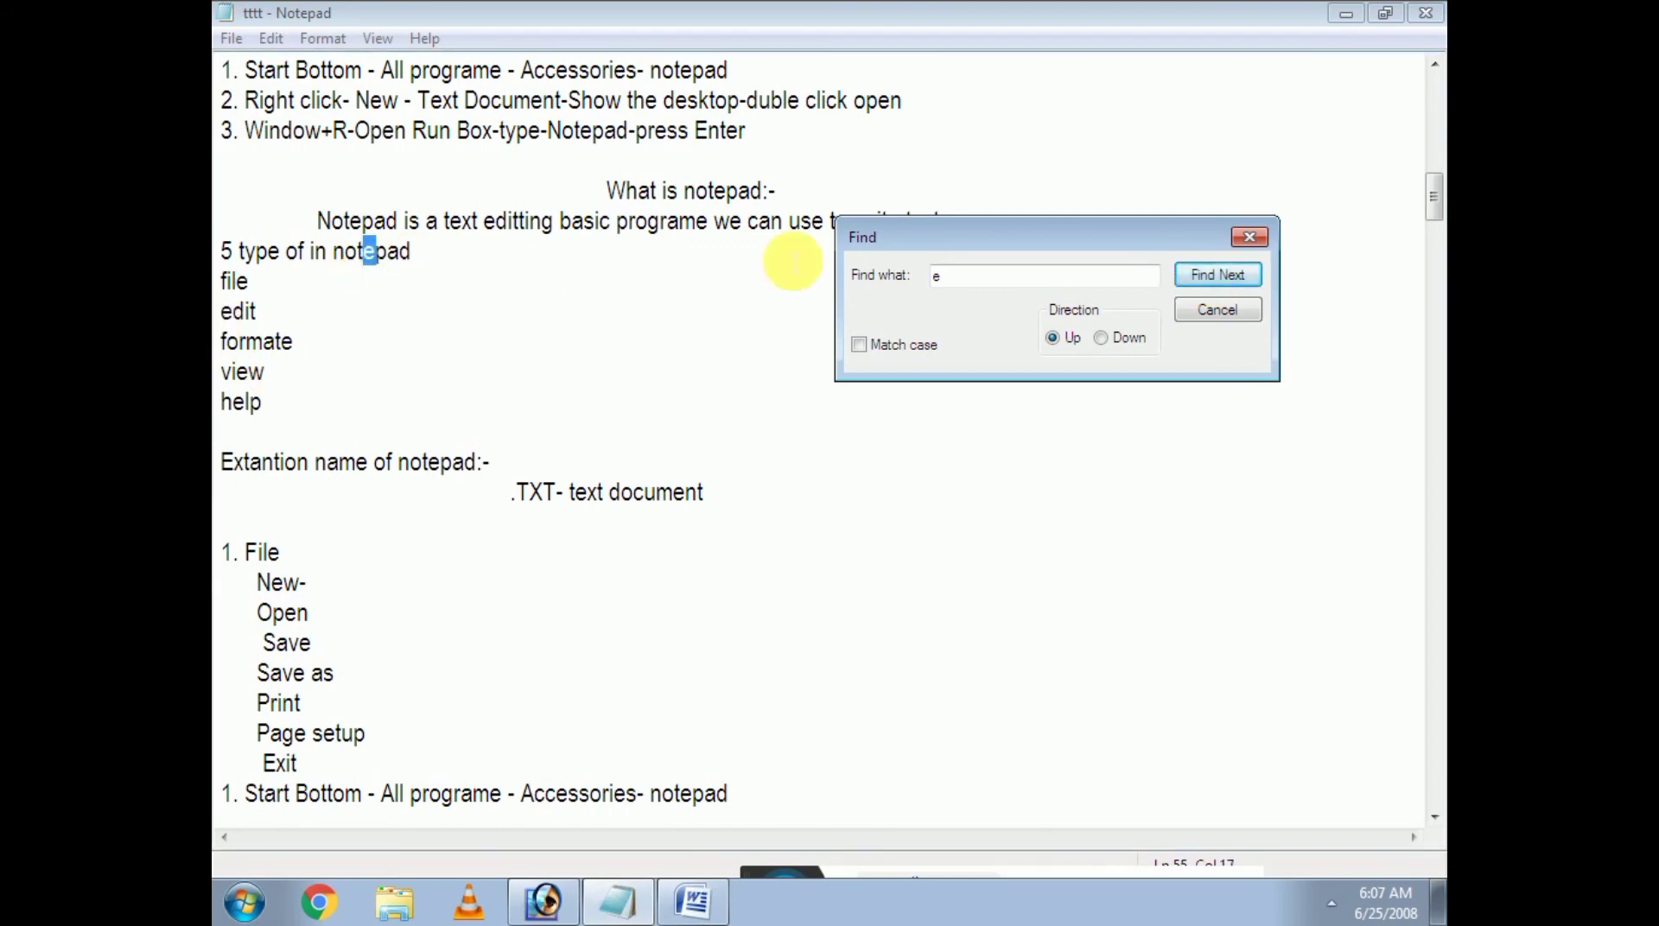
left_click(1207, 284)
left_click(1206, 283)
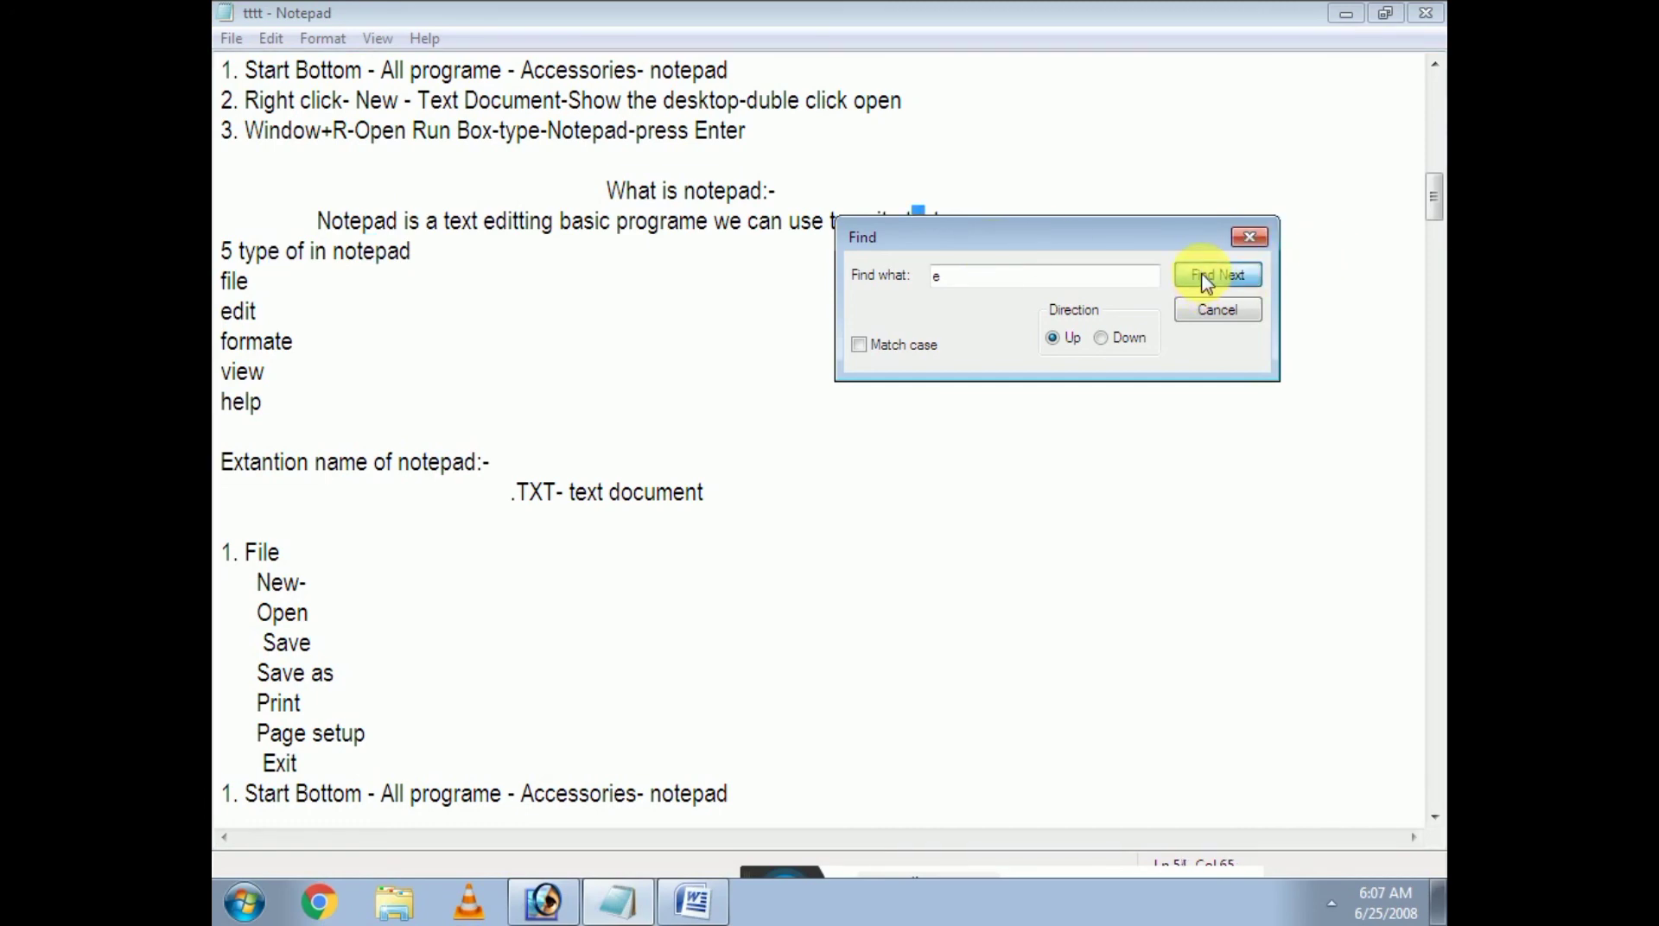
left_click(1207, 283)
left_click(1206, 284)
left_click(1206, 283)
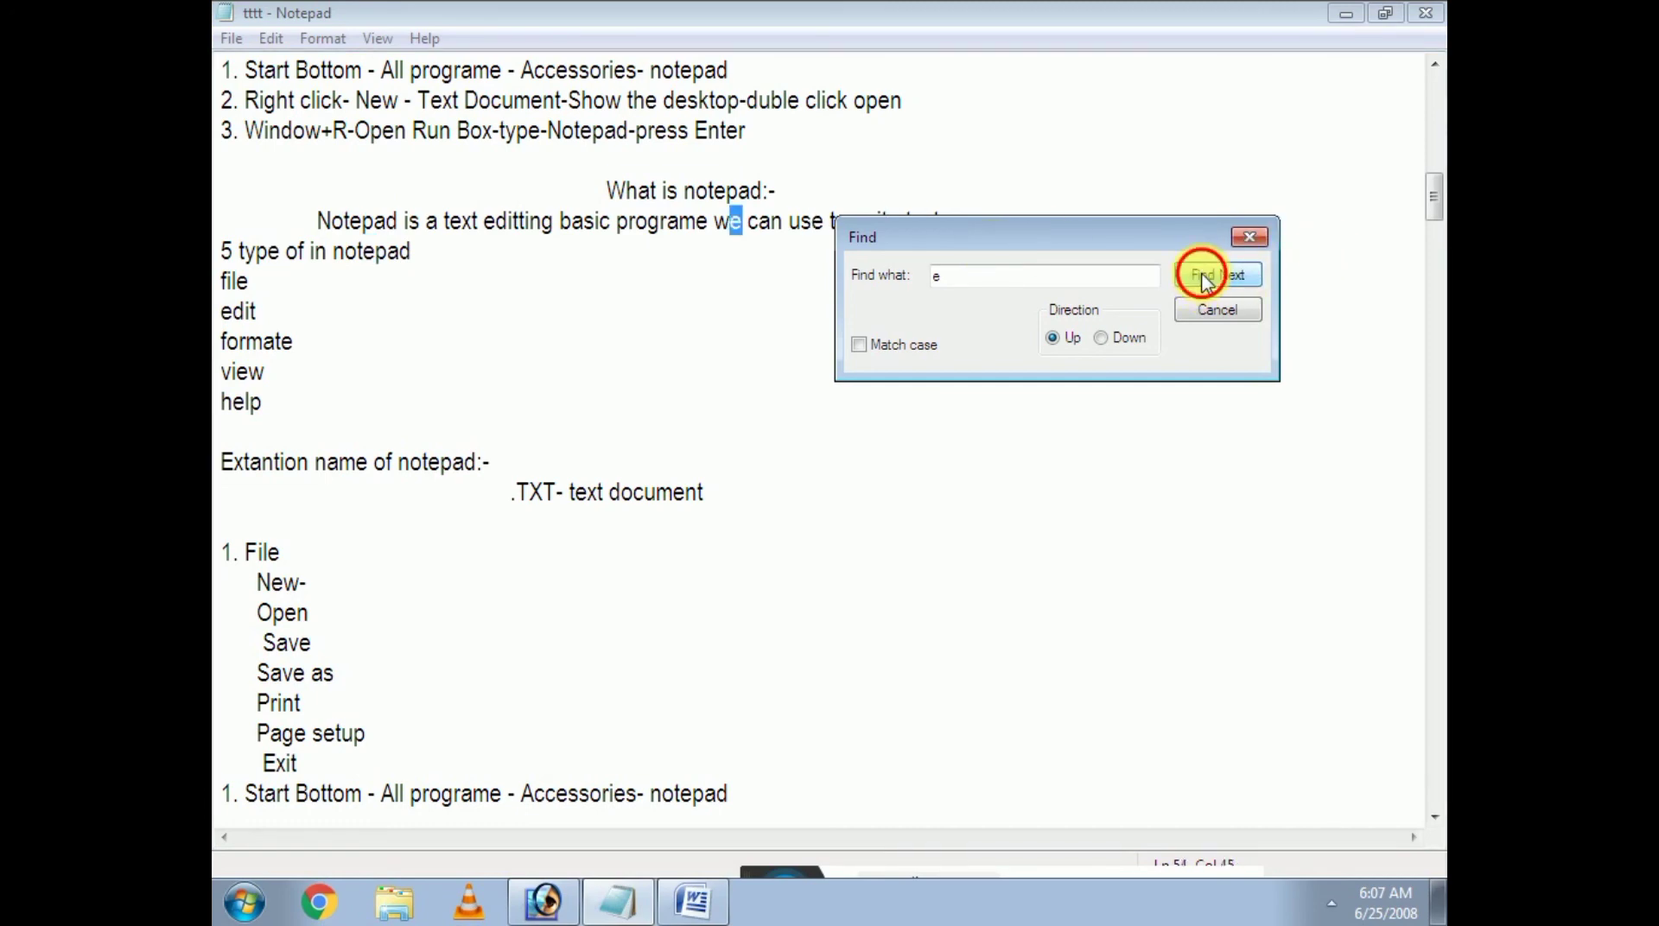
left_click(1207, 285)
left_click(1207, 286)
left_click(1208, 288)
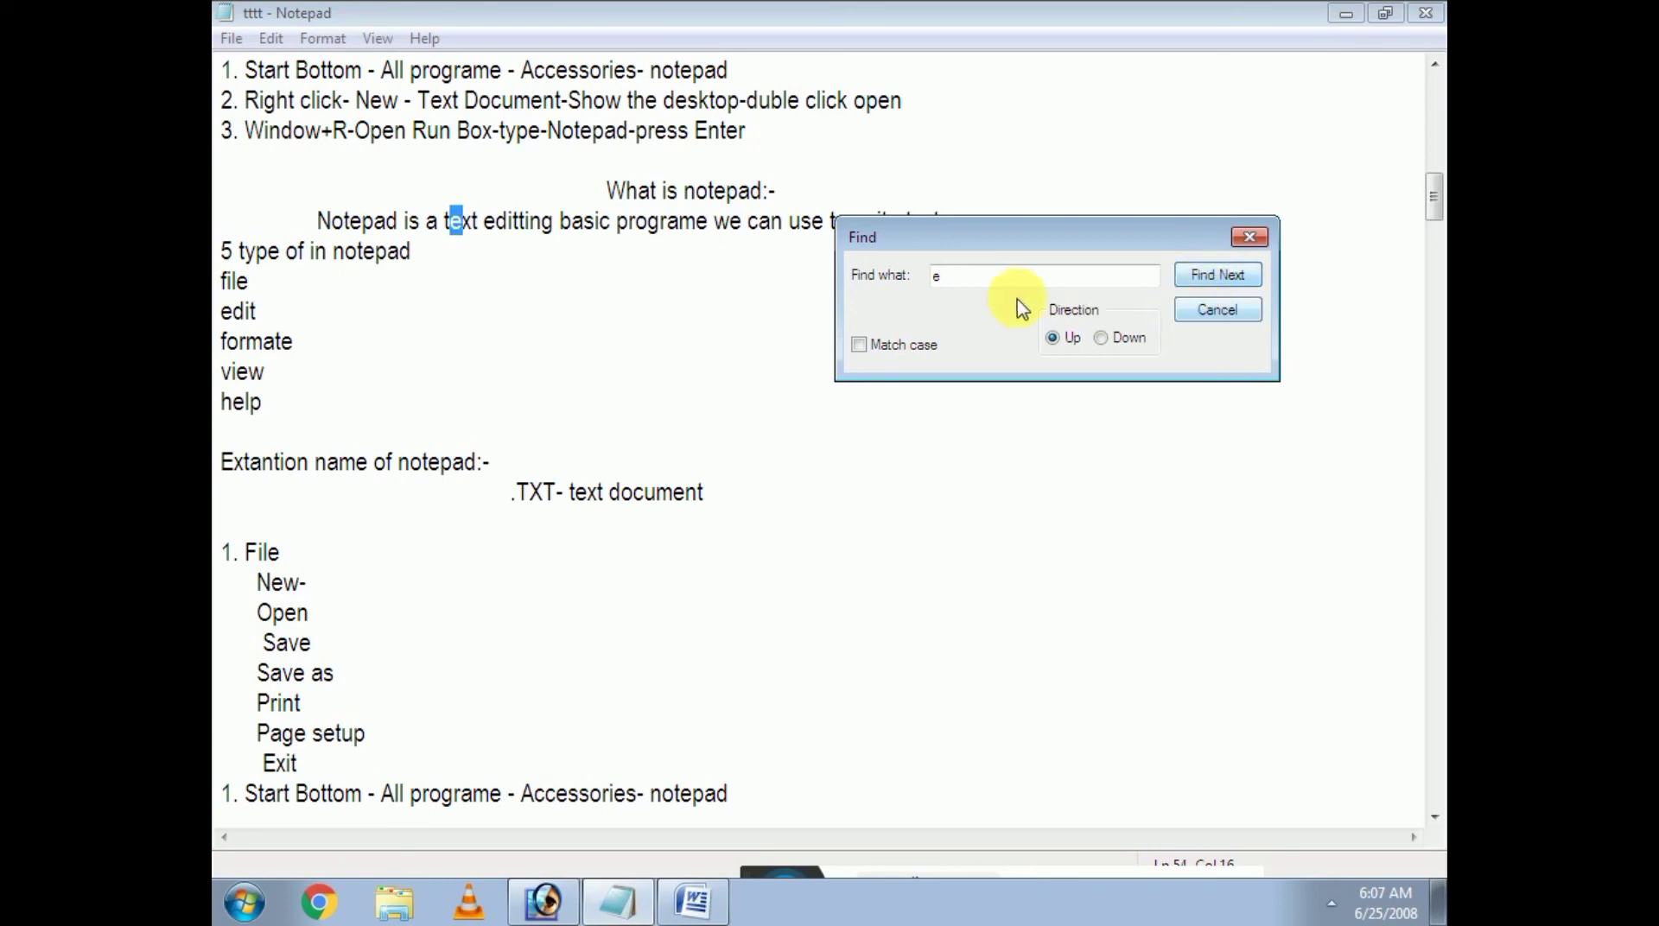
double_click(936, 277)
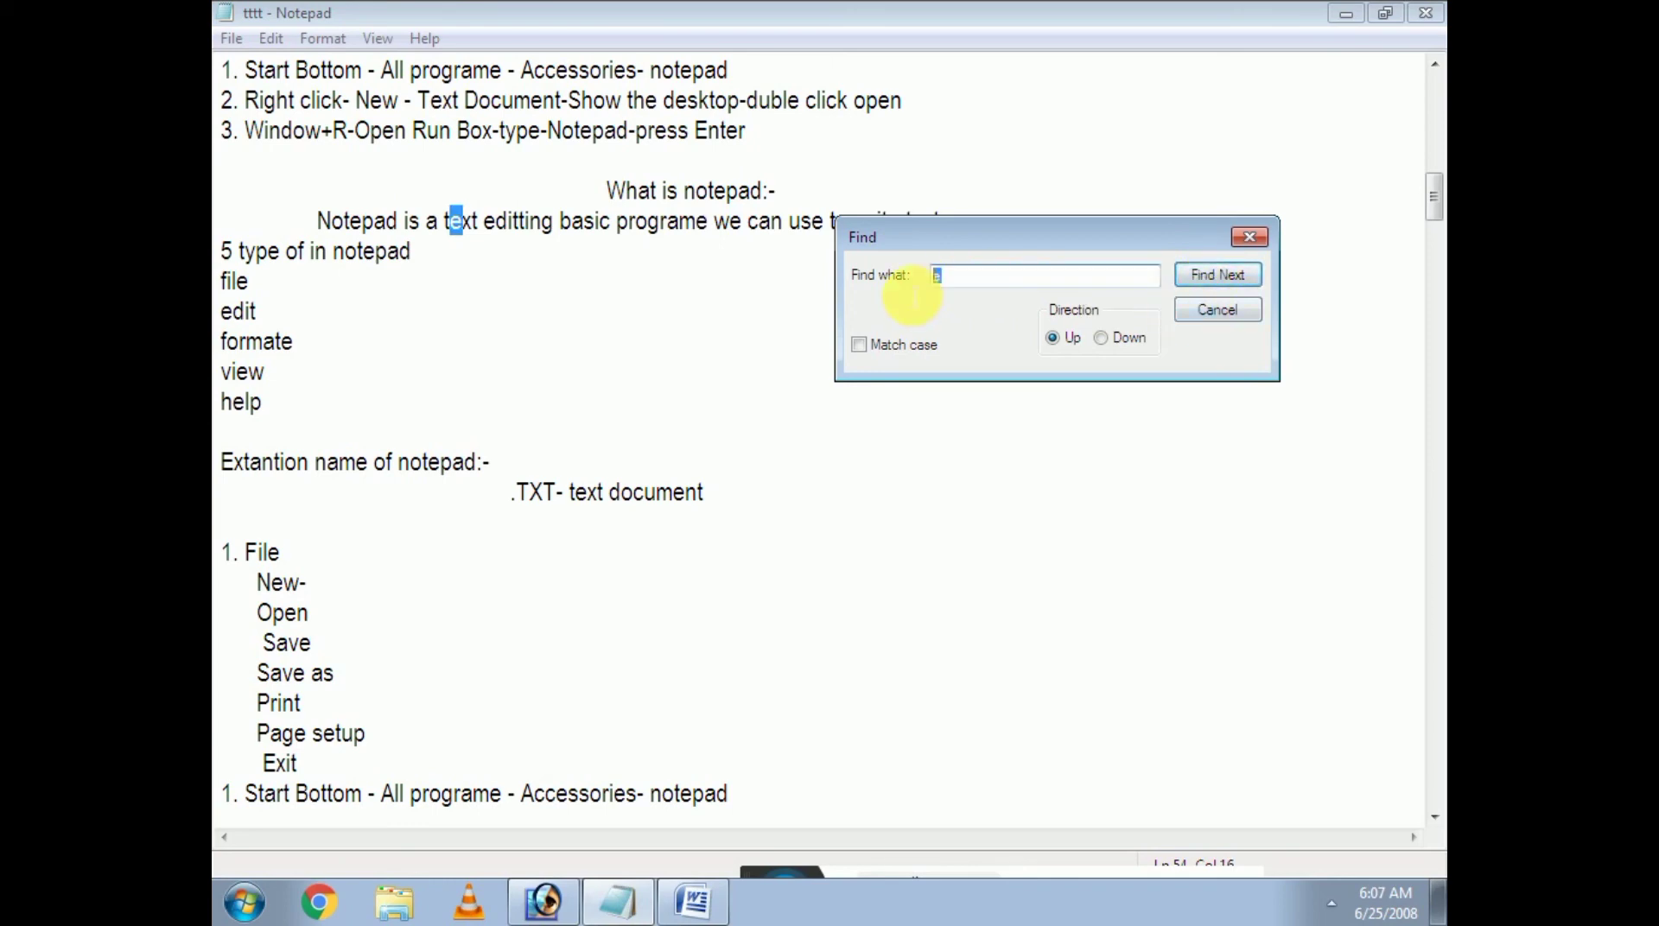
left_click(1203, 313)
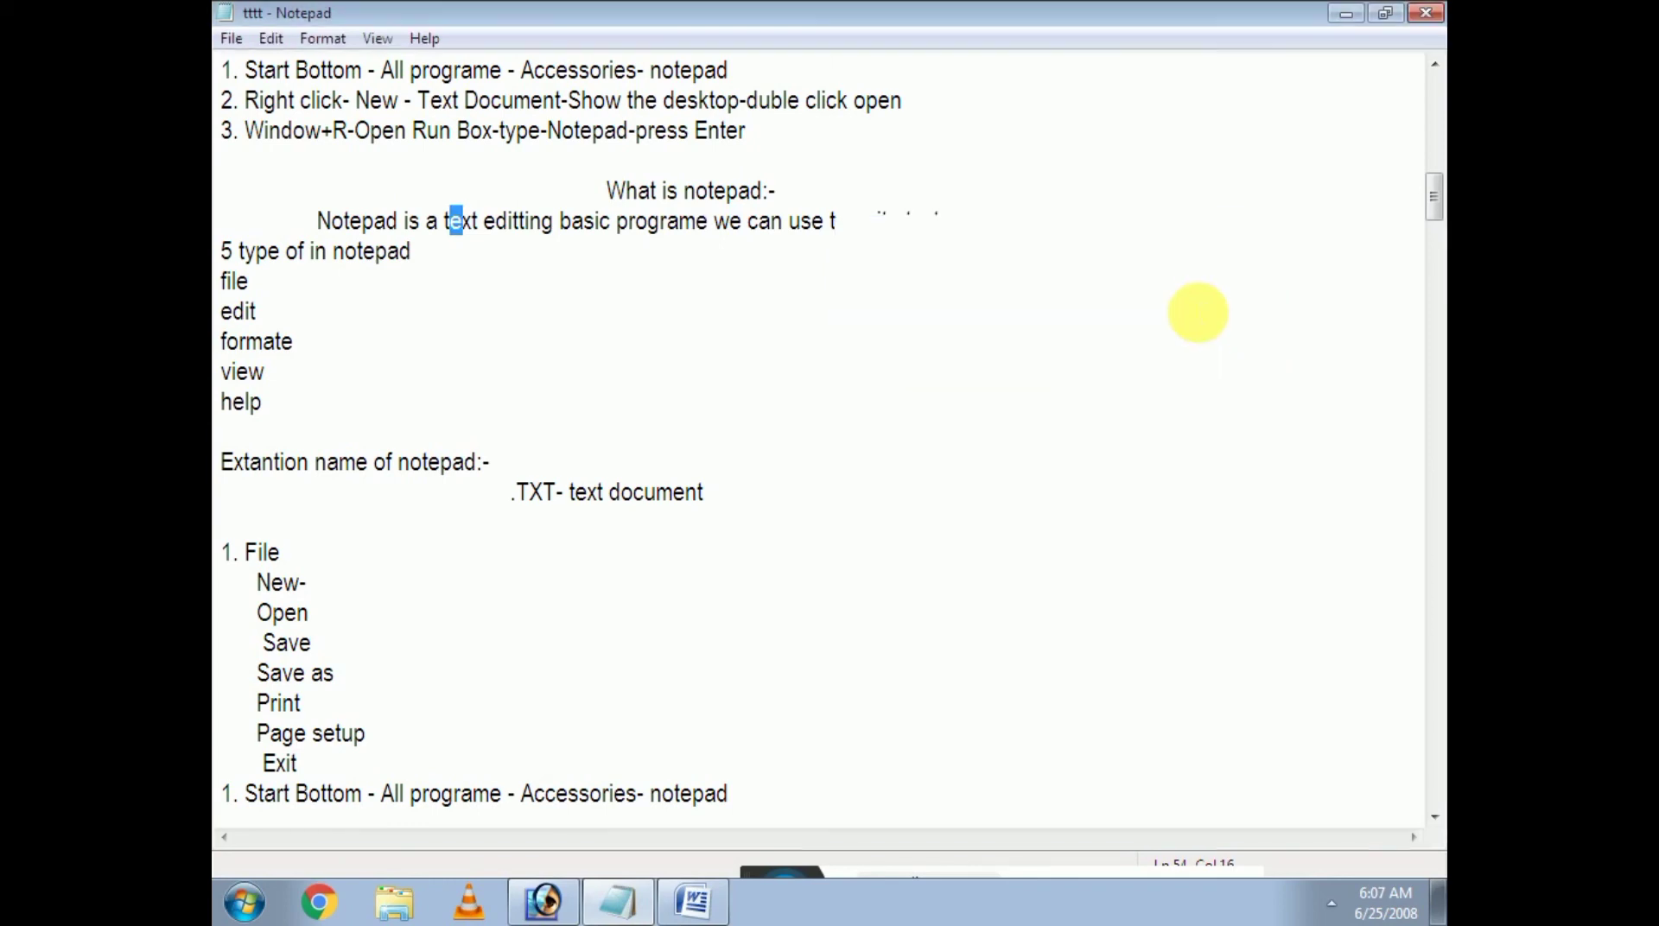
Repeat the last search with Find Next to reach two more occurrences of "e"
left_click(265, 39)
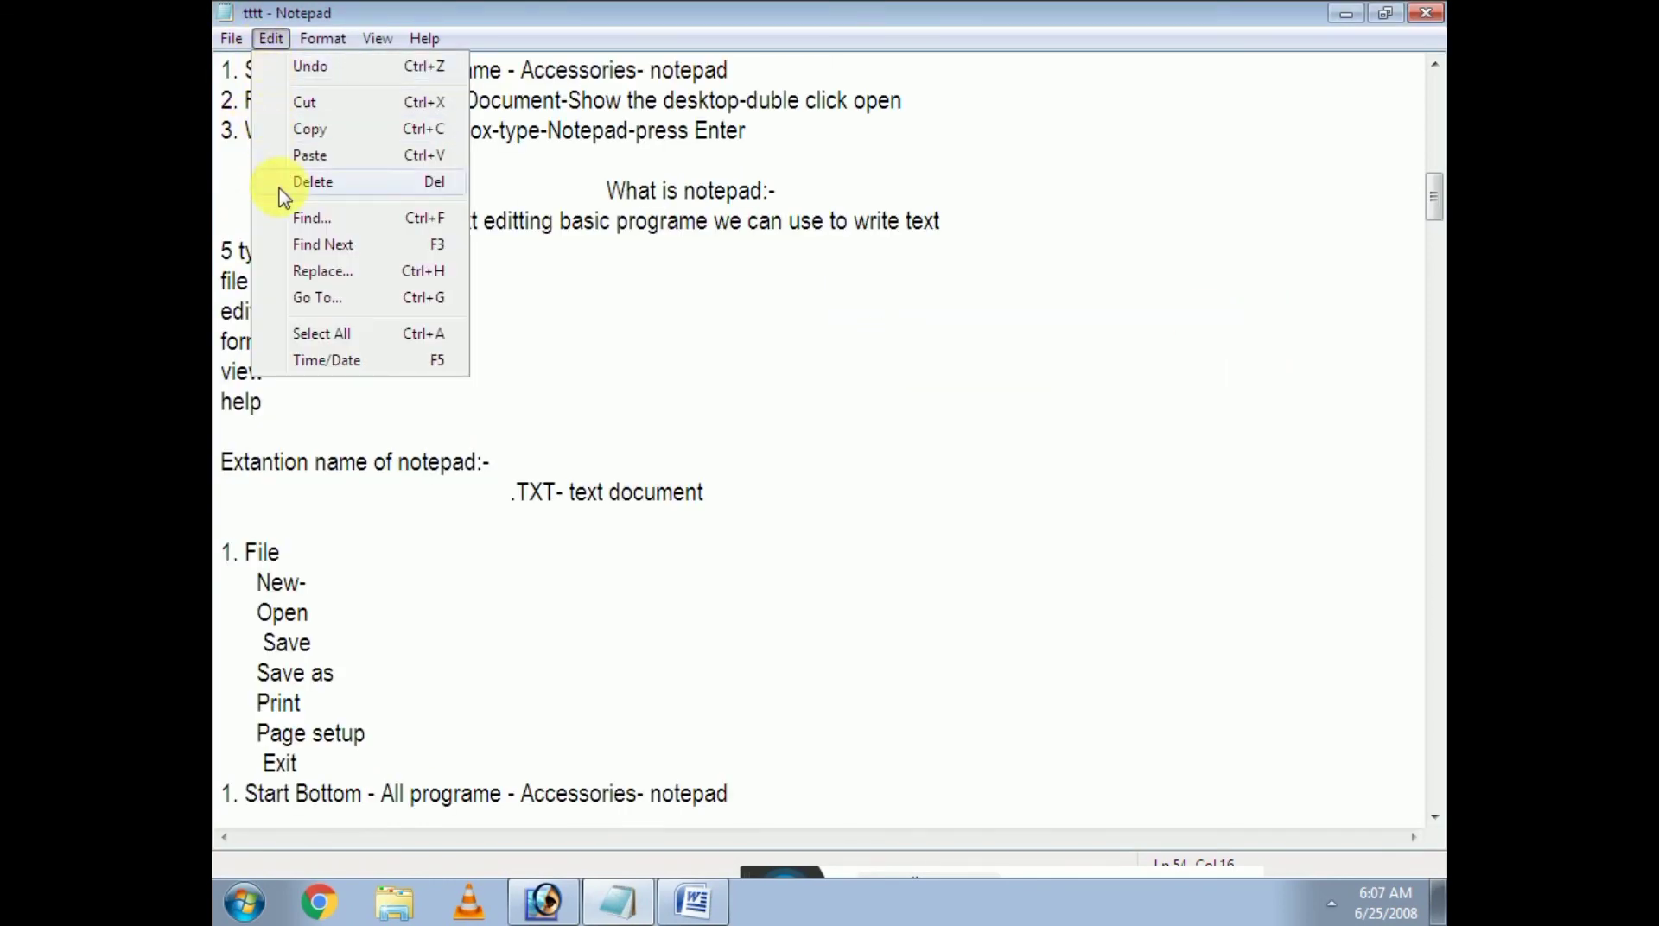
left_click(322, 246)
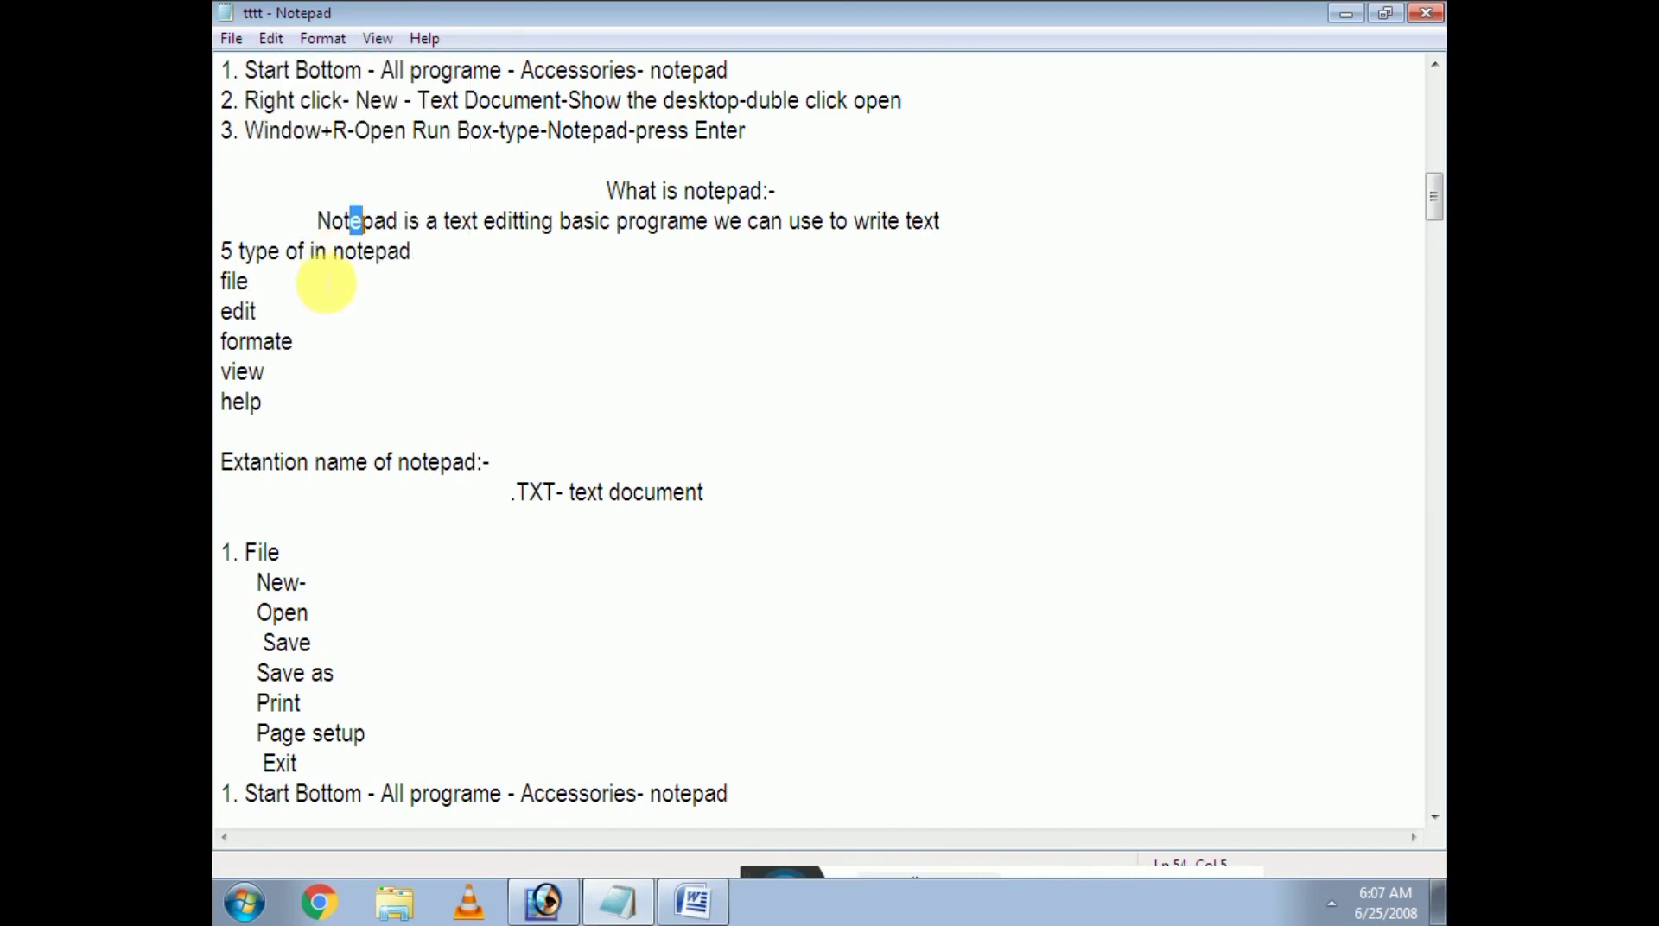
left_click(271, 39)
left_click(335, 246)
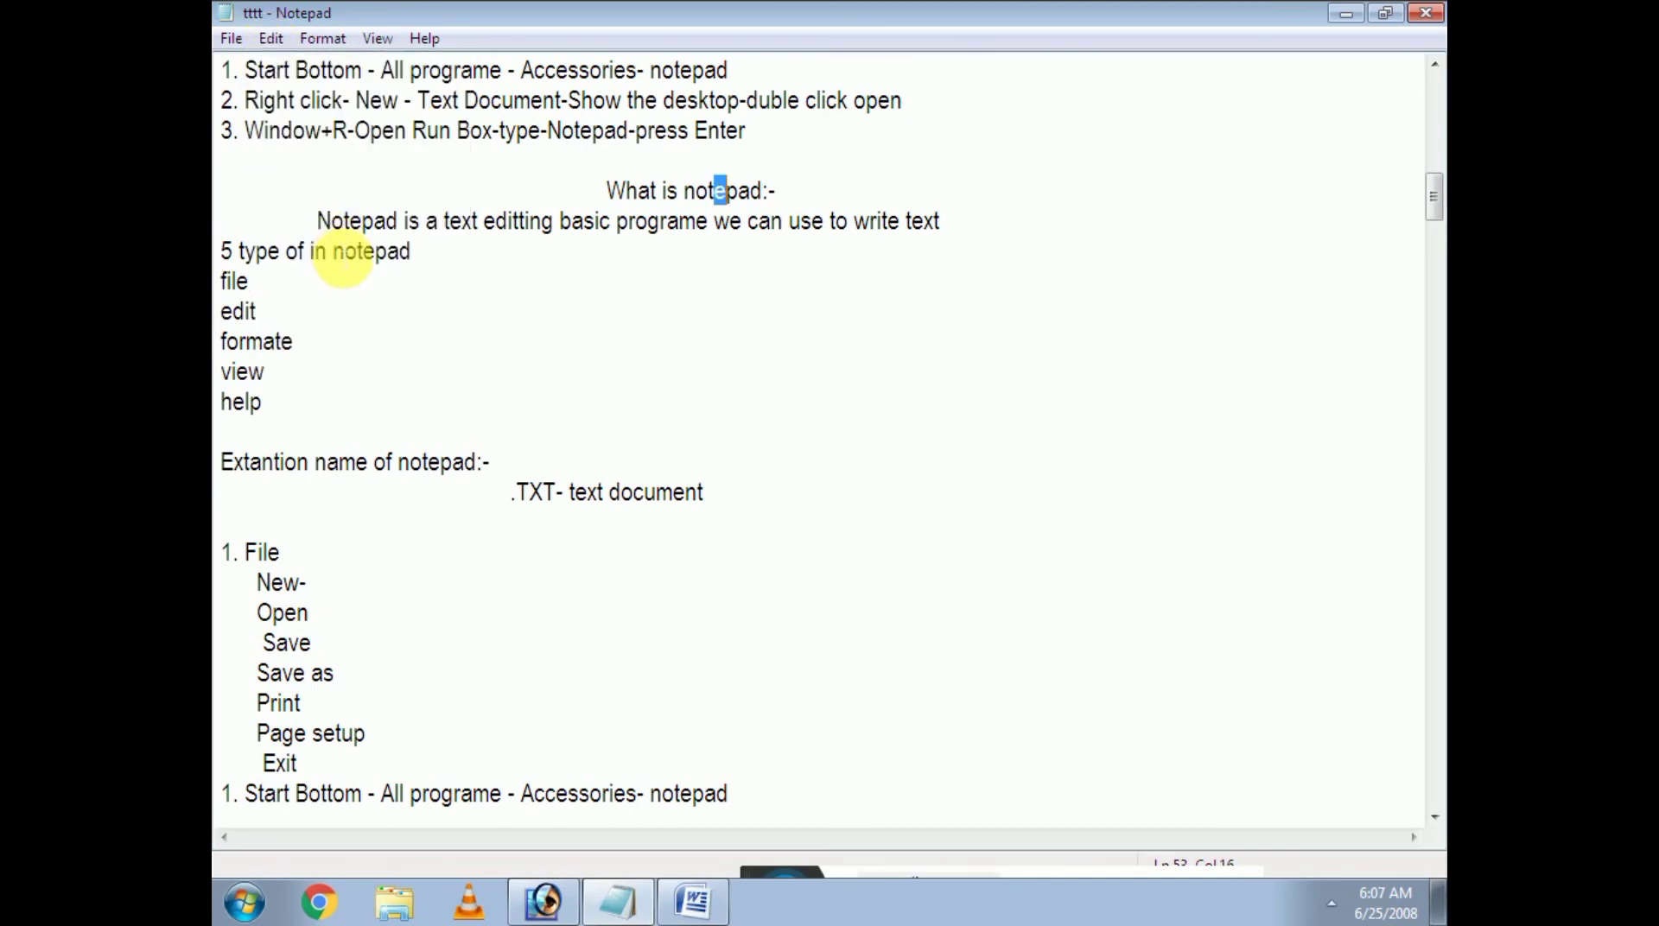
Replace every "e" in the document with "i"
left_click(271, 40)
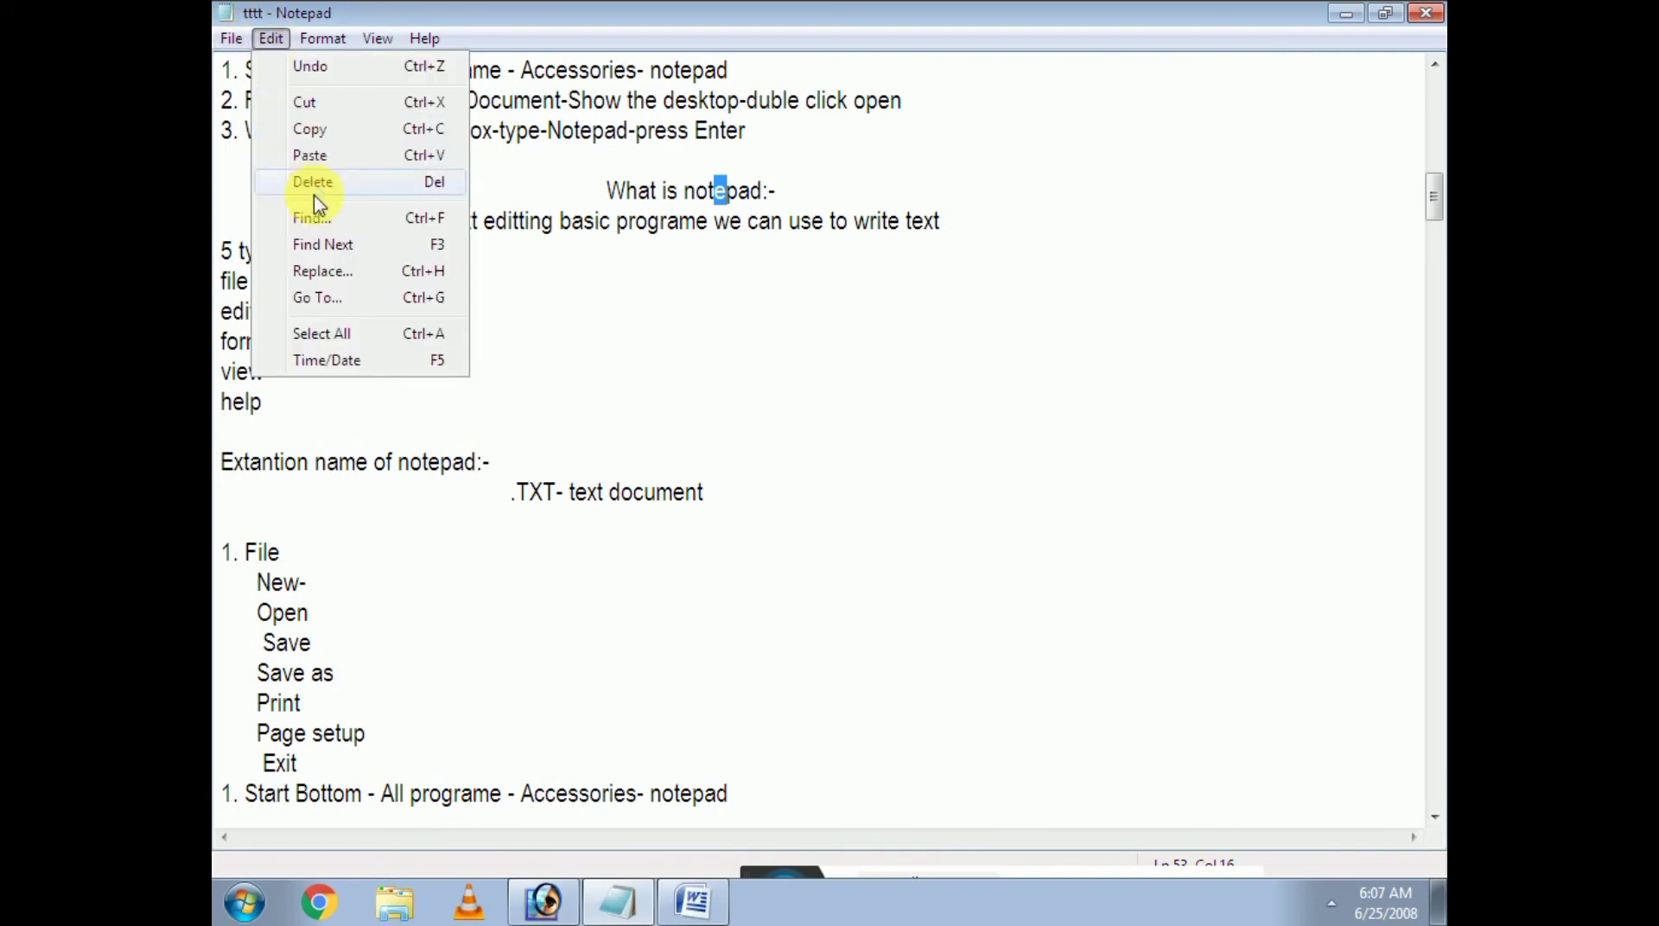
left_click(355, 275)
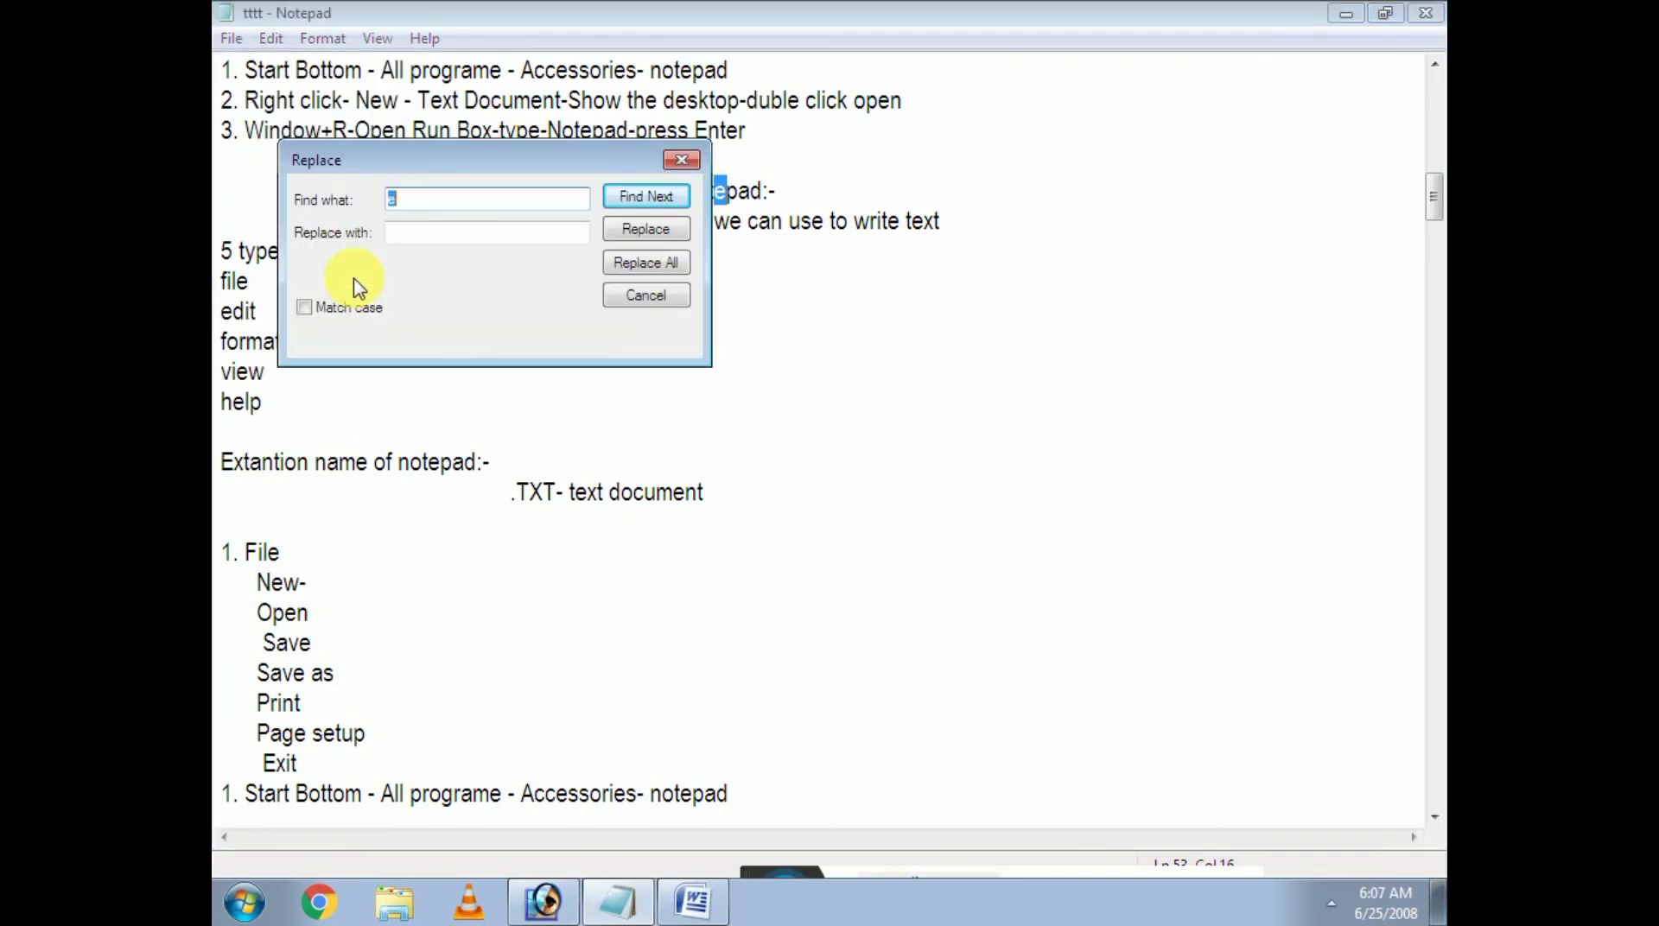
left_click_drag(470, 152, 1039, 201)
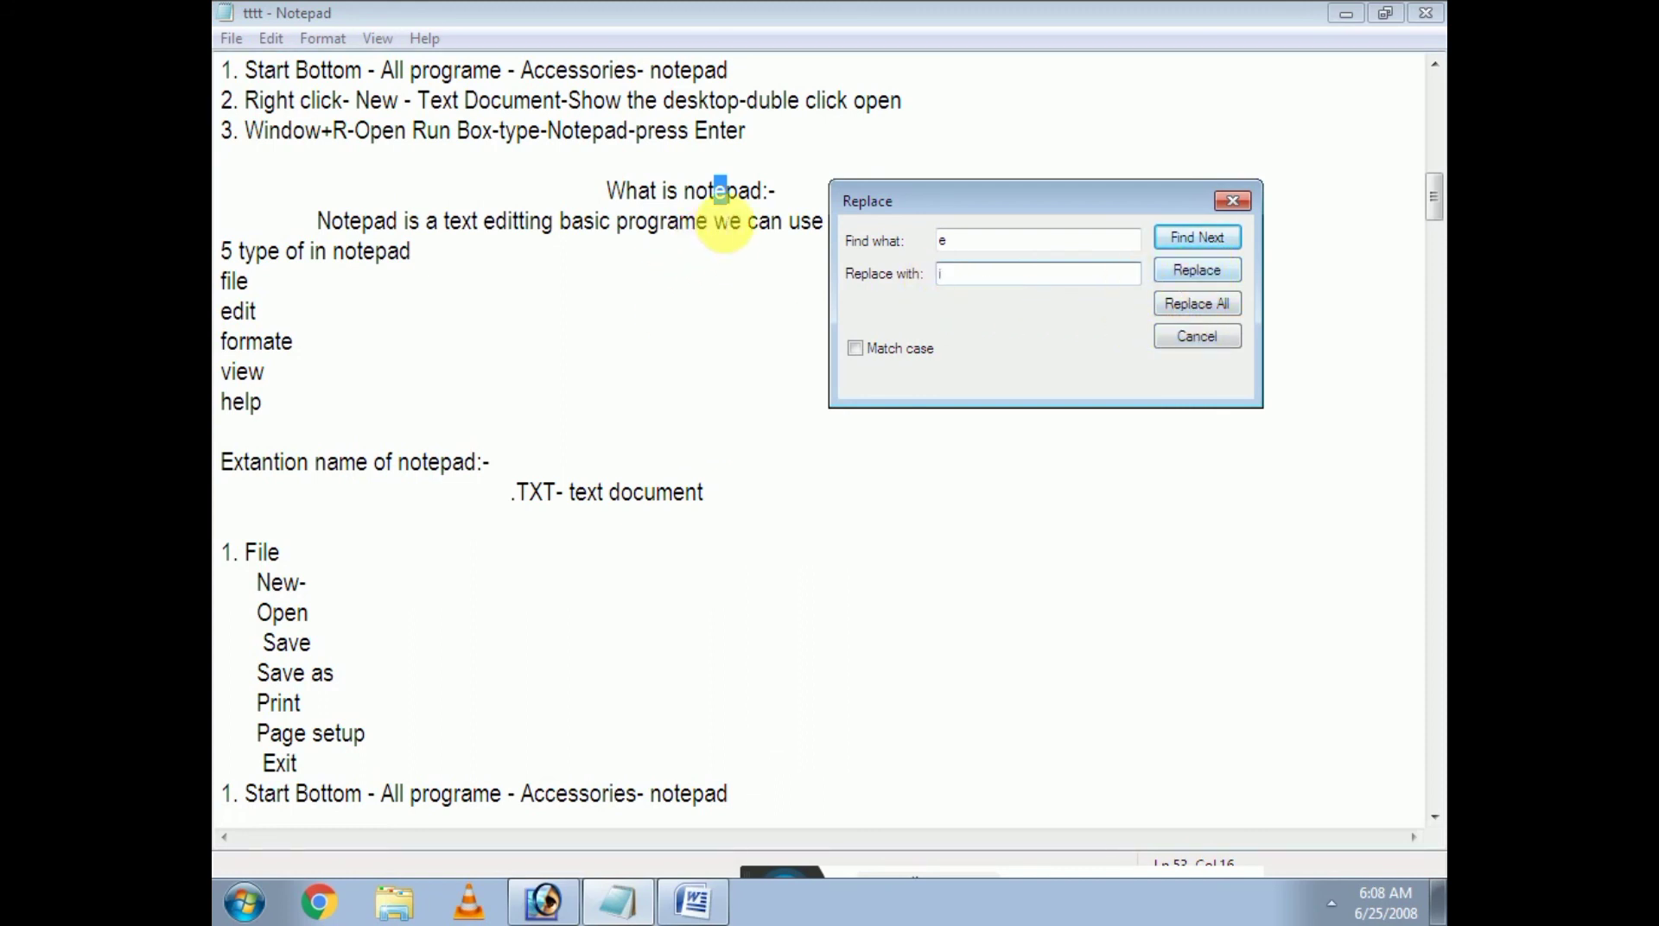
left_click(1173, 307)
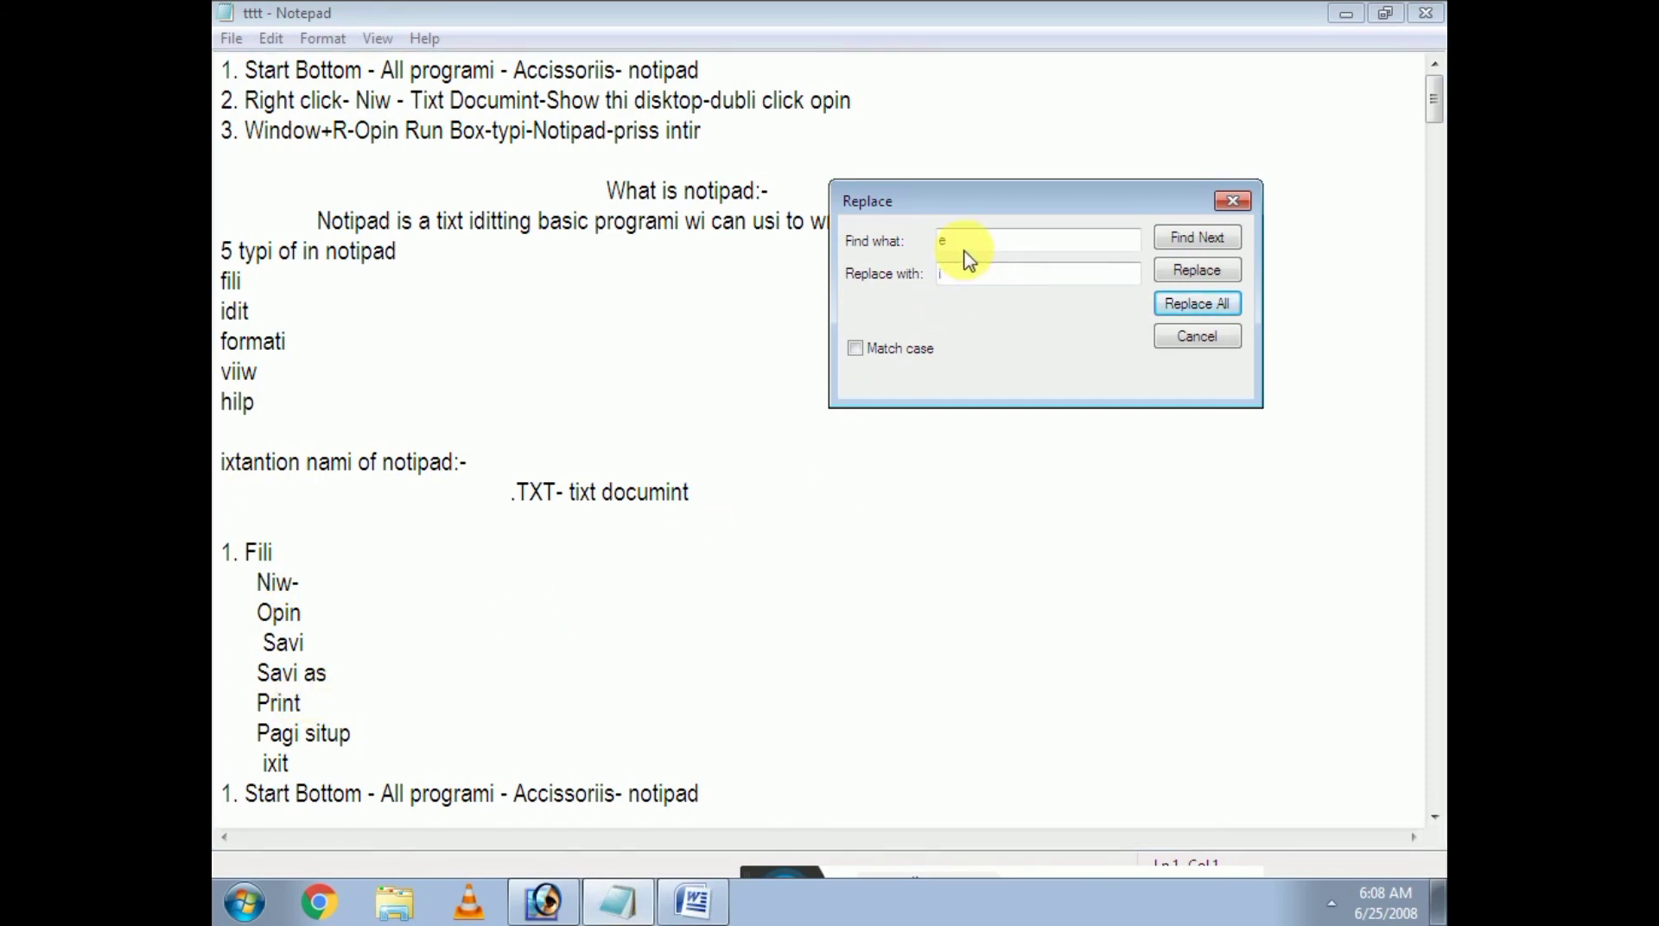
Replace every "i" in the document with "e" and close the Replace dialog
left_click_drag(966, 245, 919, 255)
type("i")
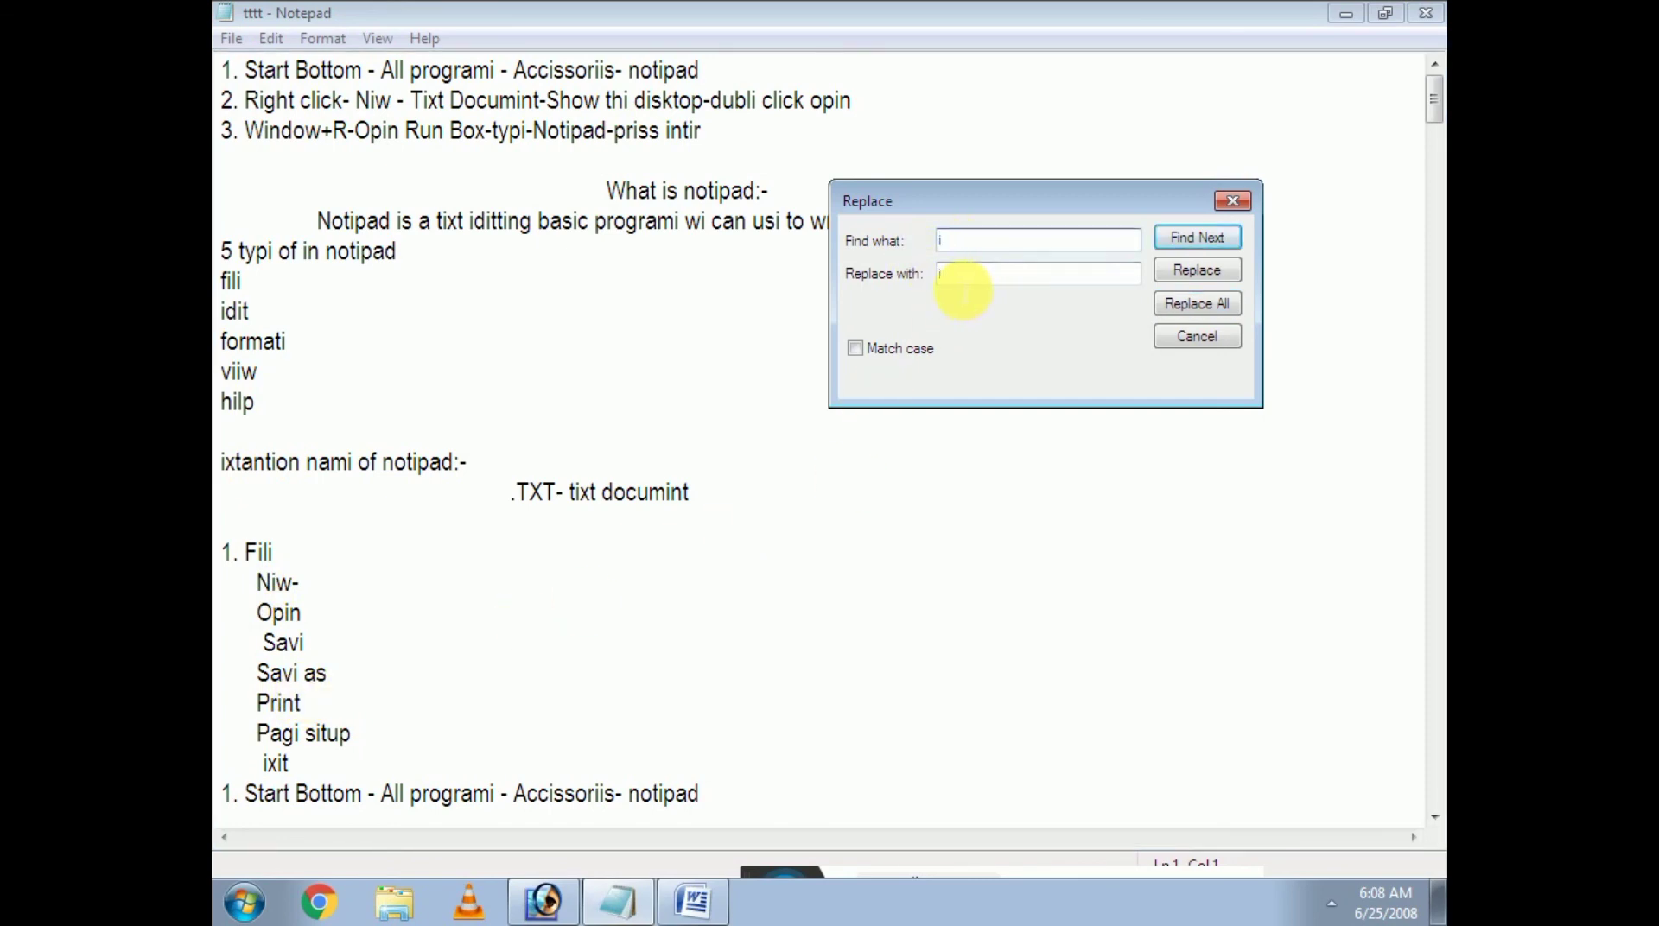
left_click(1210, 306)
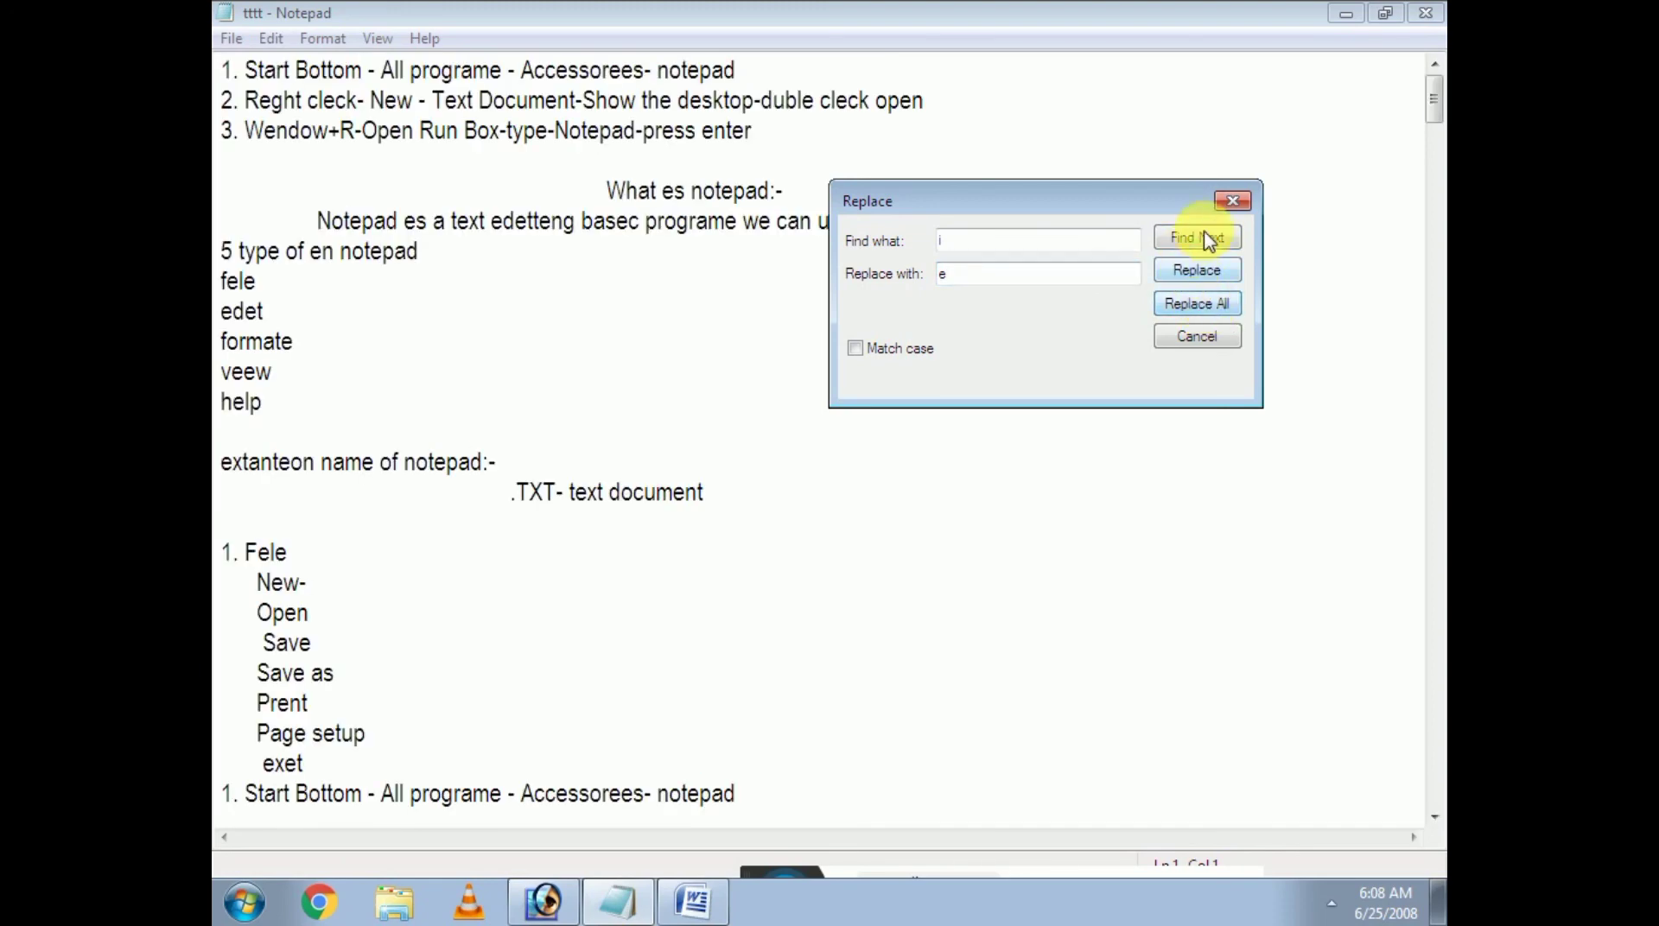
left_click(1231, 203)
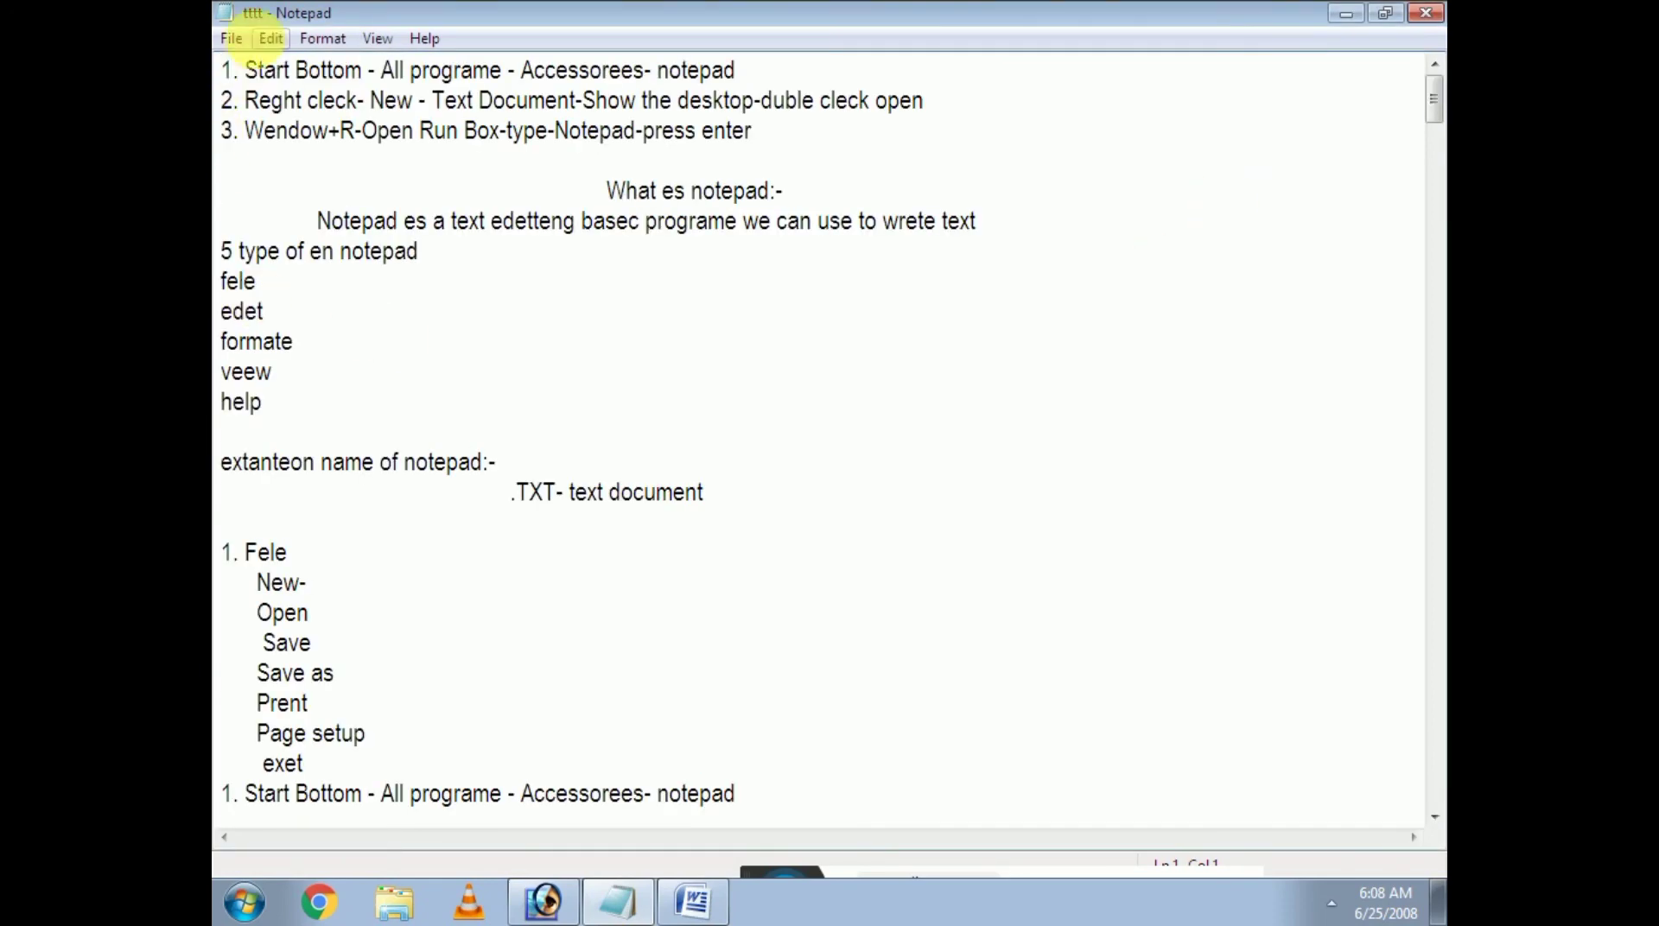
Use Go To to jump to line number 1 and look over the text below it
left_click(271, 39)
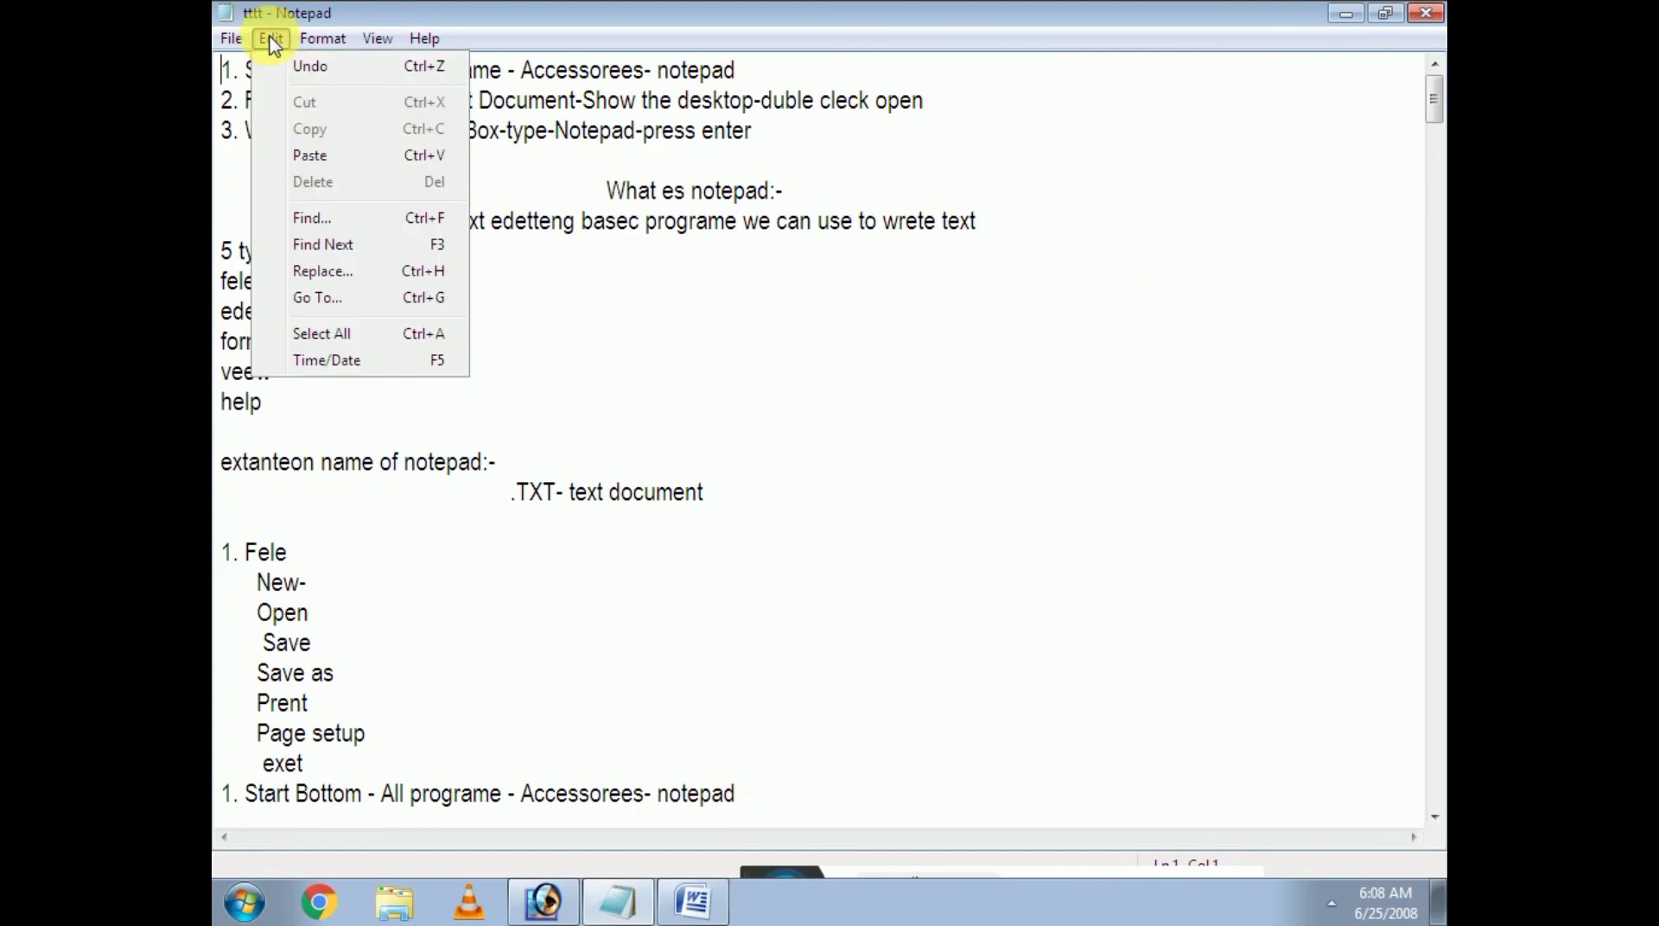
left_click(310, 303)
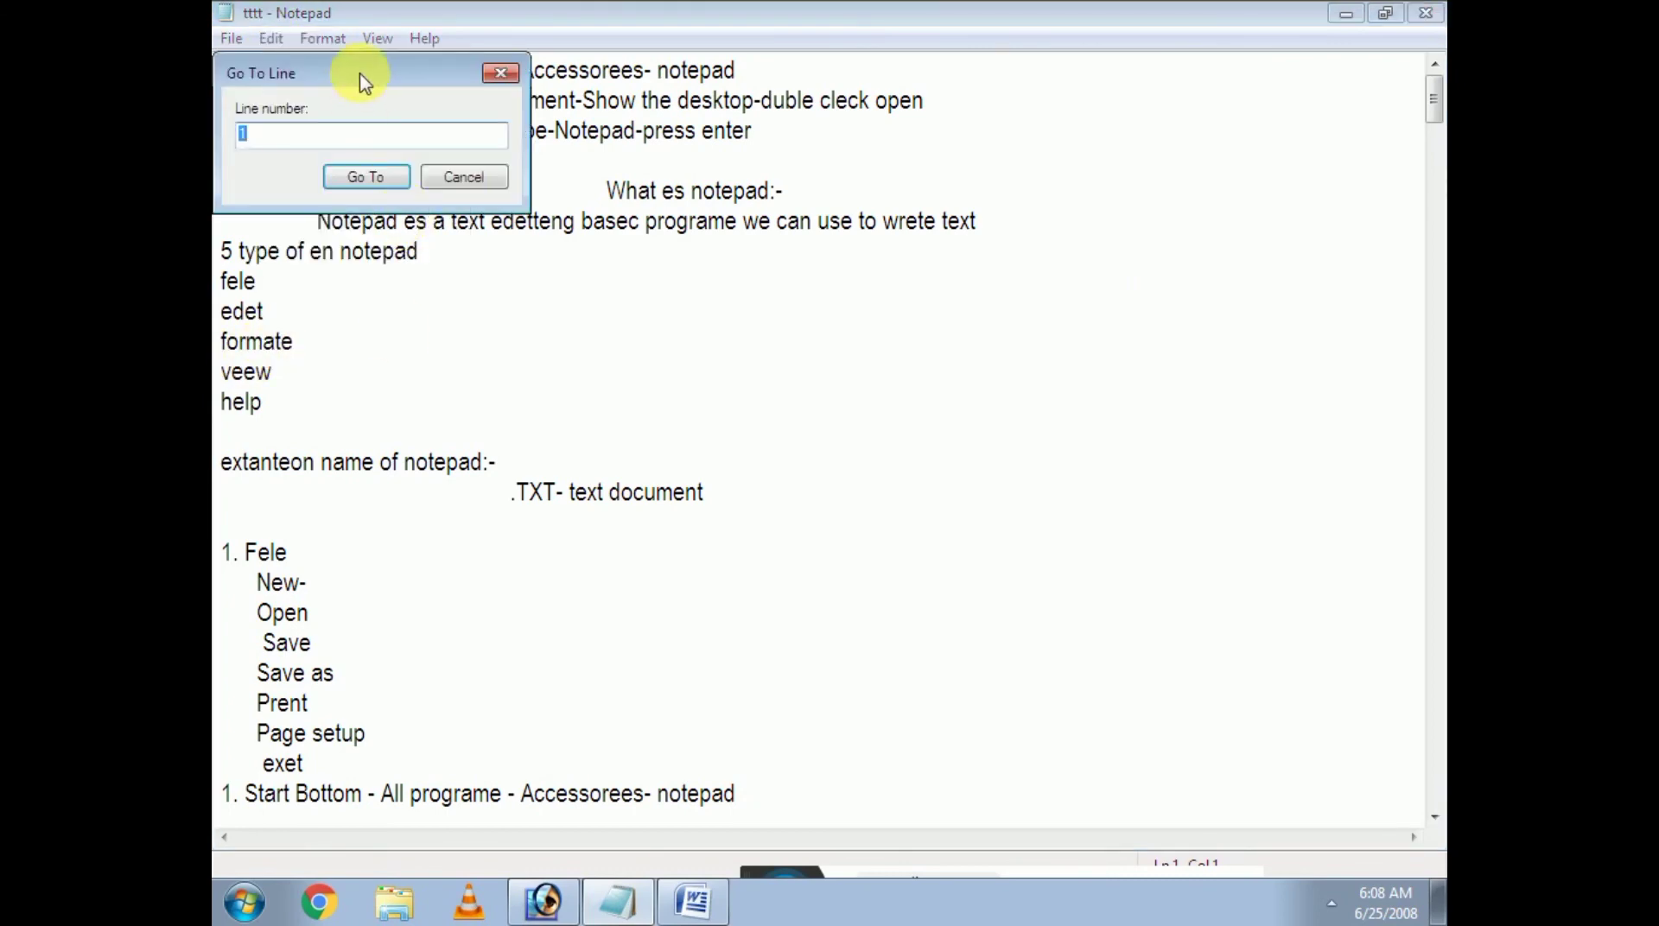
left_click_drag(372, 67, 940, 207)
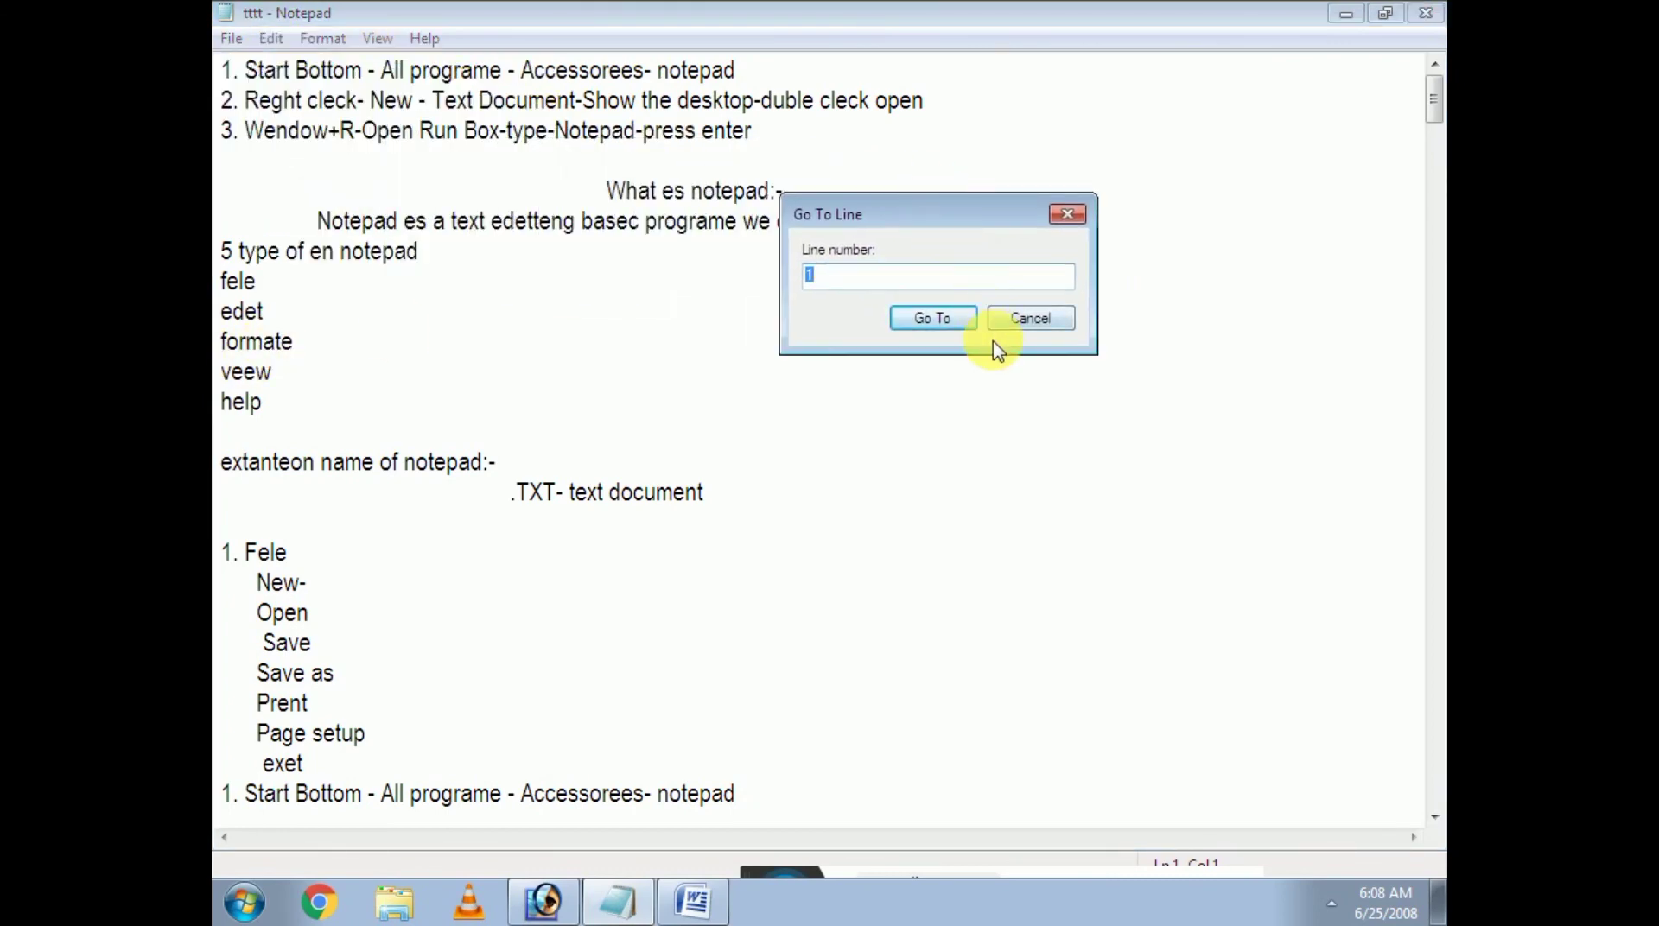
left_click(925, 316)
scroll(644, 532, "down", 1)
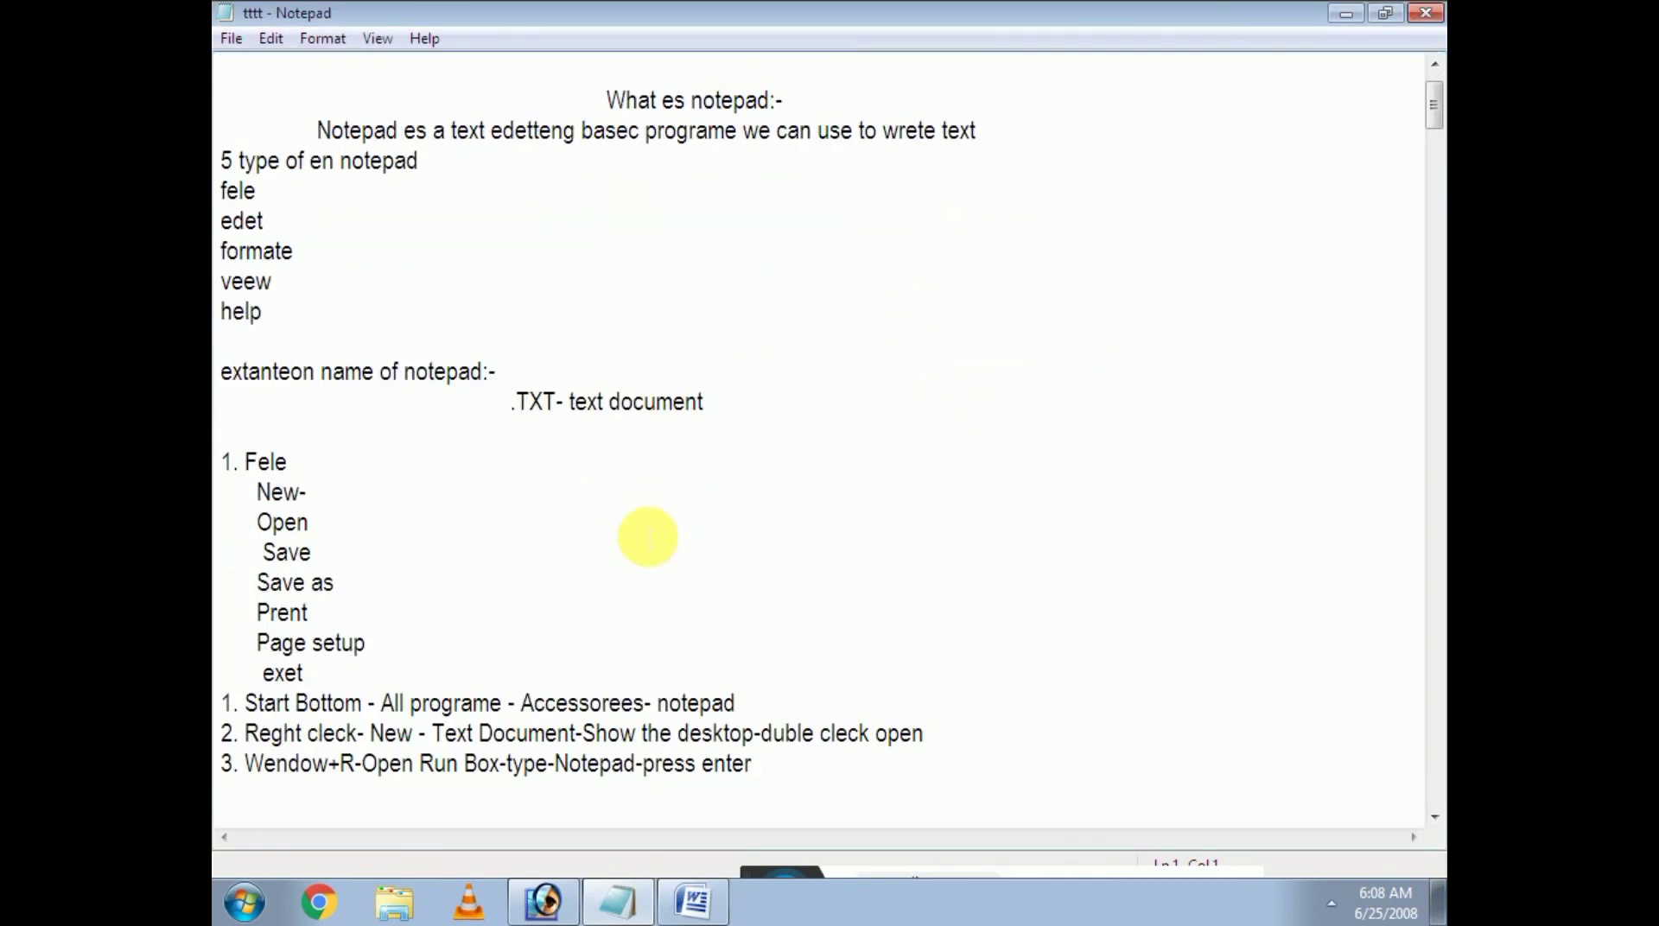
Place the cursor on the last "exet" line of the document and use Go To to jump to line number 1
scroll(1267, 449, "down", 6)
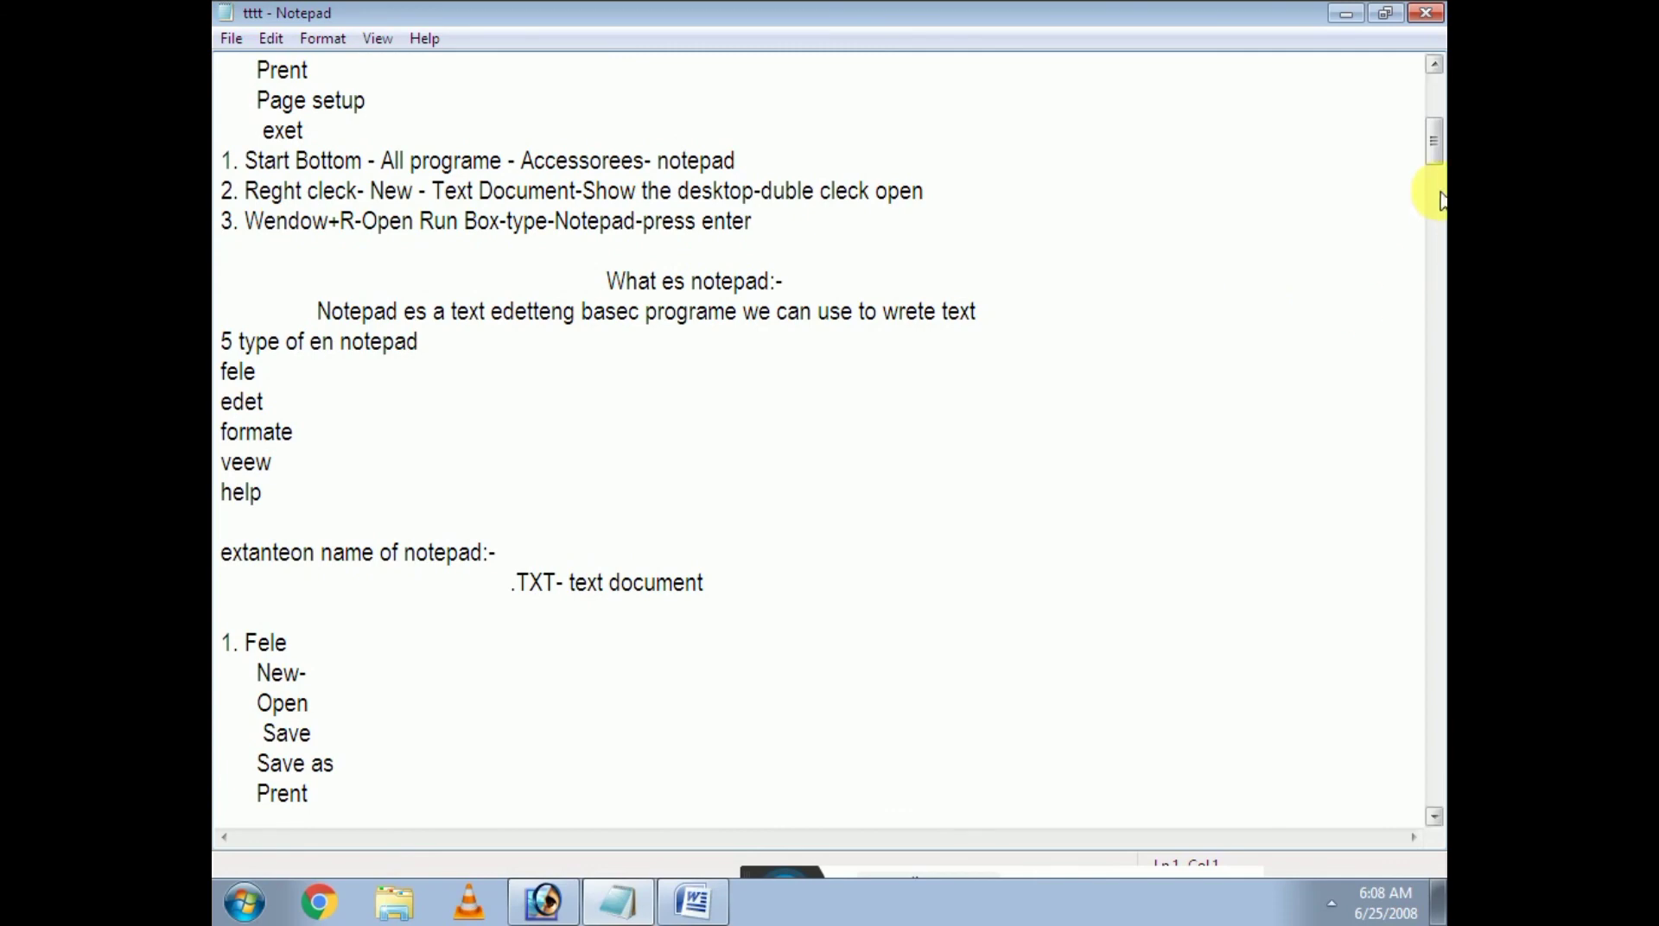
left_click_drag(1439, 198, 1438, 810)
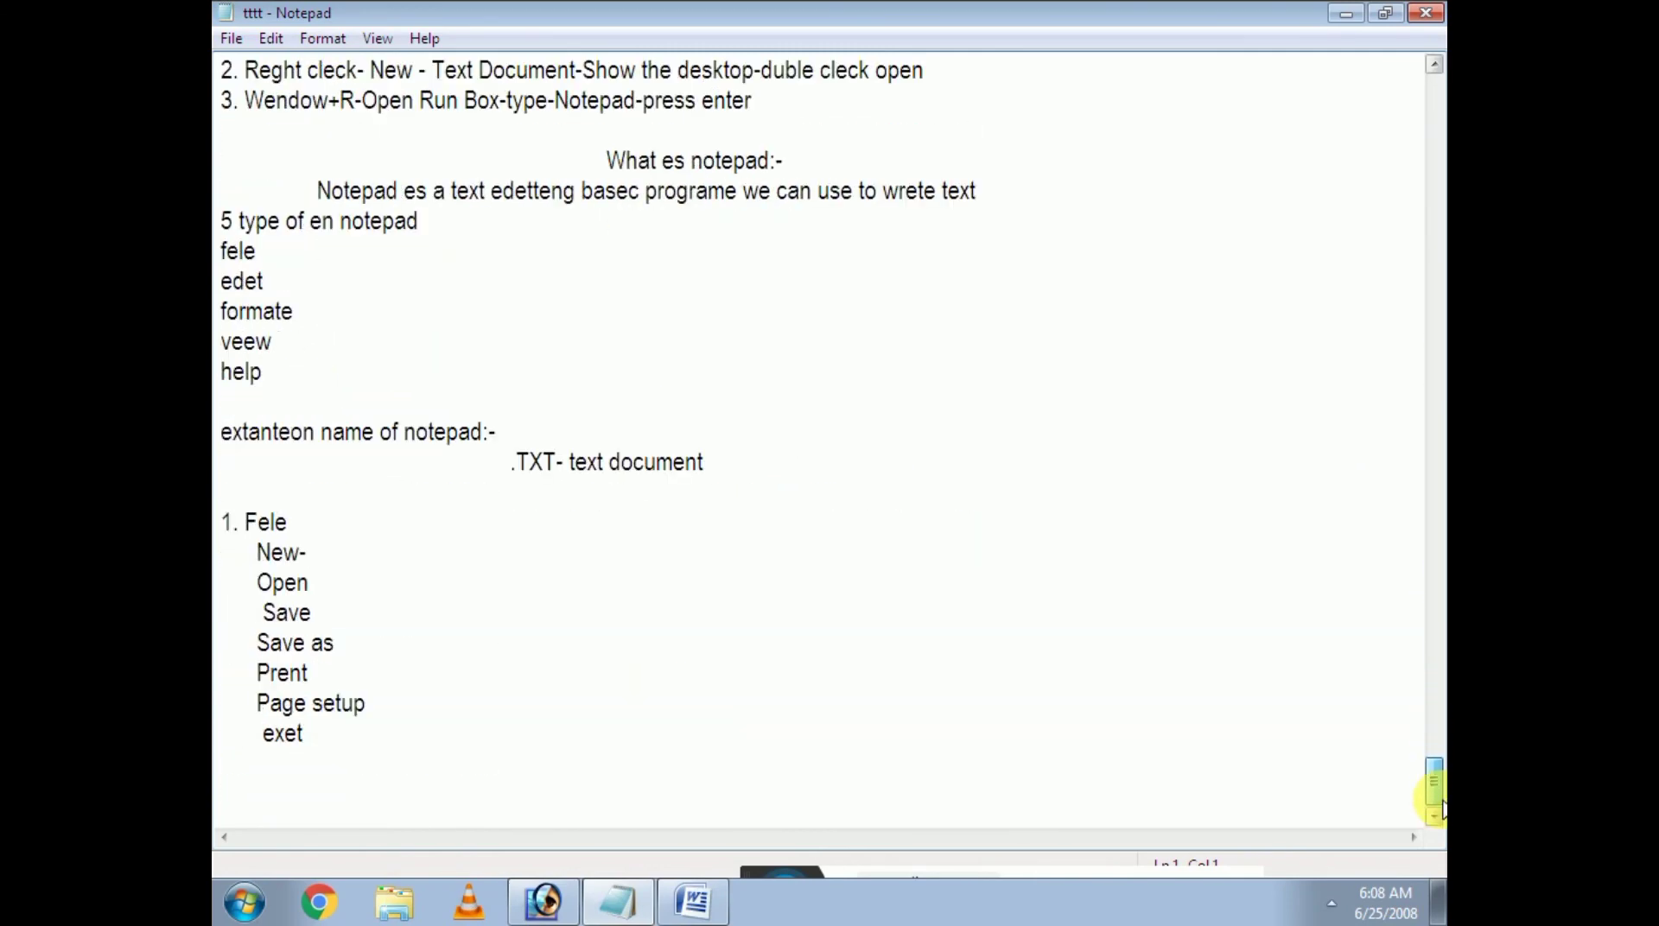
left_click(351, 750)
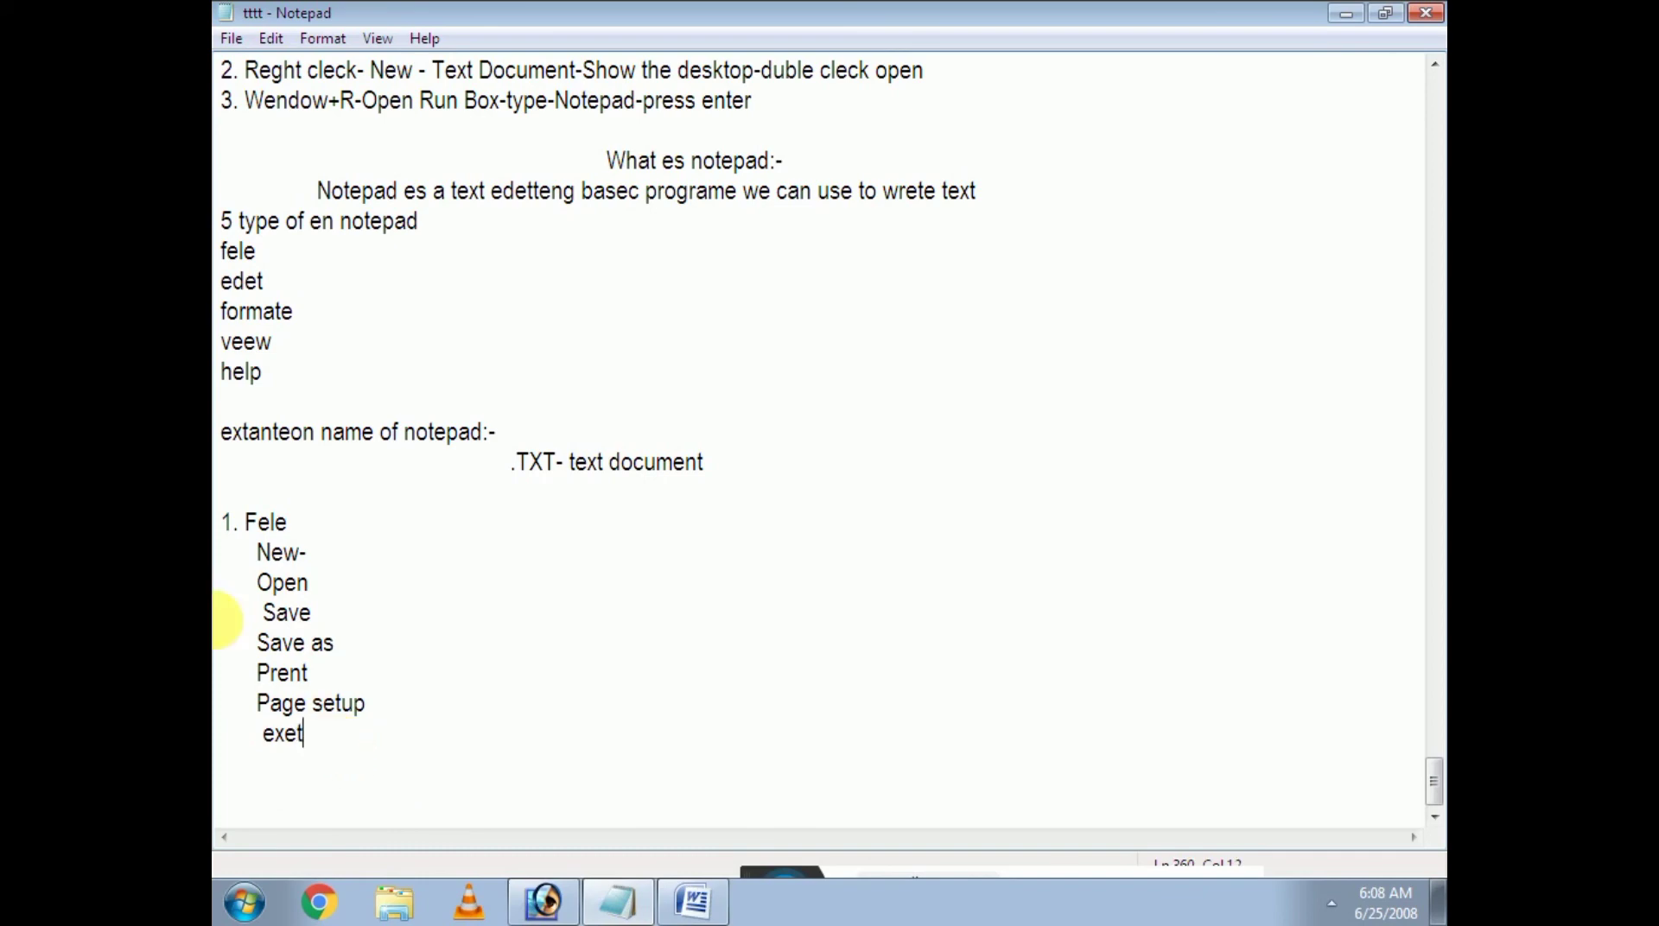
left_click(272, 38)
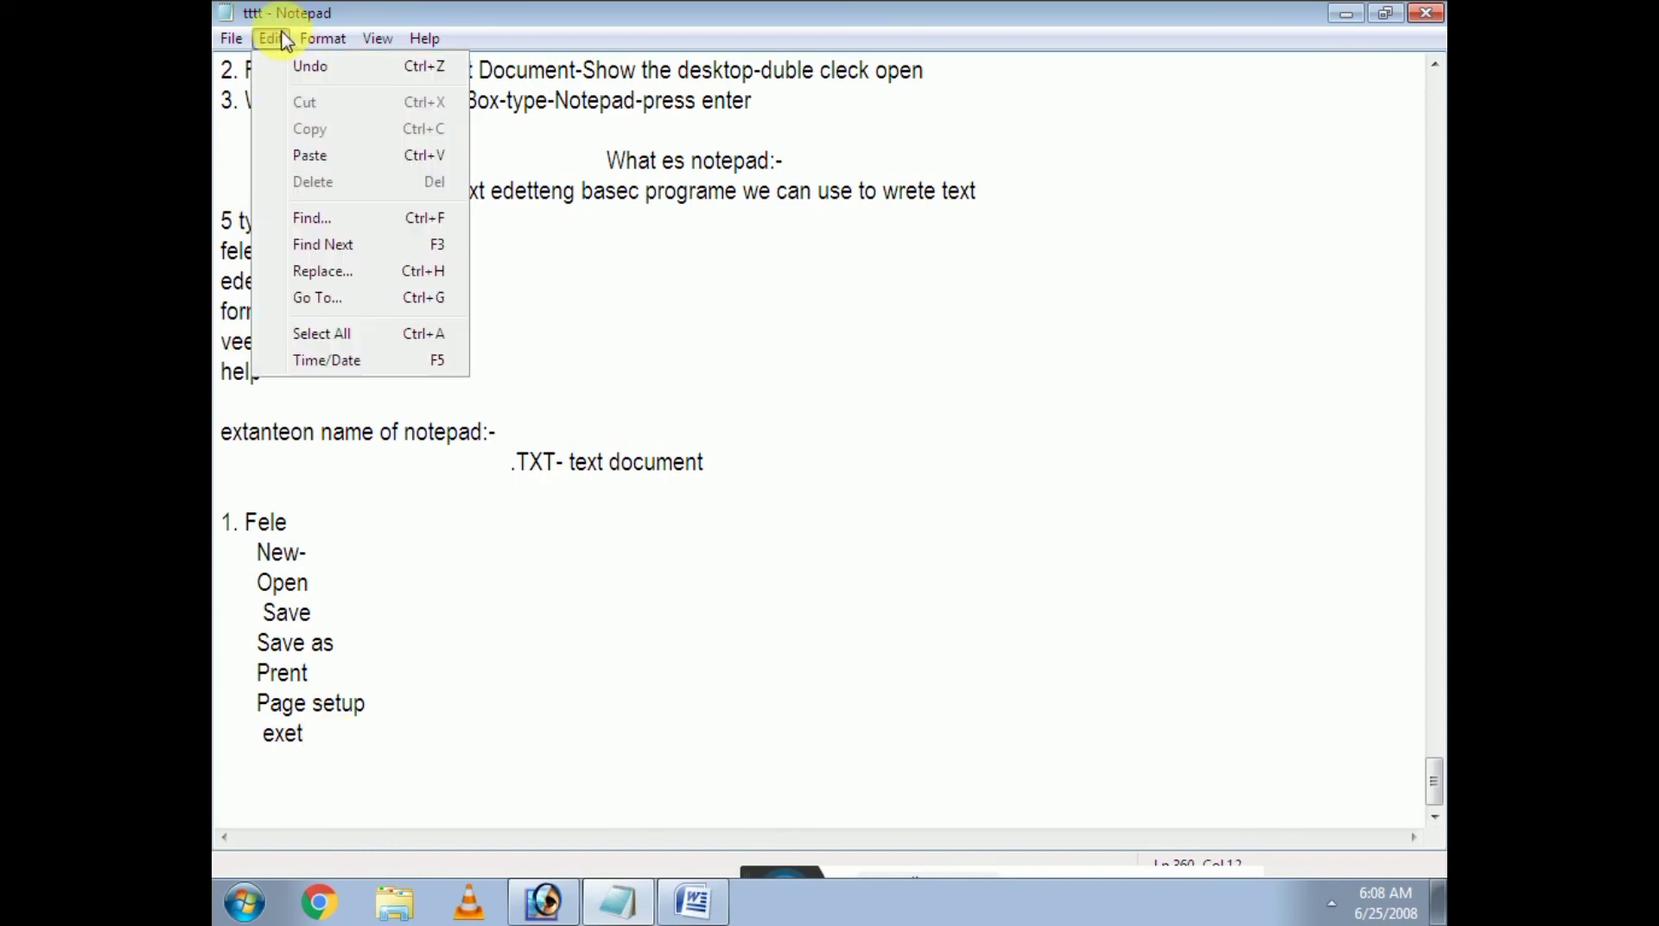
left_click(349, 299)
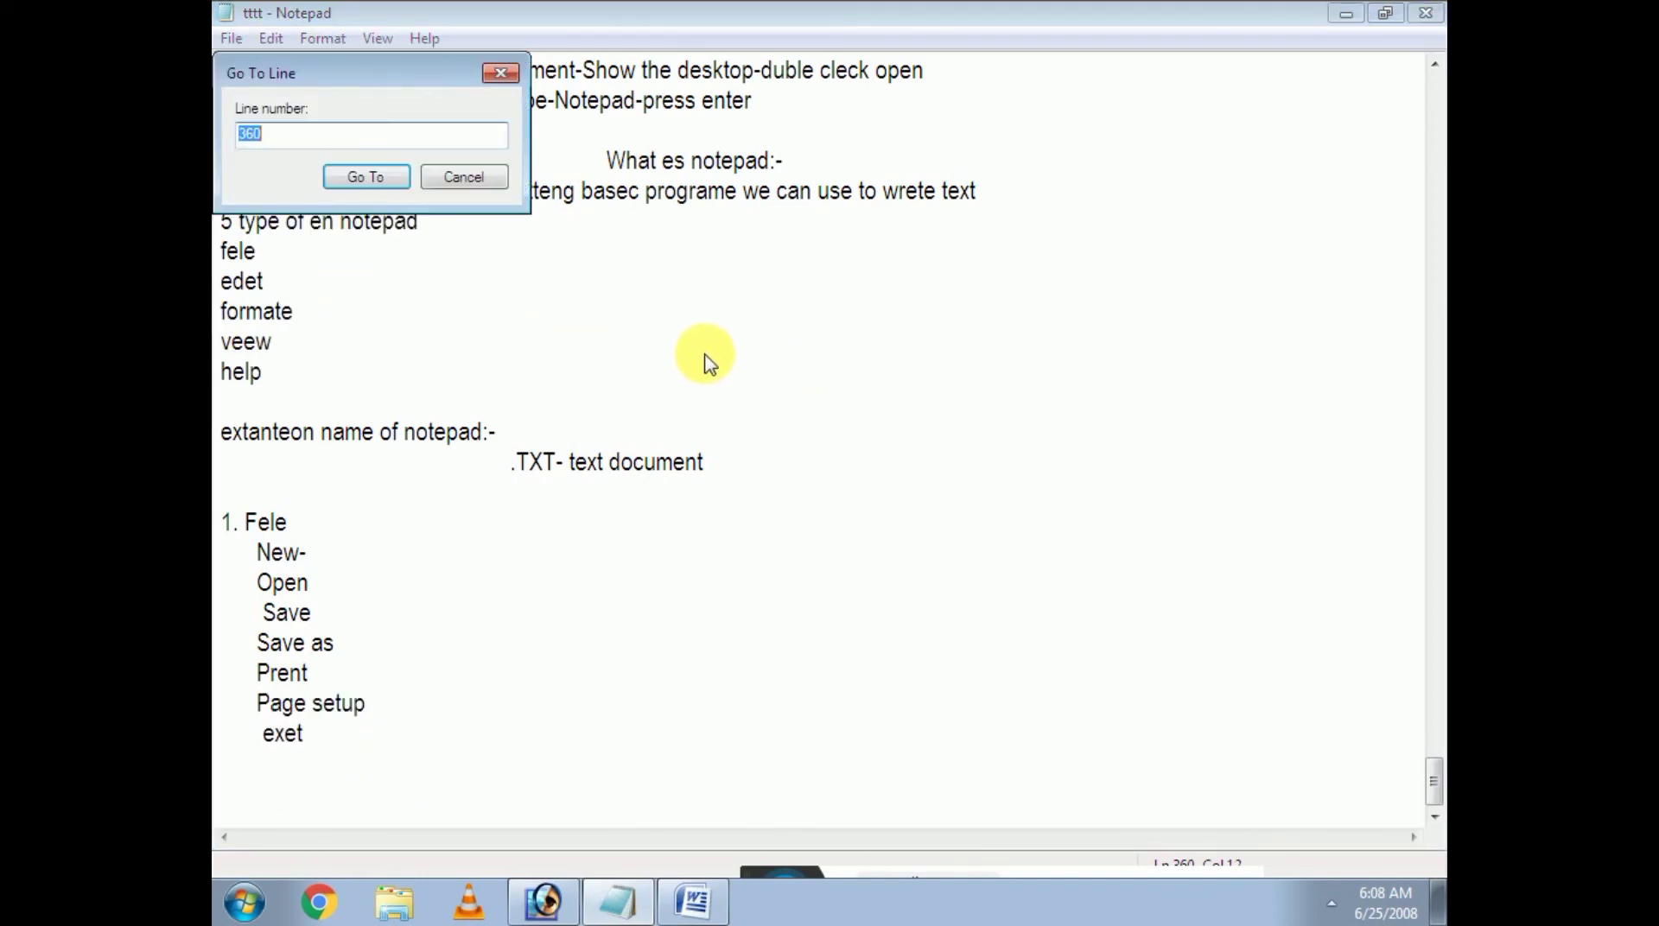
type("1")
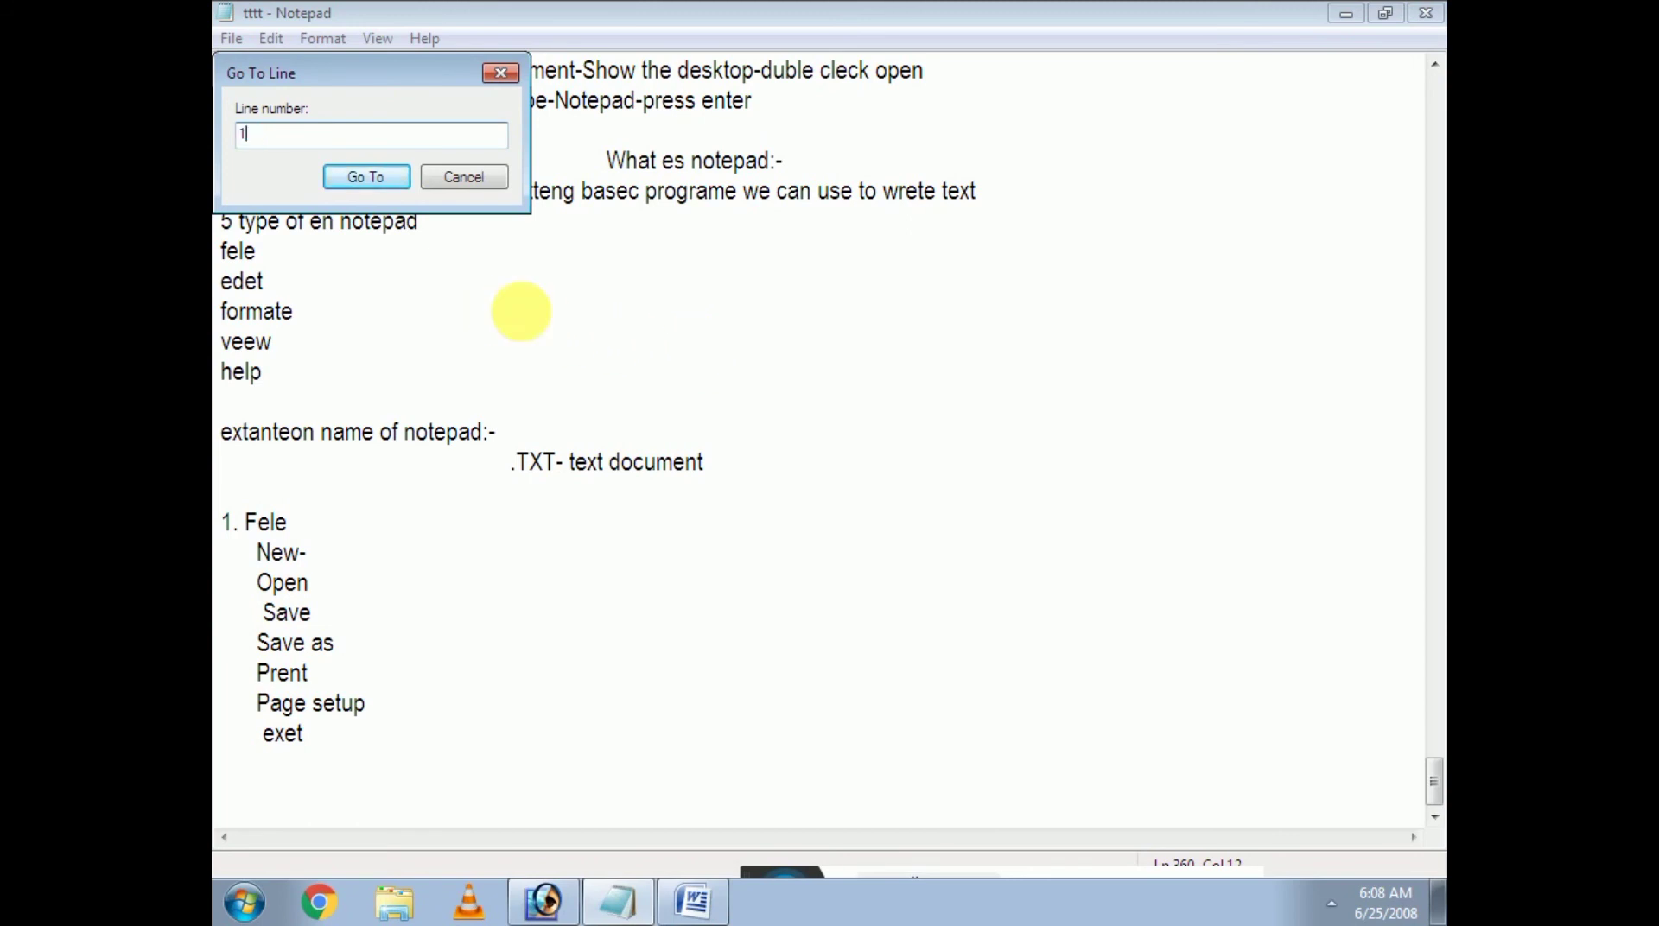
left_click(361, 178)
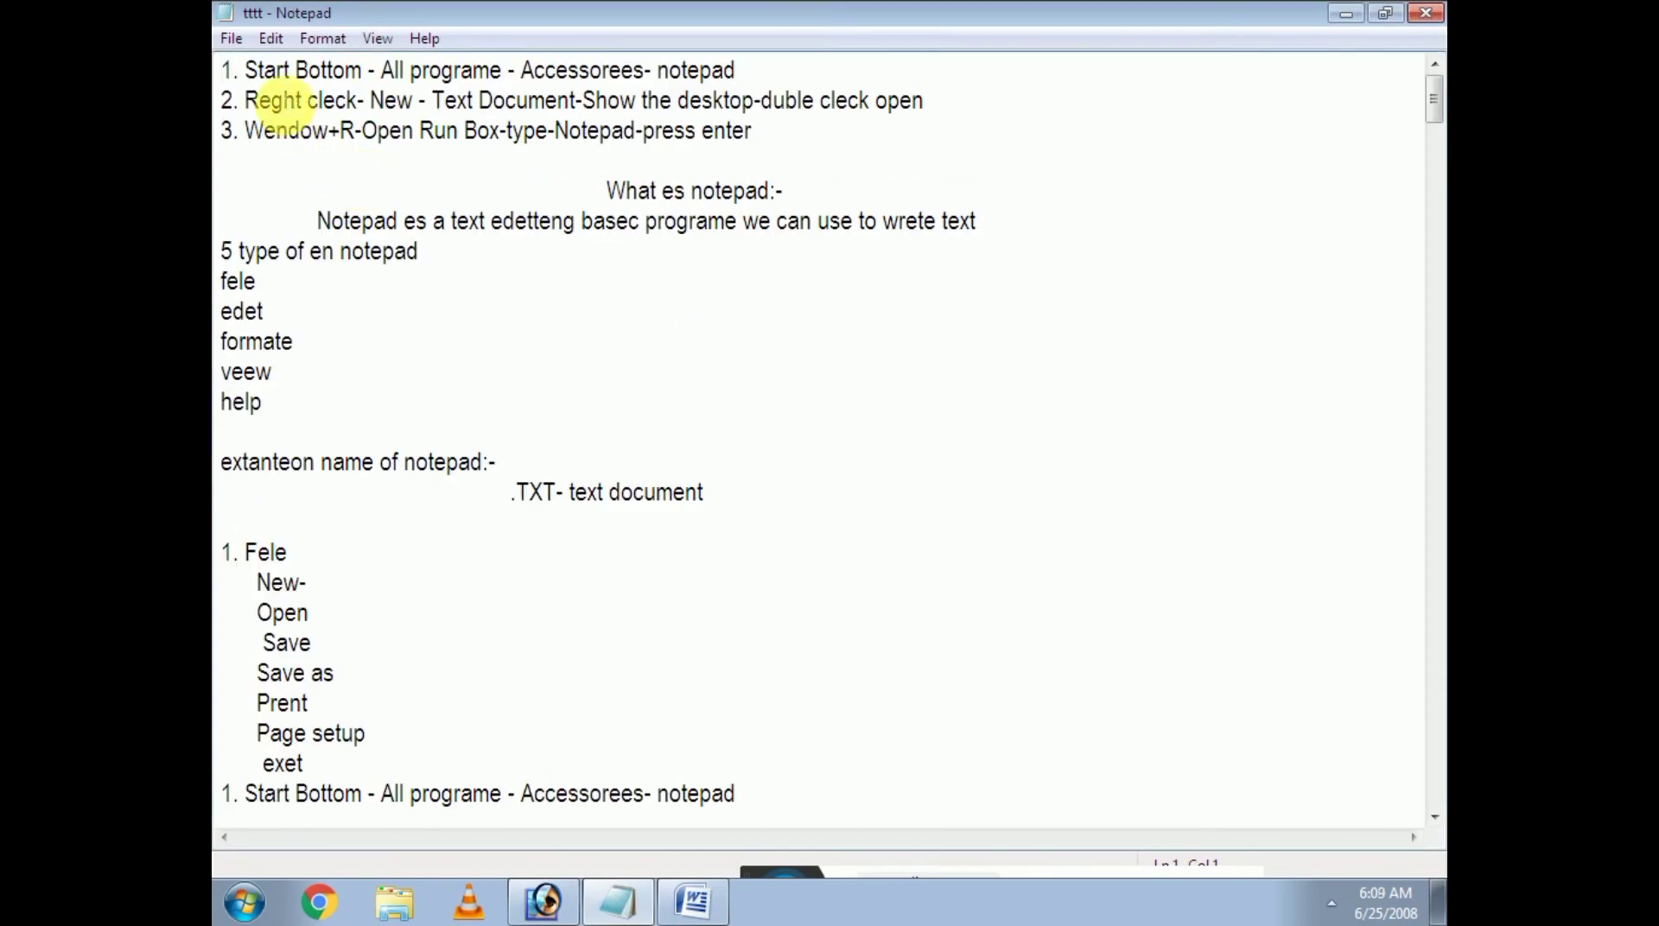
Insert the current time and date at the start of the document's first line
left_click(271, 38)
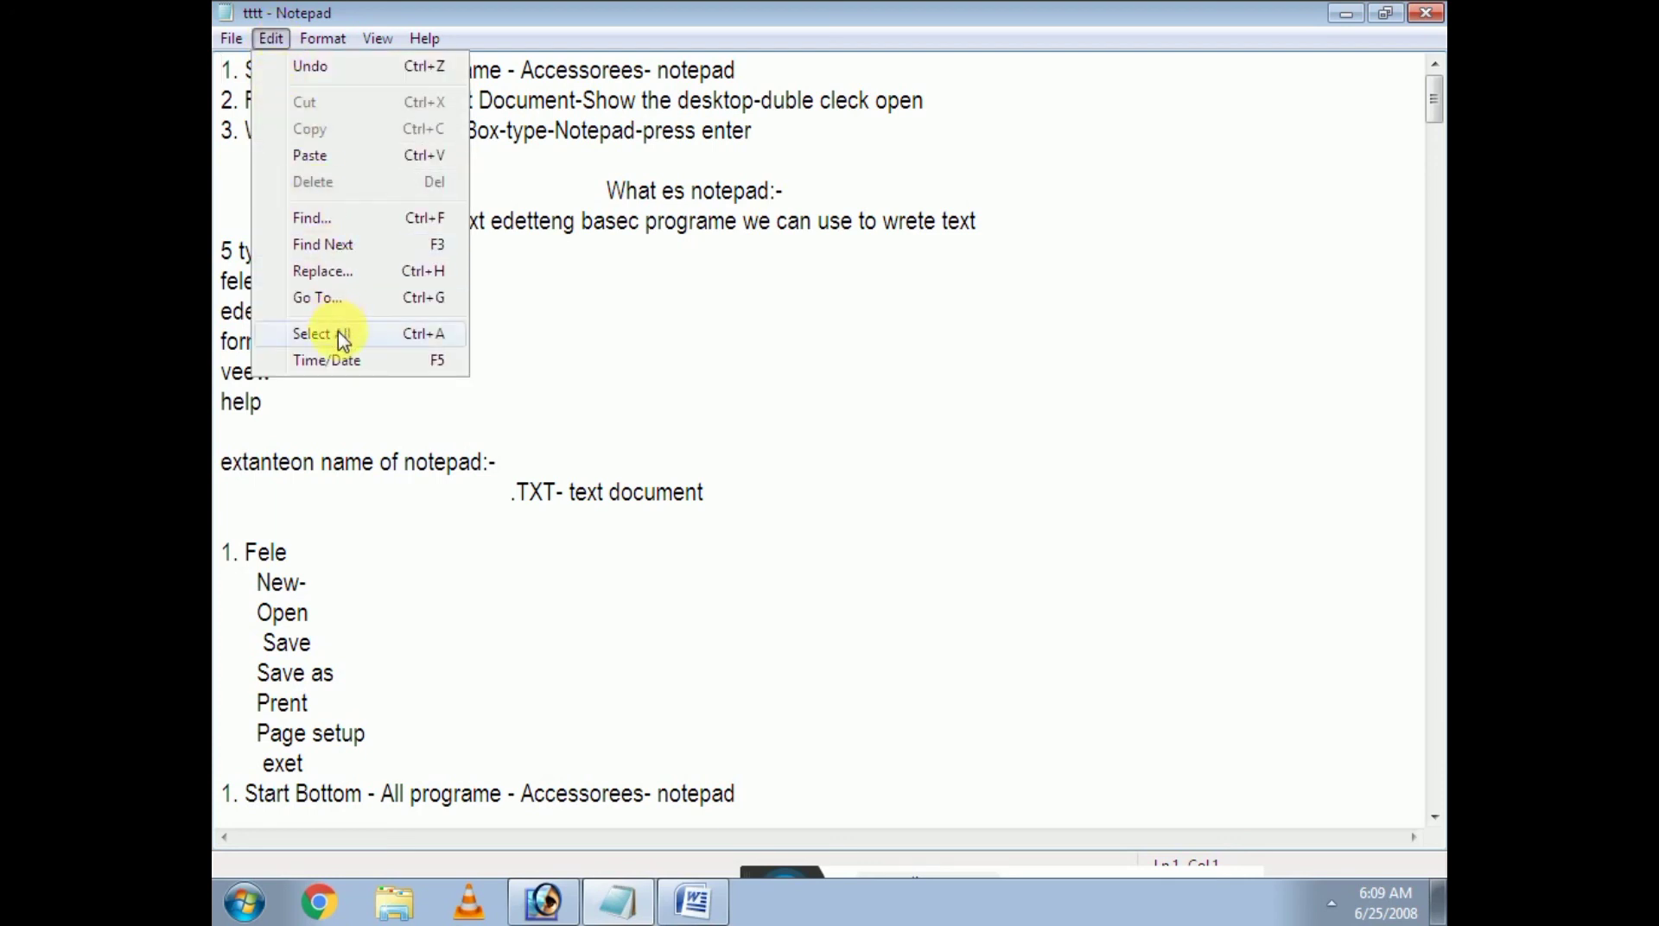
left_click(327, 360)
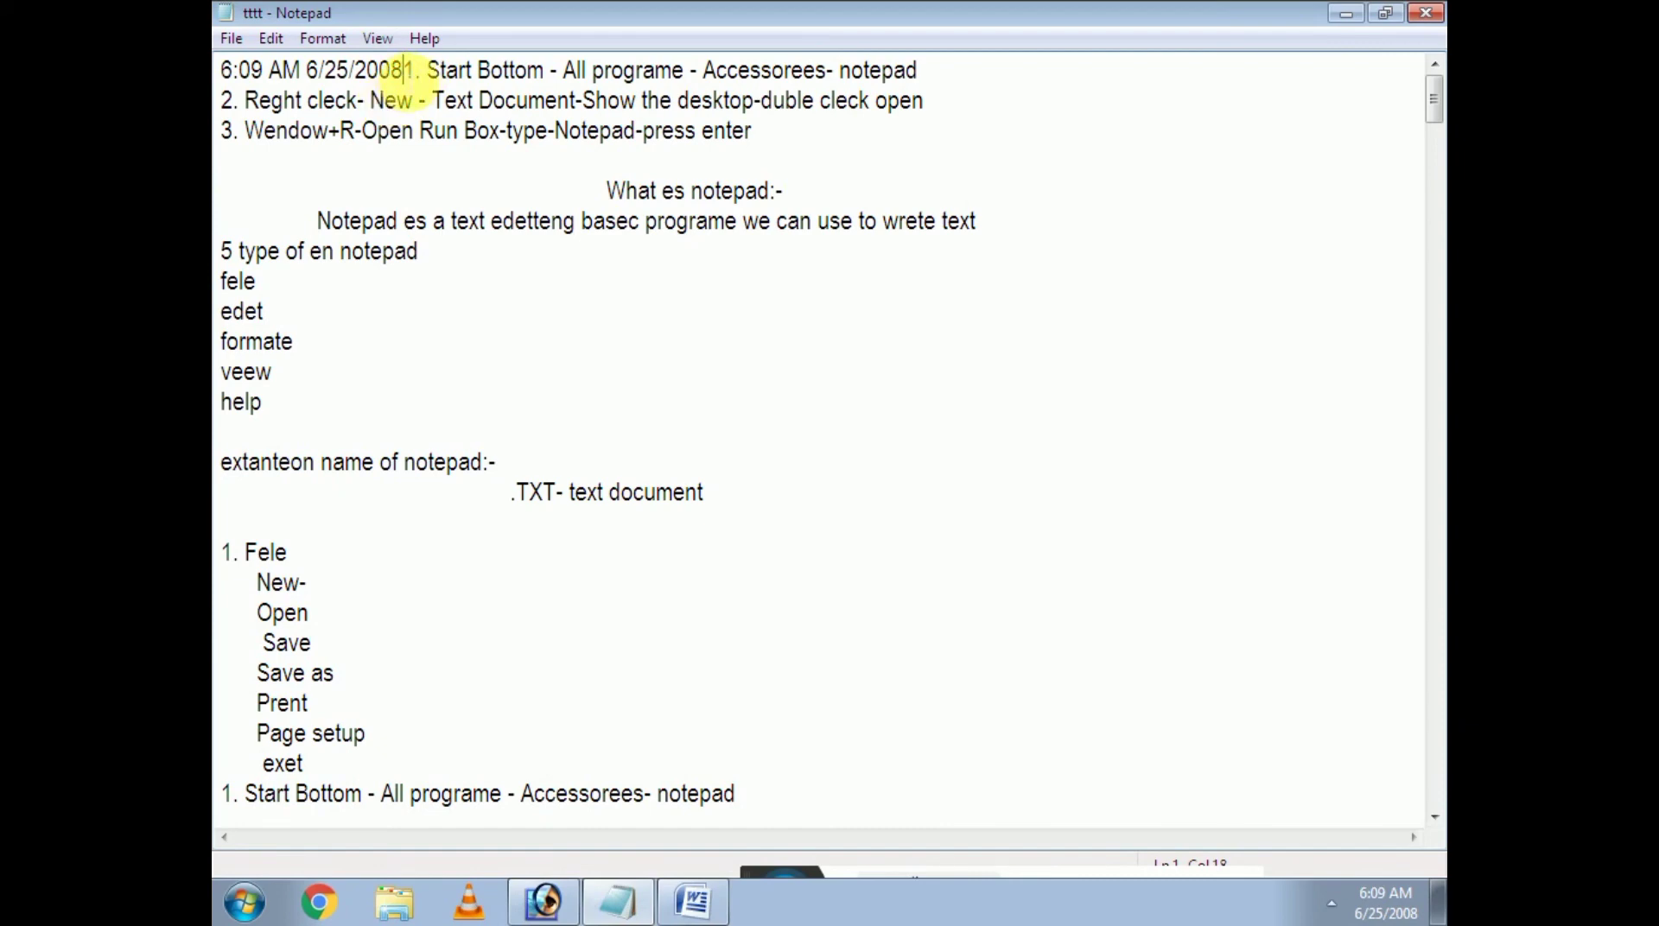
mouse_move(404, 69)
left_mouse_down()
mouse_move(216, 78)
mouse_move(389, 97)
mouse_move(393, 71)
left_mouse_up()
left_click(272, 39)
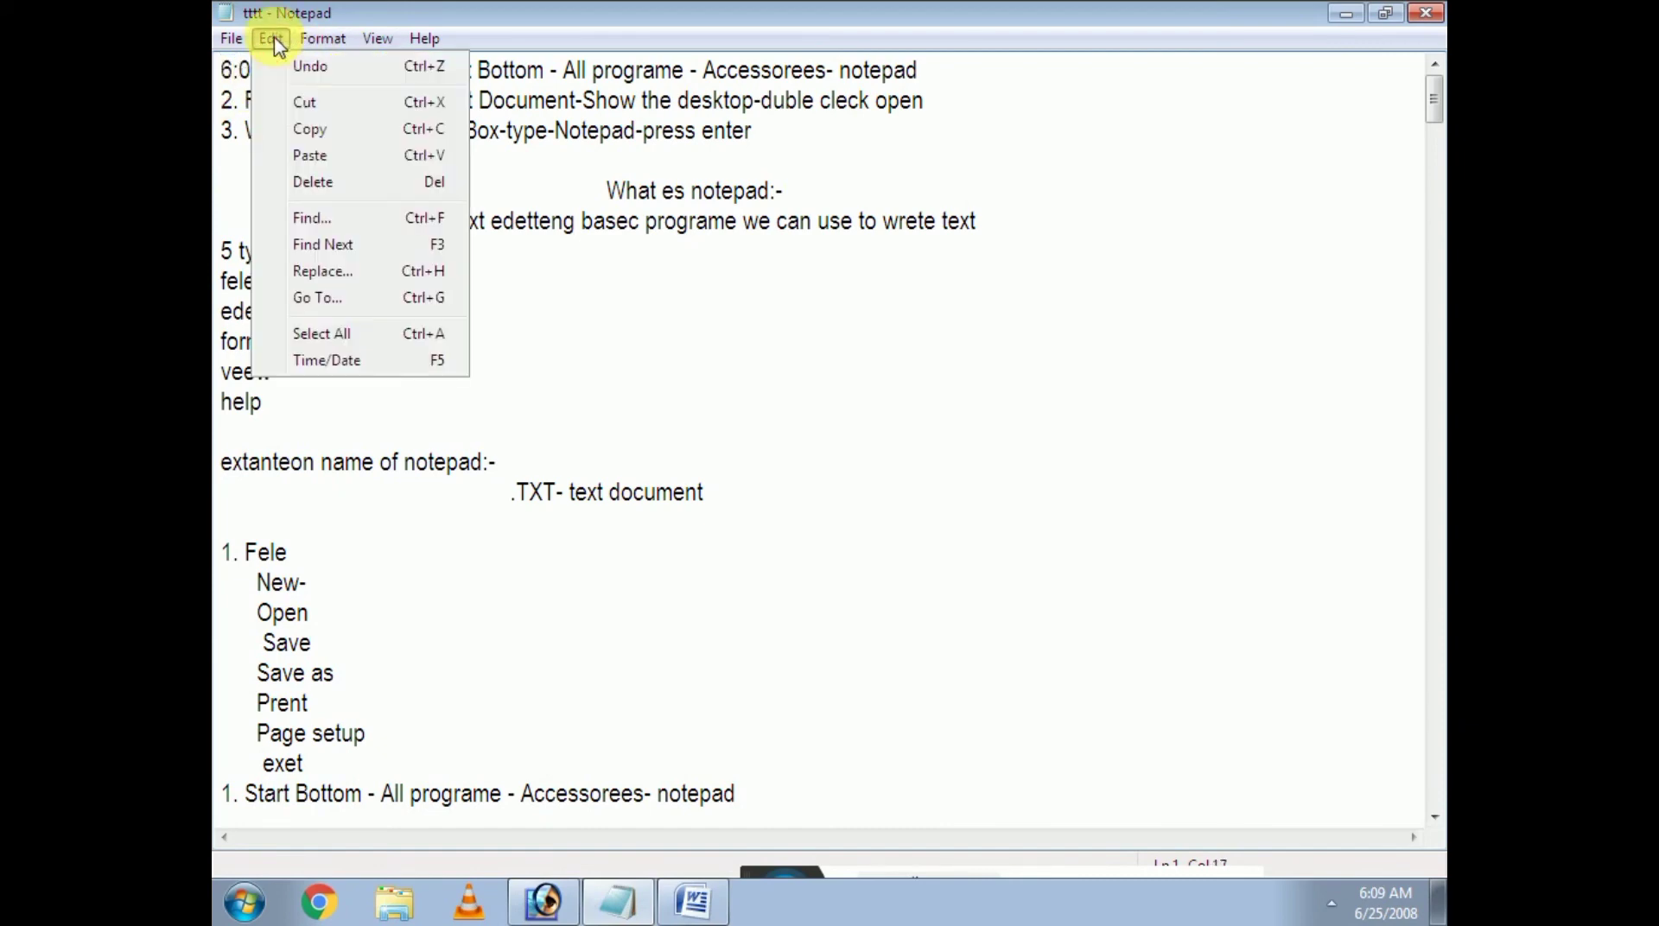
left_click(573, 351)
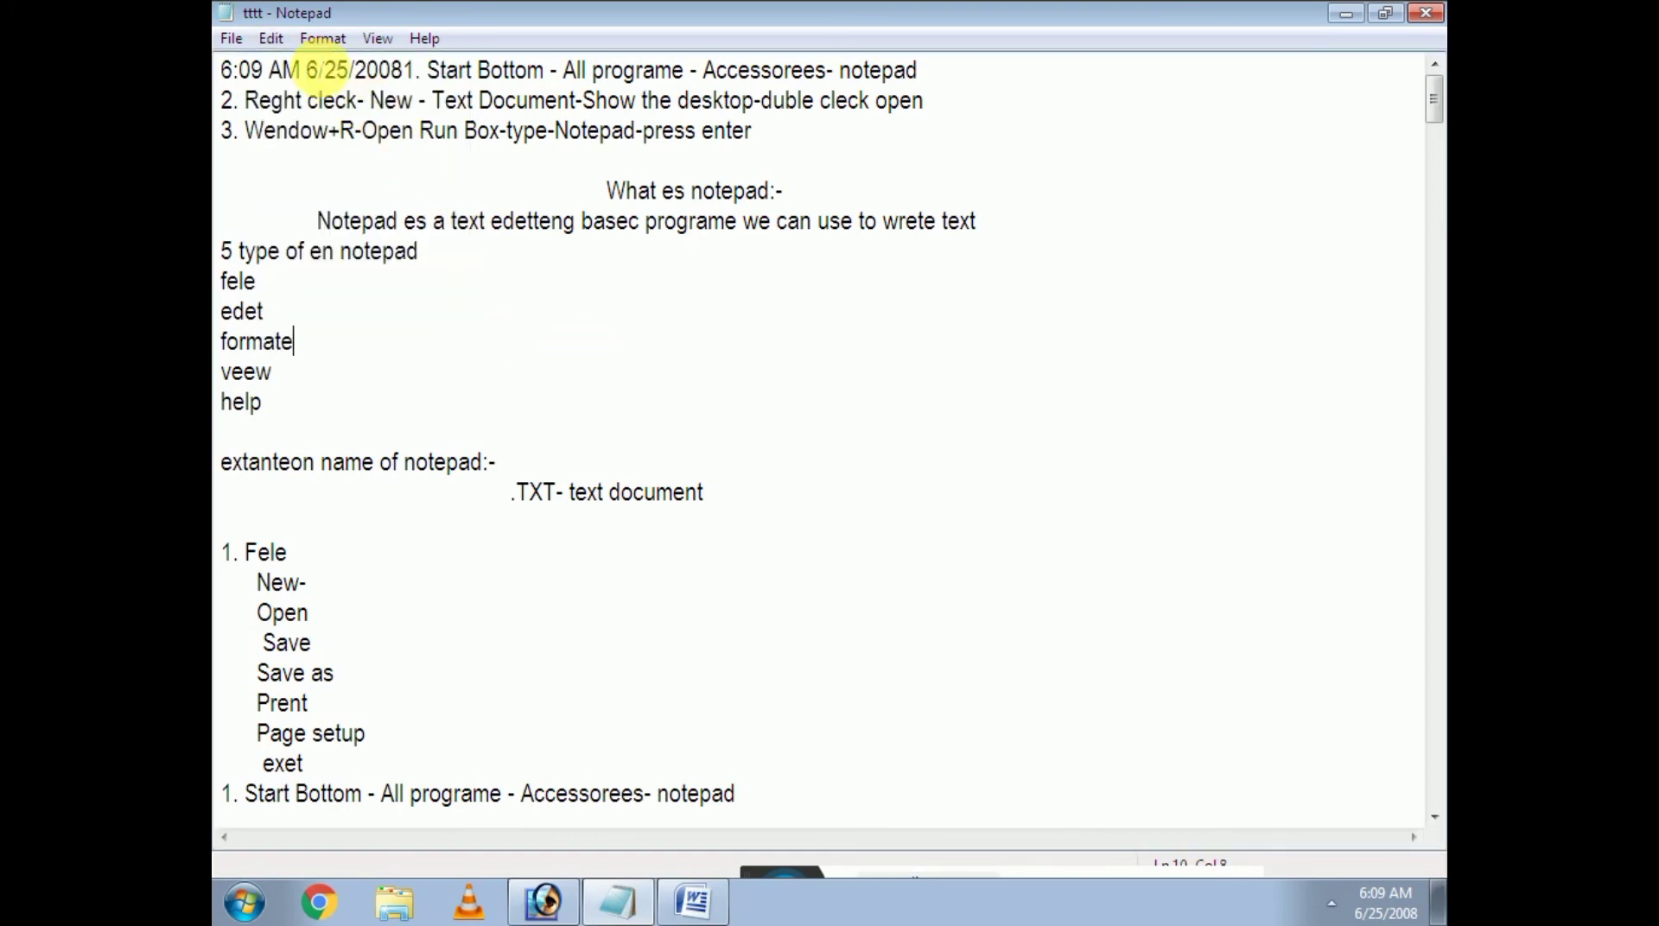
Select the first two lines of text and open the Font dialog
left_click(323, 44)
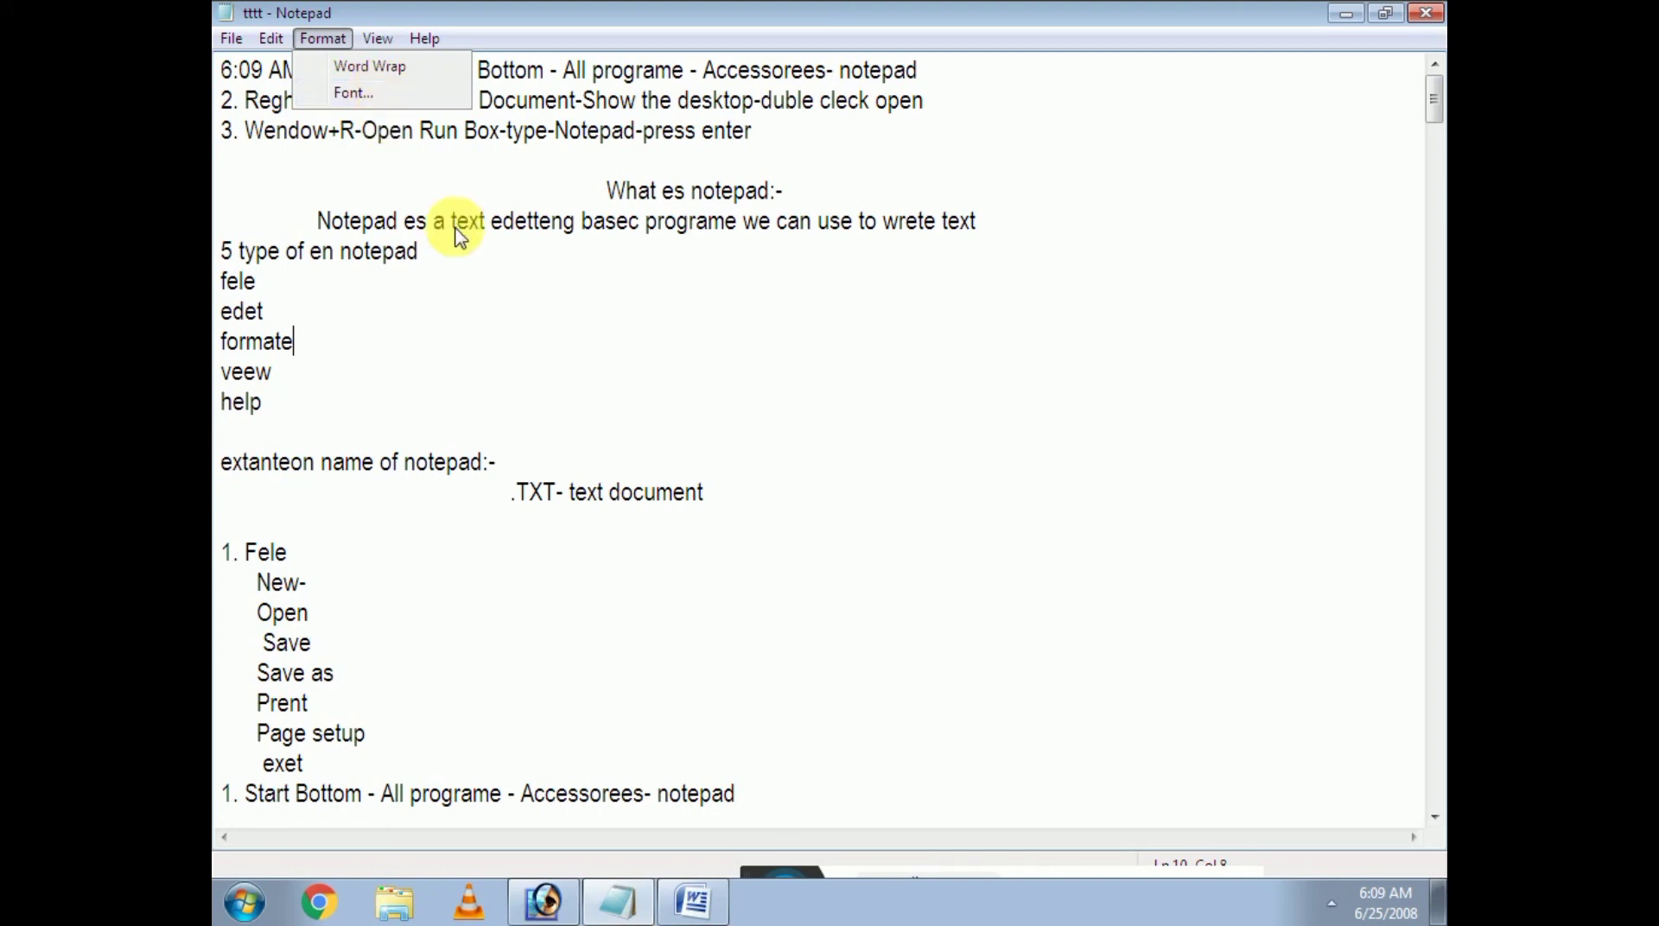
left_click(471, 281)
left_click_drag(923, 100, 240, 73)
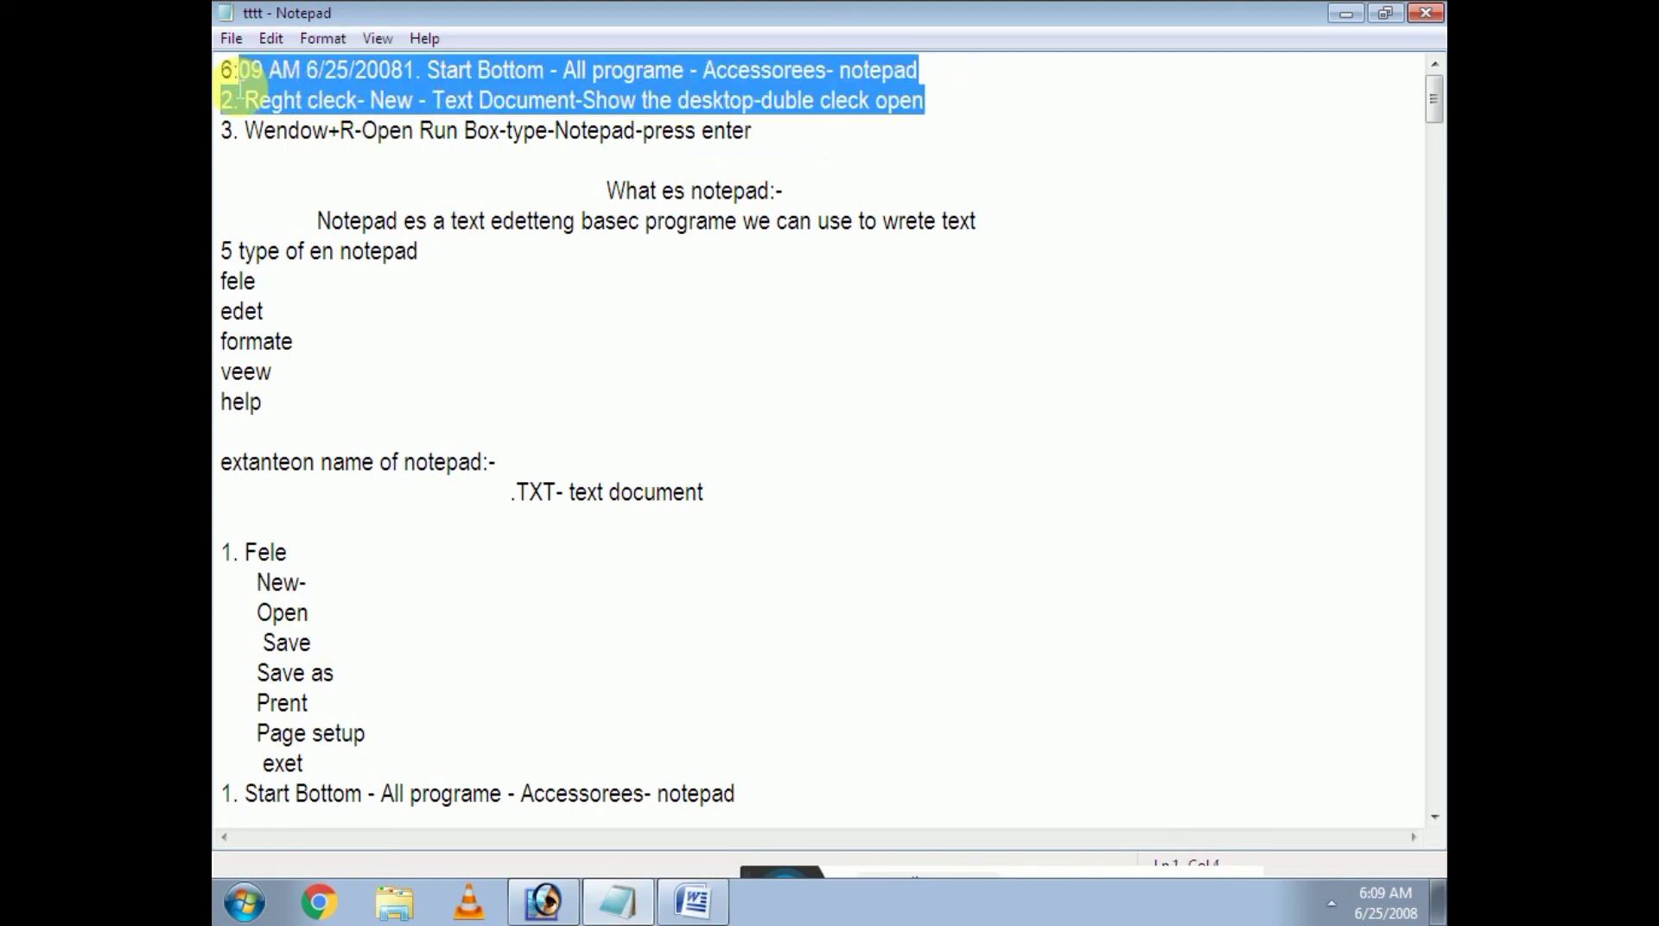
left_click(323, 38)
left_click(351, 94)
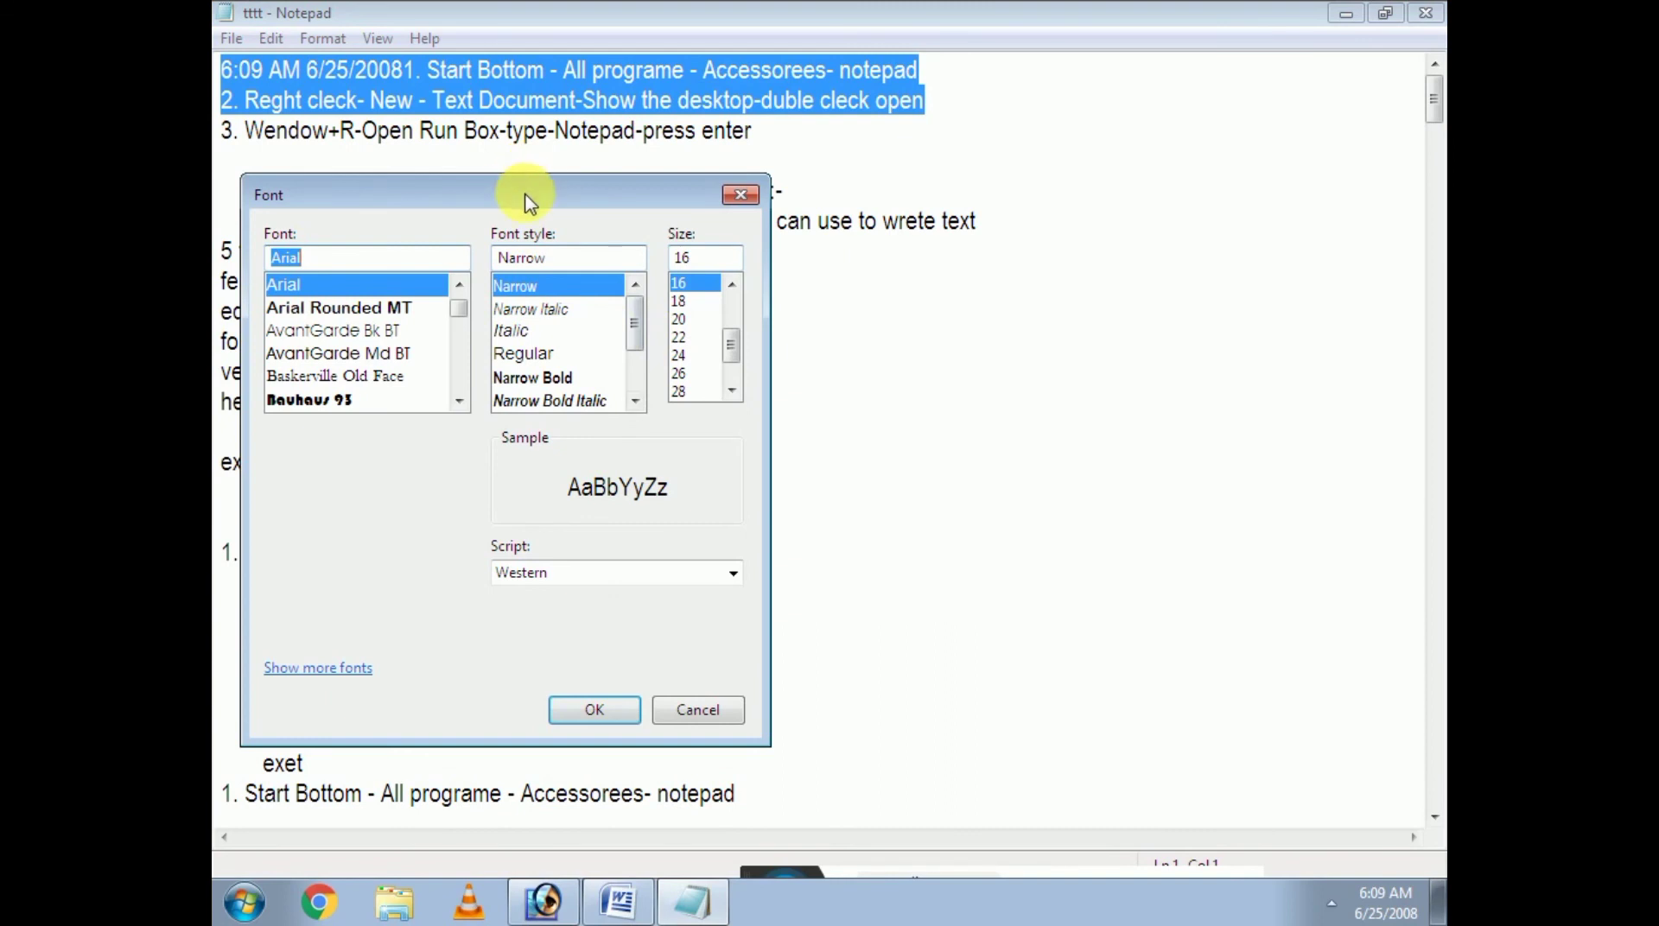
left_click_drag(526, 200, 762, 192)
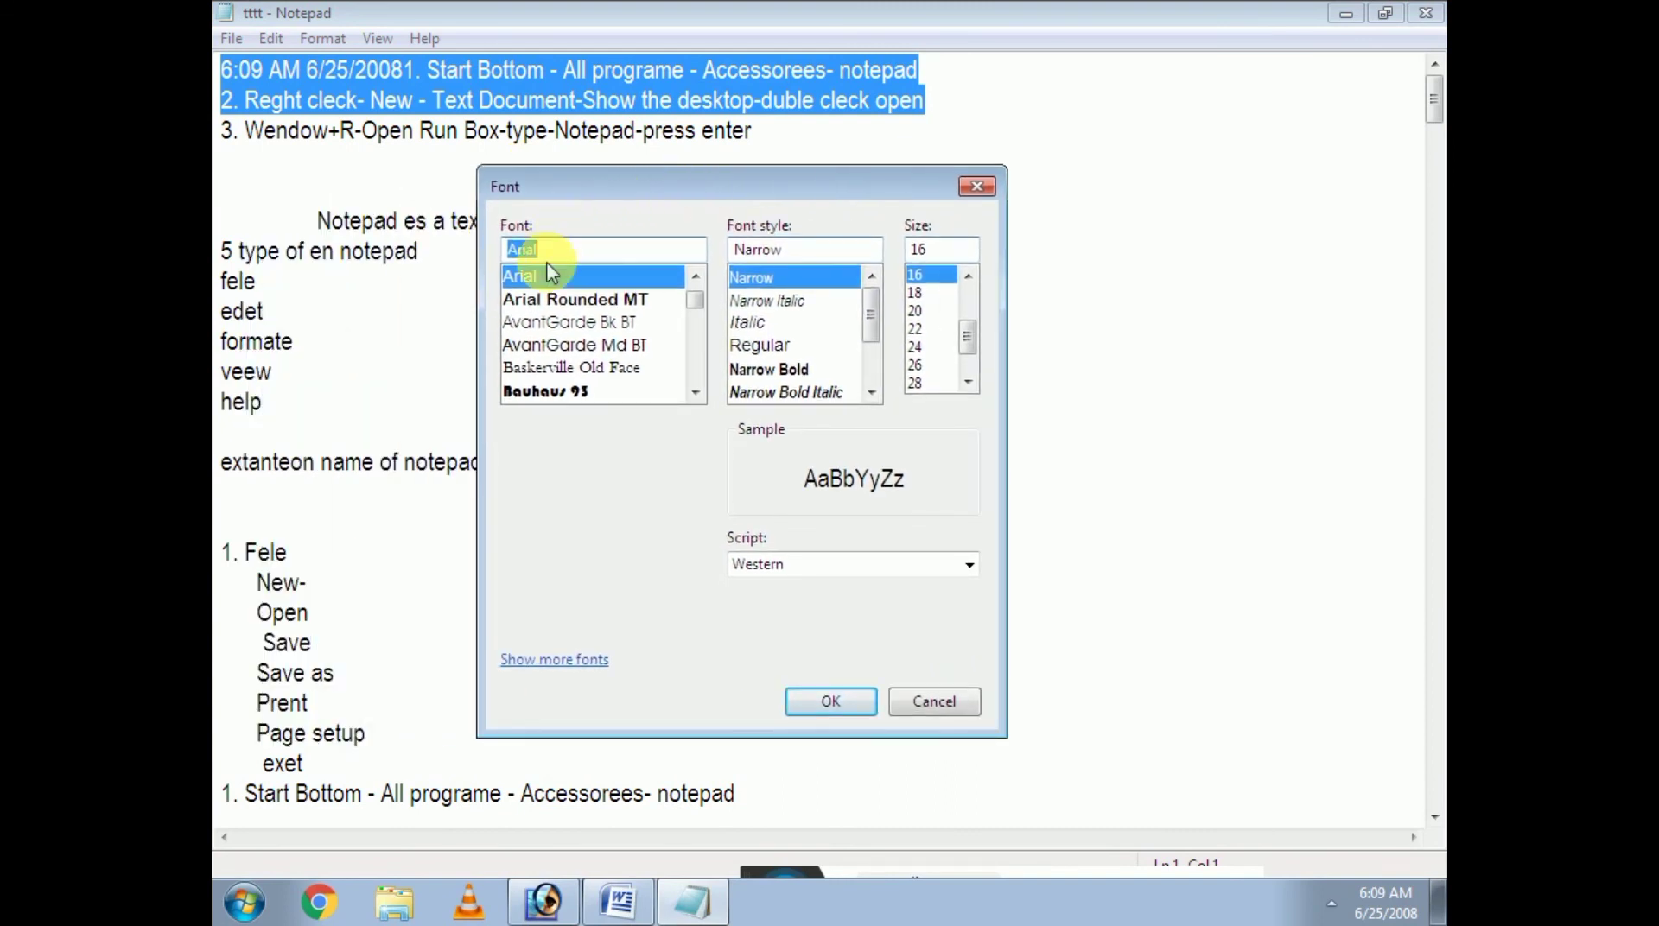
Browse the list of available fonts in the Font dialog
left_click(694, 392)
left_click(694, 393)
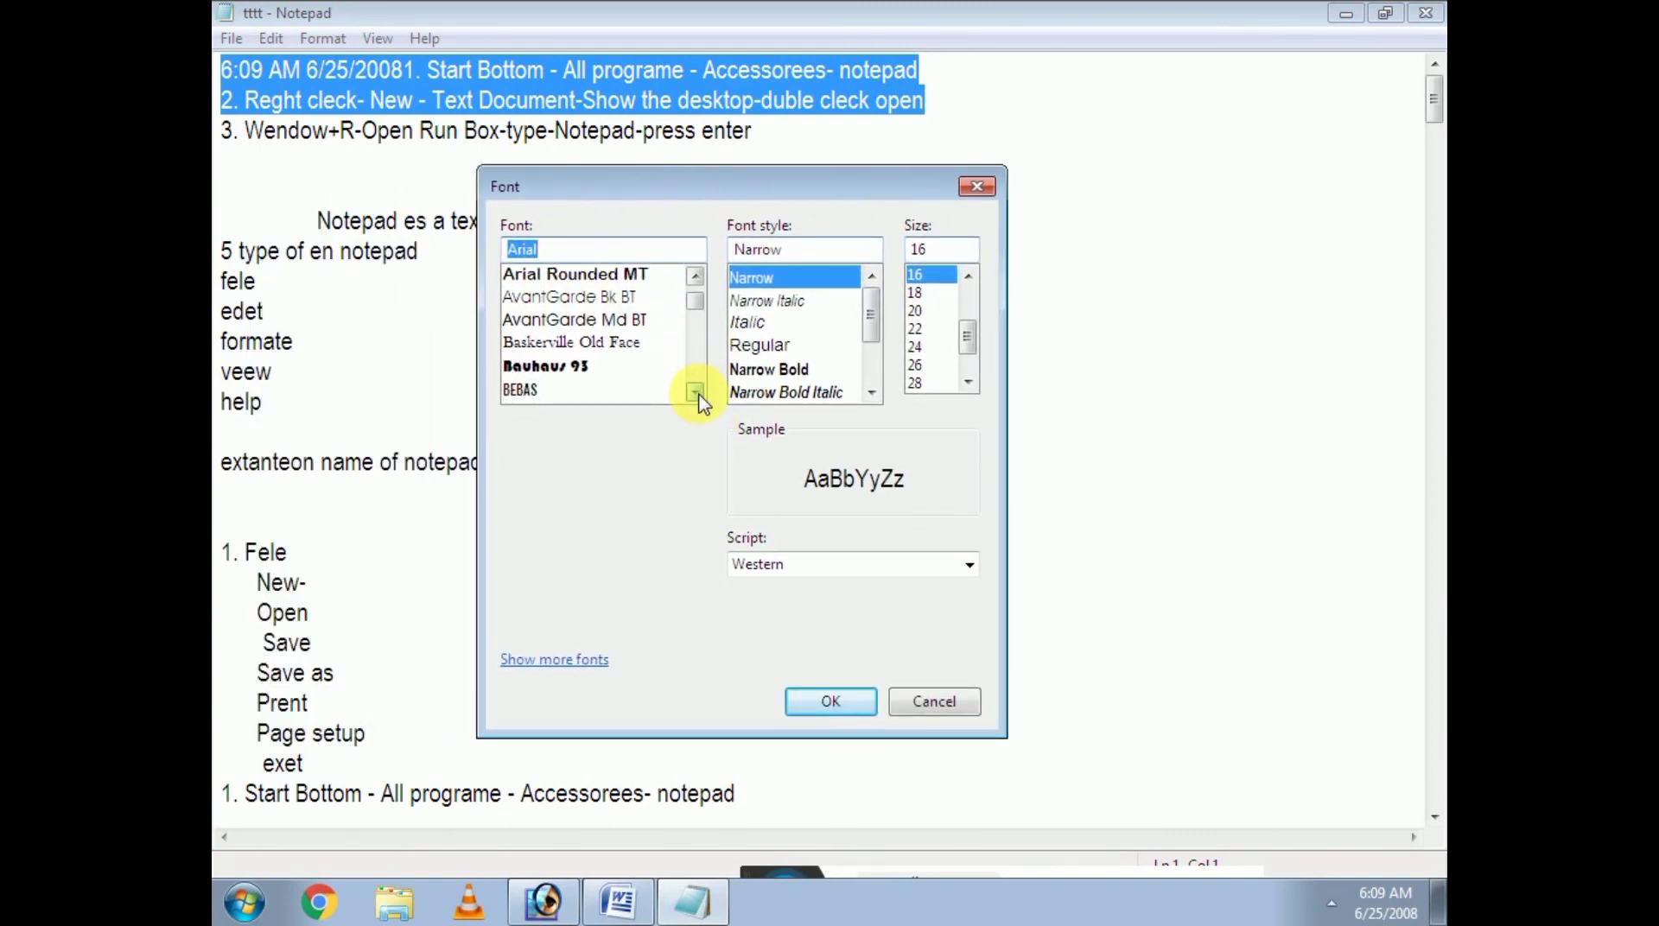
left_click(695, 392)
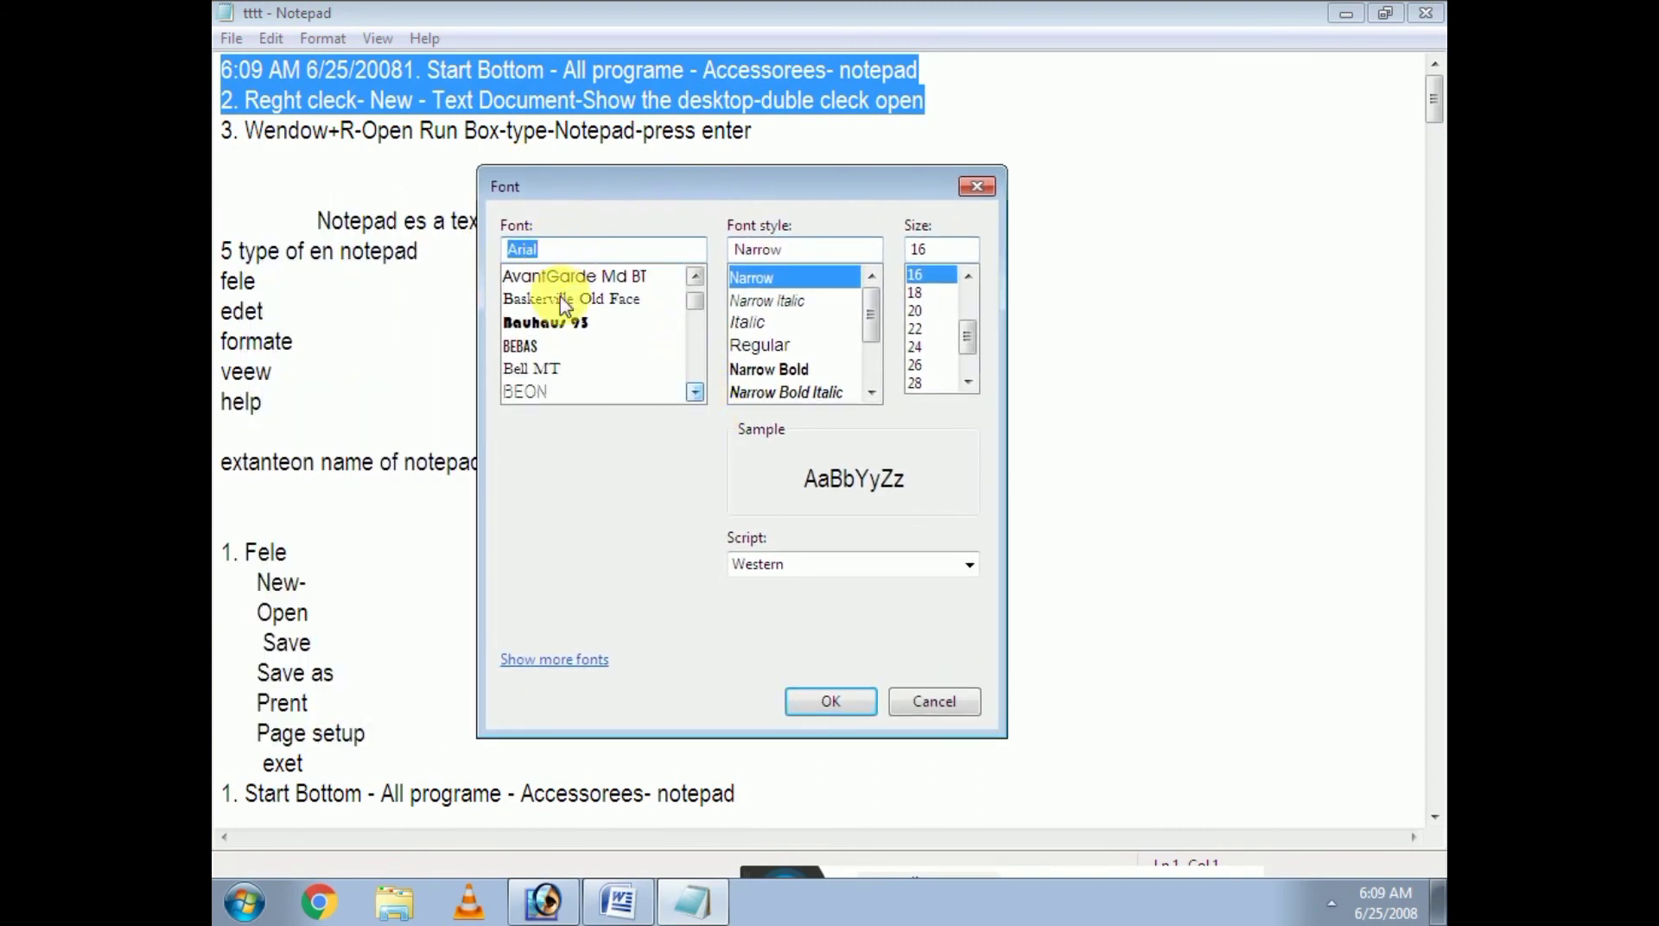
left_click(695, 393)
left_click(695, 394)
left_click(695, 393)
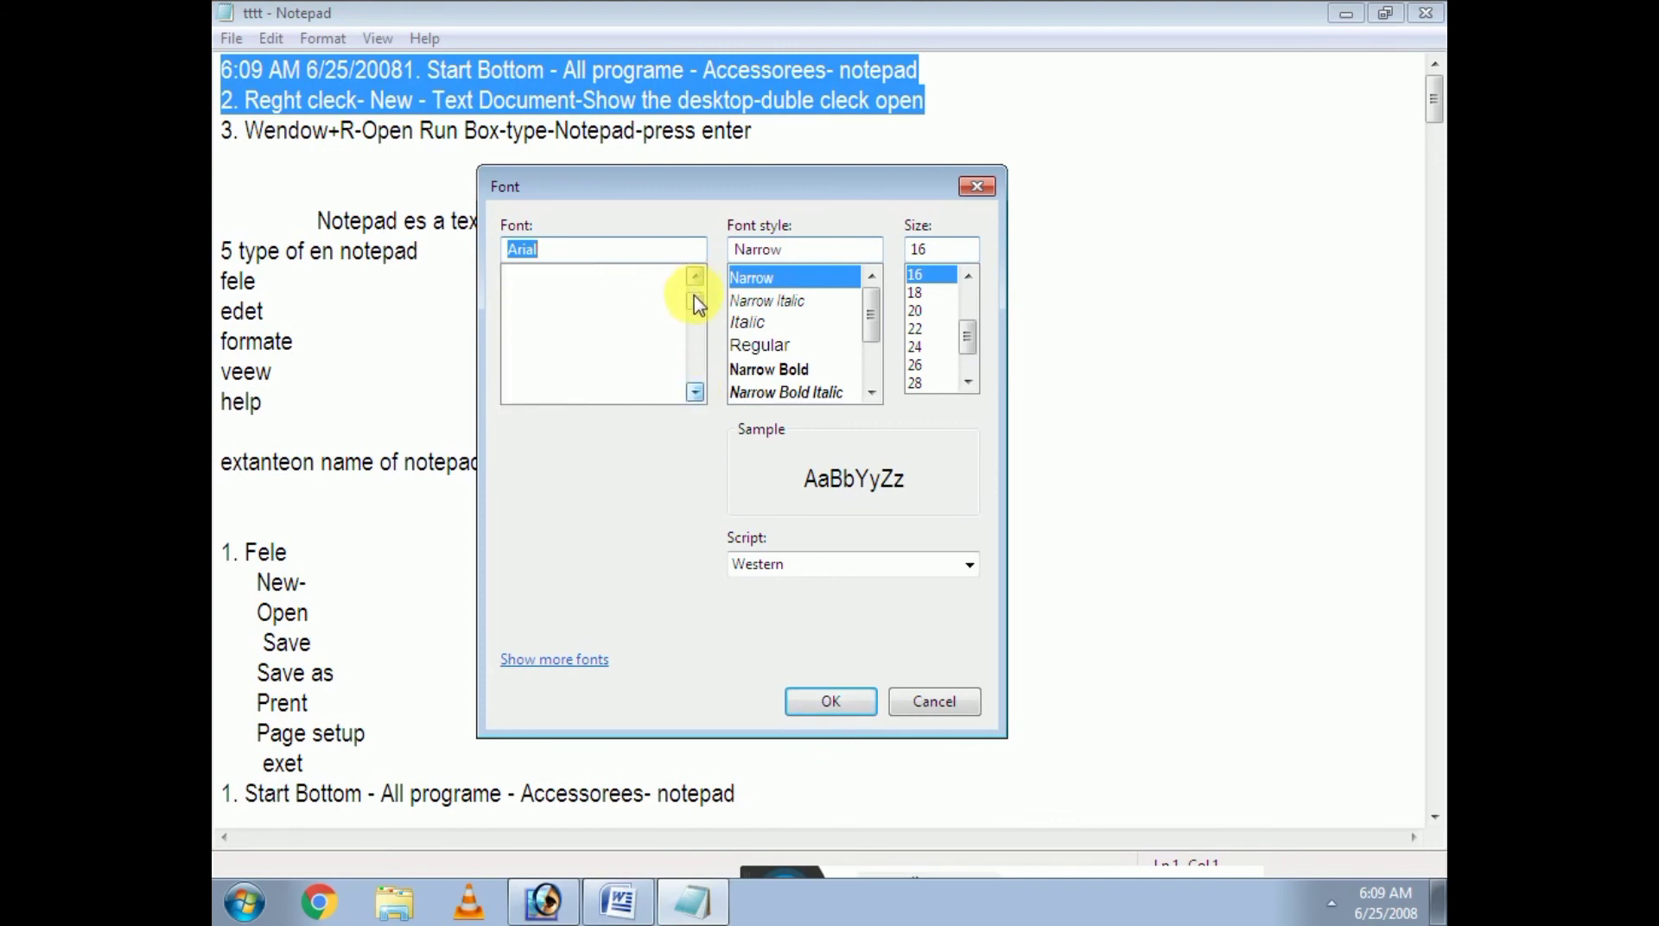
left_click_drag(696, 316, 698, 328)
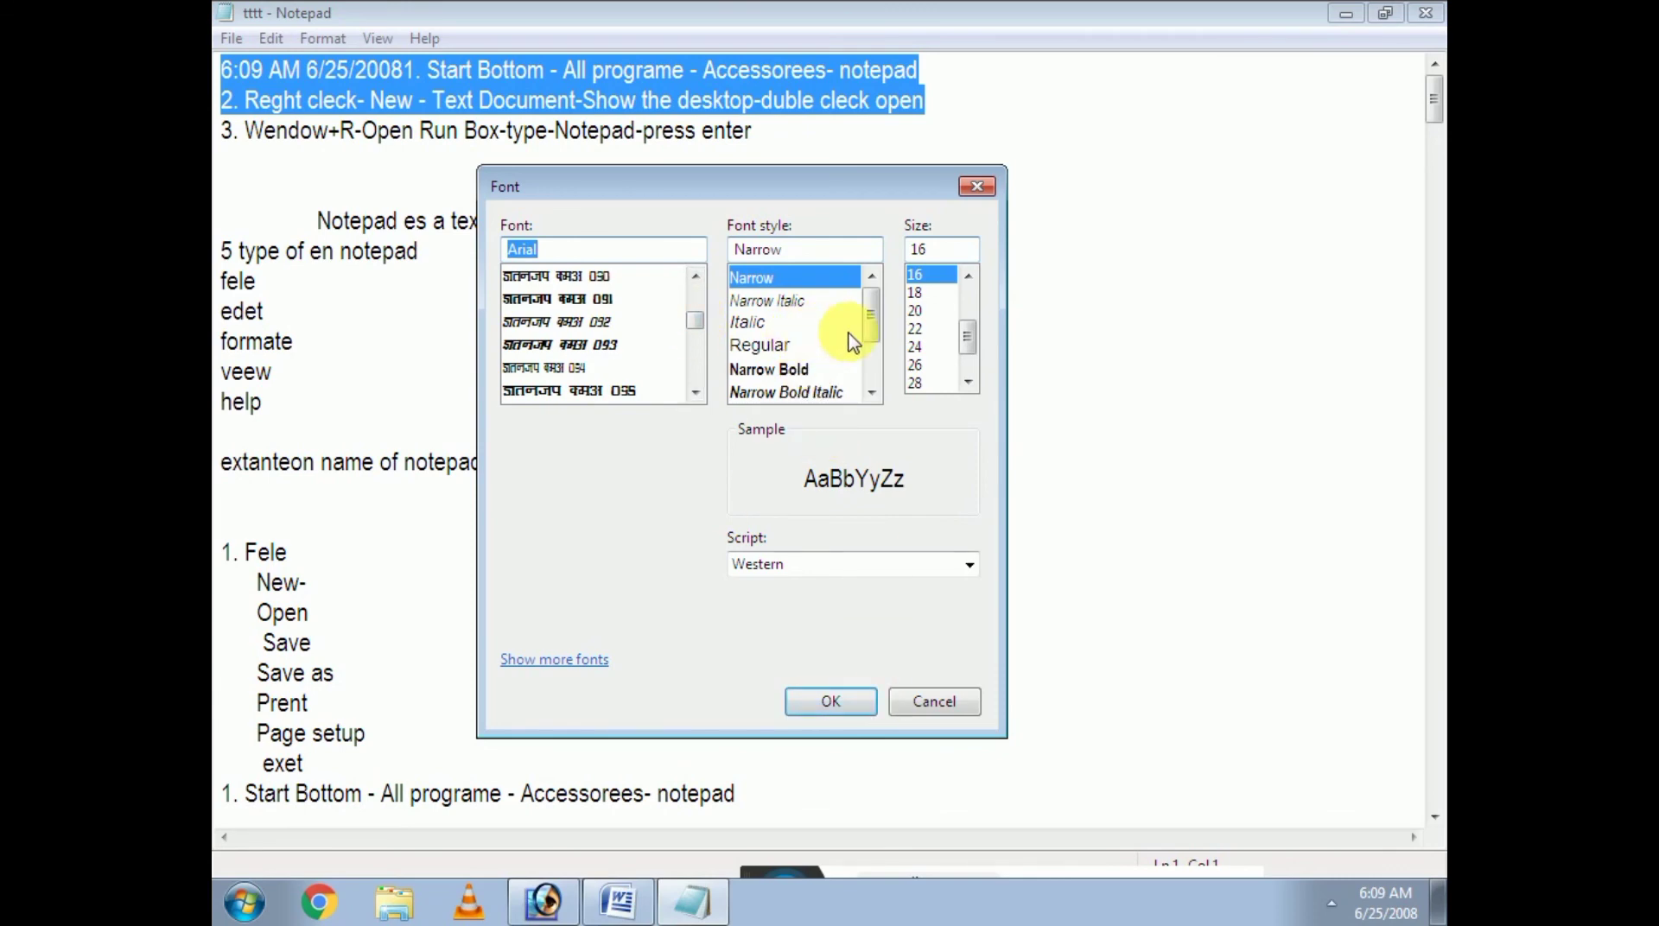
Set the font style to Italic and the size to 36, apply it, and look over the reformatted text
left_click_drag(869, 337, 863, 326)
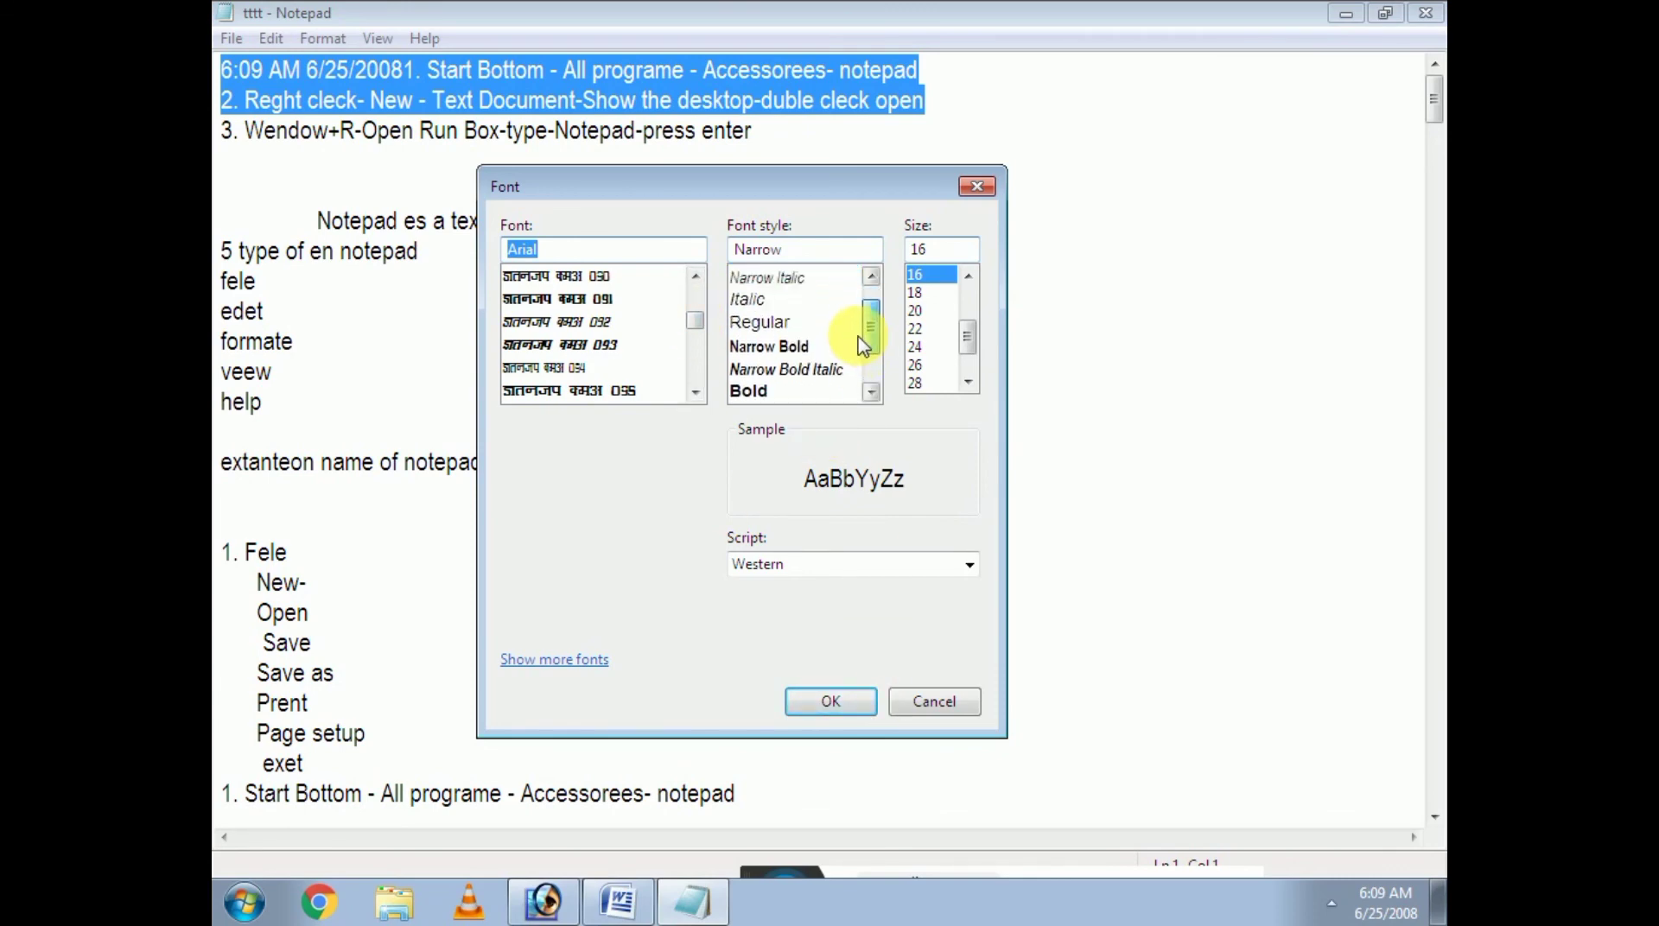
left_click(750, 301)
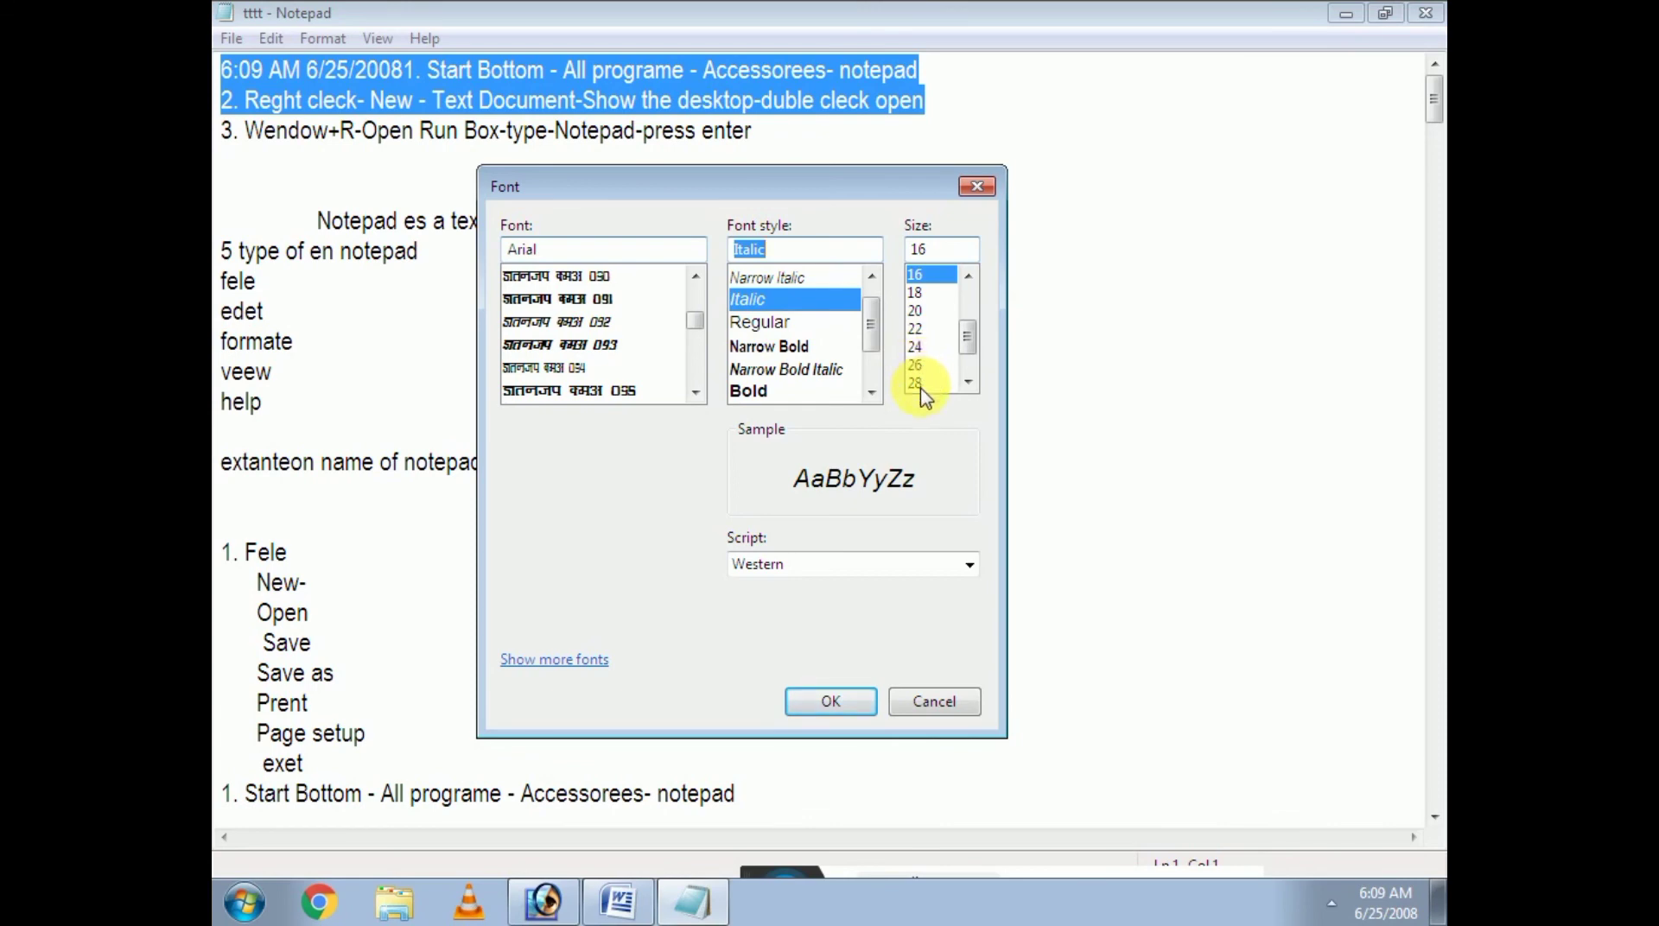
scroll(966, 385, "down", 1)
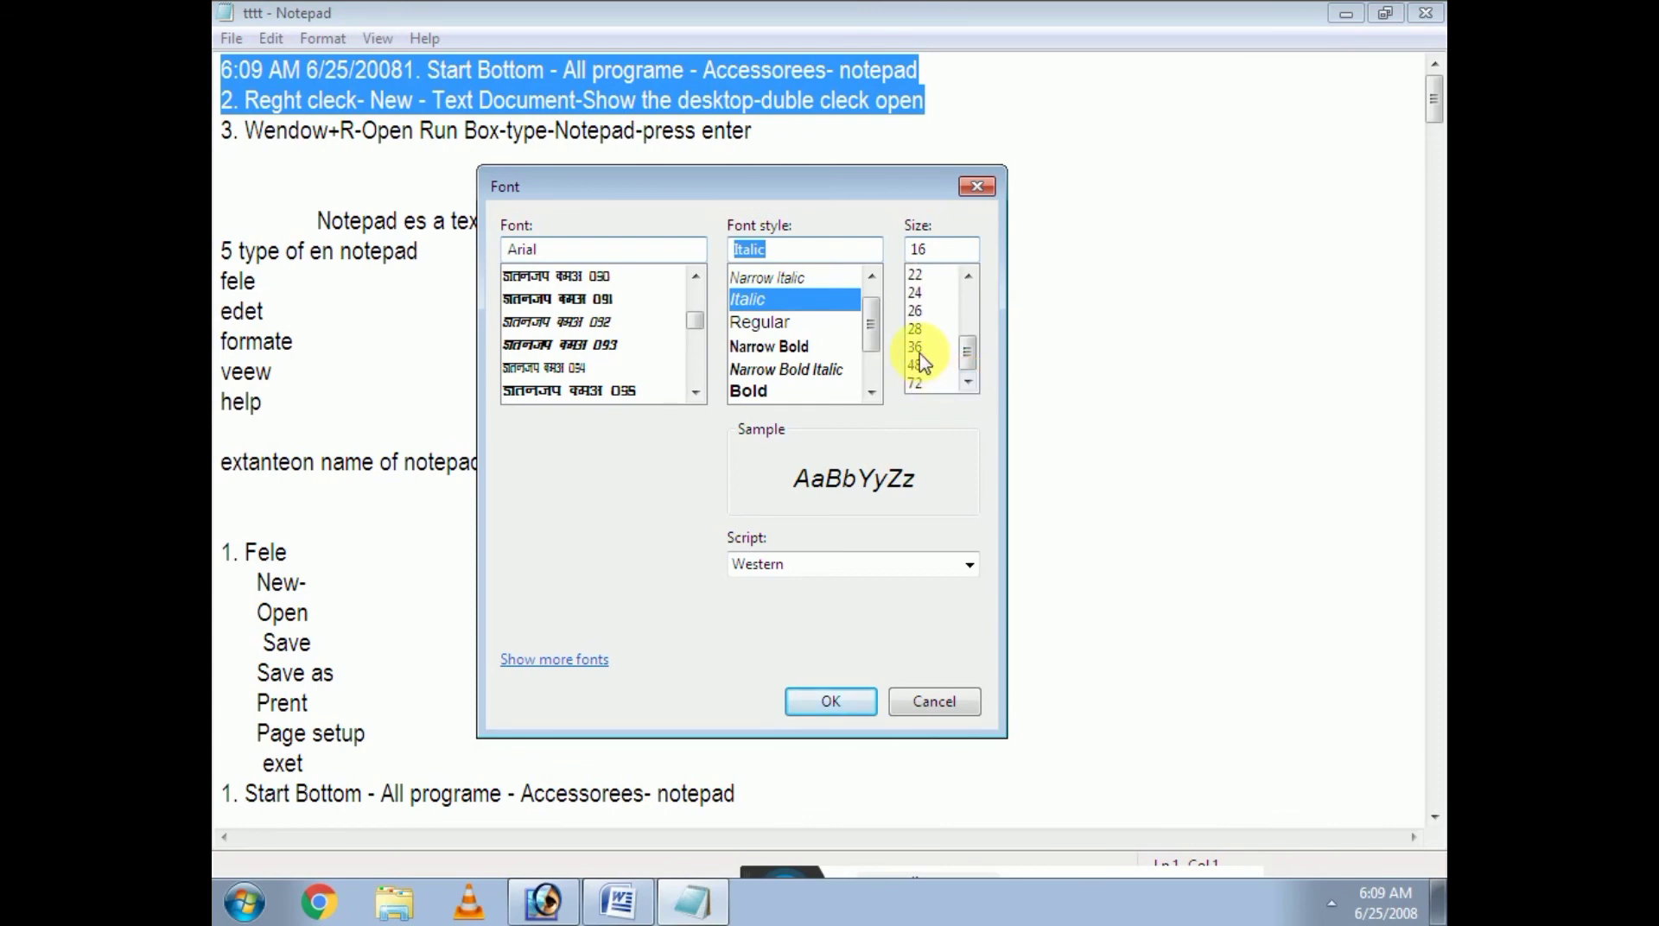
left_click(916, 348)
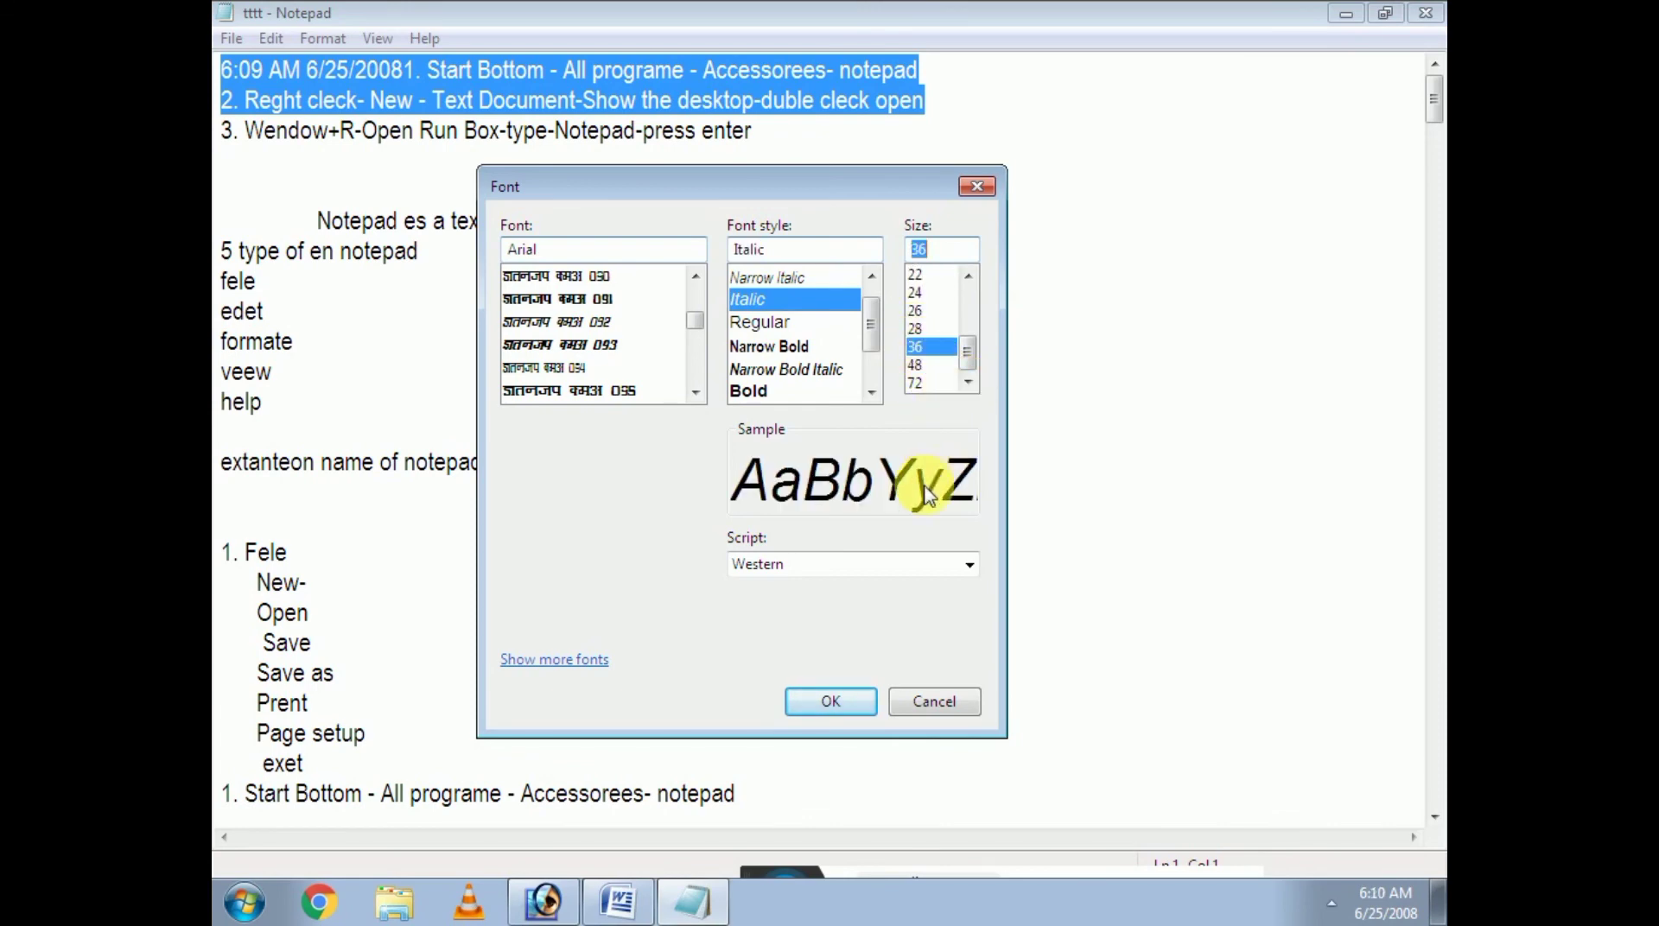
left_click(827, 704)
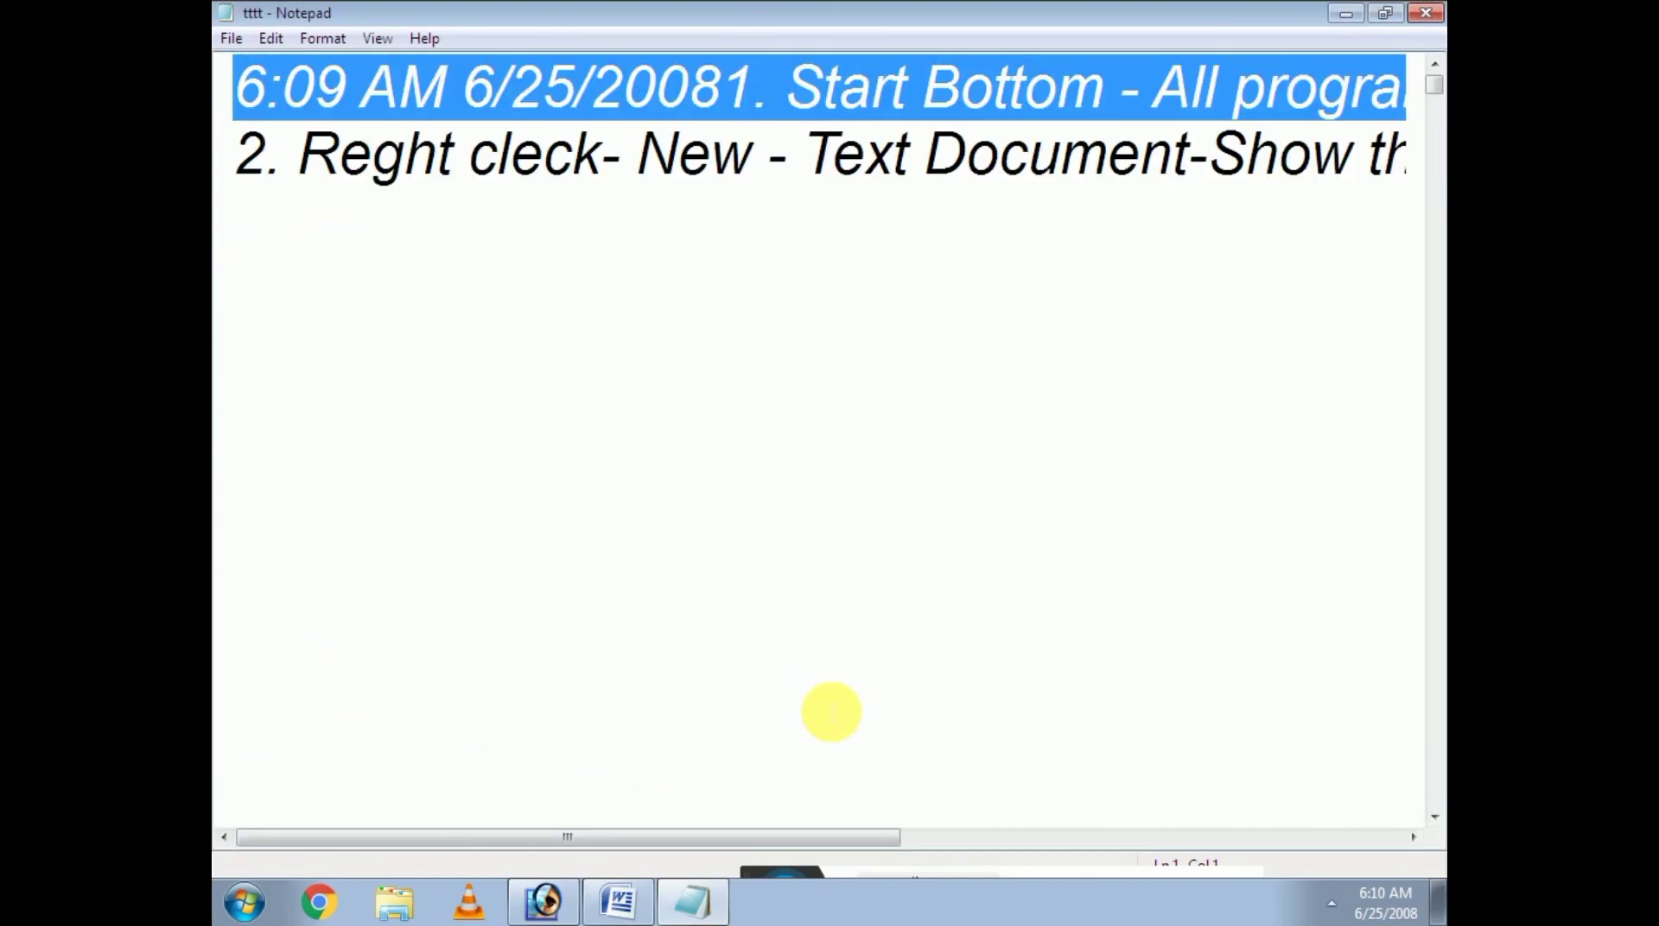
left_click(1178, 126)
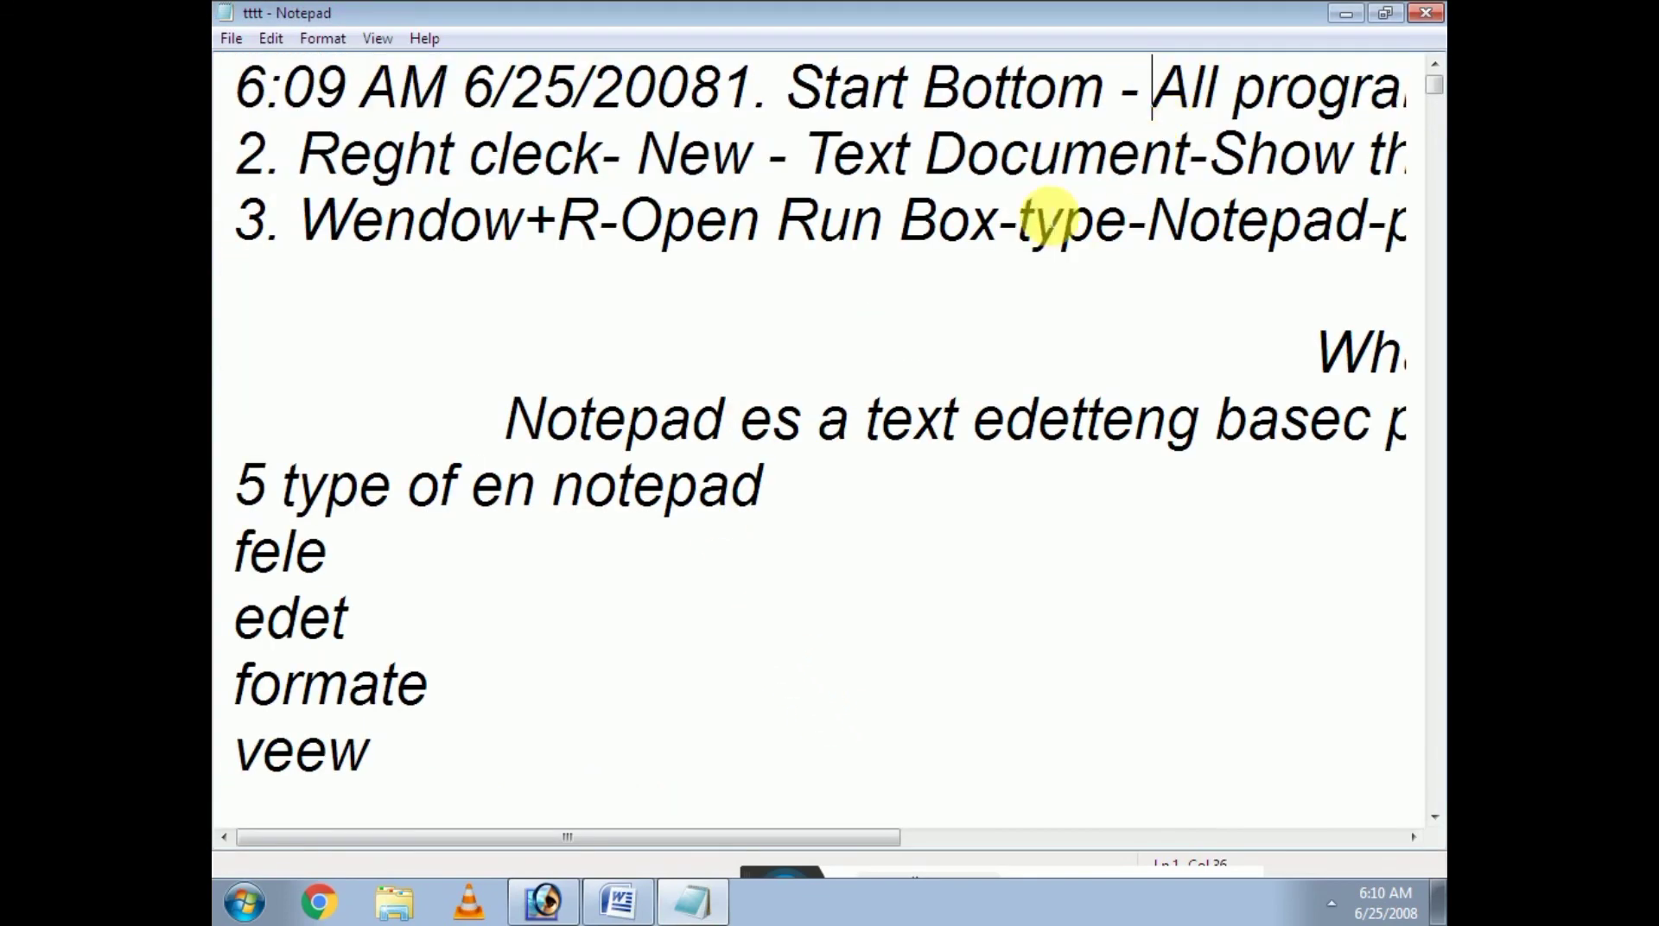
scroll(849, 326, "down", 2)
scroll(849, 327, "down", 4)
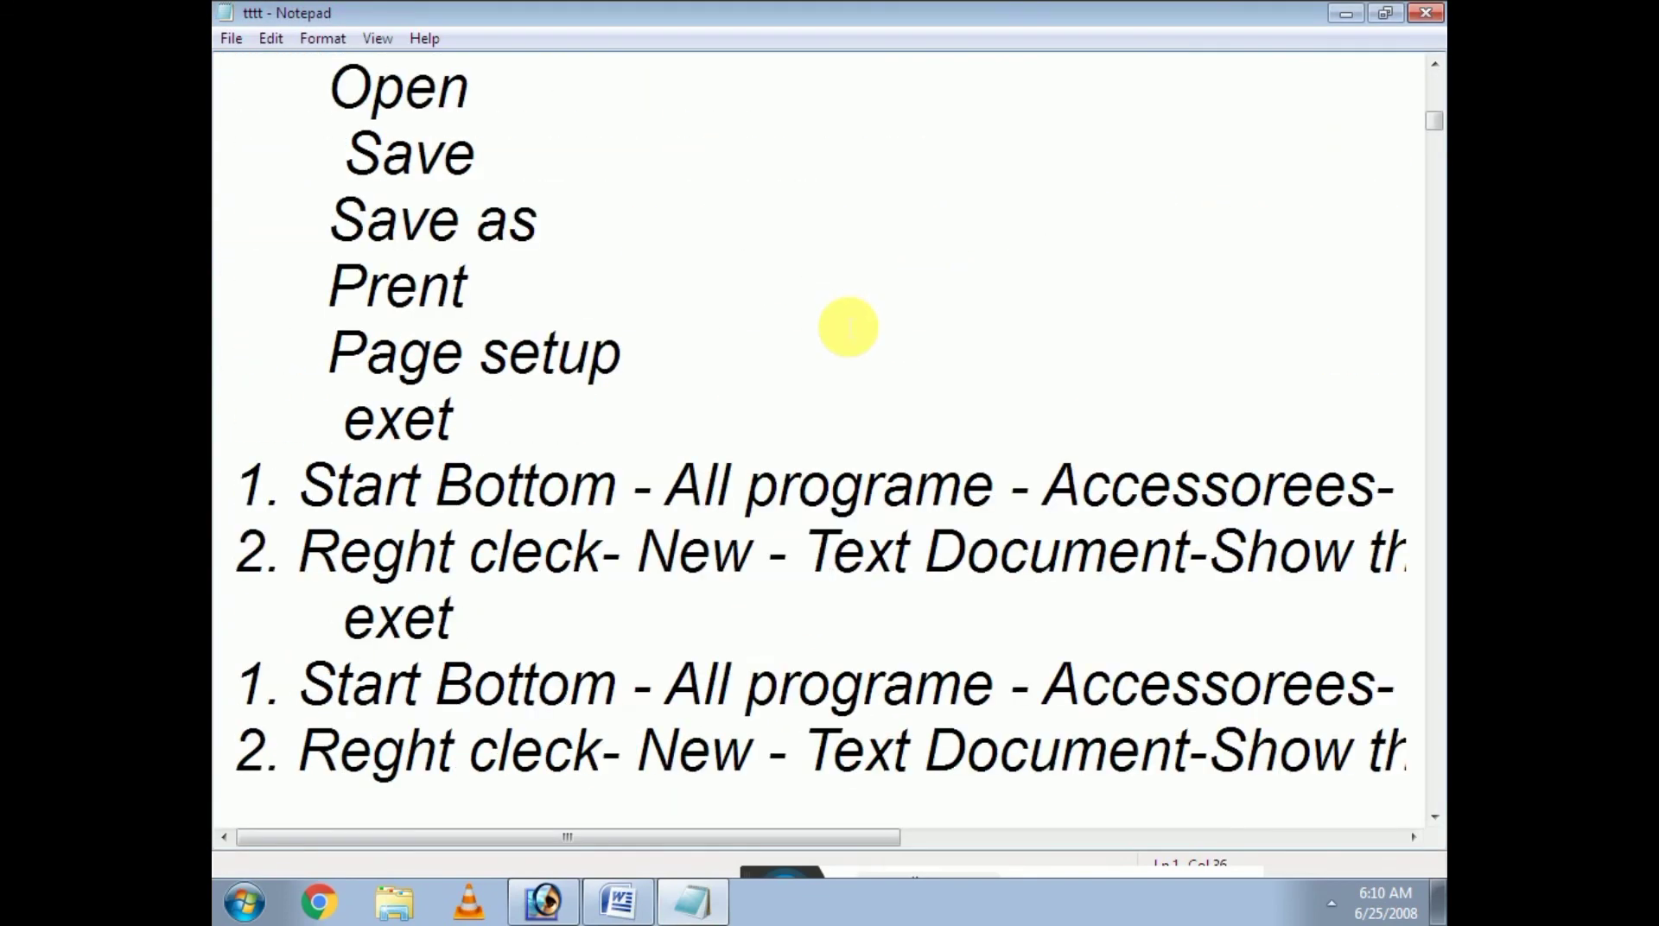
scroll(849, 327, "up", 6)
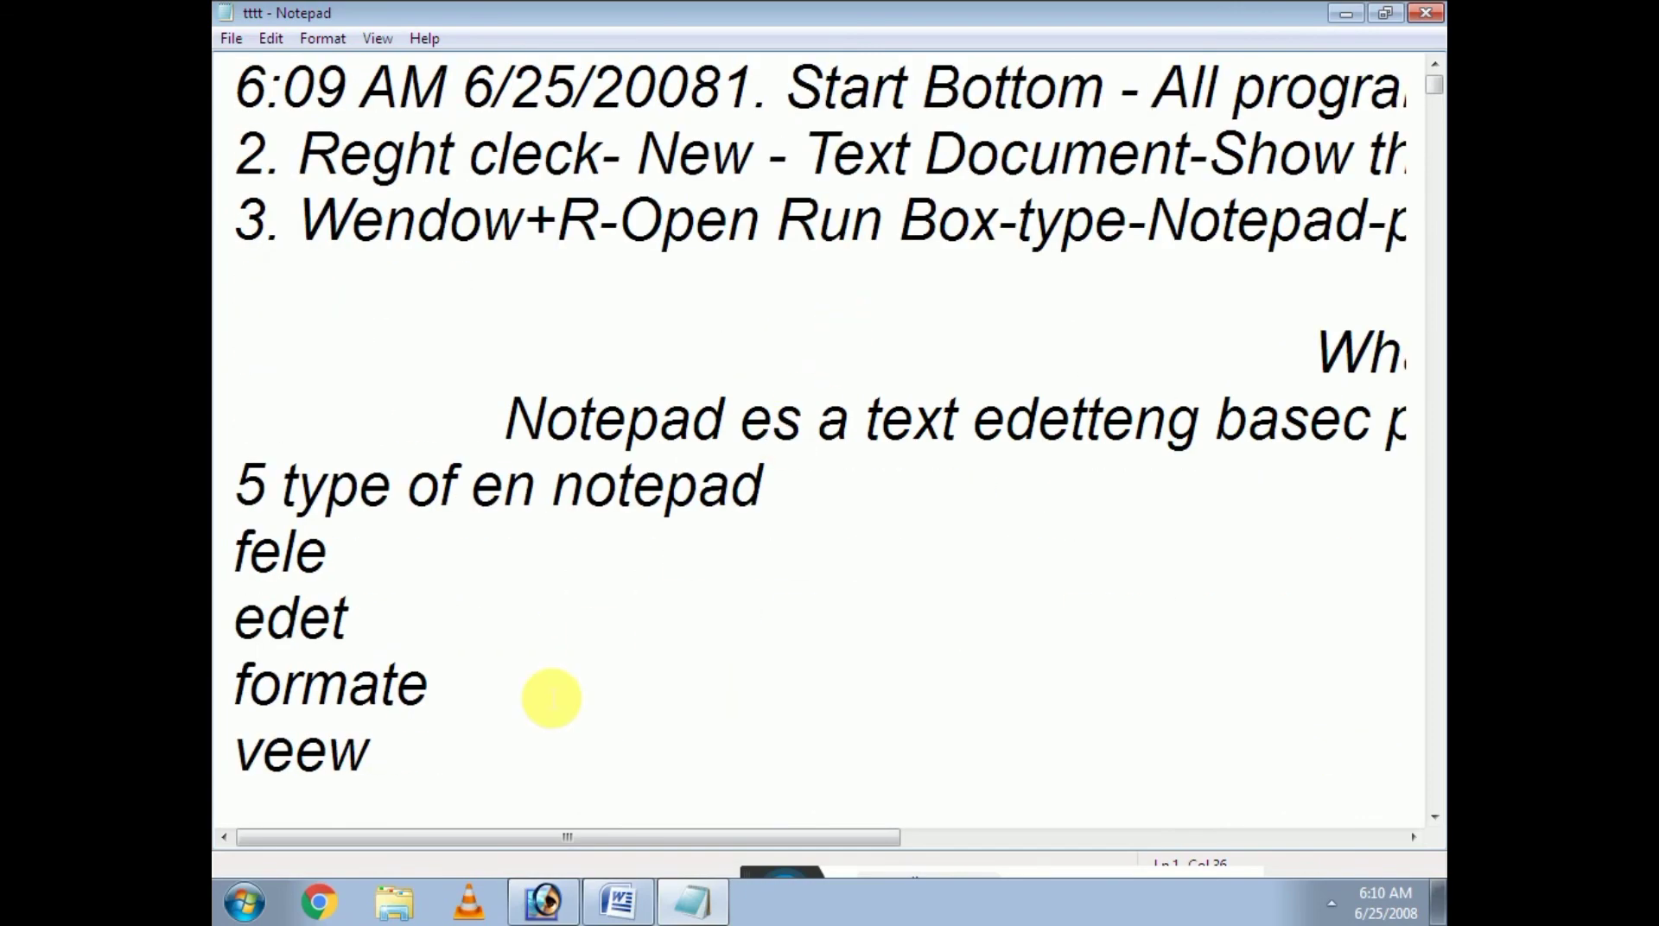
left_click_drag(548, 838, 1086, 819)
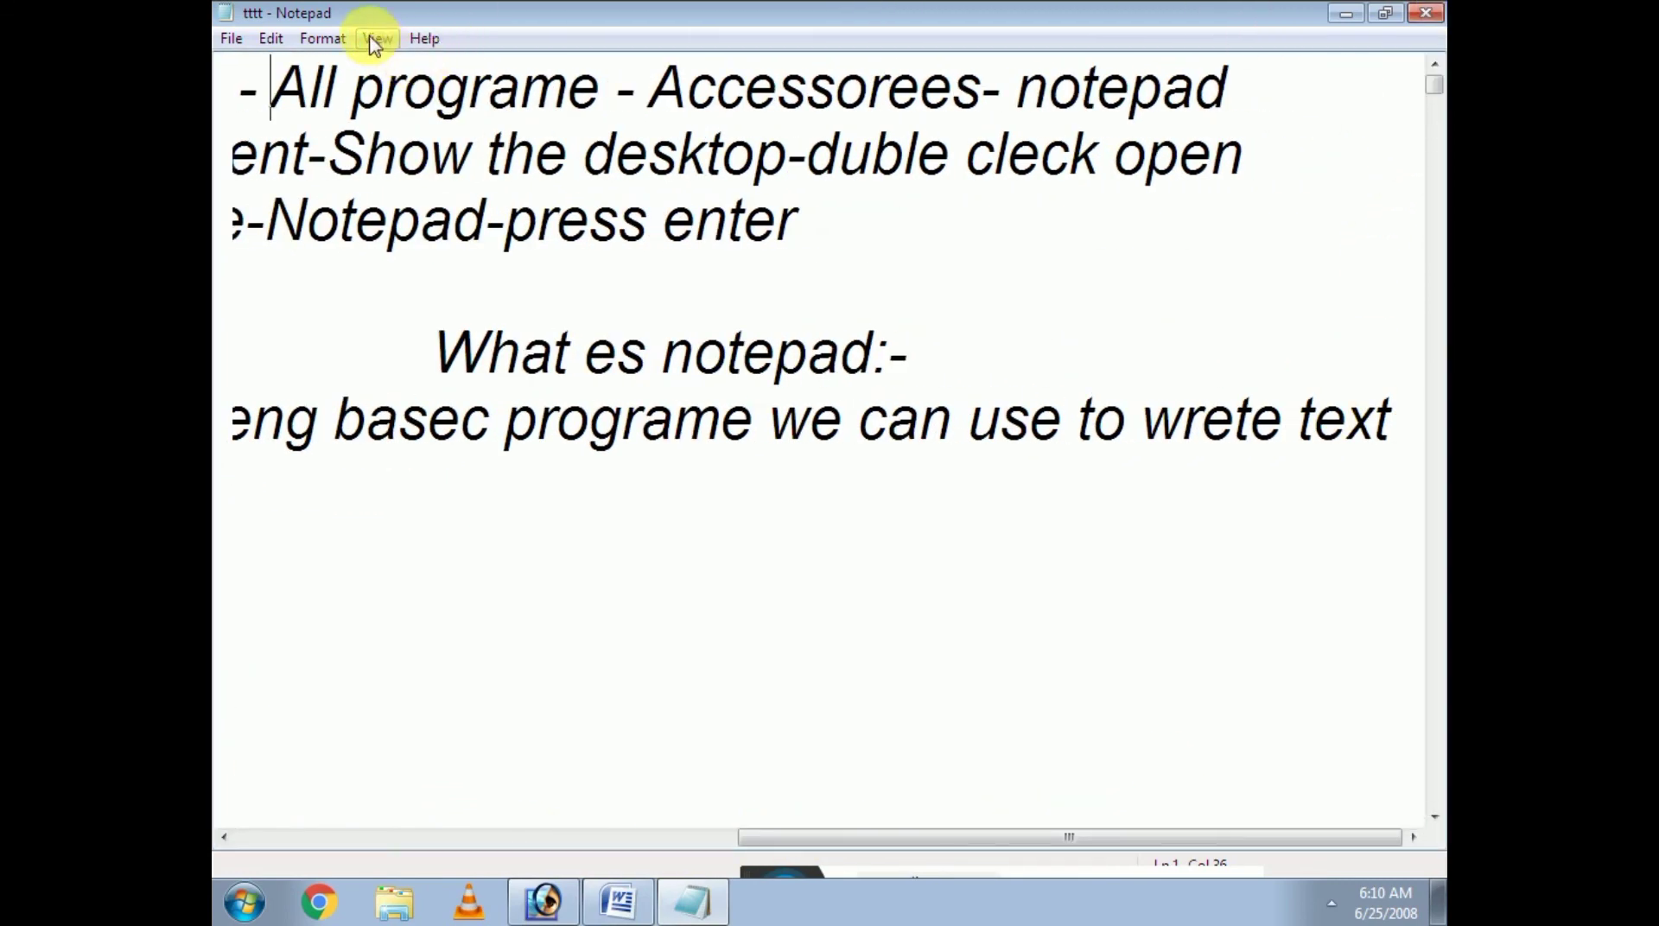
Hide Notepad's status bar
left_click(333, 38)
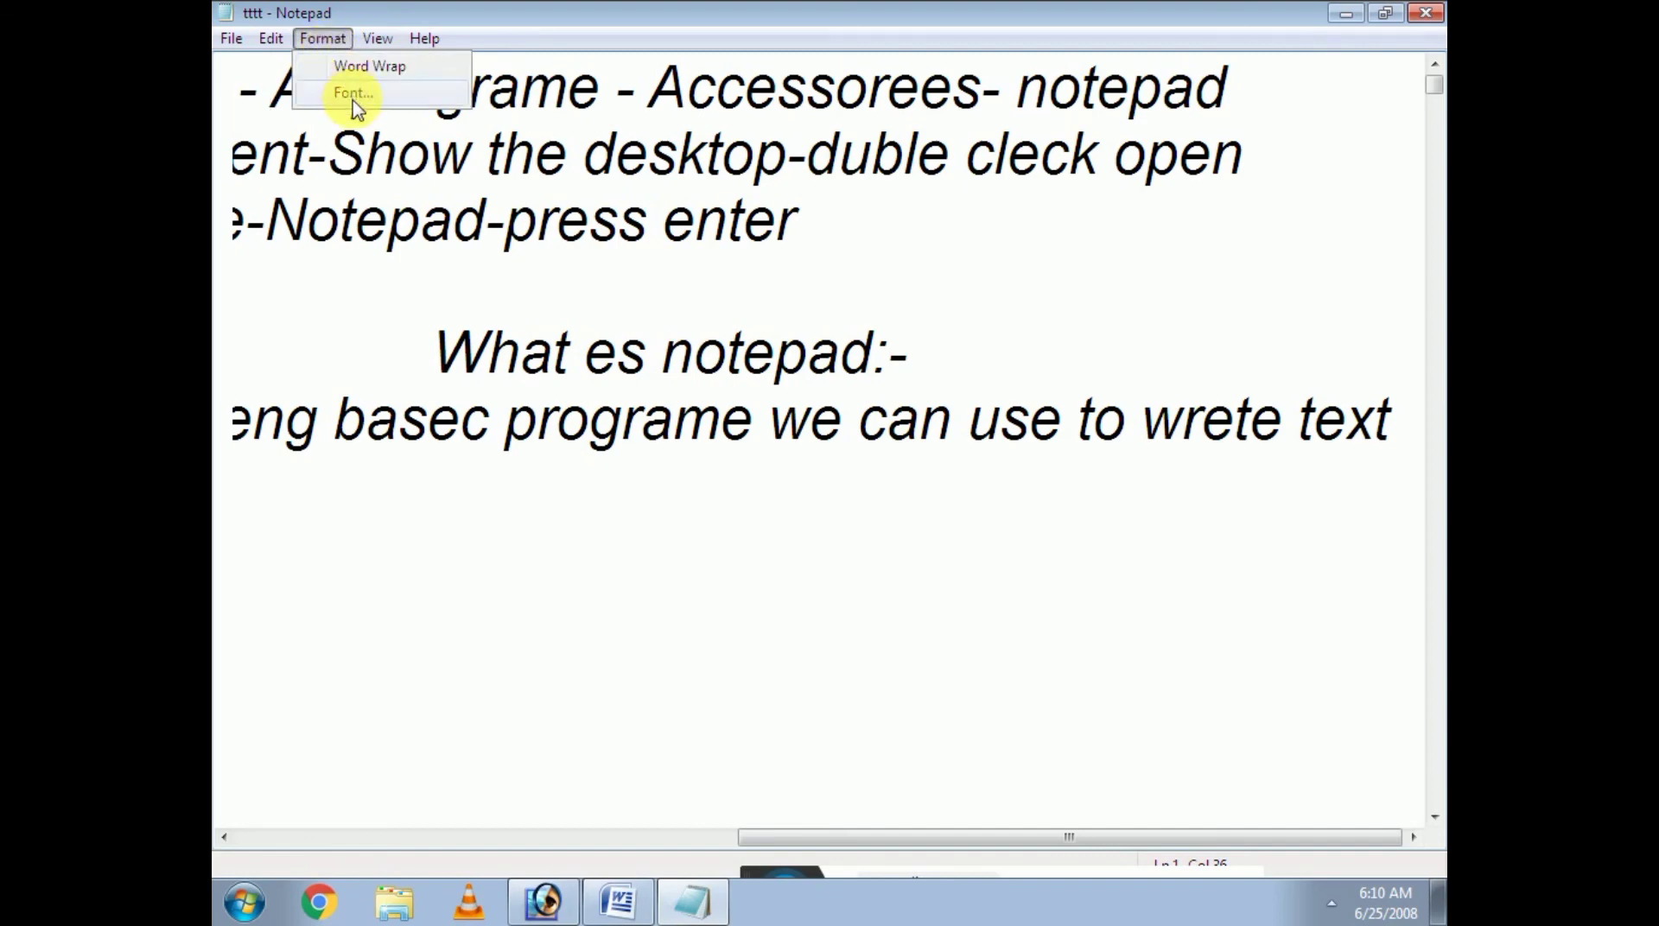
left_click(378, 39)
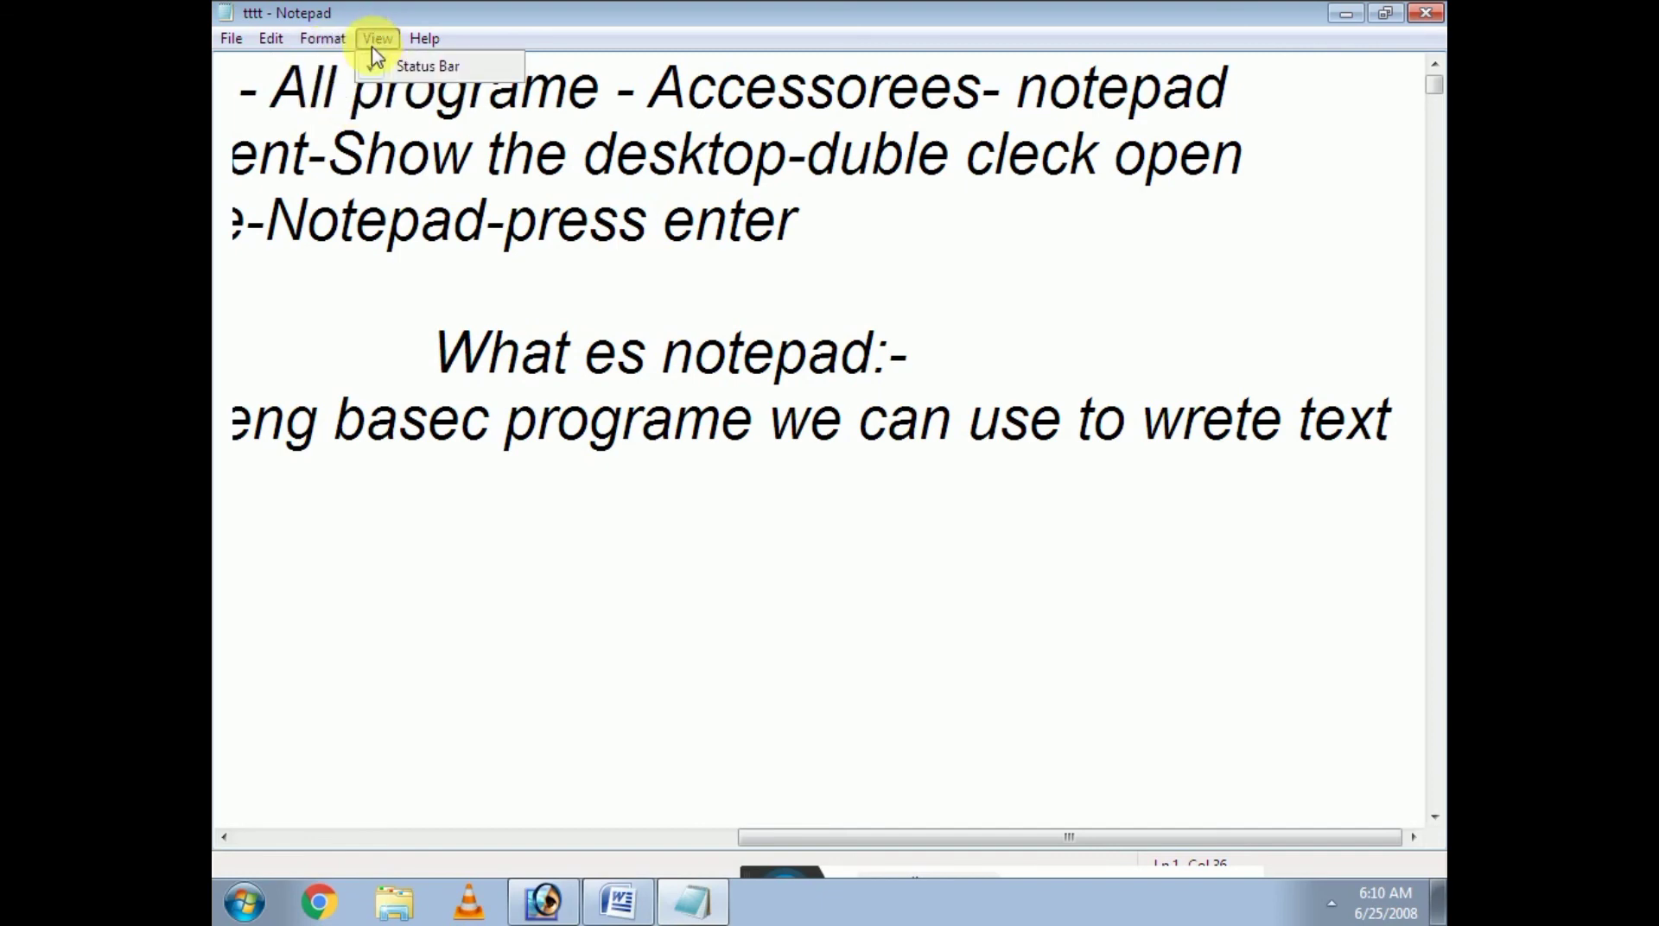
left_click(415, 67)
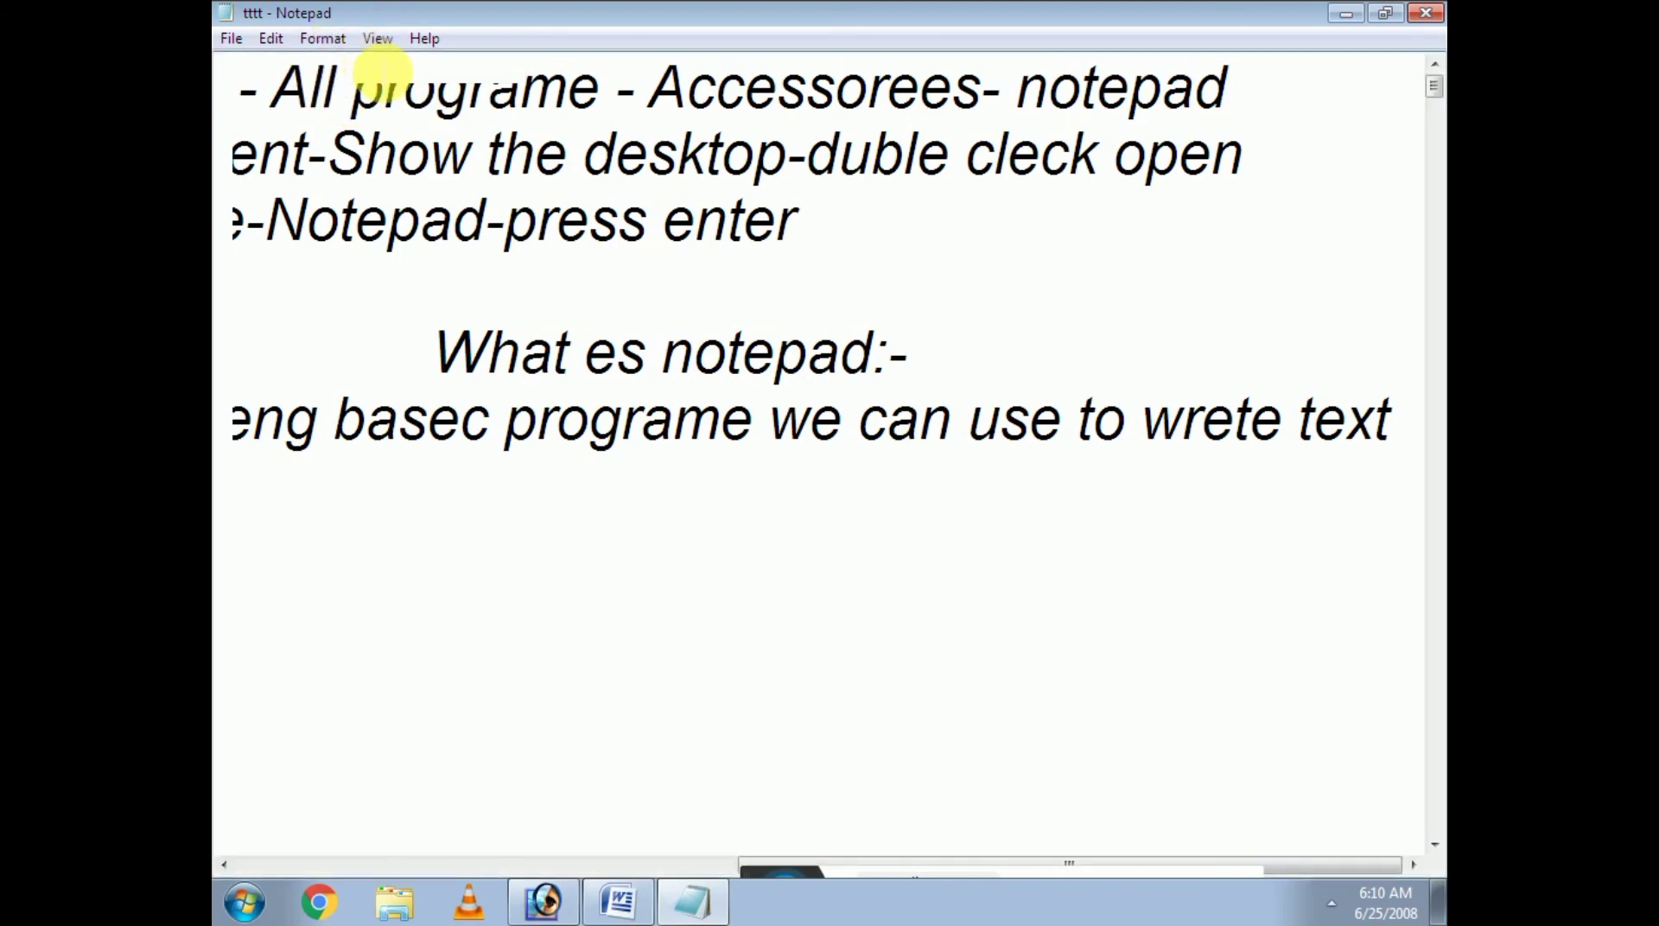
Show the available Help commands
left_click(429, 38)
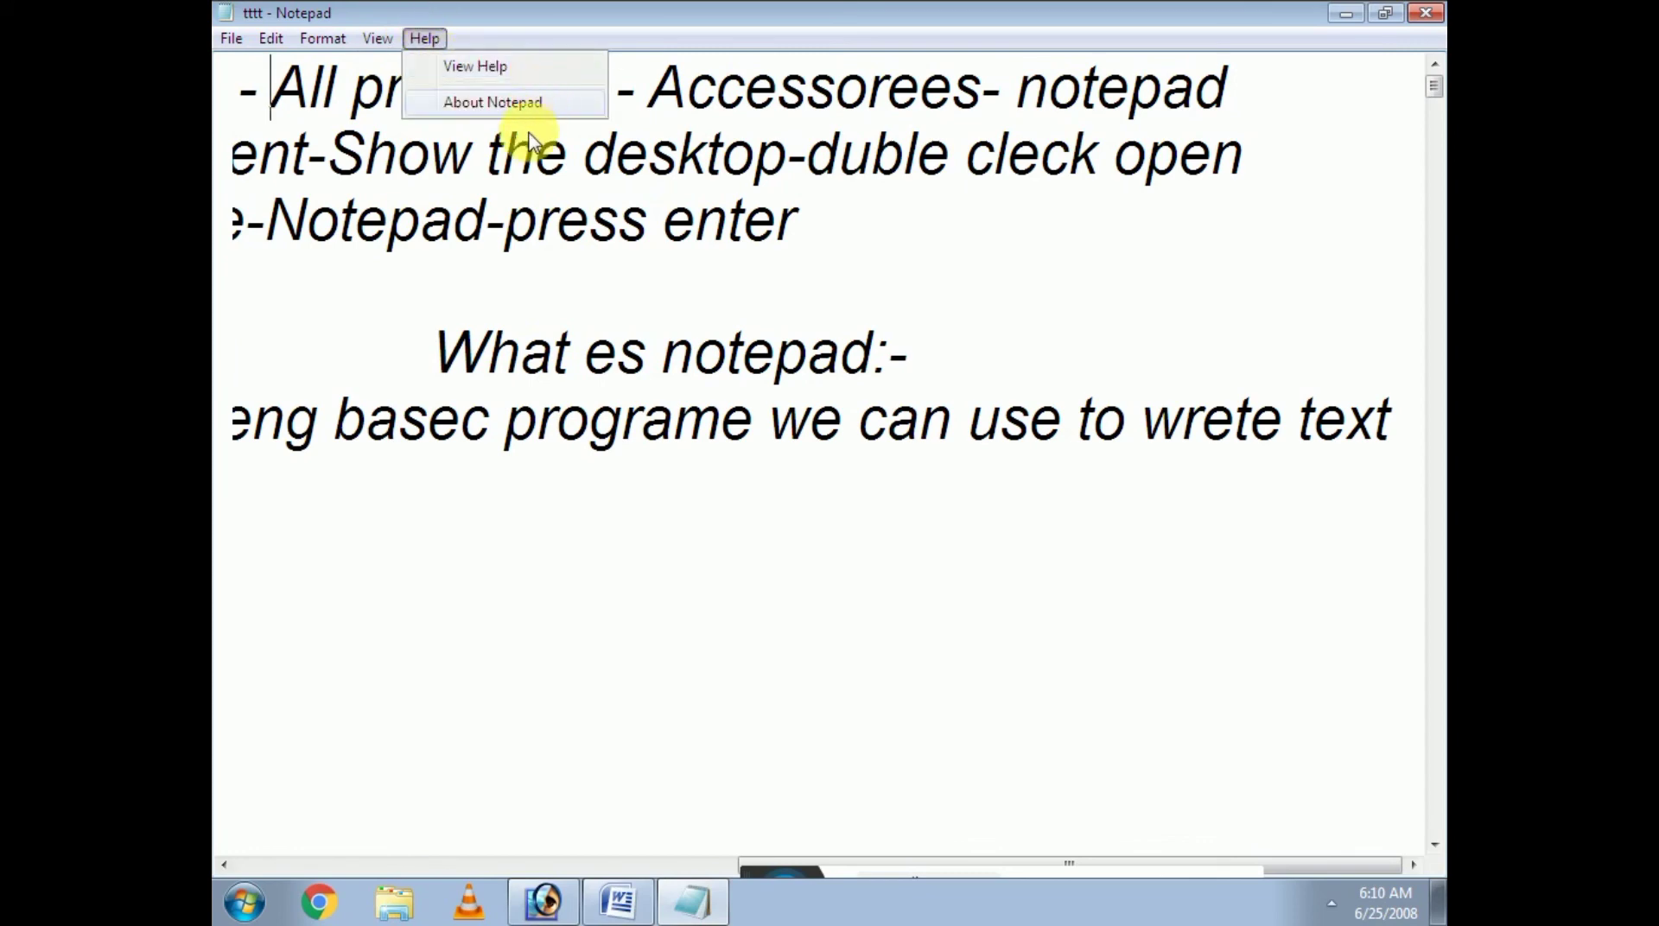